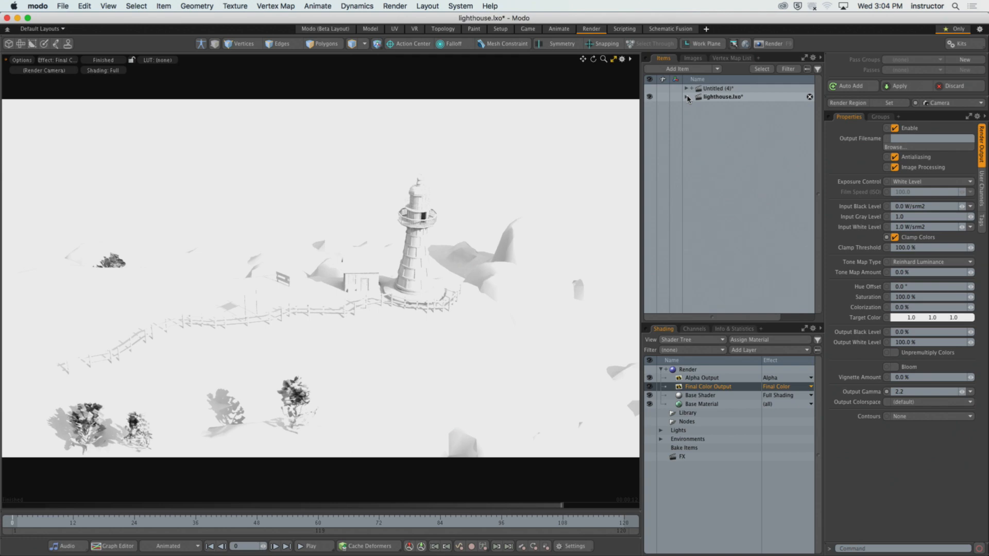
# Switch to Chrome and open the Train - High Detail assignment from the Week 05 course module.
pyautogui.moveTo(174, 547)
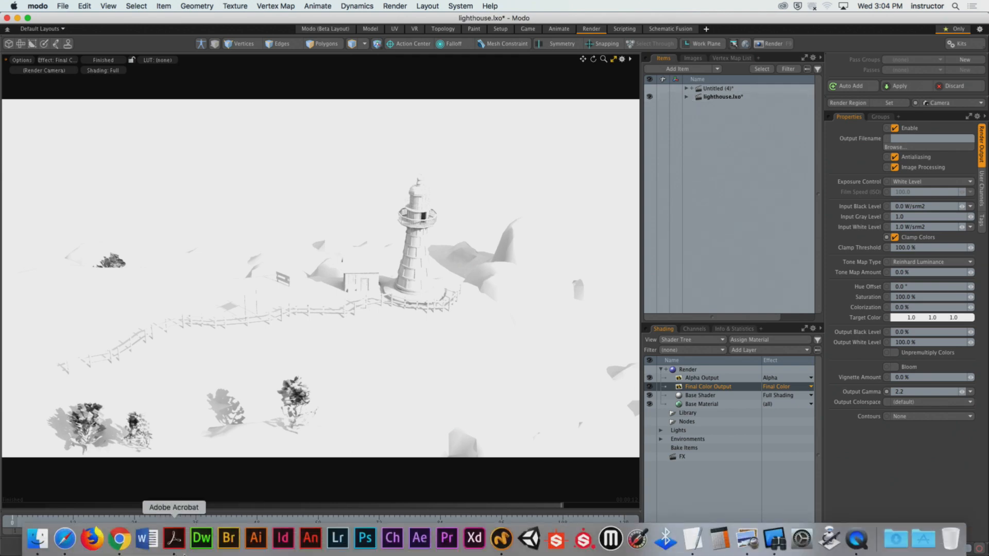
pyautogui.click(124, 547)
pyautogui.scroll(5, 170, 193)
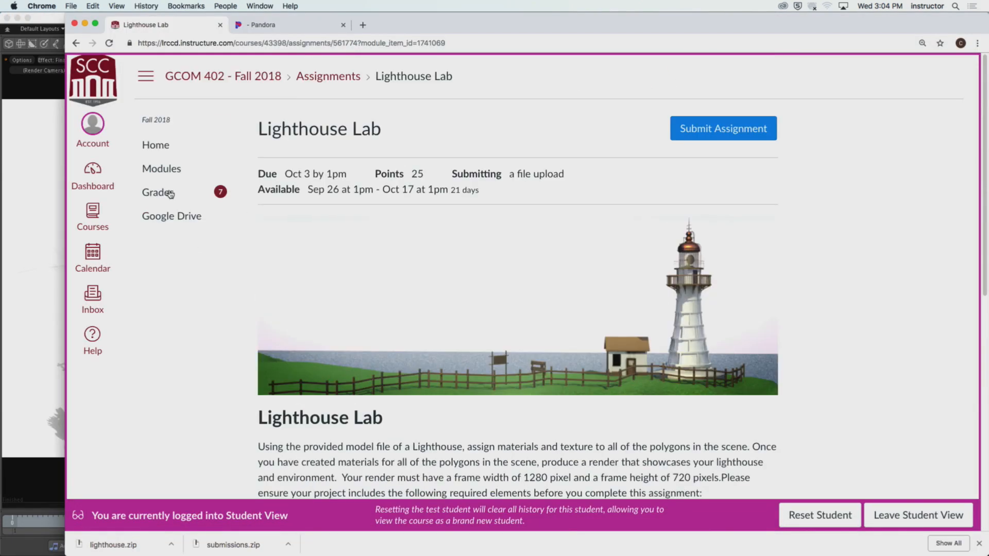
pyautogui.click(177, 167)
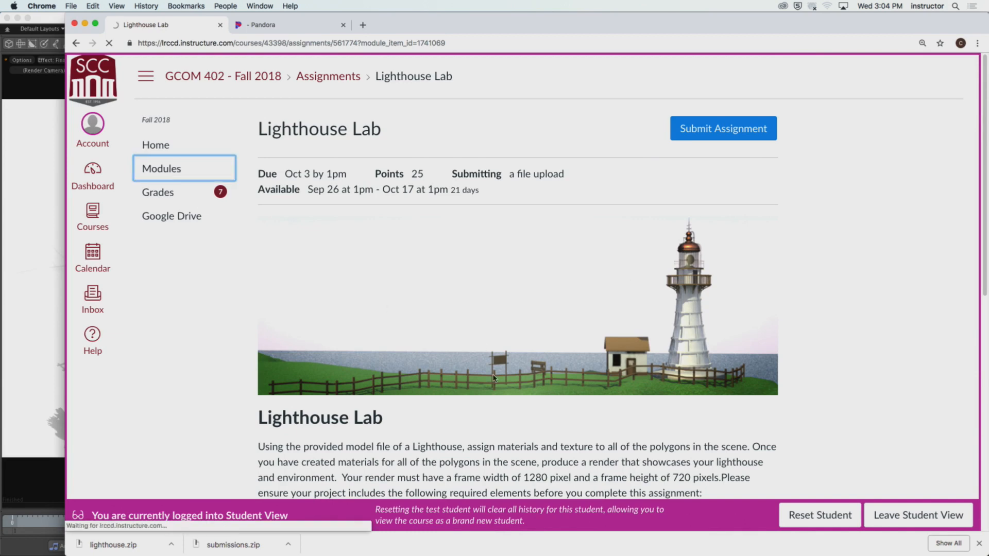
pyautogui.scroll(-5, 497, 373)
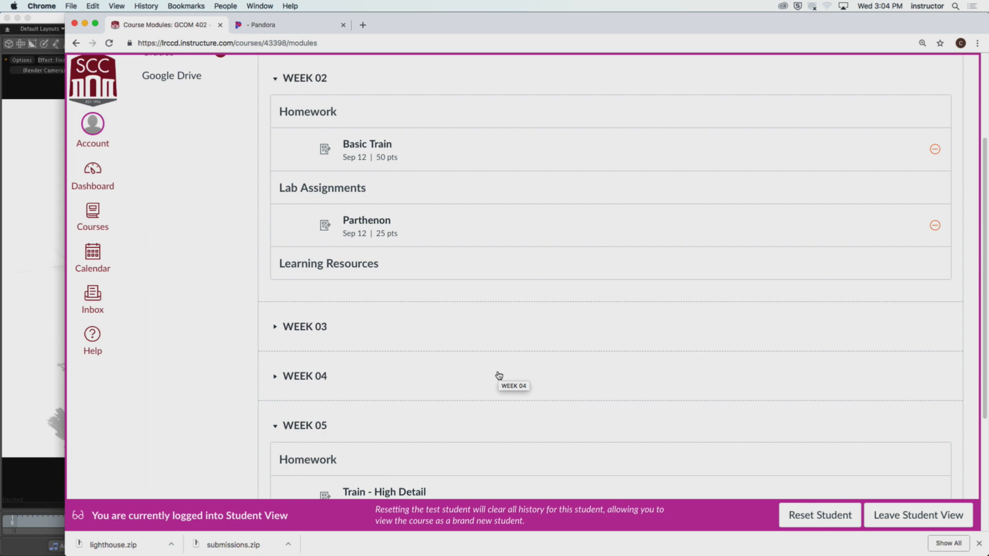
pyautogui.click(278, 78)
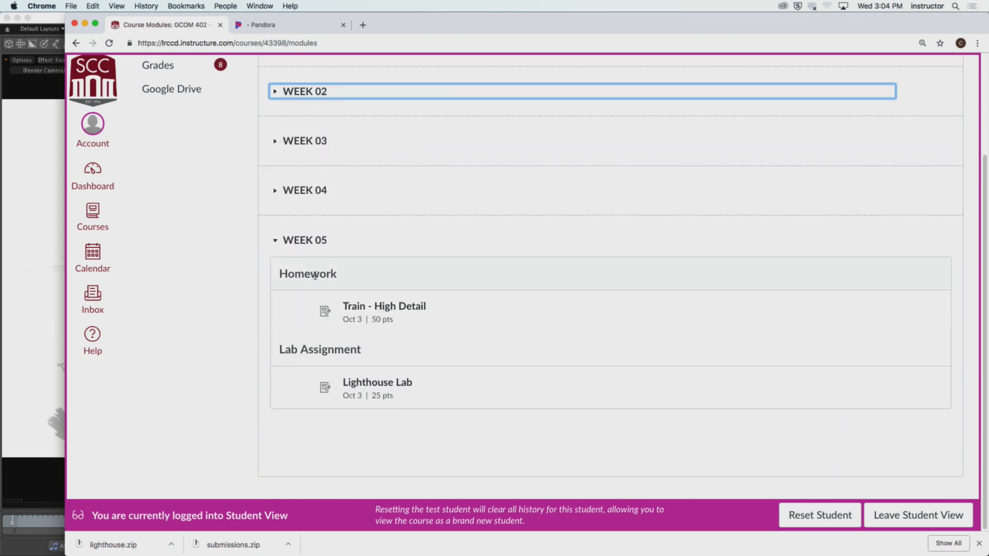
pyautogui.click(395, 307)
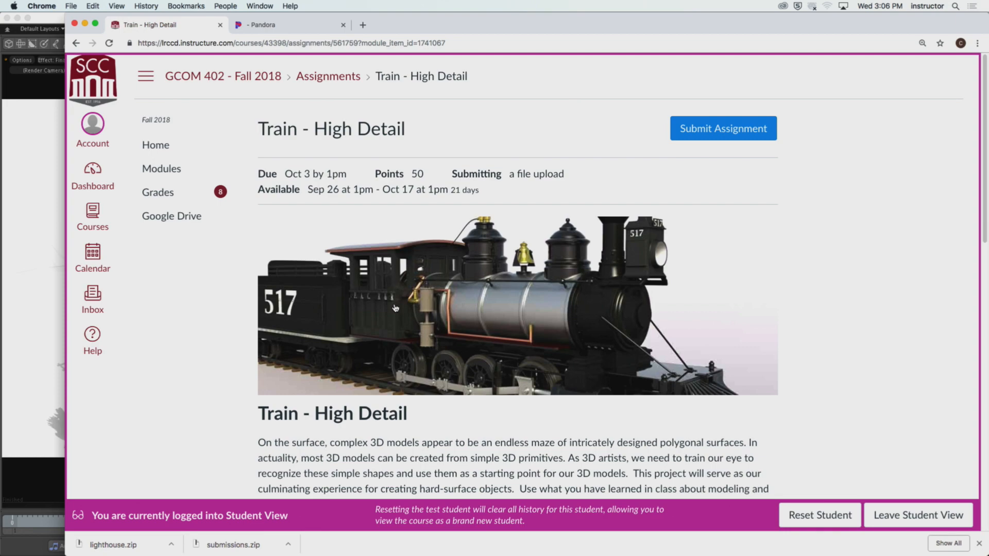
# Read through the Train - High Detail brief and download the Train Details Reference Image archive from its resources.
pyautogui.scroll(-6, 351, 283)
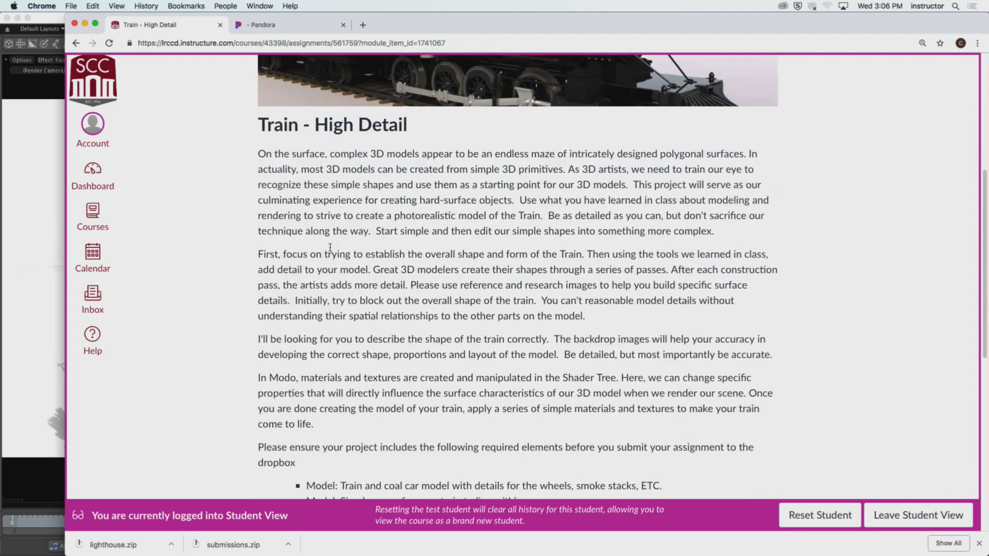
pyautogui.scroll(2, 330, 249)
pyautogui.scroll(-7, 389, 278)
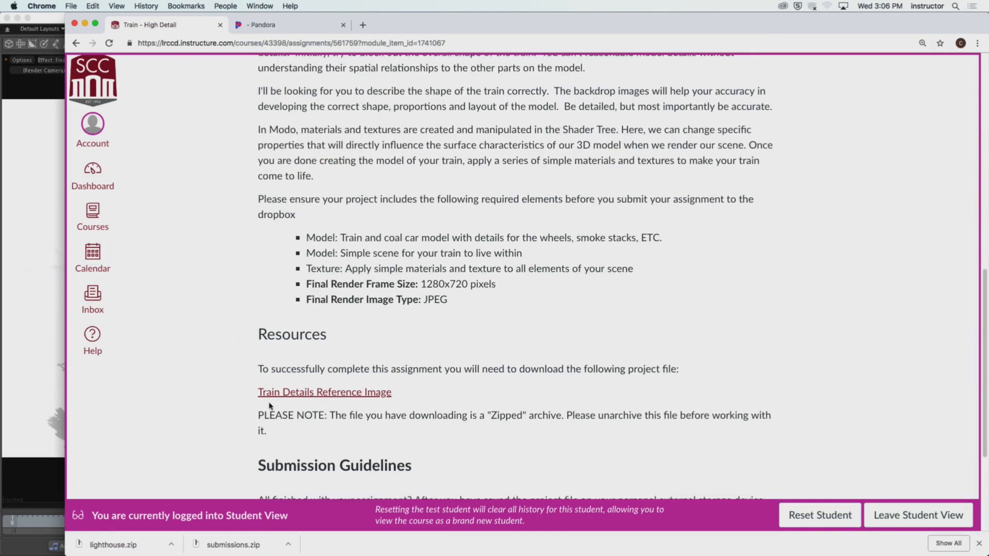
pyautogui.click(336, 397)
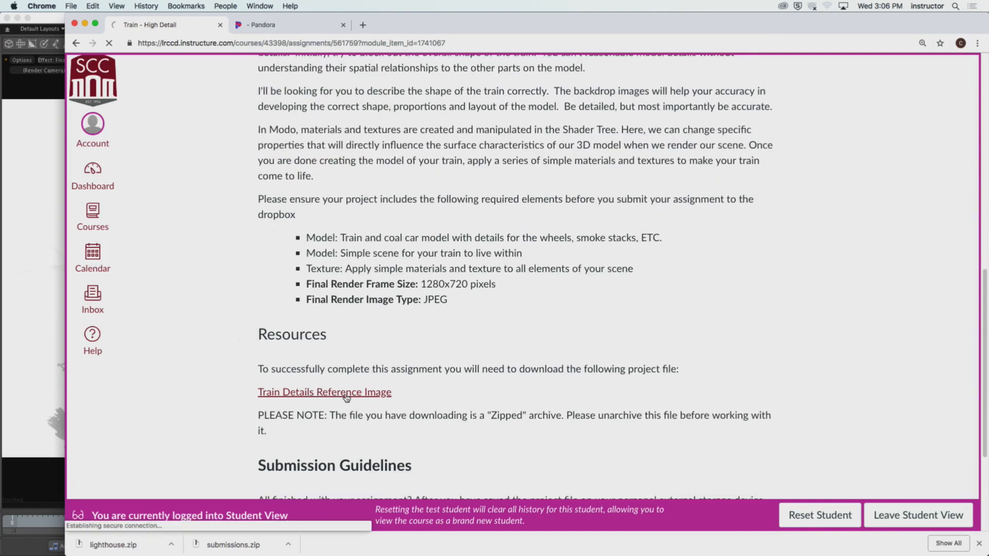
# Hide the Modo and Chrome windows to expose the desktop.
pyautogui.click(10, 136)
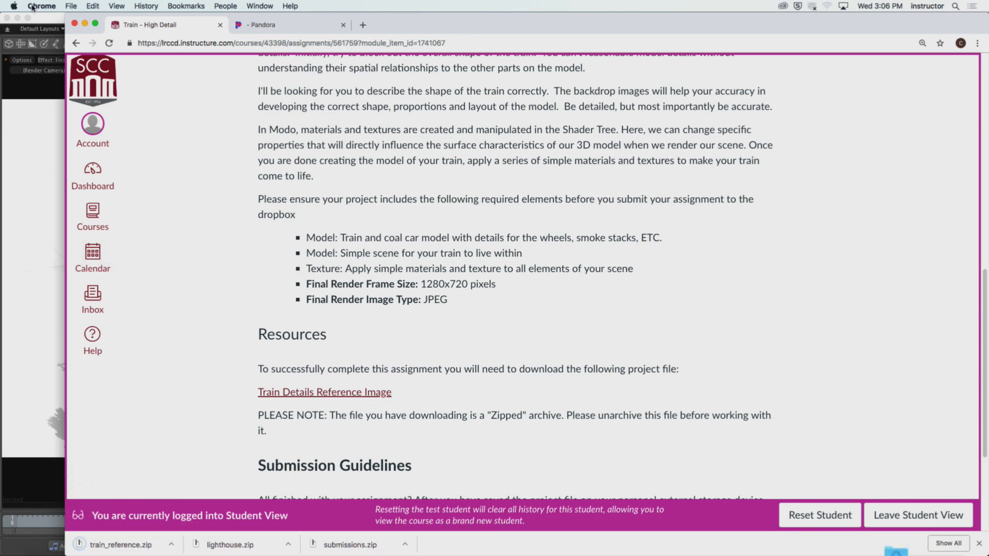
pyautogui.click(38, 6)
pyautogui.click(53, 75)
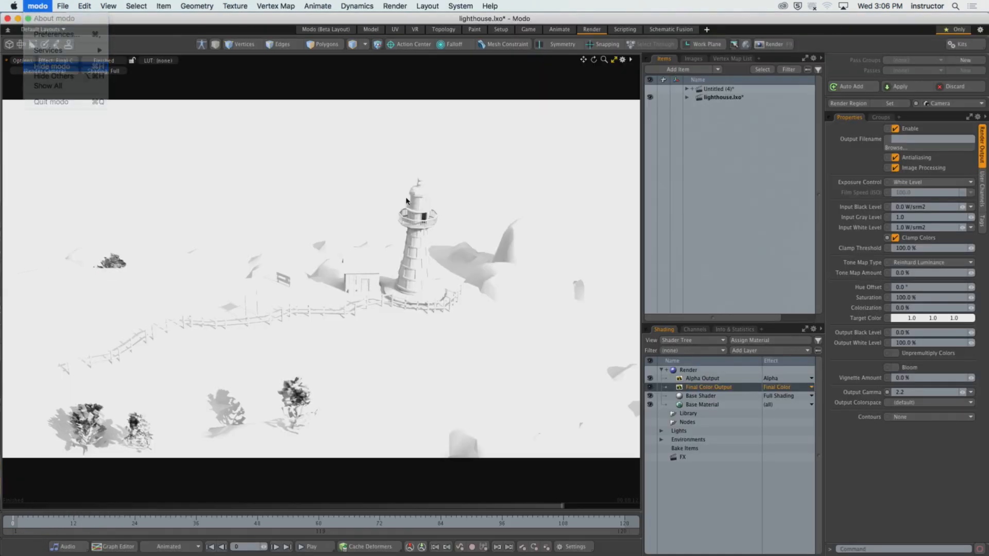
pyautogui.click(41, 6)
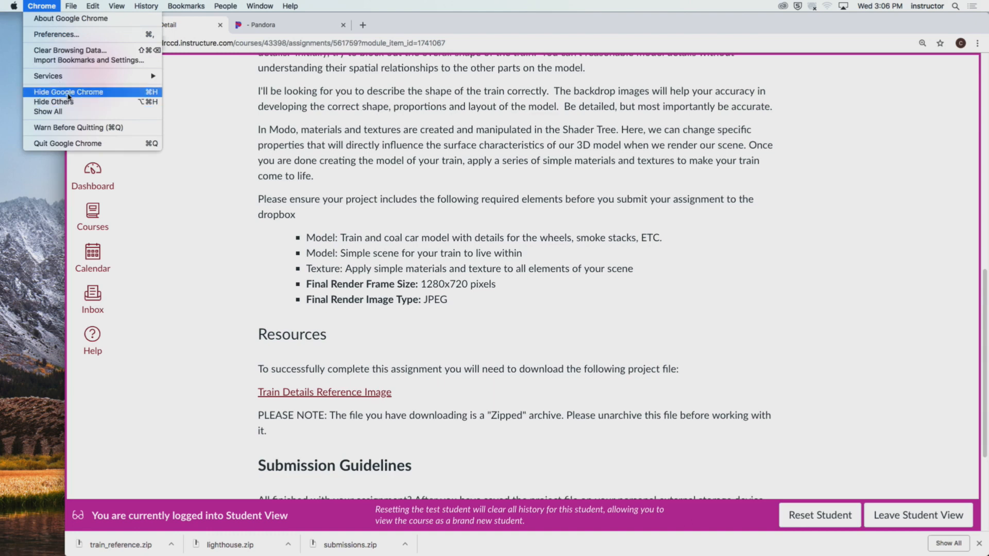
pyautogui.click(59, 91)
# Move the downloaded train_reference.zip from the Downloads folder onto the desktop beside the lighthouse files.
pyautogui.click(707, 370)
pyautogui.click(896, 539)
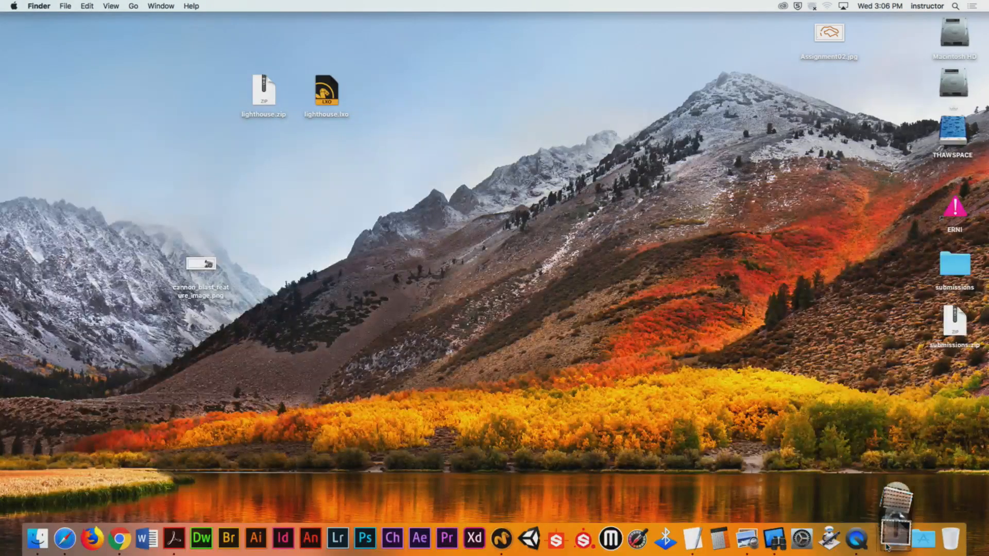
pyautogui.moveTo(896, 510); pyautogui.dragTo(456, 103)
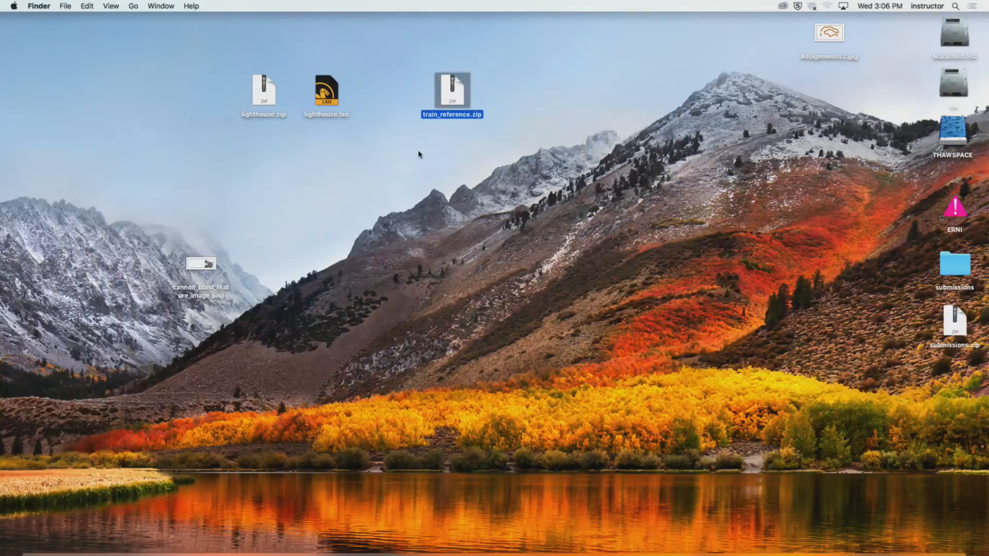
# Extract train_reference.zip on the desktop and open the resulting train_reference folder.
pyautogui.doubleClick(453, 91)
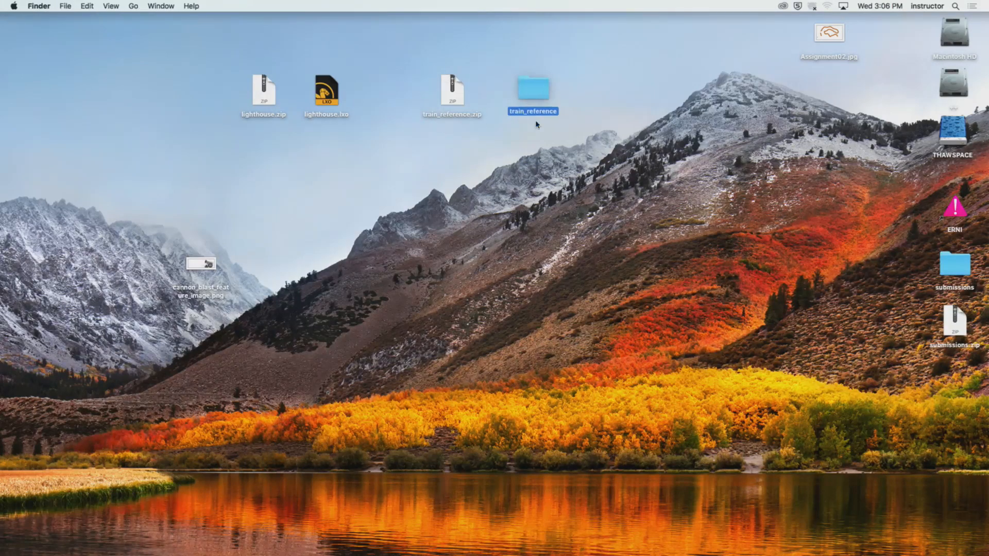
pyautogui.doubleClick(530, 90)
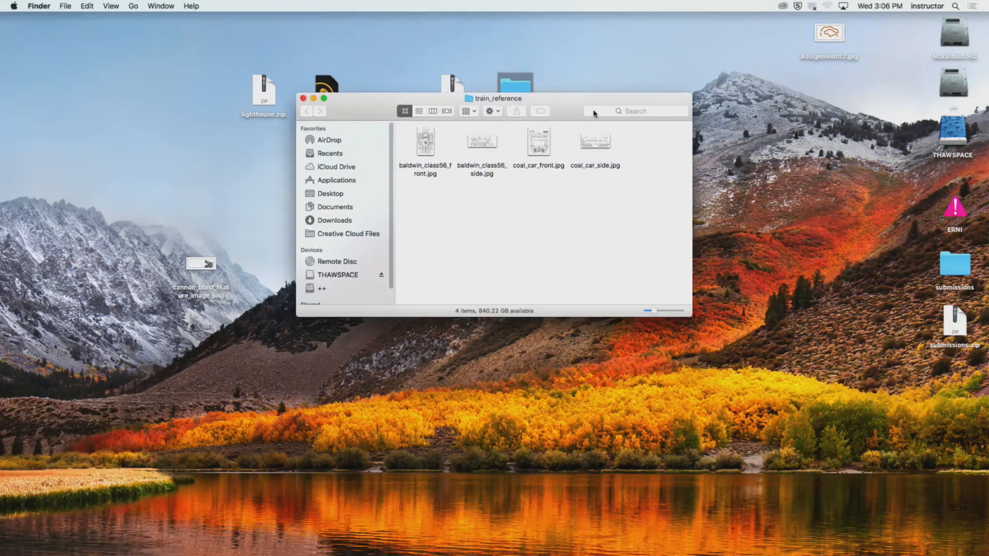
pyautogui.moveTo(586, 107); pyautogui.dragTo(573, 112)
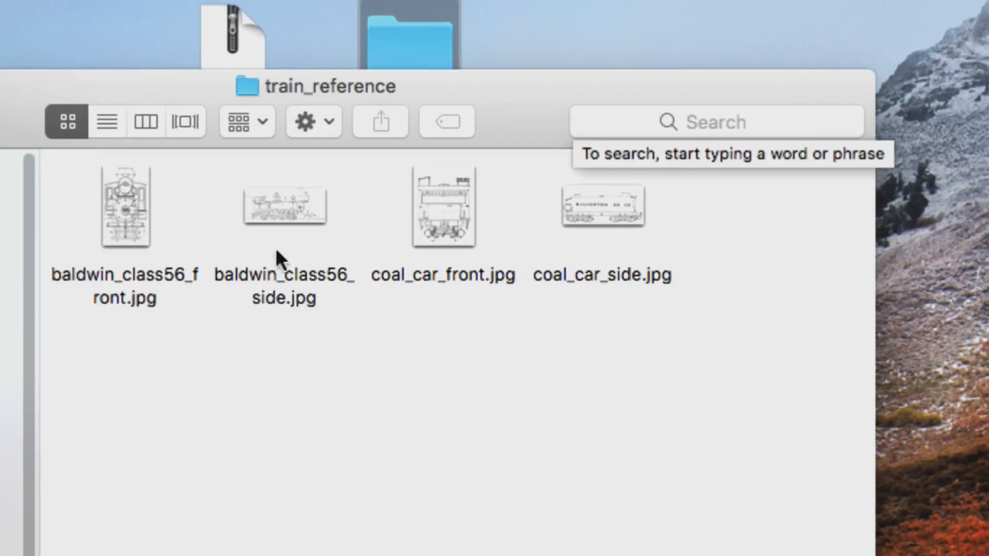
# Preview the locomotive reference drawings baldwin_class56_side.jpg and baldwin_class56_front.jpg to examine the train's shape.
pyautogui.click(323, 247)
pyautogui.press('space')
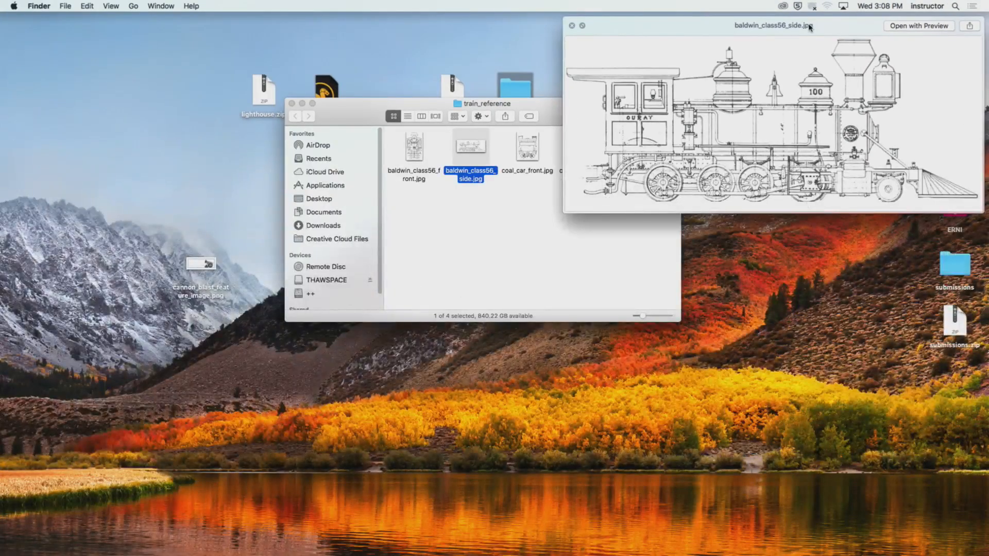
pyautogui.moveTo(810, 27); pyautogui.dragTo(630, 69)
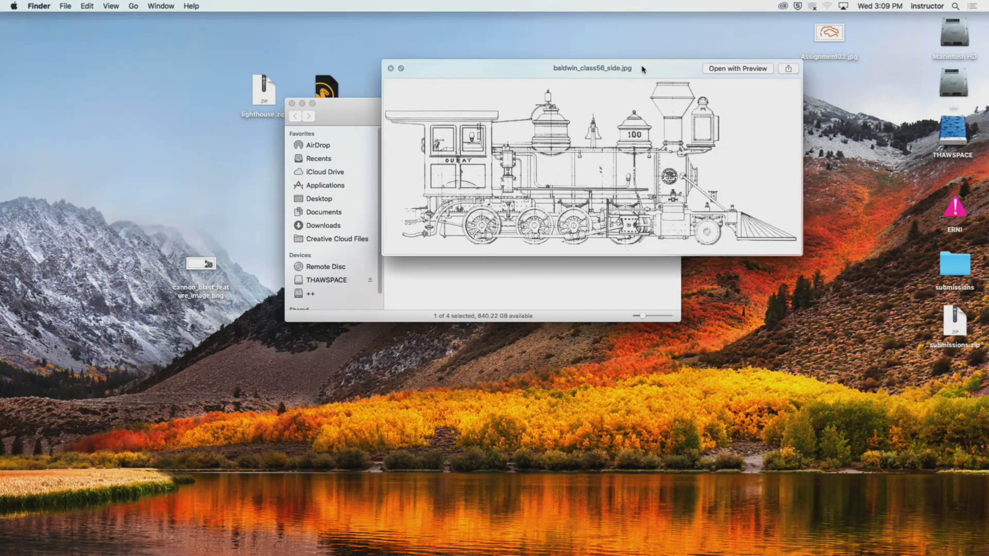
pyautogui.press('space')
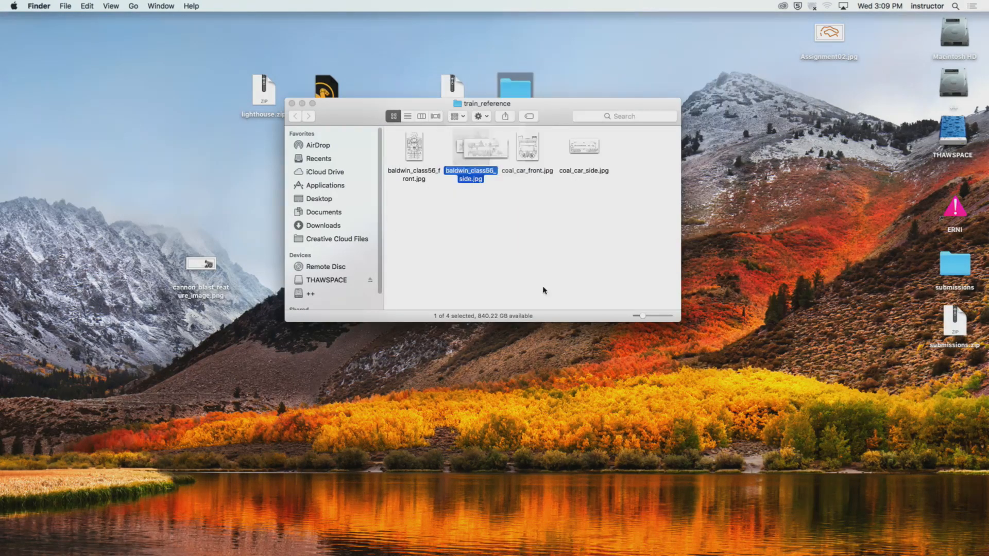
pyautogui.click(428, 153)
pyautogui.press('space')
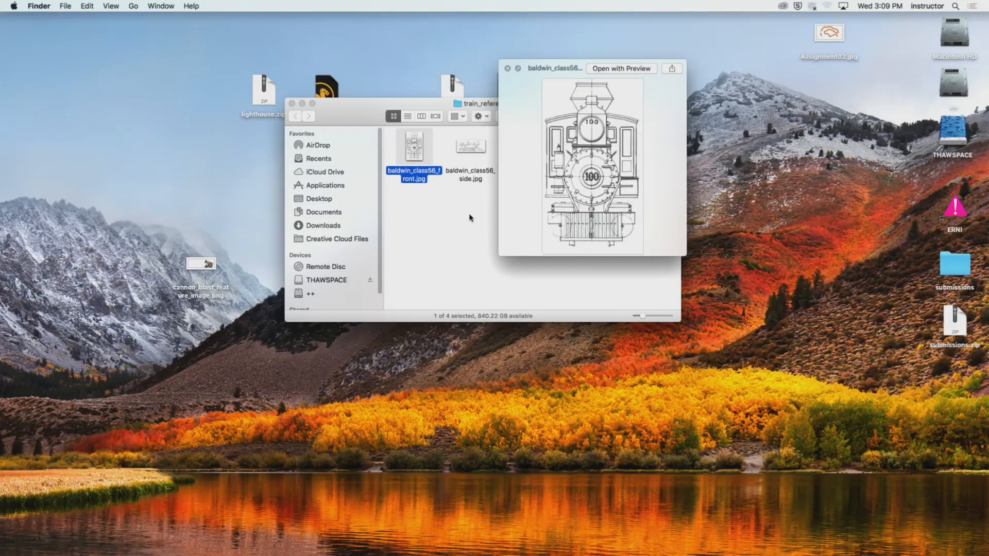
pyautogui.press('space')
pyautogui.click(478, 153)
pyautogui.press('space')
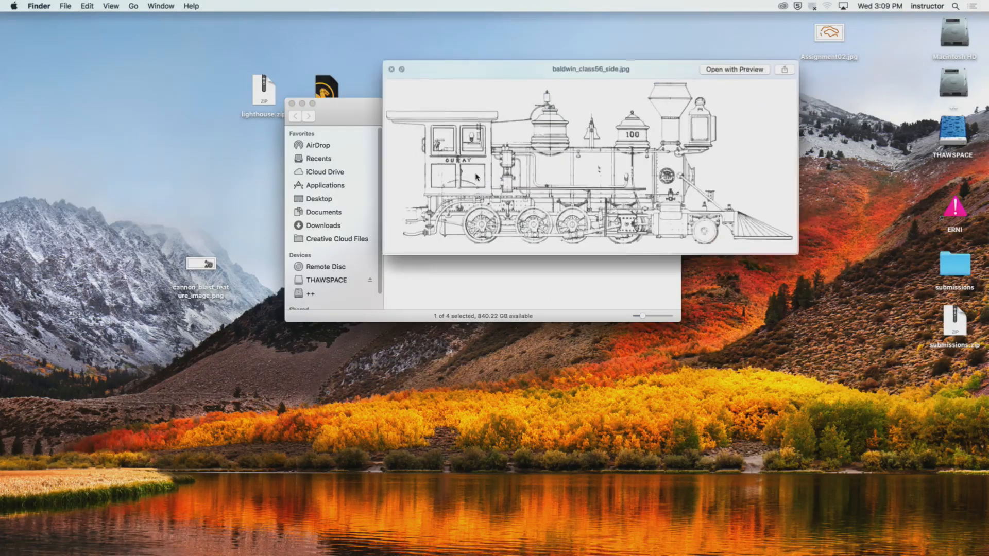
pyautogui.press('space')
# Preview the coal car reference drawings coal_car_front.jpg and coal_car_side.jpg.
pyautogui.click(527, 147)
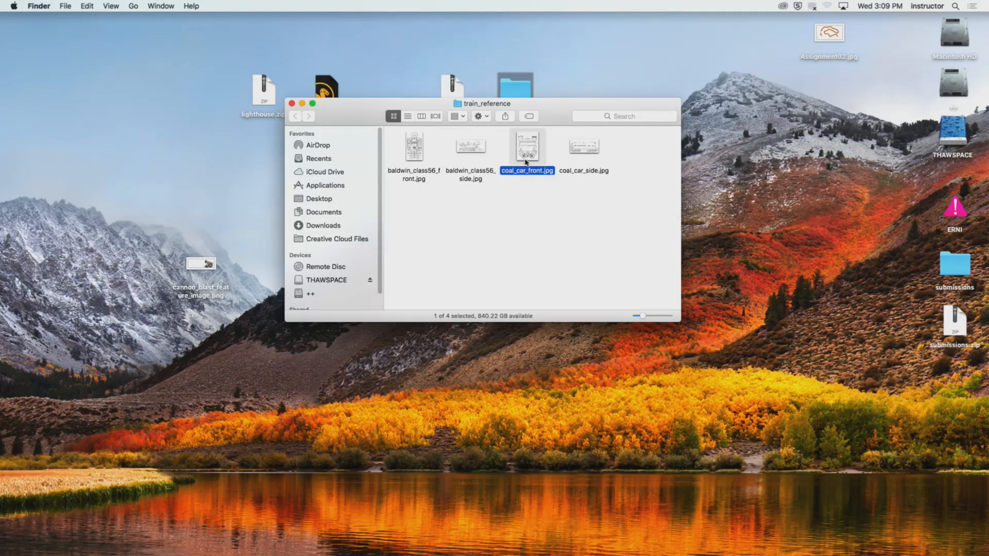
pyautogui.press('space')
pyautogui.press('space')
pyautogui.click(580, 150)
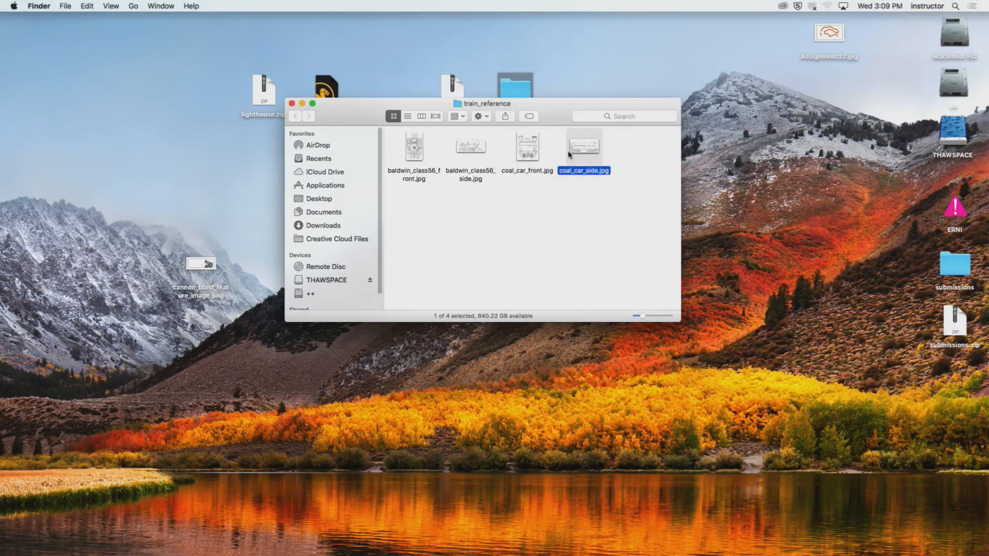
pyautogui.press('space')
pyautogui.press('space')
pyautogui.click(578, 238)
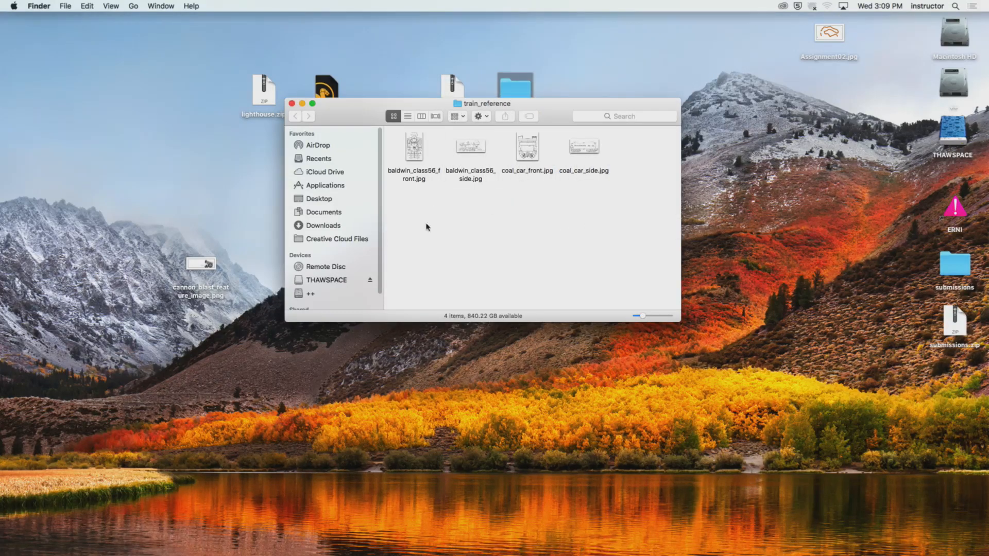
# Open both locomotive drawings together in Preview and examine the side view in an enlarged window.
pyautogui.click(412, 153)
pyautogui.keyDown('shift'); pyautogui.click(470, 148); pyautogui.keyUp('shift')
pyautogui.press('super+o')
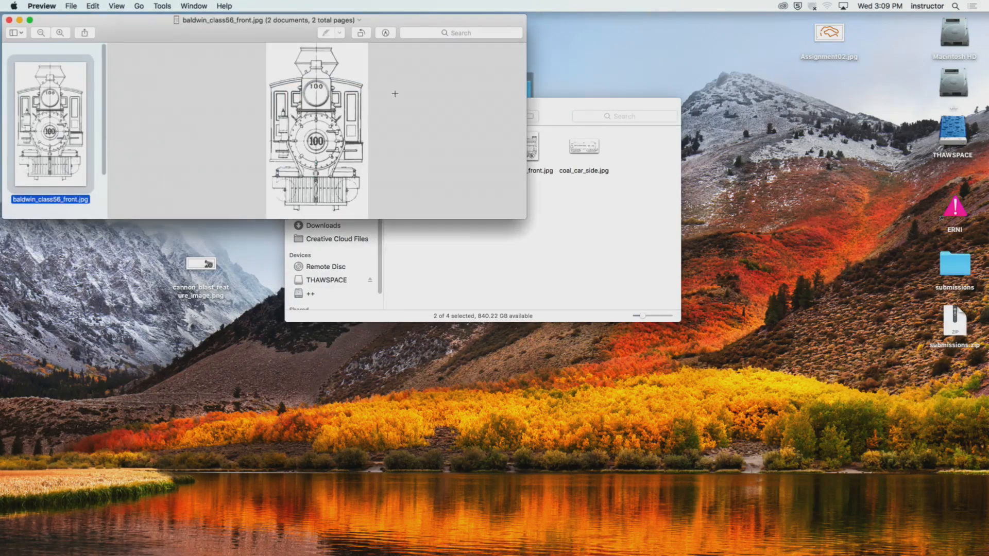
pyautogui.moveTo(268, 27); pyautogui.dragTo(463, 74)
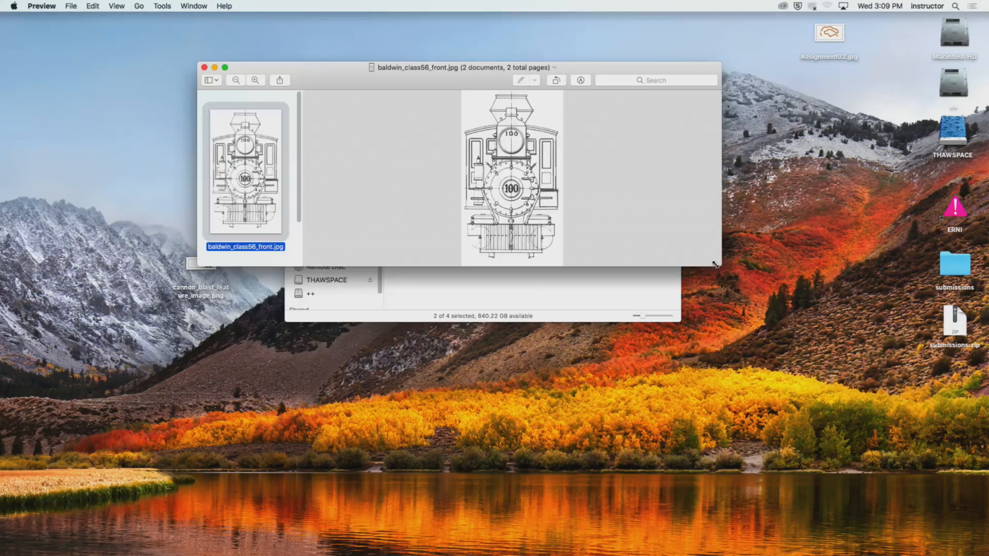
pyautogui.moveTo(717, 266); pyautogui.dragTo(822, 538)
pyautogui.click(269, 300)
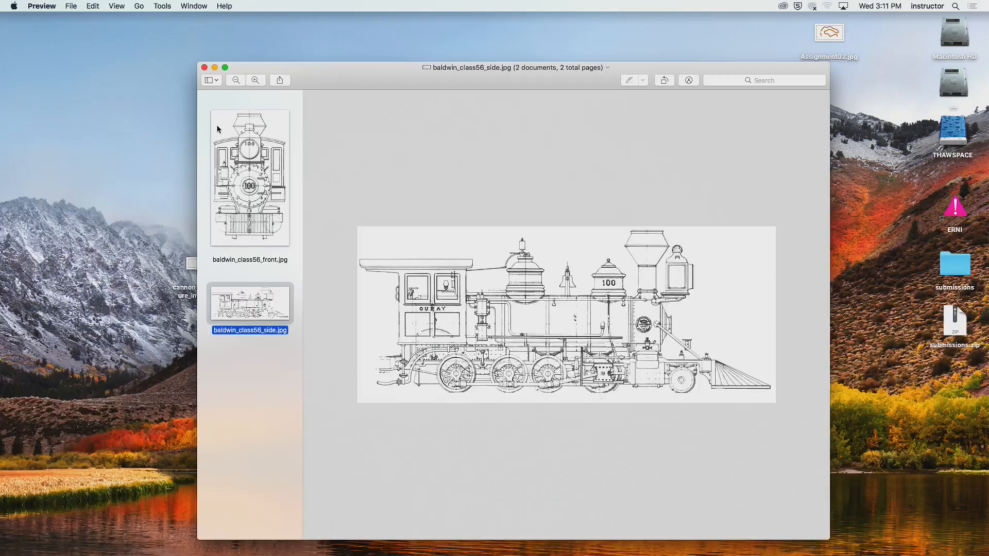
pyautogui.click(204, 67)
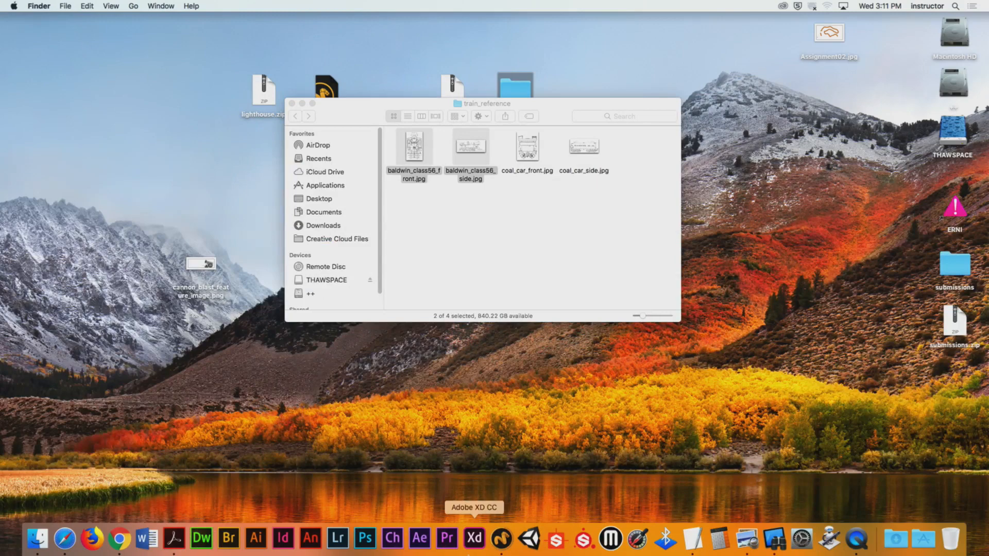
# Switch to Modo, create a new empty scene and show it in the Model layout.
pyautogui.click(502, 538)
pyautogui.click(61, 6)
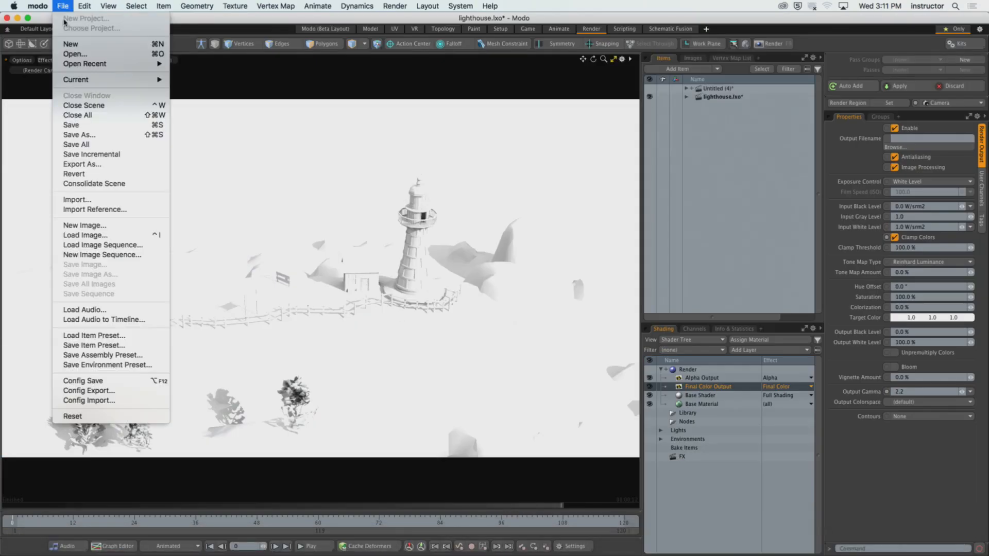
pyautogui.click(72, 43)
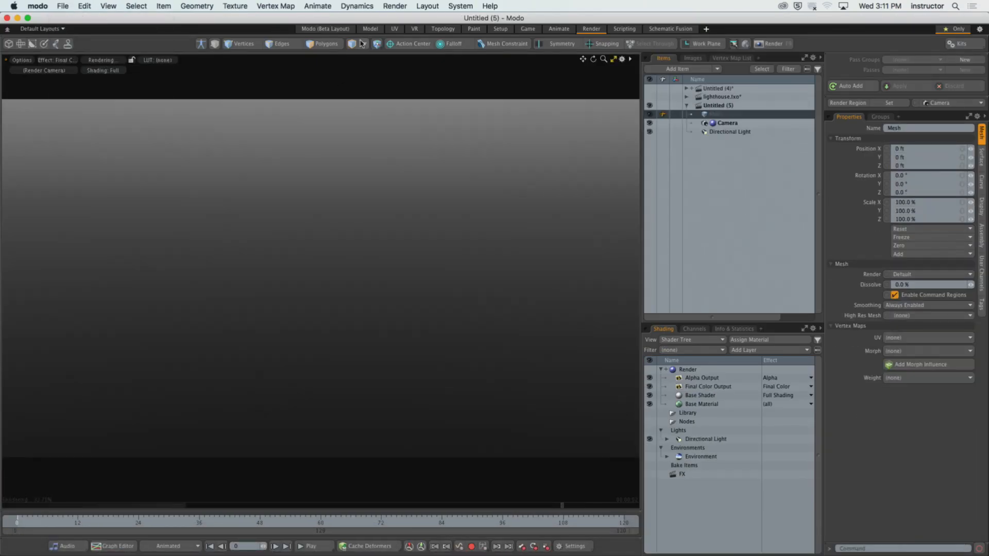
pyautogui.click(371, 29)
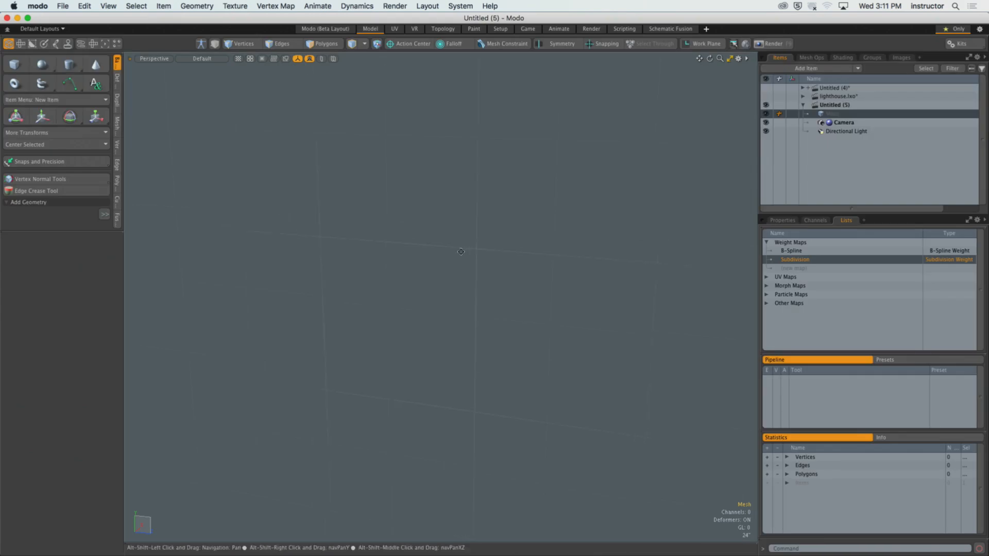
pyautogui.keyDown('alt'); pyautogui.moveTo(462, 249); pyautogui.dragTo(423, 297); pyautogui.keyUp('alt')
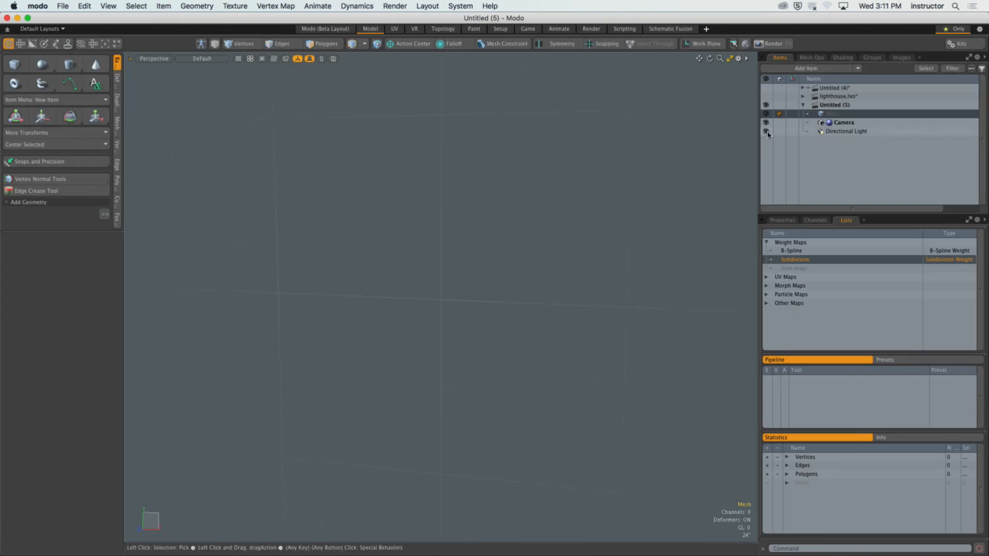
# Close the lighthouse.lxo scene without saving its changes.
pyautogui.moveTo(912, 97)
pyautogui.click(974, 97)
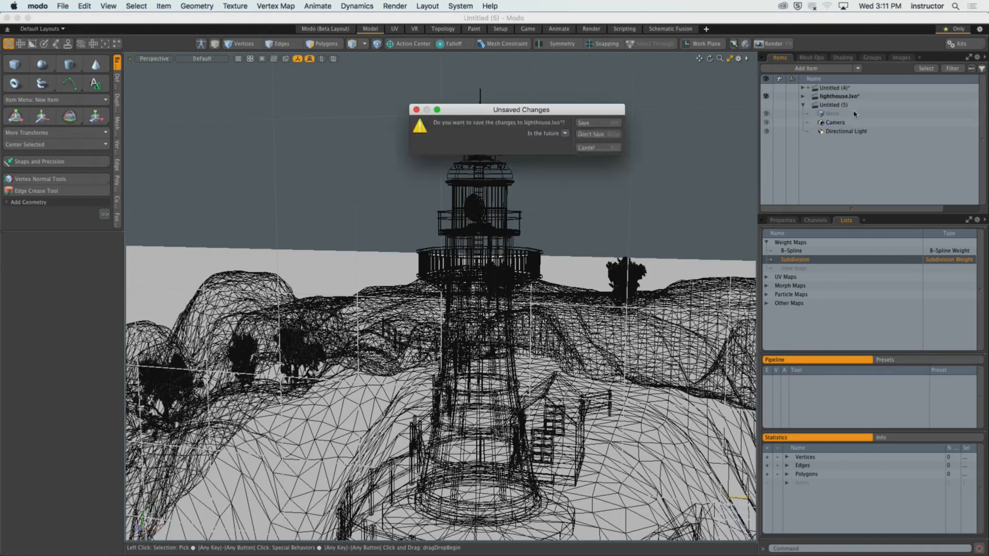
pyautogui.click(587, 134)
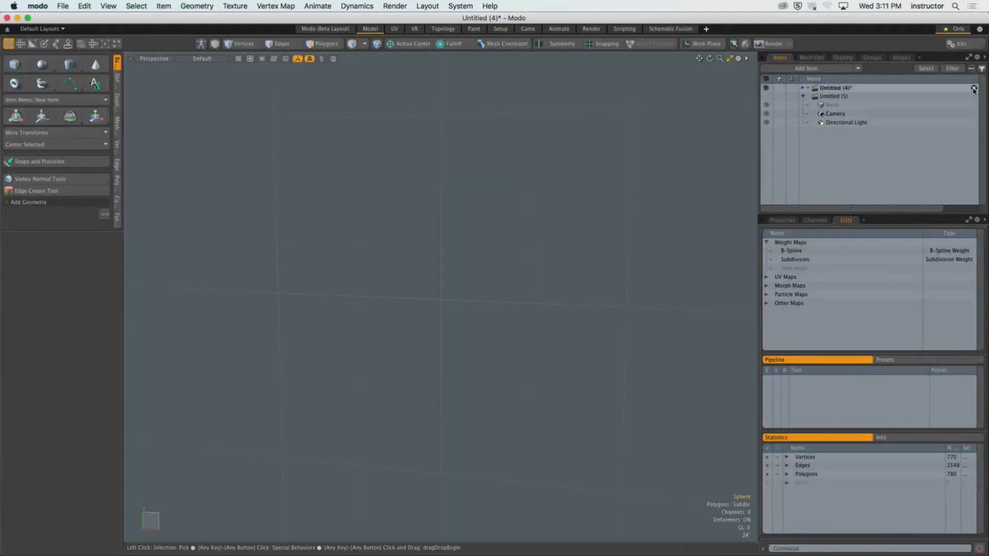
# Close the Untitled (4) scene without saving its changes.
pyautogui.click(974, 88)
pyautogui.click(587, 135)
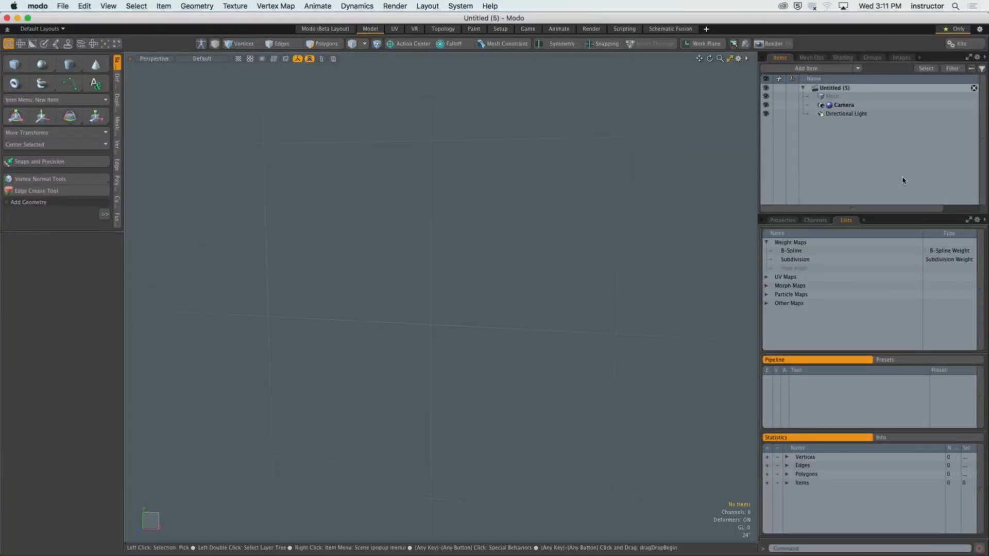
# Show the item properties and add a backdrop item to the Untitled (5) scene.
pyautogui.click(783, 220)
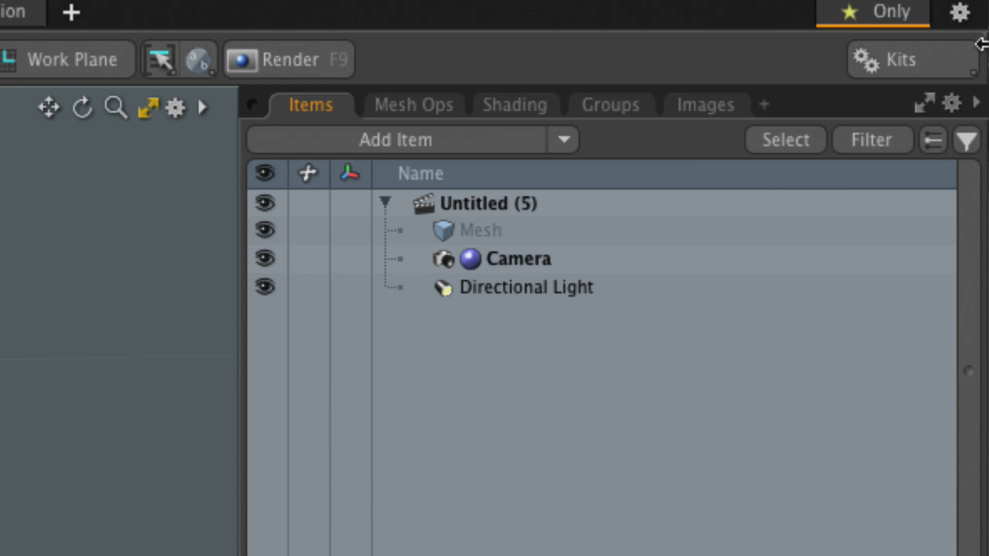
pyautogui.click(567, 147)
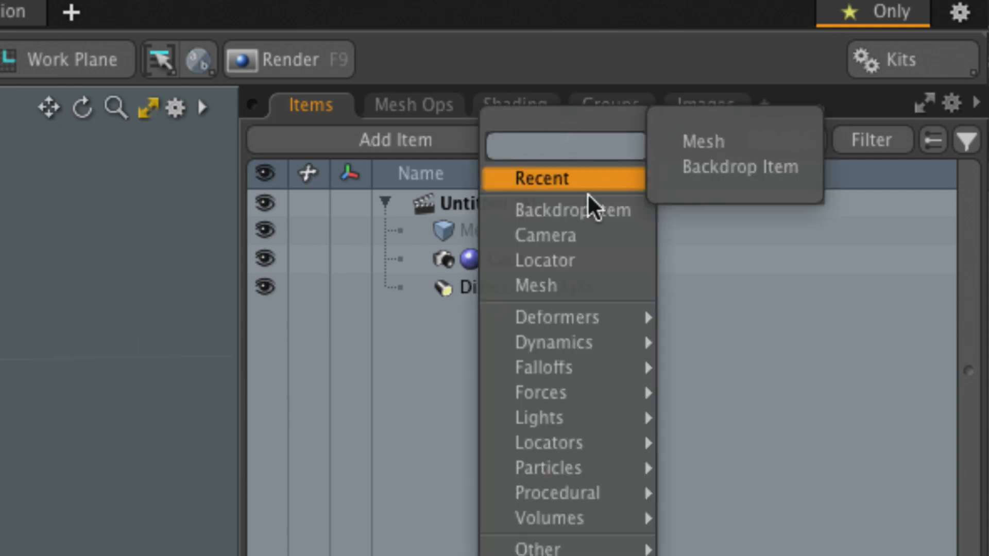
pyautogui.click(587, 212)
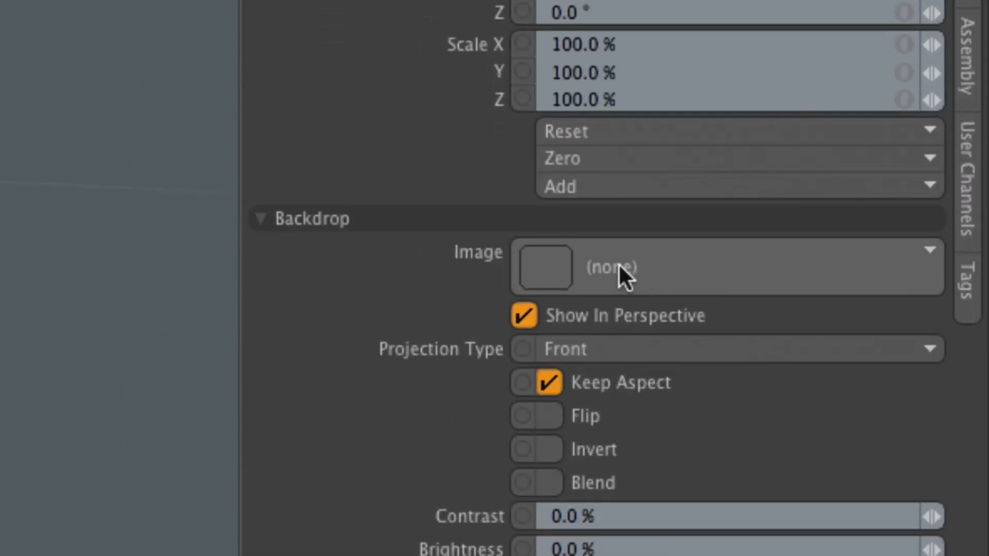
# Load baldwin_class56_front.jpg from the train_reference folder on the Desktop as the backdrop item's image.
pyautogui.click(658, 276)
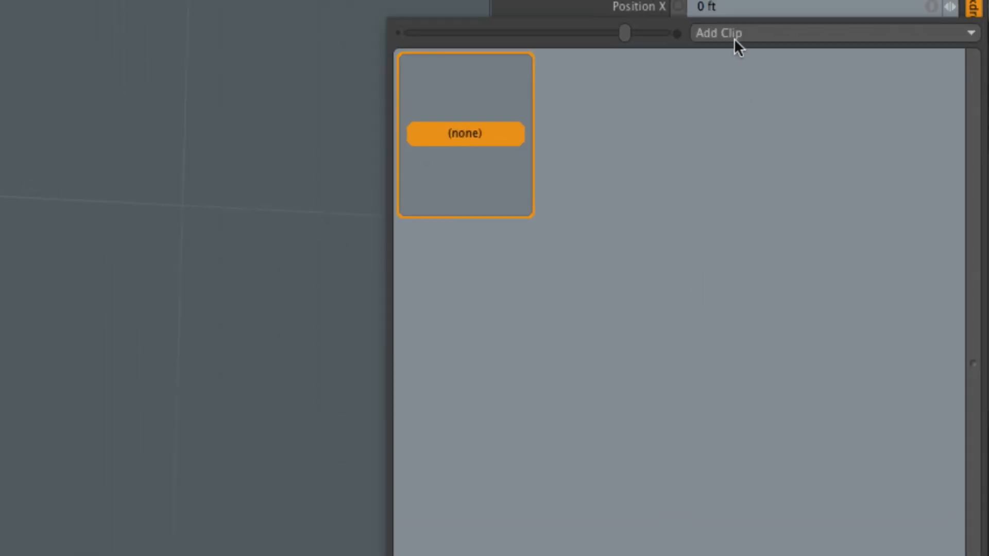
pyautogui.click(731, 32)
pyautogui.click(738, 50)
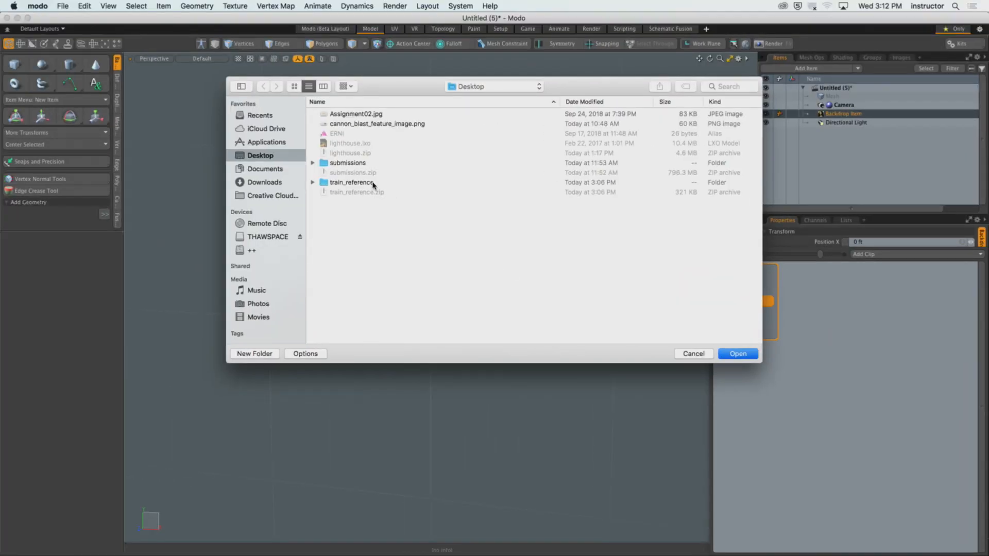
pyautogui.click(371, 182)
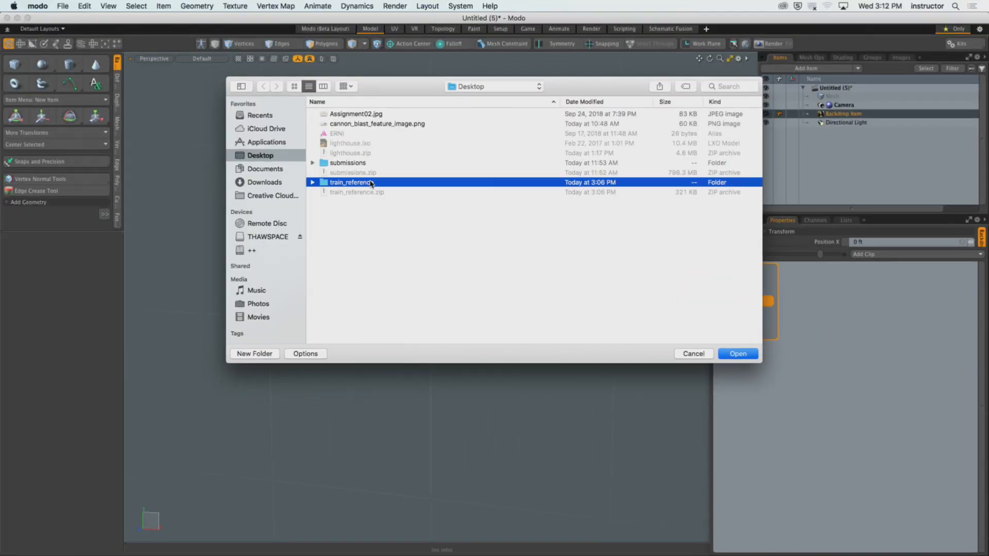
pyautogui.doubleClick(371, 183)
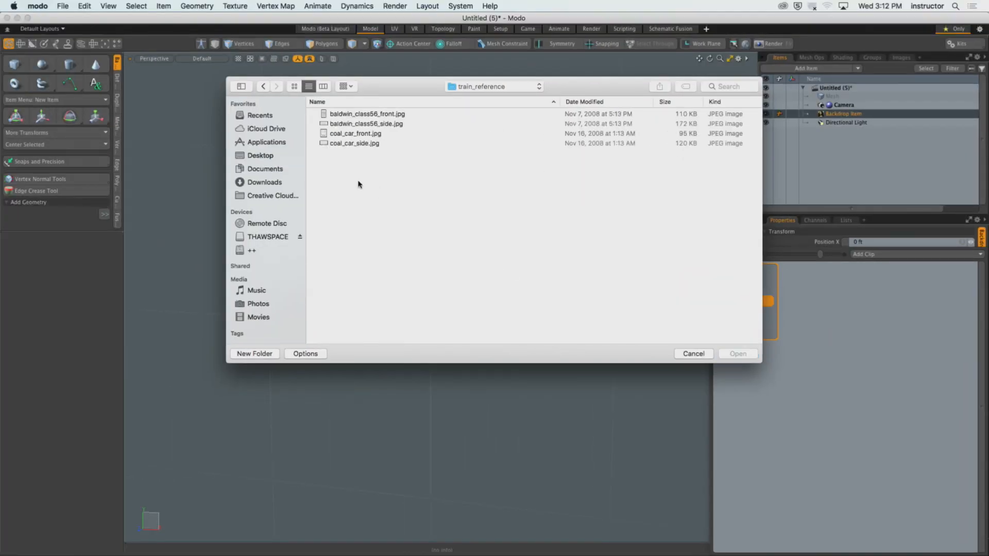
pyautogui.click(335, 114)
pyautogui.click(738, 354)
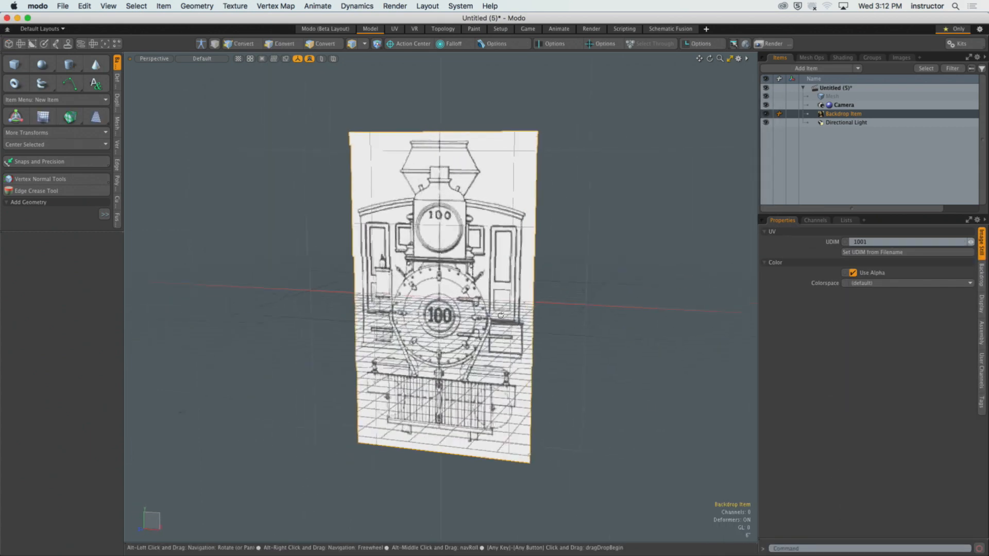
# Rename the backdrop item as "Ref - Train Front".
pyautogui.keyDown('alt'); pyautogui.moveTo(501, 316); pyautogui.dragTo(536, 301); pyautogui.keyUp('alt')
pyautogui.click(583, 304)
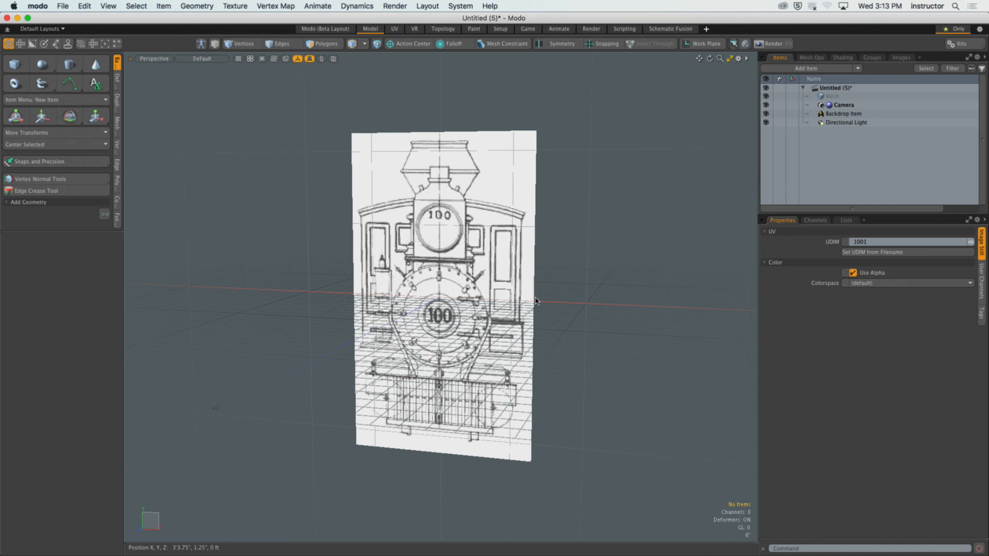
pyautogui.click(845, 114)
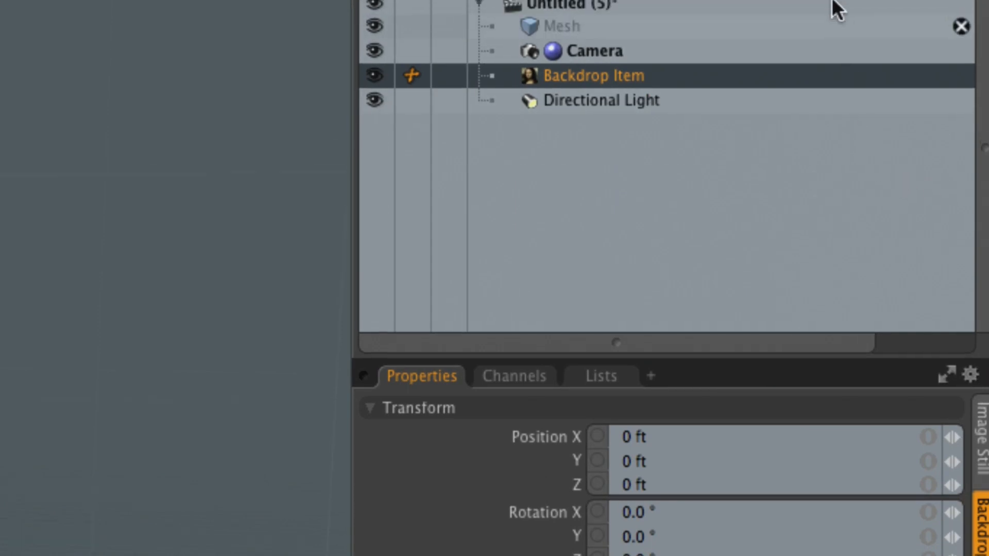
pyautogui.doubleClick(638, 45)
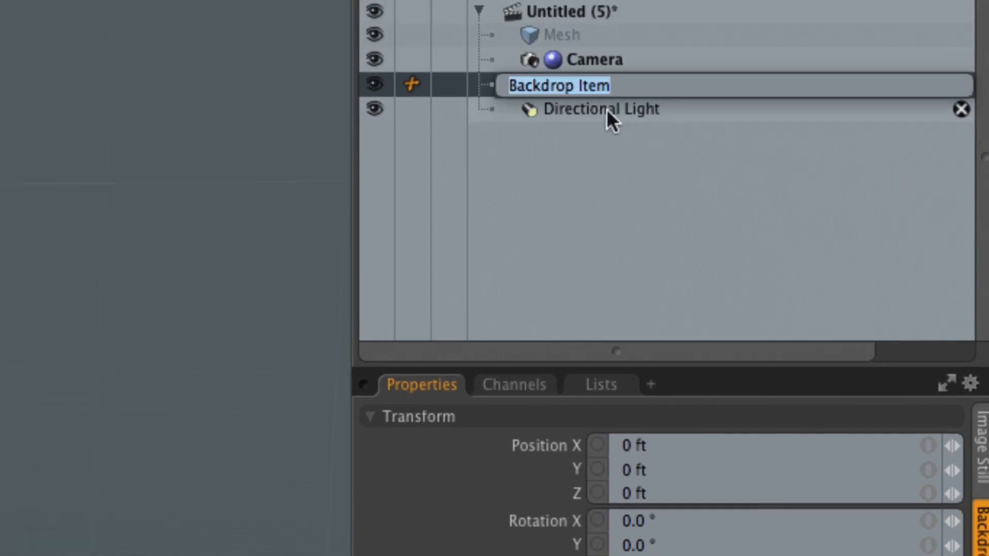
pyautogui.write('Ref')
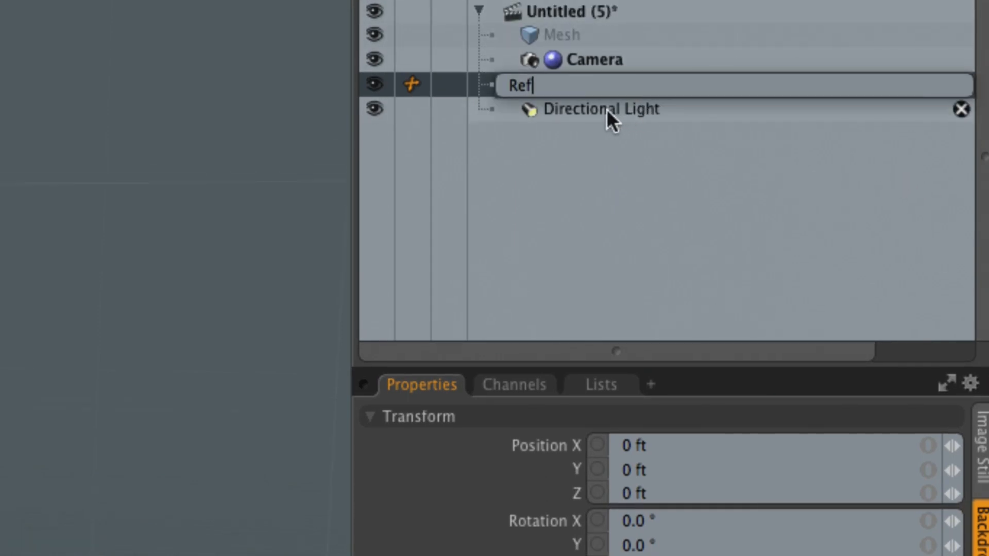
pyautogui.write(' - Train Front')
pyautogui.press('Return')
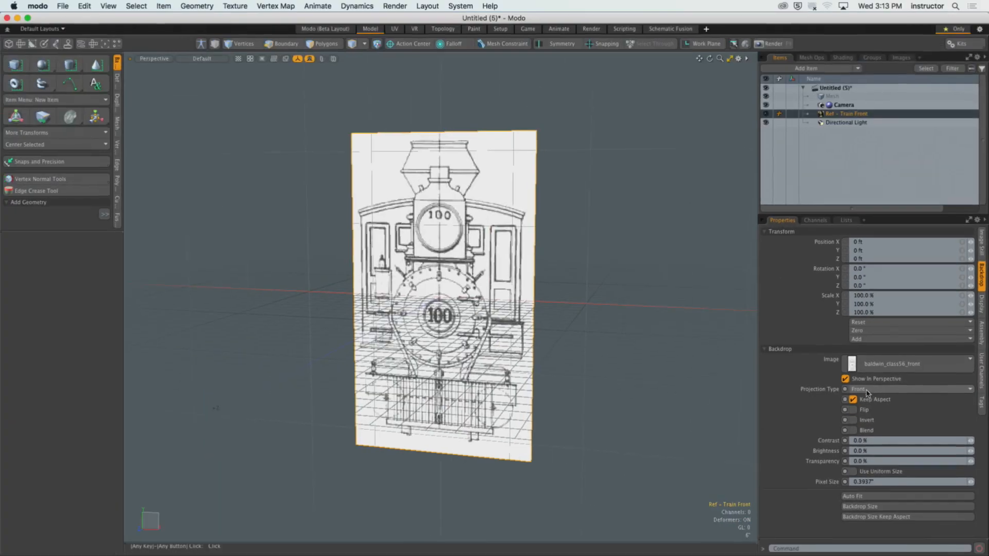
# Inspect the train front backdrop in perspective and switch the viewport to the Front view.
pyautogui.keyDown('alt'); pyautogui.moveTo(537, 347); pyautogui.dragTo(589, 336); pyautogui.keyUp('alt')
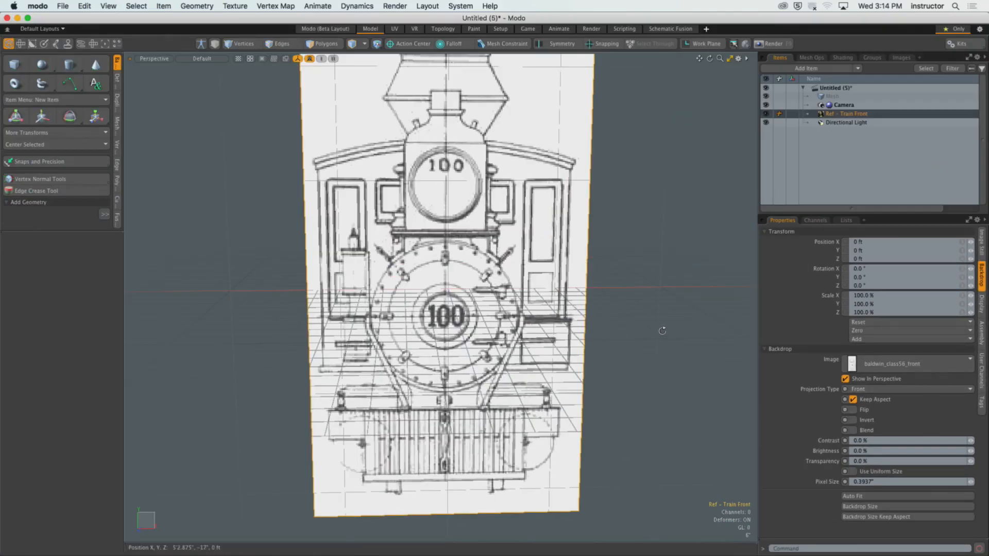
pyautogui.keyDown('alt'); pyautogui.moveTo(663, 330); pyautogui.dragTo(592, 359); pyautogui.keyUp('alt')
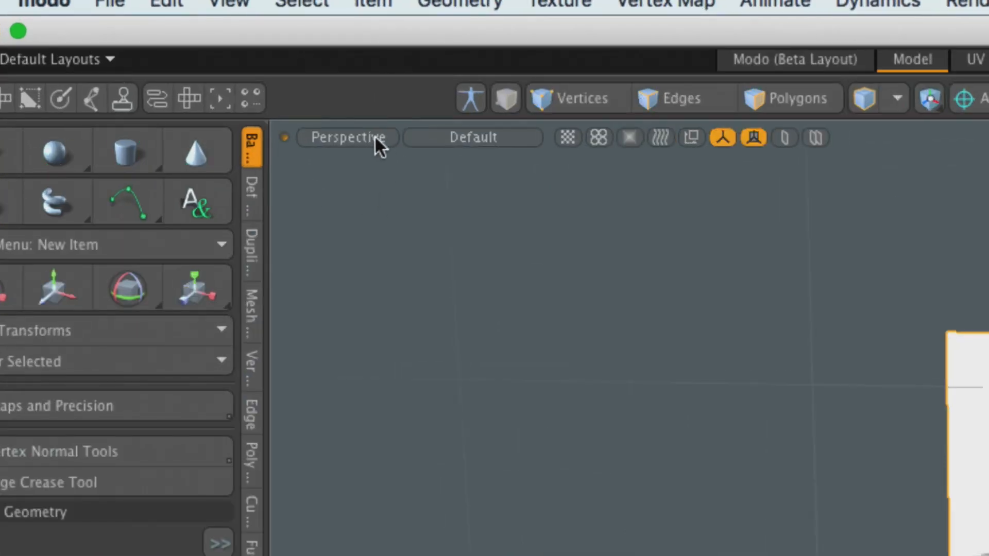
pyautogui.click(311, 115)
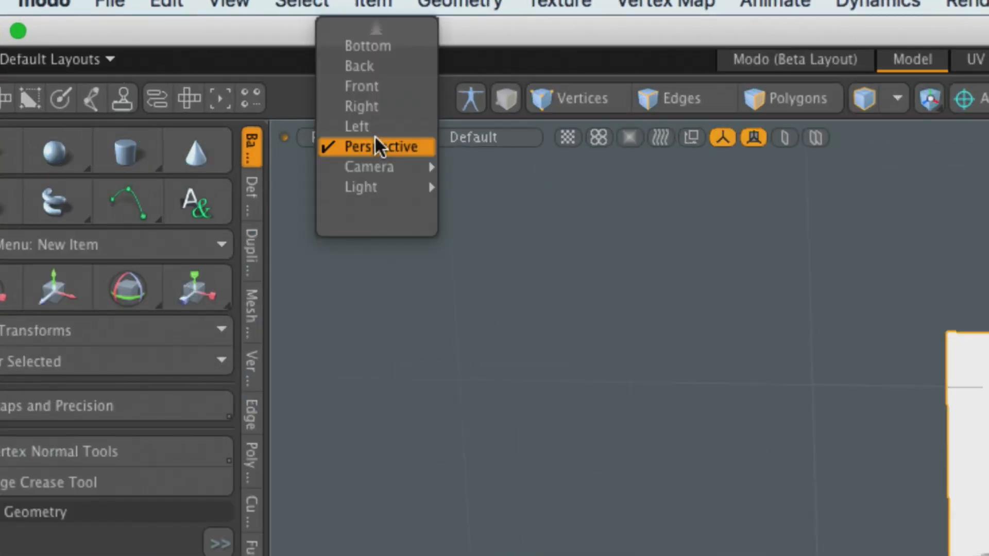
pyautogui.click(387, 89)
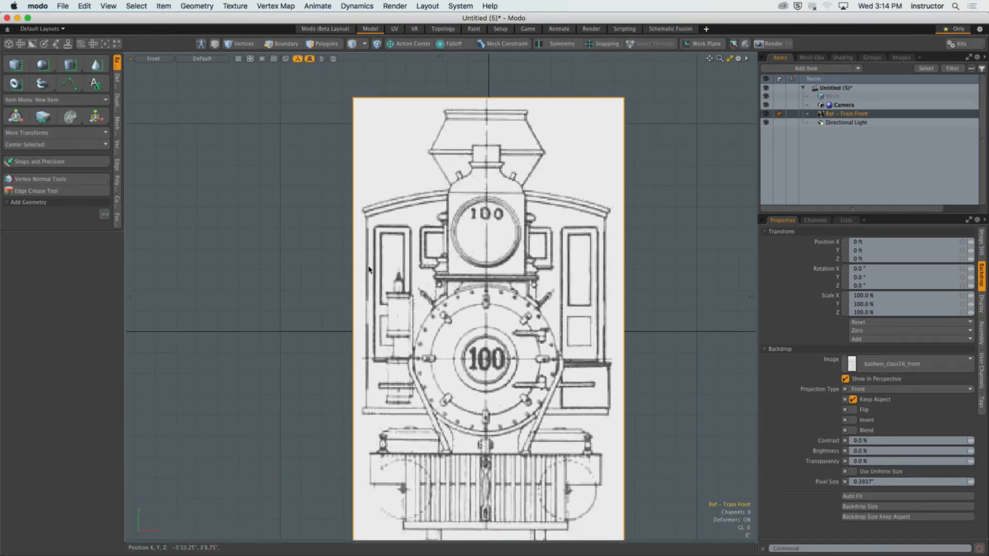
pyautogui.keyDown('alt'); pyautogui.keyDown('shift'); pyautogui.moveTo(424, 288); pyautogui.dragTo(399, 285); pyautogui.keyUp('shift'); pyautogui.keyUp('alt')
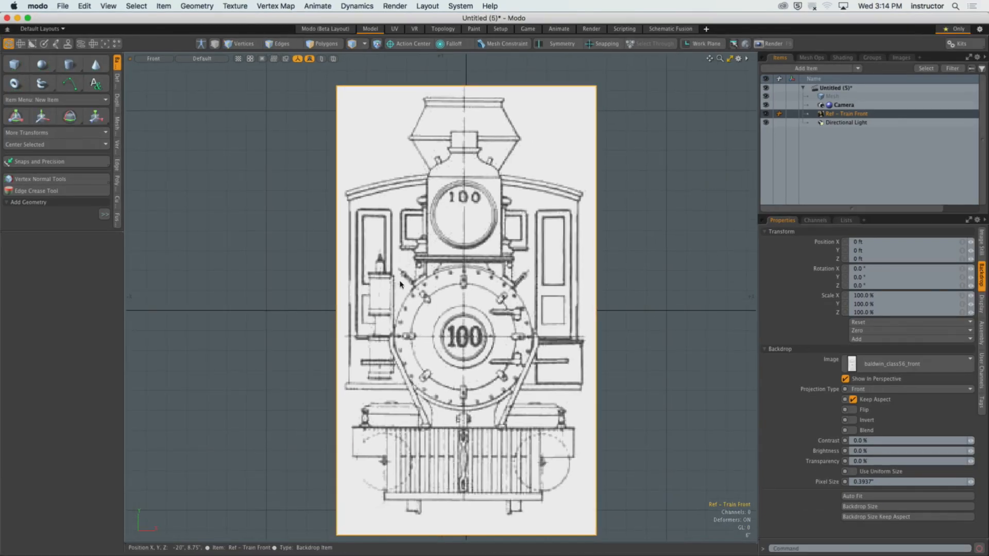
# Check the train front backdrop in the Right view and return to the Front view.
pyautogui.hotkey('ctrl', 'space')
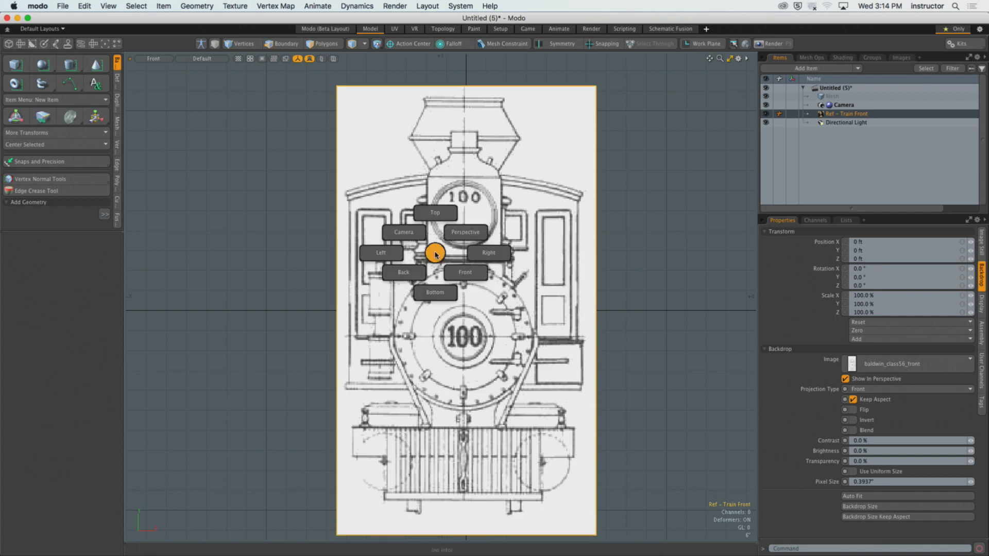
pyautogui.click(484, 254)
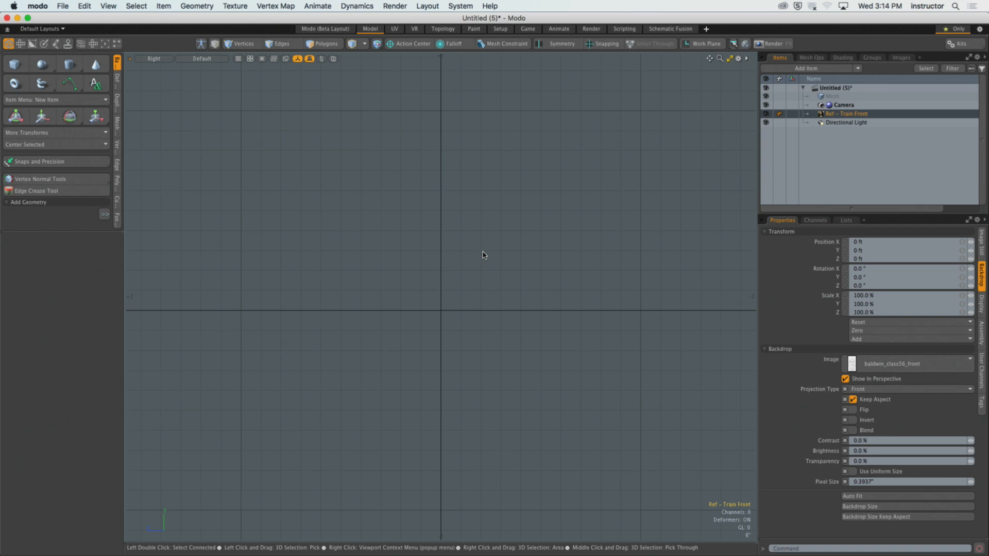
pyautogui.hotkey('ctrl', 'space')
pyautogui.click(535, 296)
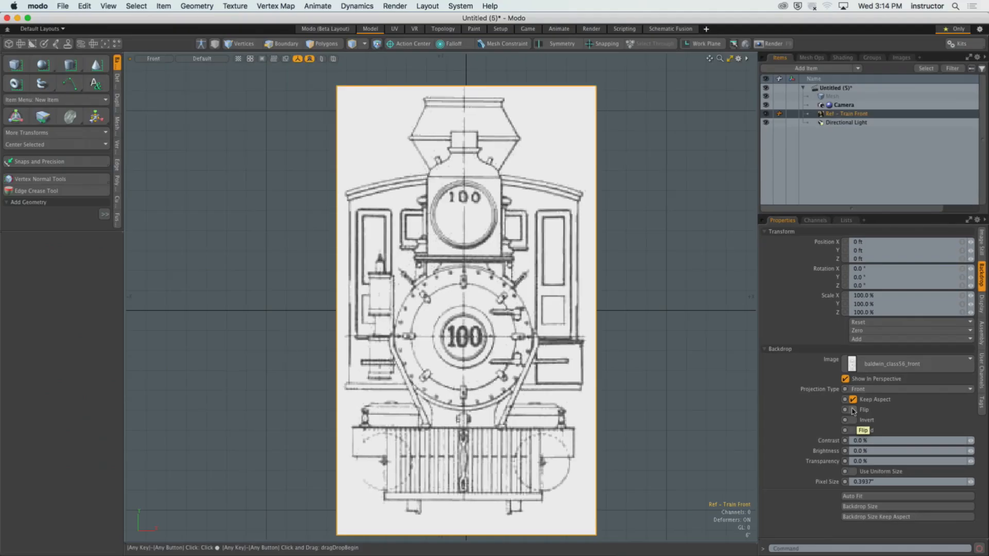
pyautogui.keyDown('alt'); pyautogui.keyDown('shift'); pyautogui.moveTo(639, 329); pyautogui.dragTo(541, 330); pyautogui.keyUp('shift'); pyautogui.keyUp('alt')
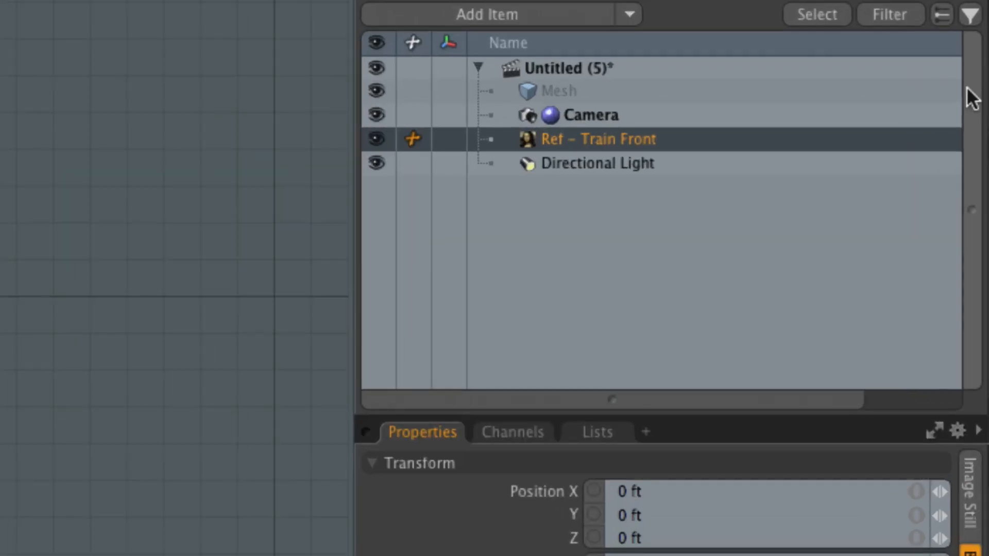
# Add a second backdrop item and name it "Ref - Train Side".
pyautogui.click(627, 25)
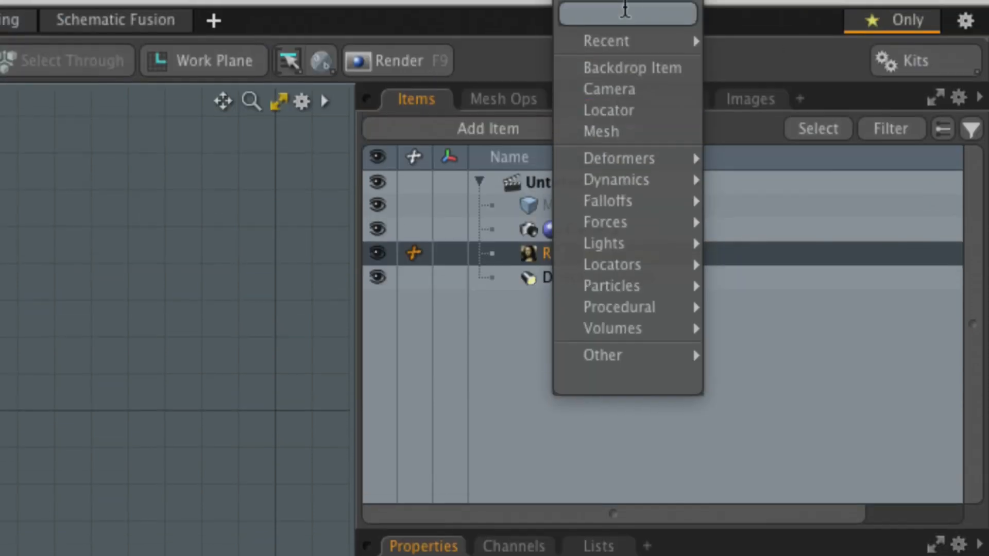
pyautogui.click(628, 68)
pyautogui.doubleClick(587, 278)
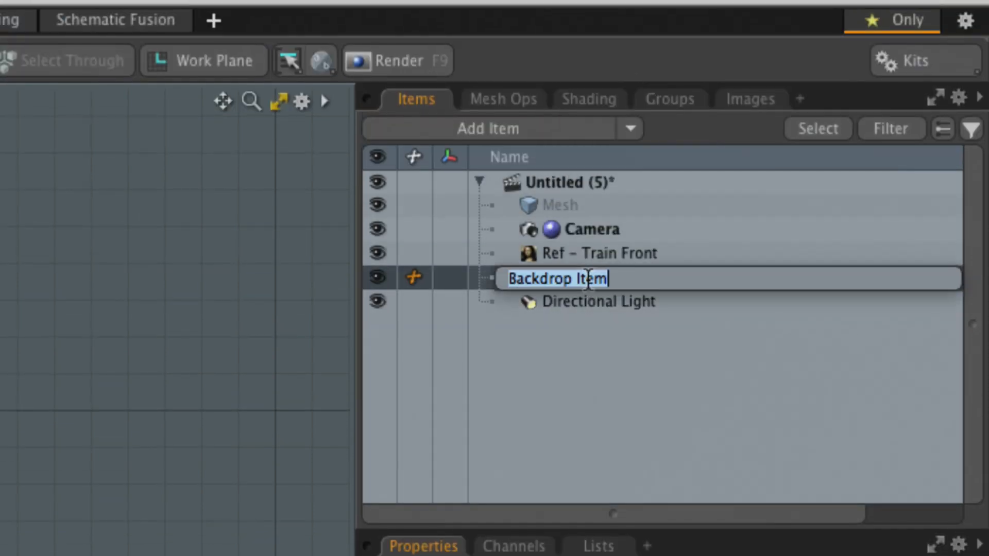
pyautogui.write('Ref - Train Side')
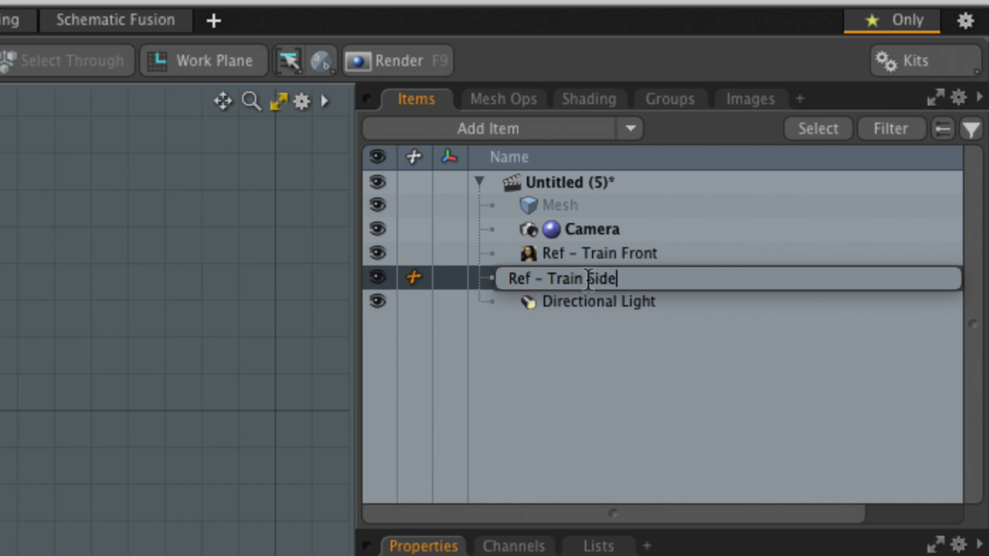
pyautogui.press('Return')
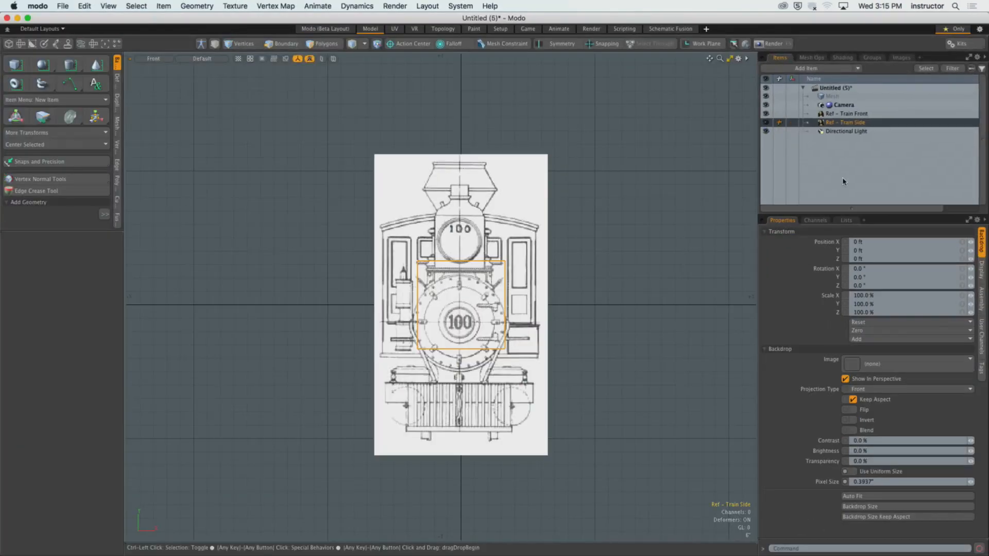
# Load baldwin_class56_side.jpg from the train_reference folder as the image of the Ref - Train Side backdrop.
pyautogui.click(875, 365)
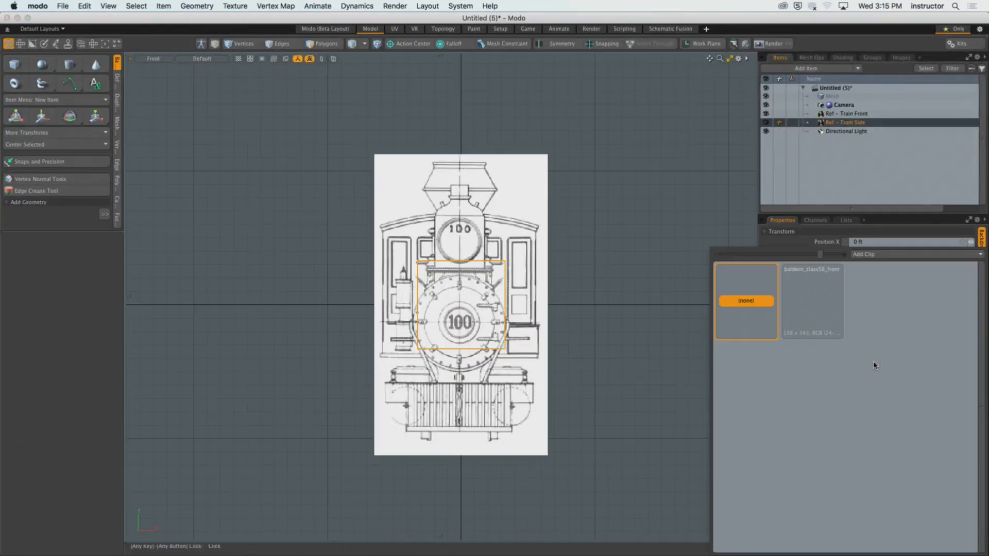
pyautogui.click(864, 256)
pyautogui.click(856, 267)
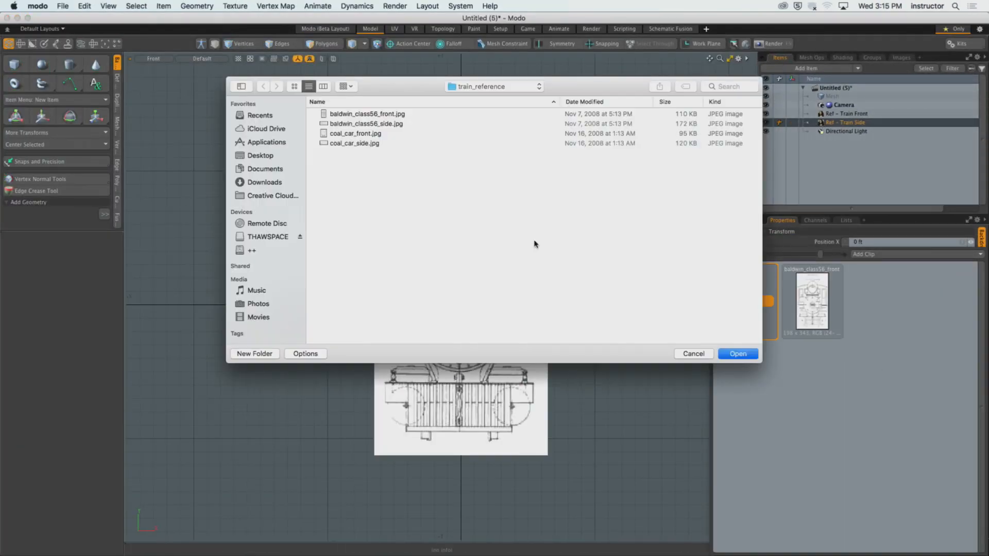
pyautogui.click(381, 125)
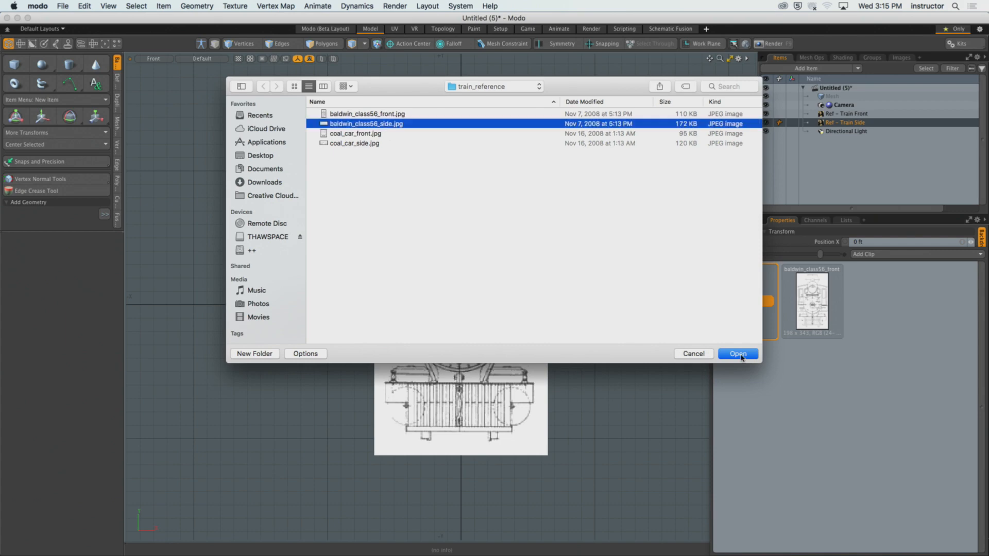
pyautogui.press('Return')
# In the Perspective view, set the projection type of the Ref - Train Side backdrop to Right.
pyautogui.keyDown('alt'); pyautogui.moveTo(592, 346); pyautogui.dragTo(561, 271); pyautogui.keyUp('alt')
pyautogui.scroll(-3, 585, 274)
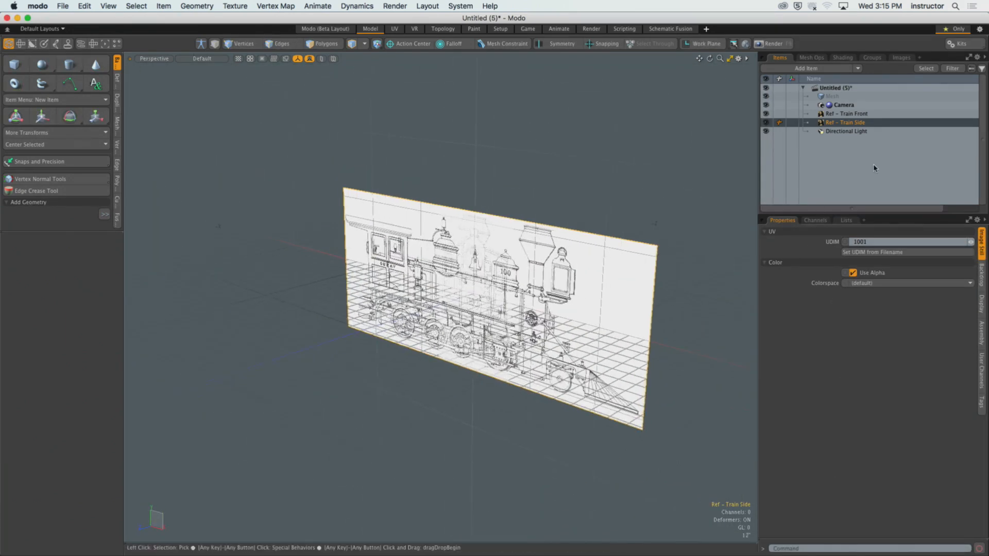
pyautogui.click(983, 281)
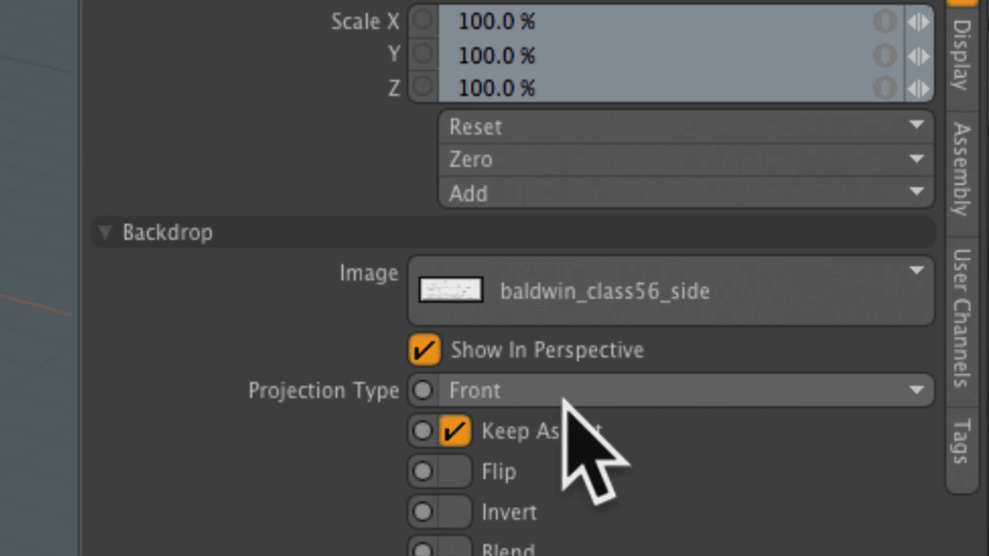
pyautogui.click(625, 402)
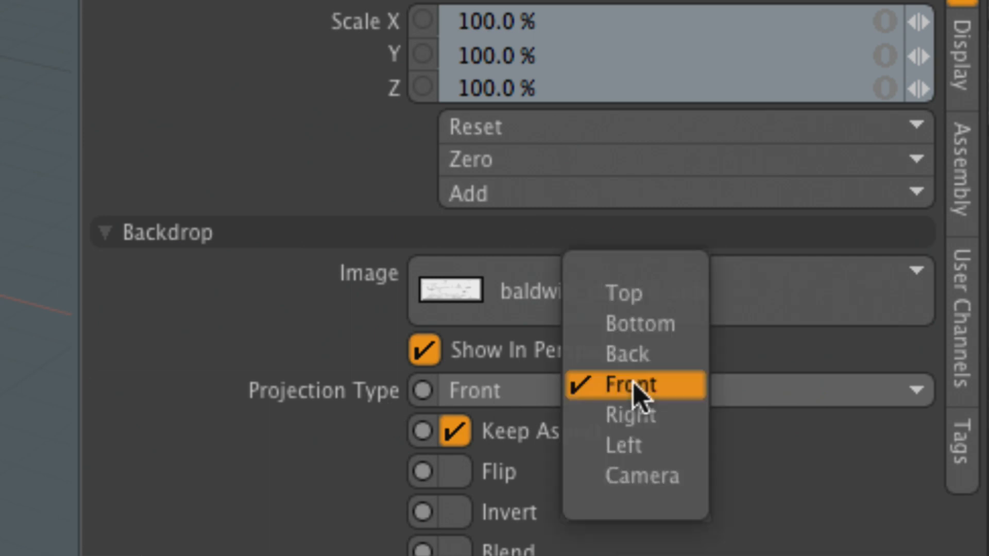
pyautogui.click(653, 395)
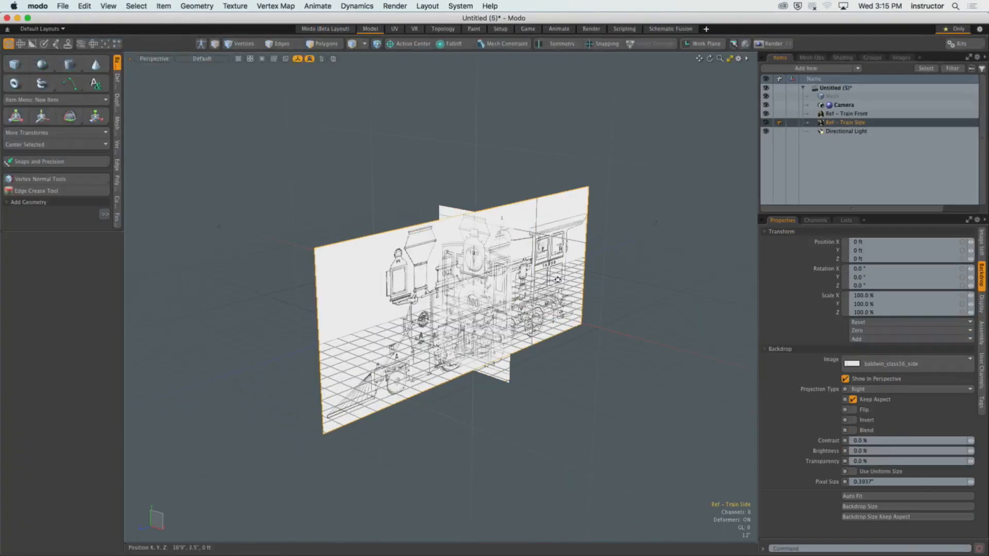
pyautogui.keyDown('alt'); pyautogui.moveTo(558, 280); pyautogui.dragTo(479, 252); pyautogui.keyUp('alt')
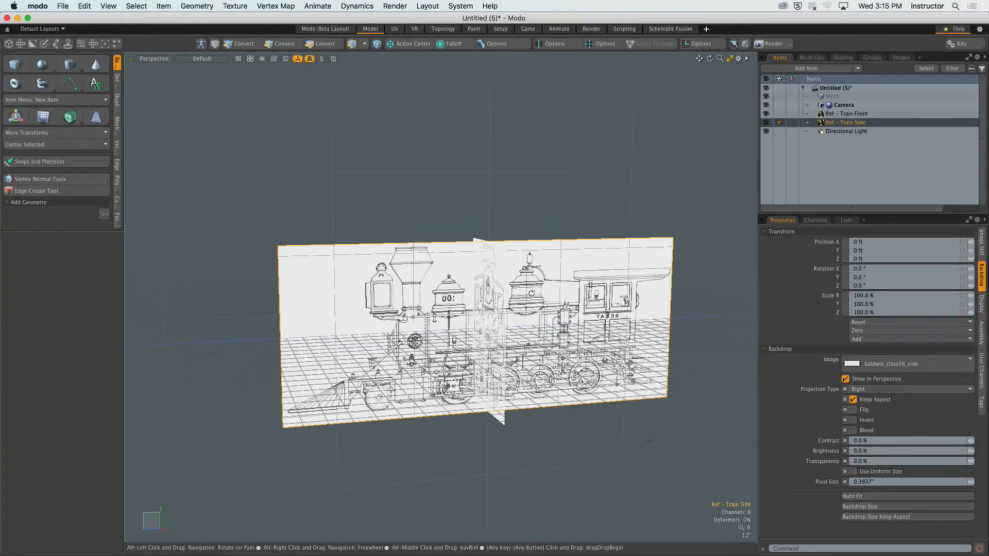
# Switch to the Right view and examine the full side drawing of the locomotive.
pyautogui.hotkey('ctrl', 'space')
pyautogui.click(404, 194)
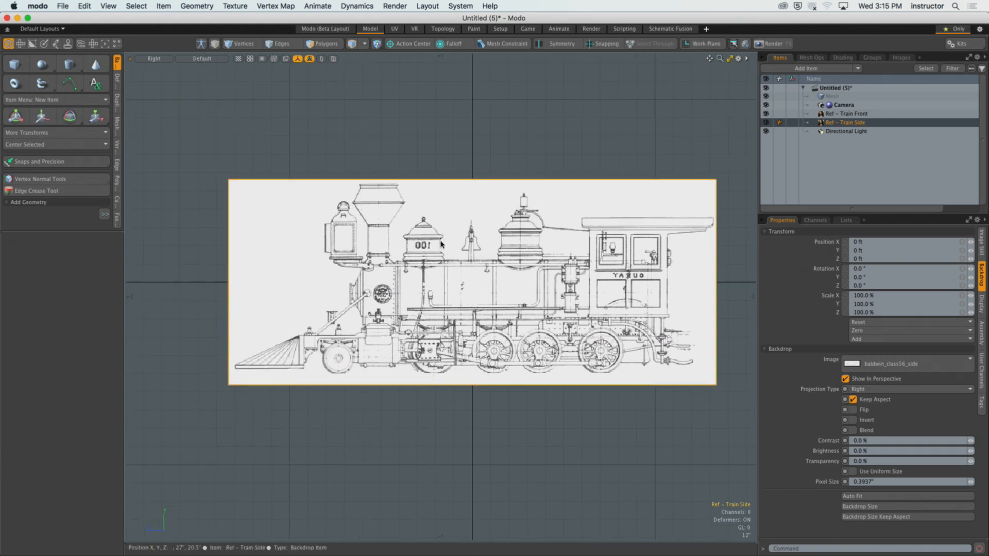
pyautogui.keyDown('alt'); pyautogui.keyDown('shift'); pyautogui.moveTo(441, 245); pyautogui.dragTo(453, 382); pyautogui.keyUp('shift'); pyautogui.keyUp('alt')
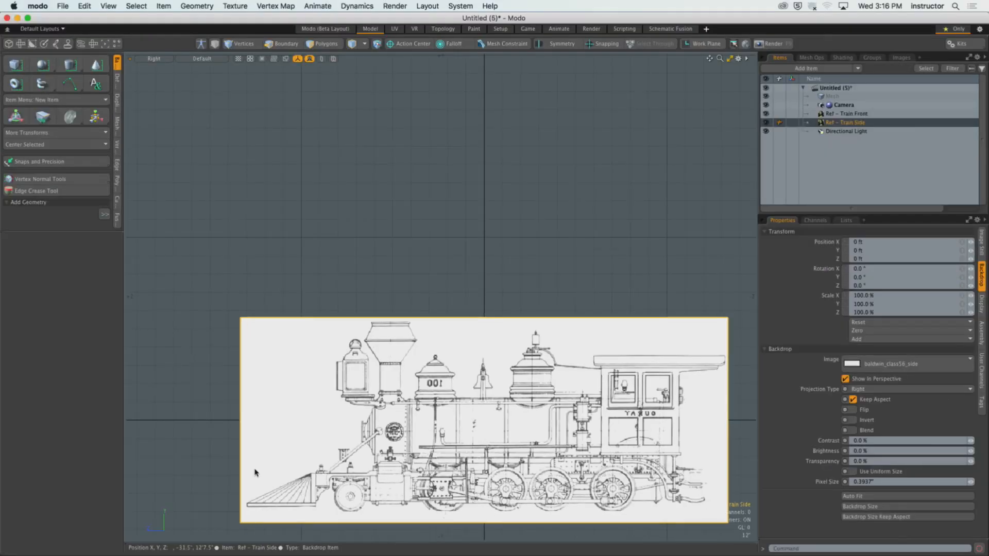
pyautogui.keyDown('alt'); pyautogui.keyDown('shift'); pyautogui.moveTo(601, 407); pyautogui.dragTo(572, 388); pyautogui.keyUp('shift'); pyautogui.keyUp('alt')
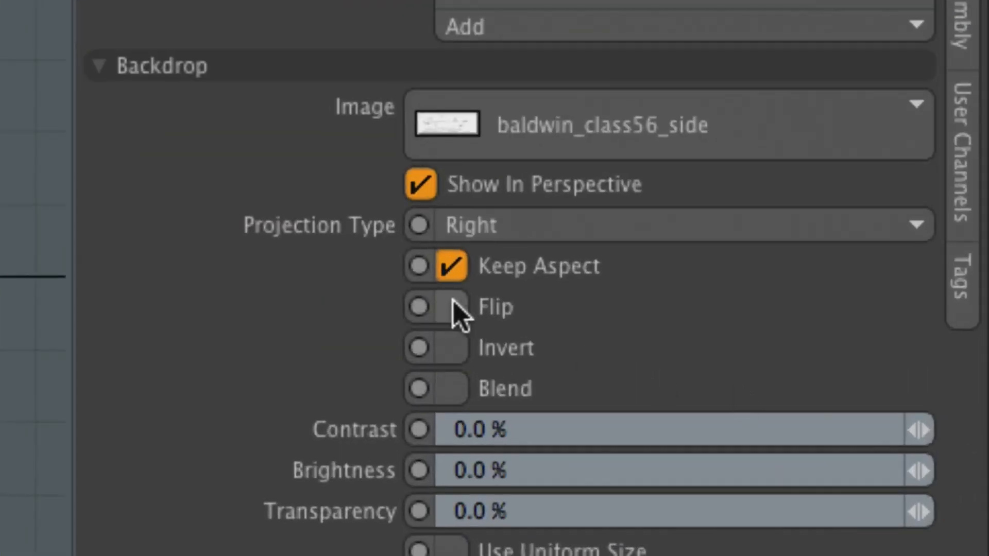
# Try flipping the Ref - Train Side backdrop image and turn the flip back off.
pyautogui.click(462, 321)
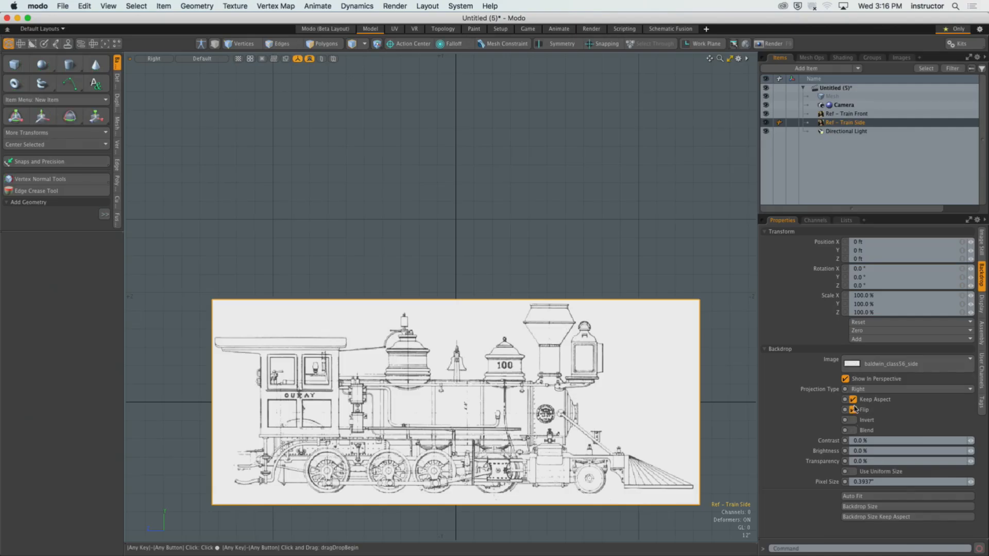
pyautogui.click(855, 408)
pyautogui.click(854, 408)
pyautogui.click(853, 411)
pyautogui.click(853, 410)
pyautogui.click(853, 410)
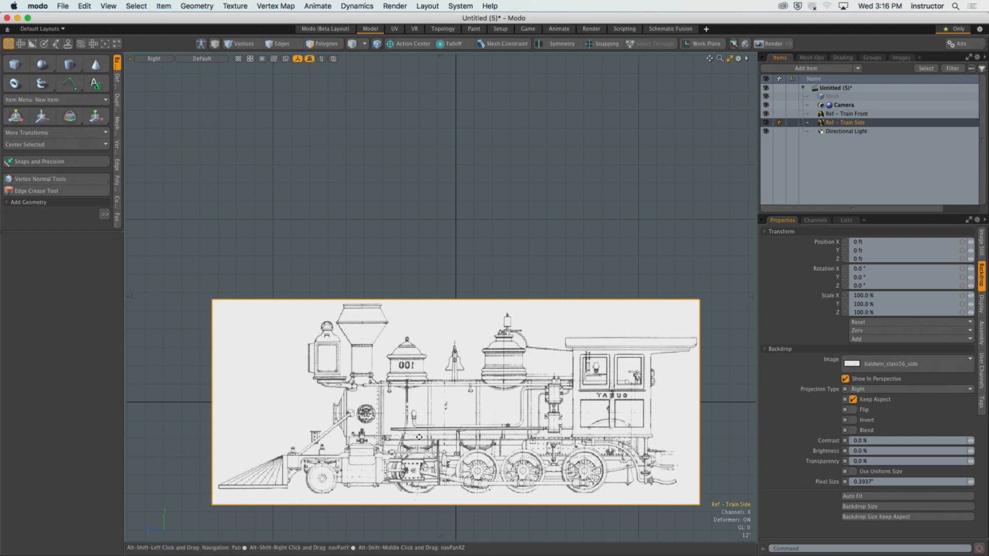
# Deselect the side backdrop and compare the locomotive's features between the Front and Right views.
pyautogui.keyDown('alt'); pyautogui.keyDown('shift'); pyautogui.moveTo(419, 431); pyautogui.dragTo(434, 346); pyautogui.keyUp('shift'); pyautogui.keyUp('alt')
pyautogui.click(612, 196)
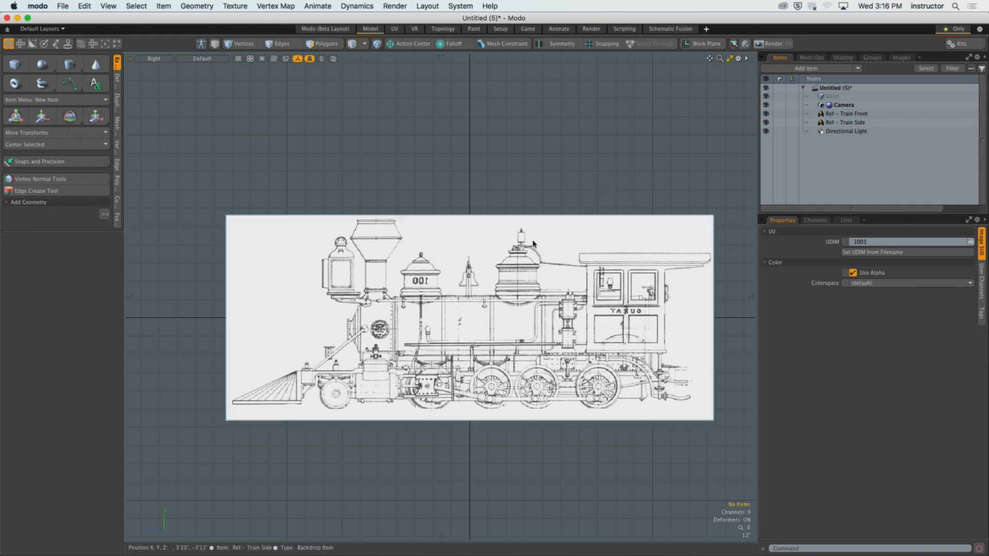
pyautogui.hotkey('ctrl', 'space')
pyautogui.click(576, 240)
pyautogui.keyDown('alt'); pyautogui.keyDown('shift'); pyautogui.moveTo(580, 247); pyautogui.dragTo(623, 247); pyautogui.keyUp('shift'); pyautogui.keyUp('alt')
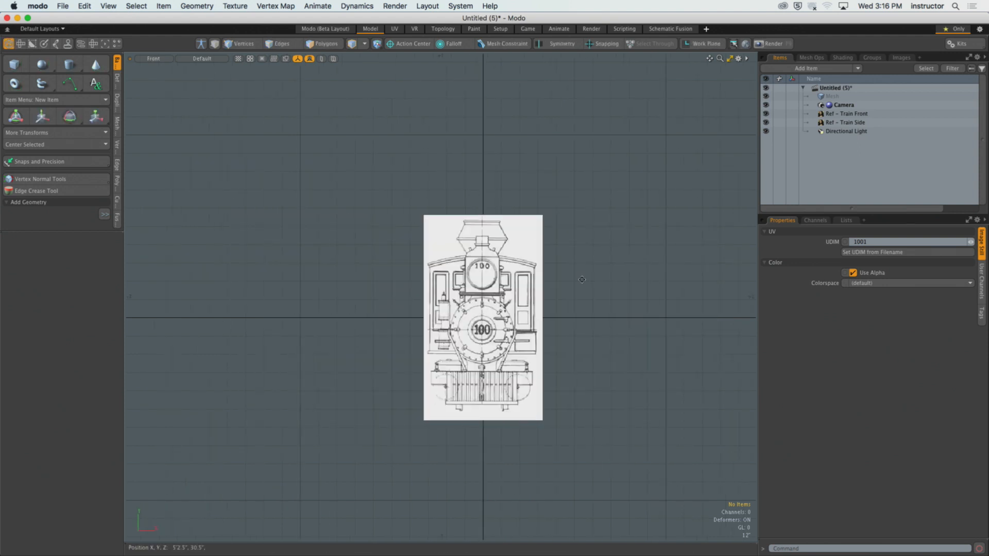
pyautogui.keyDown('ctrl'); pyautogui.keyDown('alt'); pyautogui.moveTo(581, 281); pyautogui.dragTo(517, 283); pyautogui.keyUp('alt'); pyautogui.keyUp('ctrl')
pyautogui.keyDown('alt'); pyautogui.moveTo(514, 331); pyautogui.dragTo(495, 329); pyautogui.keyUp('alt')
pyautogui.hotkey('ctrl', 'space')
pyautogui.click(600, 330)
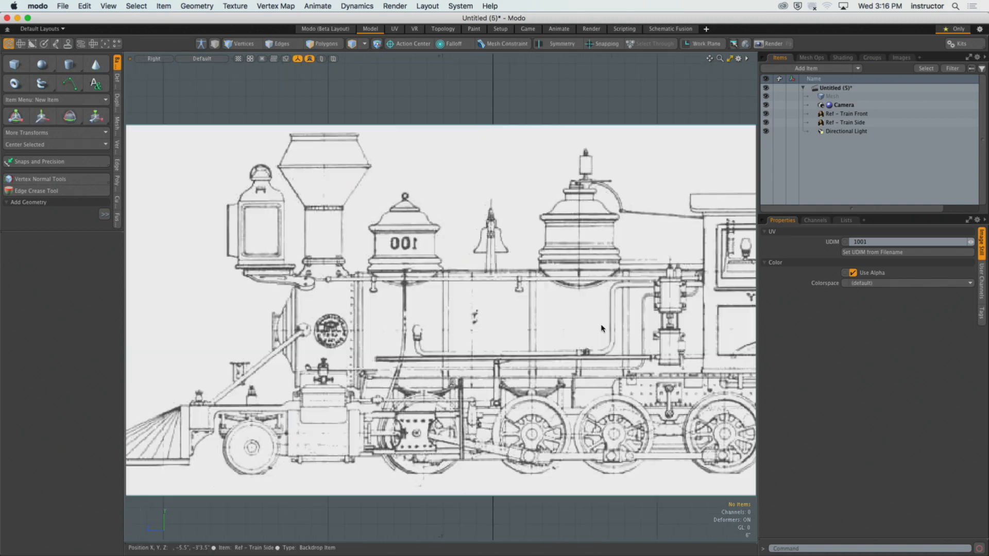
# Inspect how the front and side backdrops intersect in the Perspective view.
pyautogui.keyDown('ctrl'); pyautogui.keyDown('alt'); pyautogui.moveTo(604, 321); pyautogui.dragTo(562, 321); pyautogui.keyUp('alt'); pyautogui.keyUp('ctrl')
pyautogui.hotkey('ctrl', 'space')
pyautogui.click(594, 231)
pyautogui.keyDown('alt'); pyautogui.moveTo(578, 261); pyautogui.dragTo(459, 277); pyautogui.keyUp('alt')
pyautogui.keyDown('ctrl'); pyautogui.keyDown('alt'); pyautogui.moveTo(459, 276); pyautogui.dragTo(566, 278); pyautogui.keyUp('alt'); pyautogui.keyUp('ctrl')
pyautogui.moveTo(567, 278)
pyautogui.keyDown('ctrl'); pyautogui.keyDown('alt'); pyautogui.mouseDown()
pyautogui.moveTo(559, 296)
pyautogui.moveTo(554, 282)
pyautogui.mouseUp(); pyautogui.keyUp('alt'); pyautogui.keyUp('ctrl')
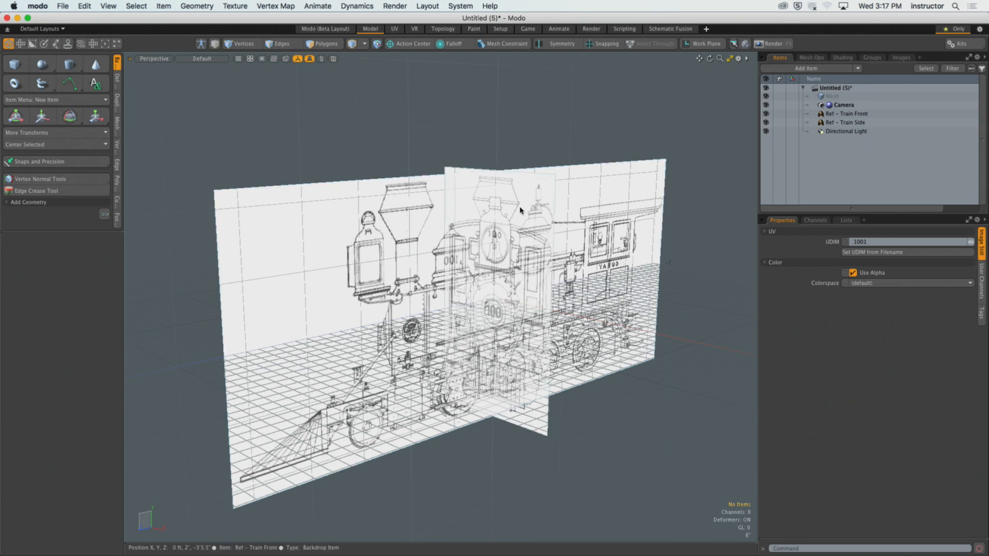
# In the Front view, examine the drawing's centre line against the vertical grid axis from the smokestack down to the boiler.
pyautogui.hotkey('ctrl', 'space')
pyautogui.click(541, 216)
pyautogui.keyDown('alt'); pyautogui.keyDown('shift'); pyautogui.moveTo(489, 258); pyautogui.dragTo(499, 248); pyautogui.keyUp('shift'); pyautogui.keyUp('alt')
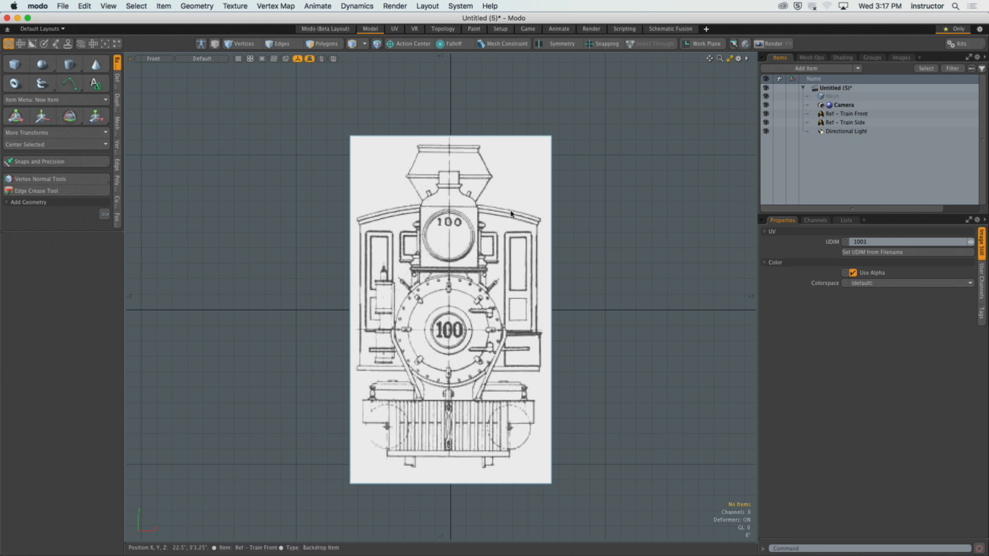
pyautogui.keyDown('alt'); pyautogui.keyDown('shift'); pyautogui.moveTo(490, 243); pyautogui.dragTo(490, 258); pyautogui.keyUp('shift'); pyautogui.keyUp('alt')
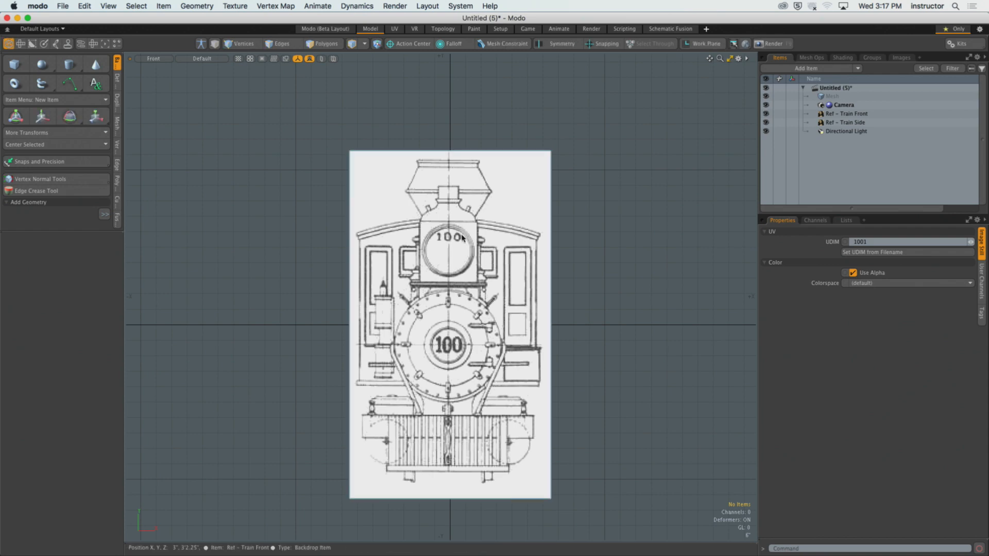
pyautogui.scroll(6, 458, 240)
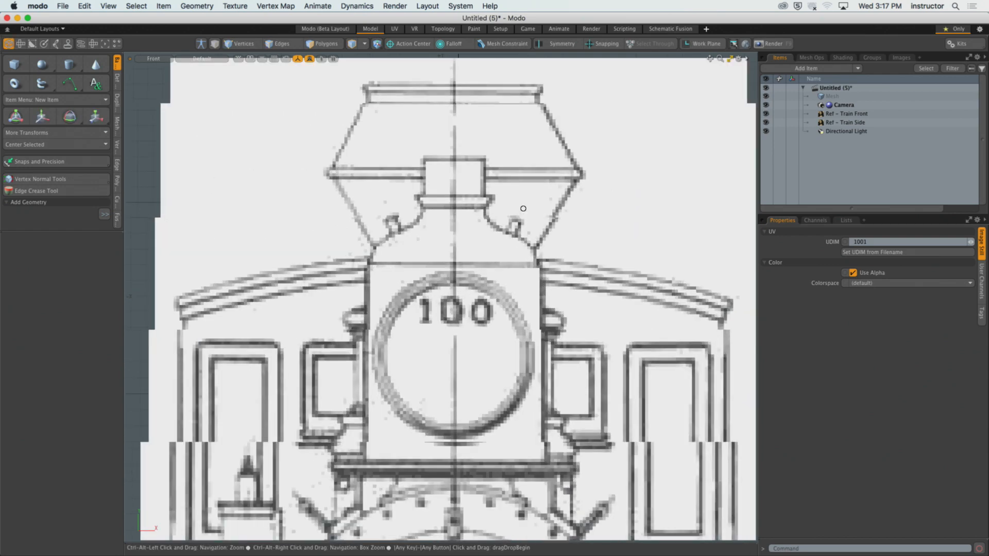
pyautogui.keyDown('alt'); pyautogui.keyDown('shift'); pyautogui.moveTo(476, 111); pyautogui.dragTo(475, 170); pyautogui.keyUp('shift'); pyautogui.keyUp('alt')
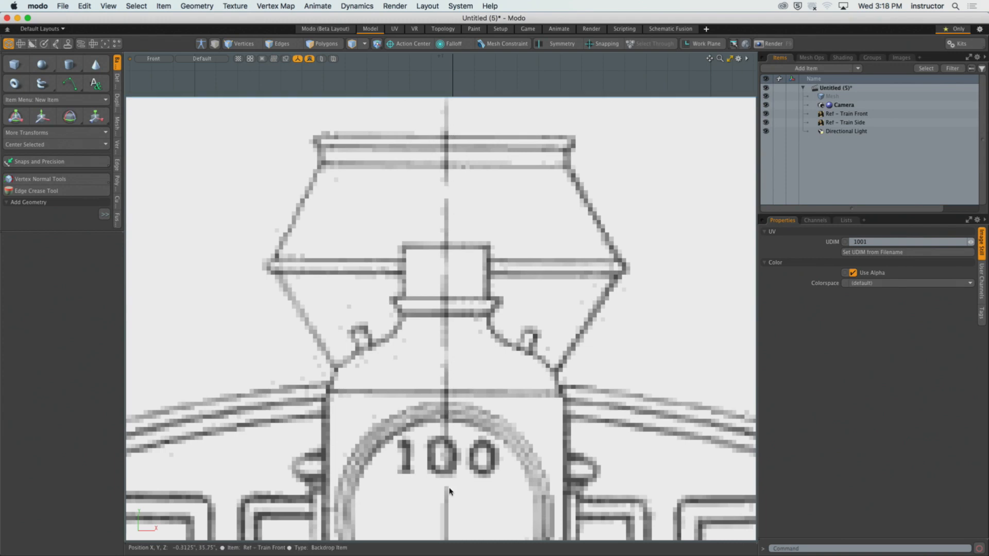
pyautogui.keyDown('alt'); pyautogui.keyDown('shift'); pyautogui.moveTo(450, 518); pyautogui.dragTo(446, 65); pyautogui.keyUp('shift'); pyautogui.keyUp('alt')
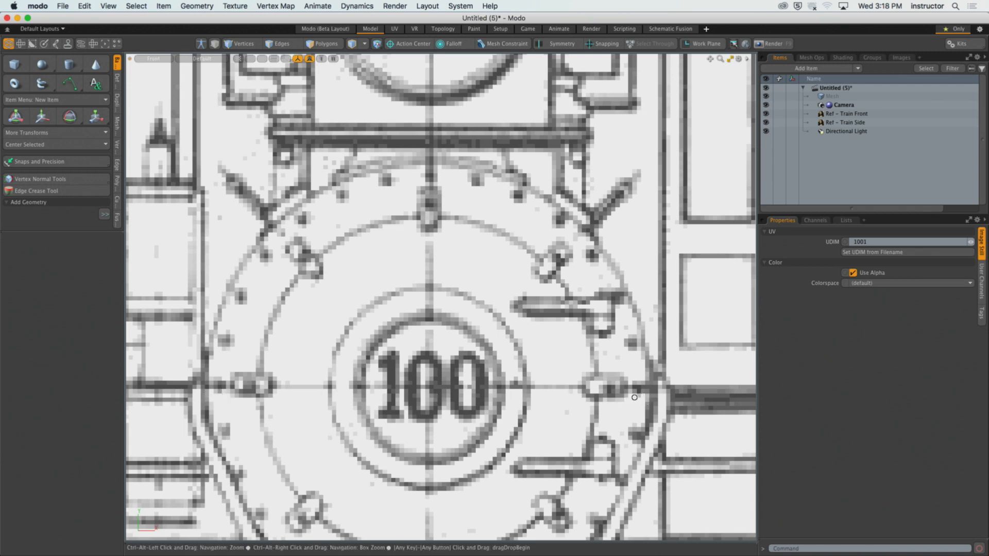
pyautogui.keyDown('ctrl'); pyautogui.keyDown('alt'); pyautogui.moveTo(644, 396); pyautogui.dragTo(560, 396); pyautogui.keyUp('alt'); pyautogui.keyUp('ctrl')
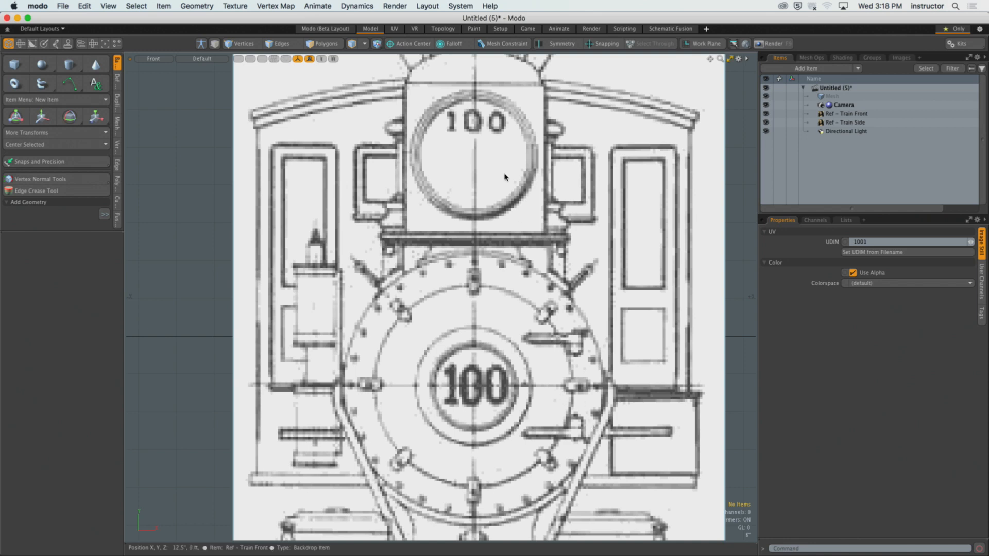
pyautogui.keyDown('alt'); pyautogui.keyDown('shift'); pyautogui.moveTo(508, 165); pyautogui.dragTo(498, 241); pyautogui.keyUp('shift'); pyautogui.keyUp('alt')
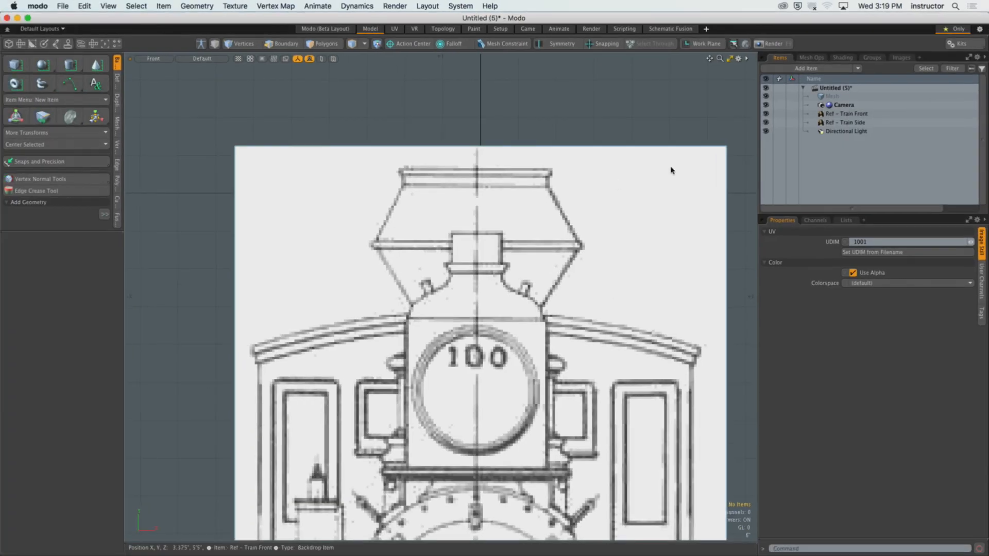
# Set the transparency of the Ref - Train Front backdrop to 70%.
pyautogui.click(848, 113)
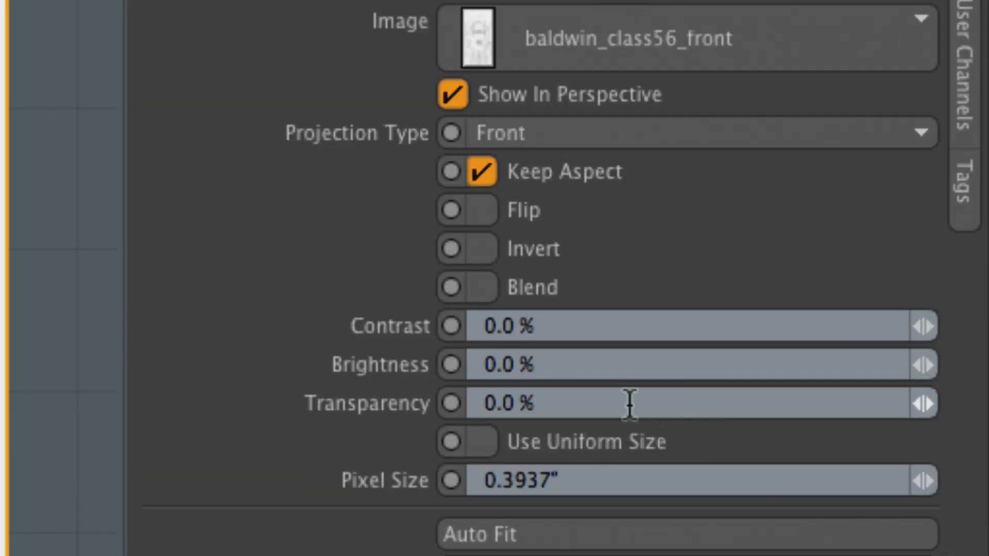
pyautogui.click(859, 453)
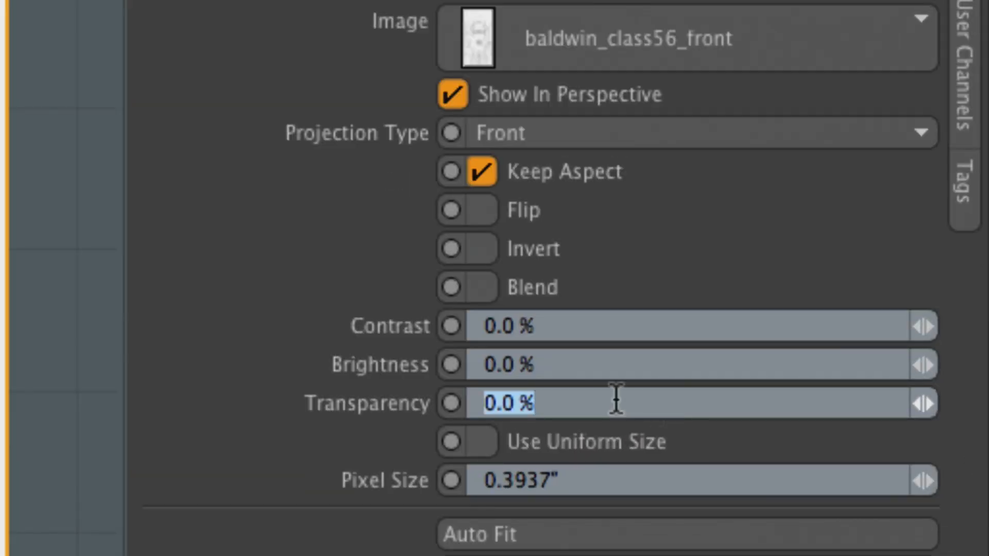
pyautogui.write('70')
pyautogui.press('Return')
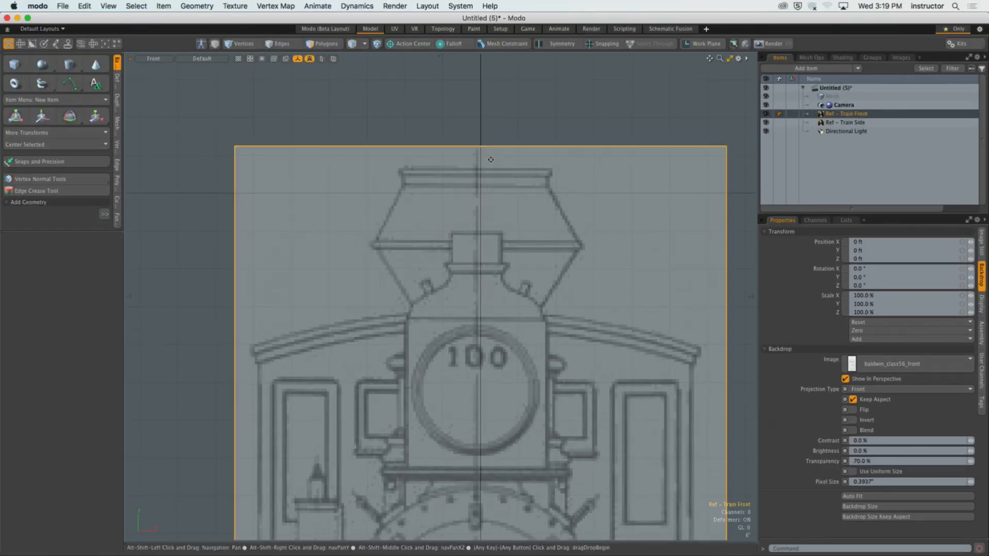
# Move the Ref - Train Front backdrop to Position X 0.5835" so the drawing's centre line sits on the vertical axis.
pyautogui.keyDown('alt'); pyautogui.keyDown('shift'); pyautogui.moveTo(493, 148); pyautogui.dragTo(467, 191); pyautogui.keyUp('shift'); pyautogui.keyUp('alt')
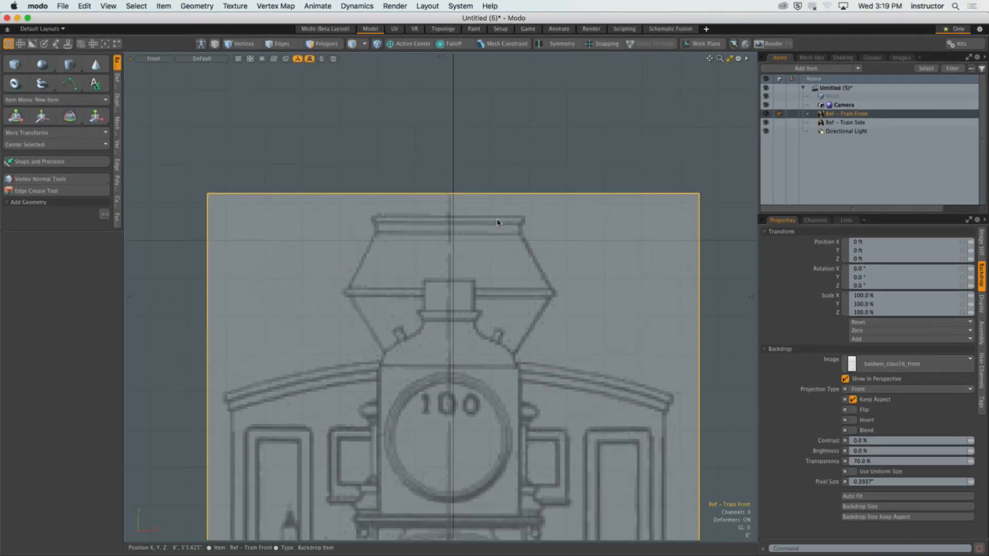
pyautogui.press('y')
pyautogui.keyDown('alt'); pyautogui.moveTo(457, 294); pyautogui.dragTo(416, 253); pyautogui.keyUp('alt')
pyautogui.press('w')
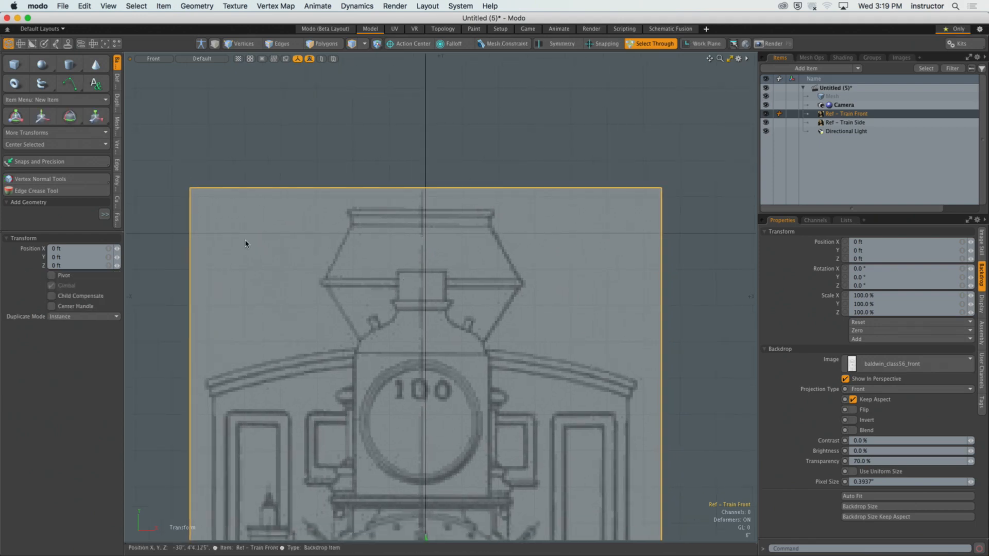
pyautogui.keyDown('alt'); pyautogui.moveTo(406, 179); pyautogui.dragTo(386, 267); pyautogui.keyUp('alt')
pyautogui.scroll(6, 386, 268)
pyautogui.keyDown('alt'); pyautogui.moveTo(475, 300); pyautogui.dragTo(404, 280); pyautogui.keyUp('alt')
pyautogui.scroll(5, 404, 280)
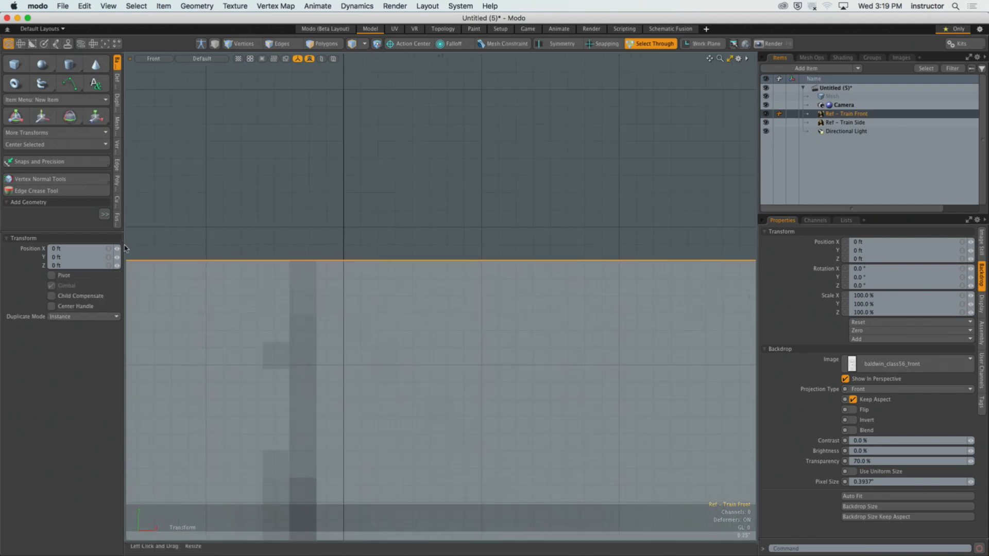
pyautogui.keyDown('ctrl'); pyautogui.moveTo(117, 248); pyautogui.dragTo(238, 249); pyautogui.keyUp('ctrl')
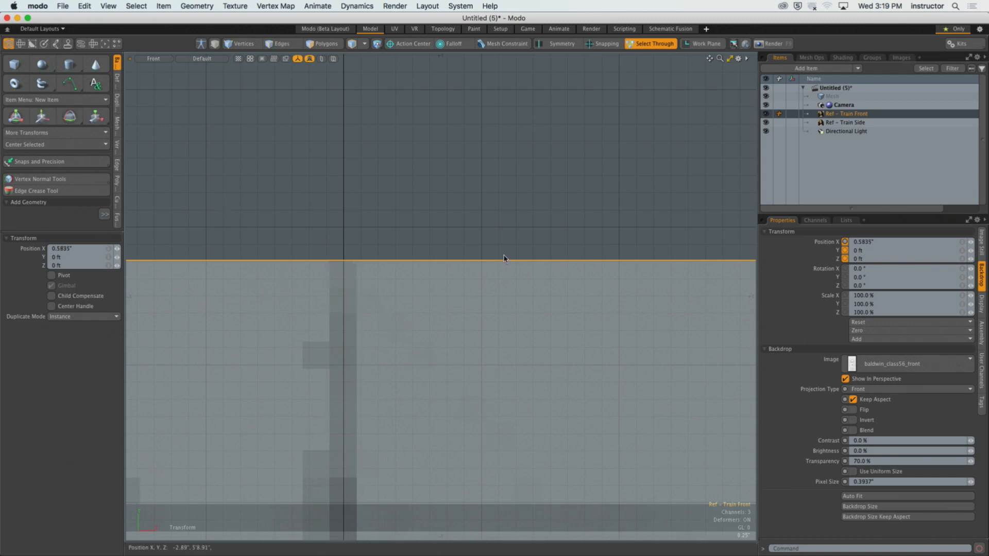
# Deselect the front backdrop and check its centring on the vertical axis down to the wheels.
pyautogui.keyDown('ctrl'); pyautogui.keyDown('alt'); pyautogui.moveTo(504, 259); pyautogui.dragTo(330, 238); pyautogui.keyUp('alt'); pyautogui.keyUp('ctrl')
pyautogui.click(319, 273)
pyautogui.keyDown('alt'); pyautogui.keyDown('shift'); pyautogui.moveTo(322, 278); pyautogui.dragTo(361, 281); pyautogui.keyUp('shift'); pyautogui.keyUp('alt')
pyautogui.keyDown('alt'); pyautogui.keyDown('shift'); pyautogui.moveTo(360, 281); pyautogui.dragTo(362, 320); pyautogui.keyUp('shift'); pyautogui.keyUp('alt')
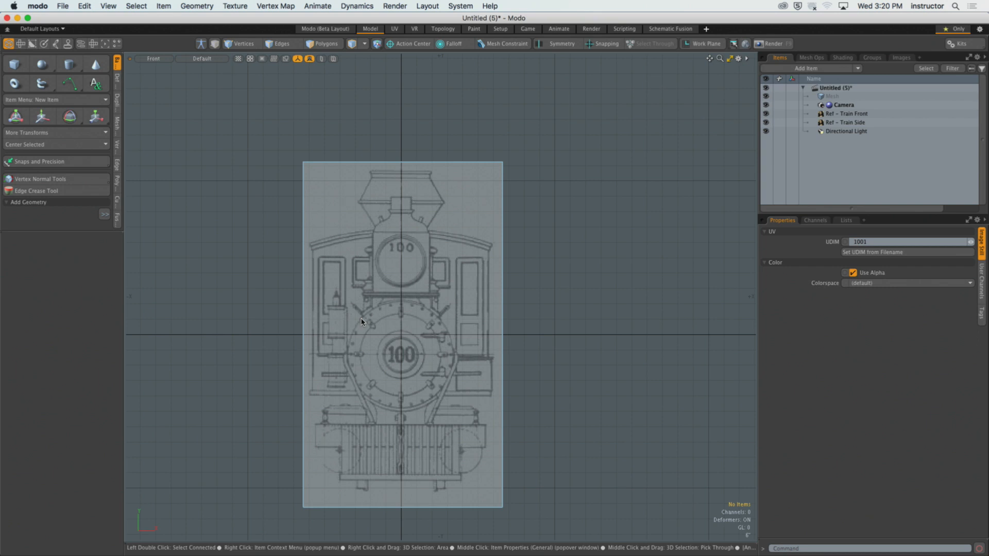
pyautogui.keyDown('alt'); pyautogui.keyDown('shift'); pyautogui.moveTo(399, 488); pyautogui.dragTo(449, 465); pyautogui.keyUp('shift'); pyautogui.keyUp('alt')
pyautogui.keyDown('alt'); pyautogui.keyDown('shift'); pyautogui.moveTo(449, 464); pyautogui.dragTo(452, 437); pyautogui.keyUp('shift'); pyautogui.keyUp('alt')
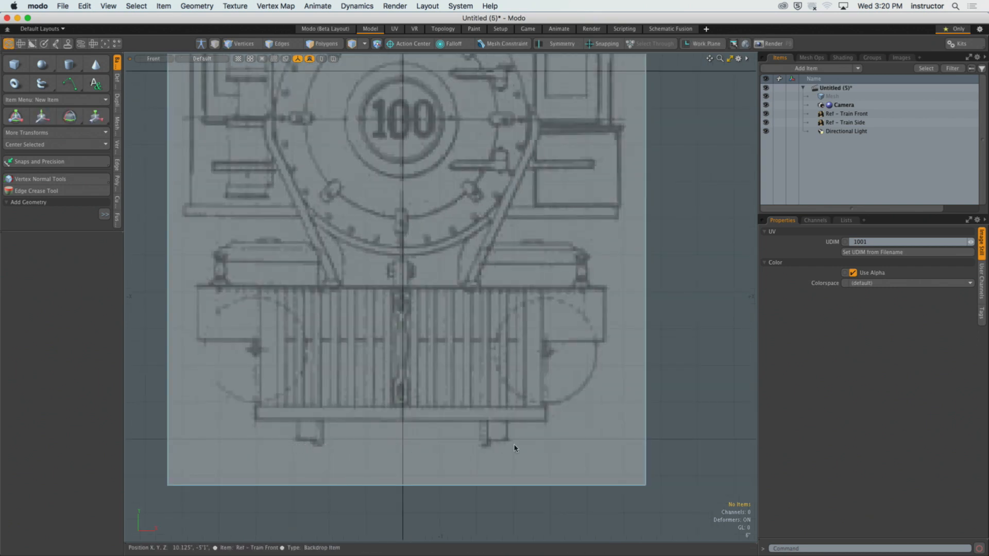
pyautogui.keyDown('ctrl'); pyautogui.keyDown('alt'); pyautogui.moveTo(467, 443); pyautogui.dragTo(441, 408); pyautogui.keyUp('alt'); pyautogui.keyUp('ctrl')
pyautogui.keyDown('ctrl'); pyautogui.keyDown('alt'); pyautogui.moveTo(442, 409); pyautogui.dragTo(416, 408); pyautogui.keyUp('alt'); pyautogui.keyUp('ctrl')
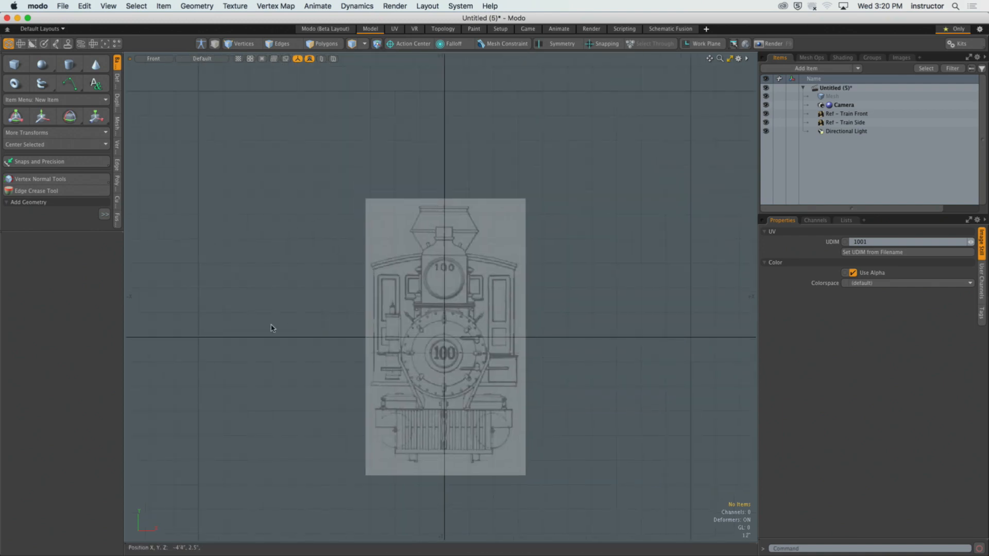
# Raise the Ref - Train Front backdrop to Position Y 5'1.25" so the bottoms of the wheels rest on the horizontal axis.
pyautogui.click(477, 341)
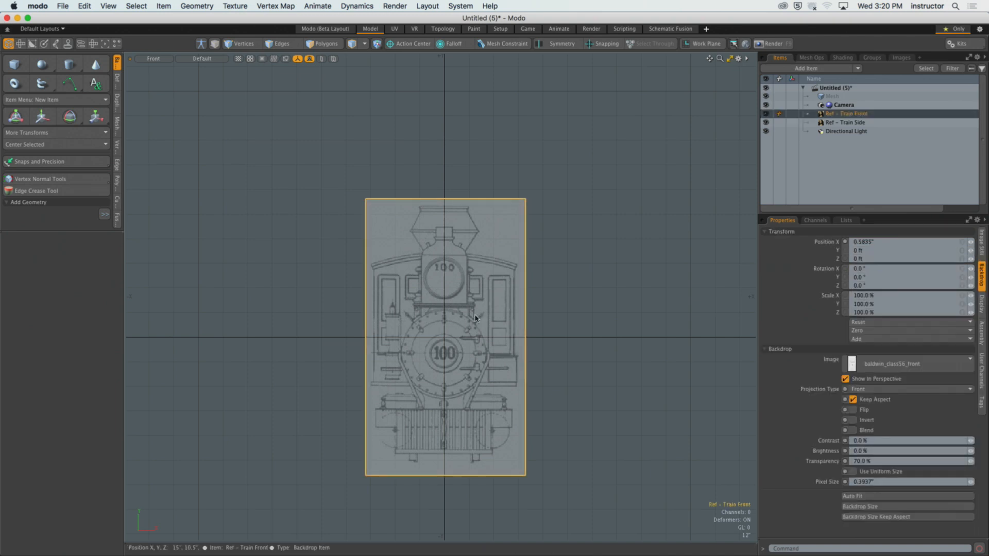
pyautogui.press('w')
pyautogui.moveTo(446, 323); pyautogui.dragTo(446, 198)
pyautogui.scroll(5, 487, 344)
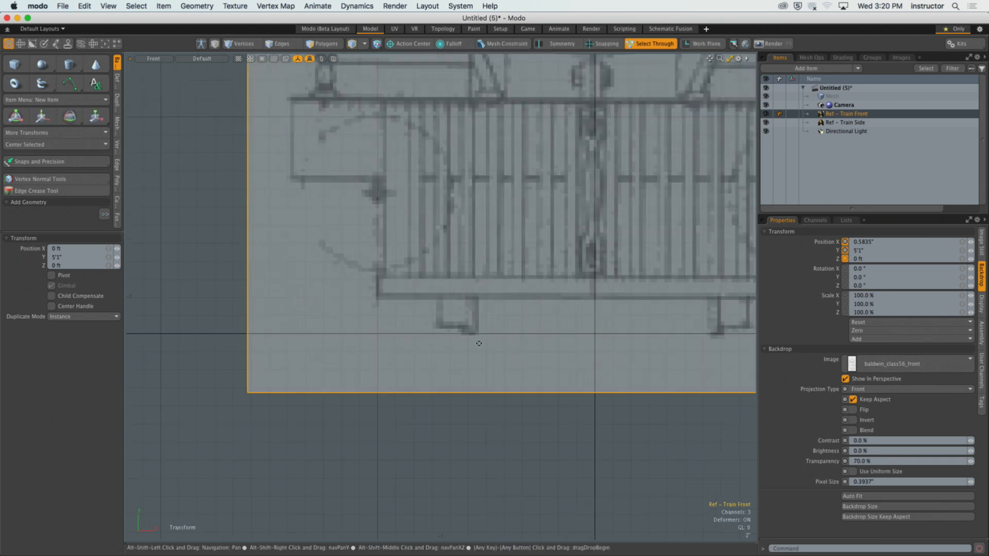
pyautogui.keyDown('alt'); pyautogui.keyDown('shift'); pyautogui.moveTo(543, 316); pyautogui.dragTo(485, 330); pyautogui.keyUp('shift'); pyautogui.keyUp('alt')
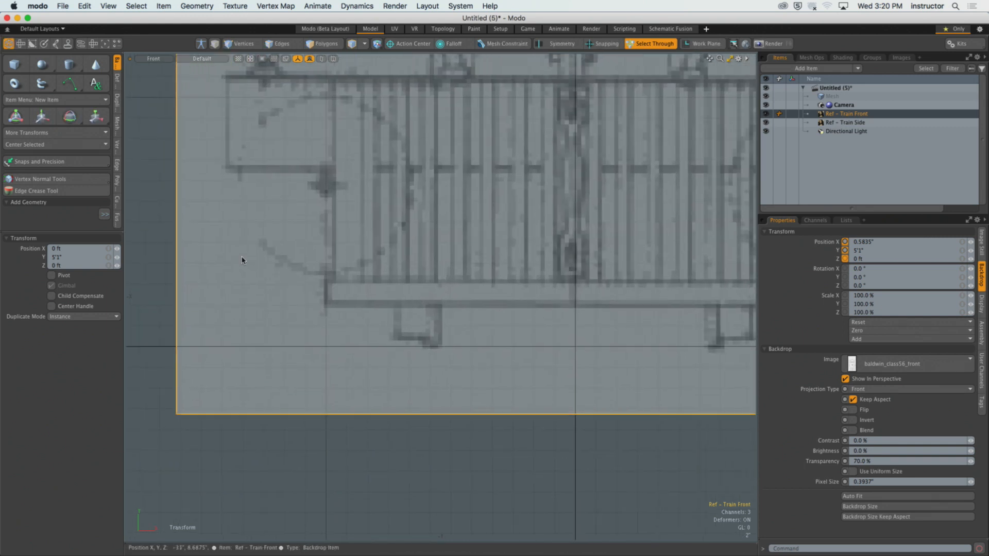
pyautogui.keyDown('ctrl'); pyautogui.moveTo(117, 257); pyautogui.dragTo(119, 257); pyautogui.keyUp('ctrl')
pyautogui.press('super+z')
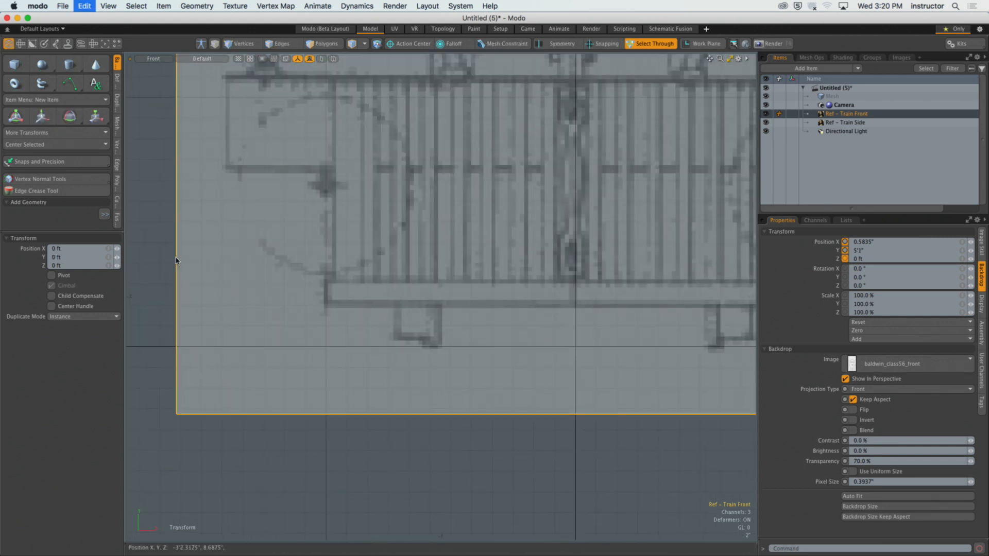
pyautogui.scroll(-3, 407, 264)
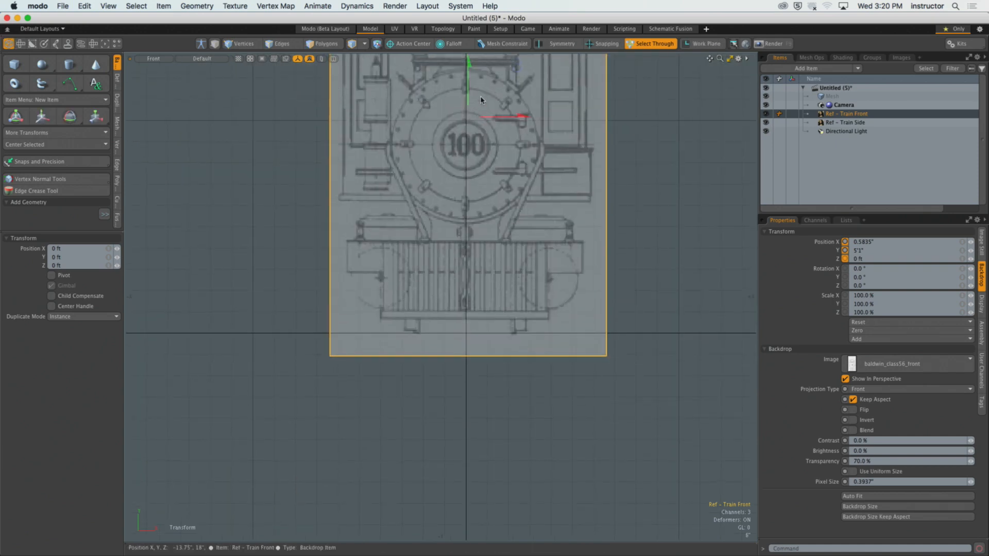
pyautogui.moveTo(469, 60); pyautogui.dragTo(469, 64)
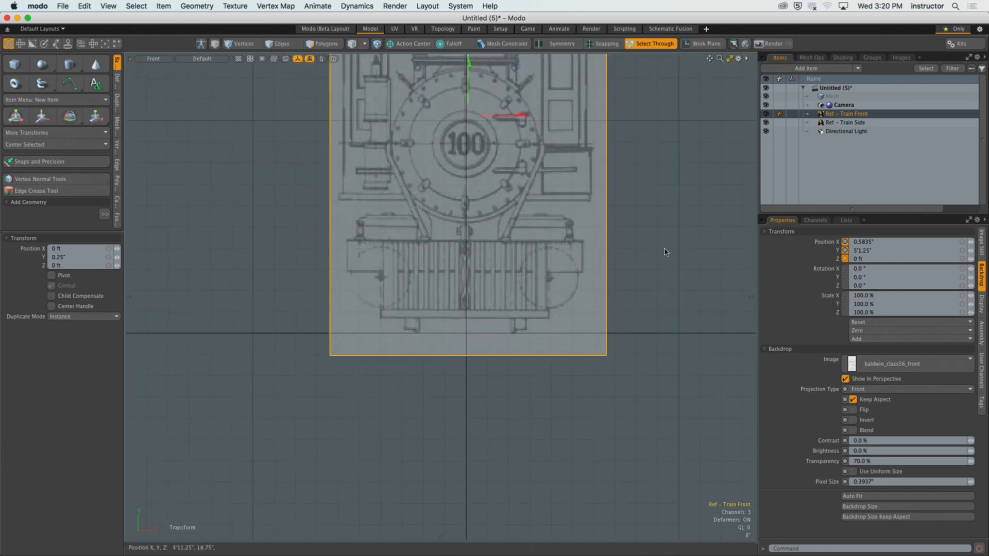
# Drop the transform tool, deselect the front backdrop and compare its height with the side backdrop in the Perspective view.
pyautogui.press('q')
pyautogui.click(644, 239)
pyautogui.keyDown('ctrl'); pyautogui.keyDown('alt'); pyautogui.moveTo(644, 239); pyautogui.dragTo(484, 300); pyautogui.keyUp('alt'); pyautogui.keyUp('ctrl')
pyautogui.hotkey('ctrl', 'space')
pyautogui.click(527, 278)
pyautogui.keyDown('alt'); pyautogui.moveTo(527, 277); pyautogui.dragTo(435, 198); pyautogui.keyUp('alt')
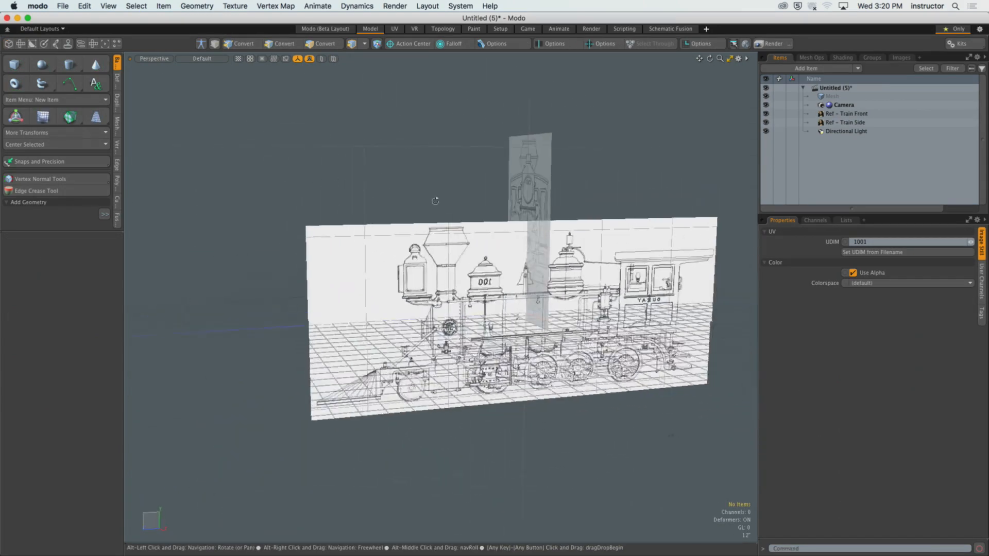
# Select the Ref - Train Side backdrop, view it from the Right and set its transparency to 70%.
pyautogui.click(458, 234)
pyautogui.keyDown('alt'); pyautogui.moveTo(458, 234); pyautogui.dragTo(437, 194); pyautogui.keyUp('alt')
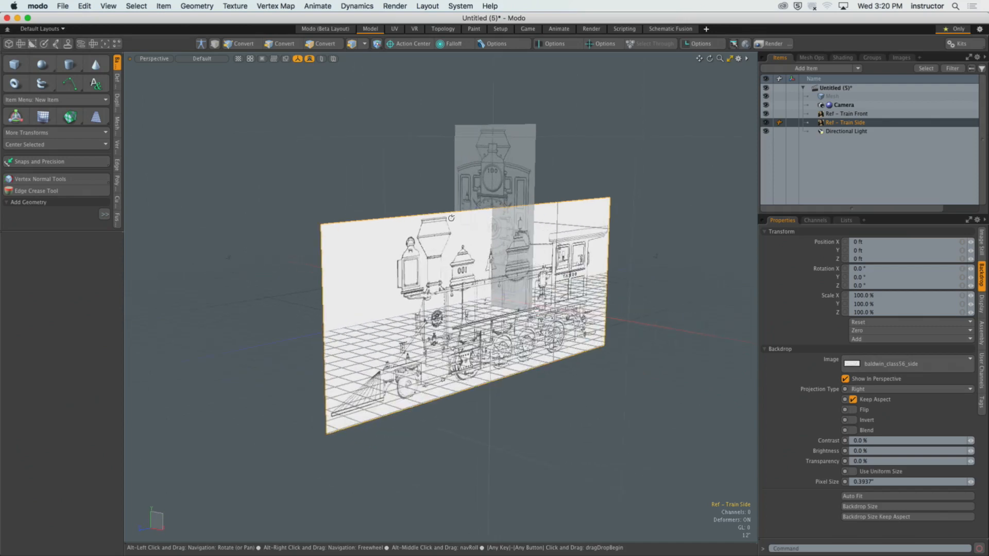
pyautogui.hotkey('ctrl', 'space')
pyautogui.click(486, 194)
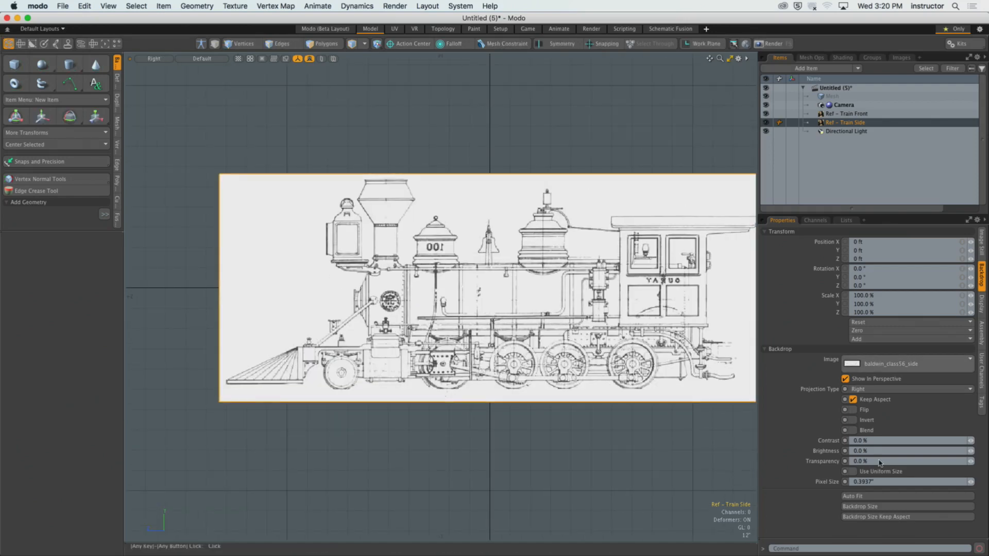
pyautogui.moveTo(882, 461); pyautogui.dragTo(840, 462)
pyautogui.write('70')
pyautogui.press('Return')
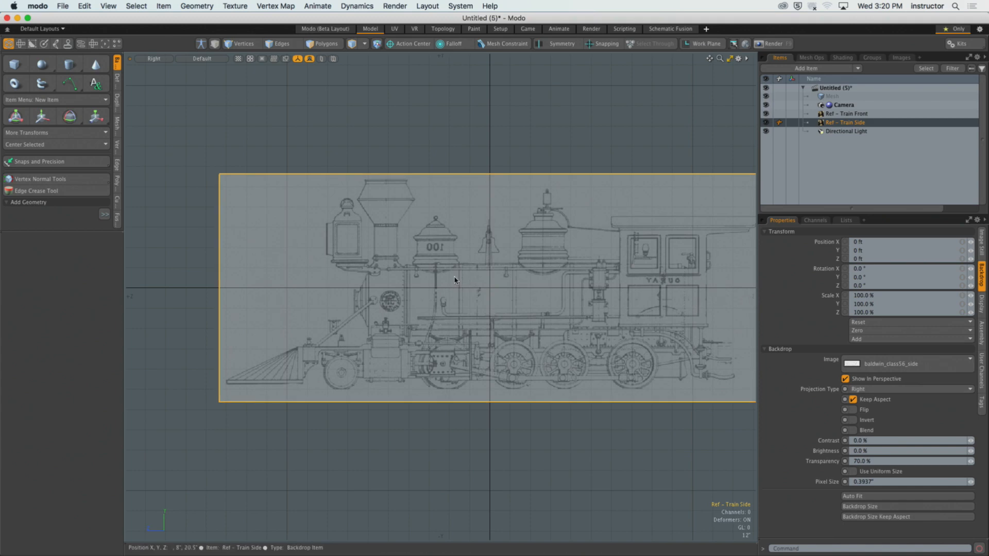
# Raise the Ref - Train Side backdrop to Position Y 5'0.5" so its wheels rest on the horizontal axis, and deselect it.
pyautogui.press('w')
pyautogui.moveTo(489, 258); pyautogui.dragTo(490, 155)
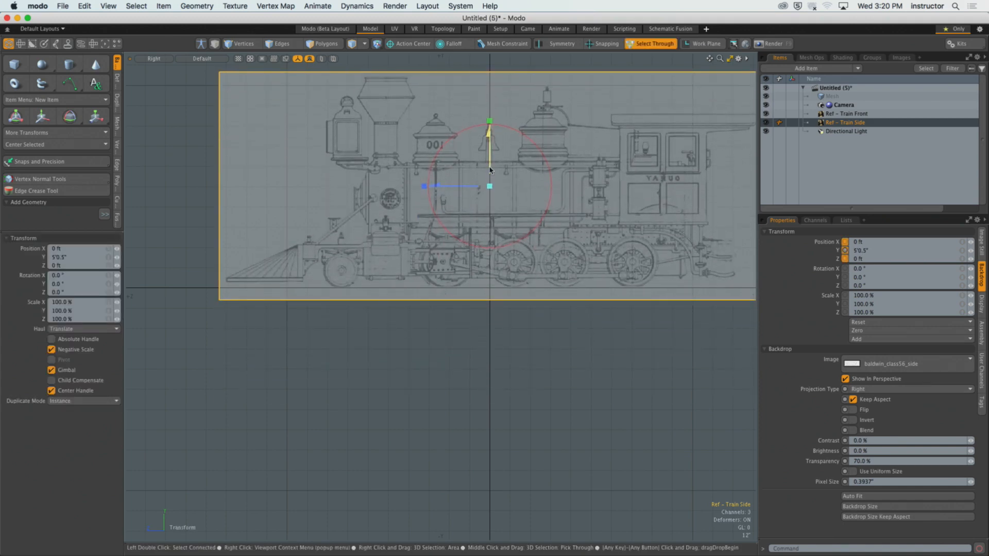
pyautogui.press('space')
pyautogui.keyDown('alt'); pyautogui.keyDown('shift'); pyautogui.moveTo(409, 201); pyautogui.dragTo(361, 217); pyautogui.keyUp('shift'); pyautogui.keyUp('alt')
pyautogui.scroll(-2, 404, 248)
pyautogui.click(426, 88)
pyautogui.scroll(3, 296, 265)
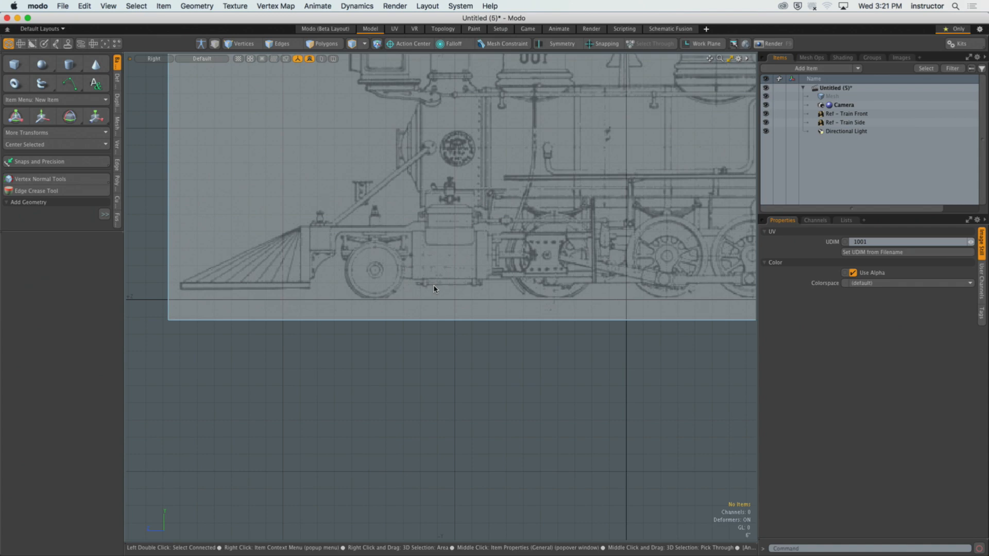
pyautogui.keyDown('alt'); pyautogui.moveTo(498, 368); pyautogui.dragTo(470, 436); pyautogui.keyUp('alt')
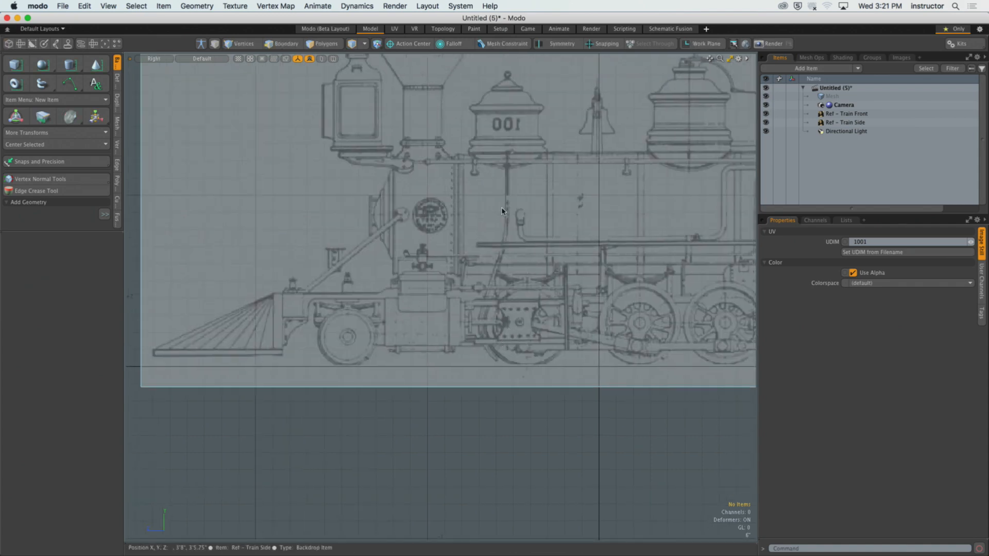
pyautogui.keyDown('alt'); pyautogui.moveTo(502, 212); pyautogui.dragTo(499, 273); pyautogui.keyUp('alt')
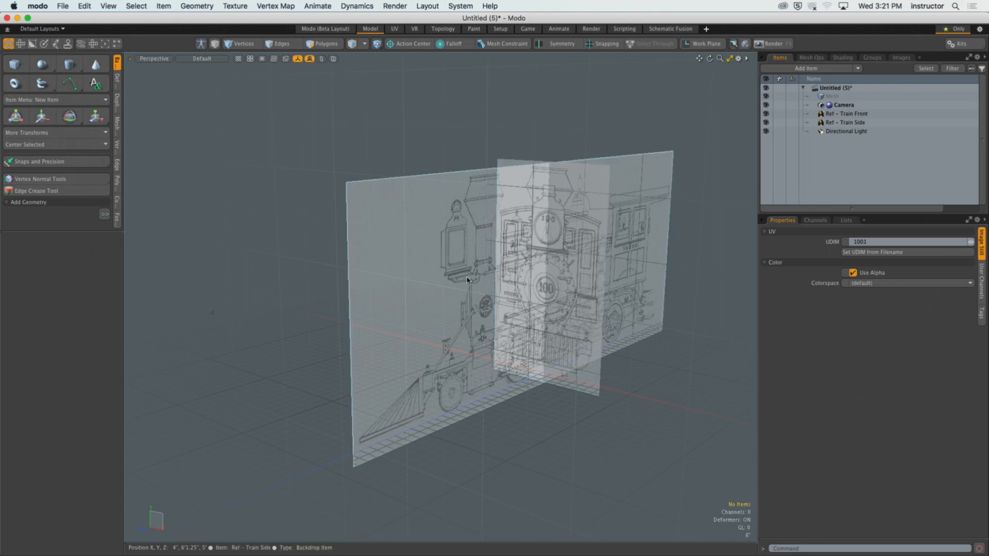
# In the Front view, draw a Z-axis cylinder of about 8.35" radius on the Mesh item, over the circle beside the cowcatcher.
pyautogui.press('KP_2')
pyautogui.scroll(5, 535, 292)
pyautogui.keyDown('alt'); pyautogui.keyDown('shift'); pyautogui.moveTo(535, 292); pyautogui.dragTo(485, 411); pyautogui.keyUp('shift'); pyautogui.keyUp('alt')
pyautogui.moveTo(481, 353)
pyautogui.keyDown('alt'); pyautogui.keyDown('shift'); pyautogui.mouseDown()
pyautogui.moveTo(405, 198)
pyautogui.moveTo(424, 160)
pyautogui.mouseUp(); pyautogui.keyUp('shift'); pyautogui.keyUp('alt')
pyautogui.moveTo(486, 406)
pyautogui.keyDown('alt'); pyautogui.keyDown('shift'); pyautogui.mouseDown()
pyautogui.moveTo(449, 316)
pyautogui.moveTo(519, 313)
pyautogui.moveTo(459, 323)
pyautogui.mouseUp(); pyautogui.keyUp('shift'); pyautogui.keyUp('alt')
pyautogui.keyDown('alt'); pyautogui.keyDown('shift'); pyautogui.moveTo(459, 323); pyautogui.dragTo(442, 329); pyautogui.keyUp('shift'); pyautogui.keyUp('alt')
pyautogui.click(835, 97)
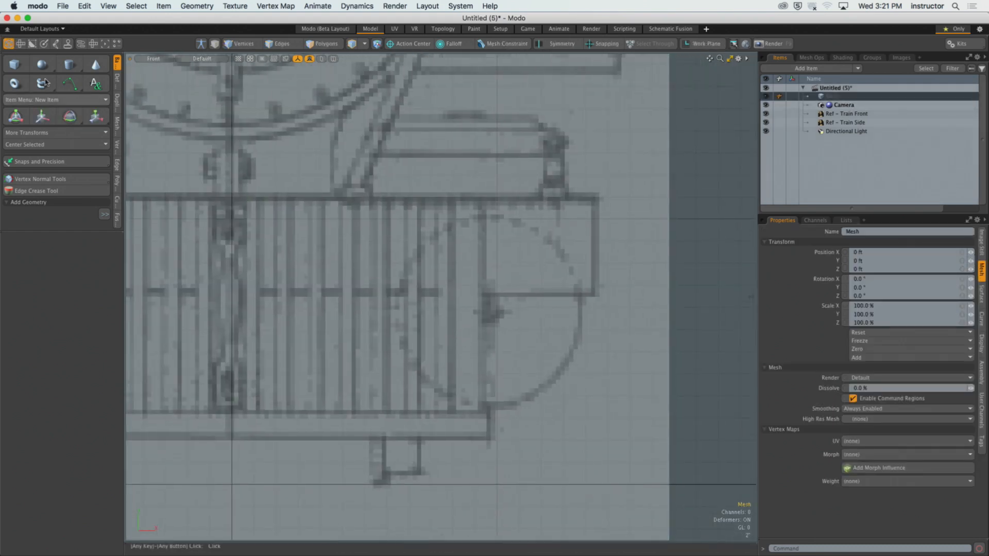
pyautogui.click(70, 64)
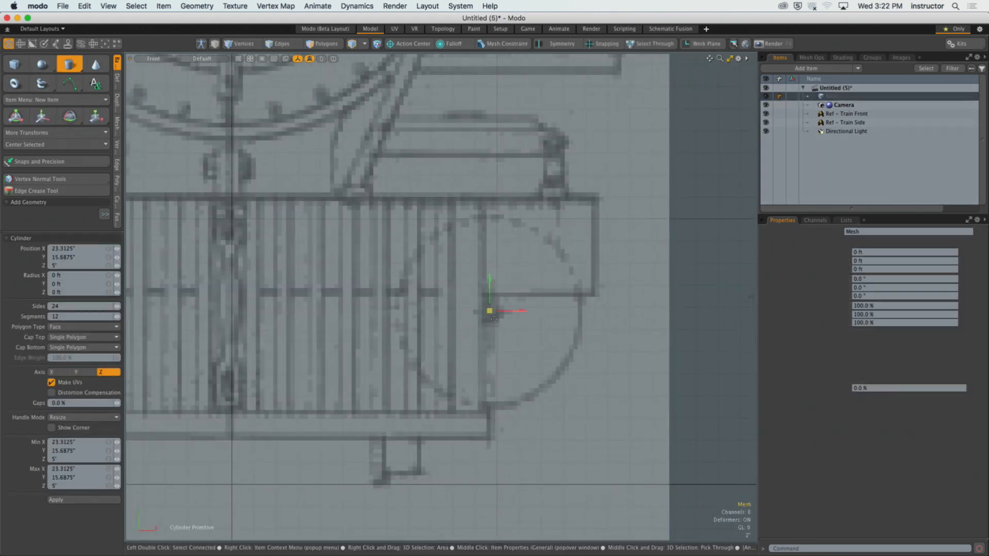
pyautogui.moveTo(490, 313); pyautogui.dragTo(582, 311)
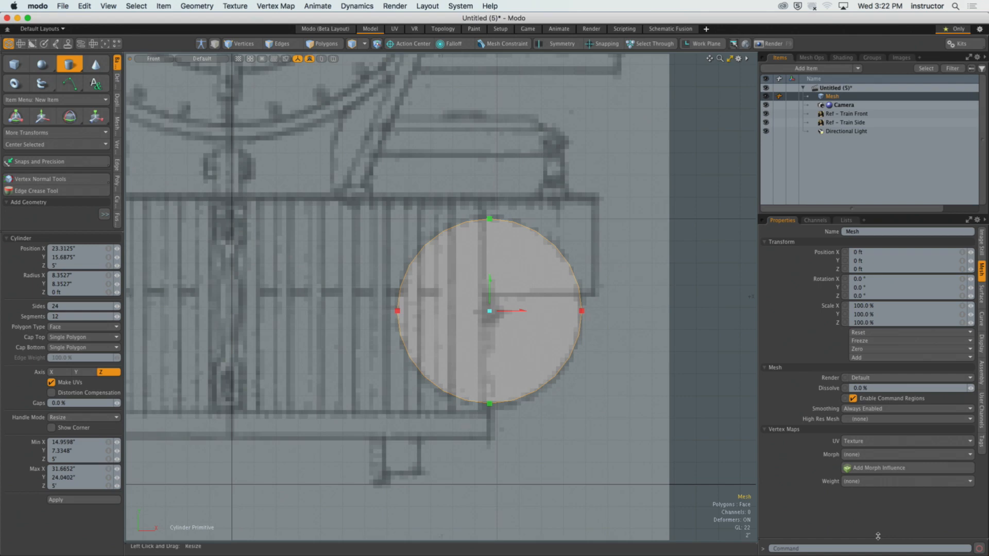
# In the Right view, stretch the cylinder to about 22.4" along Z over the side drawing's steam cylinder and drop the tool.
pyautogui.hotkey('ctrl', 'space')
pyautogui.click(531, 311)
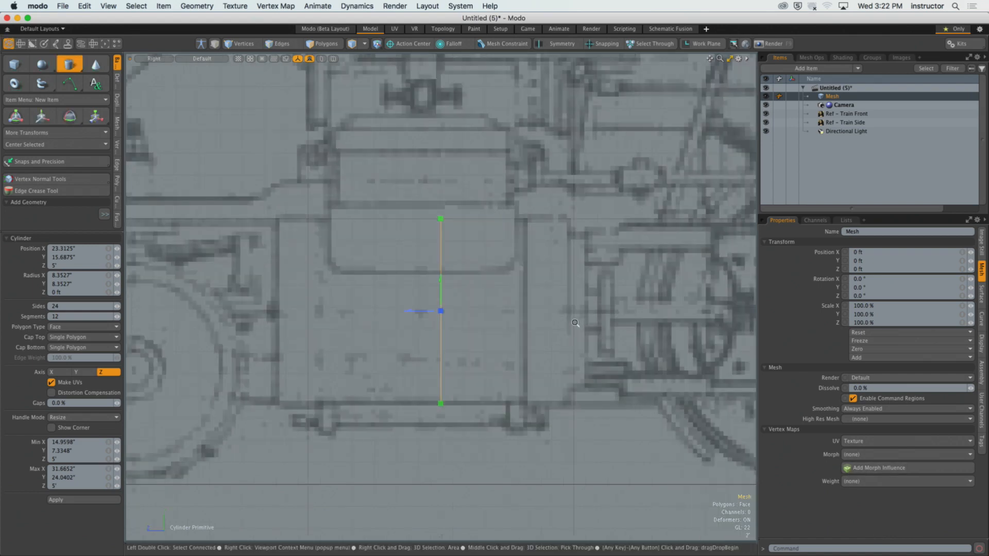
pyautogui.keyDown('ctrl'); pyautogui.keyDown('alt'); pyautogui.moveTo(577, 326); pyautogui.dragTo(498, 313); pyautogui.keyUp('alt'); pyautogui.keyUp('ctrl')
pyautogui.keyDown('alt'); pyautogui.keyDown('shift'); pyautogui.moveTo(497, 313); pyautogui.dragTo(418, 327); pyautogui.keyUp('shift'); pyautogui.keyUp('alt')
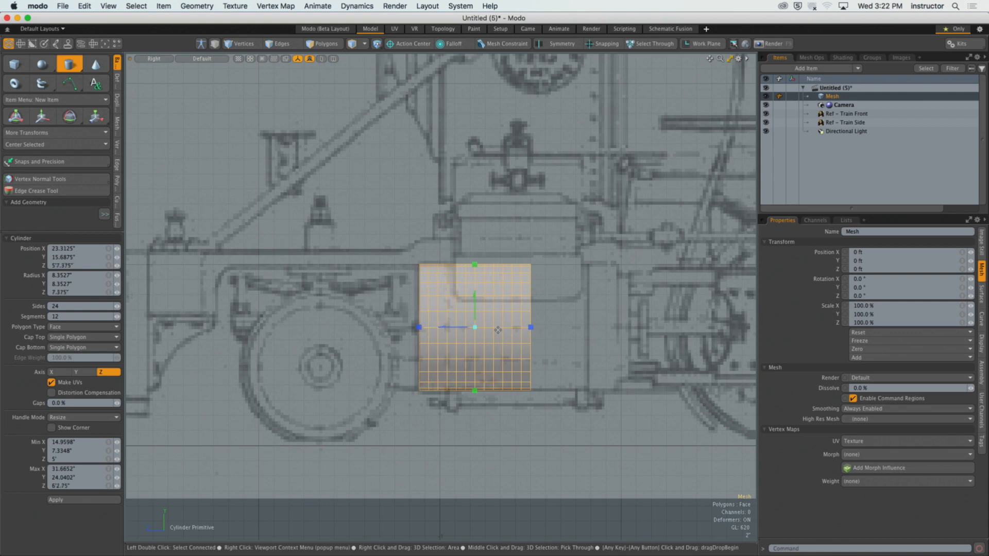
pyautogui.moveTo(531, 328); pyautogui.dragTo(587, 328)
pyautogui.click(534, 460)
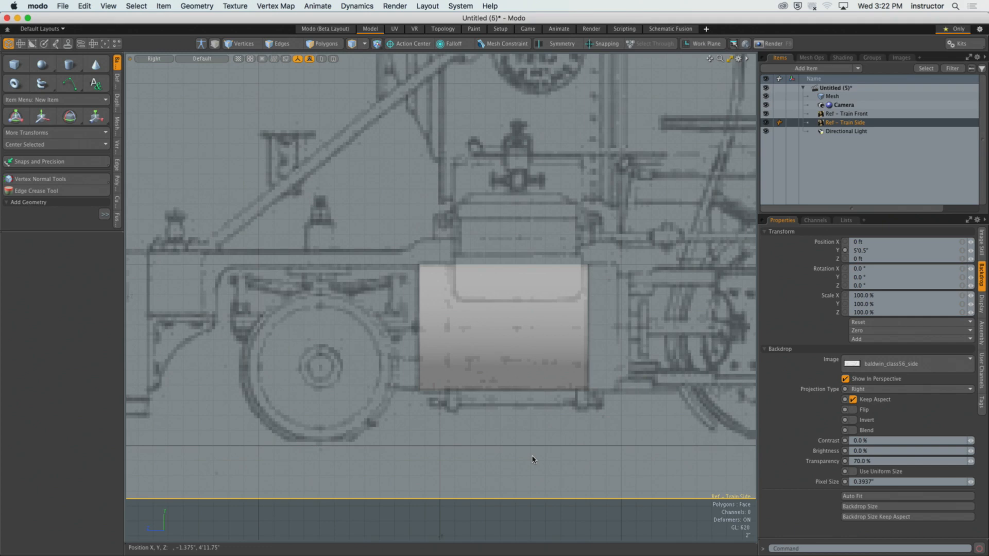
# Select all polygons of the test cylinder and remove them from the scene.
pyautogui.press('3')
pyautogui.click(538, 351)
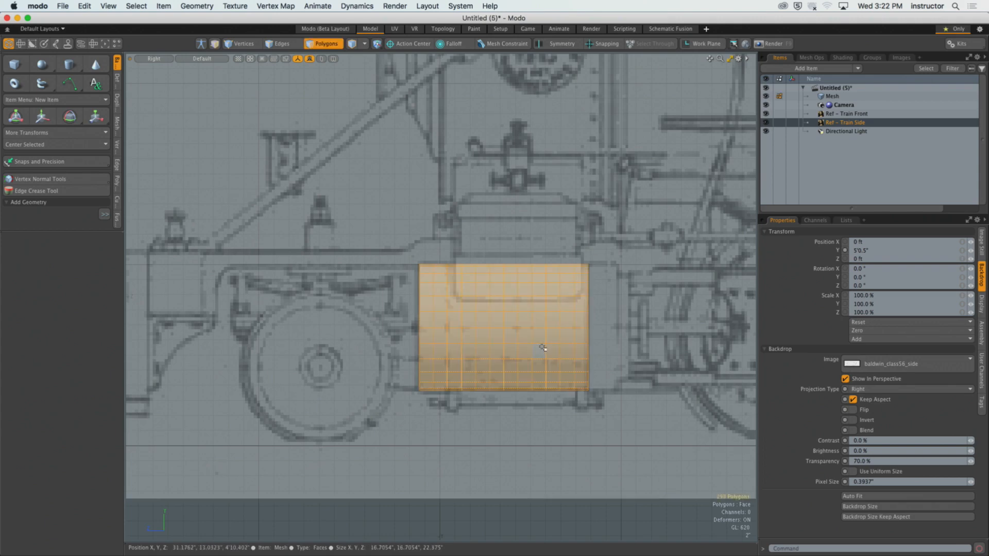
pyautogui.press('h')
# Compare the front drawing with the side drawing in the Front and Right views, checking the wheels against the ground axis.
pyautogui.keyDown('ctrl'); pyautogui.keyDown('alt'); pyautogui.moveTo(588, 331); pyautogui.dragTo(463, 376); pyautogui.keyUp('alt'); pyautogui.keyUp('ctrl')
pyautogui.press('KP_2')
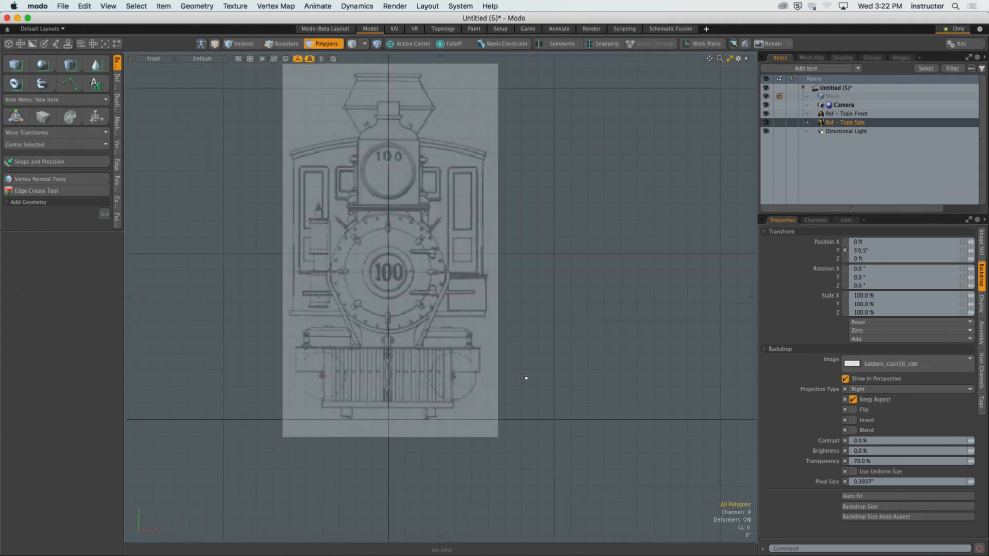
pyautogui.keyDown('ctrl'); pyautogui.keyDown('alt'); pyautogui.moveTo(526, 378); pyautogui.dragTo(510, 349); pyautogui.keyUp('alt'); pyautogui.keyUp('ctrl')
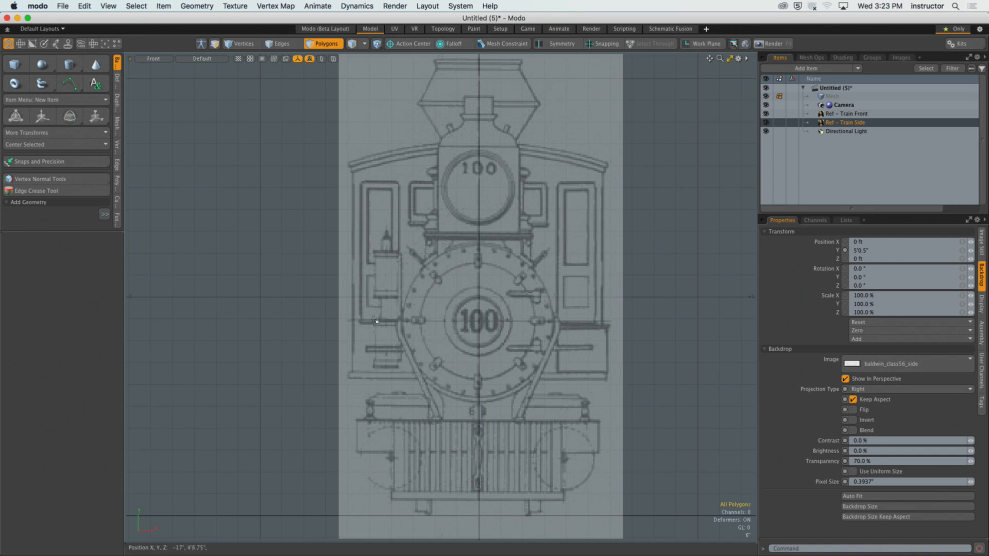
pyautogui.press('KP_3')
pyautogui.keyDown('alt'); pyautogui.keyDown('shift'); pyautogui.moveTo(344, 477); pyautogui.dragTo(351, 363); pyautogui.keyUp('shift'); pyautogui.keyUp('alt')
pyautogui.keyDown('ctrl'); pyautogui.keyDown('alt'); pyautogui.moveTo(345, 408); pyautogui.dragTo(388, 411); pyautogui.keyUp('alt'); pyautogui.keyUp('ctrl')
pyautogui.keyDown('alt'); pyautogui.keyDown('shift'); pyautogui.moveTo(513, 409); pyautogui.dragTo(342, 387); pyautogui.keyUp('shift'); pyautogui.keyUp('alt')
pyautogui.keyDown('alt'); pyautogui.keyDown('shift'); pyautogui.moveTo(479, 399); pyautogui.dragTo(412, 366); pyautogui.keyUp('shift'); pyautogui.keyUp('alt')
pyautogui.keyDown('alt'); pyautogui.keyDown('shift'); pyautogui.moveTo(509, 362); pyautogui.dragTo(319, 347); pyautogui.keyUp('shift'); pyautogui.keyUp('alt')
pyautogui.keyDown('ctrl'); pyautogui.keyDown('alt'); pyautogui.moveTo(428, 351); pyautogui.dragTo(412, 330); pyautogui.keyUp('alt'); pyautogui.keyUp('ctrl')
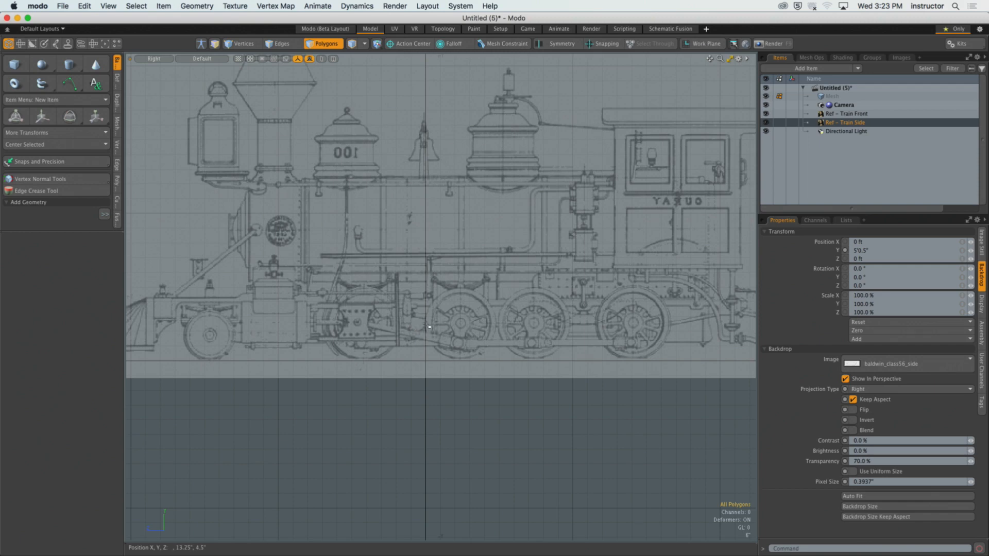
# Compare the height of the smokestack top between the Front and Right views.
pyautogui.keyDown('alt'); pyautogui.moveTo(416, 252); pyautogui.dragTo(459, 297); pyautogui.keyUp('alt')
pyautogui.press('KP_2')
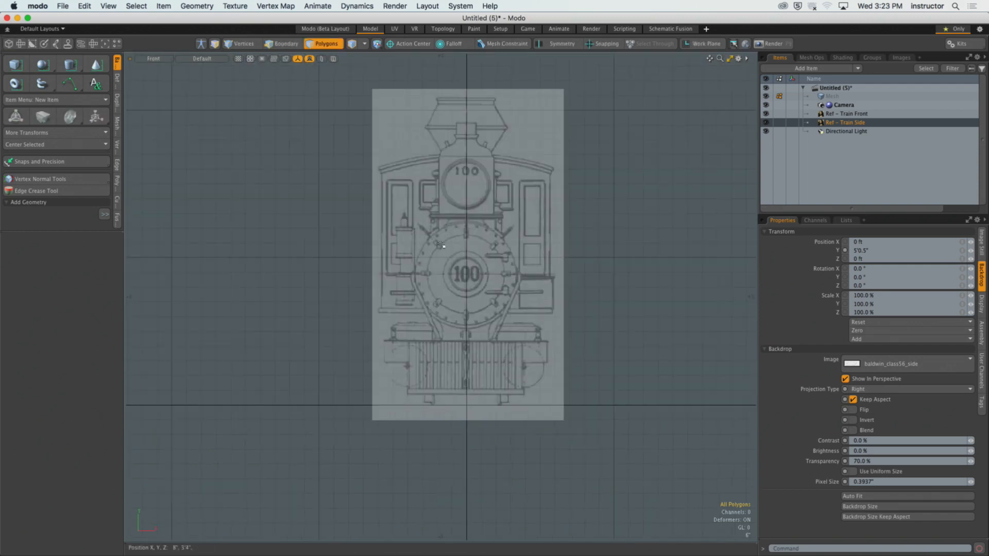
pyautogui.keyDown('alt'); pyautogui.moveTo(447, 100); pyautogui.dragTo(496, 256); pyautogui.keyUp('alt')
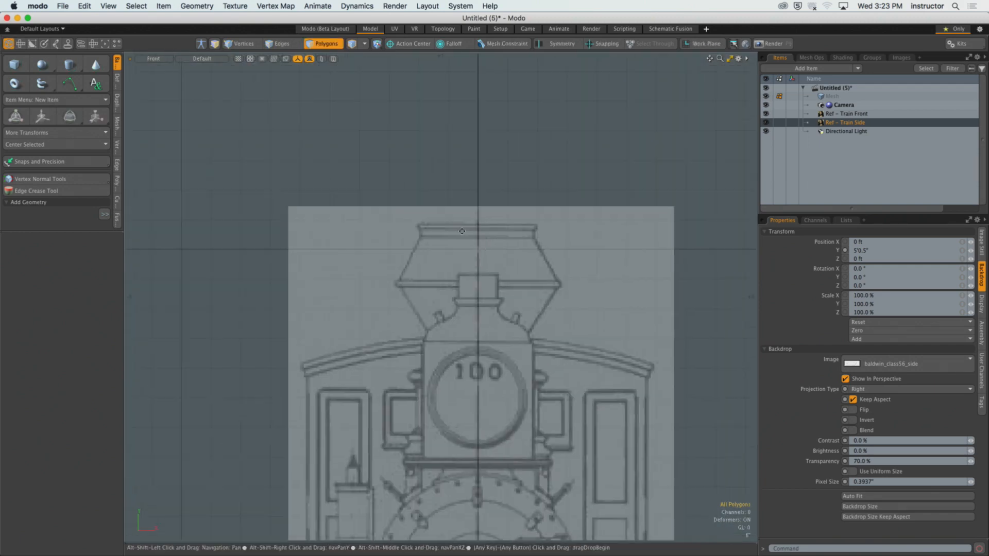
pyautogui.hotkey('ctrl', '3')
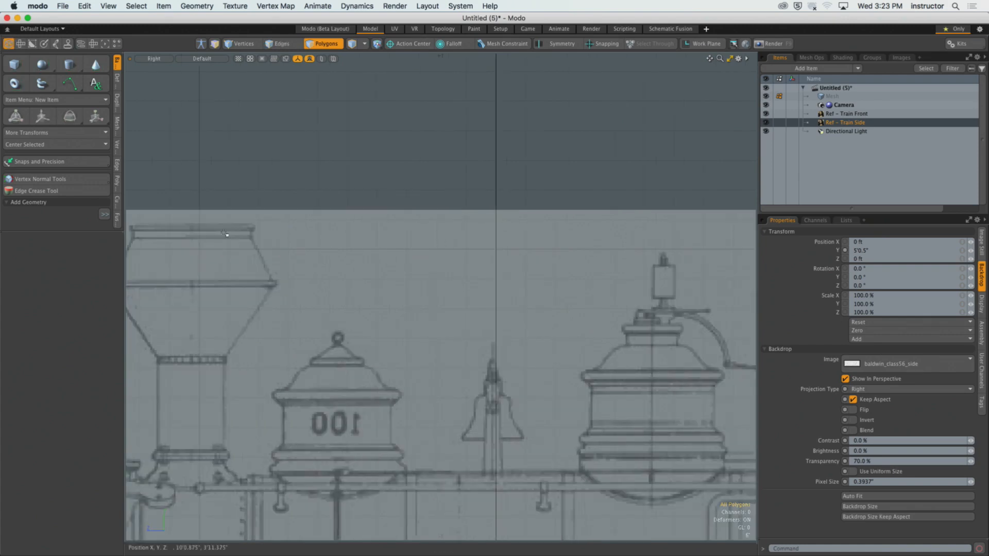
pyautogui.keyDown('alt'); pyautogui.moveTo(212, 230); pyautogui.dragTo(343, 237); pyautogui.keyUp('alt')
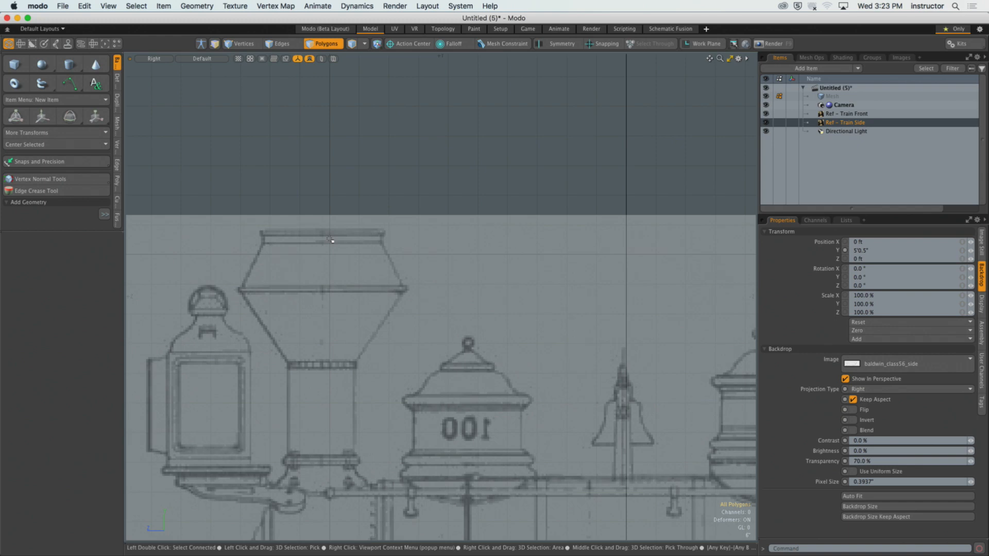
pyautogui.hotkey('ctrl', '2')
pyautogui.keyDown('alt'); pyautogui.keyDown('shift'); pyautogui.moveTo(410, 322); pyautogui.dragTo(375, 313); pyautogui.keyUp('shift'); pyautogui.keyUp('alt')
pyautogui.keyDown('alt'); pyautogui.keyDown('shift'); pyautogui.moveTo(376, 313); pyautogui.dragTo(368, 229); pyautogui.keyUp('shift'); pyautogui.keyUp('alt')
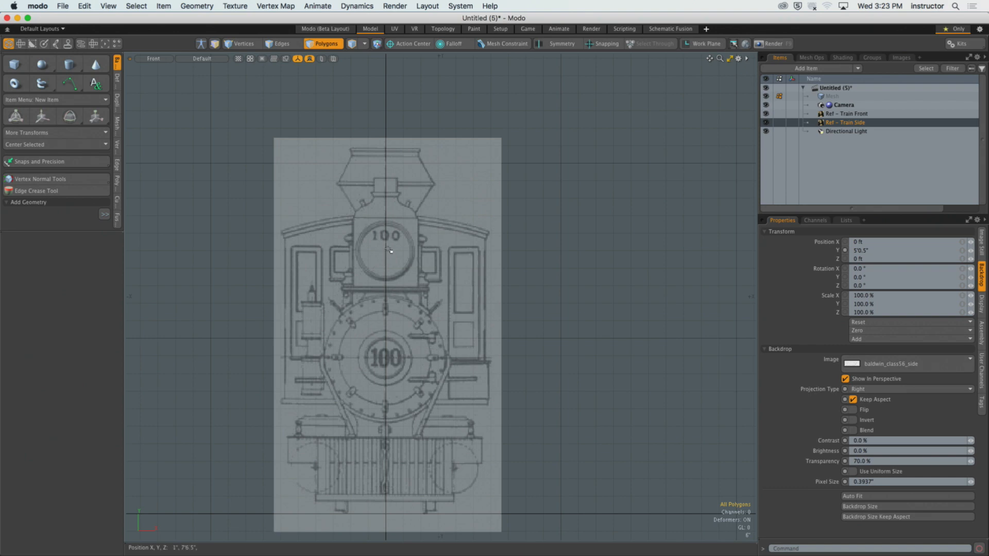
# Switch the viewport through the Right, Top and Perspective views and return to the Front view.
pyautogui.hotkey('ctrl', 'space')
pyautogui.hotkey('ctrl', 'space')
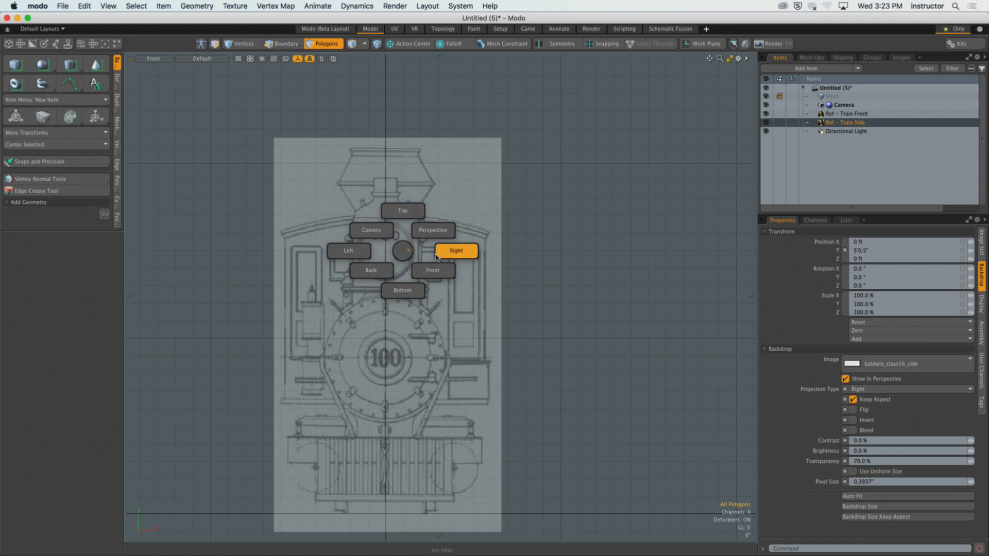
pyautogui.click(483, 267)
pyautogui.hotkey('ctrl', 'space')
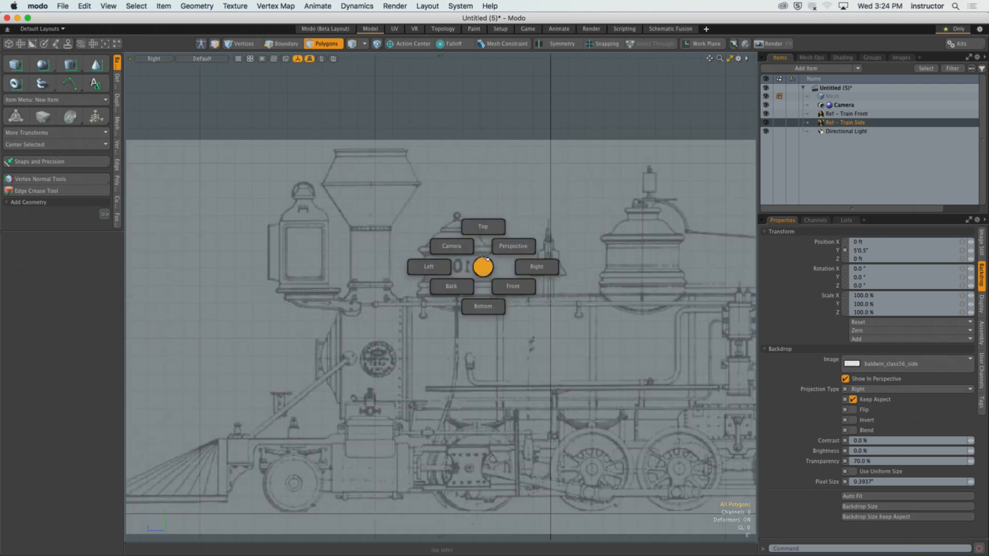
pyautogui.click(496, 232)
pyautogui.hotkey('ctrl', 'space')
pyautogui.click(536, 220)
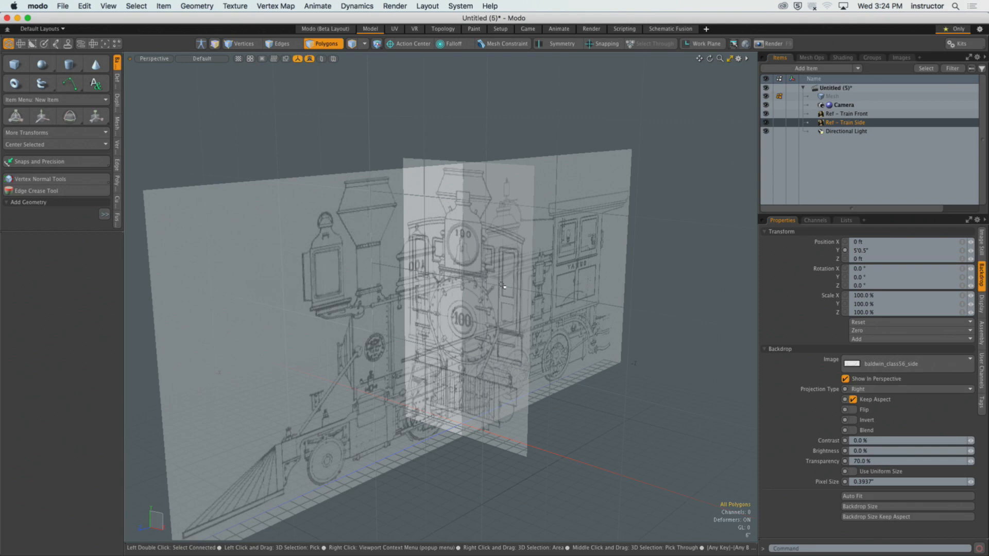
pyautogui.hotkey('ctrl', 'space')
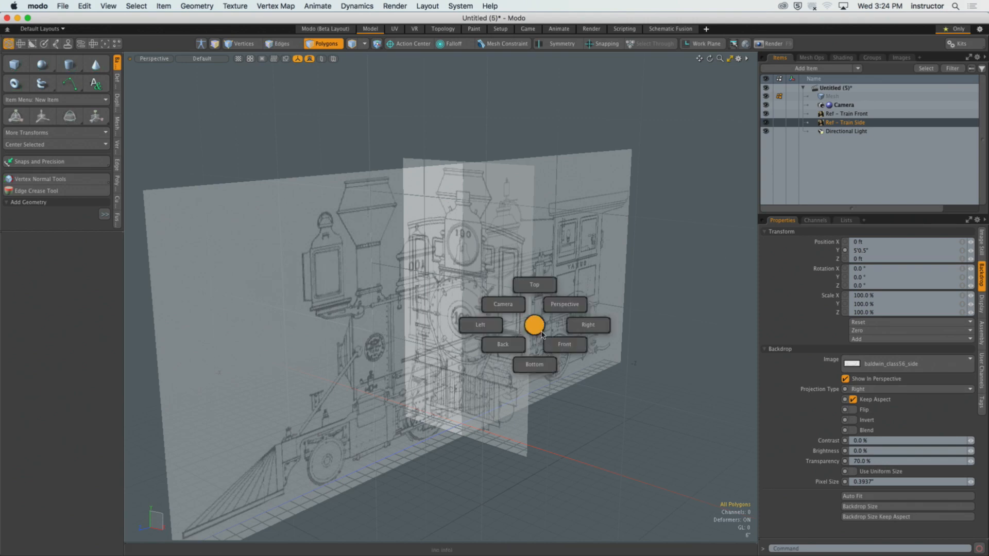
pyautogui.click(565, 346)
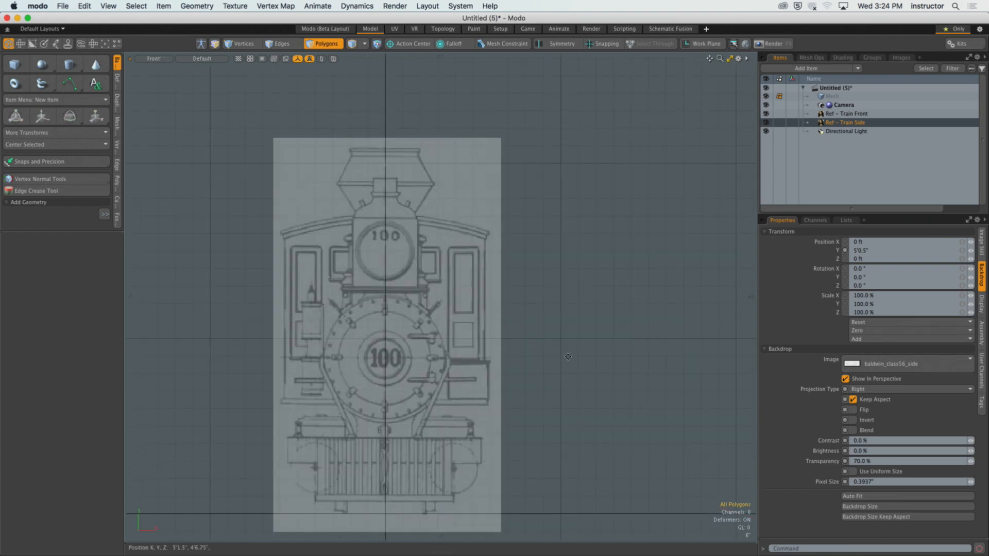
pyautogui.moveTo(585, 361)
pyautogui.keyDown('alt'); pyautogui.keyDown('shift'); pyautogui.mouseDown()
pyautogui.moveTo(536, 354)
pyautogui.moveTo(585, 350)
pyautogui.mouseUp(); pyautogui.keyUp('shift'); pyautogui.keyUp('alt')
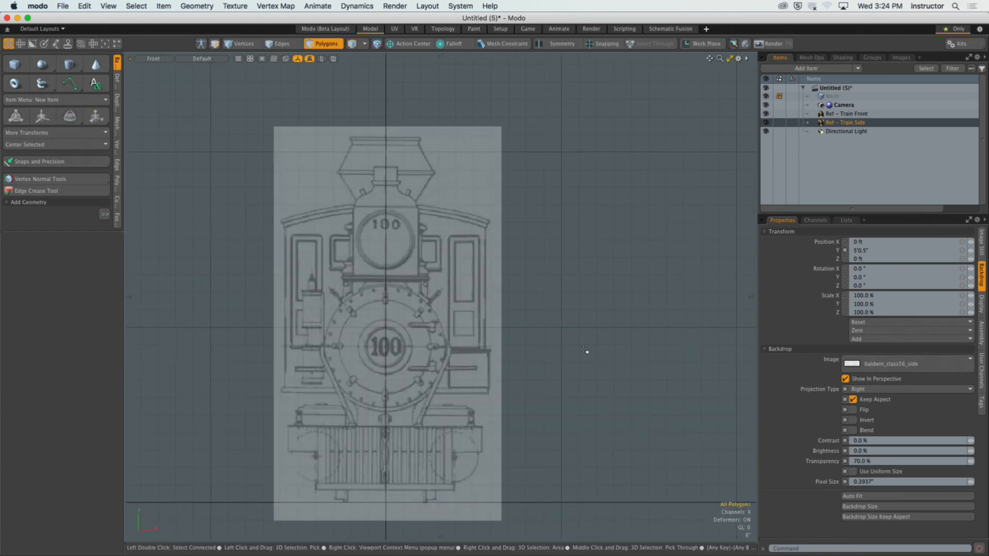
# View the scene from Top, Front and Right, show the four-view layout and enlarge its wireframe Right viewport.
pyautogui.press('KP_1')
pyautogui.press('KP_2')
pyautogui.press('KP_3')
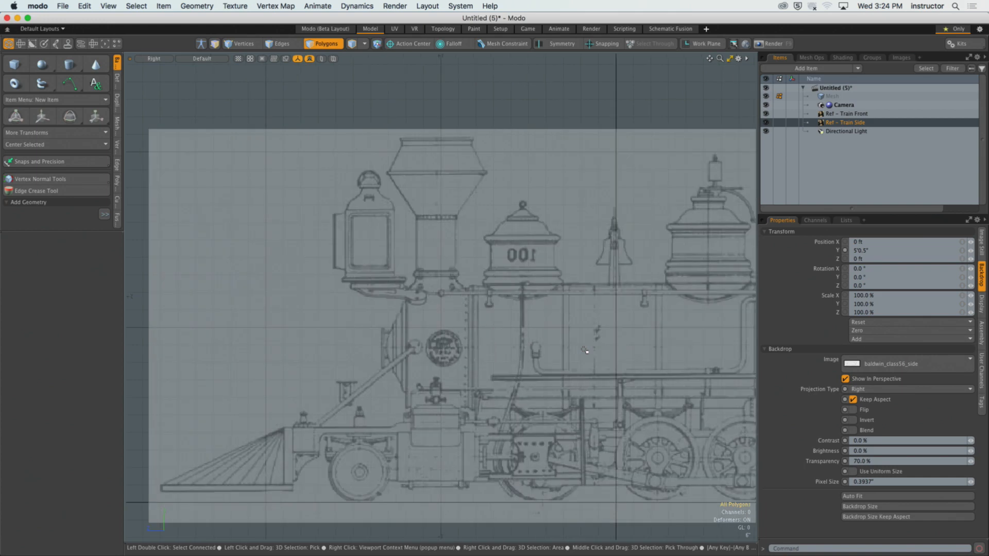
pyautogui.hotkey('ctrl', 'space')
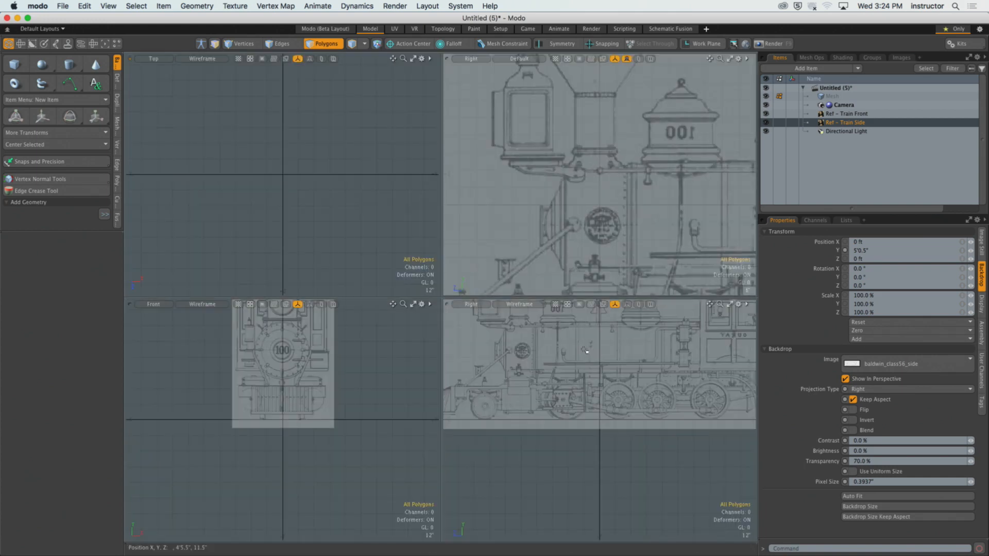
pyautogui.hotkey('ctrl', 'space')
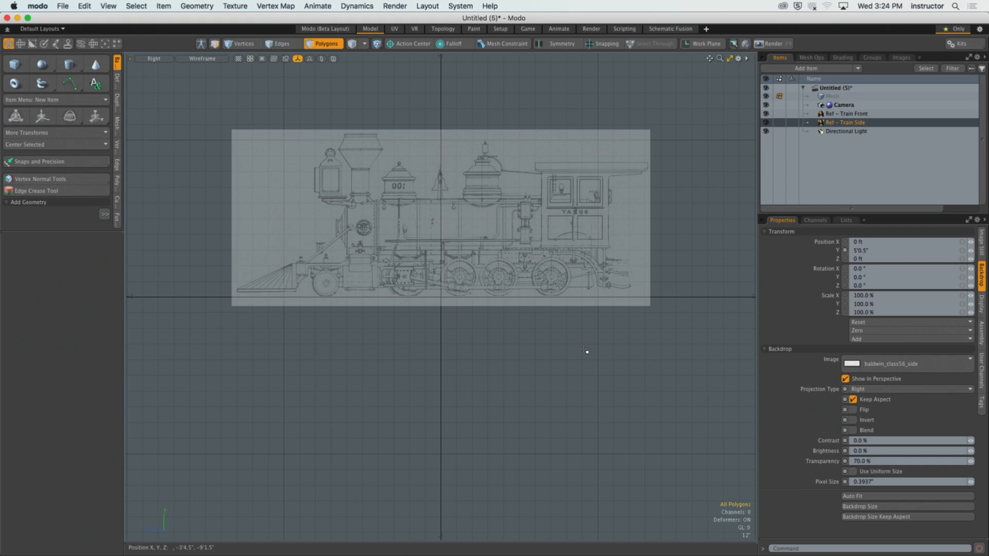
# Inspect how the two crossed backdrops line up at an angle in the wireframe Perspective view.
pyautogui.hotkey('ctrl', 'space')
pyautogui.click(558, 289)
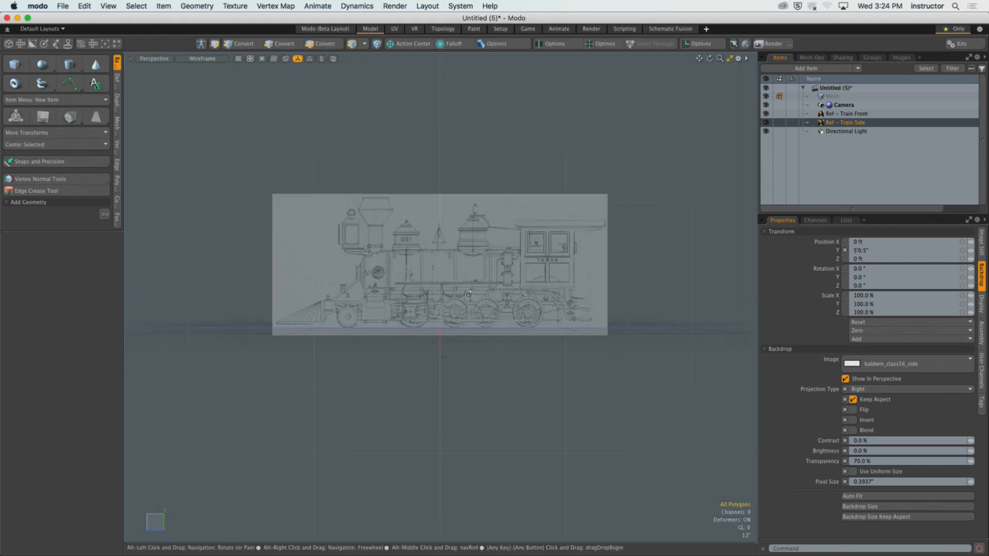
pyautogui.keyDown('alt'); pyautogui.moveTo(479, 316); pyautogui.dragTo(455, 350); pyautogui.keyUp('alt')
pyautogui.hotkey('ctrl', 'space')
pyautogui.click(471, 328)
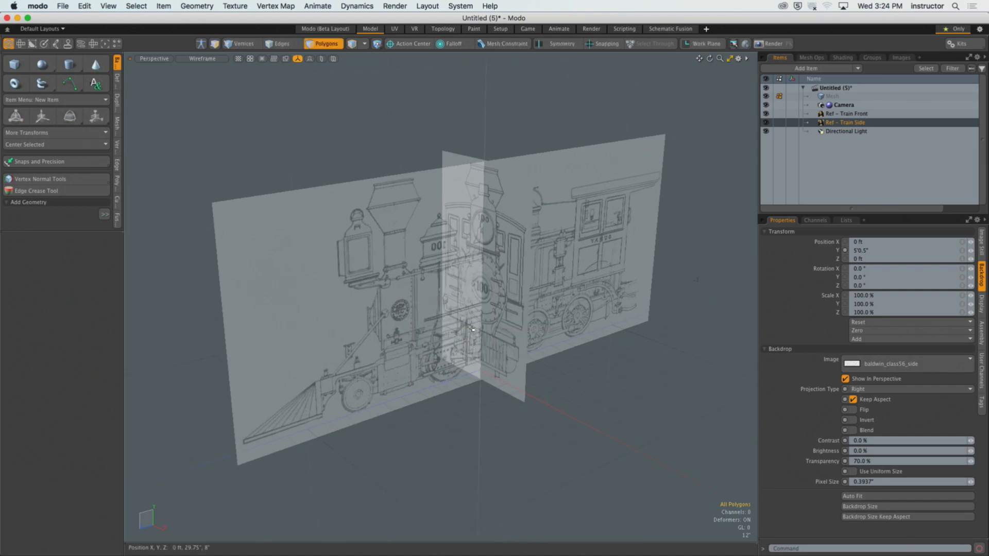
# Return the wireframe viewport to the Front view to examine the front drawing on the axes.
pyautogui.press('KP_2')
pyautogui.press('KP_2')
pyautogui.press('KP_2')
pyautogui.press('KP_2')
pyautogui.press('KP_2')
pyautogui.press('KP_2')
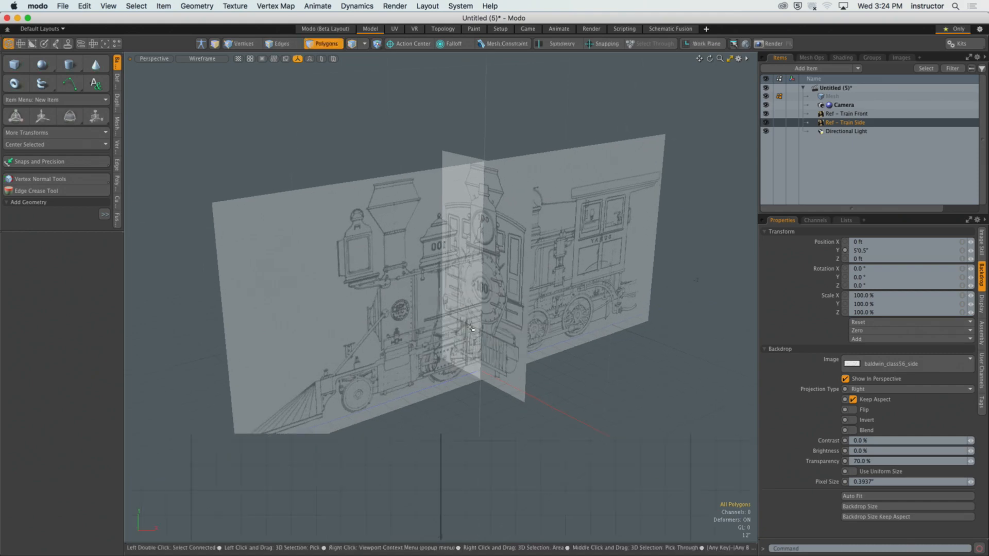
pyautogui.press('KP_2')
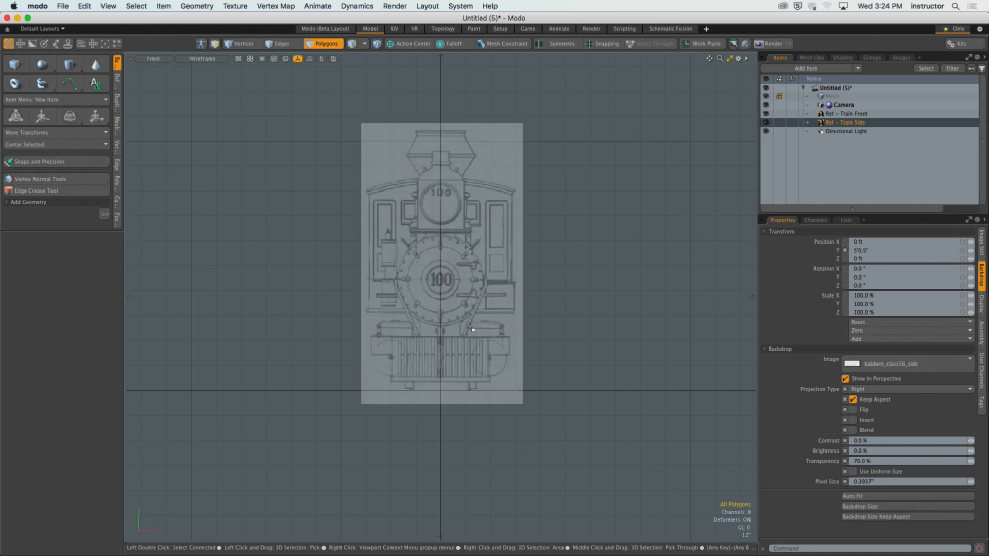
# Look at the backdrops from the Bottom, Top and Perspective views and return to the Front view.
pyautogui.press('KP_8')
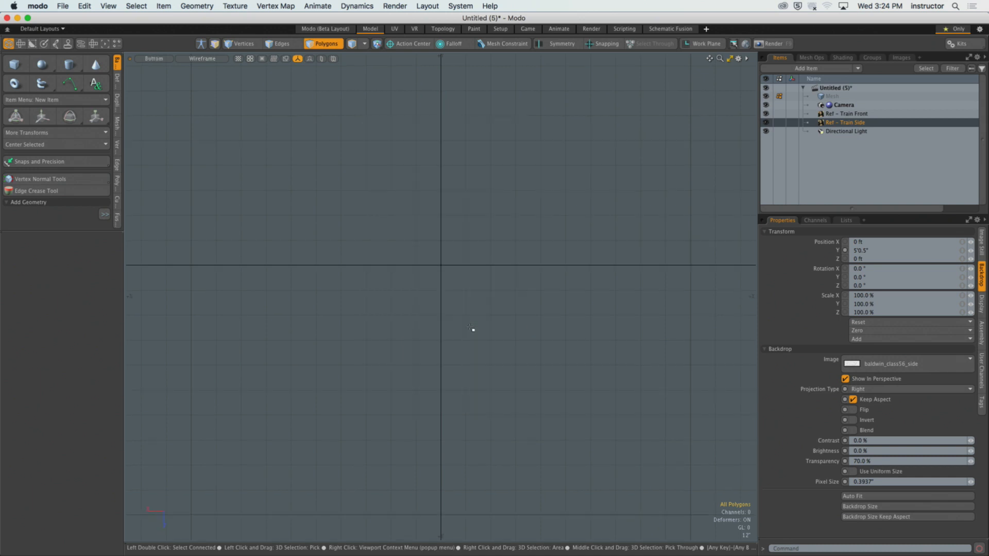
pyautogui.hotkey('ctrl', 'space')
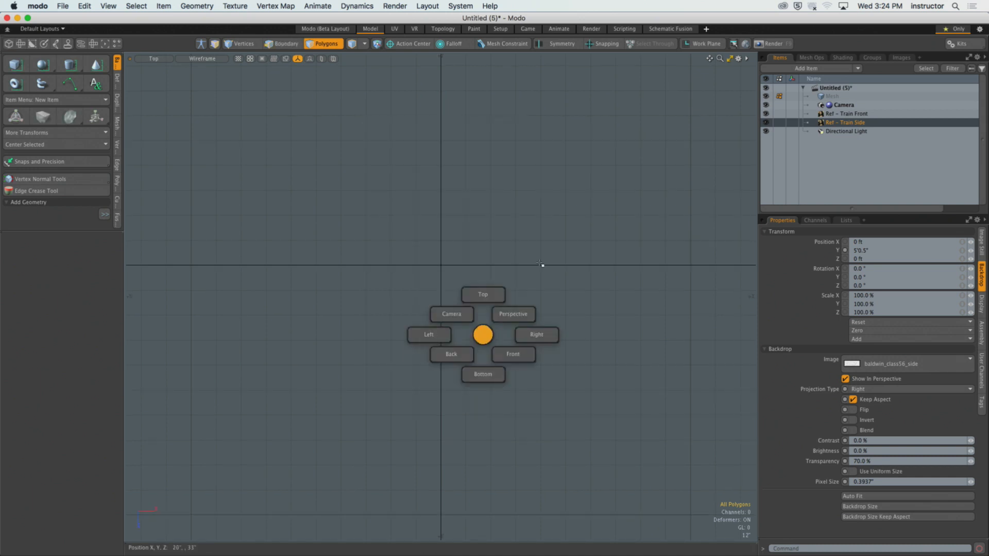
pyautogui.click(513, 313)
pyautogui.keyDown('alt'); pyautogui.moveTo(501, 329); pyautogui.dragTo(466, 315); pyautogui.keyUp('alt')
pyautogui.keyDown('alt'); pyautogui.moveTo(467, 315); pyautogui.dragTo(453, 310); pyautogui.keyUp('alt')
pyautogui.hotkey('ctrl', 'space')
pyautogui.click(486, 329)
pyautogui.keyDown('ctrl'); pyautogui.keyDown('alt'); pyautogui.moveTo(487, 356); pyautogui.dragTo(502, 364); pyautogui.keyUp('alt'); pyautogui.keyUp('ctrl')
pyautogui.keyDown('alt'); pyautogui.keyDown('shift'); pyautogui.moveTo(502, 364); pyautogui.dragTo(476, 340); pyautogui.keyUp('shift'); pyautogui.keyUp('alt')
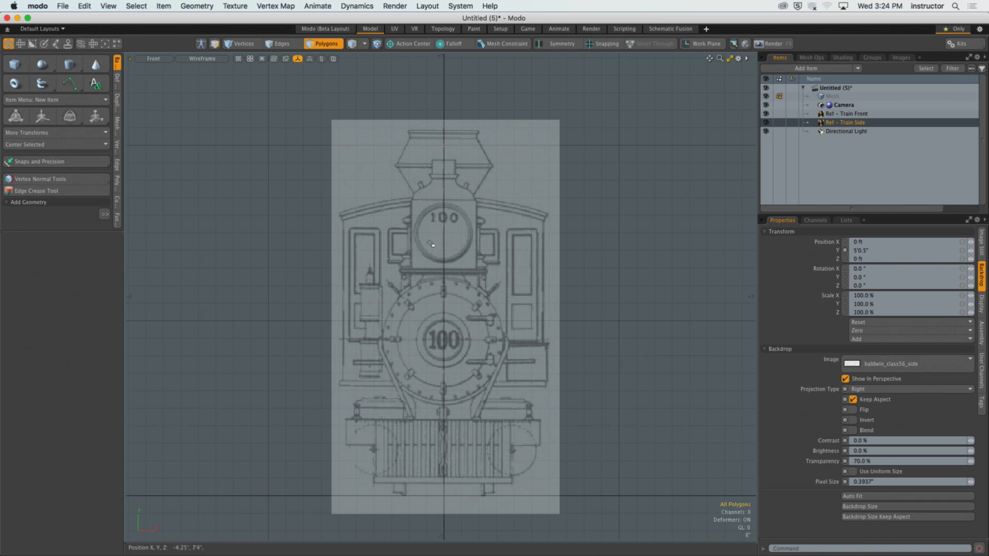
# Examine the front locomotive drawing from the smokestack down to the ground line.
pyautogui.keyDown('alt'); pyautogui.keyDown('shift'); pyautogui.moveTo(431, 253); pyautogui.dragTo(409, 241); pyautogui.keyUp('shift'); pyautogui.keyUp('alt')
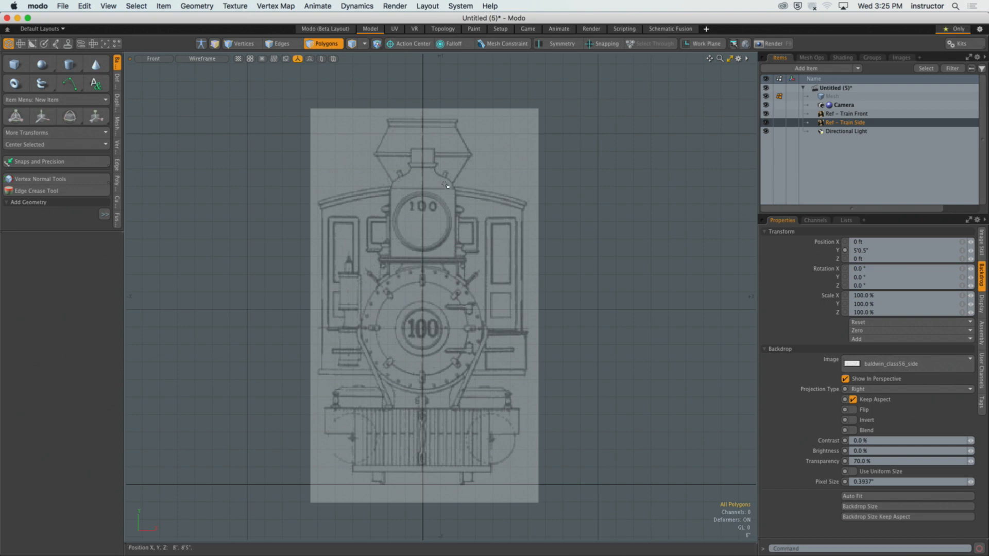
pyautogui.keyDown('alt'); pyautogui.keyDown('shift'); pyautogui.moveTo(449, 191); pyautogui.dragTo(467, 207); pyautogui.keyUp('shift'); pyautogui.keyUp('alt')
pyautogui.keyDown('alt'); pyautogui.keyDown('shift'); pyautogui.moveTo(493, 156); pyautogui.dragTo(497, 153); pyautogui.keyUp('shift'); pyautogui.keyUp('alt')
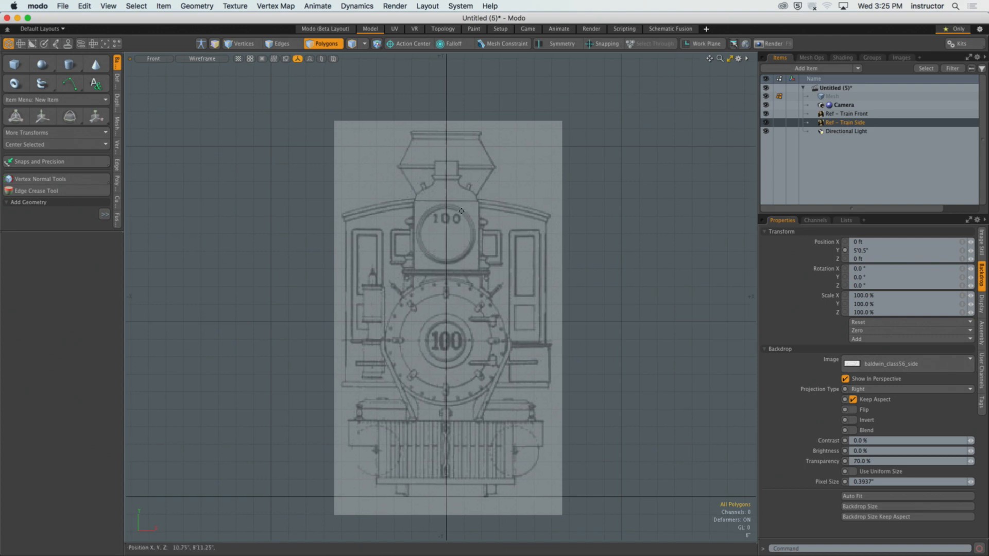
pyautogui.keyDown('alt'); pyautogui.keyDown('shift'); pyautogui.moveTo(456, 202); pyautogui.dragTo(468, 184); pyautogui.keyUp('shift'); pyautogui.keyUp('alt')
pyautogui.keyDown('alt'); pyautogui.keyDown('shift'); pyautogui.moveTo(444, 282); pyautogui.dragTo(435, 270); pyautogui.keyUp('shift'); pyautogui.keyUp('alt')
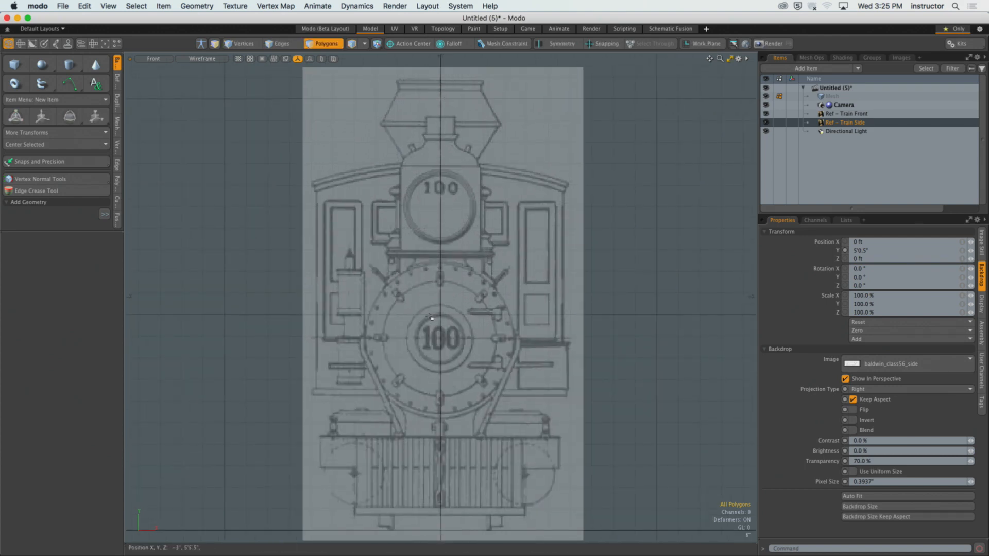
pyautogui.keyDown('alt'); pyautogui.keyDown('shift'); pyautogui.moveTo(420, 376); pyautogui.dragTo(419, 271); pyautogui.keyUp('shift'); pyautogui.keyUp('alt')
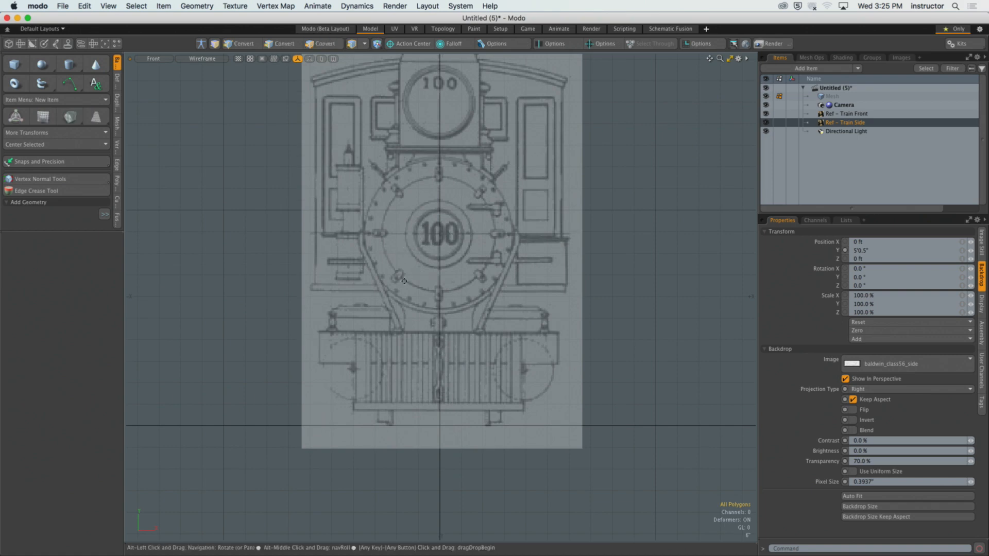
pyautogui.keyDown('ctrl'); pyautogui.keyDown('alt'); pyautogui.moveTo(471, 175); pyautogui.dragTo(465, 173); pyautogui.keyUp('alt'); pyautogui.keyUp('ctrl')
pyautogui.moveTo(465, 173)
pyautogui.keyDown('alt'); pyautogui.keyDown('shift'); pyautogui.mouseDown()
pyautogui.moveTo(468, 262)
pyautogui.moveTo(467, 244)
pyautogui.moveTo(436, 266)
pyautogui.mouseUp(); pyautogui.keyUp('shift'); pyautogui.keyUp('alt')
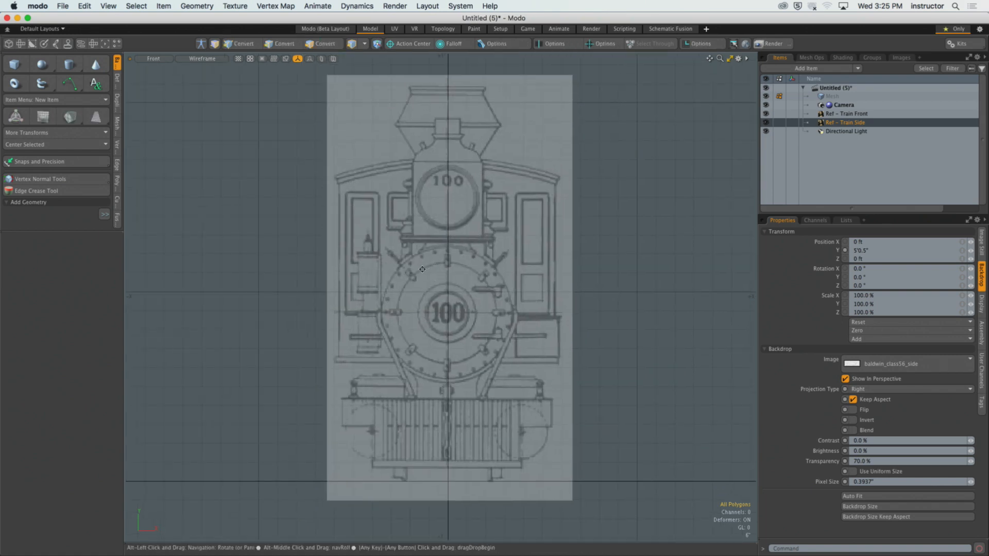
# On the Mesh item, draw a flat cube about 13'6" wide and 28.5" high with its lower edge at the smokestack's rim.
pyautogui.click(832, 96)
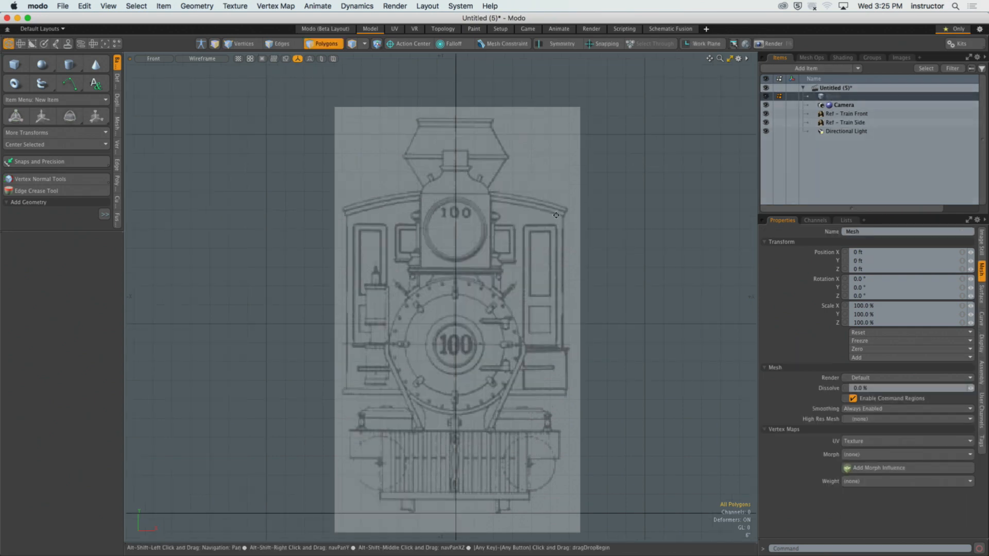
pyautogui.click(18, 65)
pyautogui.keyDown('alt'); pyautogui.keyDown('shift'); pyautogui.moveTo(232, 134); pyautogui.dragTo(234, 233); pyautogui.keyUp('shift'); pyautogui.keyUp('alt')
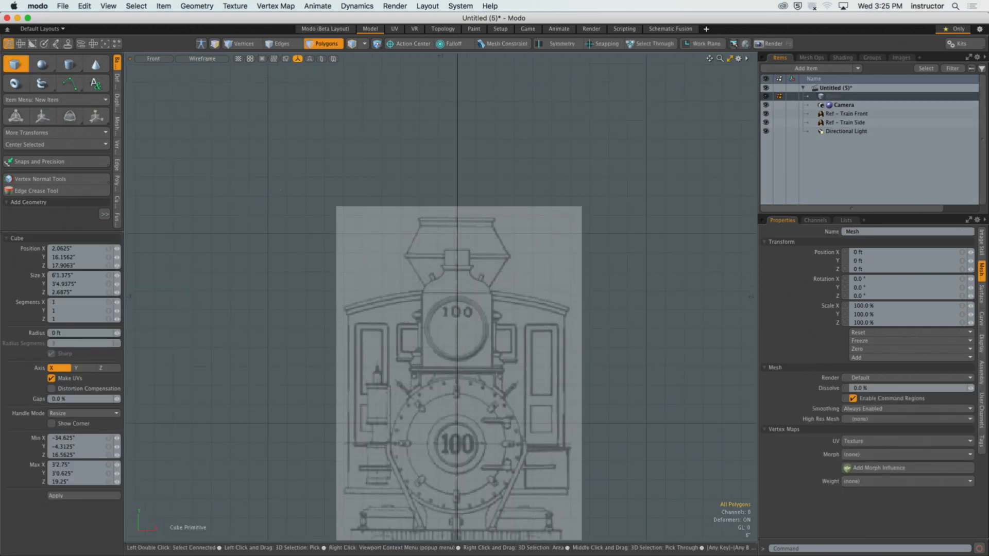
pyautogui.moveTo(185, 129)
pyautogui.mouseDown()
pyautogui.moveTo(695, 206)
pyautogui.moveTo(697, 218)
pyautogui.mouseUp()
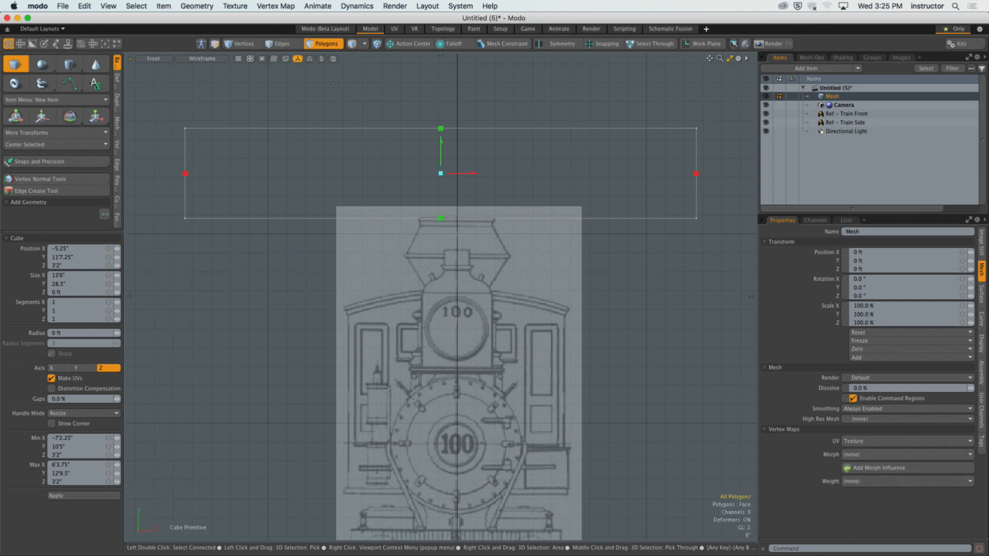
# Set the viewport shading to Default and drop the Cube tool.
pyautogui.click(202, 58)
pyautogui.click(203, 117)
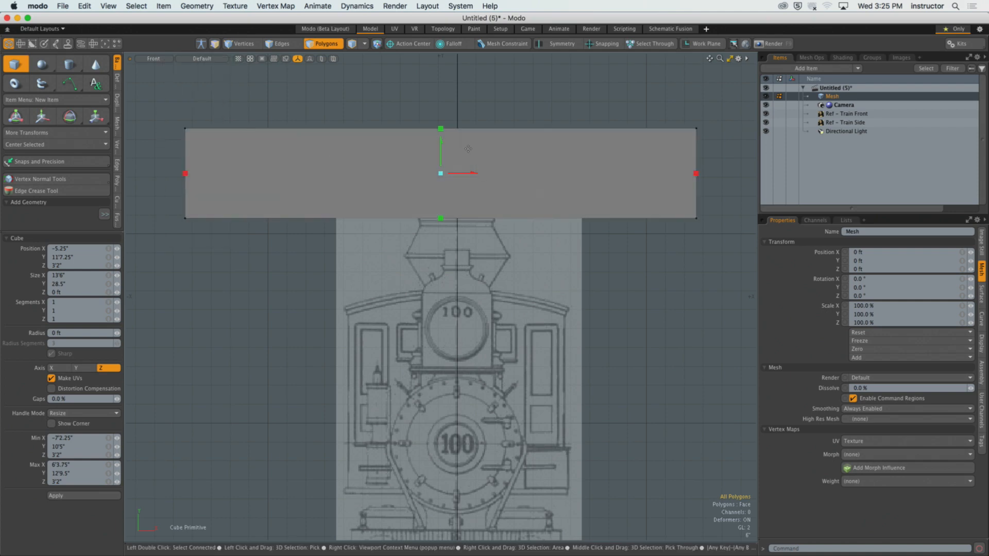
pyautogui.press('space')
pyautogui.scroll(5, 468, 200)
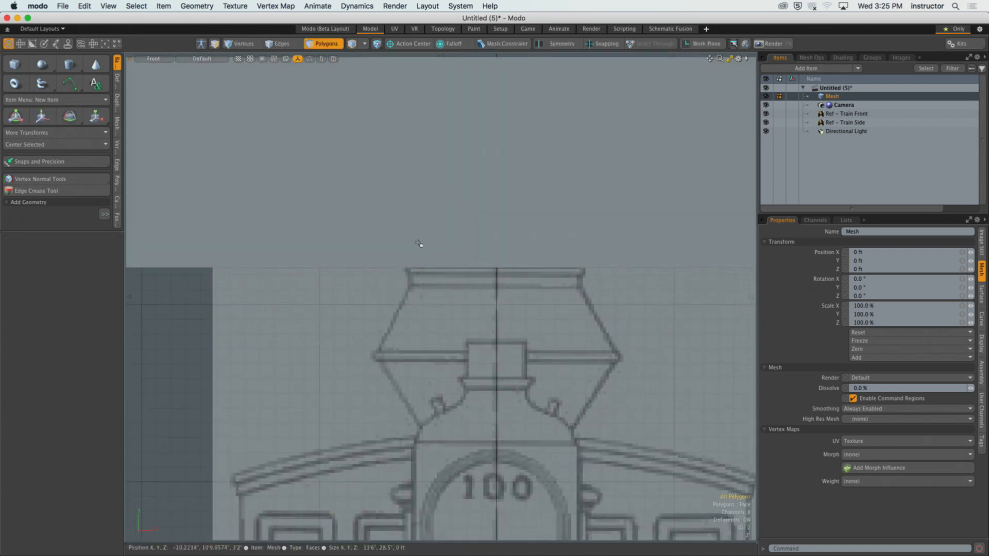
# Select the rectangle's lower edge where it meets the smokestack's rim in the front drawing.
pyautogui.press('2')
pyautogui.click(340, 268)
pyautogui.scroll(-2, 340, 281)
pyautogui.keyDown('alt'); pyautogui.keyDown('shift'); pyautogui.moveTo(340, 280); pyautogui.dragTo(353, 281); pyautogui.keyUp('shift'); pyautogui.keyUp('alt')
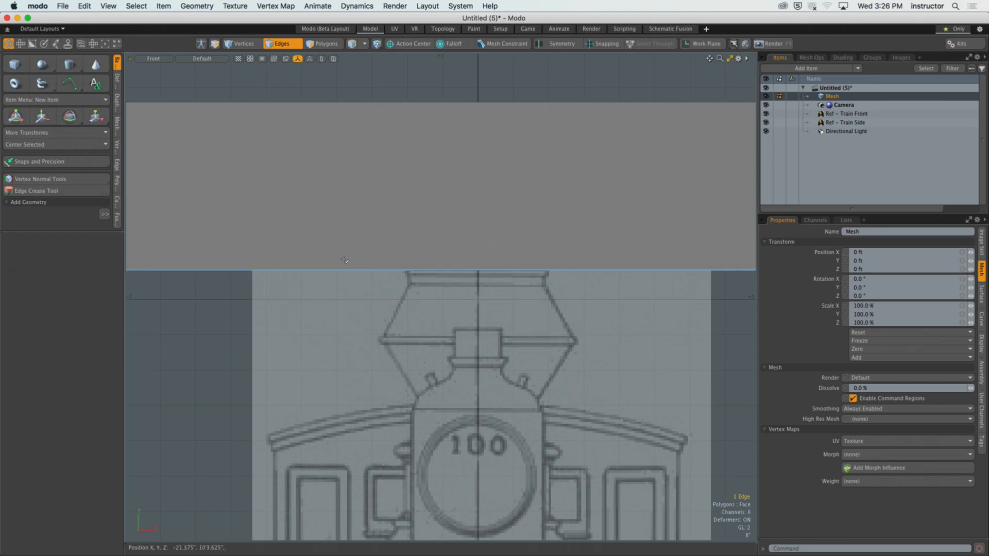
# Check the rectangle's lower edge against the drawings from the Perspective, Front and Right views.
pyautogui.hotkey('ctrl', 'space')
pyautogui.click(402, 271)
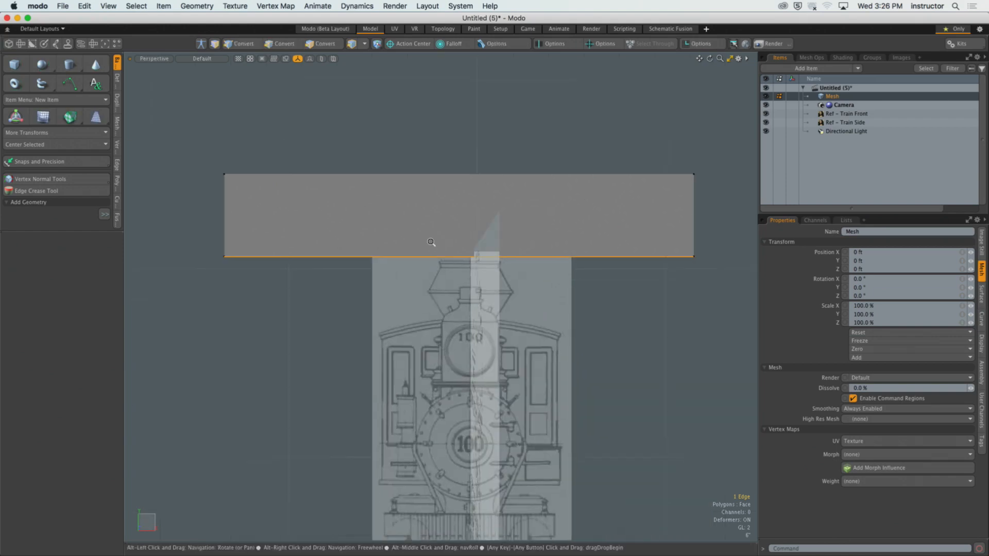
pyautogui.keyDown('alt'); pyautogui.moveTo(431, 243); pyautogui.dragTo(410, 261); pyautogui.keyUp('alt')
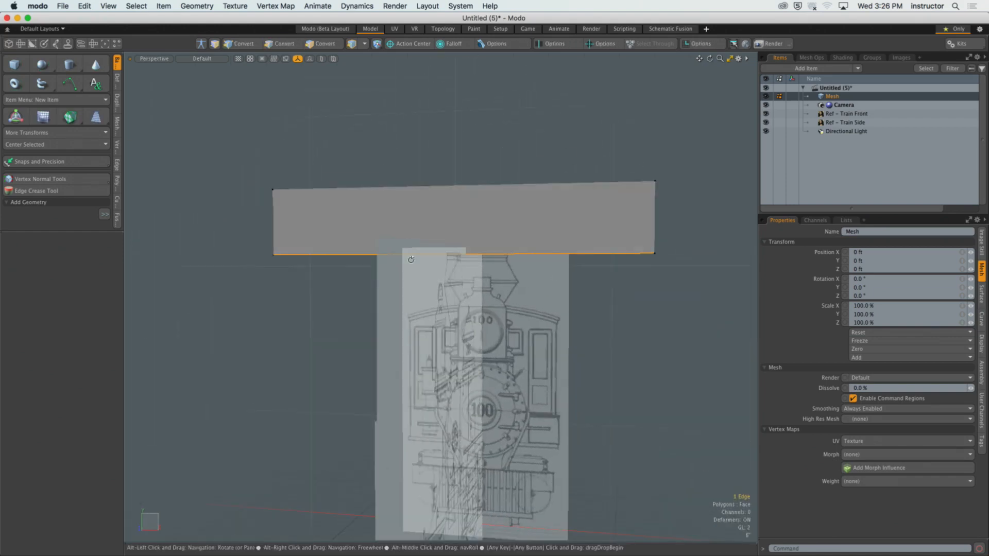
pyautogui.hotkey('ctrl', 'space')
pyautogui.click(475, 278)
pyautogui.keyDown('alt'); pyautogui.moveTo(476, 277); pyautogui.dragTo(474, 287); pyautogui.keyUp('alt')
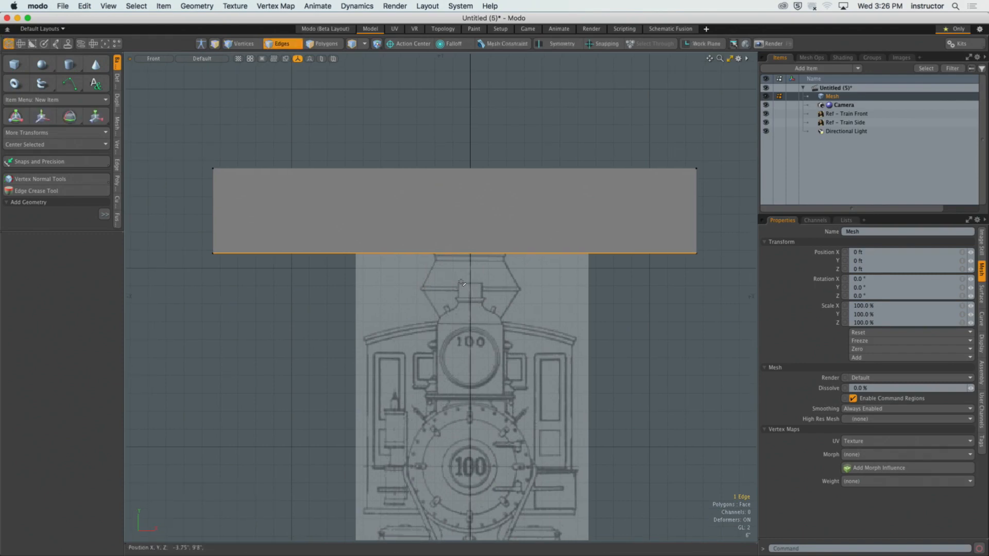
pyautogui.hotkey('ctrl', 'space')
pyautogui.click(479, 274)
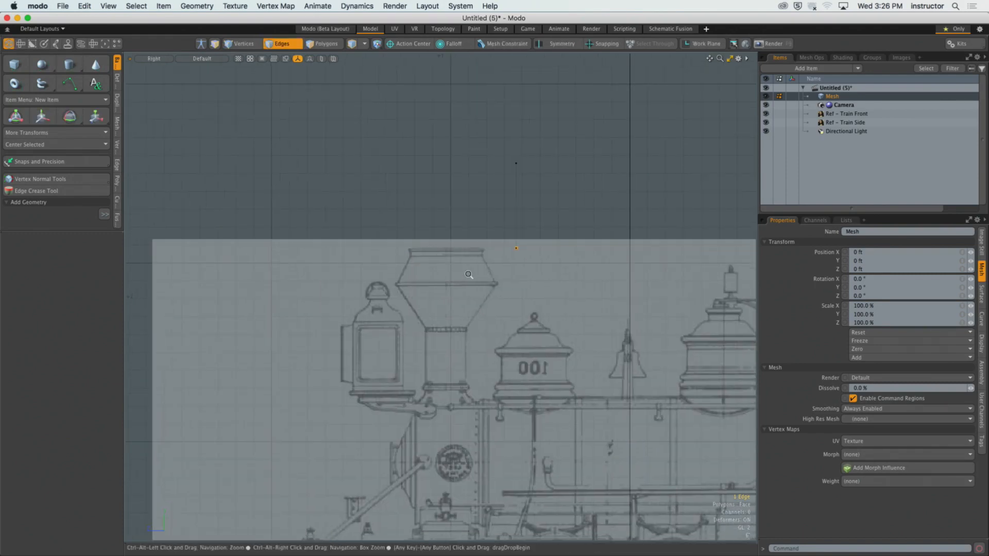
# Try to extrude the rectangle's lower edge horizontally across the side drawing's smokestack.
pyautogui.hotkey('shift', 'x')
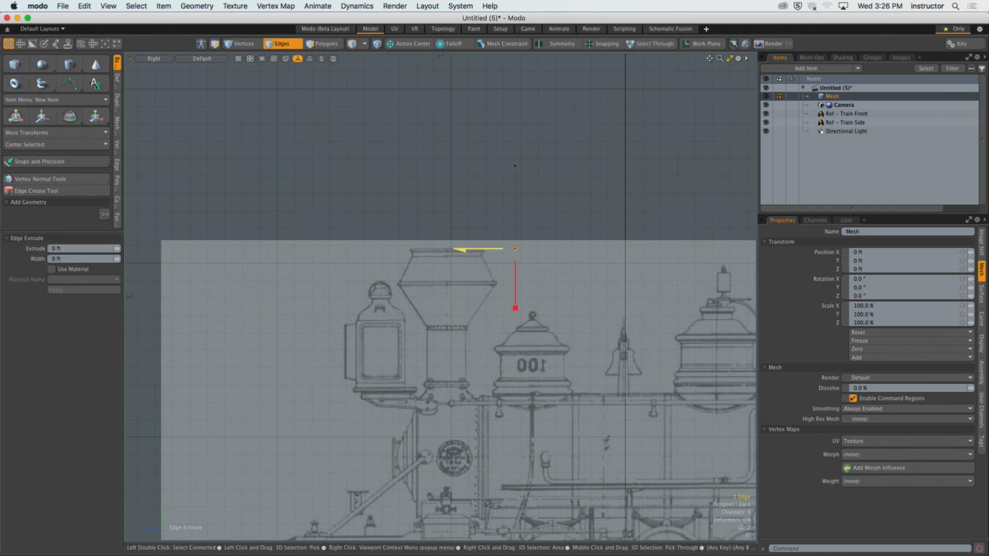
pyautogui.moveTo(465, 250); pyautogui.dragTo(230, 251)
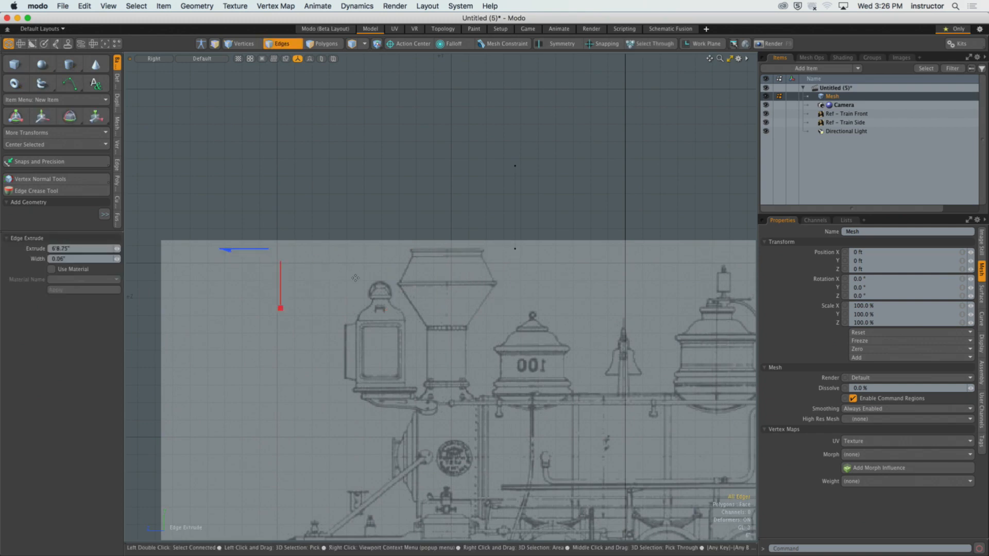
pyautogui.hotkey('ctrl', 'z')
pyautogui.press('space')
# Extrude the rectangle's polygon about 9'5.75" along Z past the smokestack in the side drawing.
pyautogui.press('3')
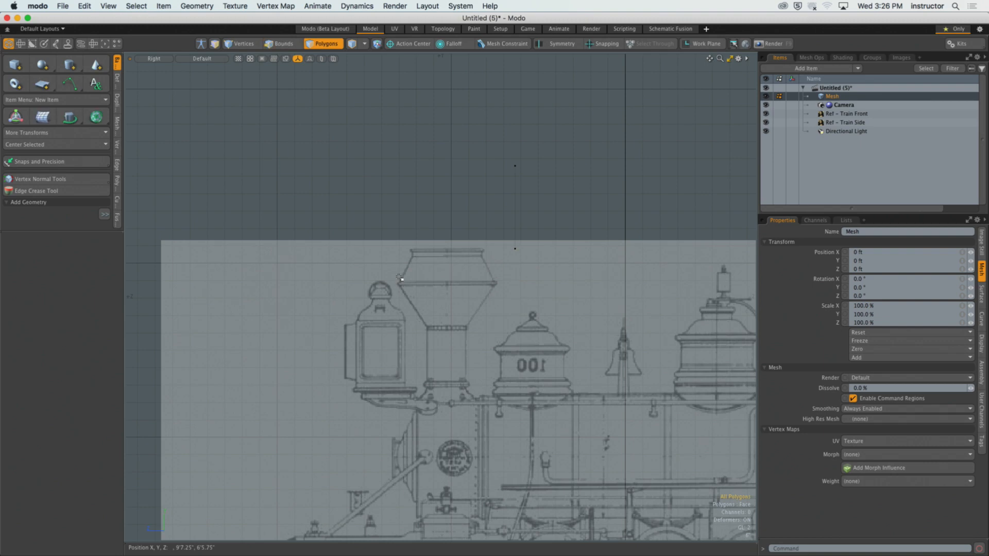
pyautogui.hotkey('shift', 'x')
pyautogui.moveTo(491, 205); pyautogui.dragTo(162, 206)
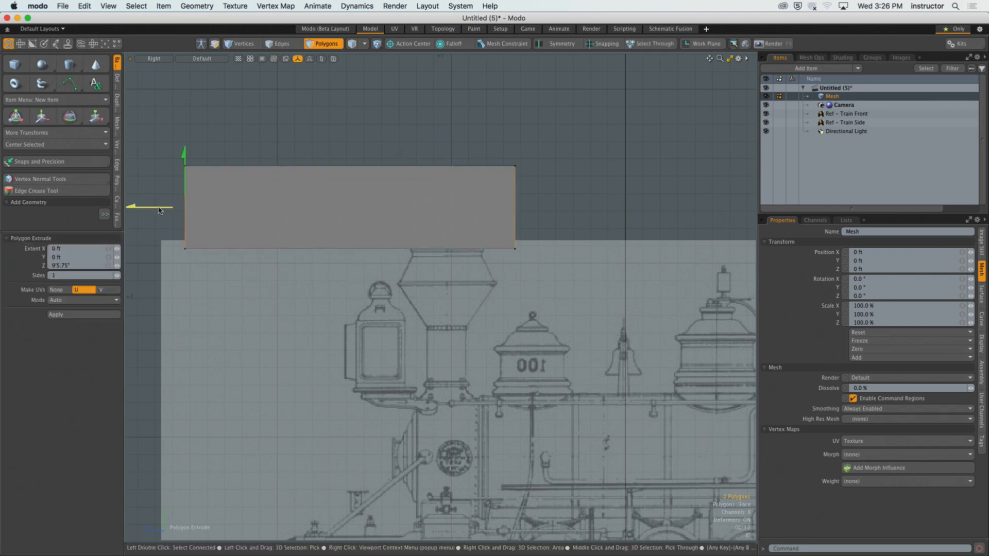
pyautogui.press('space')
# Compare the box's lower edge with the smokestack's rim in the side drawing, using edge selection.
pyautogui.keyDown('alt'); pyautogui.keyDown('shift'); pyautogui.moveTo(530, 245); pyautogui.dragTo(570, 227); pyautogui.keyUp('shift'); pyautogui.keyUp('alt')
pyautogui.keyDown('ctrl'); pyautogui.keyDown('alt'); pyautogui.moveTo(492, 225); pyautogui.dragTo(433, 247); pyautogui.keyUp('alt'); pyautogui.keyUp('ctrl')
pyautogui.press('2')
pyautogui.moveTo(433, 247)
pyautogui.keyDown('ctrl'); pyautogui.keyDown('alt'); pyautogui.mouseDown()
pyautogui.moveTo(513, 250)
pyautogui.moveTo(438, 234)
pyautogui.mouseUp(); pyautogui.keyUp('alt'); pyautogui.keyUp('ctrl')
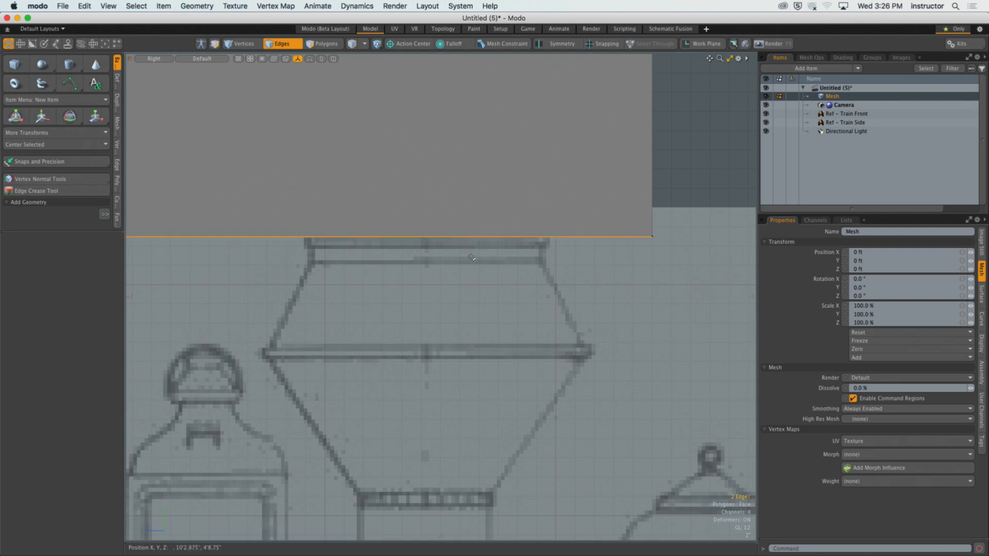
# Select the side backdrop, show its Transform handles for a Y-axis adjustment, leave the tool and clear the selection.
pyautogui.press('5')
pyautogui.click(727, 219)
pyautogui.scroll(-4, 727, 219)
pyautogui.keyDown('alt'); pyautogui.keyDown('shift'); pyautogui.moveTo(667, 243); pyautogui.dragTo(595, 256); pyautogui.keyUp('shift'); pyautogui.keyUp('alt')
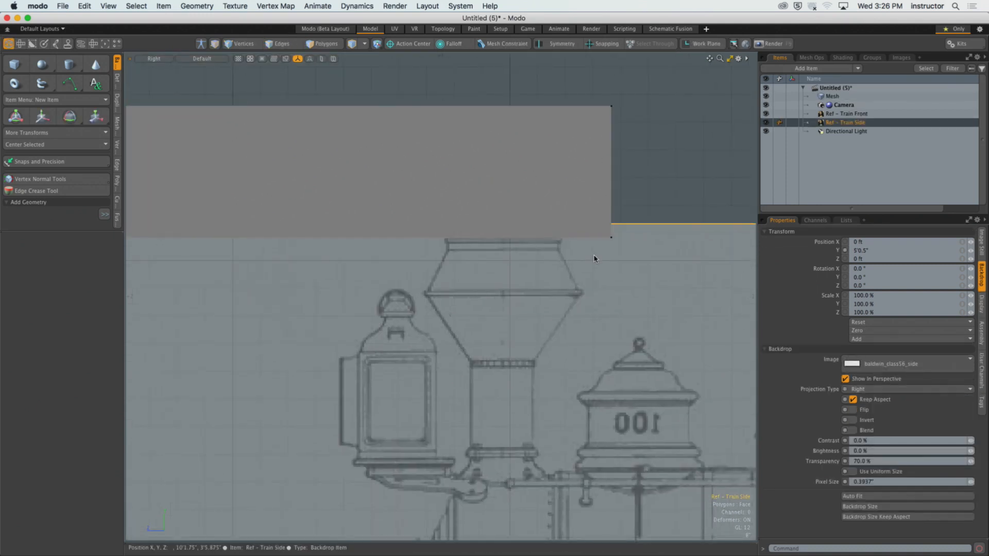
pyautogui.press('y')
pyautogui.scroll(-4, 600, 266)
pyautogui.keyDown('alt'); pyautogui.keyDown('shift'); pyautogui.moveTo(541, 271); pyautogui.dragTo(488, 252); pyautogui.keyUp('shift'); pyautogui.keyUp('alt')
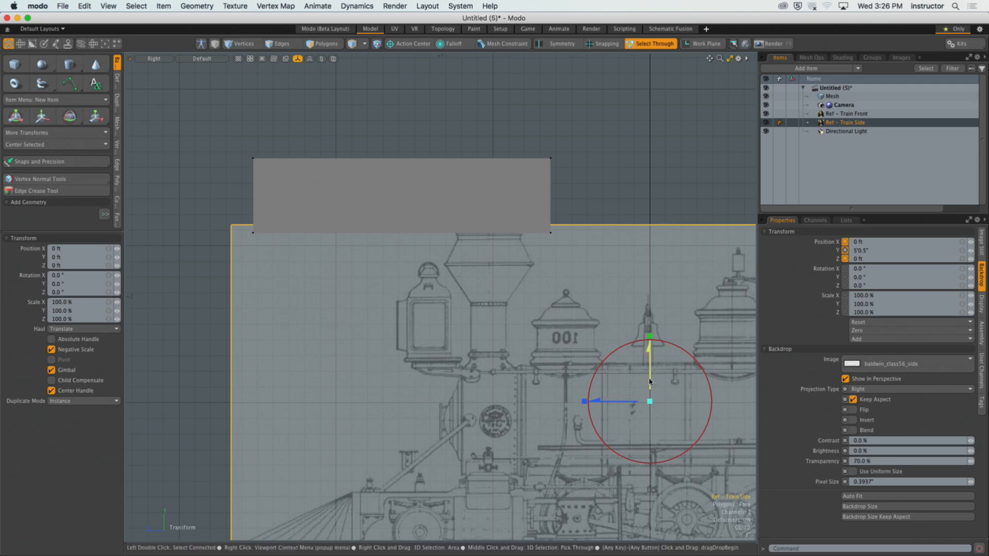
pyautogui.moveTo(650, 382)
pyautogui.mouseDown()
pyautogui.moveTo(650, 394)
pyautogui.moveTo(650, 382)
pyautogui.mouseUp()
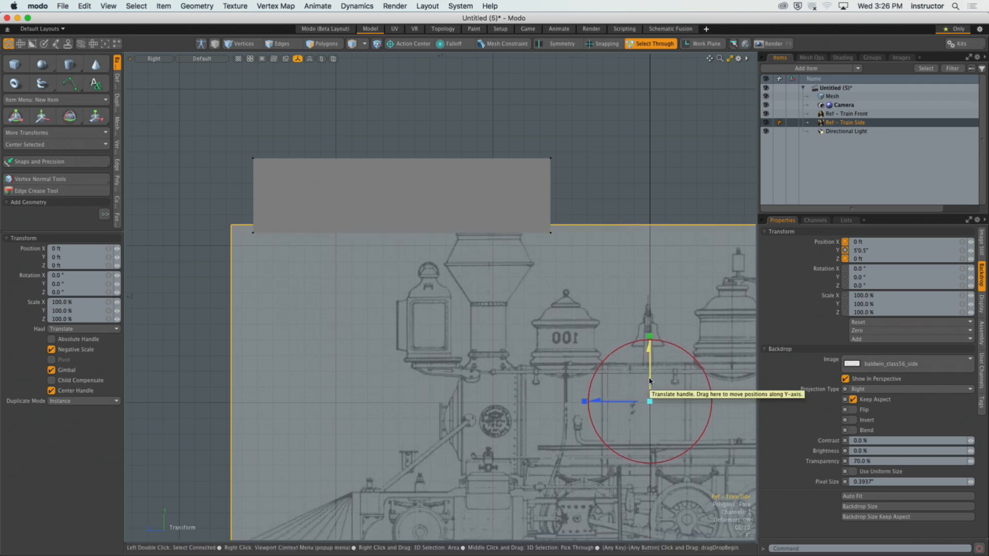
pyautogui.press('q')
pyautogui.click(596, 206)
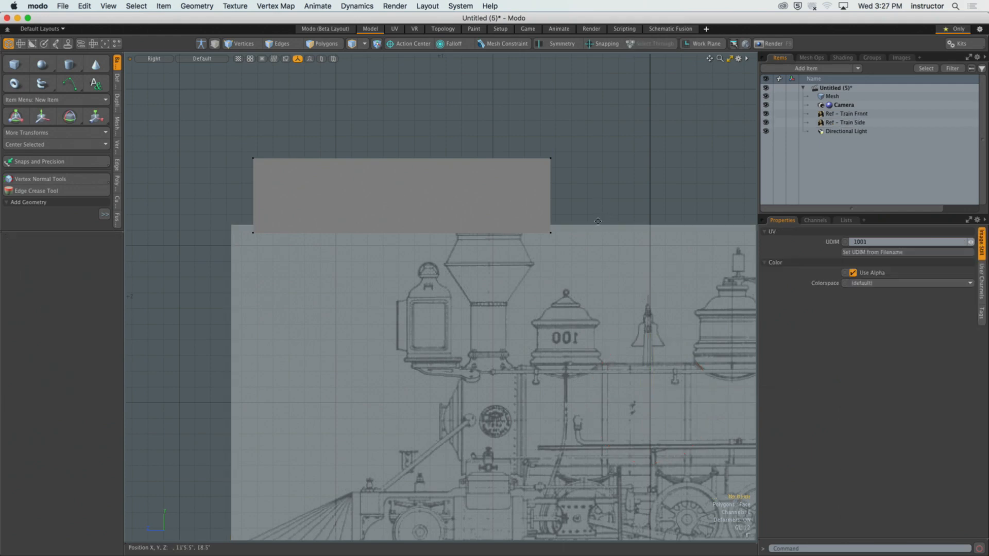
# Return to the Front view and delete the box used for checking the backdrops' alignment.
pyautogui.keyDown('ctrl'); pyautogui.keyDown('alt'); pyautogui.moveTo(596, 217); pyautogui.dragTo(496, 218); pyautogui.keyUp('alt'); pyautogui.keyUp('ctrl')
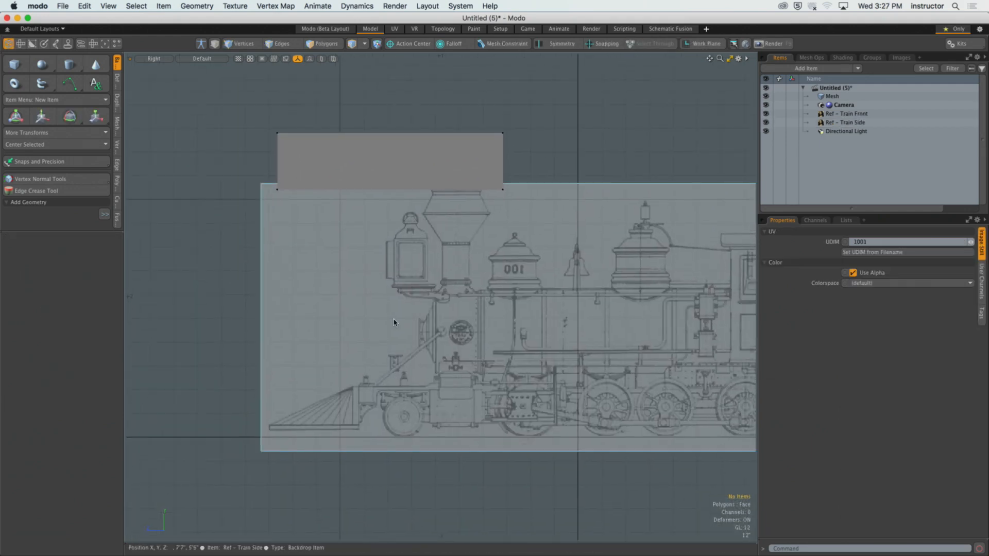
pyautogui.hotkey('ctrl', 'space')
pyautogui.click(482, 350)
pyautogui.moveTo(478, 307)
pyautogui.keyDown('alt'); pyautogui.mouseDown()
pyautogui.moveTo(435, 293)
pyautogui.moveTo(501, 342)
pyautogui.moveTo(508, 385)
pyautogui.moveTo(512, 304)
pyautogui.moveTo(476, 299)
pyautogui.mouseUp(); pyautogui.keyUp('alt')
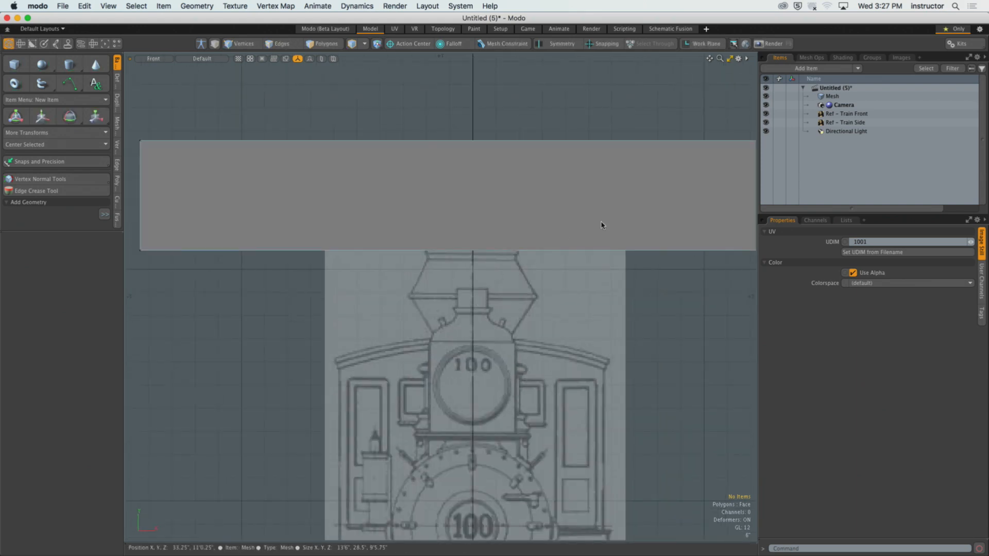
pyautogui.press('3')
pyautogui.keyDown('alt'); pyautogui.moveTo(609, 233); pyautogui.dragTo(567, 235); pyautogui.keyUp('alt')
pyautogui.press('Delete')
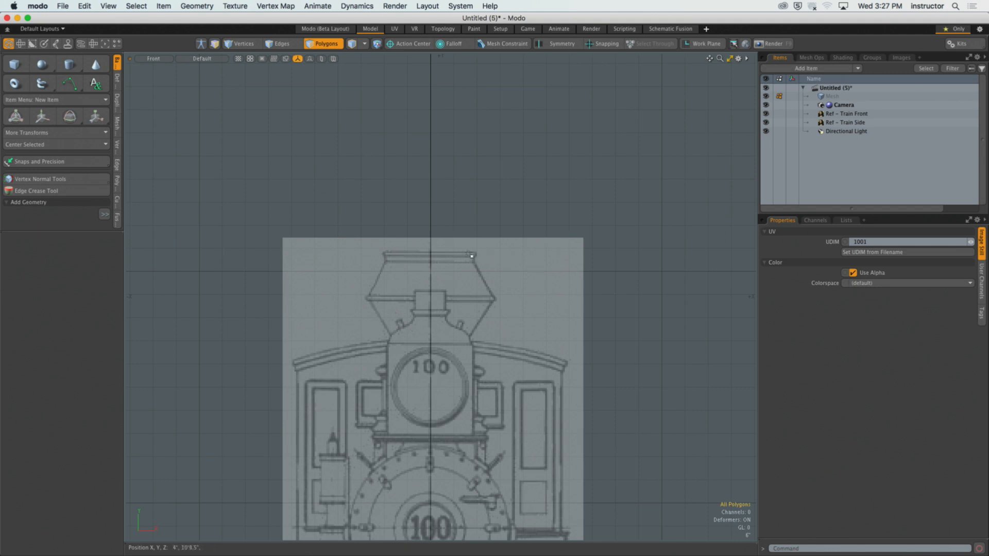
# Examine the smokestack in the front and side drawings, alternating between the Front and Right views.
pyautogui.keyDown('alt'); pyautogui.moveTo(410, 294); pyautogui.dragTo(410, 270); pyautogui.keyUp('alt')
pyautogui.keyDown('alt'); pyautogui.moveTo(397, 331); pyautogui.dragTo(393, 264); pyautogui.keyUp('alt')
pyautogui.keyDown('alt'); pyautogui.keyDown('shift'); pyautogui.moveTo(393, 263); pyautogui.dragTo(422, 260); pyautogui.keyUp('shift'); pyautogui.keyUp('alt')
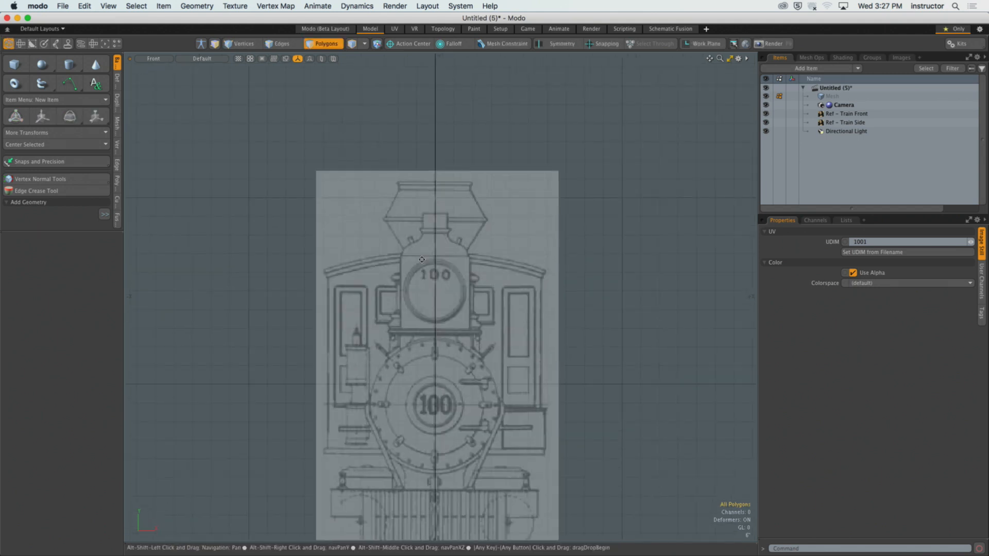
pyautogui.press('KP_3')
pyautogui.moveTo(499, 314)
pyautogui.keyDown('alt'); pyautogui.keyDown('shift'); pyautogui.mouseDown()
pyautogui.moveTo(516, 326)
pyautogui.moveTo(462, 278)
pyautogui.moveTo(426, 266)
pyautogui.moveTo(428, 274)
pyautogui.mouseUp(); pyautogui.keyUp('shift'); pyautogui.keyUp('alt')
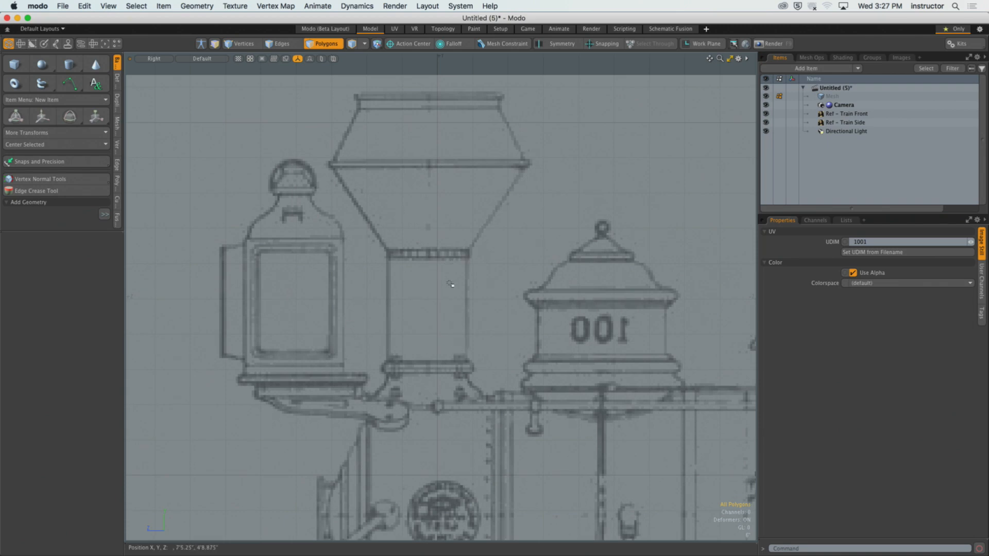
pyautogui.hotkey('ctrl', 'space')
pyautogui.click(474, 298)
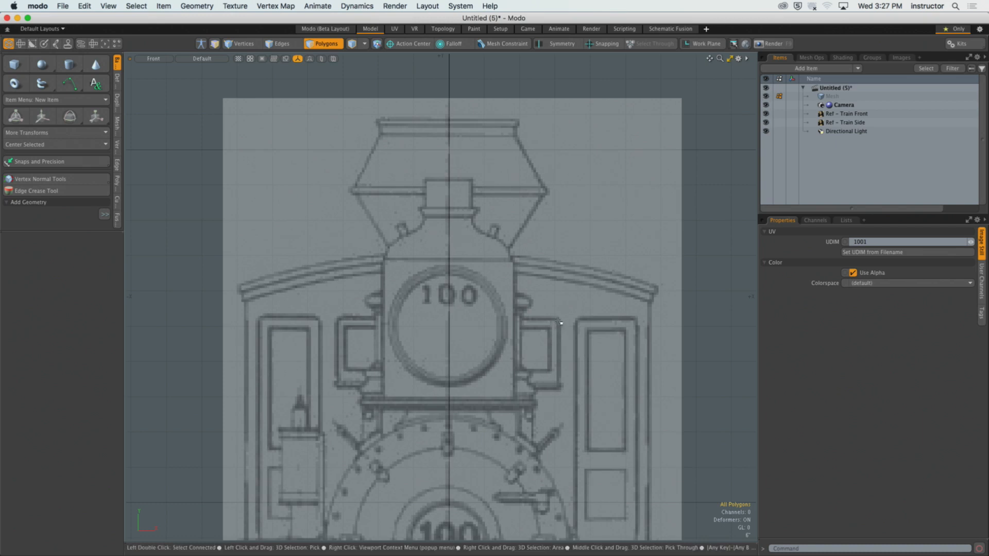
pyautogui.hotkey('ctrl', 'space')
pyautogui.click(589, 324)
pyautogui.keyDown('alt'); pyautogui.keyDown('shift'); pyautogui.moveTo(550, 333); pyautogui.dragTo(497, 314); pyautogui.keyUp('shift'); pyautogui.keyUp('alt')
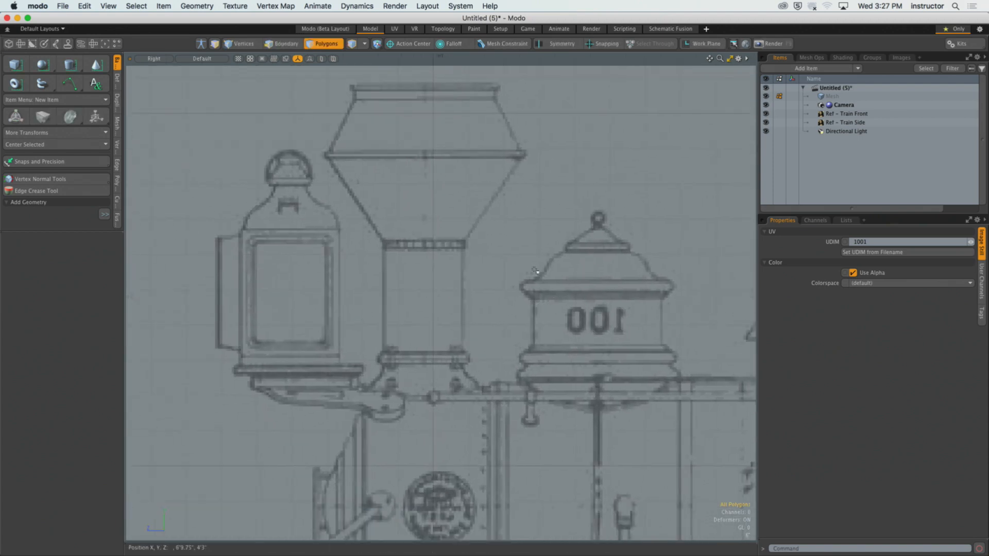
pyautogui.keyDown('alt'); pyautogui.moveTo(536, 270); pyautogui.dragTo(507, 366); pyautogui.keyUp('alt')
pyautogui.click(76, 69)
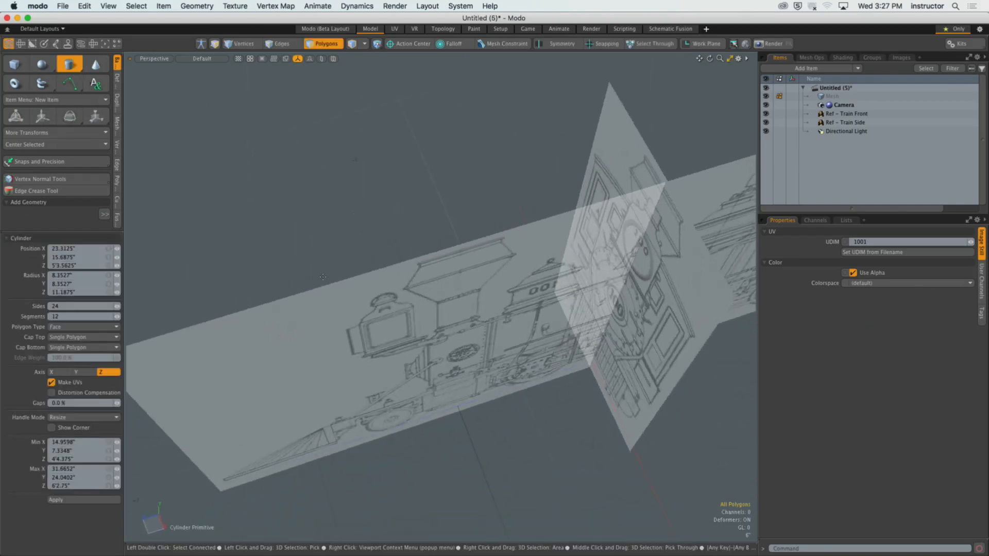
pyautogui.click(319, 254)
pyautogui.moveTo(327, 279)
pyautogui.mouseDown()
pyautogui.moveTo(336, 305)
pyautogui.moveTo(334, 293)
pyautogui.mouseUp()
pyautogui.press('super+z')
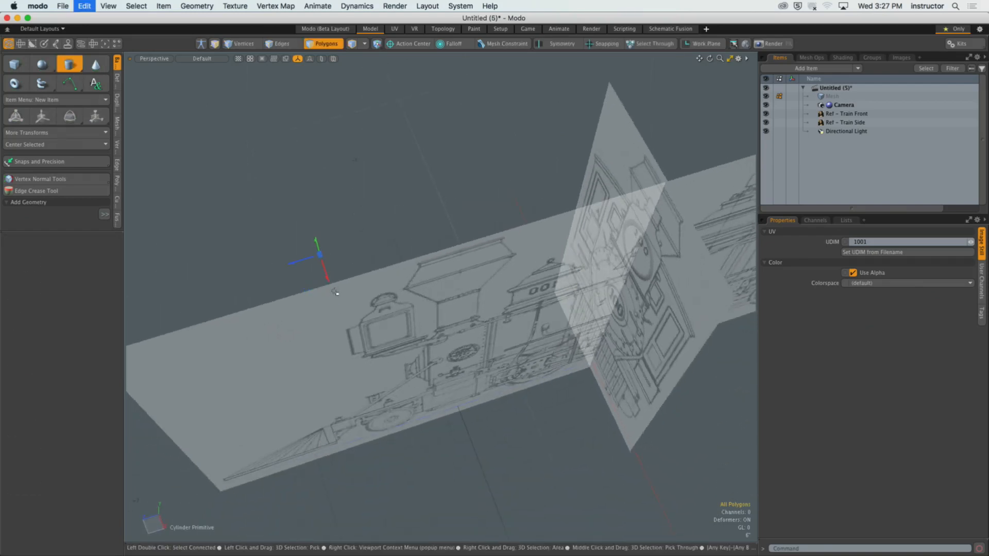
# Draw a flat 24-sided cylinder disc about 24.4 inches across above the side drawing and center it on X.
pyautogui.click(320, 212)
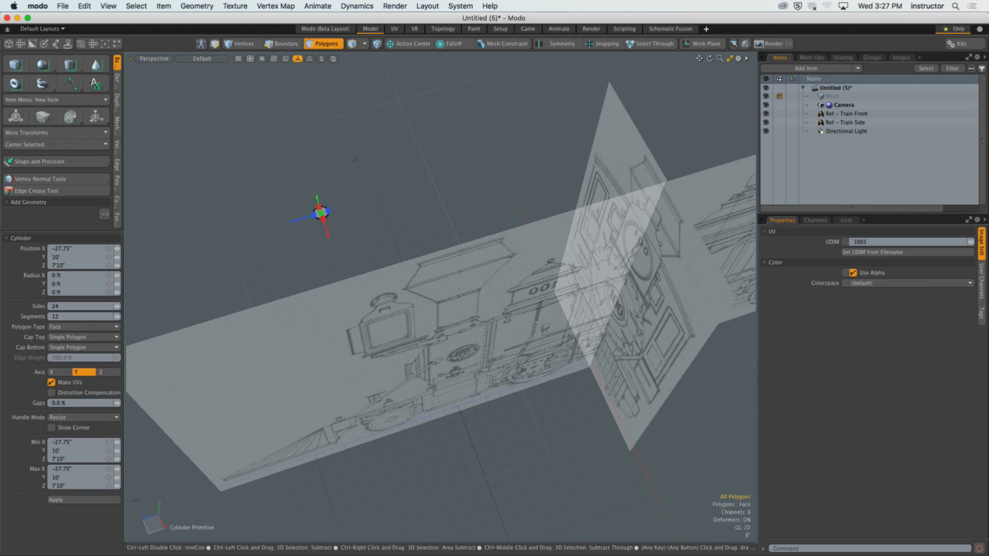
pyautogui.moveTo(321, 212); pyautogui.dragTo(308, 219)
pyautogui.press('space')
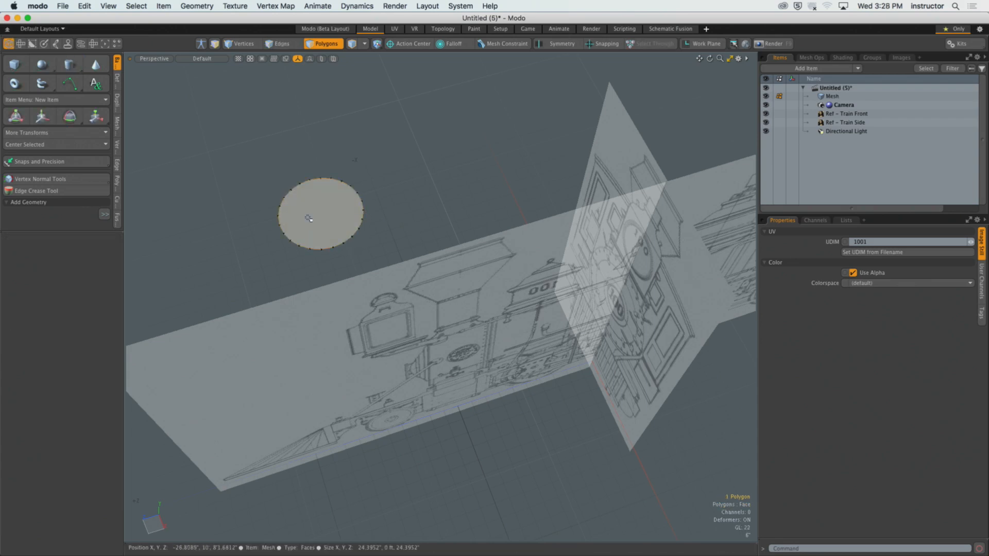
pyautogui.click(80, 144)
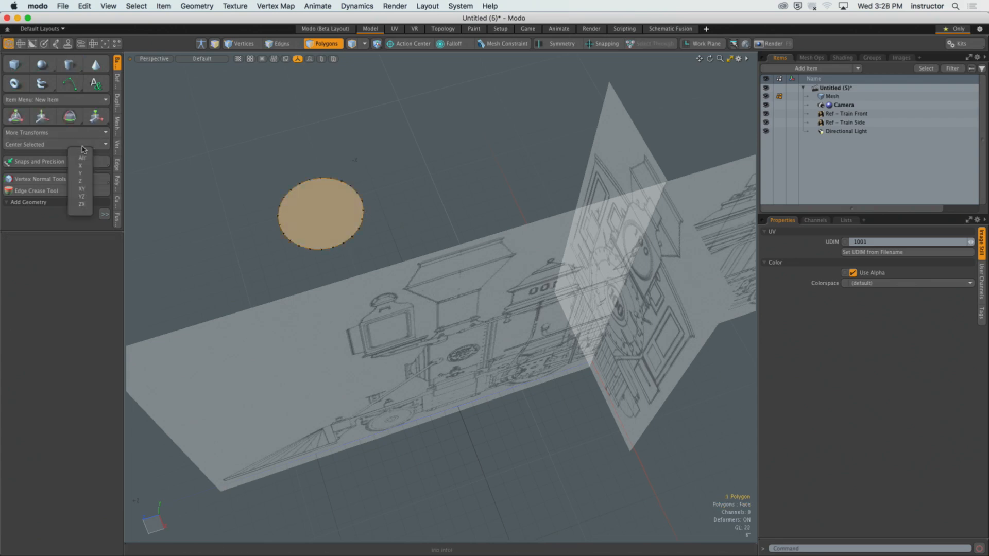
pyautogui.click(81, 174)
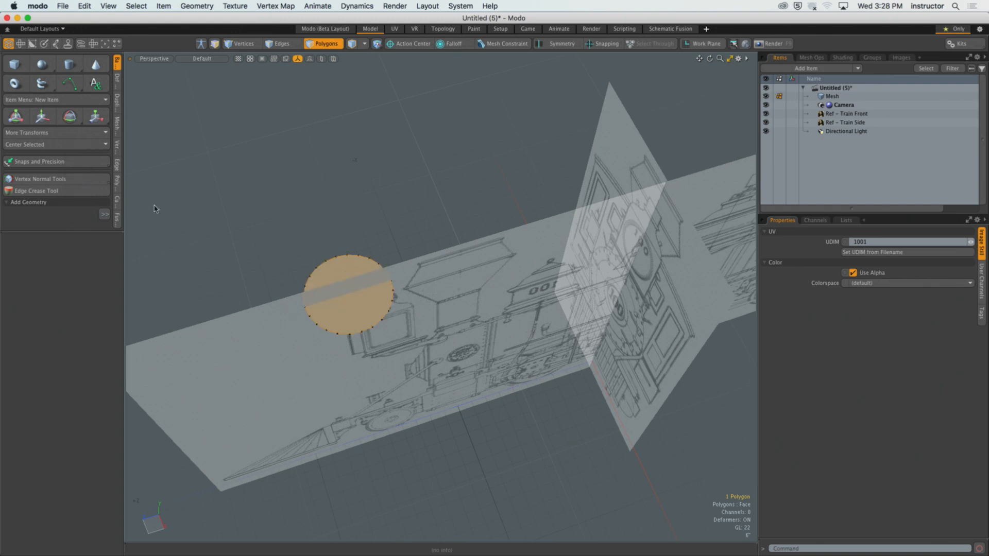
# In the Right view, move the disc about -3'0.5" in Y and -34" in Z onto the smokestack's straight pipe.
pyautogui.keyDown('alt'); pyautogui.moveTo(412, 330); pyautogui.dragTo(435, 280); pyautogui.keyUp('alt')
pyautogui.hotkey('ctrl', 'space')
pyautogui.click(430, 253)
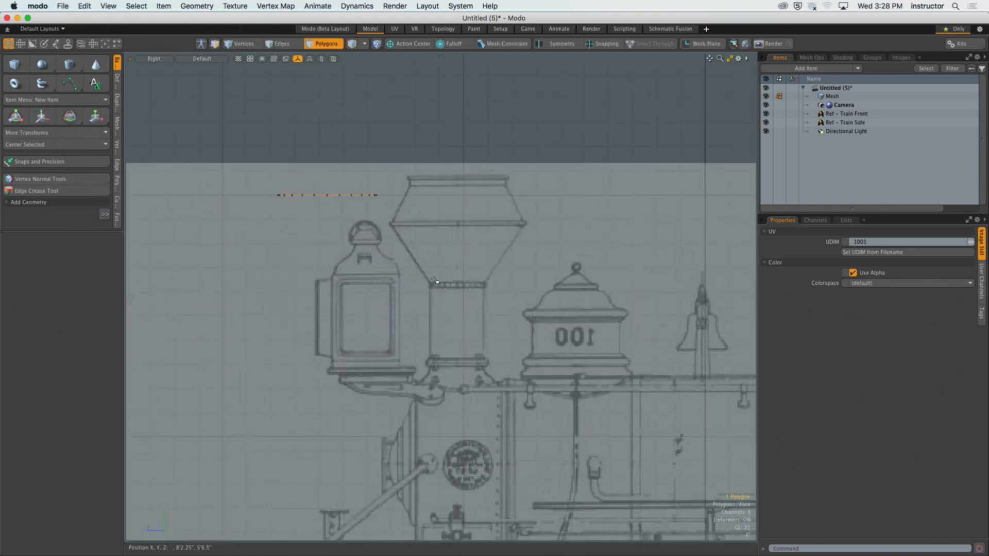
pyautogui.press('w')
pyautogui.moveTo(279, 147); pyautogui.dragTo(413, 289)
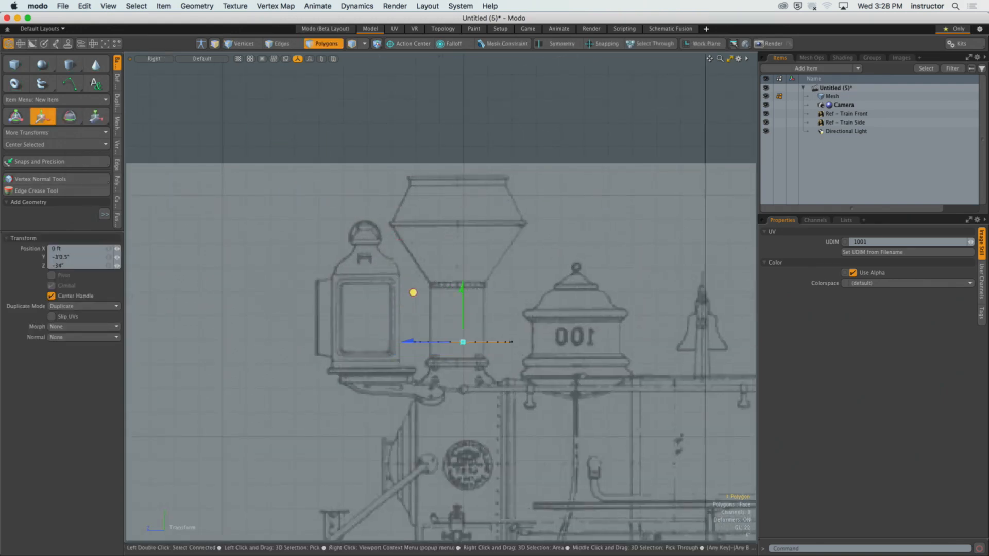
# Scale the disc to about 55.5% and shift it about 0.375" along Z to match the pipe's width in the drawing.
pyautogui.scroll(5, 475, 317)
pyautogui.press('r')
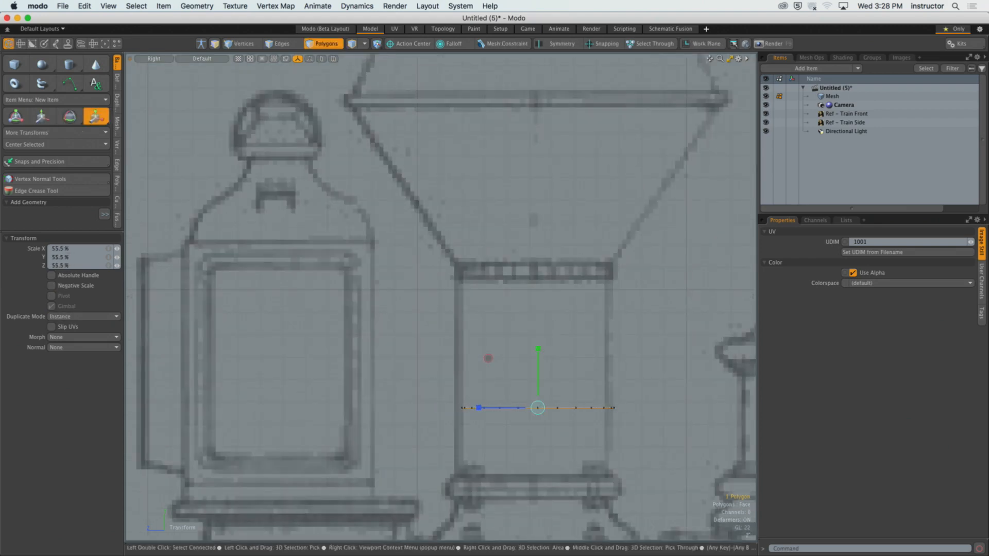
pyautogui.press('w')
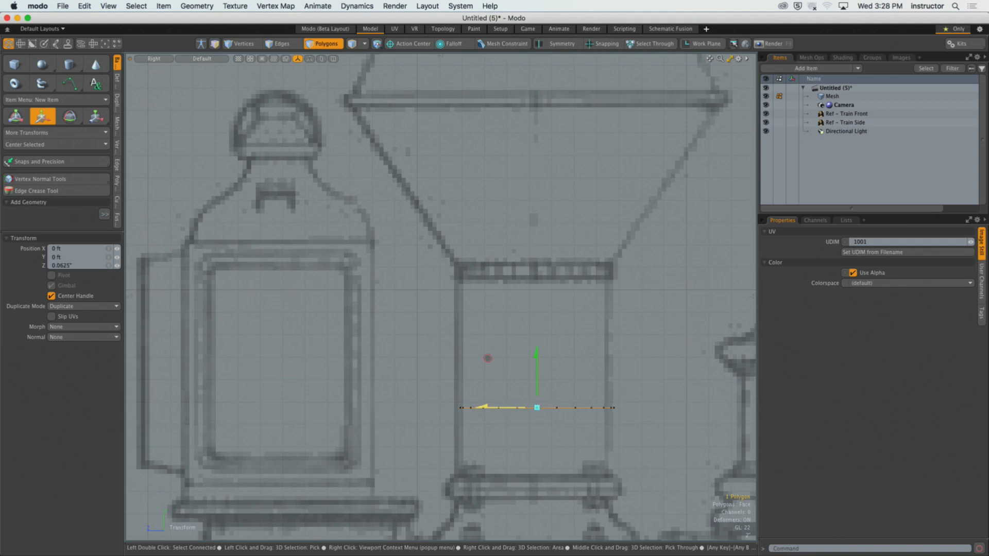
pyautogui.moveTo(482, 407); pyautogui.dragTo(479, 407)
pyautogui.press('r')
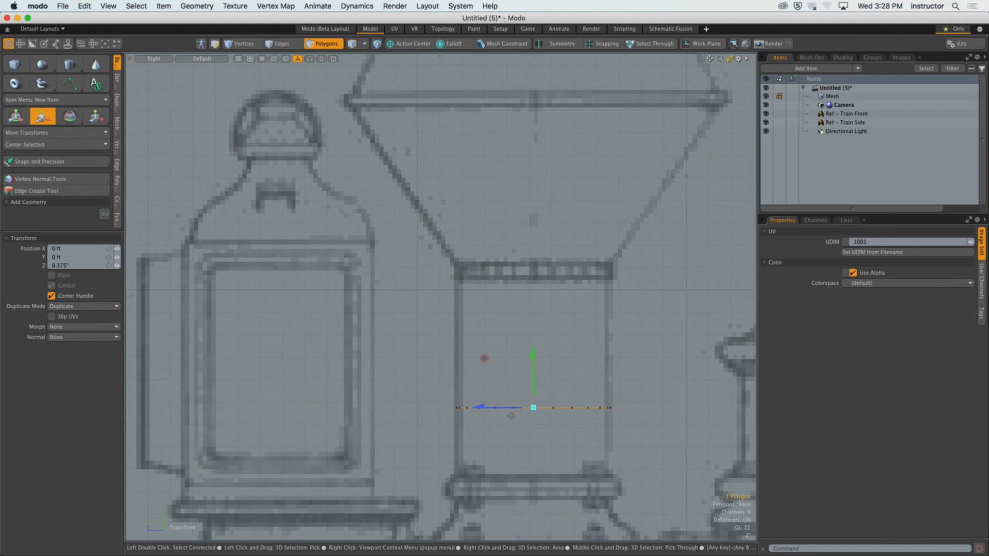
pyautogui.press('space')
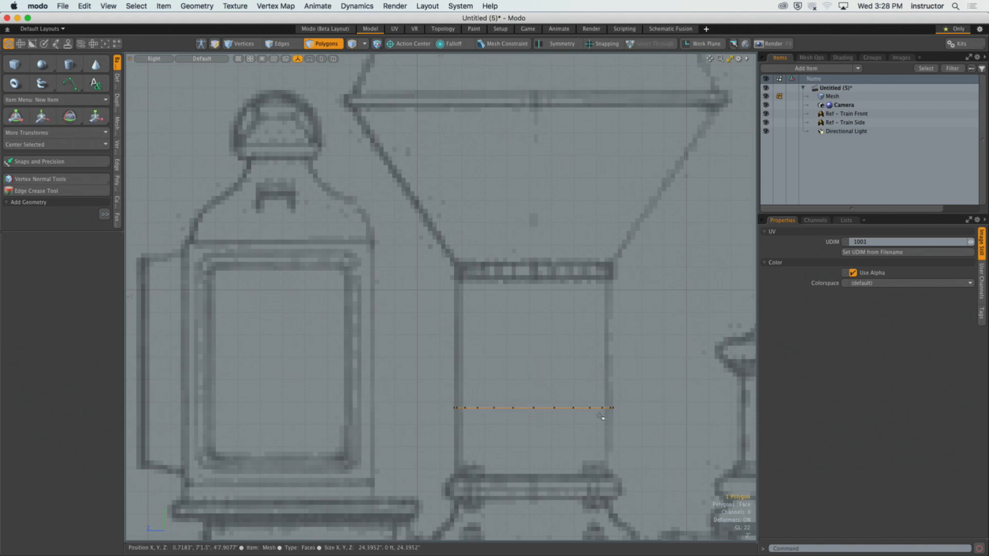
# Bevel the disc upward in the Perspective view to form the smokestack's straight pipe and its flared funnel up to the rim.
pyautogui.hotkey('ctrl', 'space')
pyautogui.click(629, 351)
pyautogui.keyDown('alt'); pyautogui.moveTo(629, 352); pyautogui.dragTo(608, 386); pyautogui.keyUp('alt')
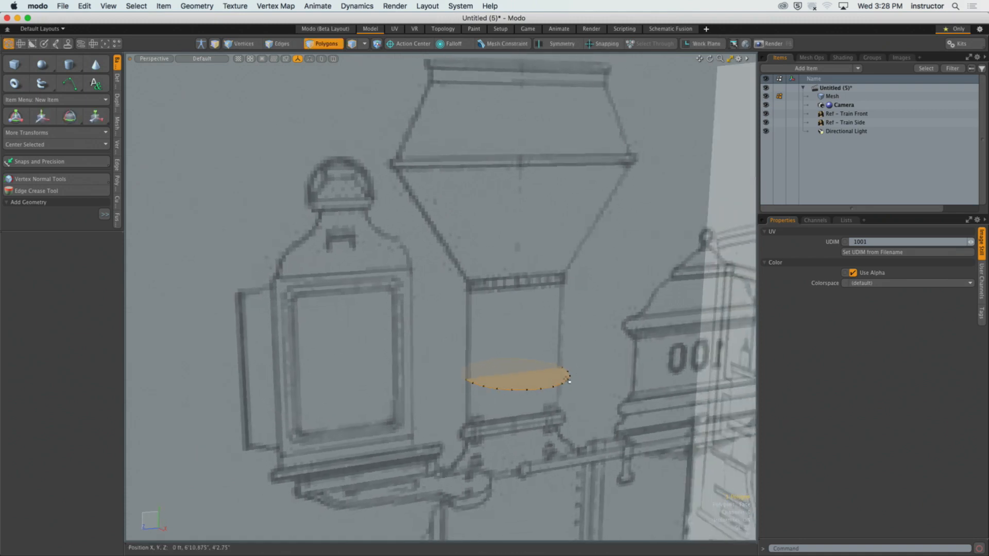
pyautogui.press('b')
pyautogui.moveTo(517, 358)
pyautogui.mouseDown()
pyautogui.moveTo(518, 261)
pyautogui.moveTo(493, 268)
pyautogui.moveTo(496, 336)
pyautogui.moveTo(521, 242)
pyautogui.moveTo(550, 268)
pyautogui.mouseUp()
pyautogui.keyDown('shift'); pyautogui.click(495, 336); pyautogui.keyUp('shift')
pyautogui.keyDown('alt'); pyautogui.moveTo(459, 270); pyautogui.dragTo(426, 245); pyautogui.keyUp('alt')
pyautogui.keyDown('shift'); pyautogui.click(496, 244); pyautogui.keyUp('shift')
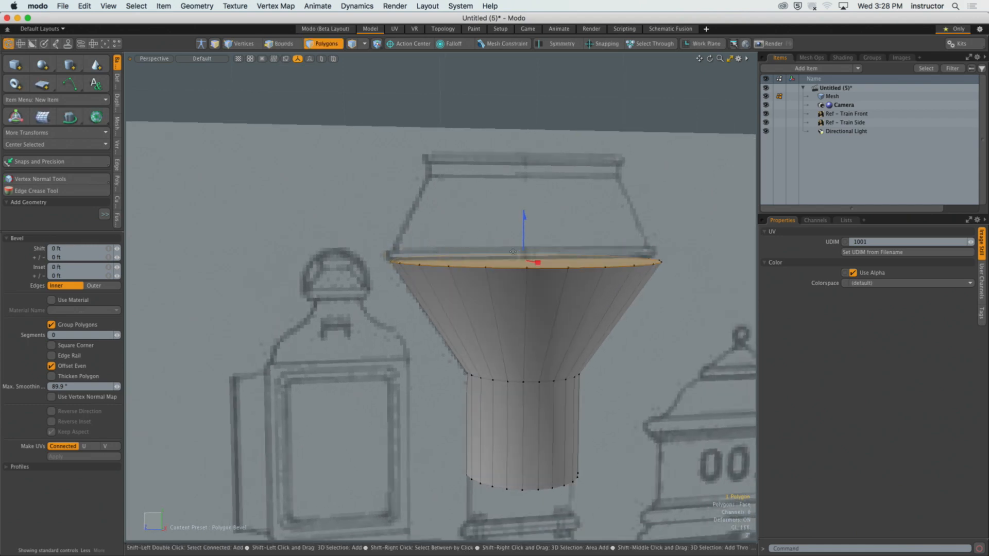
# Bevel the funnel's top face outward and up into a thin rim band, insetting its top by 1".
pyautogui.moveTo(536, 263)
pyautogui.mouseDown()
pyautogui.moveTo(525, 242)
pyautogui.moveTo(537, 254)
pyautogui.mouseUp()
pyautogui.keyDown('shift'); pyautogui.click(424, 226); pyautogui.keyUp('shift')
pyautogui.keyDown('shift'); pyautogui.click(509, 235); pyautogui.keyUp('shift')
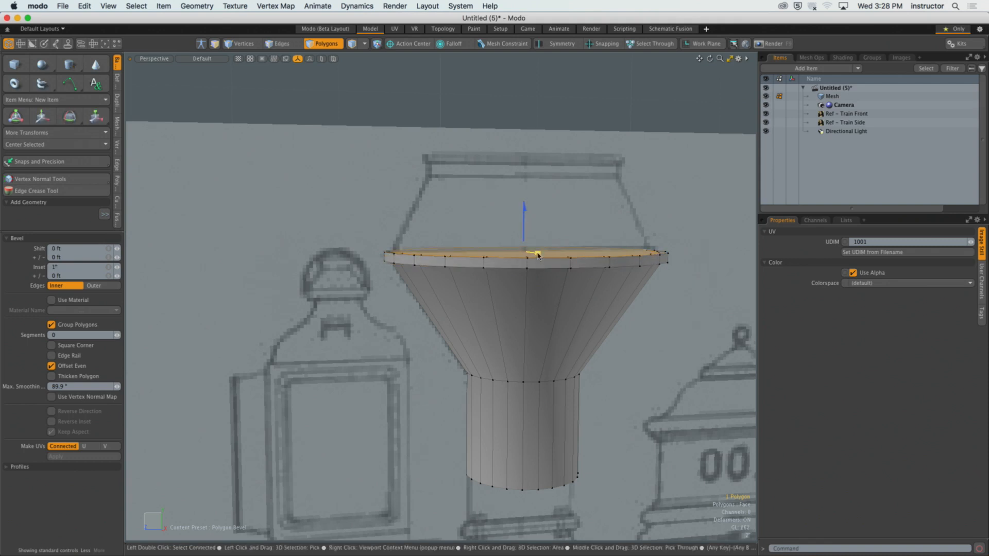
# Bevel the tapered upper section and short top collar of the smokestack, drop the tool and clear the selection.
pyautogui.keyDown('shift'); pyautogui.click(514, 237); pyautogui.keyUp('shift')
pyautogui.moveTo(524, 207); pyautogui.dragTo(504, 174)
pyautogui.keyDown('shift'); pyautogui.click(510, 211); pyautogui.keyUp('shift')
pyautogui.press('q')
pyautogui.press('Escape')
pyautogui.scroll(-3, 500, 186)
pyautogui.keyDown('alt'); pyautogui.moveTo(490, 214); pyautogui.dragTo(437, 215); pyautogui.keyUp('alt')
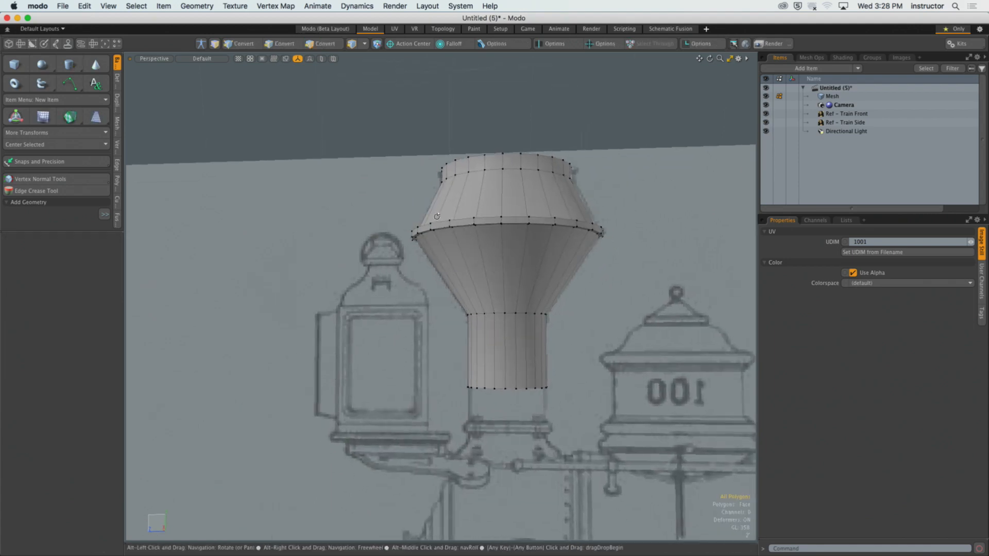
# Compare the whole smokestack mesh with the drawings in the Right and Front views, selecting and deselecting its polygons.
pyautogui.press('KP_3')
pyautogui.doubleClick(550, 280)
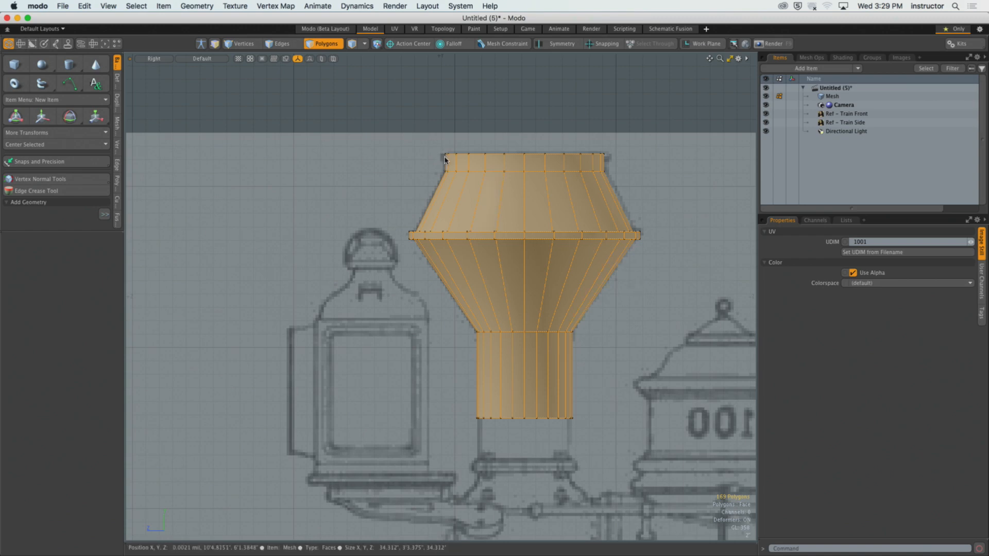
pyautogui.hotkey('ctrl', 'space')
pyautogui.click(466, 180)
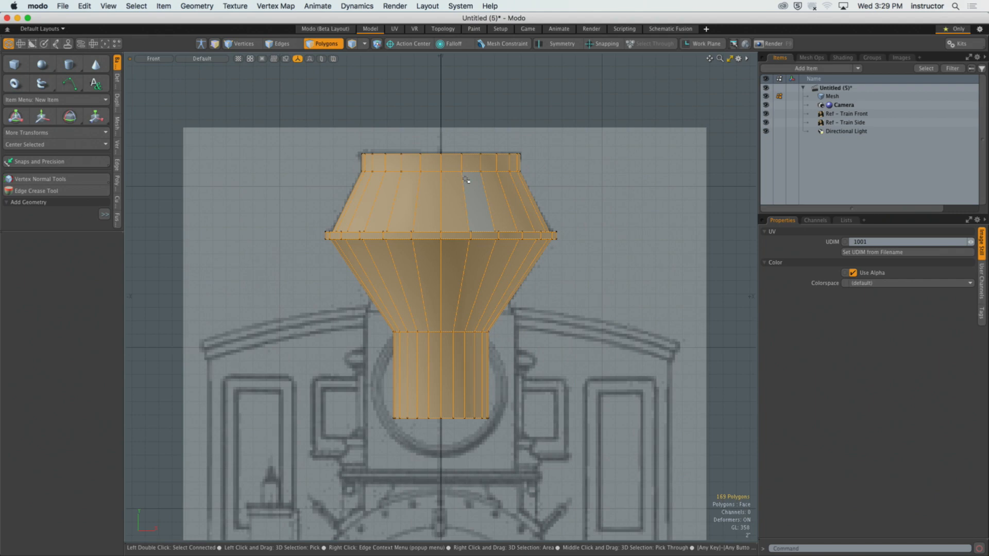
pyautogui.keyDown('alt'); pyautogui.keyDown('shift'); pyautogui.moveTo(446, 203); pyautogui.dragTo(469, 210); pyautogui.keyUp('shift'); pyautogui.keyUp('alt')
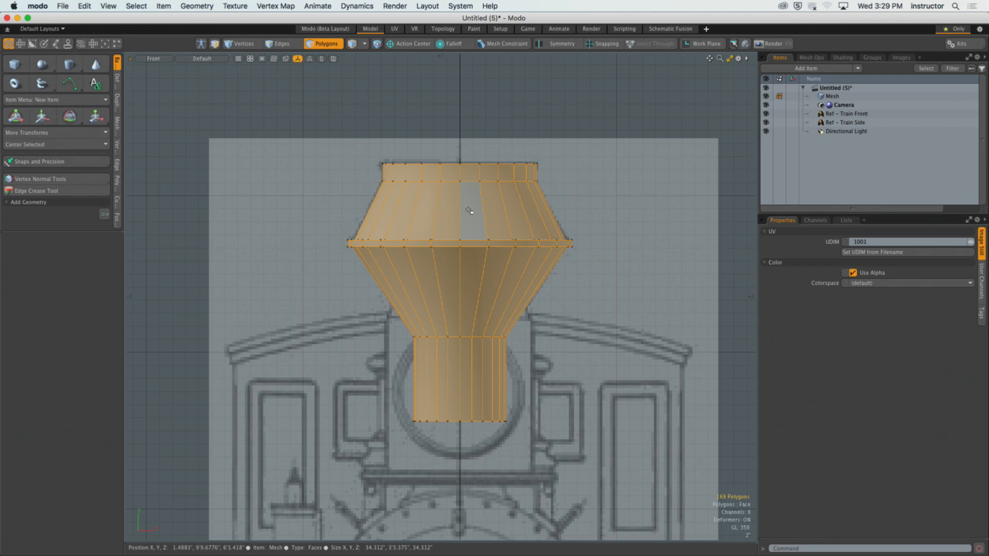
pyautogui.moveTo(509, 141)
pyautogui.keyDown('alt'); pyautogui.keyDown('shift'); pyautogui.mouseDown()
pyautogui.moveTo(475, 142)
pyautogui.moveTo(515, 143)
pyautogui.mouseUp(); pyautogui.keyUp('shift'); pyautogui.keyUp('alt')
pyautogui.click(466, 142)
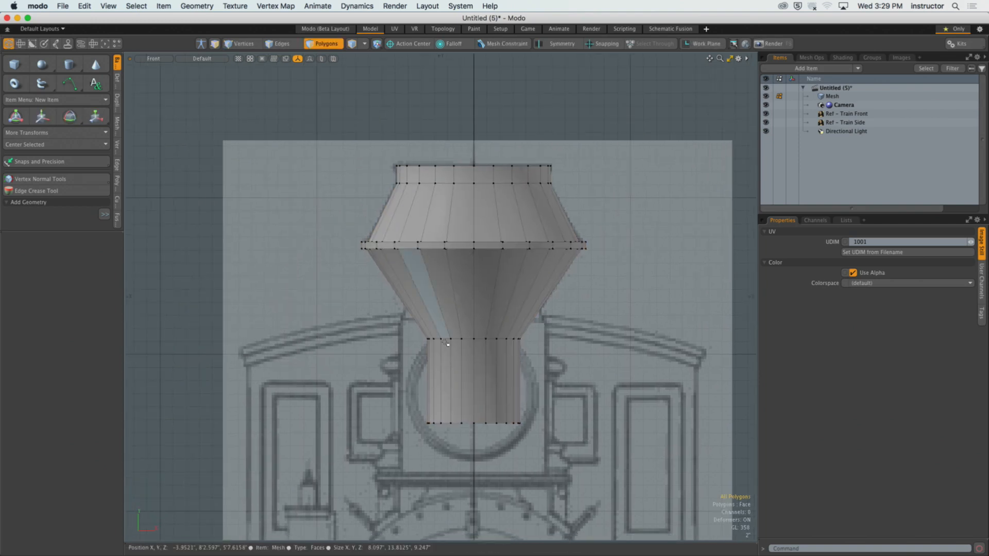
pyautogui.doubleClick(485, 287)
pyautogui.click(645, 290)
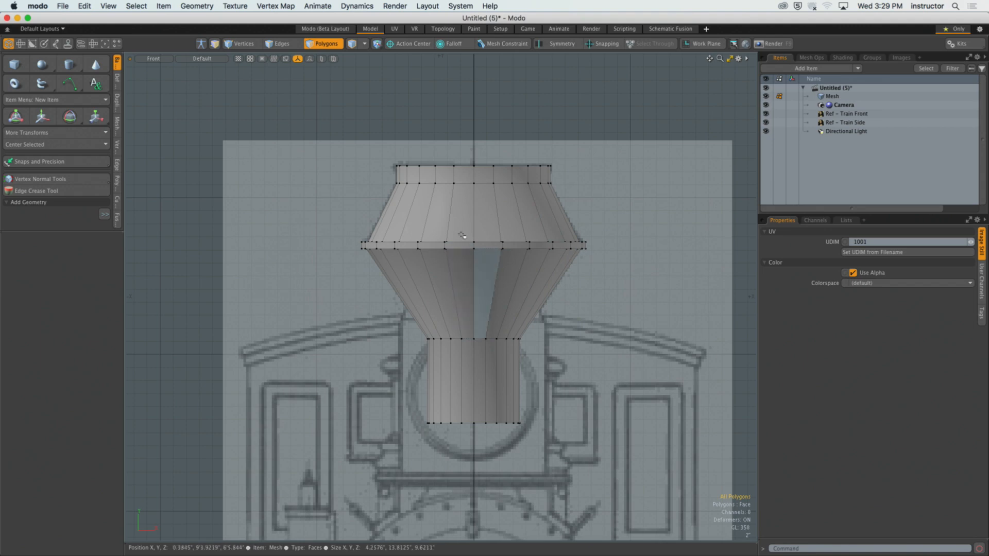
# Enable Overlay Drawing in the Front view's 3D viewport properties.
pyautogui.press('o')
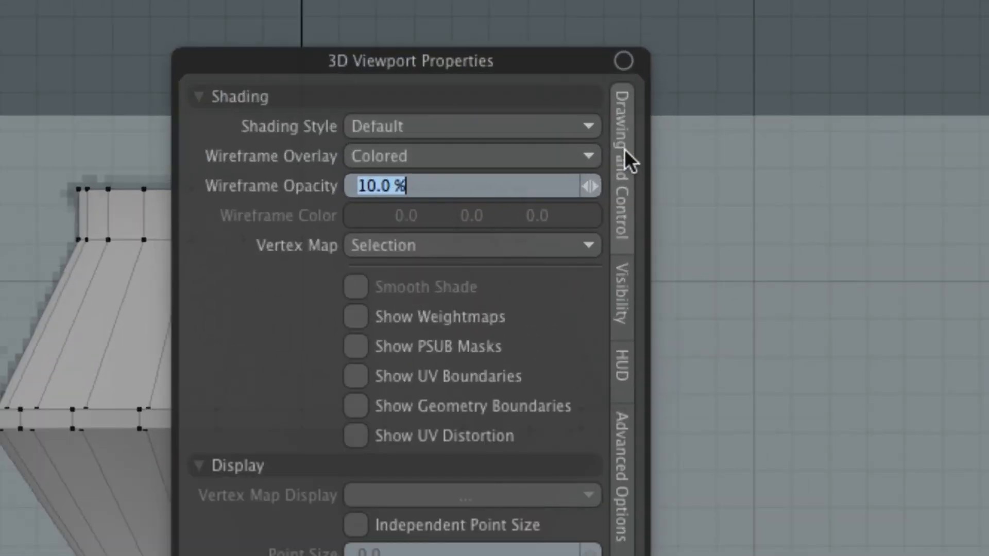
pyautogui.click(585, 150)
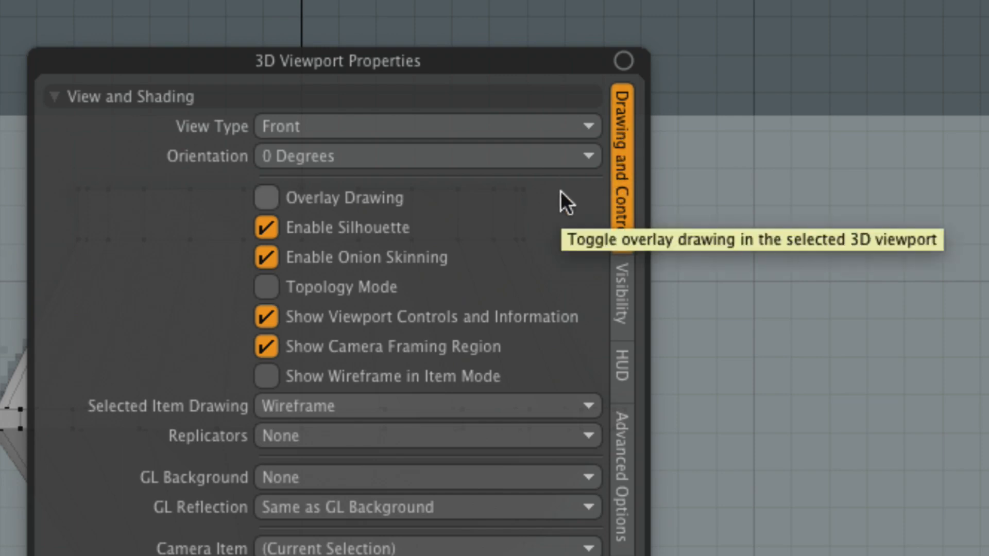
pyautogui.click(336, 198)
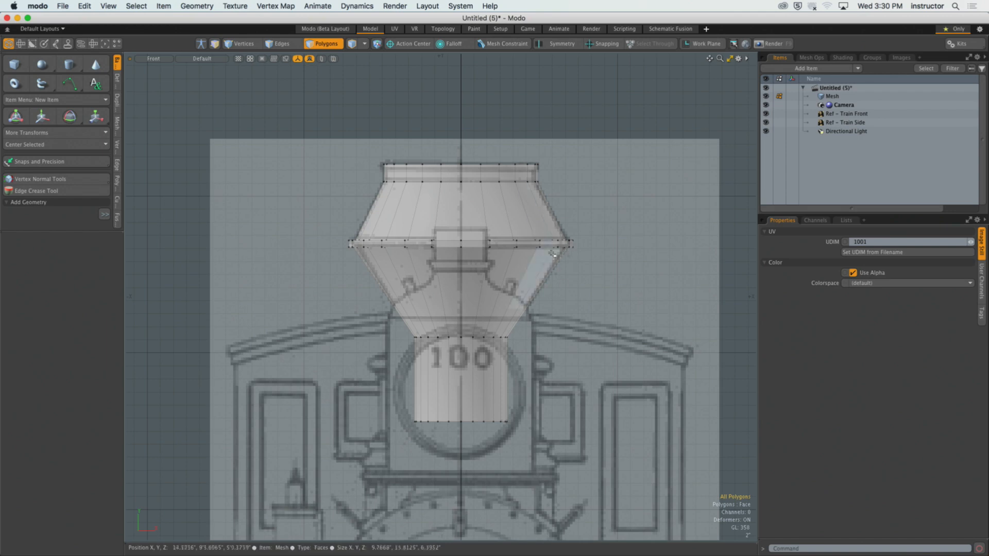
# Reopen the 3D viewport properties, examine the Overlay Drawing and Background Imagery settings, and close them without changes.
pyautogui.press('o')
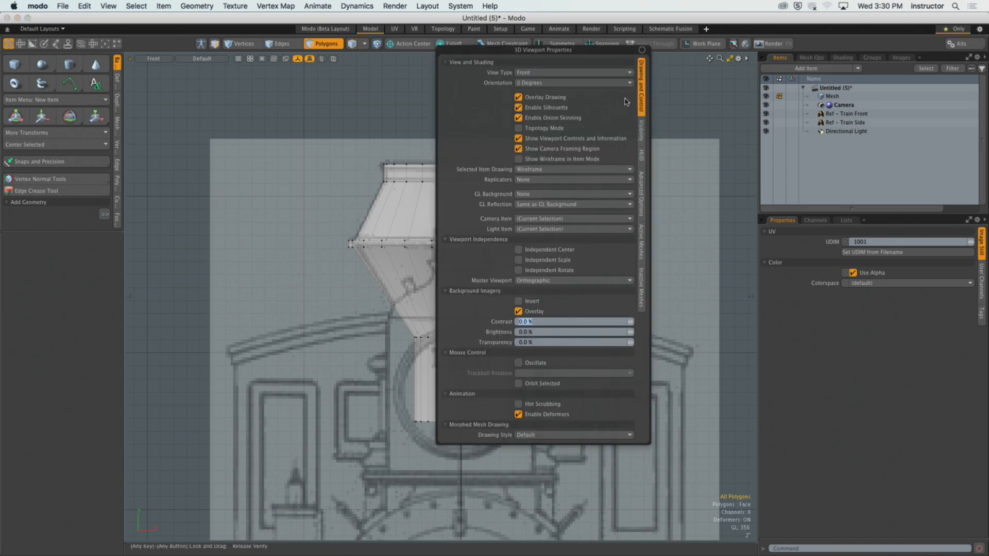
pyautogui.moveTo(595, 52); pyautogui.dragTo(582, 91)
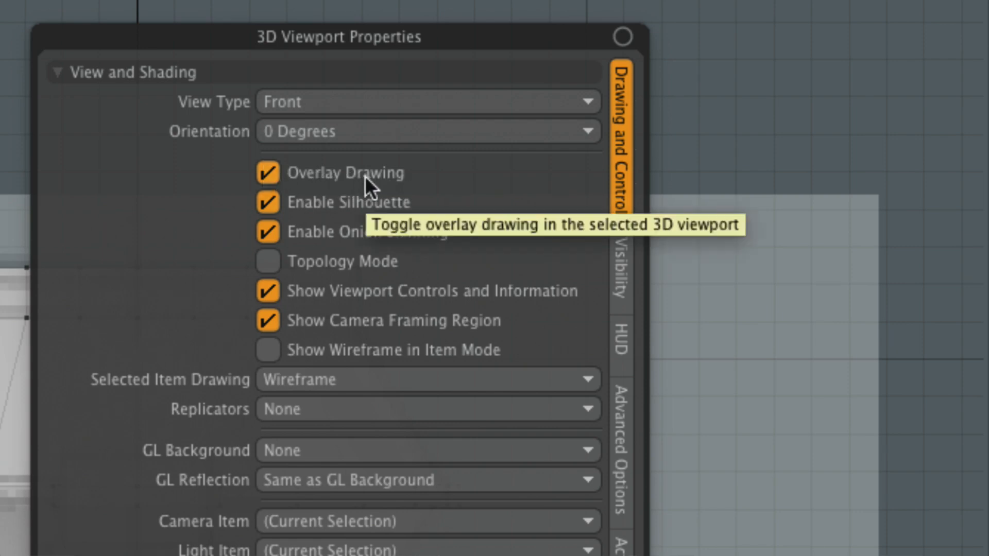
pyautogui.scroll(-10, 438, 531)
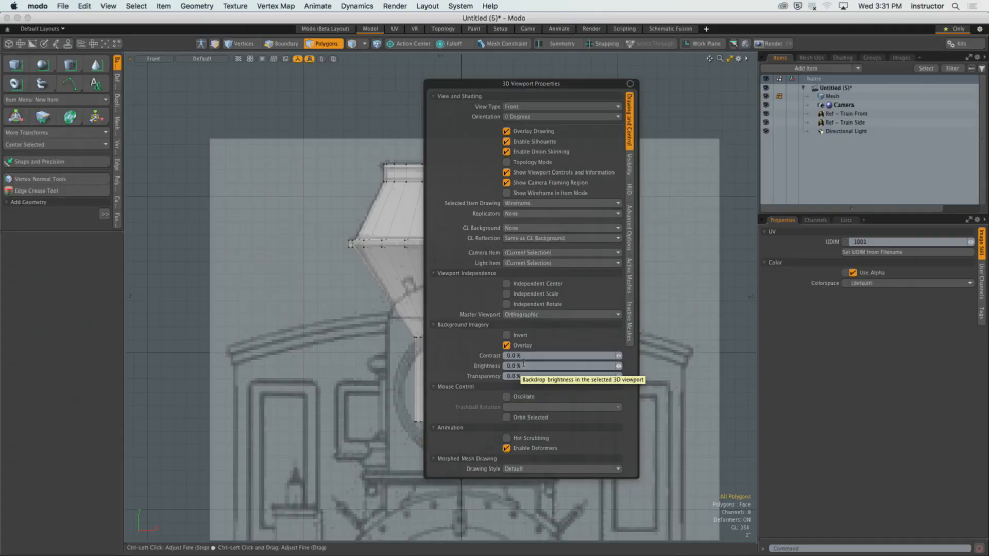
pyautogui.click(705, 309)
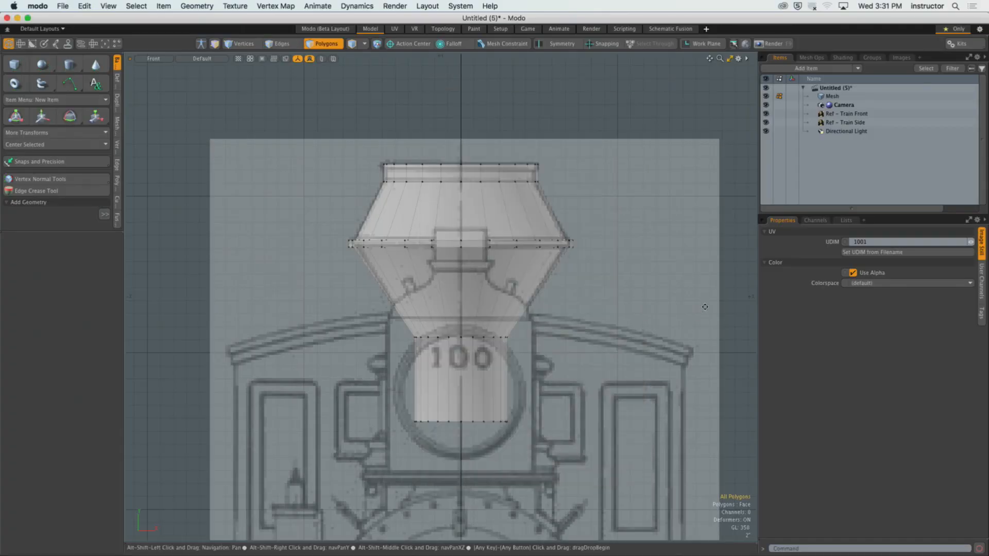
# Examine the smokestack's fit to the overlaid train drawings in the Perspective, Right and Front views.
pyautogui.keyDown('alt'); pyautogui.keyDown('shift'); pyautogui.moveTo(705, 309); pyautogui.dragTo(694, 288); pyautogui.keyUp('shift'); pyautogui.keyUp('alt')
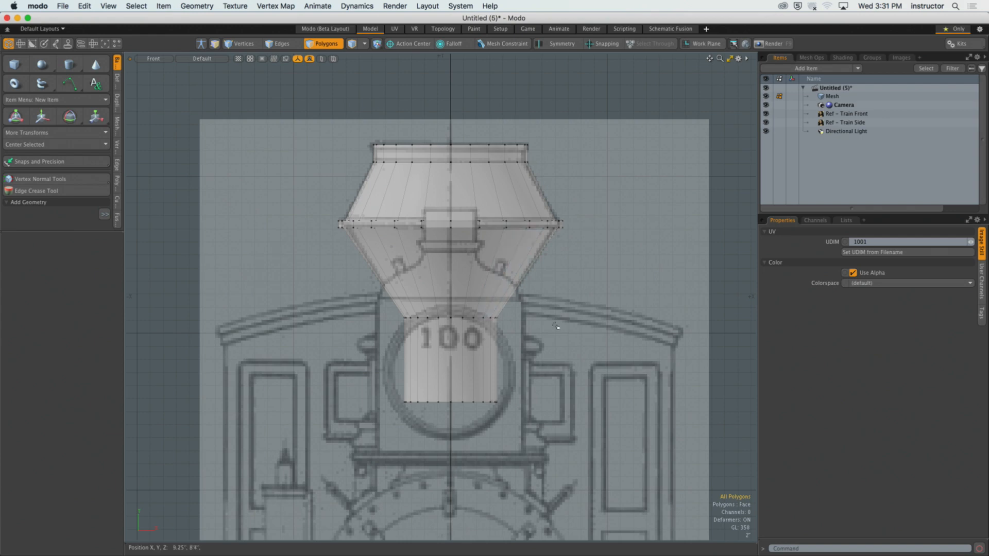
pyautogui.keyDown('alt'); pyautogui.moveTo(557, 326); pyautogui.dragTo(489, 322); pyautogui.keyUp('alt')
pyautogui.keyDown('ctrl'); pyautogui.keyDown('alt'); pyautogui.moveTo(489, 322); pyautogui.dragTo(436, 285); pyautogui.keyUp('alt'); pyautogui.keyUp('ctrl')
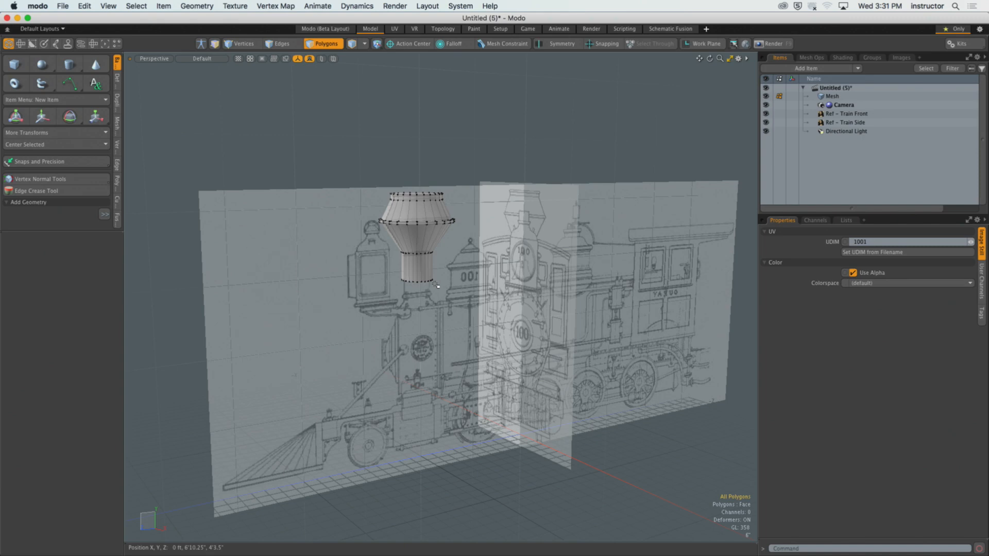
pyautogui.hotkey('ctrl', 'space')
pyautogui.click(457, 263)
pyautogui.keyDown('alt'); pyautogui.keyDown('shift'); pyautogui.moveTo(518, 292); pyautogui.dragTo(478, 245); pyautogui.keyUp('shift'); pyautogui.keyUp('alt')
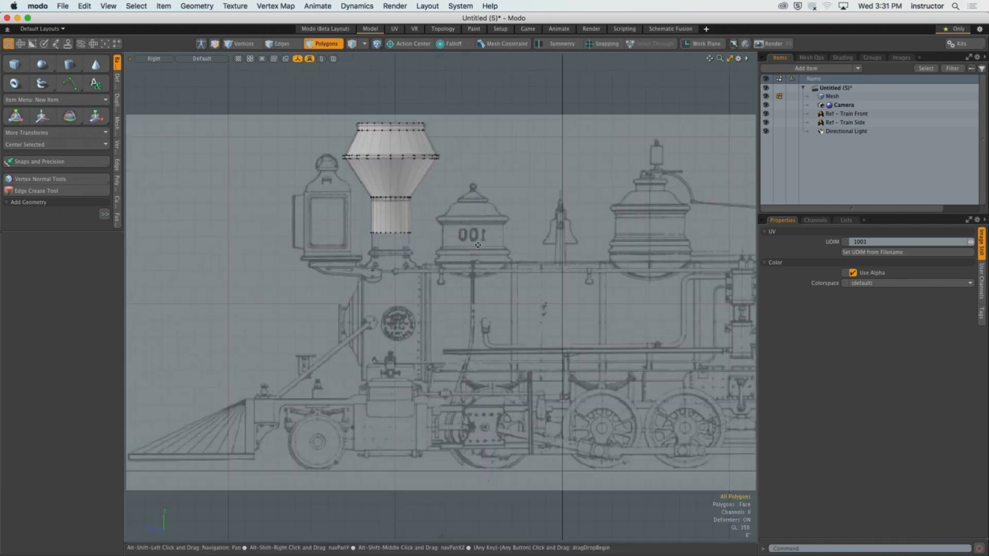
pyautogui.hotkey('ctrl', 'space')
pyautogui.click(438, 223)
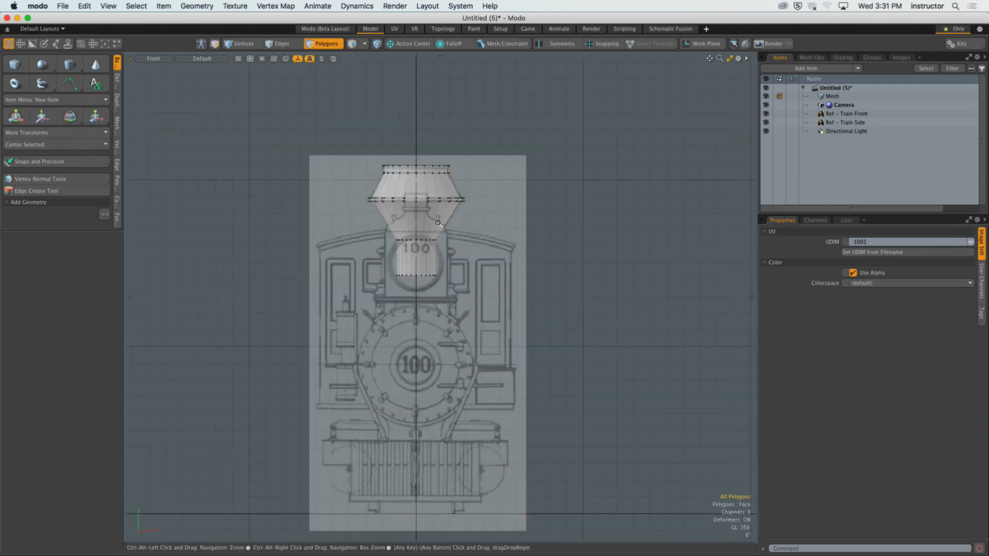
pyautogui.scroll(3, 438, 223)
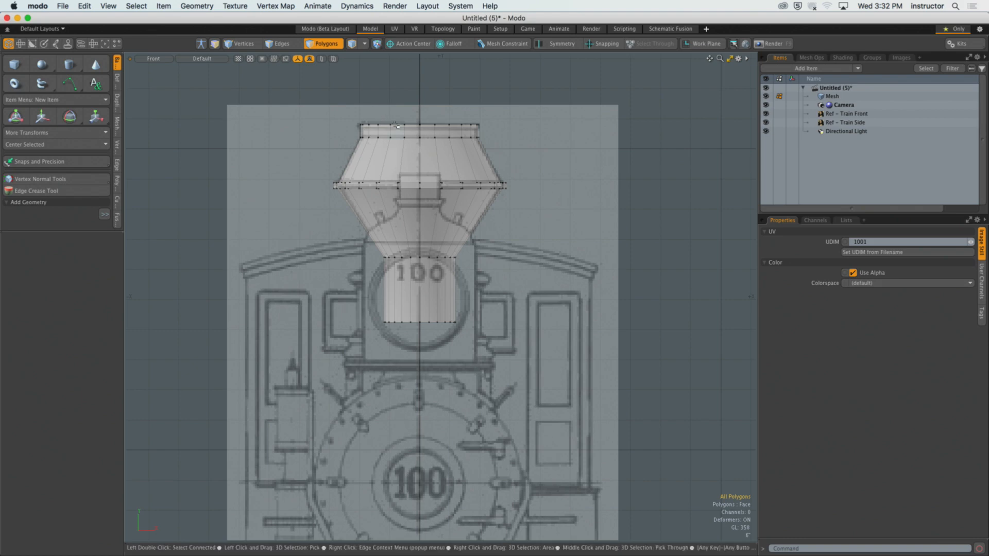
# Turn off Show In Perspective for both the Ref – Train Front and Ref – Train Side backdrops.
pyautogui.hotkey('ctrl', 'space')
pyautogui.click(442, 186)
pyautogui.keyDown('alt'); pyautogui.moveTo(493, 253); pyautogui.dragTo(420, 271); pyautogui.keyUp('alt')
pyautogui.keyDown('alt'); pyautogui.moveTo(420, 271); pyautogui.dragTo(451, 273); pyautogui.keyUp('alt')
pyautogui.keyDown('alt'); pyautogui.keyDown('shift'); pyautogui.moveTo(450, 273); pyautogui.dragTo(414, 261); pyautogui.keyUp('shift'); pyautogui.keyUp('alt')
pyautogui.moveTo(415, 260)
pyautogui.keyDown('alt'); pyautogui.mouseDown()
pyautogui.moveTo(428, 259)
pyautogui.moveTo(416, 262)
pyautogui.mouseUp(); pyautogui.keyUp('alt')
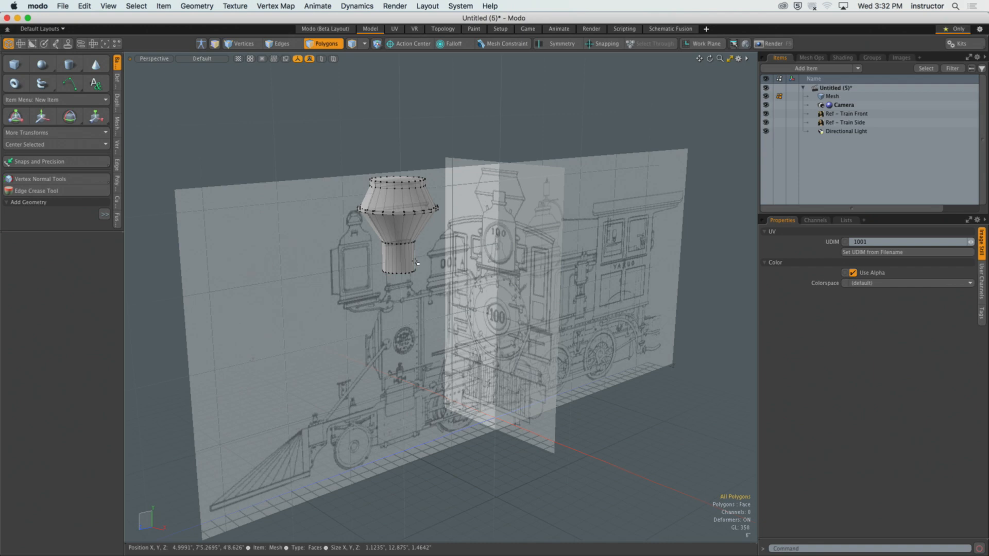
pyautogui.click(907, 123)
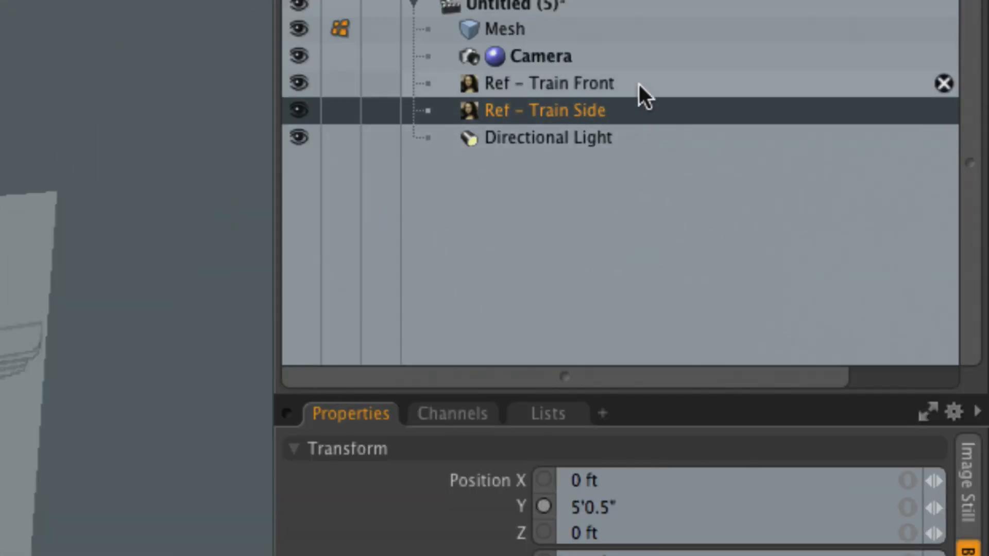
pyautogui.click(826, 107)
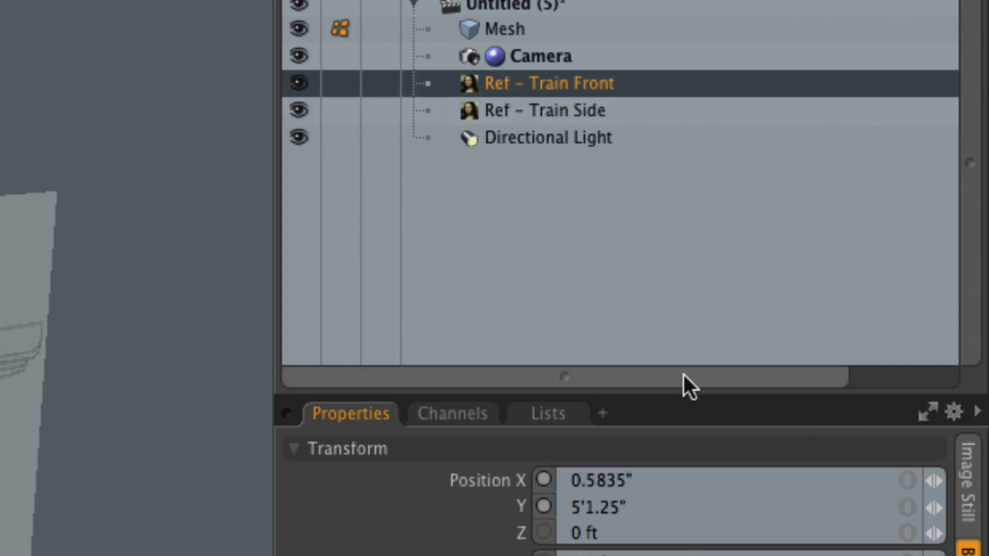
pyautogui.moveTo(683, 389); pyautogui.dragTo(675, 214)
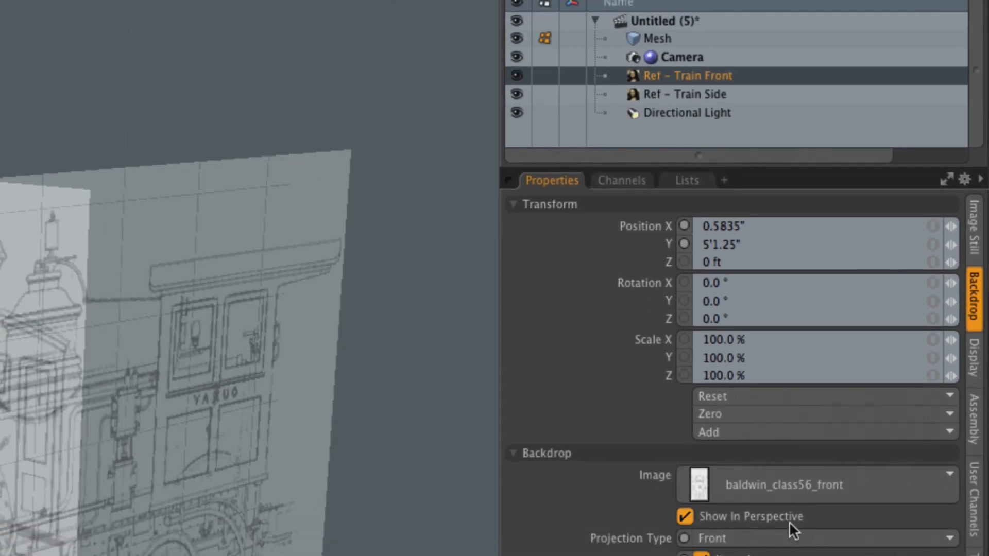
pyautogui.click(738, 518)
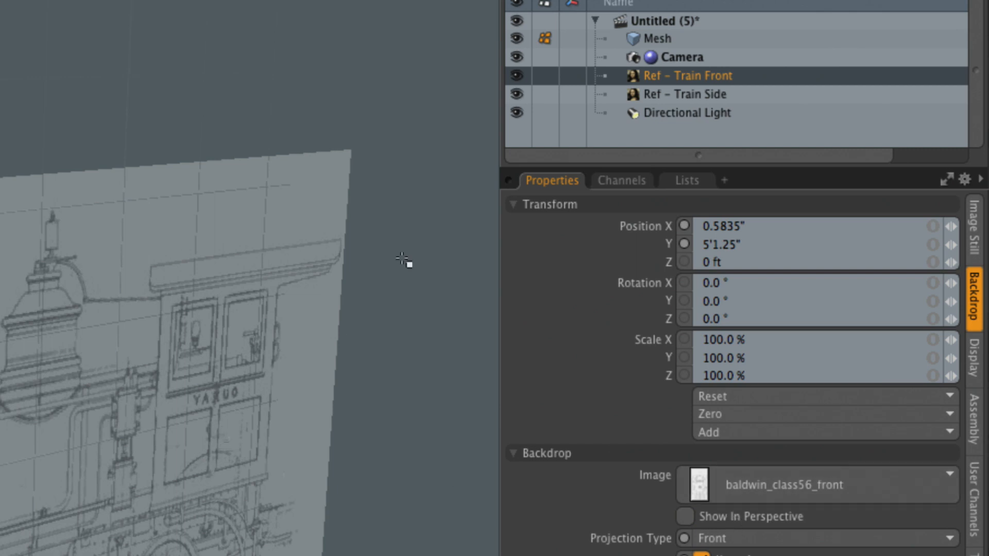
pyautogui.click(676, 93)
pyautogui.click(742, 516)
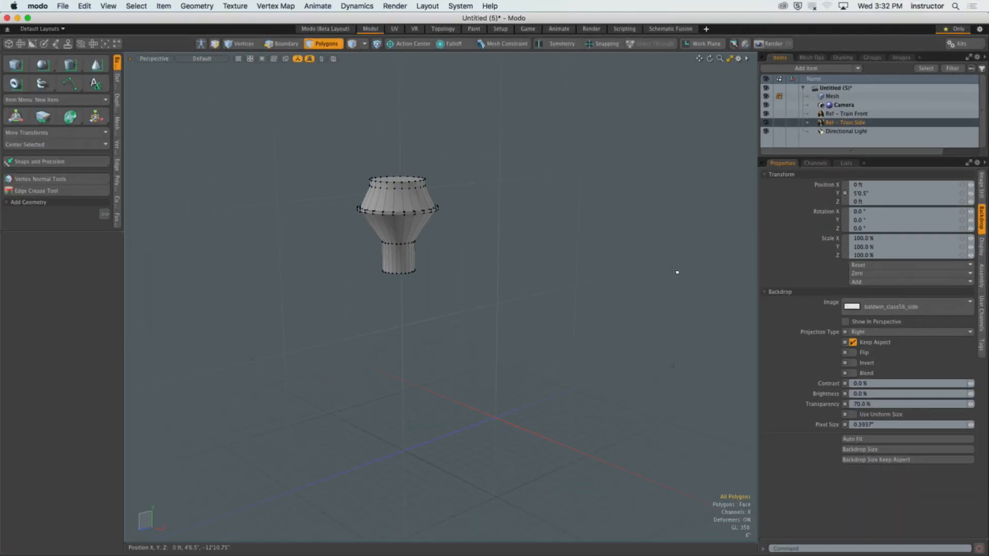
# Check how the smokestack and backdrops display in the Perspective, Front and Right views.
pyautogui.keyDown('alt'); pyautogui.moveTo(208, 434); pyautogui.dragTo(43, 403); pyautogui.keyUp('alt')
pyautogui.keyDown('alt'); pyautogui.moveTo(543, 268); pyautogui.dragTo(581, 287); pyautogui.keyUp('alt')
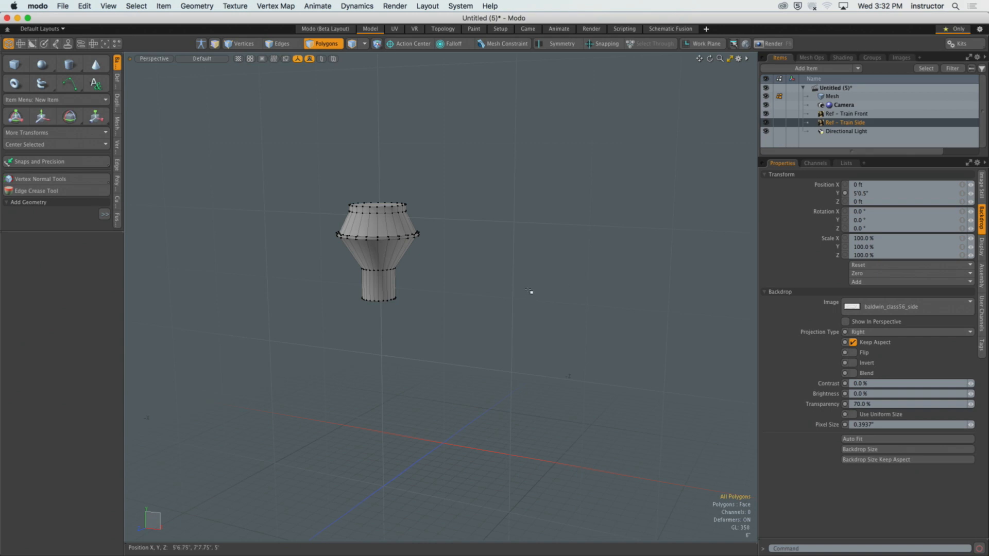
pyautogui.press('ctrl')
pyautogui.hotkey('ctrl', 'space')
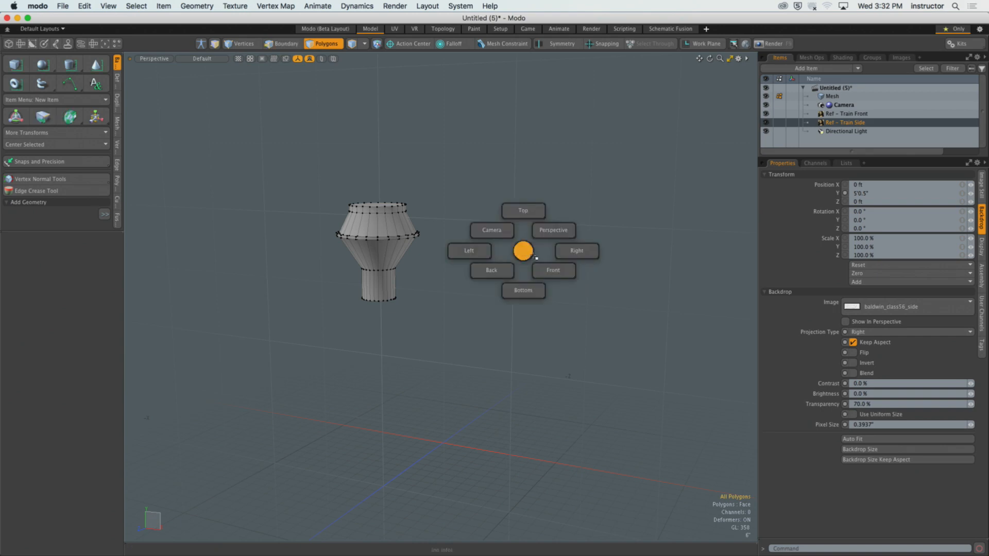
pyautogui.click(554, 271)
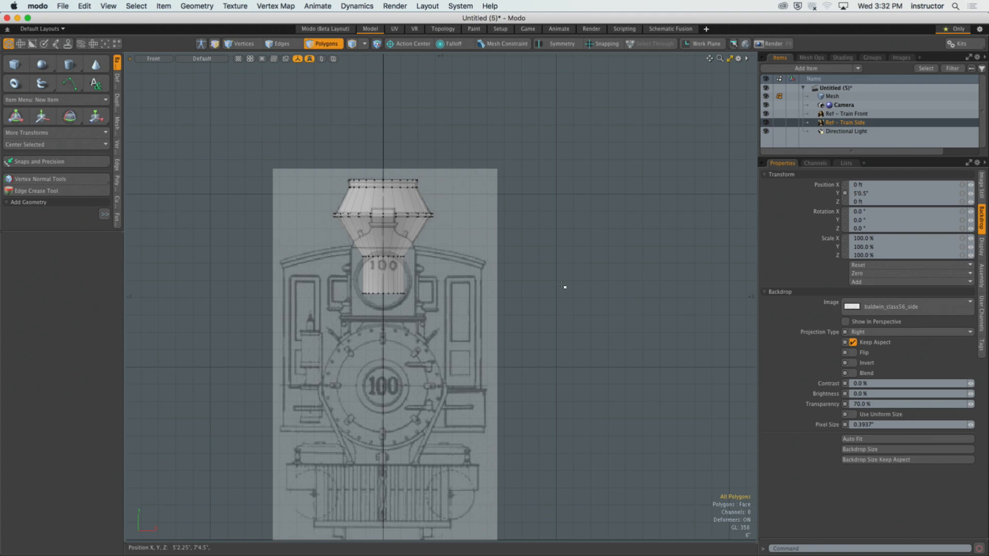
pyautogui.hotkey('ctrl', 'space')
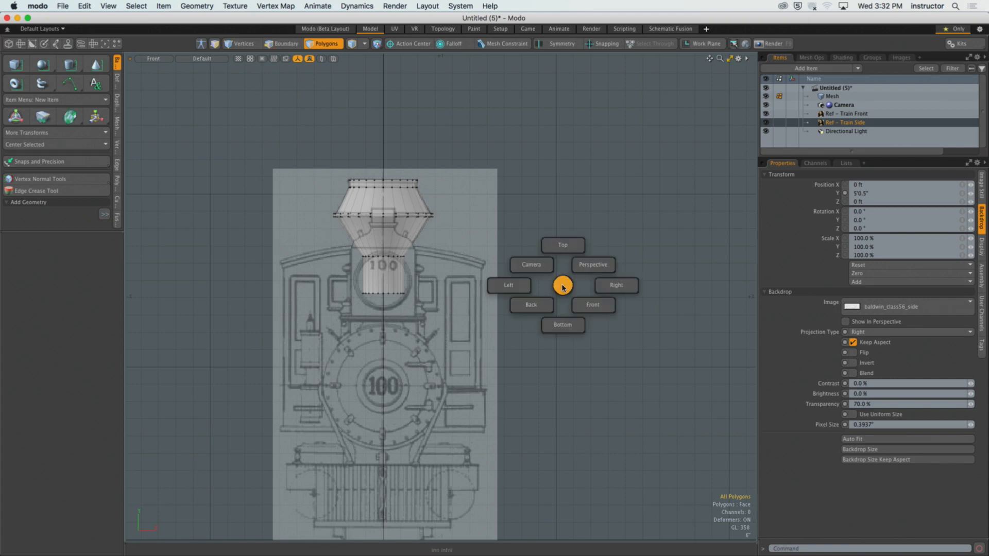
pyautogui.click(643, 292)
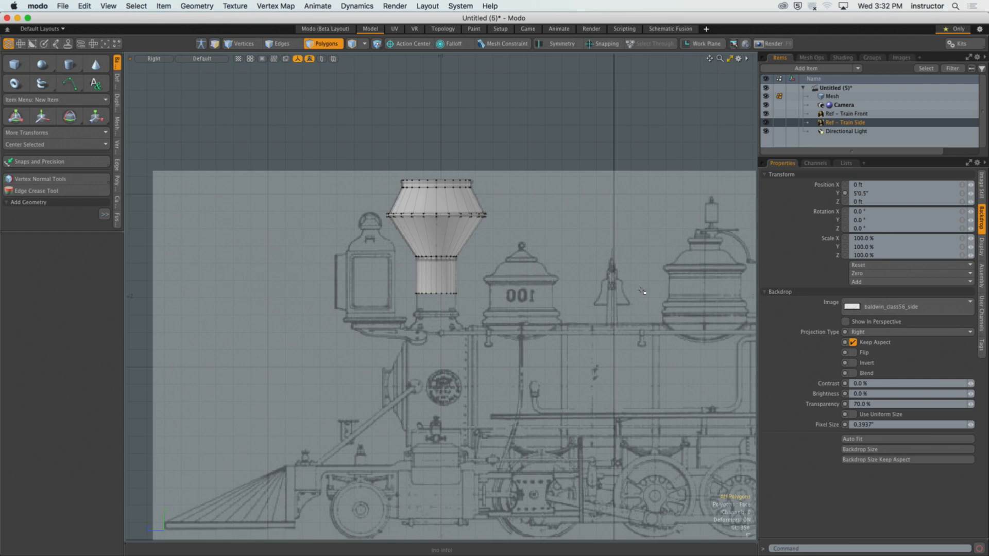
pyautogui.hotkey('ctrl', 'space')
pyautogui.click(669, 270)
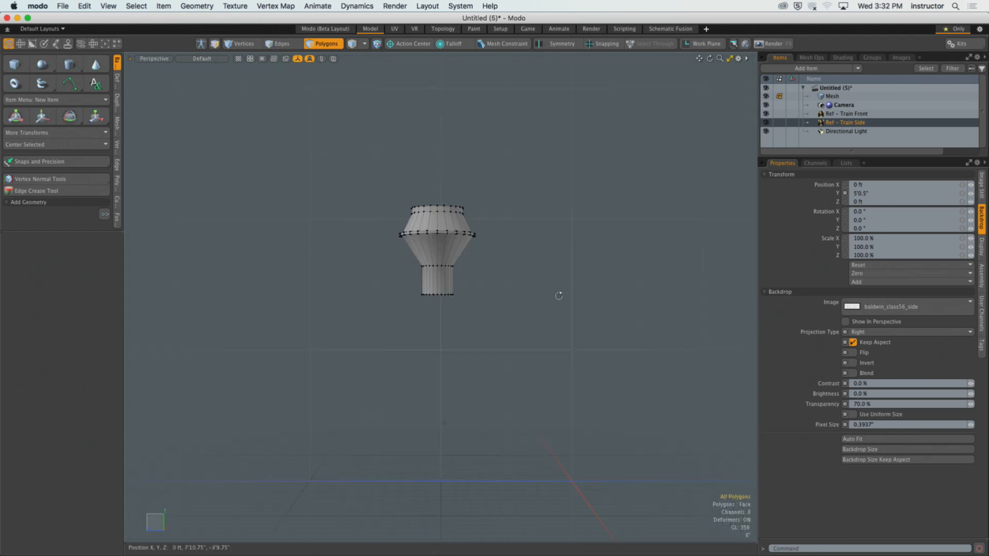
pyautogui.keyDown('alt'); pyautogui.moveTo(558, 293); pyautogui.dragTo(594, 294); pyautogui.keyUp('alt')
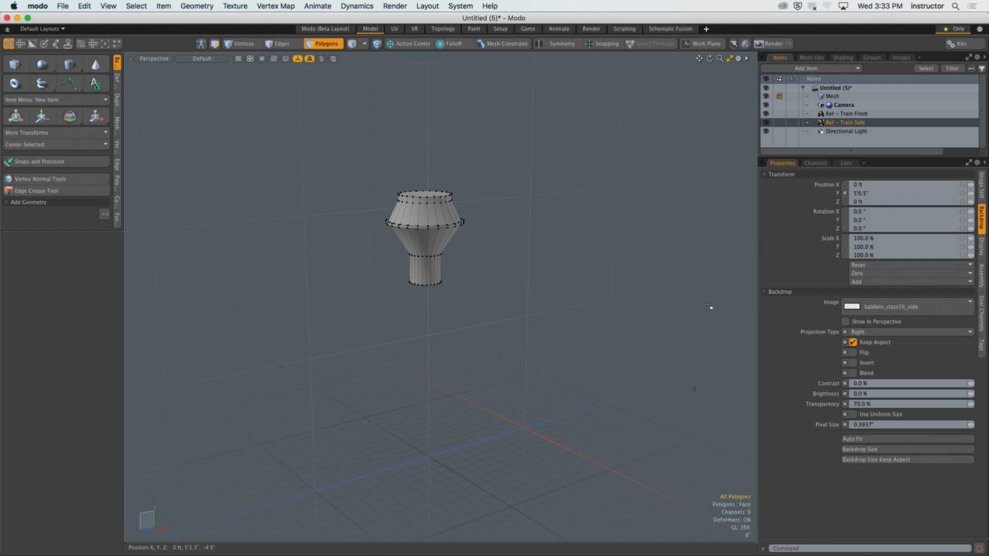
# Turn on Show In Perspective for the Ref – Train Side and Ref – Train Front backdrops.
pyautogui.click(845, 322)
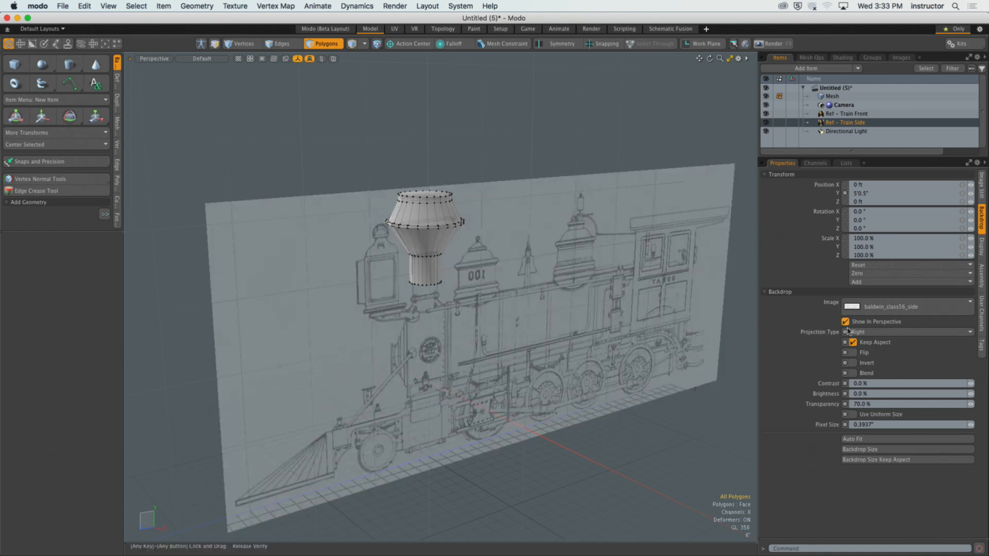
pyautogui.click(846, 114)
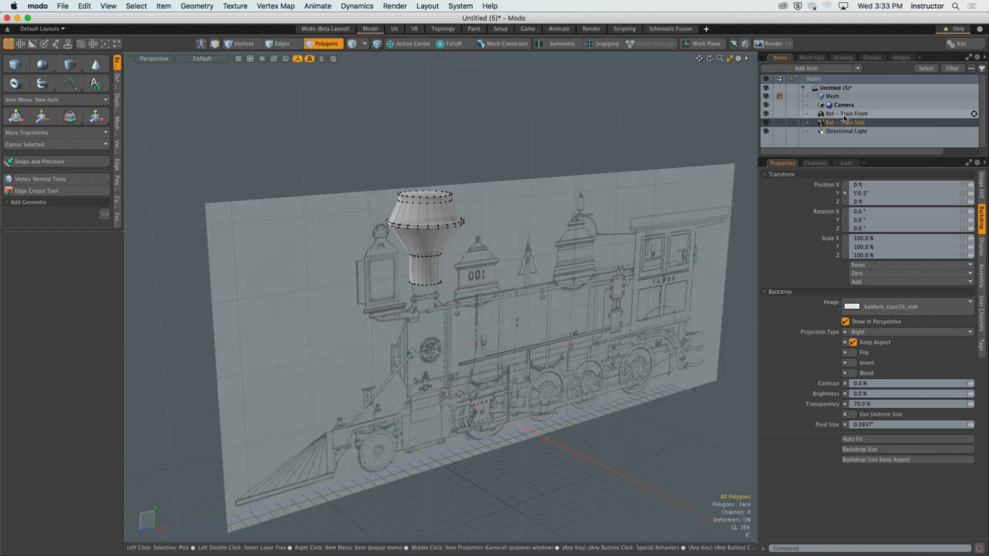
pyautogui.click(846, 321)
pyautogui.keyDown('alt'); pyautogui.moveTo(721, 370); pyautogui.dragTo(660, 370); pyautogui.keyUp('alt')
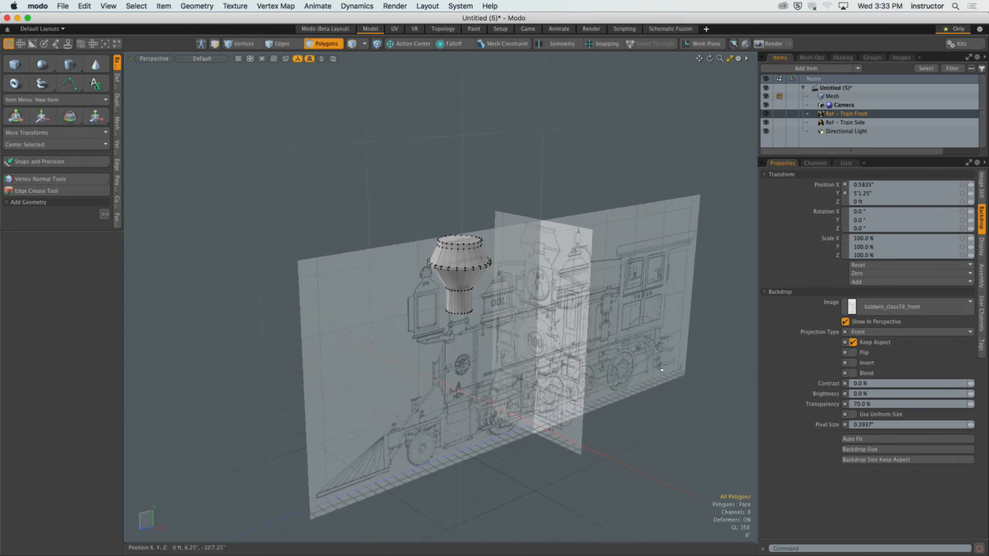
# Select the side backdrop and then the front backdrop as items in the 3D scene.
pyautogui.press('5')
pyautogui.click(642, 269)
pyautogui.keyDown('alt'); pyautogui.moveTo(642, 268); pyautogui.dragTo(611, 293); pyautogui.keyUp('alt')
pyautogui.scroll(-2, 641, 268)
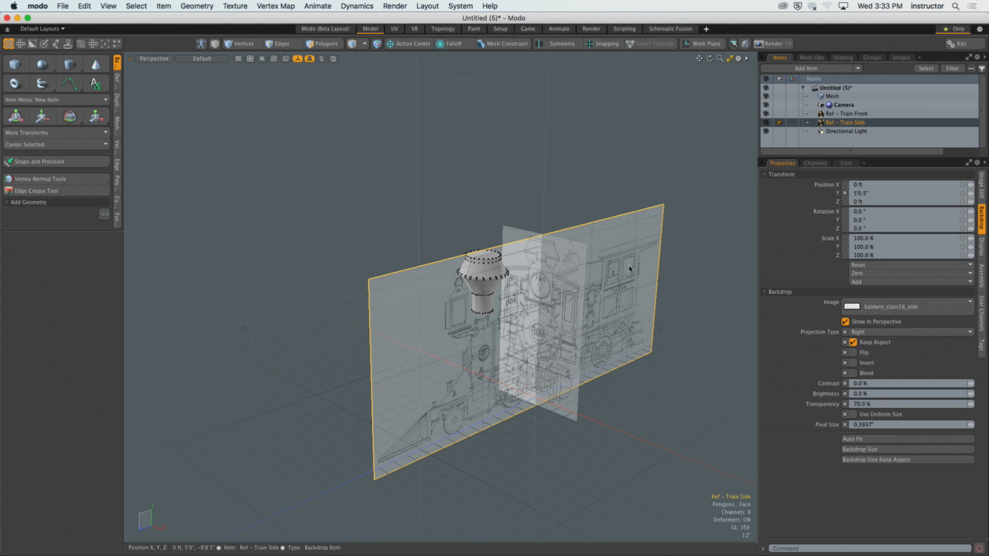
pyautogui.click(572, 257)
pyautogui.keyDown('alt'); pyautogui.moveTo(572, 257); pyautogui.dragTo(565, 238); pyautogui.keyUp('alt')
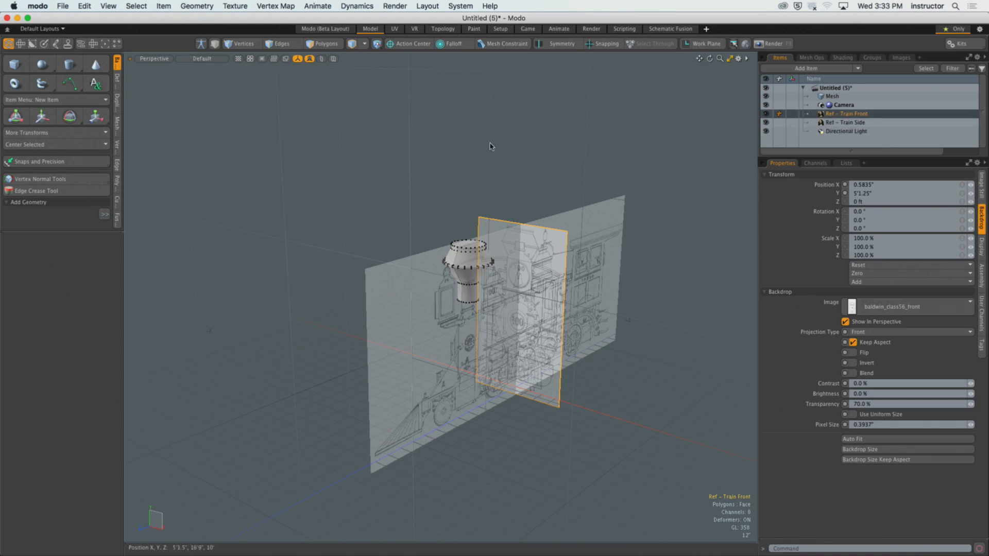
# Compare the selected front backdrop's placement around the smokestack in the Front and Perspective views.
pyautogui.hotkey('ctrl', 'space')
pyautogui.click(489, 189)
pyautogui.keyDown('alt'); pyautogui.moveTo(478, 286); pyautogui.dragTo(473, 244); pyautogui.keyUp('alt')
pyautogui.keyDown('alt'); pyautogui.keyDown('shift'); pyautogui.moveTo(473, 244); pyautogui.dragTo(259, 309); pyautogui.keyUp('shift'); pyautogui.keyUp('alt')
pyautogui.keyDown('alt'); pyautogui.keyDown('shift'); pyautogui.moveTo(226, 434); pyautogui.dragTo(271, 388); pyautogui.keyUp('shift'); pyautogui.keyUp('alt')
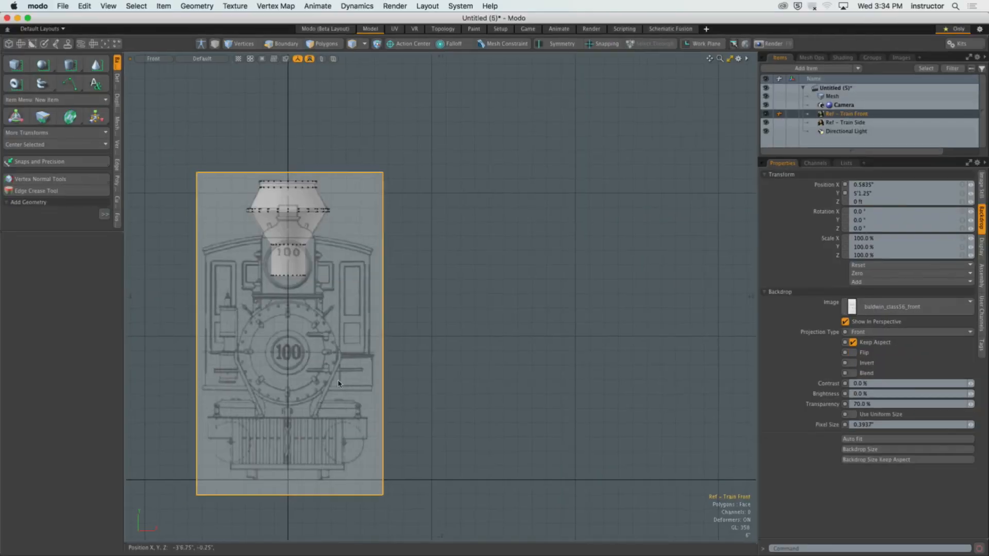
pyautogui.press('.')
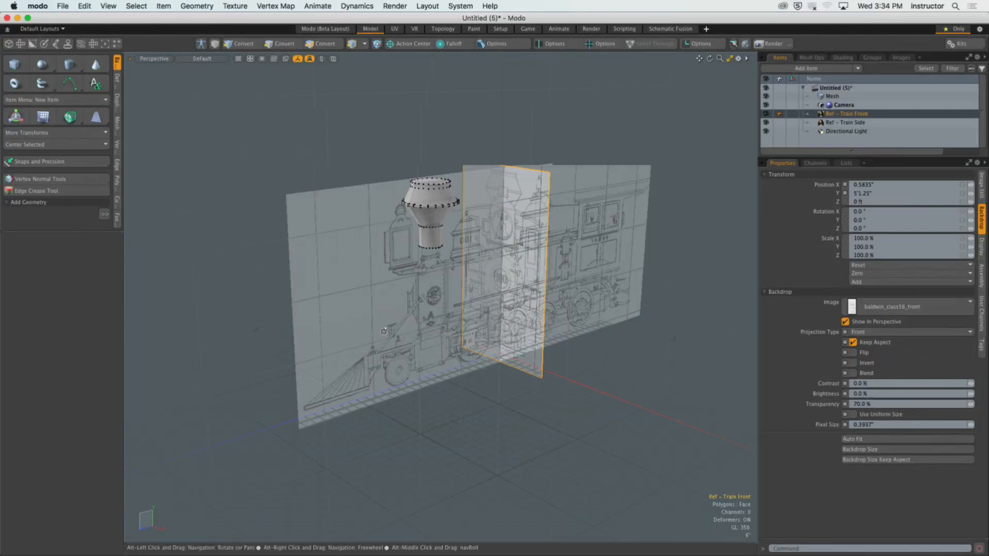
pyautogui.scroll(-3, 375, 376)
pyautogui.keyDown('alt'); pyautogui.moveTo(375, 377); pyautogui.dragTo(419, 388); pyautogui.keyUp('alt')
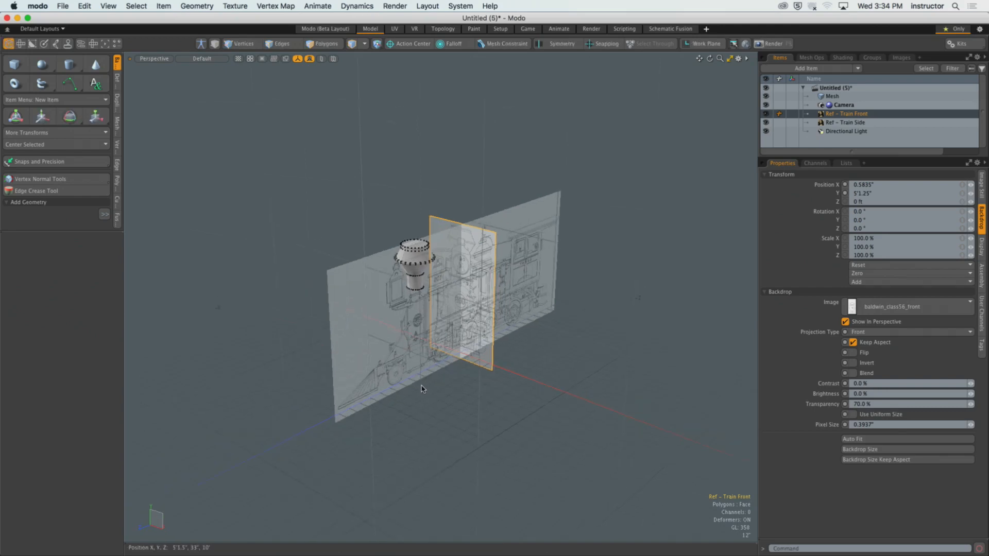
# Move the front backdrop back along the Z axis, well behind the smokestack, and deselect it.
pyautogui.press('y')
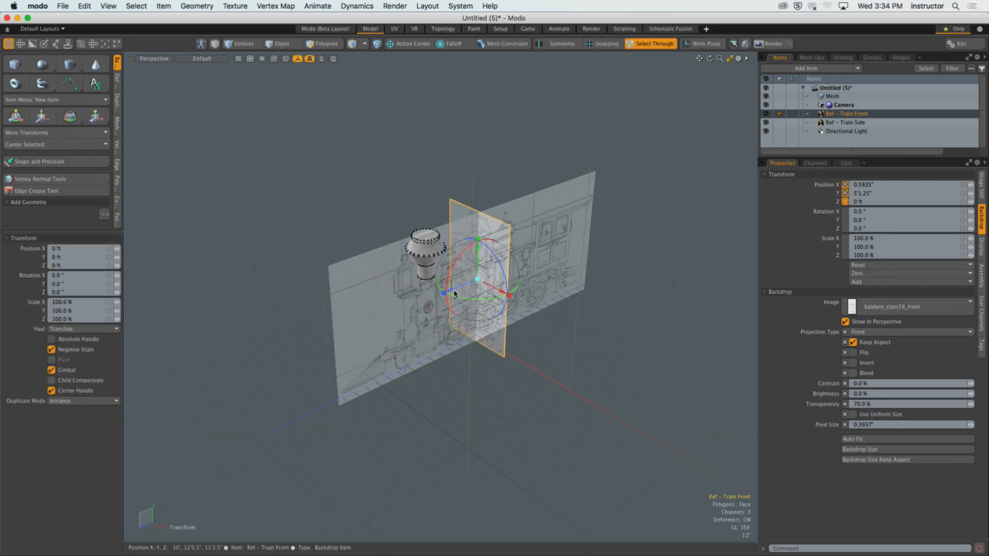
pyautogui.moveTo(432, 306); pyautogui.dragTo(504, 250)
pyautogui.scroll(-3, 655, 209)
pyautogui.press('q')
pyautogui.click(547, 240)
# Examine the smokestack against the drawings in the Front and Right views, and return to Perspective.
pyautogui.hotkey('ctrl', 'space')
pyautogui.click(512, 261)
pyautogui.keyDown('ctrl'); pyautogui.keyDown('alt'); pyautogui.moveTo(295, 315); pyautogui.dragTo(475, 360); pyautogui.keyUp('alt'); pyautogui.keyUp('ctrl')
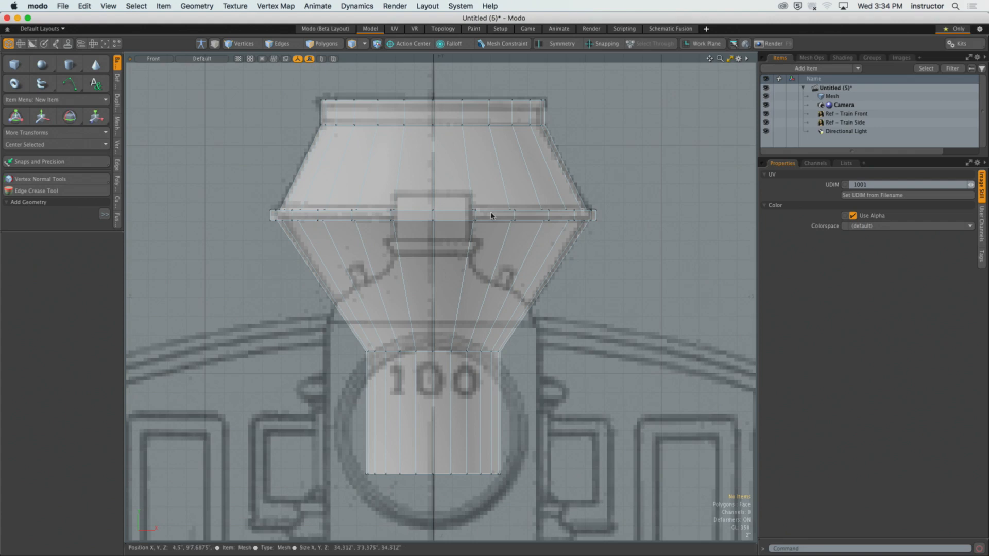
pyautogui.hotkey('ctrl', 'space')
pyautogui.click(557, 181)
pyautogui.keyDown('ctrl'); pyautogui.keyDown('alt'); pyautogui.moveTo(554, 257); pyautogui.dragTo(377, 311); pyautogui.keyUp('alt'); pyautogui.keyUp('ctrl')
pyautogui.hotkey('ctrl', 'space')
pyautogui.click(432, 311)
pyautogui.keyDown('alt'); pyautogui.keyDown('shift'); pyautogui.moveTo(408, 263); pyautogui.dragTo(363, 337); pyautogui.keyUp('shift'); pyautogui.keyUp('alt')
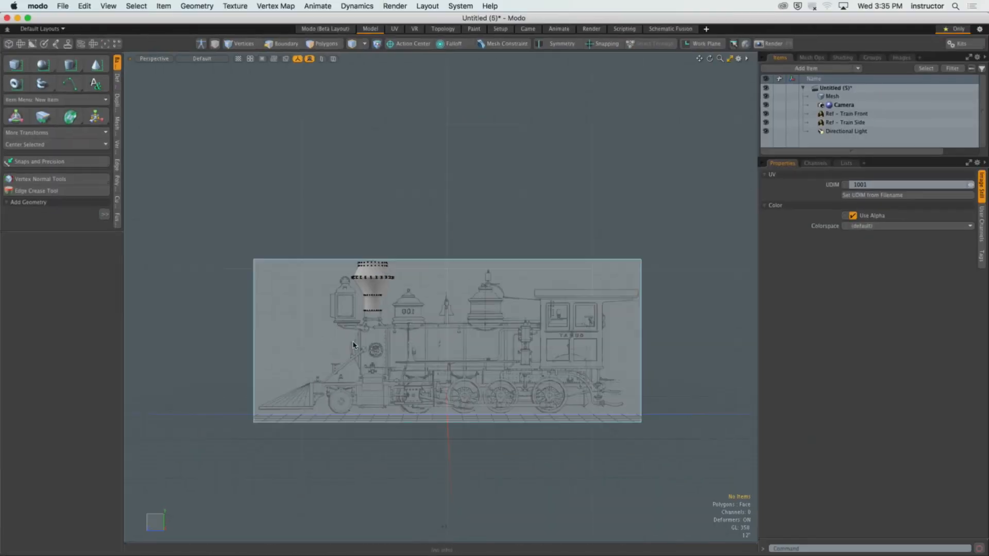
# Move the side backdrop along the X axis, well away from the smokestack, and deselect it.
pyautogui.keyDown('alt'); pyautogui.moveTo(354, 342); pyautogui.dragTo(407, 388); pyautogui.keyUp('alt')
pyautogui.click(425, 364)
pyautogui.press('y')
pyautogui.moveTo(473, 348); pyautogui.dragTo(194, 237)
pyautogui.press('space')
pyautogui.click(507, 267)
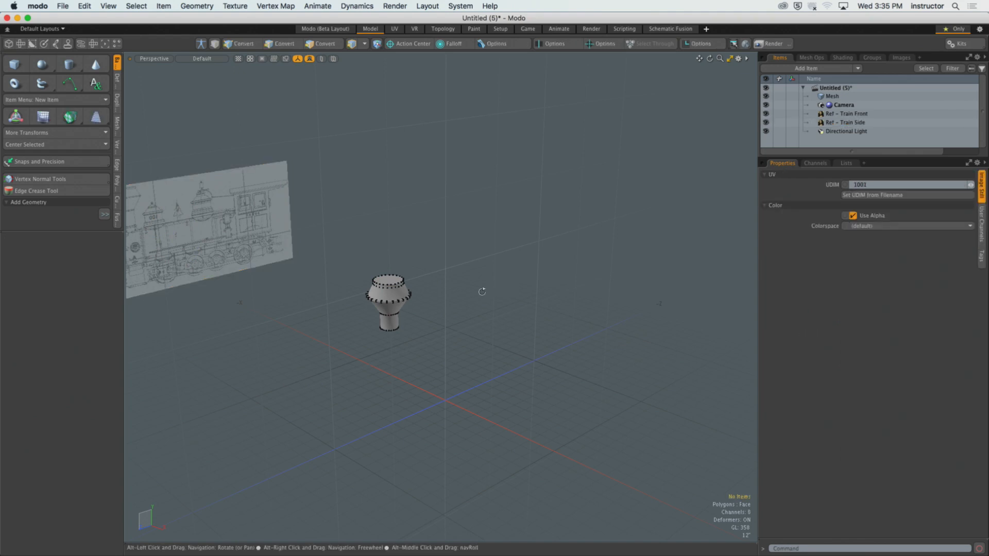
# Examine the smokestack with the relocated backdrops in the Perspective, Front and side views.
pyautogui.moveTo(482, 292)
pyautogui.keyDown('alt'); pyautogui.mouseDown()
pyautogui.moveTo(360, 271)
pyautogui.moveTo(512, 287)
pyautogui.moveTo(496, 311)
pyautogui.moveTo(499, 371)
pyautogui.moveTo(526, 311)
pyautogui.moveTo(426, 280)
pyautogui.moveTo(568, 301)
pyautogui.moveTo(477, 298)
pyautogui.mouseUp(); pyautogui.keyUp('alt')
pyautogui.keyDown('alt'); pyautogui.moveTo(322, 267); pyautogui.dragTo(538, 262); pyautogui.keyUp('alt')
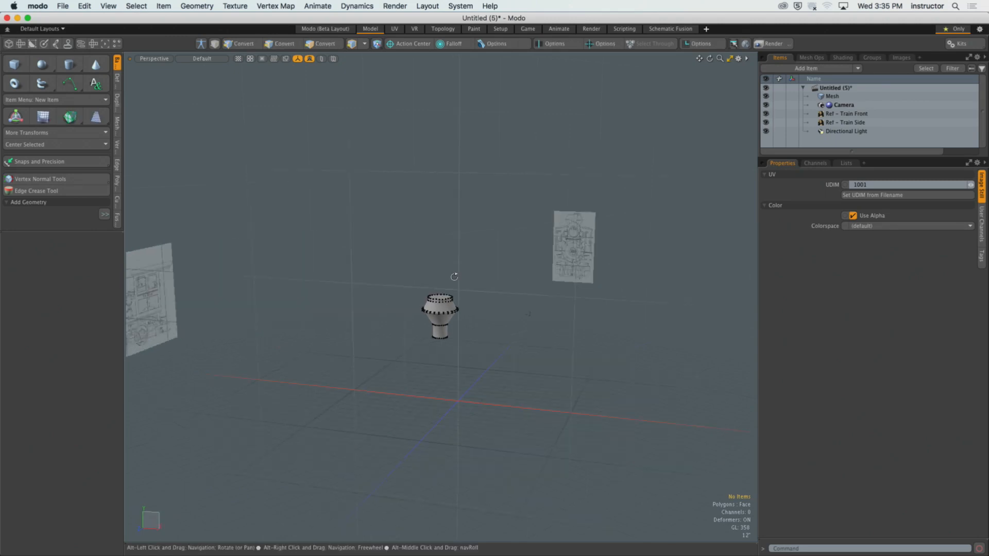
pyautogui.moveTo(435, 265)
pyautogui.keyDown('alt'); pyautogui.mouseDown()
pyautogui.moveTo(405, 268)
pyautogui.moveTo(432, 276)
pyautogui.mouseUp(); pyautogui.keyUp('alt')
pyautogui.hotkey('ctrl', 'space')
pyautogui.click(488, 280)
pyautogui.keyDown('ctrl'); pyautogui.keyDown('alt'); pyautogui.moveTo(334, 290); pyautogui.dragTo(390, 308); pyautogui.keyUp('alt'); pyautogui.keyUp('ctrl')
pyautogui.hotkey('ctrl', 'space')
pyautogui.click(436, 327)
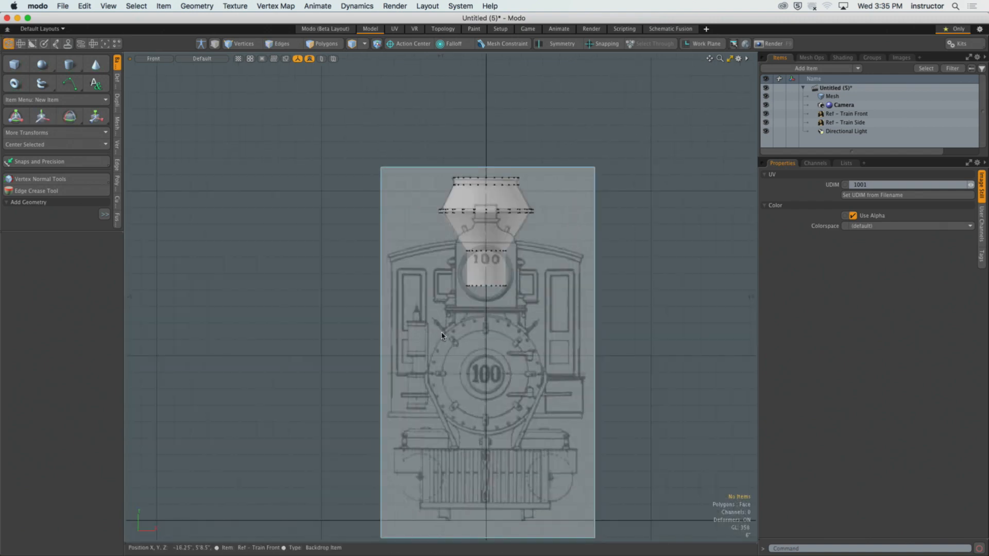
pyautogui.hotkey('ctrl', 'space')
pyautogui.click(468, 310)
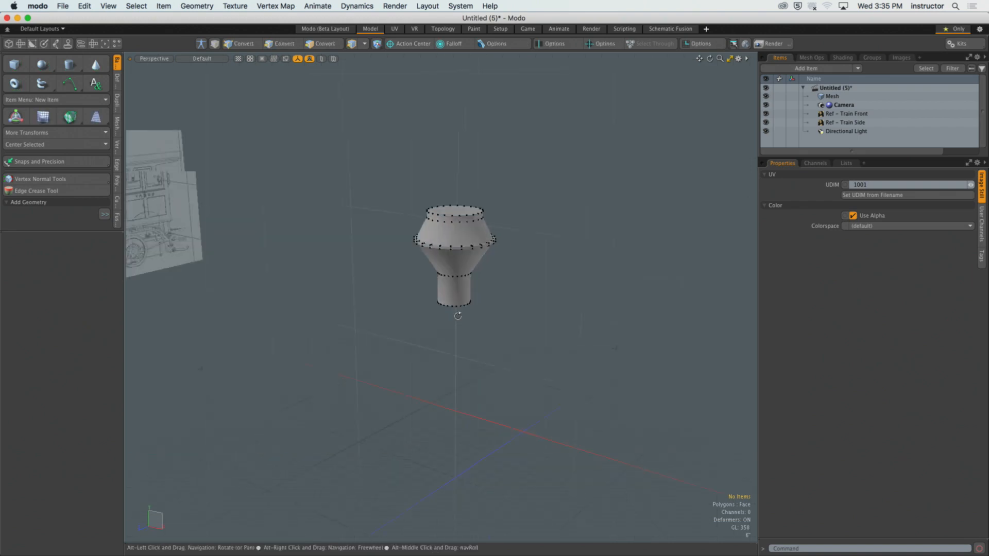
pyautogui.keyDown('alt'); pyautogui.moveTo(464, 332); pyautogui.dragTo(476, 336); pyautogui.keyUp('alt')
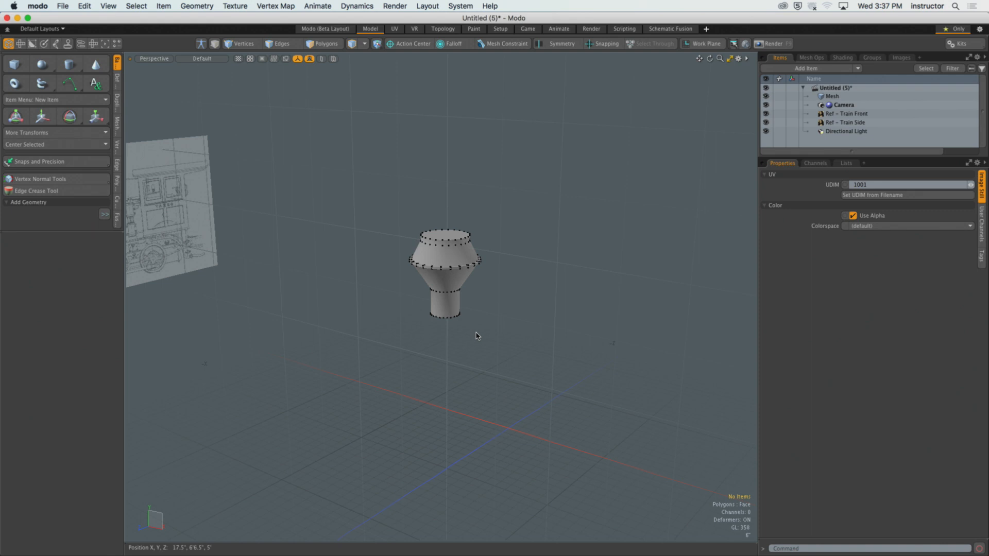
# Bevel the smokestack's top polygon inward to form a rim, and bevel it again with a -13.25" shift to hollow the opening.
pyautogui.press('3')
pyautogui.click(453, 278)
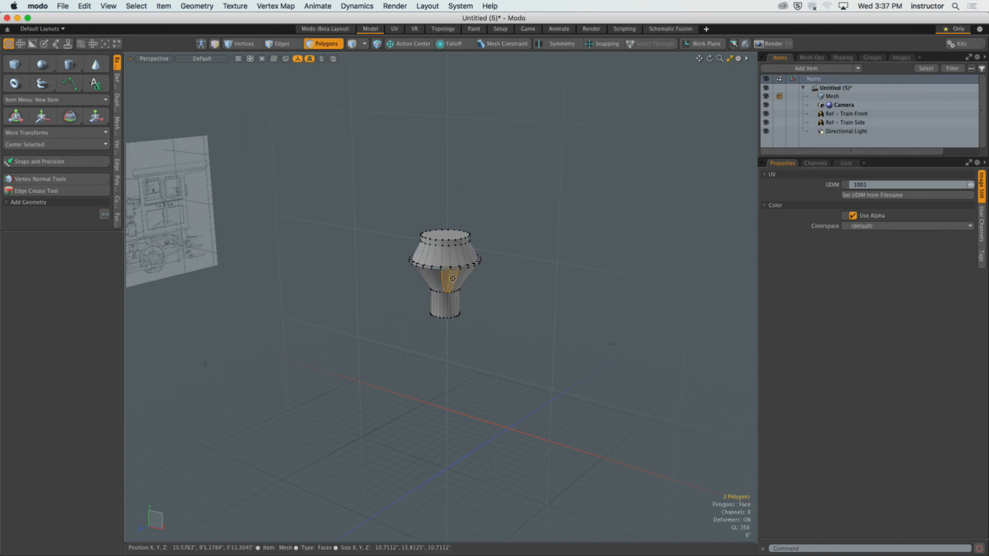
pyautogui.keyDown('alt'); pyautogui.moveTo(452, 278); pyautogui.dragTo(493, 312); pyautogui.keyUp('alt')
pyautogui.scroll(10, 502, 309)
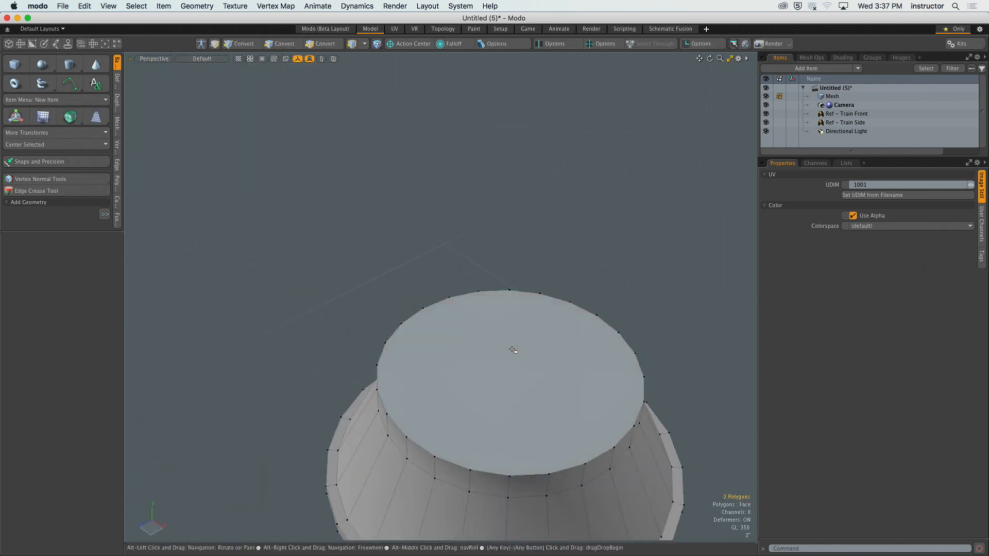
pyautogui.click(513, 350)
pyautogui.keyDown('alt'); pyautogui.keyDown('shift'); pyautogui.moveTo(513, 350); pyautogui.dragTo(538, 348); pyautogui.keyUp('shift'); pyautogui.keyUp('alt')
pyautogui.press('b')
pyautogui.click(503, 336)
pyautogui.keyDown('shift'); pyautogui.click(451, 278); pyautogui.keyUp('shift')
pyautogui.moveTo(501, 300); pyautogui.dragTo(495, 409)
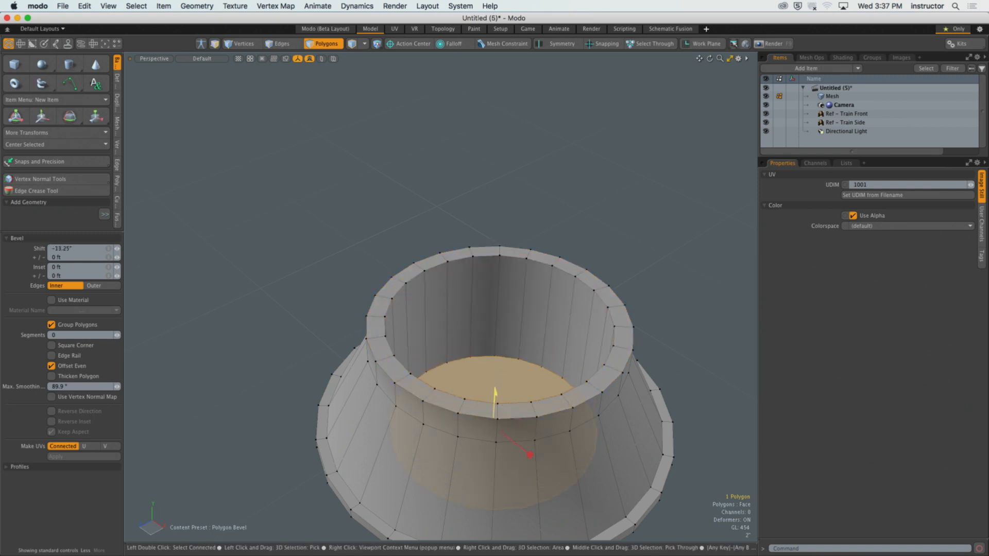
pyautogui.press('q')
pyautogui.click(549, 249)
# Bevel the inner and outer edge loops of the smokestack's top rim with a 0.31" inset.
pyautogui.scroll(-3, 547, 251)
pyautogui.press('2')
pyautogui.doubleClick(522, 367)
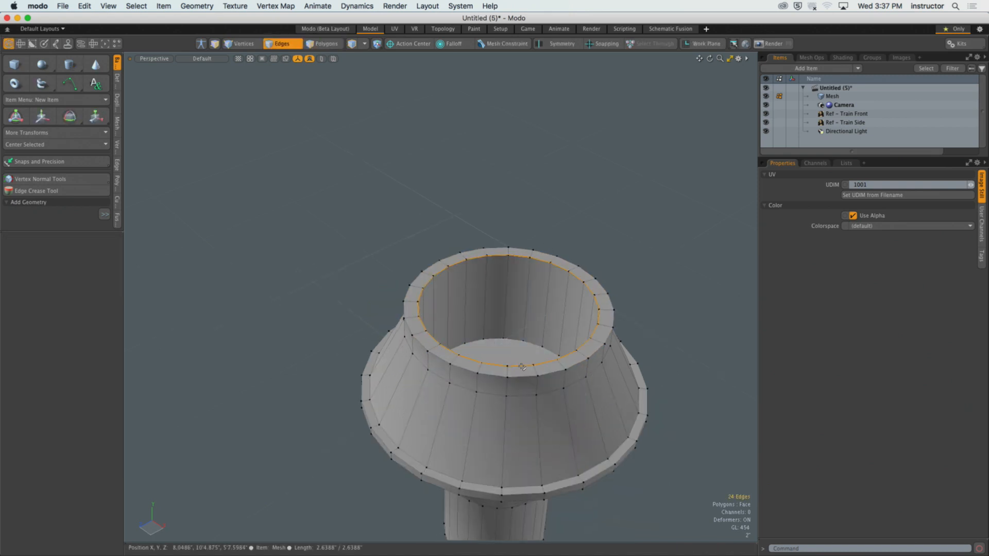
pyautogui.keyDown('shift'); pyautogui.doubleClick(522, 377); pyautogui.keyUp('shift')
pyautogui.scroll(3, 522, 375)
pyautogui.keyDown('alt'); pyautogui.moveTo(522, 375); pyautogui.dragTo(504, 340); pyautogui.keyUp('alt')
pyautogui.press('b')
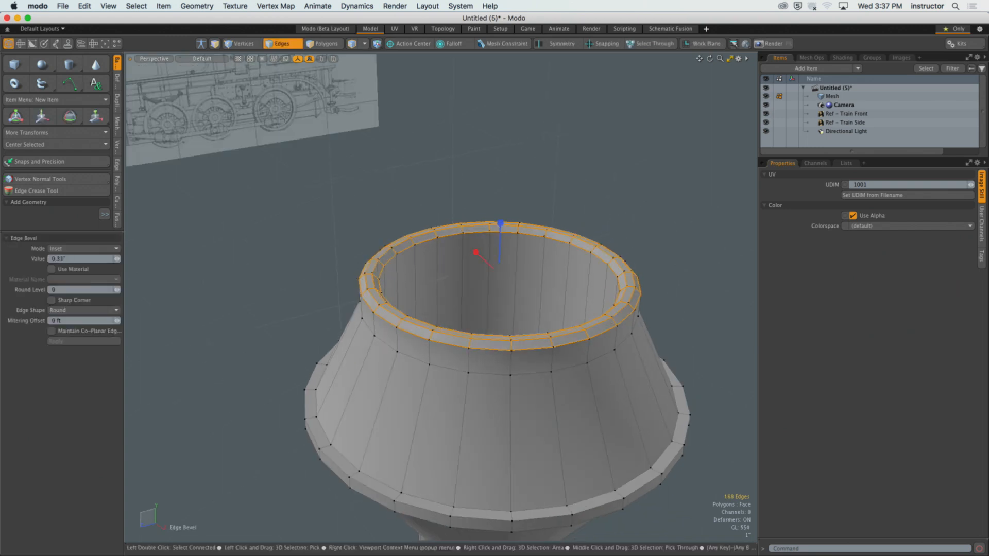
pyautogui.press('q')
pyautogui.click(425, 251)
# Bevel the upper and lower outer edge loops of the smokestack's protruding middle band.
pyautogui.keyDown('alt'); pyautogui.moveTo(424, 252); pyautogui.dragTo(381, 278); pyautogui.keyUp('alt')
pyautogui.keyDown('alt'); pyautogui.moveTo(382, 278); pyautogui.dragTo(357, 281); pyautogui.keyUp('alt')
pyautogui.doubleClick(410, 353)
pyautogui.keyDown('shift'); pyautogui.doubleClick(408, 375); pyautogui.keyUp('shift')
pyautogui.press('b')
pyautogui.press('q')
pyautogui.click(308, 229)
pyautogui.keyDown('alt'); pyautogui.moveTo(308, 229); pyautogui.dragTo(363, 282); pyautogui.keyUp('alt')
pyautogui.keyDown('ctrl'); pyautogui.keyDown('alt'); pyautogui.moveTo(363, 282); pyautogui.dragTo(334, 283); pyautogui.keyUp('alt'); pyautogui.keyUp('ctrl')
pyautogui.keyDown('alt'); pyautogui.keyDown('shift'); pyautogui.moveTo(334, 283); pyautogui.dragTo(316, 272); pyautogui.keyUp('shift'); pyautogui.keyUp('alt')
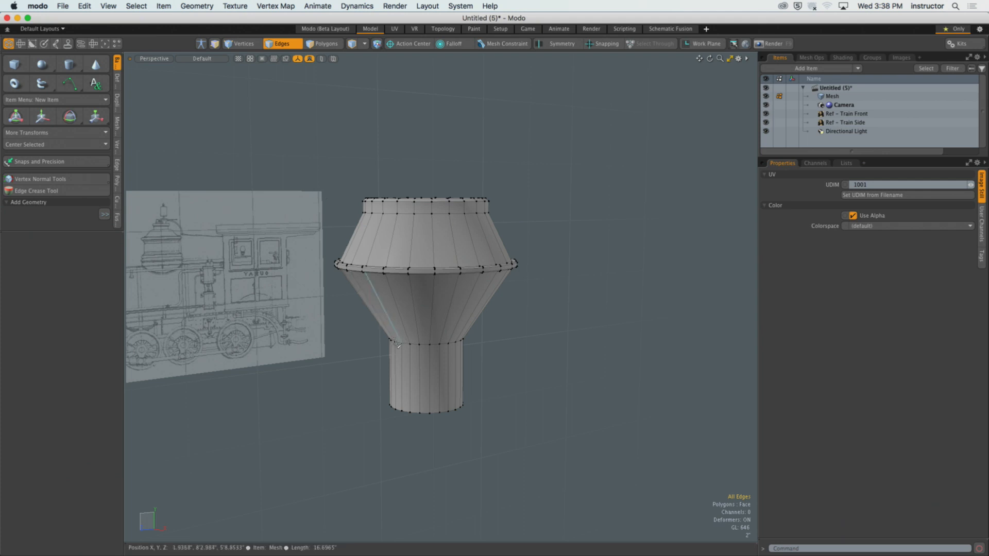
# Examine the boiler and wheel area of the side backdrop in the Right view.
pyautogui.hotkey('ctrl', 'space')
pyautogui.click(488, 350)
pyautogui.keyDown('ctrl'); pyautogui.keyDown('alt'); pyautogui.moveTo(490, 351); pyautogui.dragTo(407, 300); pyautogui.keyUp('alt'); pyautogui.keyUp('ctrl')
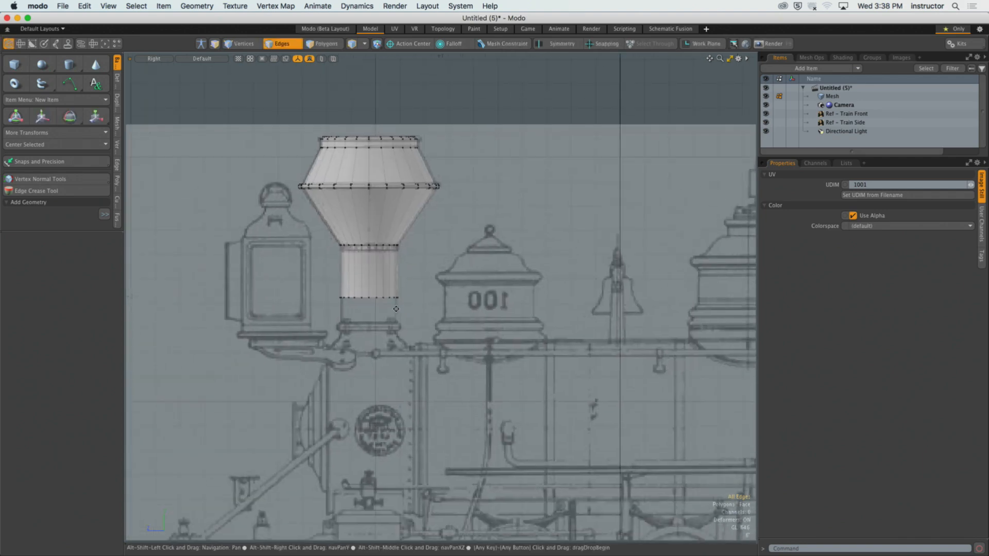
pyautogui.keyDown('alt'); pyautogui.keyDown('shift'); pyautogui.moveTo(452, 382); pyautogui.dragTo(444, 340); pyautogui.keyUp('shift'); pyautogui.keyUp('alt')
pyautogui.keyDown('alt'); pyautogui.keyDown('shift'); pyautogui.moveTo(443, 340); pyautogui.dragTo(393, 297); pyautogui.keyUp('shift'); pyautogui.keyUp('alt')
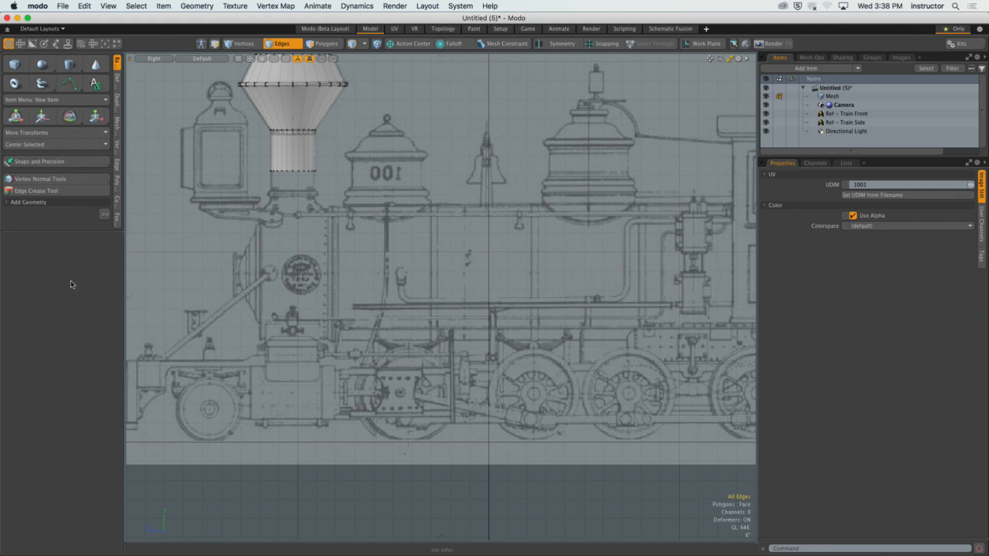
pyautogui.scroll(-1, 313, 274)
pyautogui.keyDown('alt'); pyautogui.moveTo(312, 274); pyautogui.dragTo(277, 266); pyautogui.keyUp('alt')
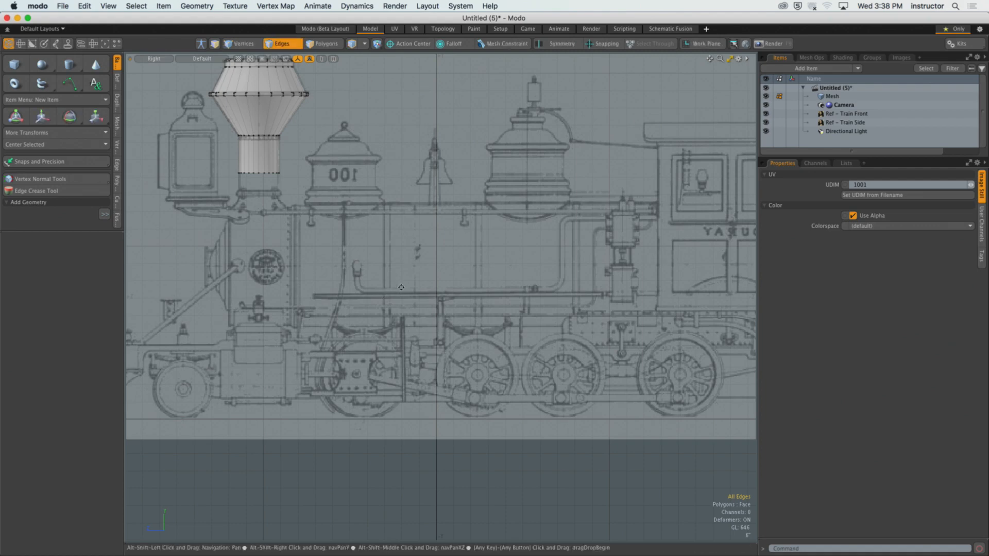
pyautogui.keyDown('alt'); pyautogui.moveTo(383, 280); pyautogui.dragTo(407, 282); pyautogui.keyUp('alt')
# Draw a flat 24-sided cylinder disc with 1 segment and a radius of about 22.8" over the boiler face in the Front view.
pyautogui.hotkey('ctrl', 'space')
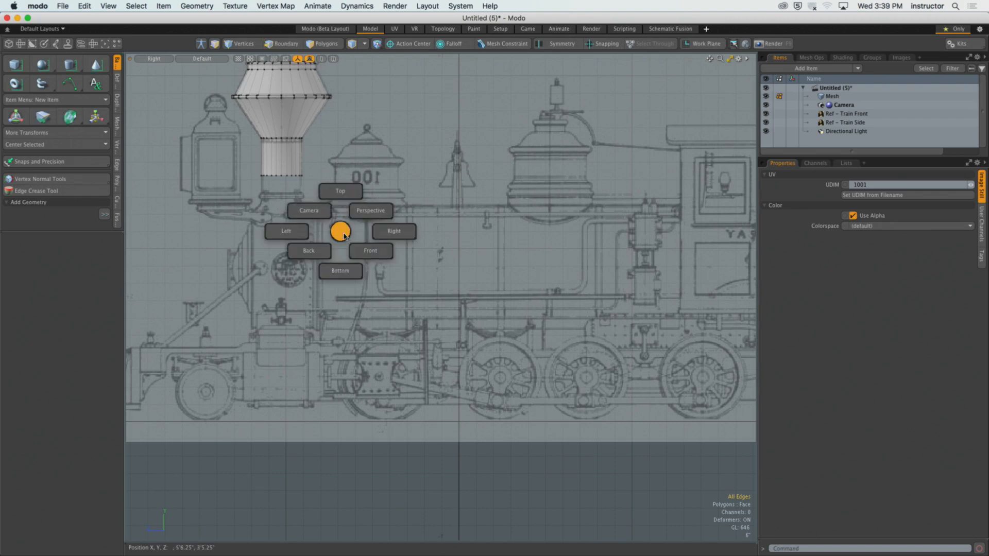
pyautogui.click(371, 249)
pyautogui.scroll(2, 432, 281)
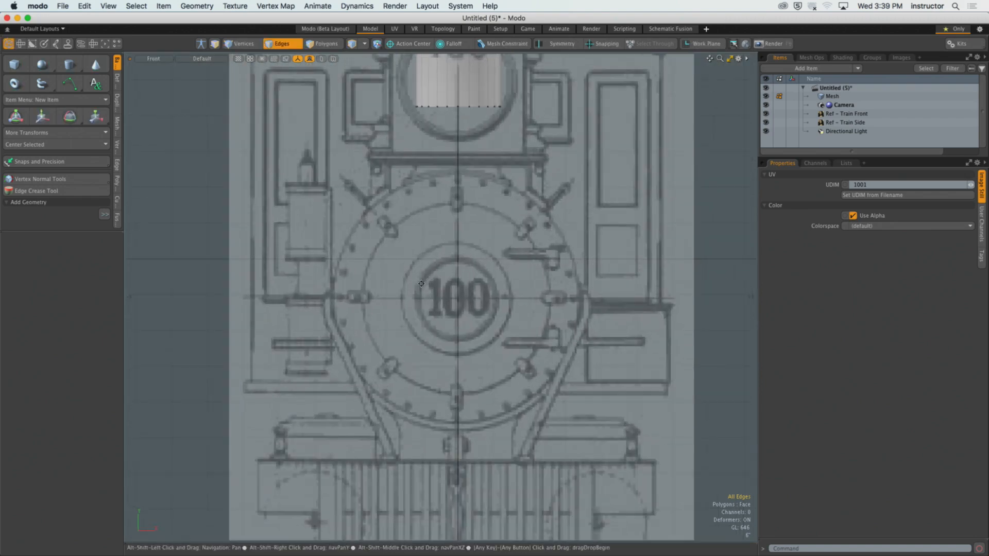
pyautogui.click(70, 64)
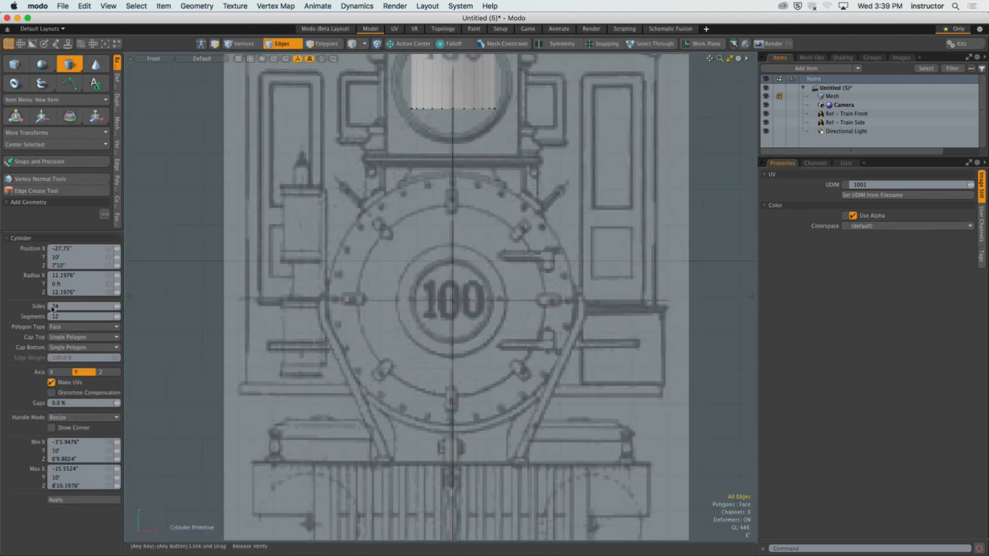
pyautogui.moveTo(62, 306); pyautogui.dragTo(25, 315)
pyautogui.write('1')
pyautogui.press('Return')
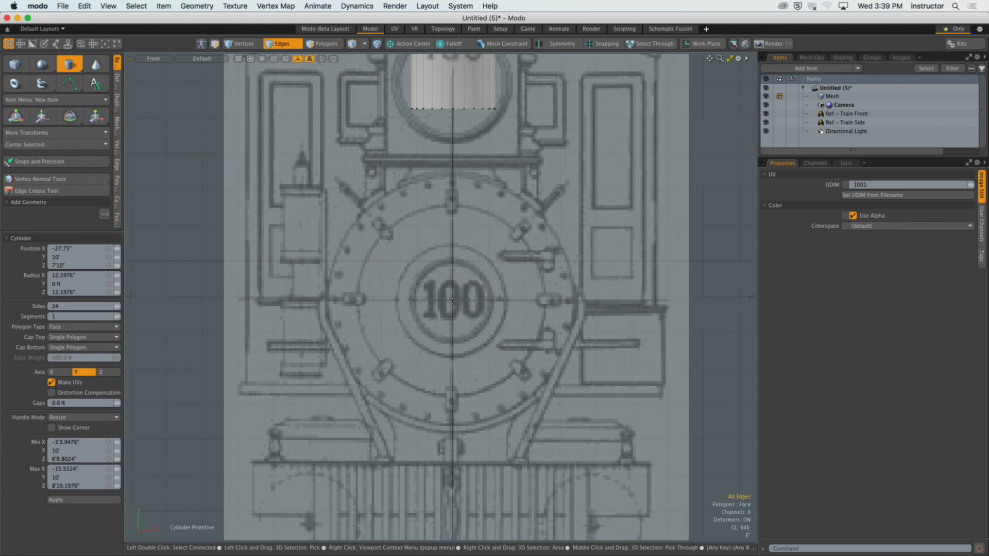
pyautogui.moveTo(452, 301); pyautogui.dragTo(589, 301)
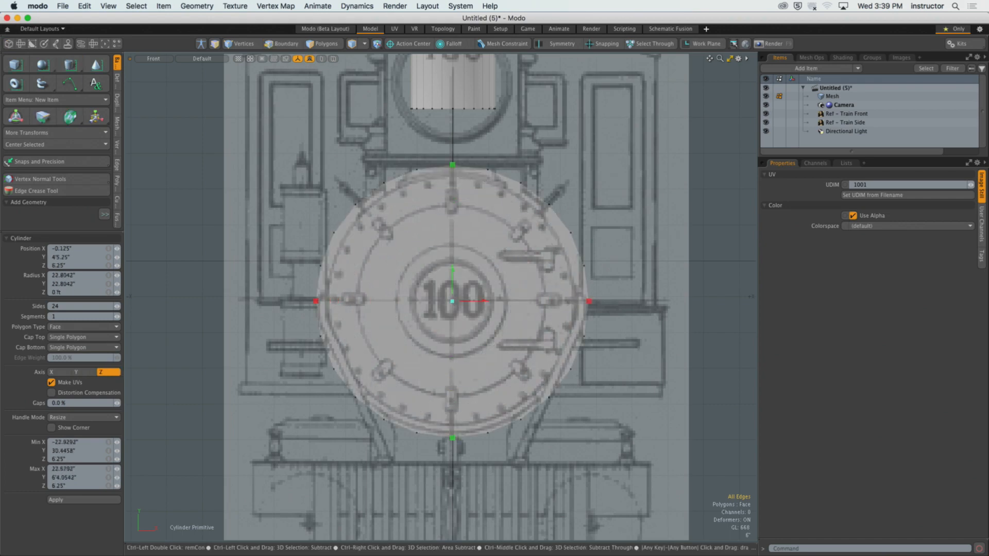
pyautogui.press('2')
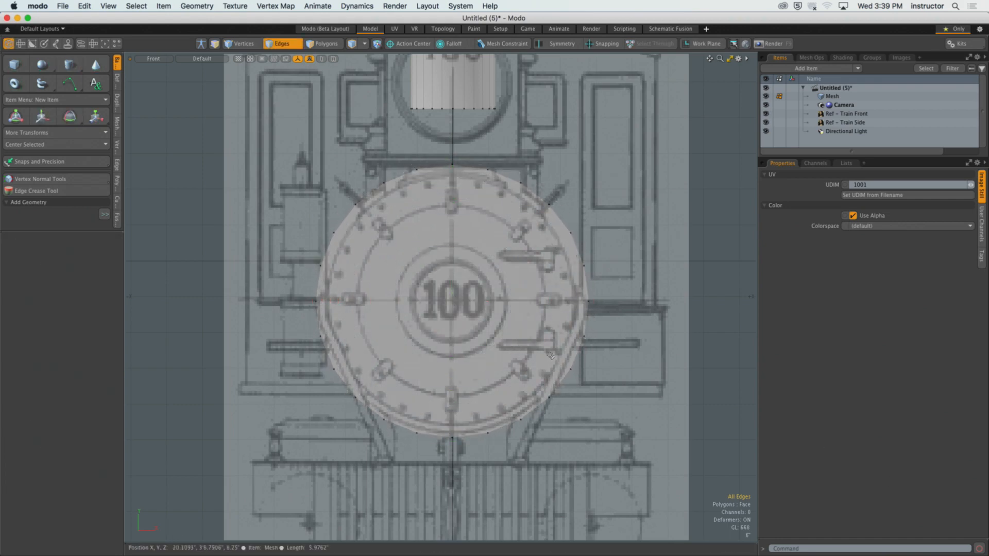
# Move the boiler disc's polygon sideways along X, clear of the front backdrop.
pyautogui.press('3')
pyautogui.scroll(-3, 549, 355)
pyautogui.click(488, 331)
pyautogui.press('w')
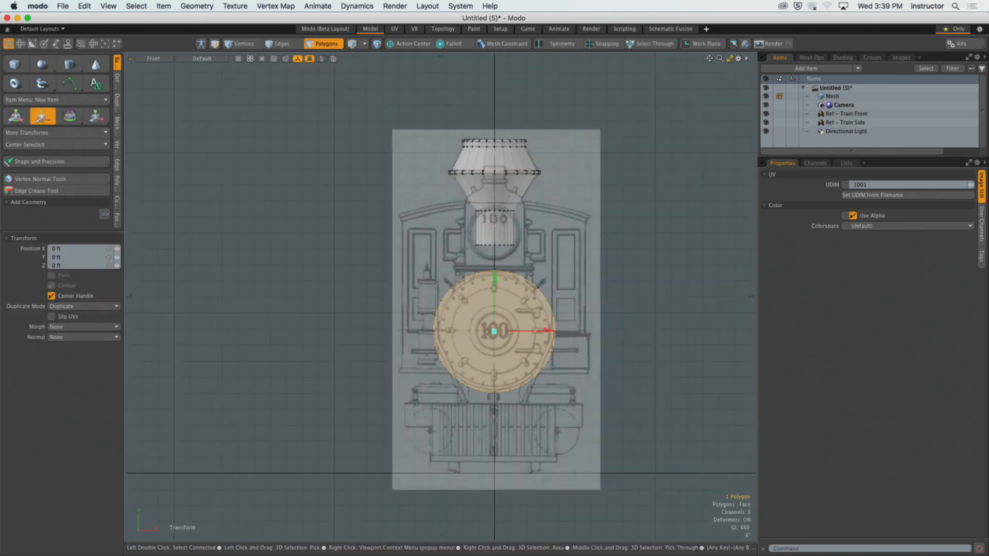
pyautogui.moveTo(532, 332); pyautogui.dragTo(331, 332)
pyautogui.press('q')
pyautogui.click(329, 257)
pyautogui.keyDown('alt'); pyautogui.keyDown('shift'); pyautogui.moveTo(344, 298); pyautogui.dragTo(357, 291); pyautogui.keyUp('shift'); pyautogui.keyUp('alt')
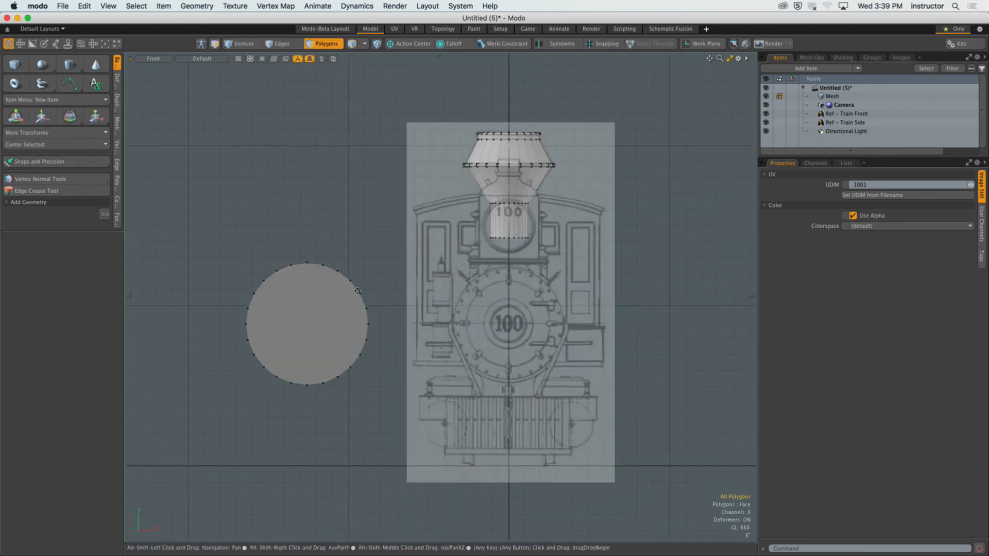
# Center the selected boiler disc polygon on the X axis.
pyautogui.click(349, 310)
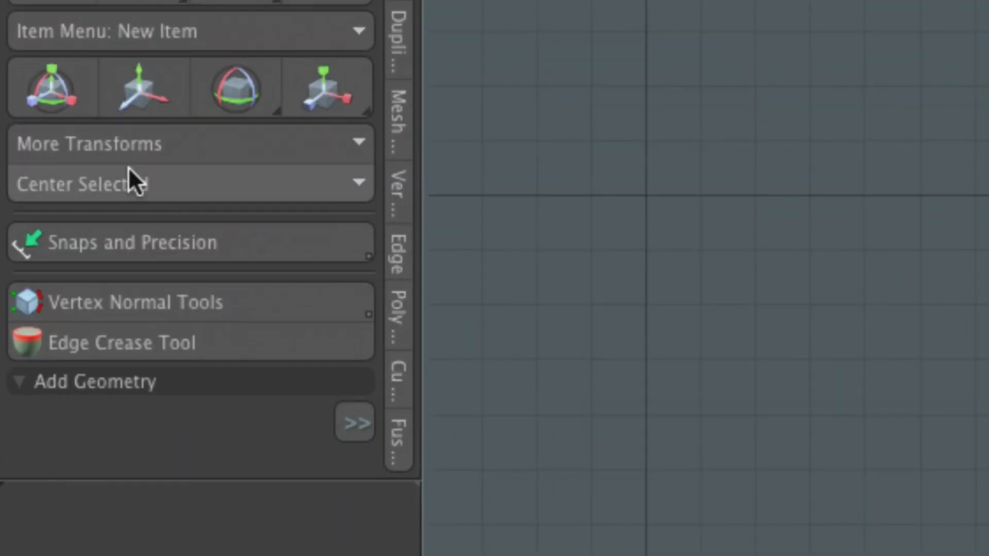
pyautogui.click(122, 187)
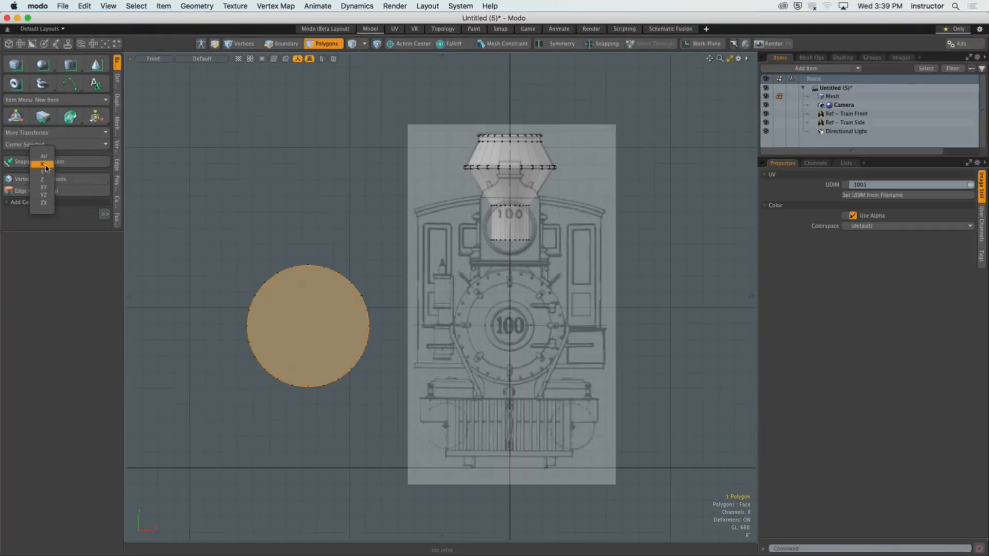
pyautogui.click(44, 165)
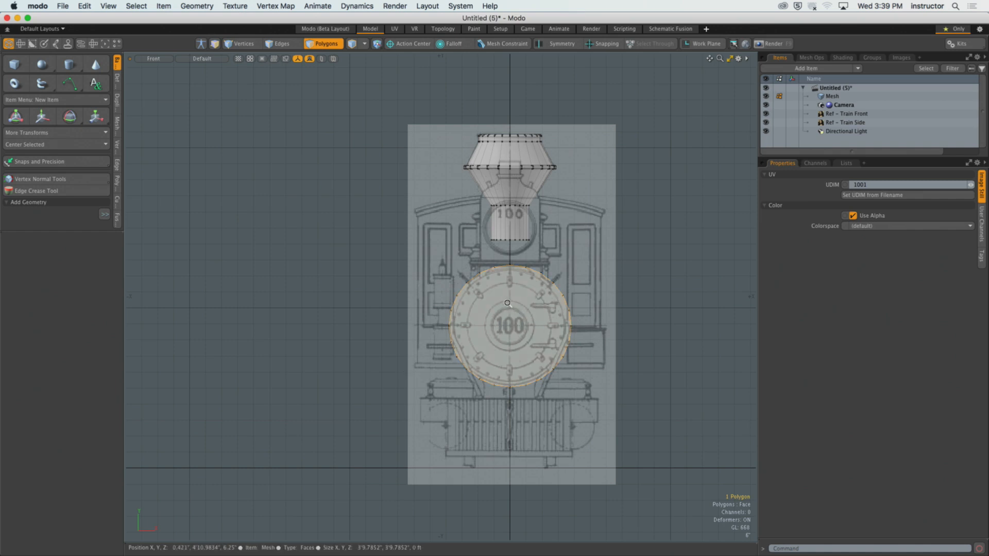
# Scale the disc uniformly to 90% to match the boiler face in the front backdrop.
pyautogui.keyDown('ctrl'); pyautogui.keyDown('alt'); pyautogui.moveTo(505, 304); pyautogui.dragTo(580, 313); pyautogui.keyUp('alt'); pyautogui.keyUp('ctrl')
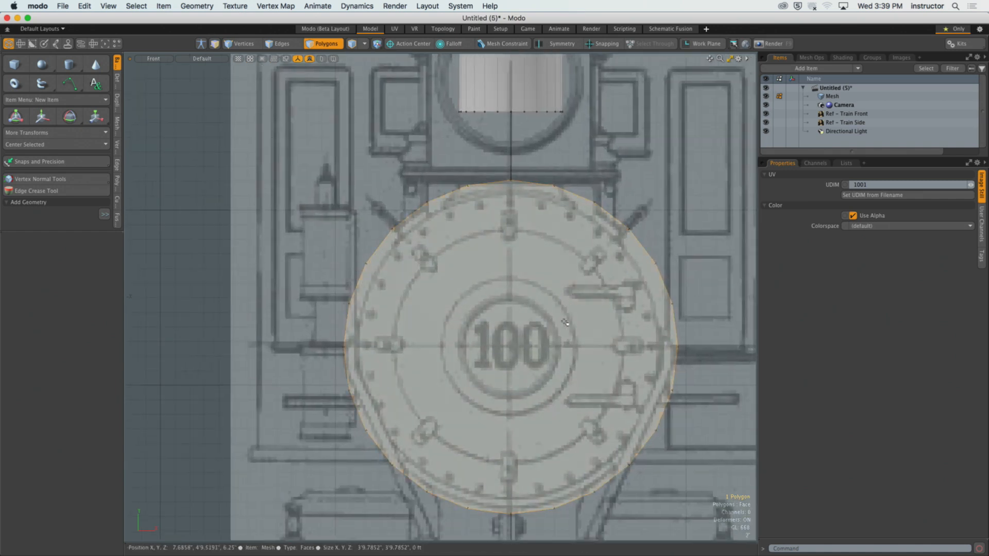
pyautogui.press('r')
pyautogui.moveTo(516, 347); pyautogui.dragTo(504, 346)
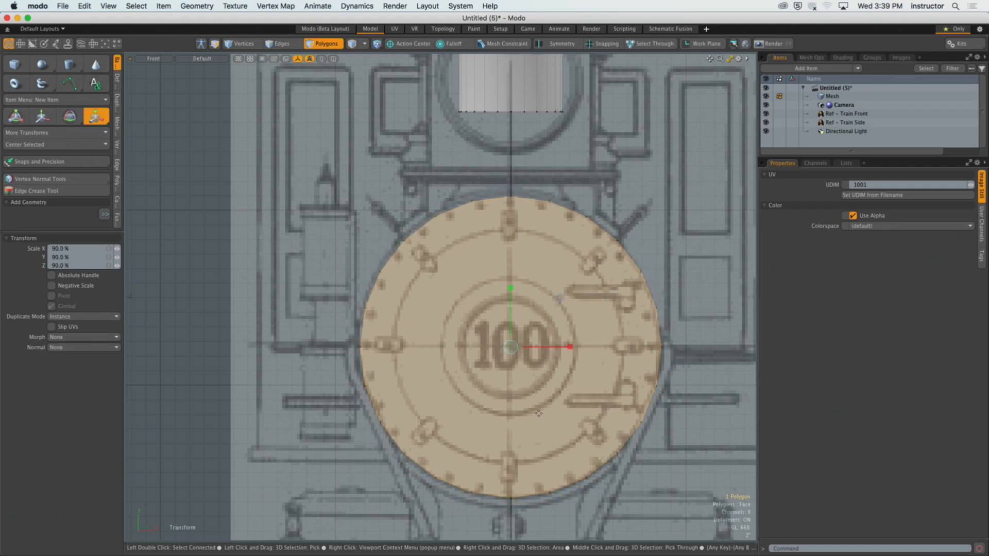
# Move the disc along the Z axis to the boiler's rear end near the cab in the Right view.
pyautogui.scroll(-5, 582, 369)
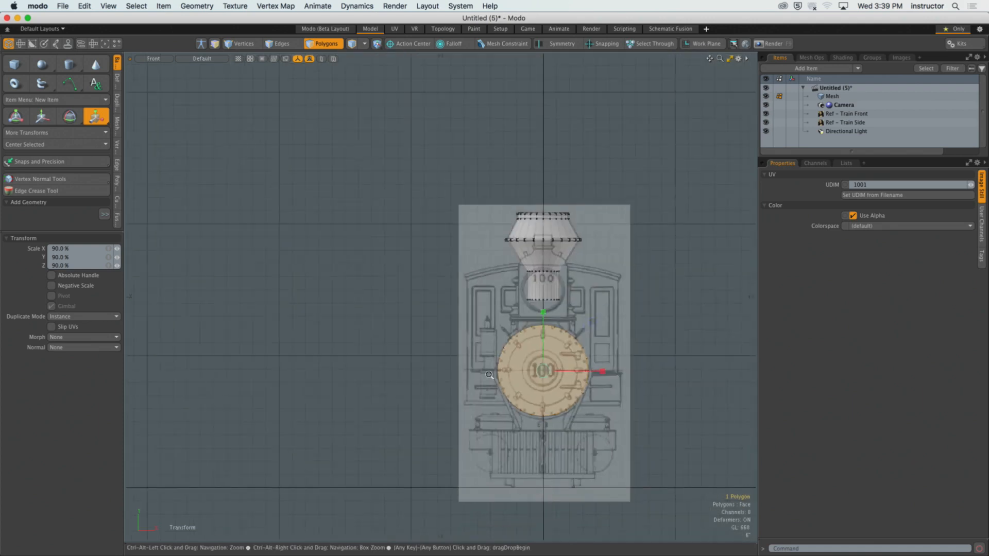
pyautogui.hotkey('ctrl', 'space')
pyautogui.click(575, 375)
pyautogui.scroll(4, 509, 366)
pyautogui.press('w')
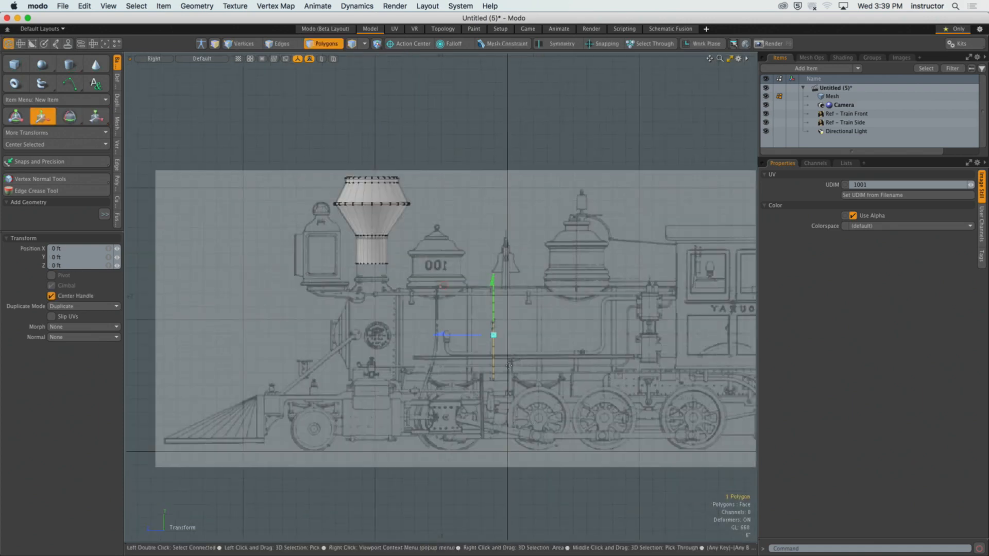
pyautogui.moveTo(448, 339); pyautogui.dragTo(293, 334)
pyautogui.press('space')
# Bevel the disc forward by about 12' to extrude the boiler, ending at its front in the side backdrop.
pyautogui.press('b')
pyautogui.scroll(10, 314, 335)
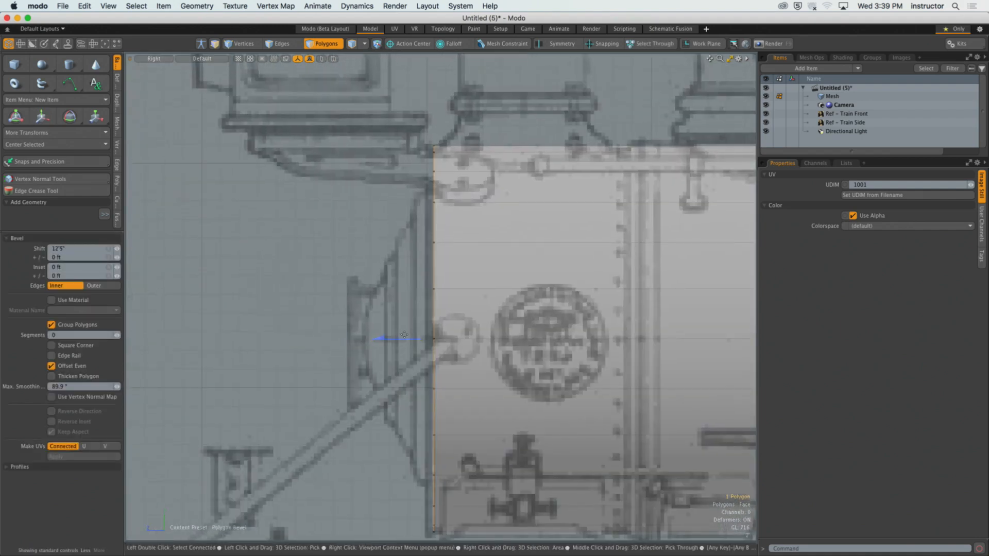
pyautogui.moveTo(404, 336); pyautogui.dragTo(435, 339)
pyautogui.press('super+z')
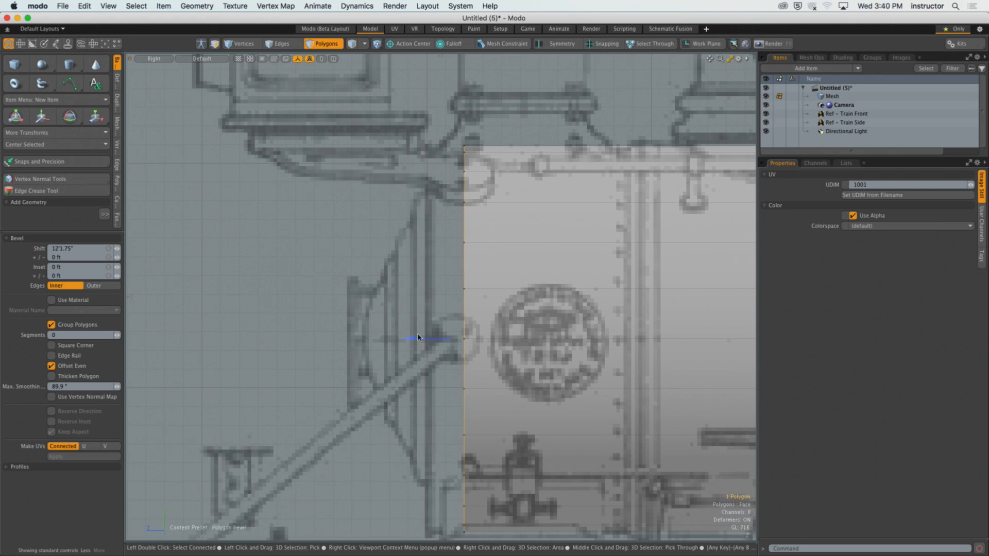
pyautogui.moveTo(418, 338); pyautogui.dragTo(379, 338)
pyautogui.press('space')
# Bevel the boiler's front polygon with an inset of about 5.14" and no shift.
pyautogui.hotkey('ctrl', 'space')
pyautogui.click(453, 310)
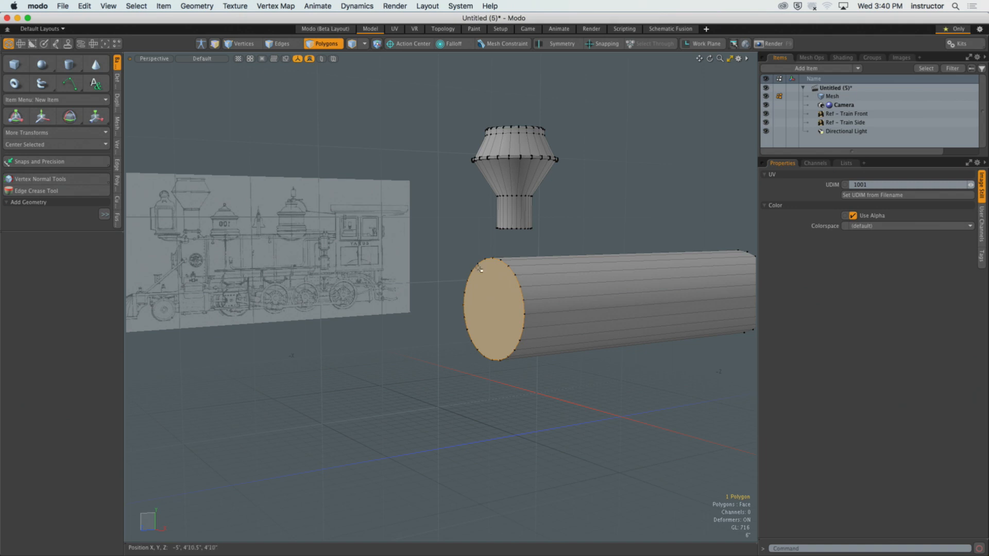
pyautogui.moveTo(541, 283)
pyautogui.keyDown('alt'); pyautogui.mouseDown()
pyautogui.moveTo(492, 285)
pyautogui.moveTo(552, 288)
pyautogui.mouseUp(); pyautogui.keyUp('alt')
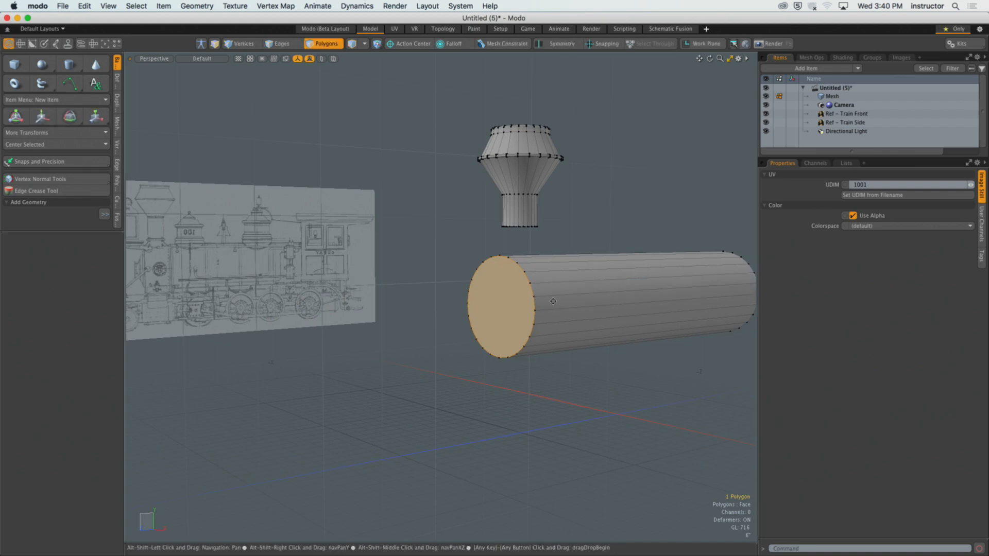
pyautogui.keyDown('ctrl'); pyautogui.keyDown('alt'); pyautogui.moveTo(553, 291); pyautogui.dragTo(665, 315); pyautogui.keyUp('alt'); pyautogui.keyUp('ctrl')
pyautogui.press('KP_3')
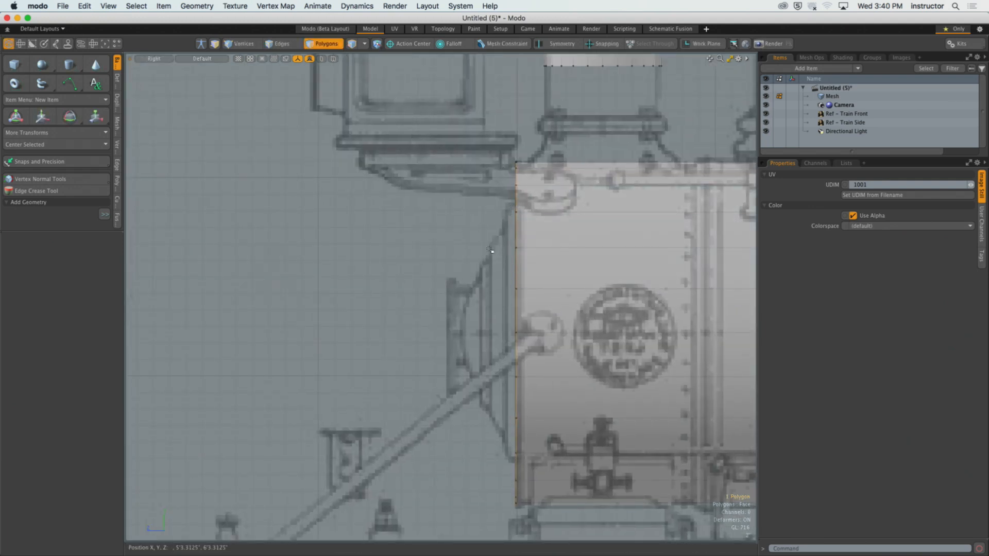
pyautogui.press('b')
pyautogui.hotkey('ctrl', 'space')
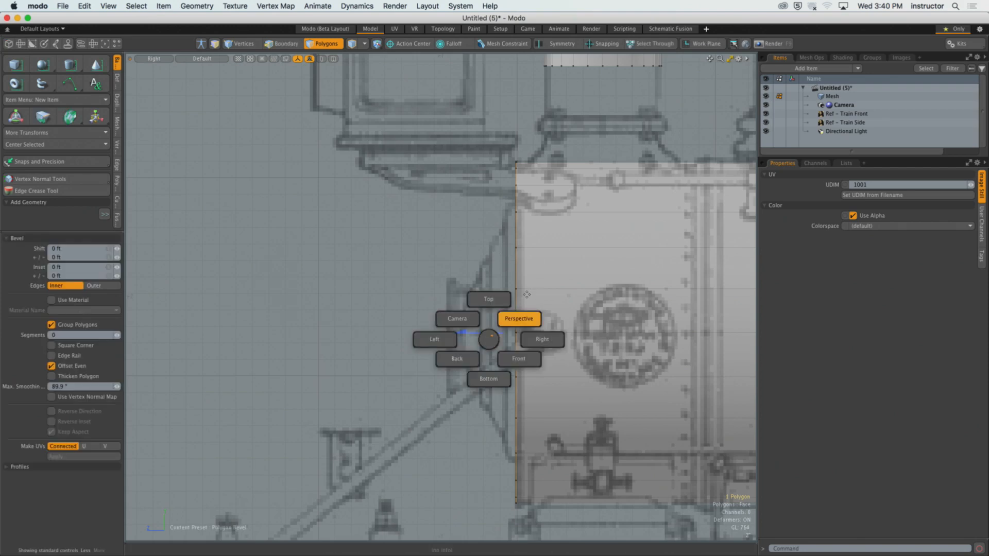
pyautogui.click(517, 318)
pyautogui.moveTo(596, 335)
pyautogui.mouseDown()
pyautogui.moveTo(606, 332)
pyautogui.moveTo(598, 333)
pyautogui.mouseUp()
pyautogui.hotkey('ctrl', 'space')
pyautogui.click(597, 328)
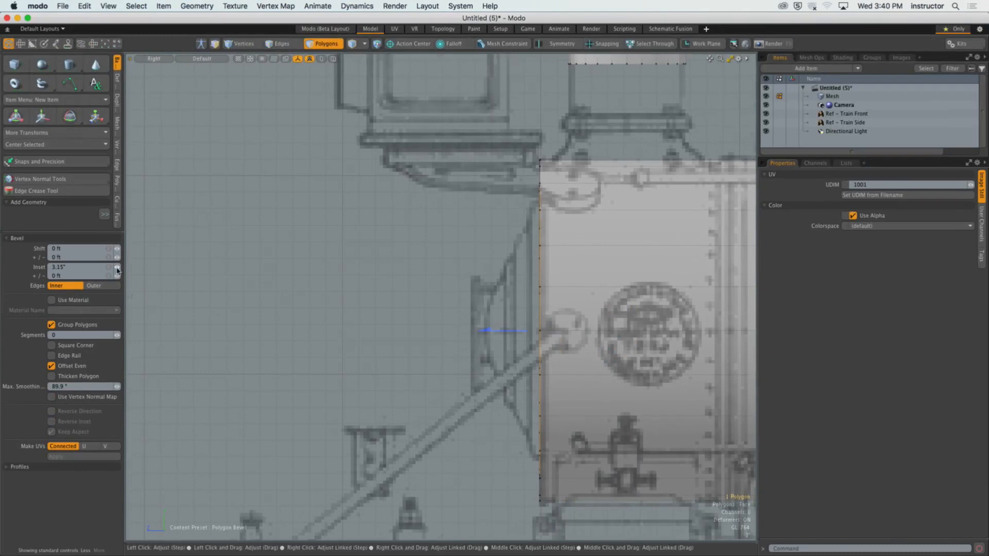
pyautogui.moveTo(117, 268); pyautogui.dragTo(149, 268)
pyautogui.moveTo(117, 268); pyautogui.dragTo(97, 267)
# Bevel the inset front polygon again with a 1" shift and a 1.27" inset, following the side backdrop.
pyautogui.keyDown('alt'); pyautogui.moveTo(540, 202); pyautogui.dragTo(529, 231); pyautogui.keyUp('alt')
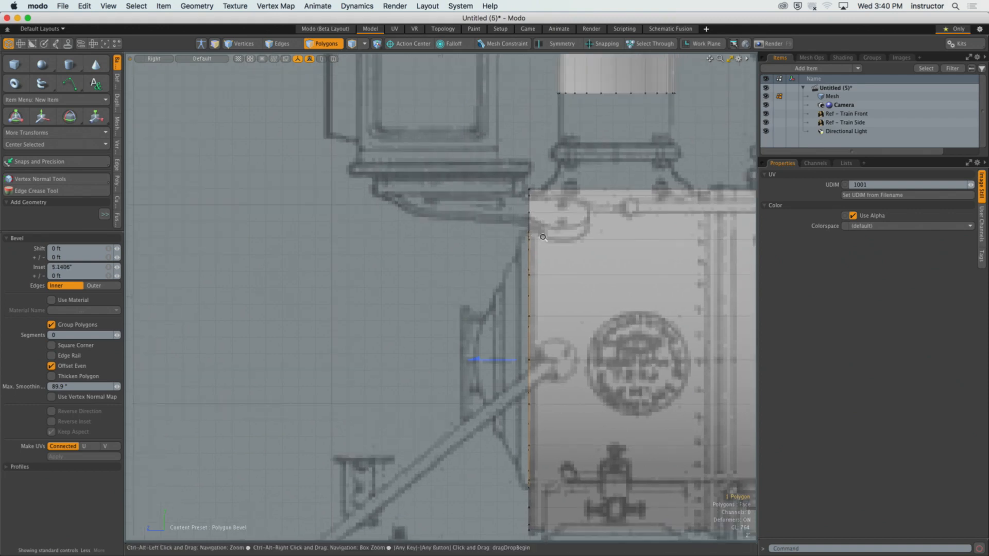
pyautogui.scroll(8, 530, 232)
pyautogui.keyDown('ctrl'); pyautogui.keyDown('alt'); pyautogui.moveTo(548, 281); pyautogui.dragTo(418, 308); pyautogui.keyUp('alt'); pyautogui.keyUp('ctrl')
pyautogui.keyDown('alt'); pyautogui.moveTo(442, 314); pyautogui.dragTo(459, 278); pyautogui.keyUp('alt')
pyautogui.keyDown('shift'); pyautogui.click(459, 279); pyautogui.keyUp('shift')
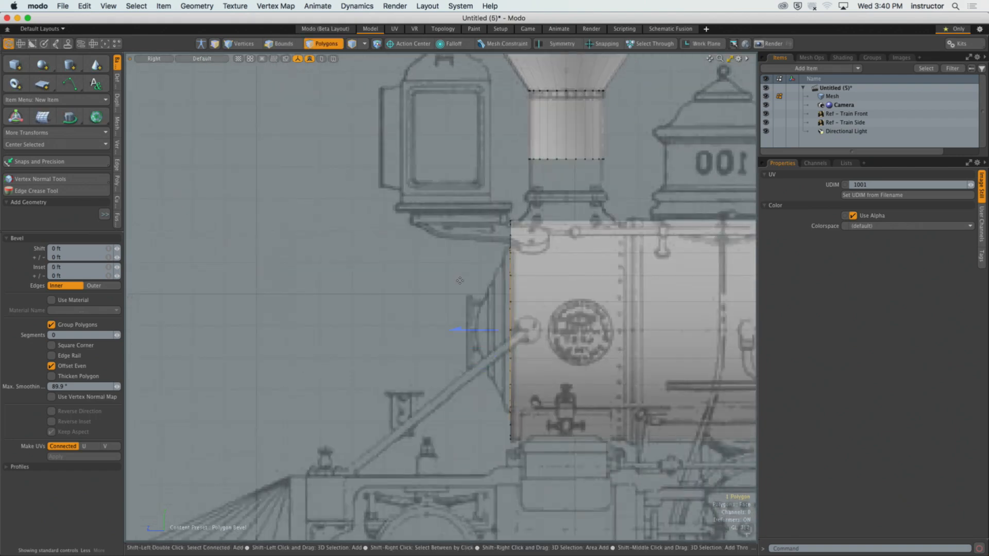
pyautogui.scroll(2, 466, 322)
pyautogui.moveTo(481, 333); pyautogui.dragTo(474, 332)
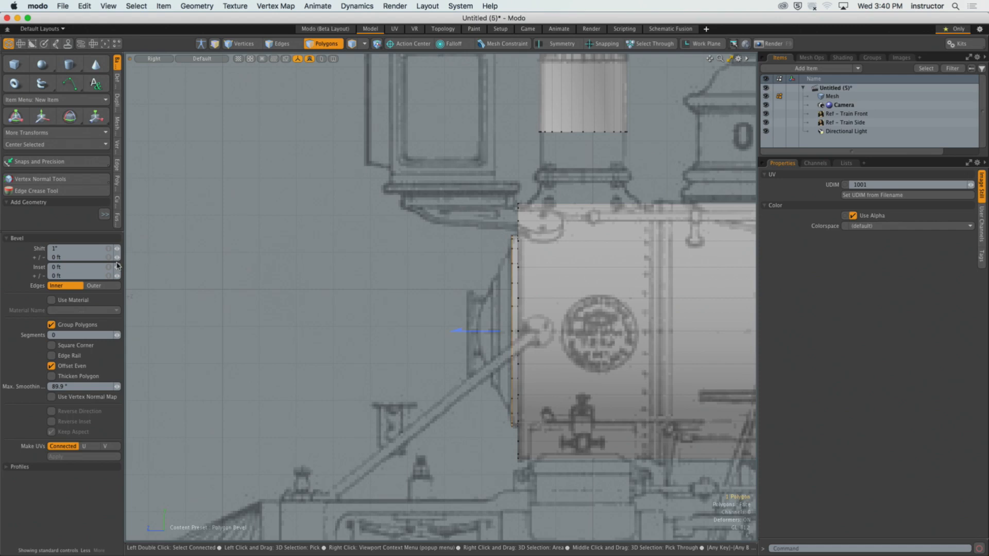
pyautogui.moveTo(118, 269); pyautogui.dragTo(129, 268)
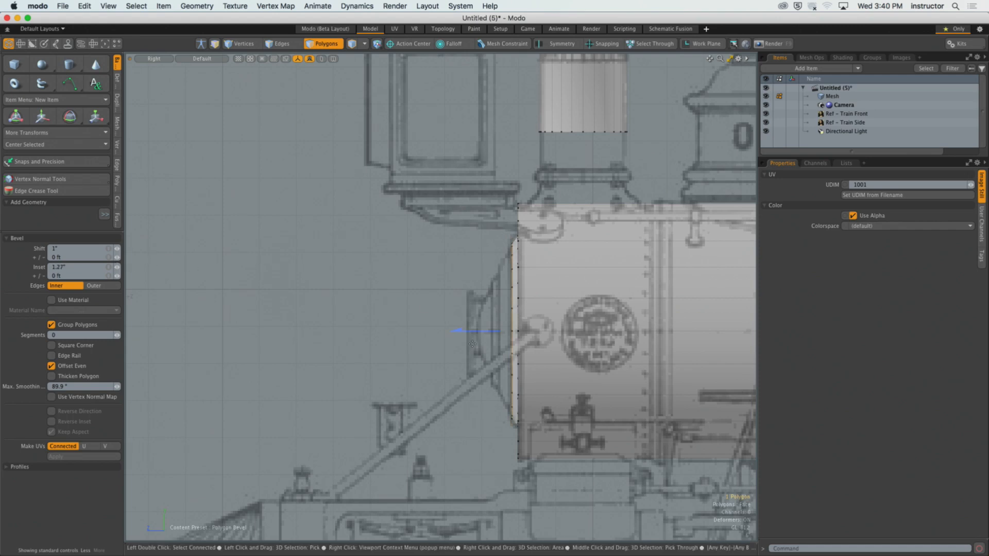
pyautogui.click(475, 333)
pyautogui.moveTo(475, 332); pyautogui.dragTo(477, 332)
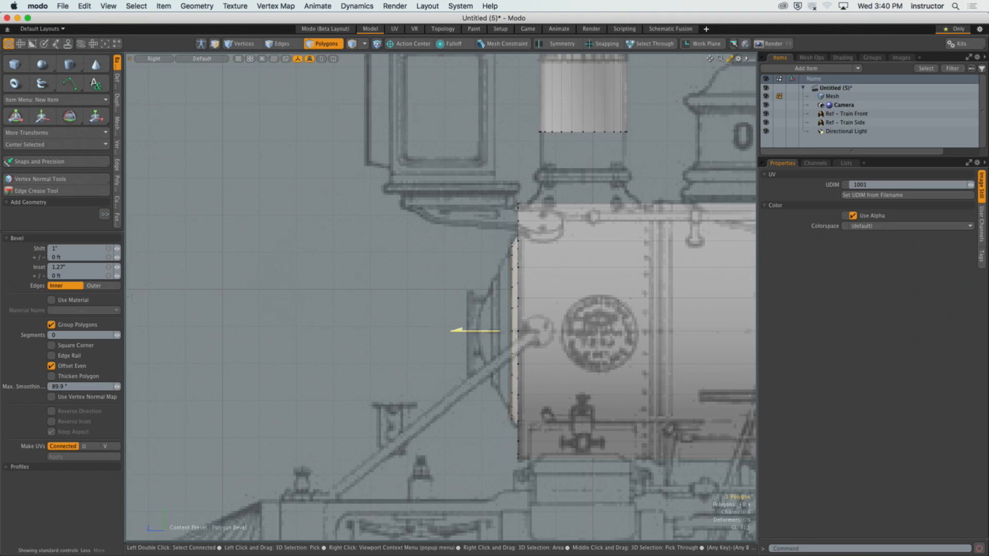
# Bevel the front polygon with an inset only, and bevel it again with a 1.875" shift and a 2.4063" inset.
pyautogui.keyDown('shift'); pyautogui.click(460, 276); pyautogui.keyUp('shift')
pyautogui.moveTo(117, 267); pyautogui.dragTo(133, 271)
pyautogui.keyDown('shift'); pyautogui.click(420, 340); pyautogui.keyUp('shift')
pyautogui.moveTo(458, 332); pyautogui.dragTo(445, 332)
pyautogui.moveTo(119, 268); pyautogui.dragTo(125, 269)
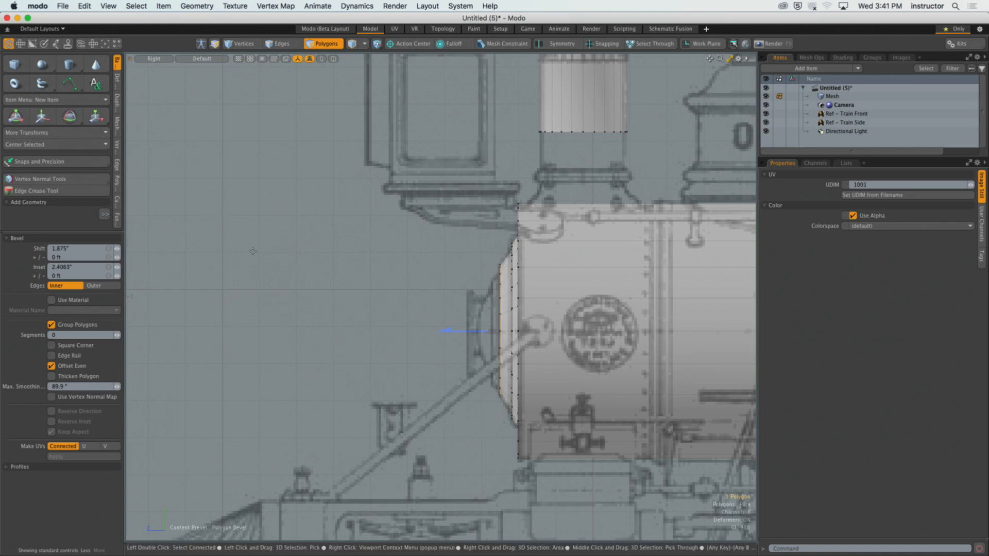
pyautogui.press('space')
# Turn off Show In Perspective for both the Ref - Train Front and Ref - Train Side backdrops.
pyautogui.keyDown('alt'); pyautogui.moveTo(441, 316); pyautogui.dragTo(461, 248); pyautogui.keyUp('alt')
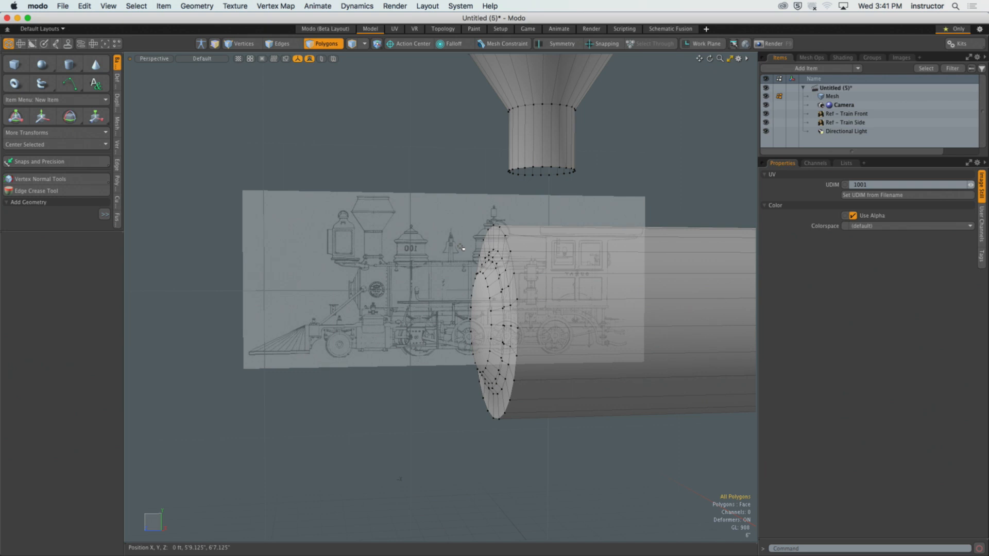
pyautogui.keyDown('alt'); pyautogui.moveTo(460, 248); pyautogui.dragTo(547, 284); pyautogui.keyUp('alt')
pyautogui.scroll(5, 512, 318)
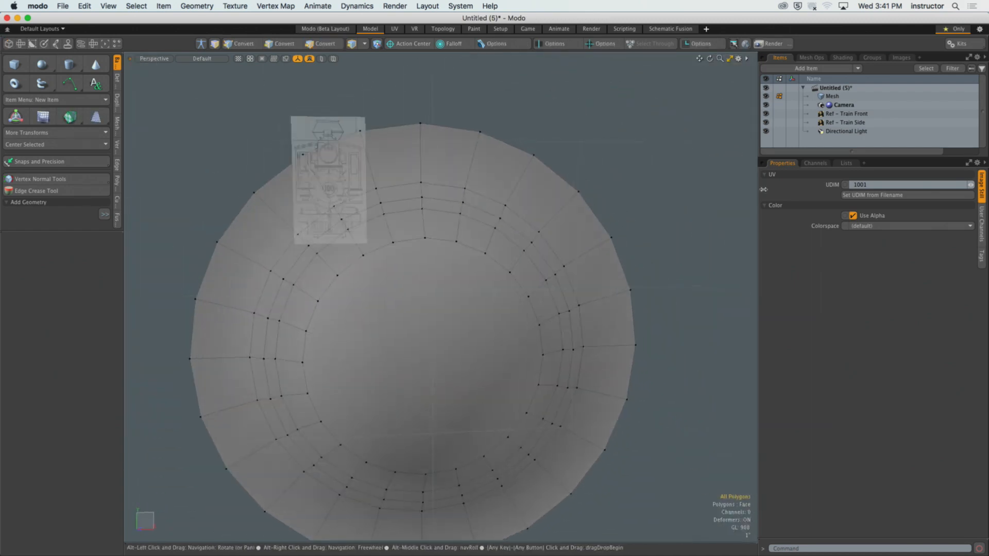
pyautogui.moveTo(837, 115); pyautogui.dragTo(837, 123)
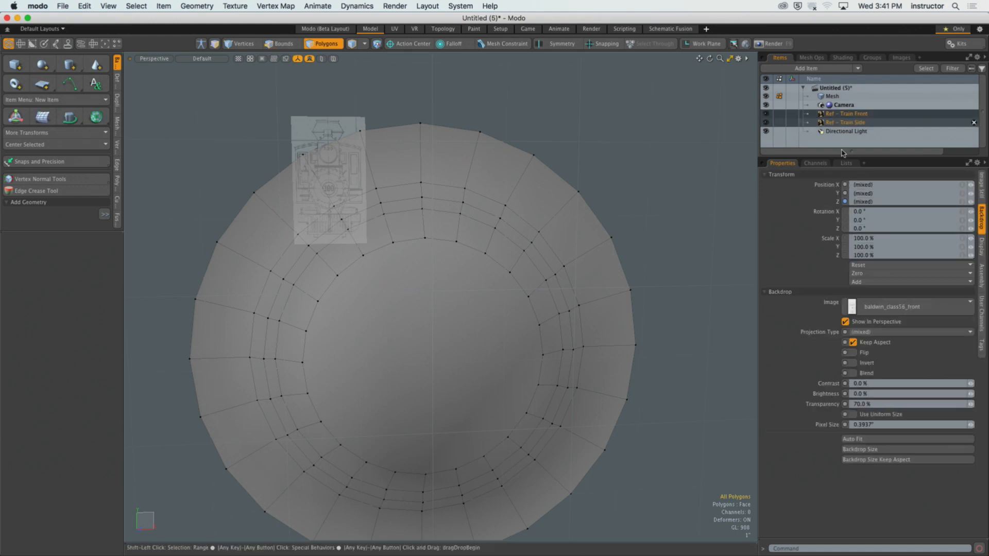
pyautogui.click(857, 322)
pyautogui.keyDown('alt'); pyautogui.moveTo(733, 283); pyautogui.dragTo(412, 356); pyautogui.keyUp('alt')
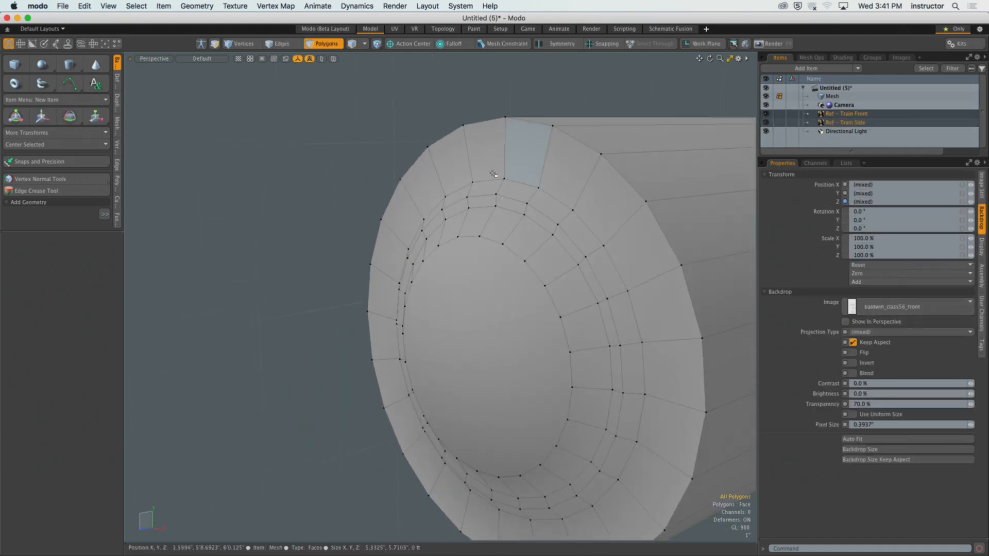
# Select the outer edge loop around the boiler's front face and bevel it with a 1" inset.
pyautogui.keyDown('alt'); pyautogui.moveTo(596, 248); pyautogui.dragTo(571, 246); pyautogui.keyUp('alt')
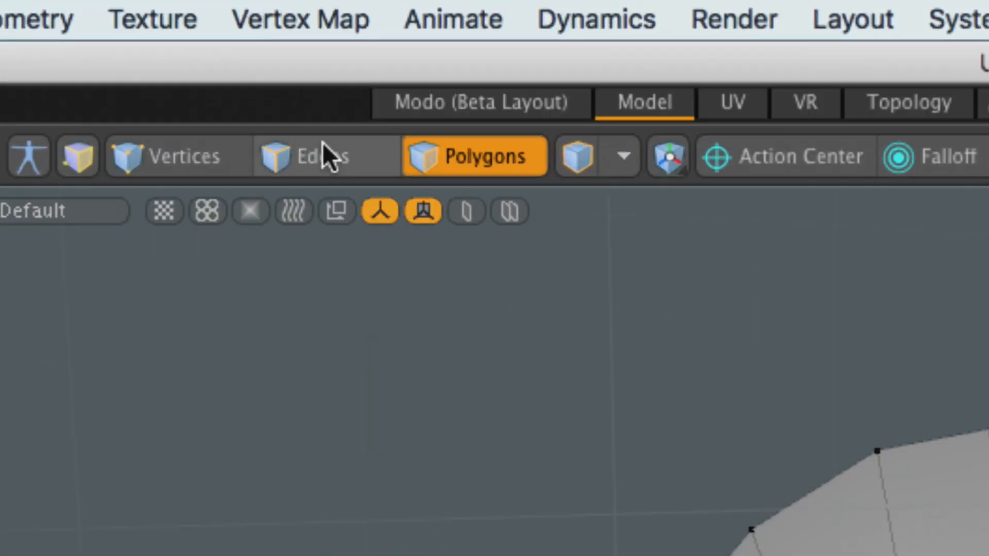
pyautogui.click(320, 158)
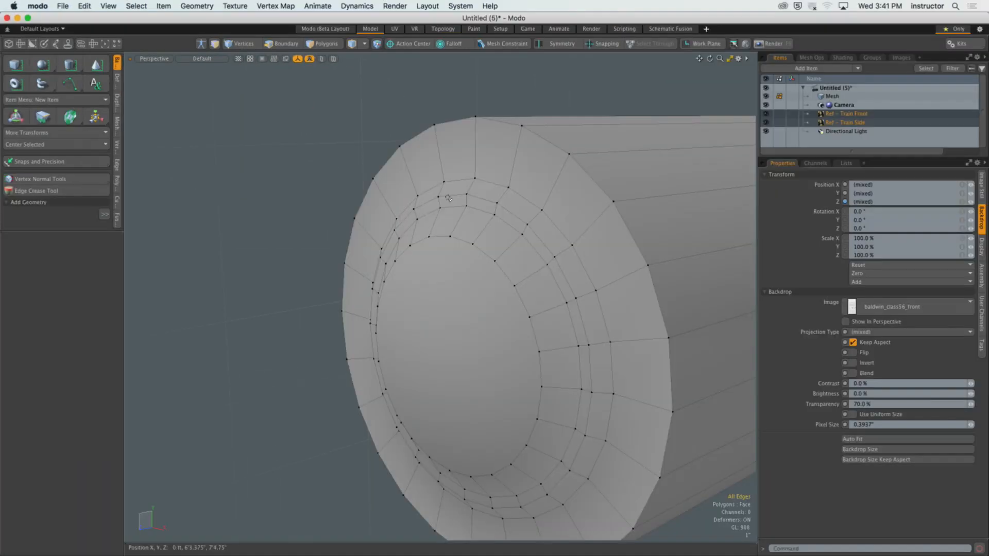
pyautogui.doubleClick(583, 169)
pyautogui.keyDown('alt'); pyautogui.moveTo(572, 196); pyautogui.dragTo(536, 219); pyautogui.keyUp('alt')
pyautogui.scroll(-1, 531, 199)
pyautogui.scroll(2, 544, 220)
pyautogui.press('b')
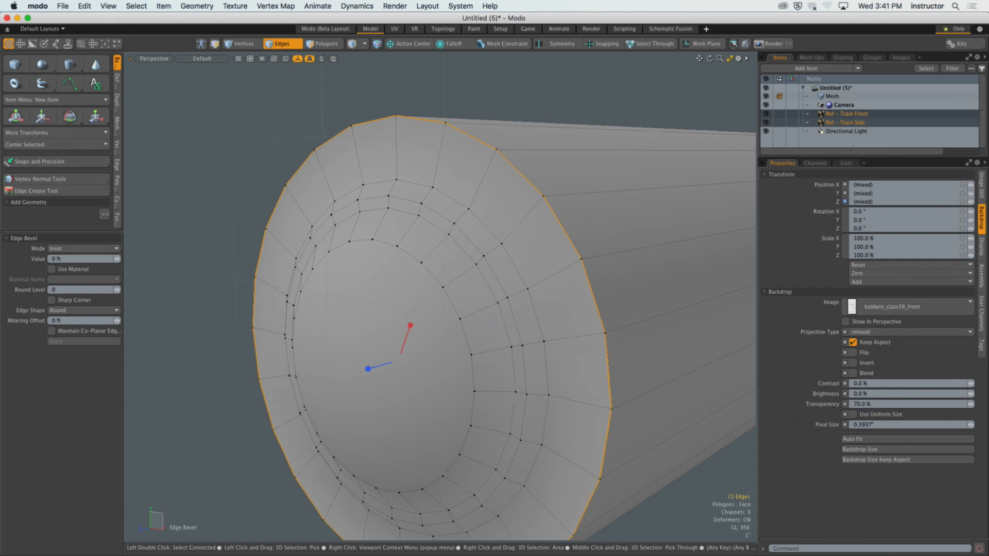
pyautogui.moveTo(508, 218); pyautogui.dragTo(271, 272)
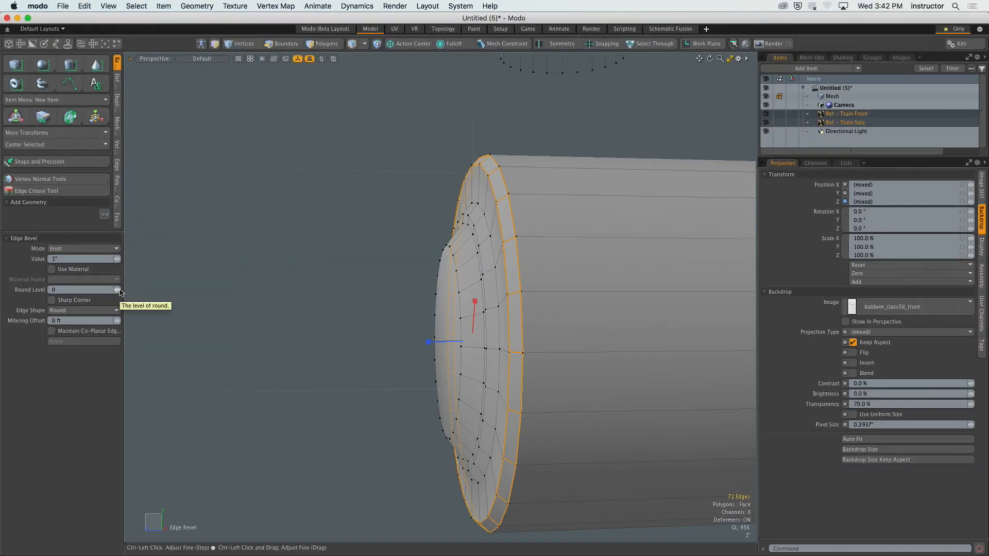
# Set the edge bevel's Round Level to 2 on the boiler's front rim and finish the bevel.
pyautogui.click(119, 290)
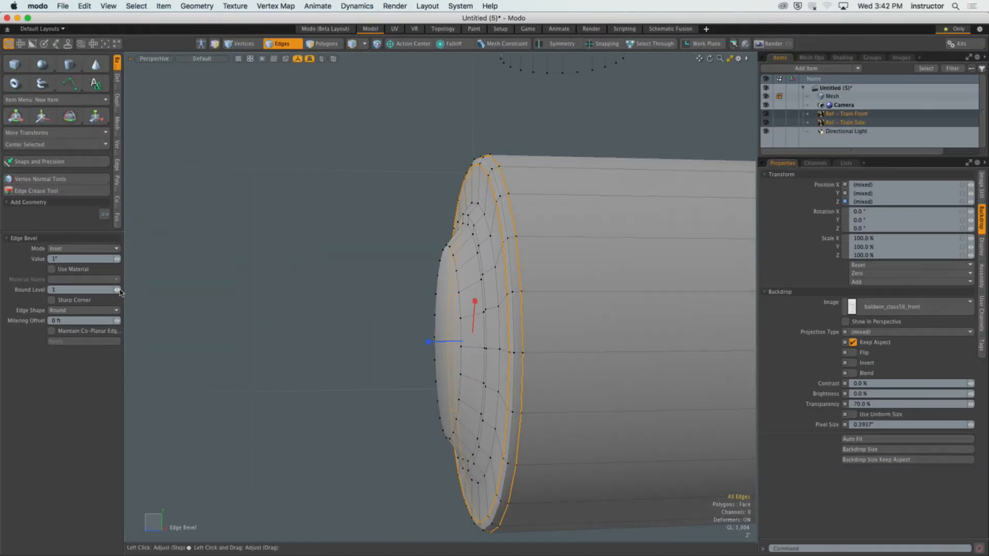
pyautogui.click(119, 291)
pyautogui.keyDown('alt'); pyautogui.moveTo(367, 267); pyautogui.dragTo(480, 293); pyautogui.keyUp('alt')
pyautogui.press('Escape')
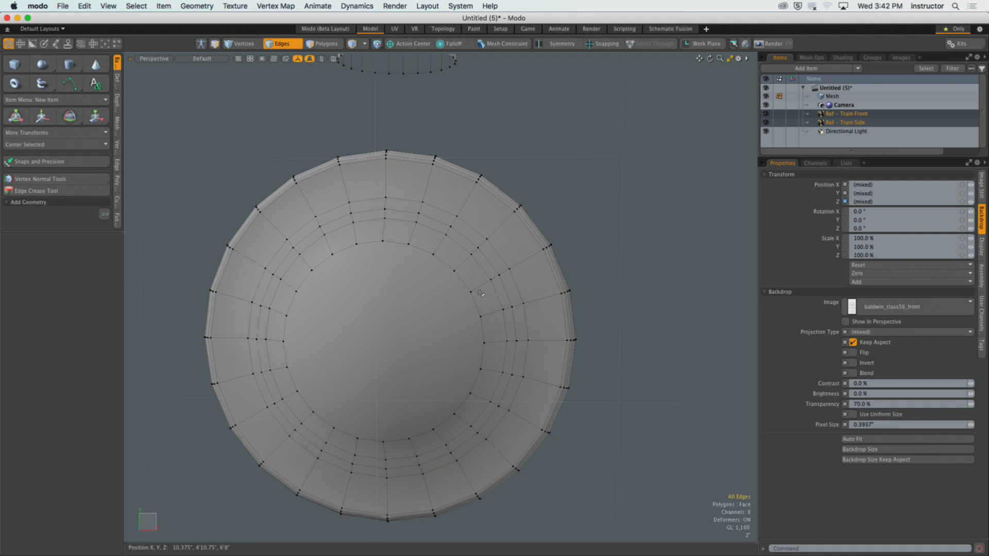
# Examine the boiler against the side backdrop from the right view to see where its bands run.
pyautogui.keyDown('alt'); pyautogui.moveTo(411, 294); pyautogui.dragTo(392, 317); pyautogui.keyUp('alt')
pyautogui.press('KP_3')
pyautogui.keyDown('ctrl'); pyautogui.keyDown('alt'); pyautogui.moveTo(467, 322); pyautogui.dragTo(499, 330); pyautogui.keyUp('alt'); pyautogui.keyUp('ctrl')
pyautogui.keyDown('alt'); pyautogui.moveTo(499, 330); pyautogui.dragTo(418, 323); pyautogui.keyUp('alt')
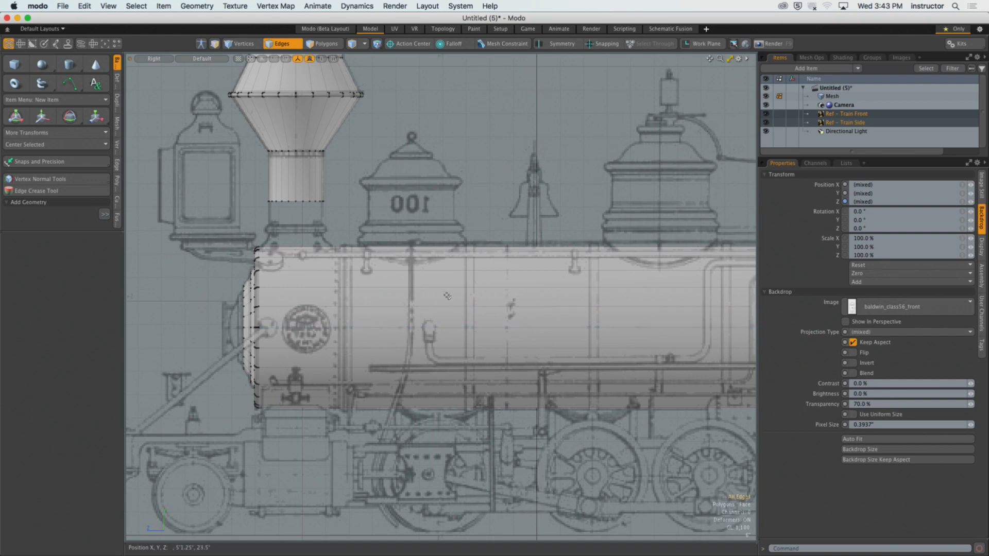
pyautogui.press('3')
pyautogui.keyDown('ctrl'); pyautogui.keyDown('alt'); pyautogui.moveTo(523, 276); pyautogui.dragTo(481, 277); pyautogui.keyUp('alt'); pyautogui.keyUp('ctrl')
pyautogui.click(467, 155)
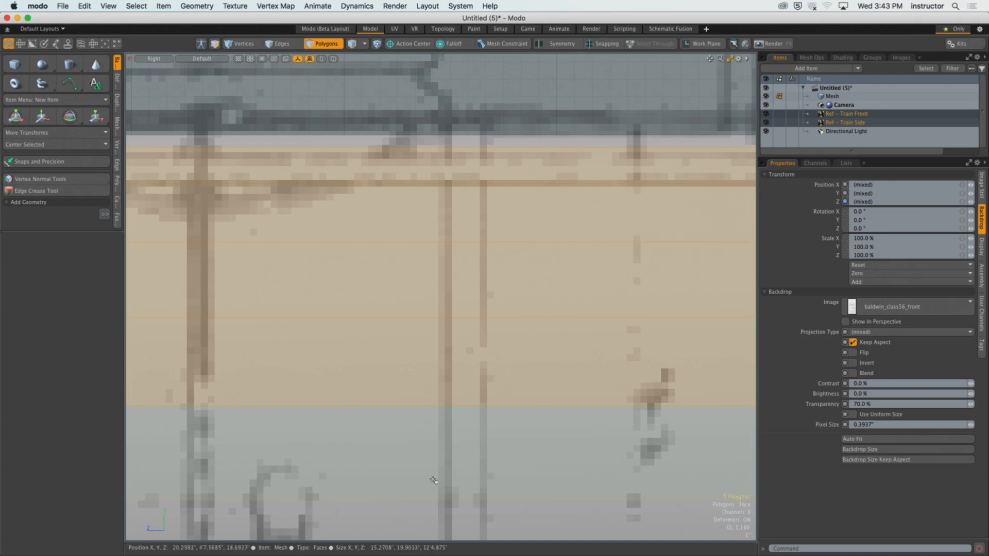
pyautogui.keyDown('alt'); pyautogui.moveTo(457, 426); pyautogui.dragTo(393, 229); pyautogui.keyUp('alt')
pyautogui.click(455, 225)
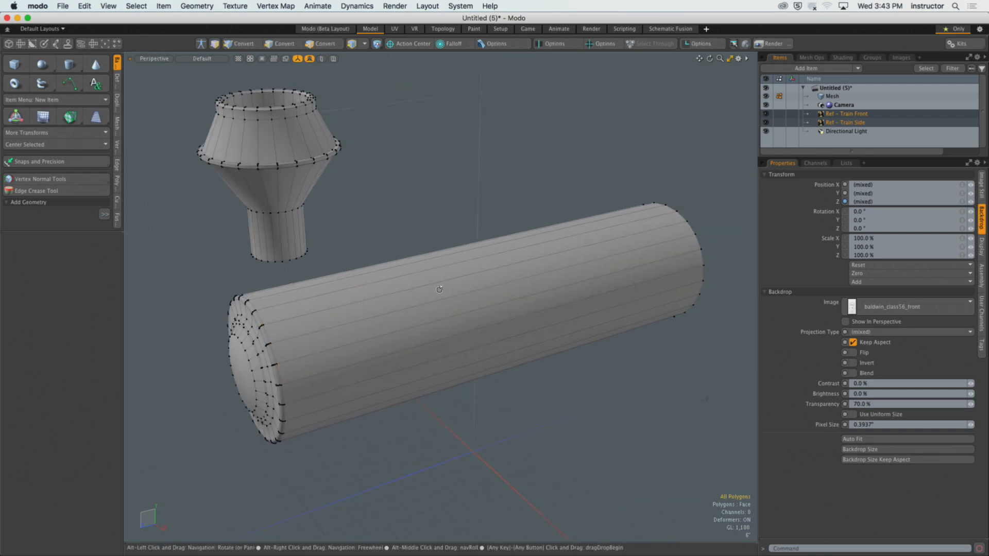
pyautogui.moveTo(422, 310)
pyautogui.keyDown('alt'); pyautogui.mouseDown()
pyautogui.moveTo(446, 302)
pyautogui.moveTo(424, 305)
pyautogui.mouseUp(); pyautogui.keyUp('alt')
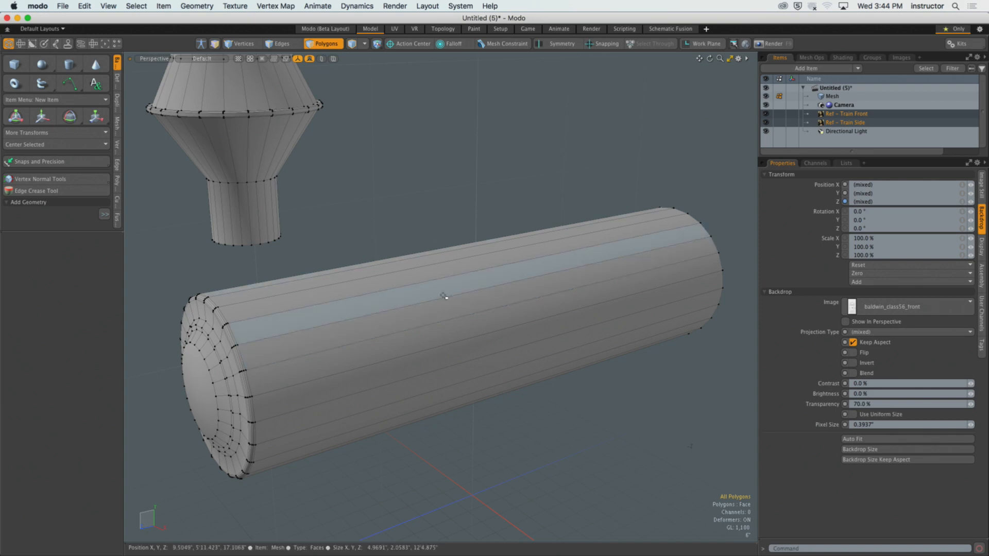
# Select the neighbouring long side polygons of the boiler one after another, down to its underside.
pyautogui.click(488, 289)
pyautogui.moveTo(503, 323)
pyautogui.keyDown('alt'); pyautogui.mouseDown()
pyautogui.moveTo(506, 380)
pyautogui.moveTo(507, 305)
pyautogui.moveTo(517, 311)
pyautogui.mouseUp(); pyautogui.keyUp('alt')
pyautogui.keyDown('shift'); pyautogui.click(507, 304); pyautogui.keyUp('shift')
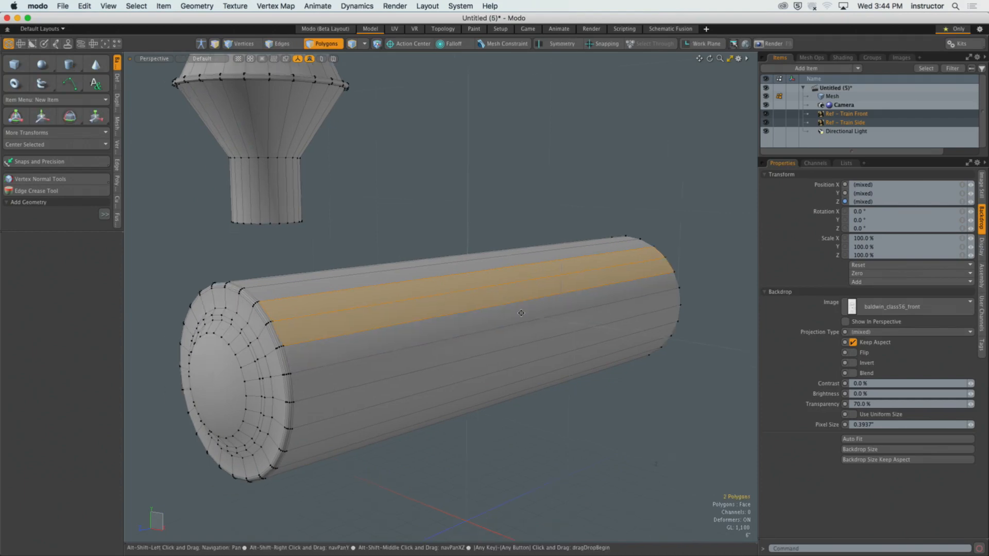
pyautogui.keyDown('shift'); pyautogui.click(517, 313); pyautogui.keyUp('shift')
pyautogui.keyDown('shift'); pyautogui.click(518, 350); pyautogui.keyUp('shift')
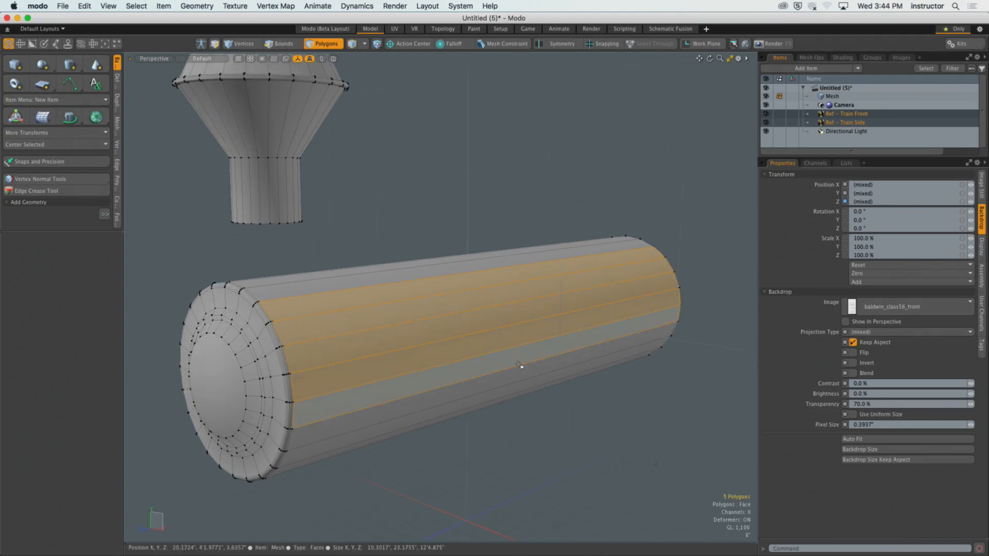
pyautogui.keyDown('shift'); pyautogui.click(520, 362); pyautogui.keyUp('shift')
pyautogui.keyDown('shift'); pyautogui.click(545, 379); pyautogui.keyUp('shift')
pyautogui.keyDown('shift'); pyautogui.click(548, 380); pyautogui.keyUp('shift')
# Extend the polygon selection in the same pattern all the way around the boiler.
pyautogui.press('Up')
pyautogui.press('Up')
pyautogui.press('Up')
pyautogui.press('Up')
pyautogui.press('Up')
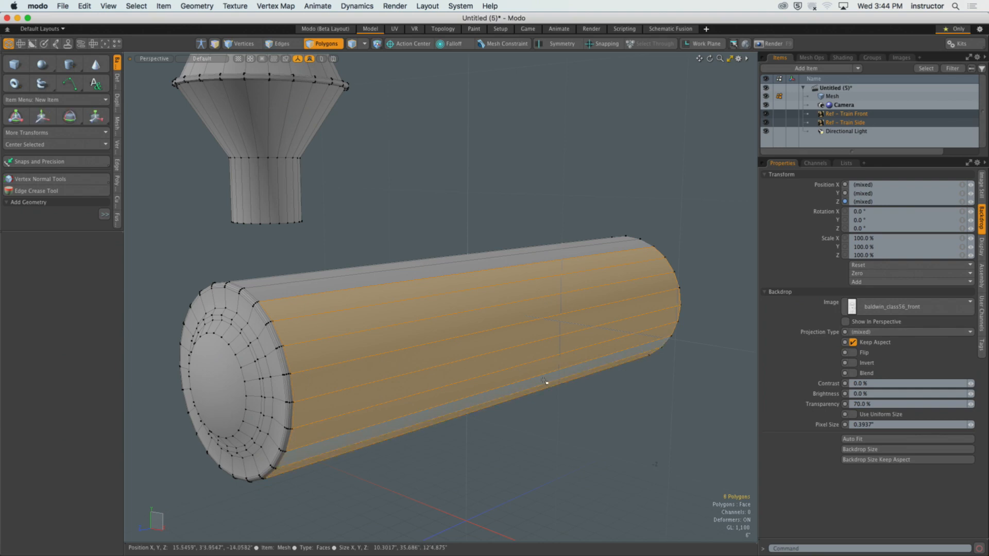
pyautogui.press('Up')
pyautogui.press('Up')
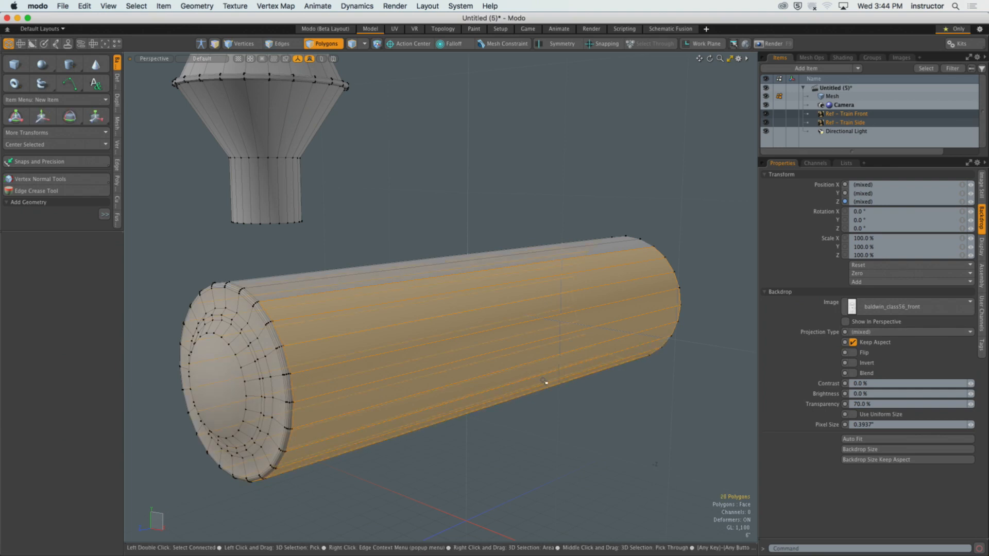
pyautogui.press('Up')
pyautogui.press('Up')
pyautogui.press('Up')
pyautogui.keyDown('alt'); pyautogui.moveTo(388, 234); pyautogui.dragTo(399, 354); pyautogui.keyUp('alt')
pyautogui.keyDown('shift'); pyautogui.click(389, 289); pyautogui.keyUp('shift')
pyautogui.keyDown('shift'); pyautogui.moveTo(443, 422); pyautogui.dragTo(381, 357); pyautogui.keyUp('shift')
pyautogui.moveTo(372, 276)
pyautogui.keyDown('alt'); pyautogui.mouseDown()
pyautogui.moveTo(371, 349)
pyautogui.moveTo(369, 332)
pyautogui.moveTo(412, 271)
pyautogui.moveTo(336, 236)
pyautogui.moveTo(323, 275)
pyautogui.moveTo(369, 265)
pyautogui.moveTo(391, 274)
pyautogui.mouseUp(); pyautogui.keyUp('alt')
pyautogui.click(342, 214)
# Select three consecutive edges on the rear side of the boiler's front rim bevel and extend the selection around the whole loop.
pyautogui.keyDown('alt'); pyautogui.moveTo(342, 214); pyautogui.dragTo(364, 286); pyautogui.keyUp('alt')
pyautogui.press('2')
pyautogui.click(362, 288)
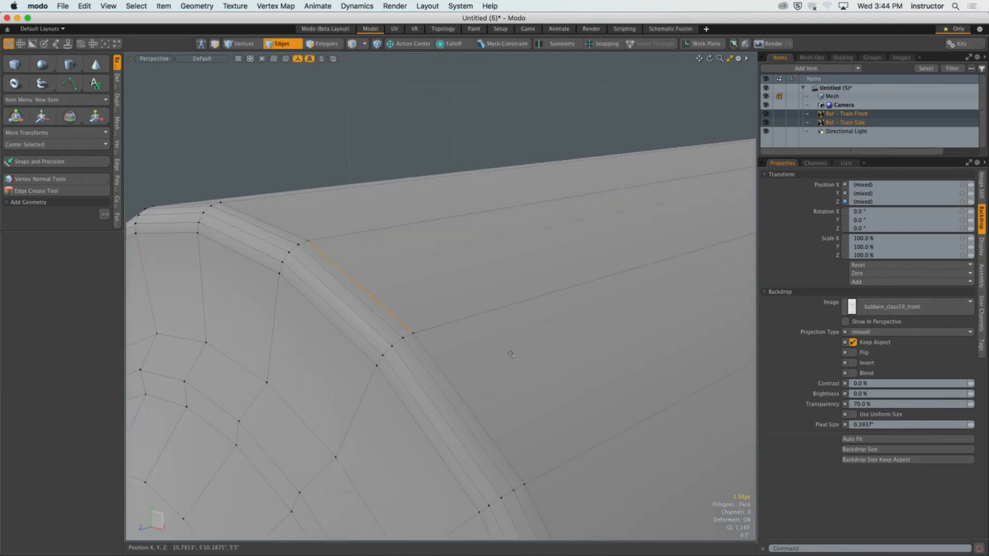
pyautogui.keyDown('shift'); pyautogui.click(451, 383); pyautogui.keyUp('shift')
pyautogui.keyDown('ctrl'); pyautogui.keyDown('alt'); pyautogui.moveTo(485, 388); pyautogui.dragTo(467, 336); pyautogui.keyUp('alt'); pyautogui.keyUp('ctrl')
pyautogui.keyDown('shift'); pyautogui.click(530, 309); pyautogui.keyUp('shift')
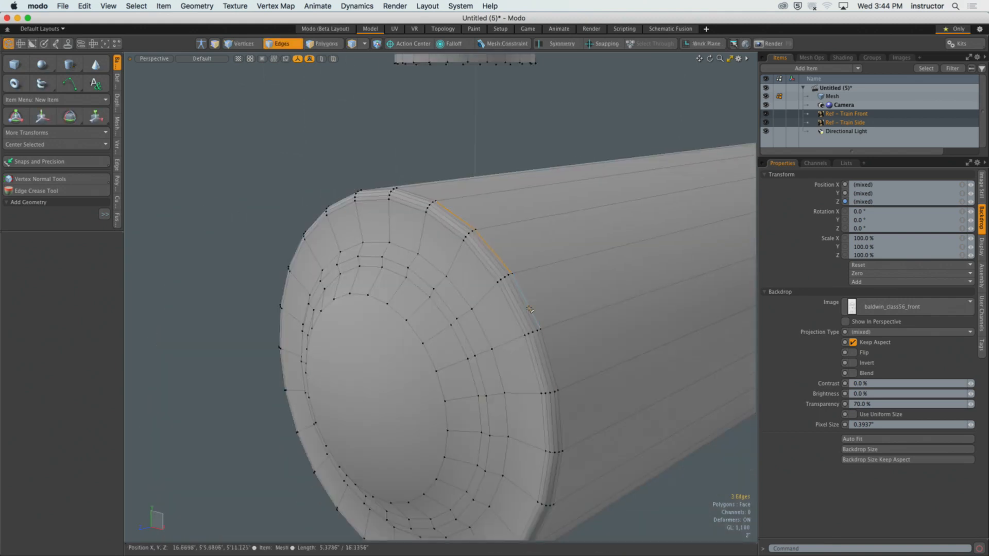
pyautogui.press('Up')
pyautogui.press('Up')
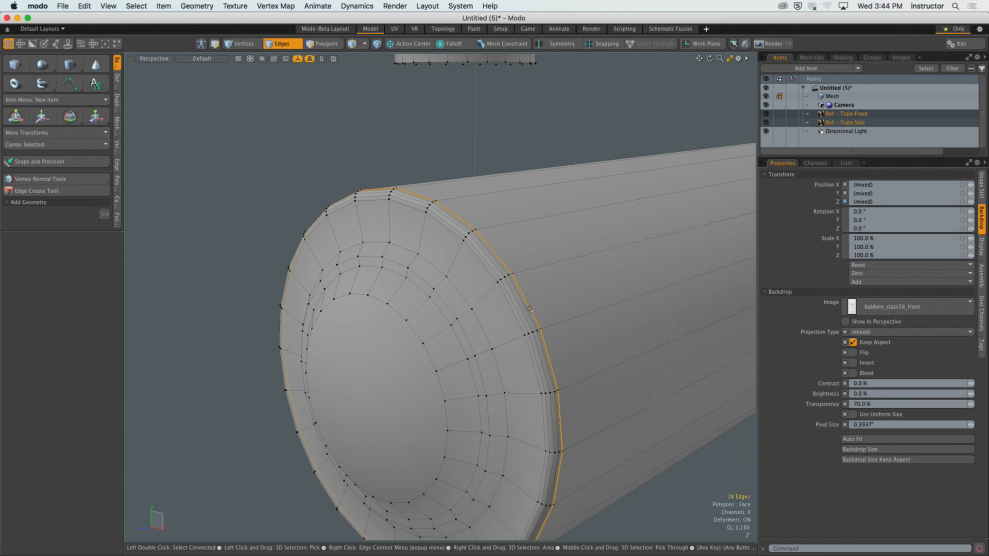
pyautogui.keyDown('ctrl'); pyautogui.keyDown('alt'); pyautogui.moveTo(515, 292); pyautogui.dragTo(486, 324); pyautogui.keyUp('alt'); pyautogui.keyUp('ctrl')
# Select two adjacent long side polygons of the boiler, loop-select the ring around it, and undo that loop selection.
pyautogui.press('3')
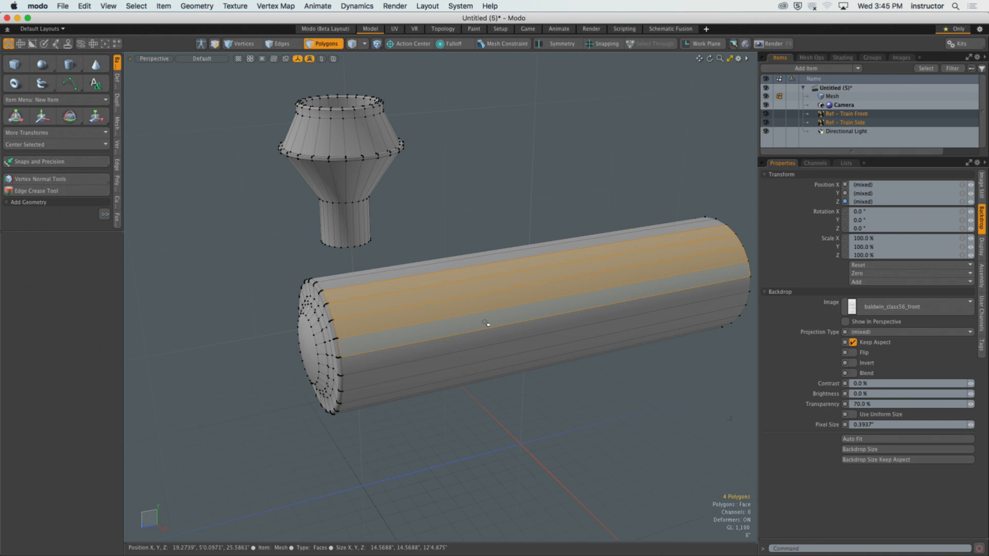
pyautogui.click(520, 216)
pyautogui.moveTo(562, 275)
pyautogui.keyDown('alt'); pyautogui.keyDown('shift'); pyautogui.mouseDown()
pyautogui.moveTo(513, 276)
pyautogui.moveTo(523, 281)
pyautogui.moveTo(503, 287)
pyautogui.moveTo(532, 277)
pyautogui.moveTo(551, 283)
pyautogui.mouseUp(); pyautogui.keyUp('shift'); pyautogui.keyUp('alt')
pyautogui.scroll(4, 513, 276)
pyautogui.scroll(4, 503, 287)
pyautogui.scroll(-3, 532, 276)
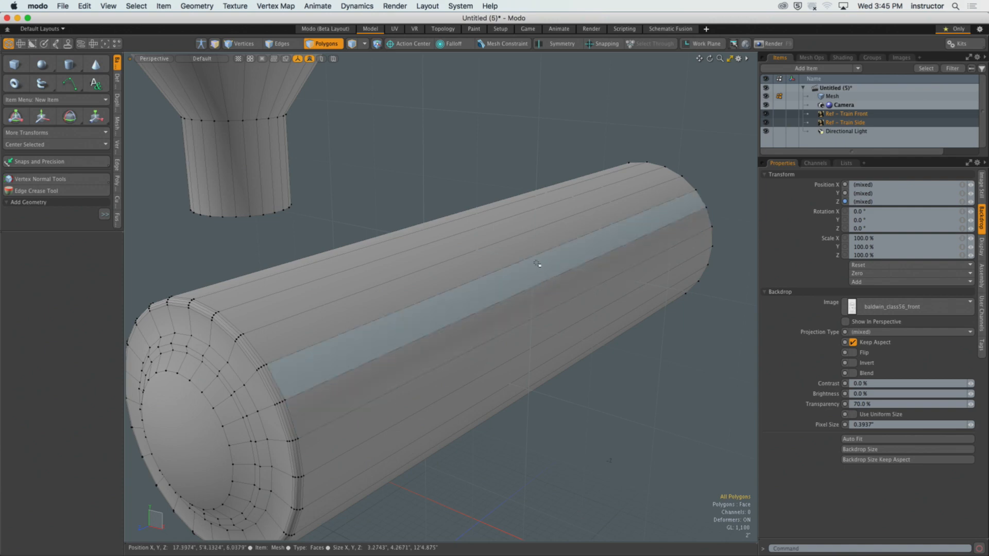
pyautogui.click(525, 250)
pyautogui.keyDown('shift'); pyautogui.click(569, 258); pyautogui.keyUp('shift')
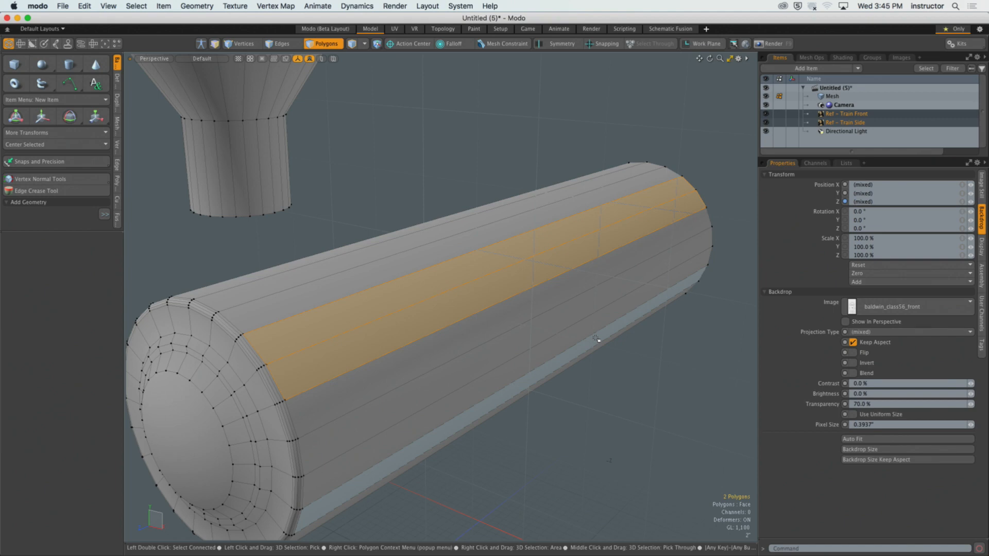
pyautogui.press('l')
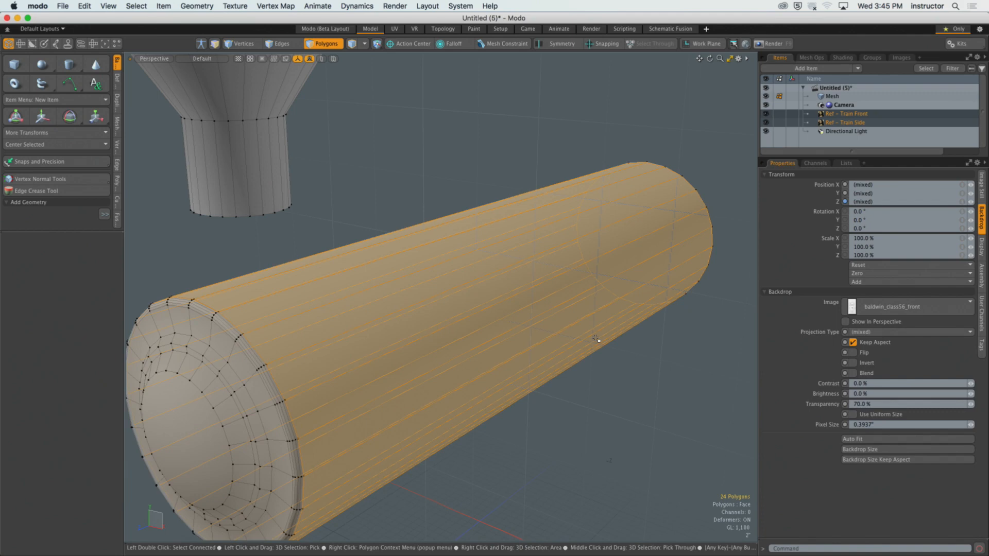
pyautogui.hotkey('ctrl', 'z')
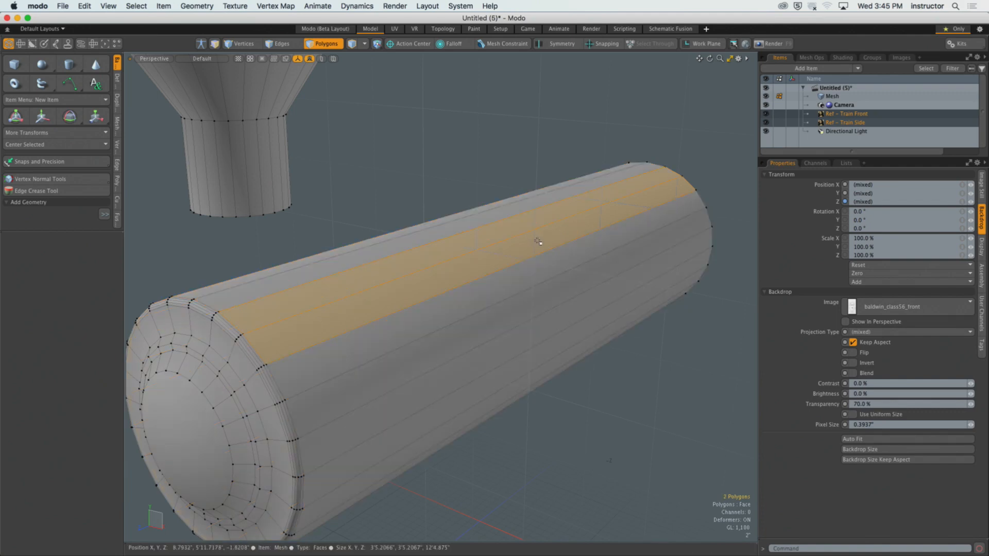
# Select five adjacent long side polygons of the boiler and use Loop Slice to add two symmetrical slices around its body.
pyautogui.keyDown('alt'); pyautogui.keyDown('shift'); pyautogui.moveTo(541, 249); pyautogui.dragTo(526, 345); pyautogui.keyUp('shift'); pyautogui.keyUp('alt')
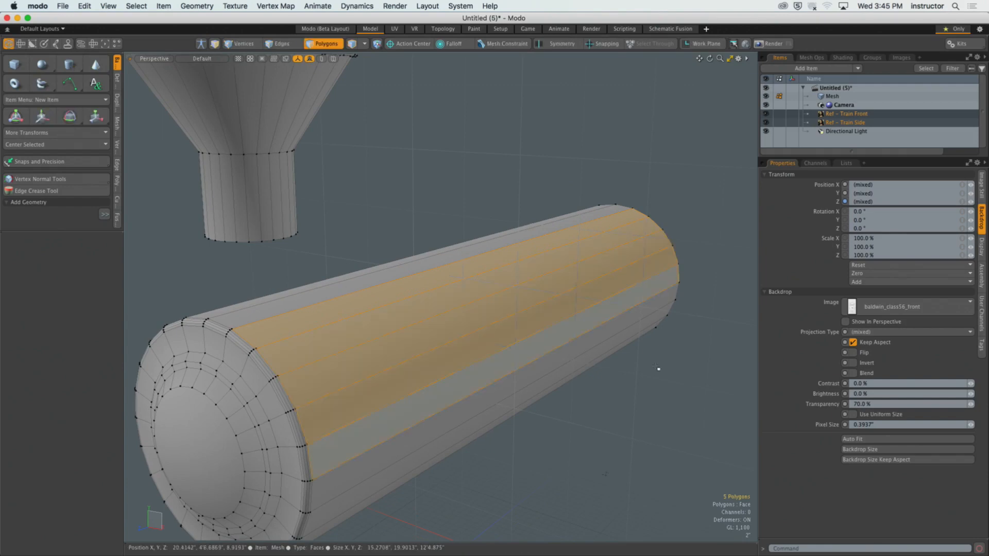
pyautogui.keyDown('alt'); pyautogui.keyDown('shift'); pyautogui.moveTo(575, 379); pyautogui.dragTo(576, 366); pyautogui.keyUp('shift'); pyautogui.keyUp('alt')
pyautogui.keyDown('alt'); pyautogui.keyDown('shift'); pyautogui.moveTo(397, 299); pyautogui.dragTo(428, 293); pyautogui.keyUp('shift'); pyautogui.keyUp('alt')
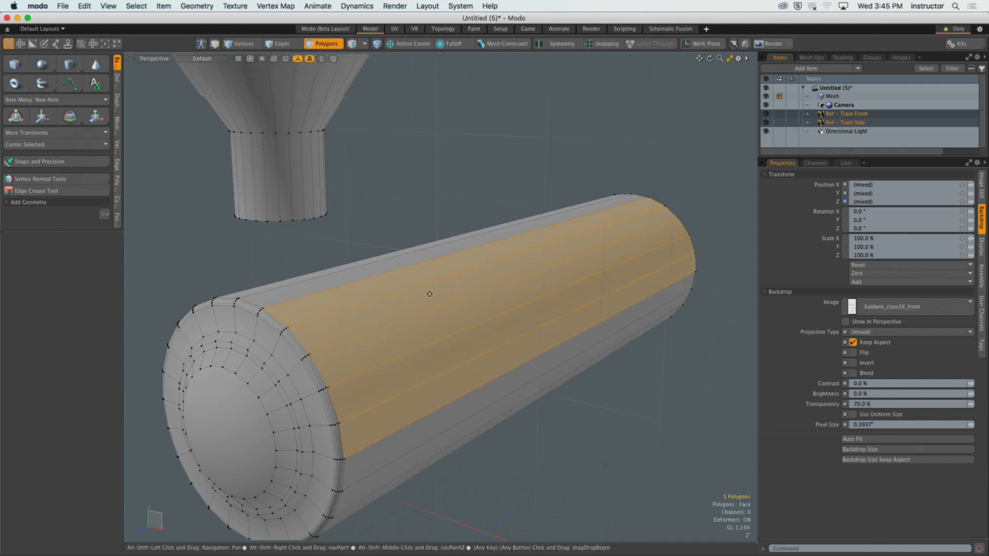
pyautogui.moveTo(70, 232); pyautogui.dragTo(70, 314)
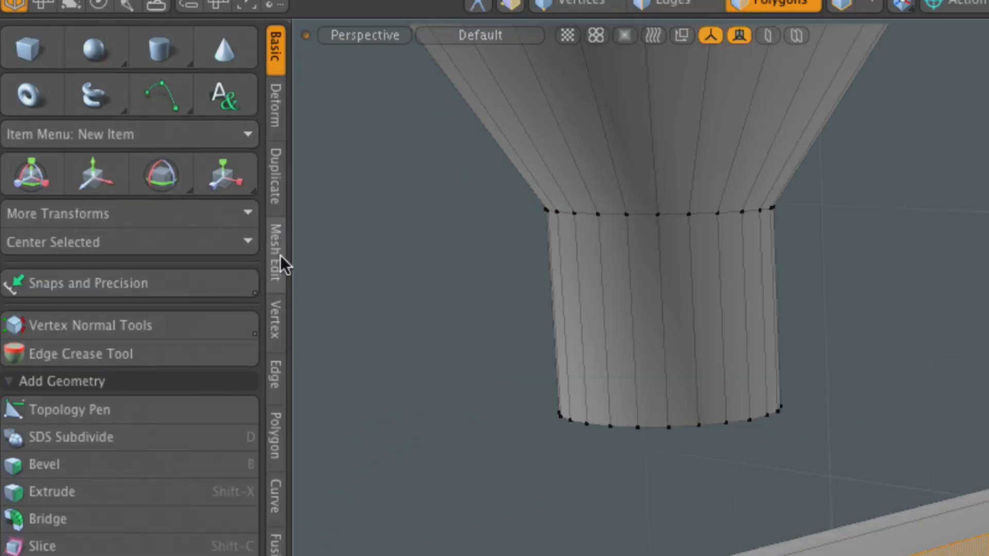
pyautogui.click(274, 255)
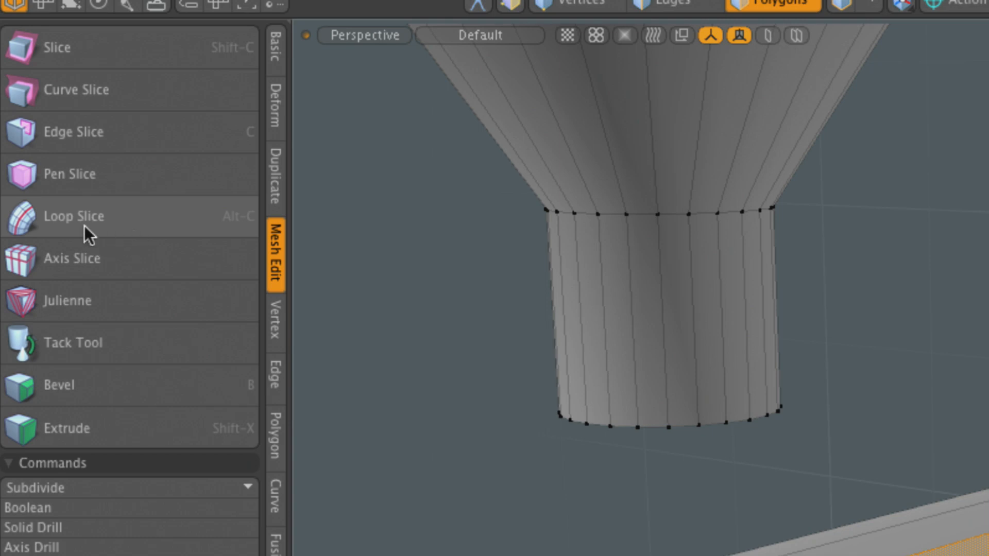
pyautogui.click(107, 221)
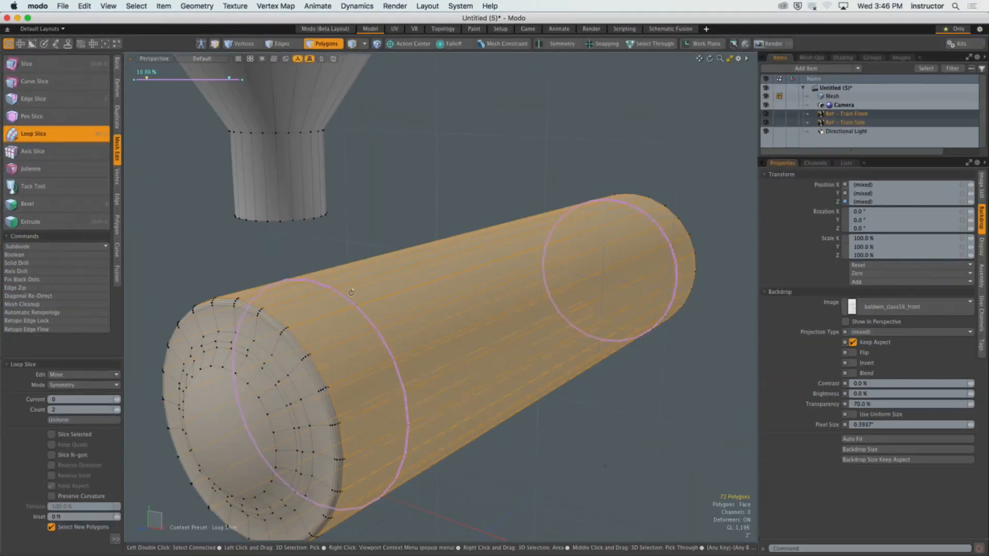
# Move the symmetrical loop slices inward to about 31% of the boiler's length from each end.
pyautogui.keyDown('alt'); pyautogui.moveTo(508, 369); pyautogui.dragTo(392, 335); pyautogui.keyUp('alt')
pyautogui.keyDown('alt'); pyautogui.moveTo(329, 282); pyautogui.dragTo(382, 319); pyautogui.keyUp('alt')
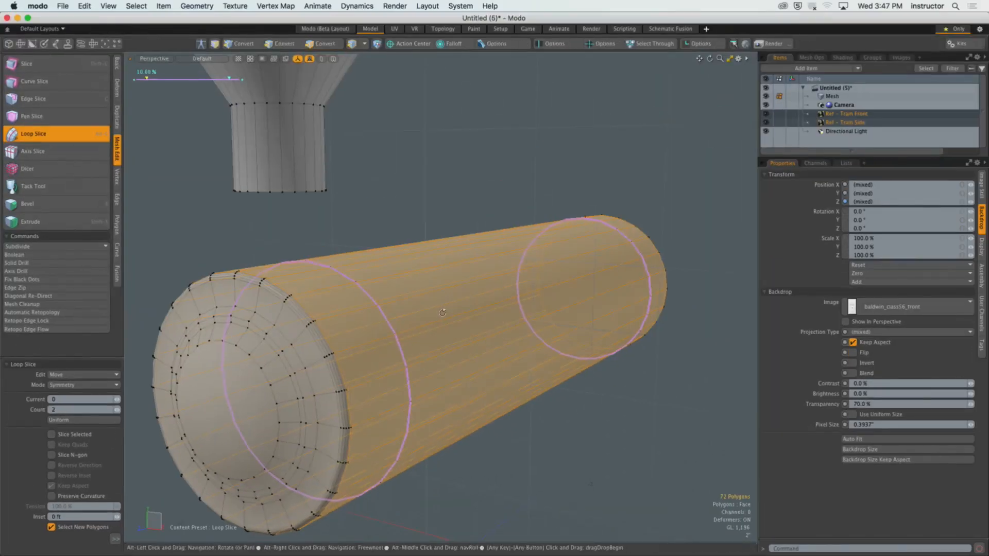
pyautogui.keyDown('alt'); pyautogui.moveTo(391, 330); pyautogui.dragTo(336, 335); pyautogui.keyUp('alt')
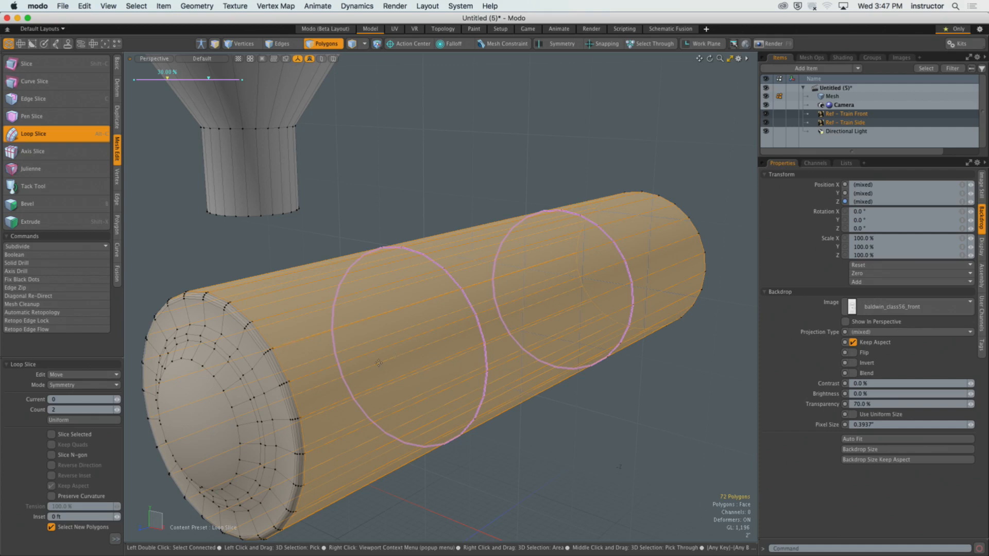
pyautogui.keyDown('alt'); pyautogui.moveTo(378, 364); pyautogui.dragTo(329, 379); pyautogui.keyUp('alt')
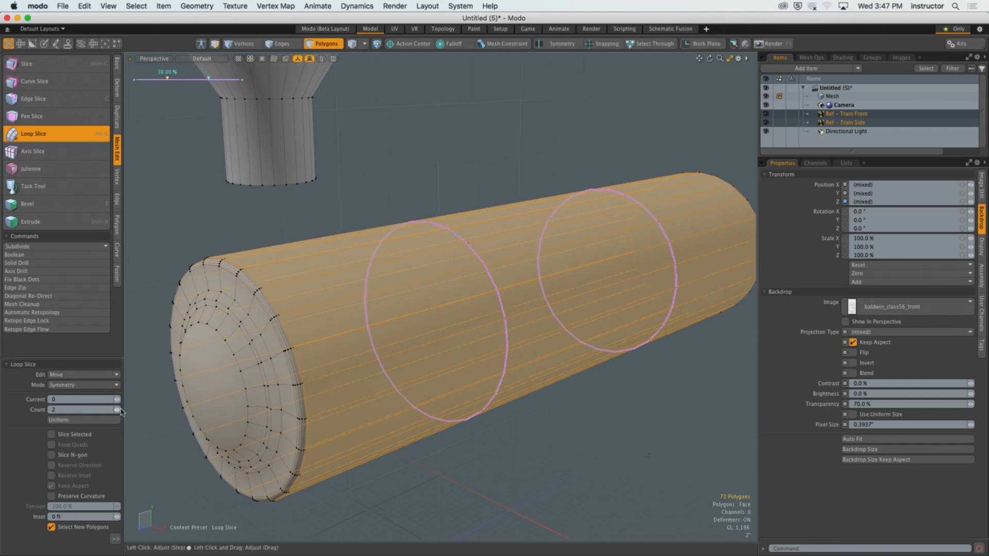
# Raise the Loop Slice count on the boiler to 6.
pyautogui.click(118, 410)
pyautogui.click(118, 410)
pyautogui.click(118, 411)
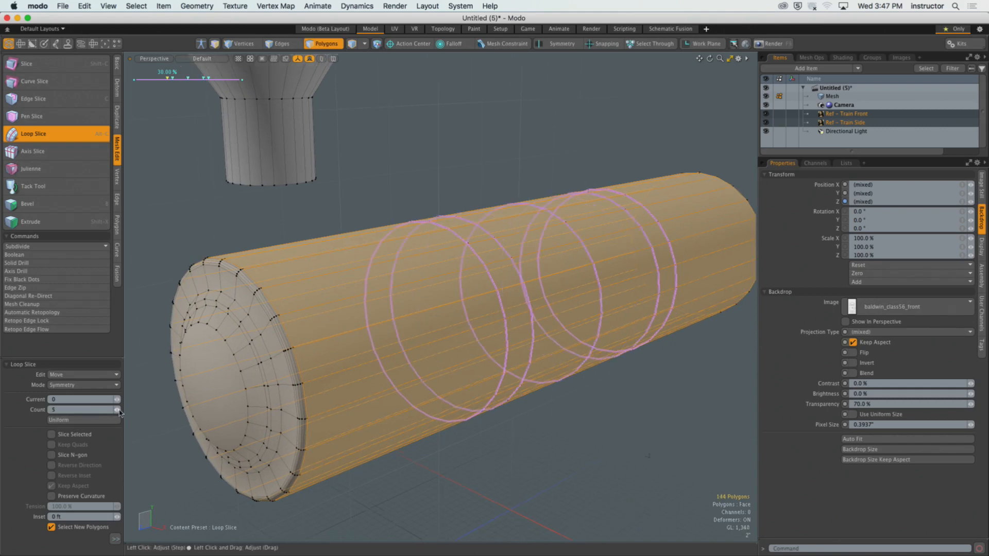
pyautogui.click(118, 411)
pyautogui.keyDown('alt'); pyautogui.moveTo(392, 367); pyautogui.dragTo(446, 374); pyautogui.keyUp('alt')
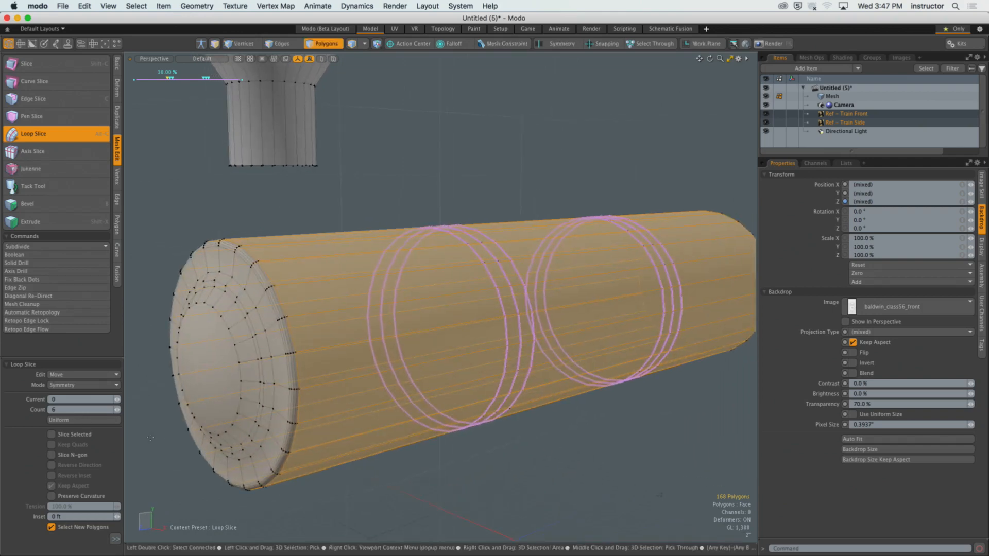
# Set the Loop Slice count to 2 and change its mode to Free.
pyautogui.click(70, 410)
pyautogui.write('2')
pyautogui.press('Return')
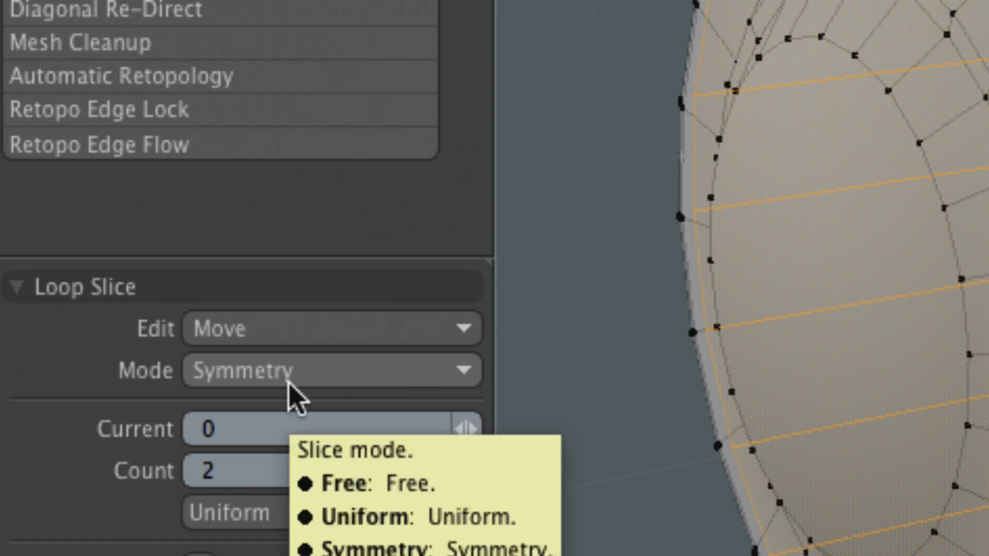
pyautogui.click(234, 379)
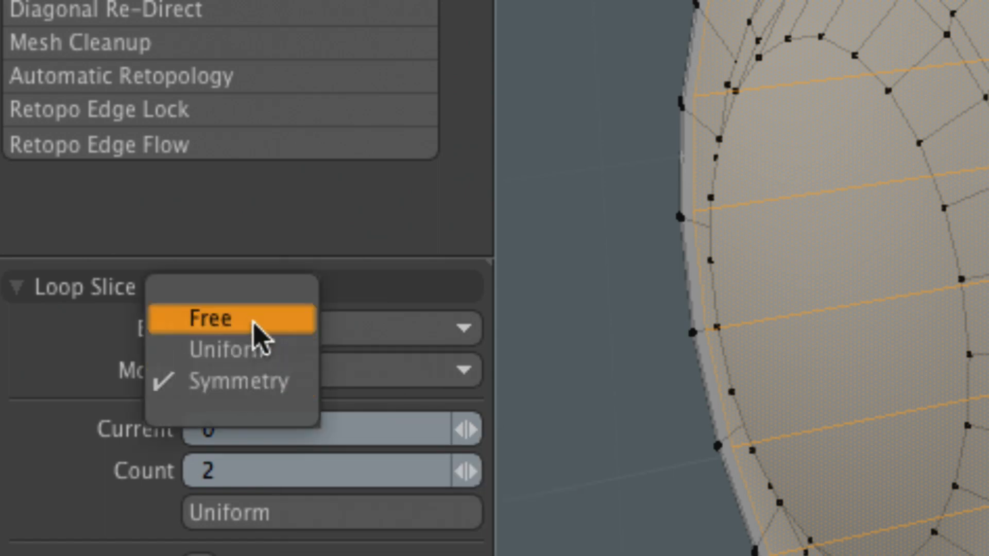
pyautogui.click(245, 323)
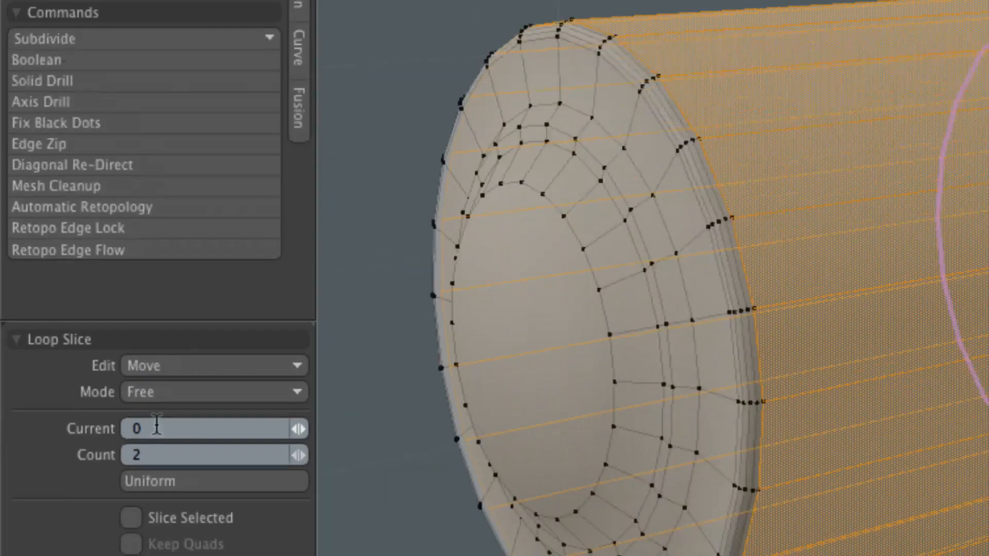
# Position the two free loop slices individually at about 30% and 70% of the boiler's length.
pyautogui.moveTo(450, 242)
pyautogui.keyDown('alt'); pyautogui.mouseDown()
pyautogui.moveTo(395, 236)
pyautogui.moveTo(442, 242)
pyautogui.mouseUp(); pyautogui.keyUp('alt')
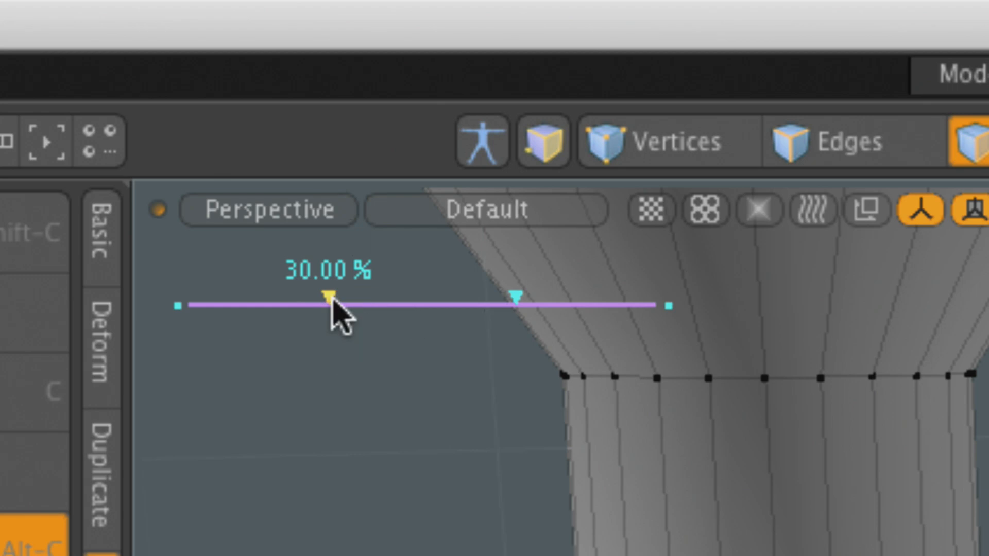
pyautogui.press('ctrl')
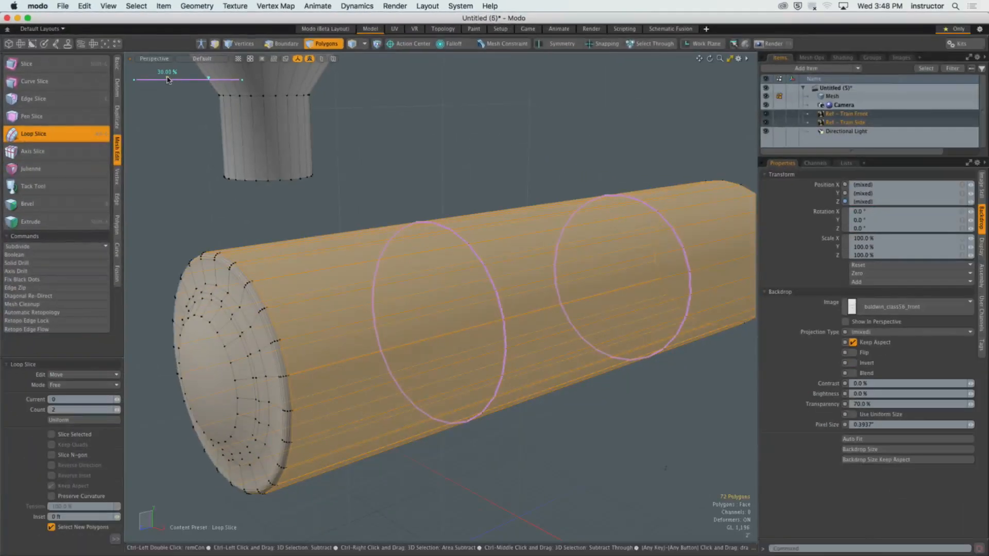
pyautogui.moveTo(169, 79); pyautogui.dragTo(208, 80)
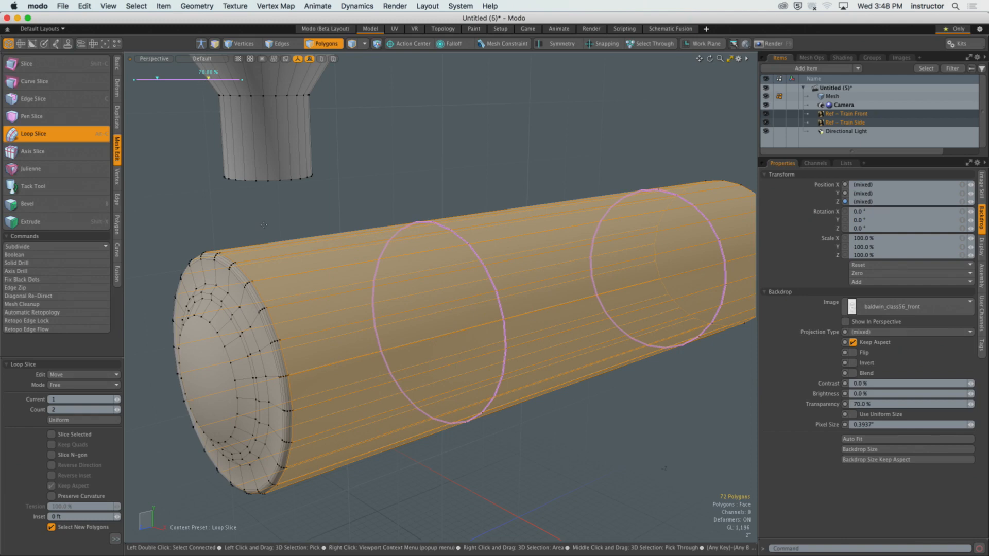
# Reduce the Loop Slice count to 1 and slide the single slice to about 54% of the boiler's length.
pyautogui.click(116, 410)
pyautogui.moveTo(459, 273)
pyautogui.mouseDown()
pyautogui.moveTo(439, 273)
pyautogui.moveTo(498, 274)
pyautogui.moveTo(465, 275)
pyautogui.mouseUp()
pyautogui.moveTo(515, 297); pyautogui.dragTo(556, 298)
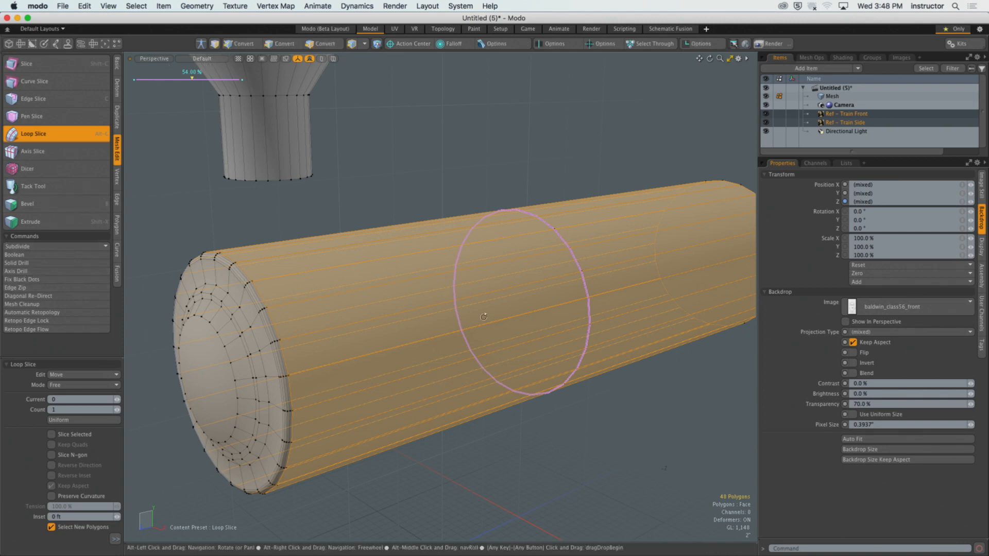
# Set the Loop Slice count to 5 and move individual slices freely into uneven, closely spaced pairs.
pyautogui.keyDown('alt'); pyautogui.moveTo(456, 317); pyautogui.dragTo(406, 315); pyautogui.keyUp('alt')
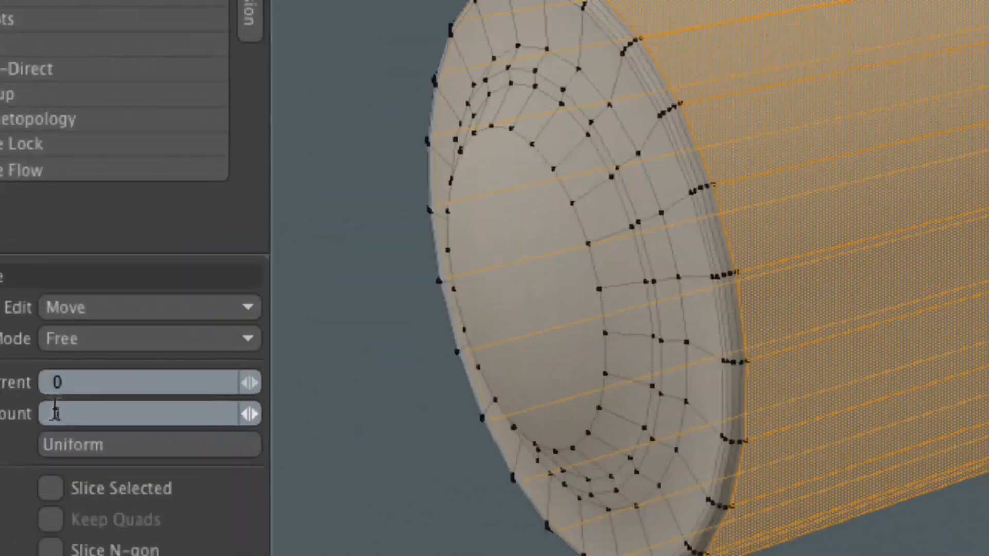
pyautogui.moveTo(52, 408); pyautogui.dragTo(72, 409)
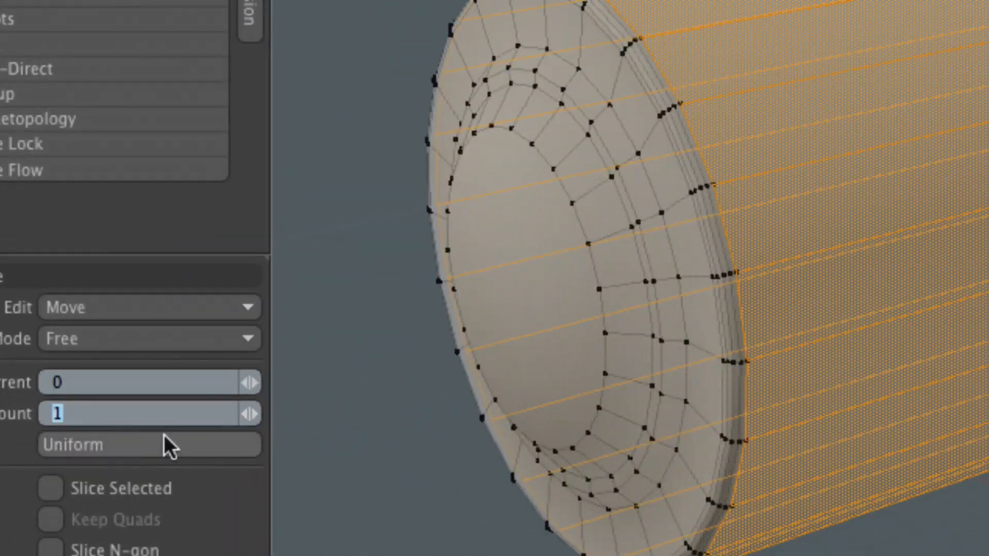
pyautogui.write('5')
pyautogui.press('Return')
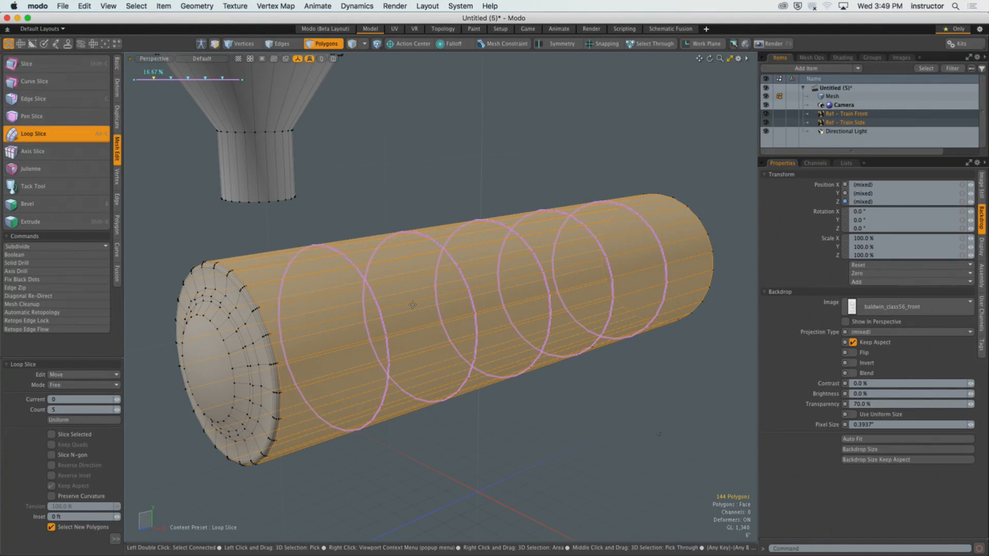
pyautogui.moveTo(413, 305)
pyautogui.mouseDown()
pyautogui.moveTo(400, 305)
pyautogui.moveTo(428, 305)
pyautogui.mouseUp()
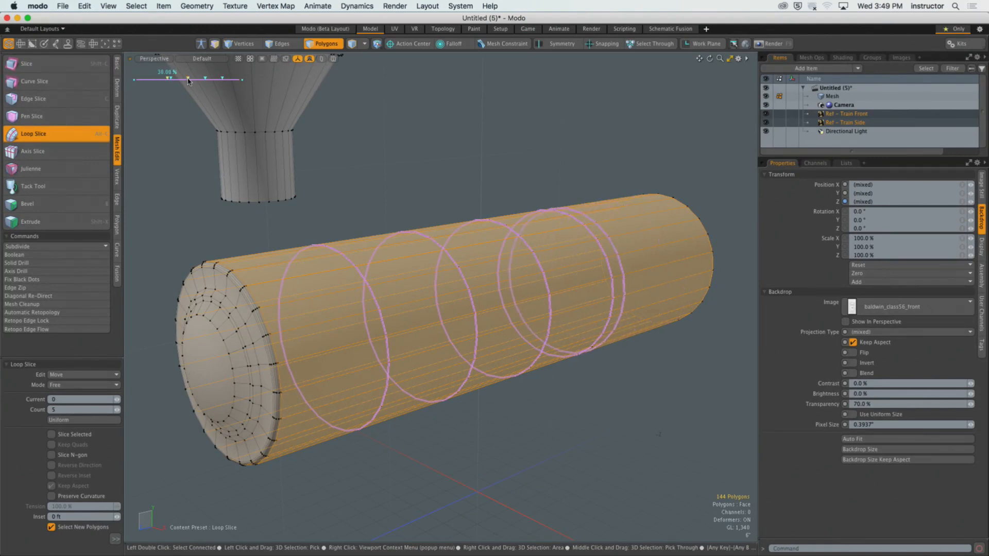
pyautogui.moveTo(188, 81)
pyautogui.mouseDown()
pyautogui.moveTo(205, 82)
pyautogui.moveTo(149, 67)
pyautogui.moveTo(212, 72)
pyautogui.mouseUp()
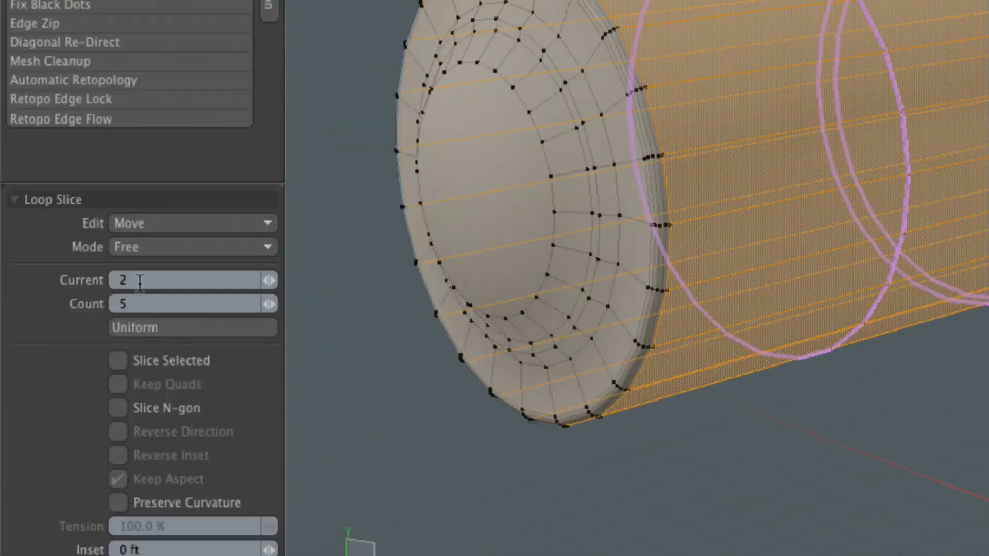
# Change the Loop Slice mode to Uniform to space the five slices evenly along the boiler.
pyautogui.click(71, 386)
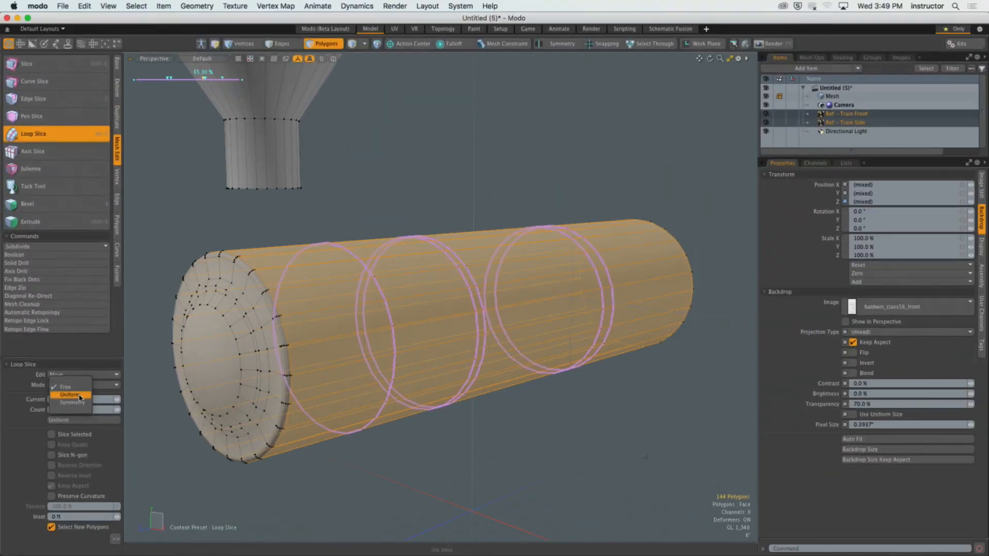
pyautogui.click(80, 396)
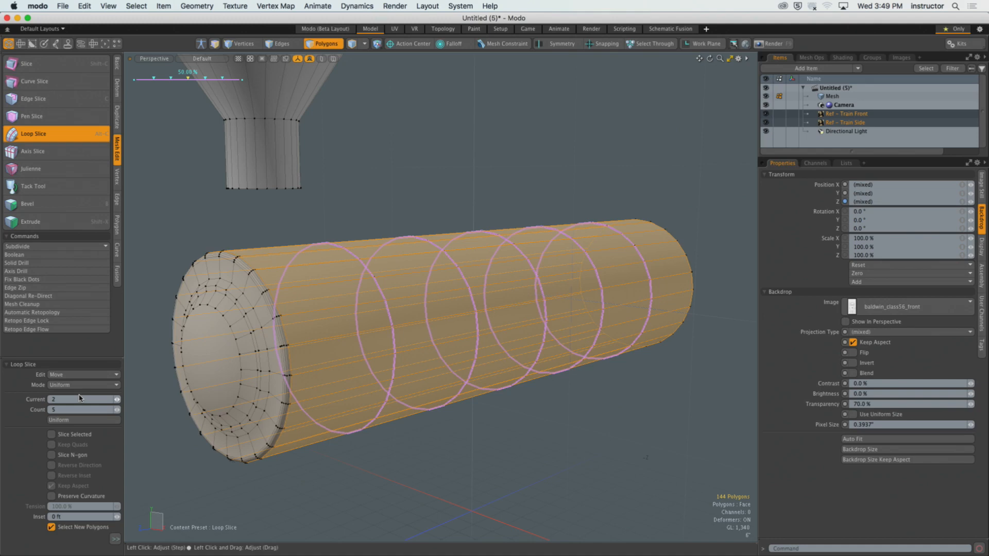
pyautogui.keyDown('alt'); pyautogui.moveTo(391, 278); pyautogui.dragTo(281, 299); pyautogui.keyUp('alt')
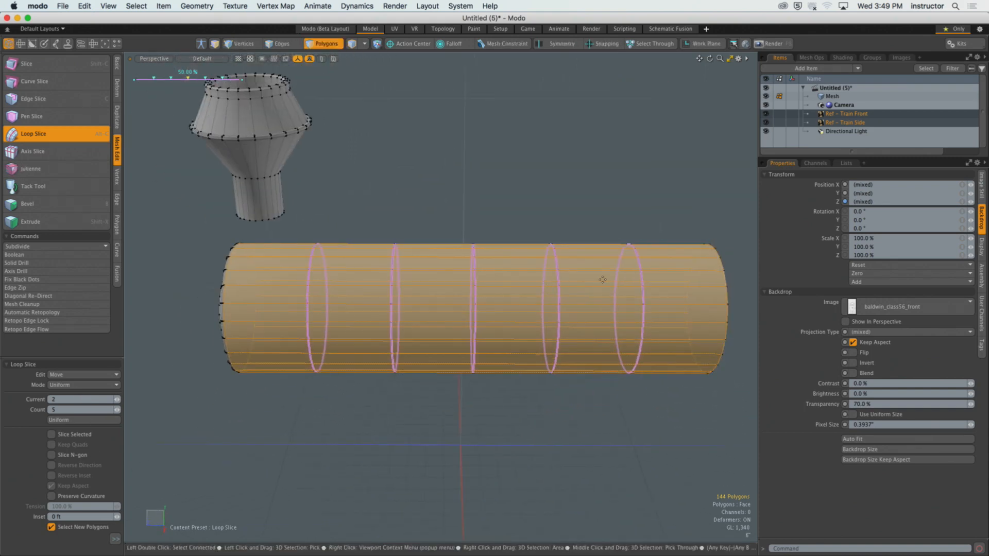
pyautogui.keyDown('alt'); pyautogui.moveTo(466, 315); pyautogui.dragTo(333, 351); pyautogui.keyUp('alt')
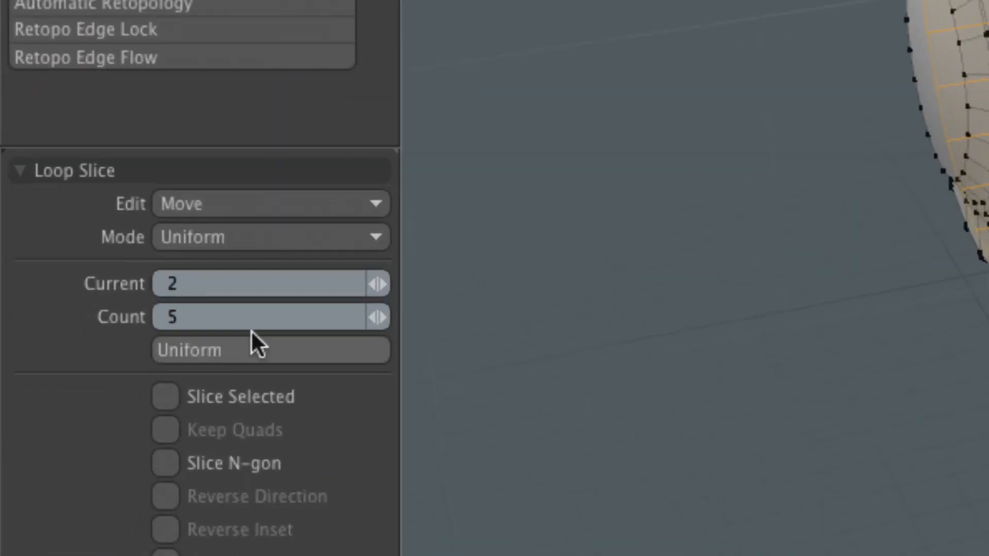
# Set the Loop Slice count to 2 and change its mode to Symmetry.
pyautogui.click(256, 316)
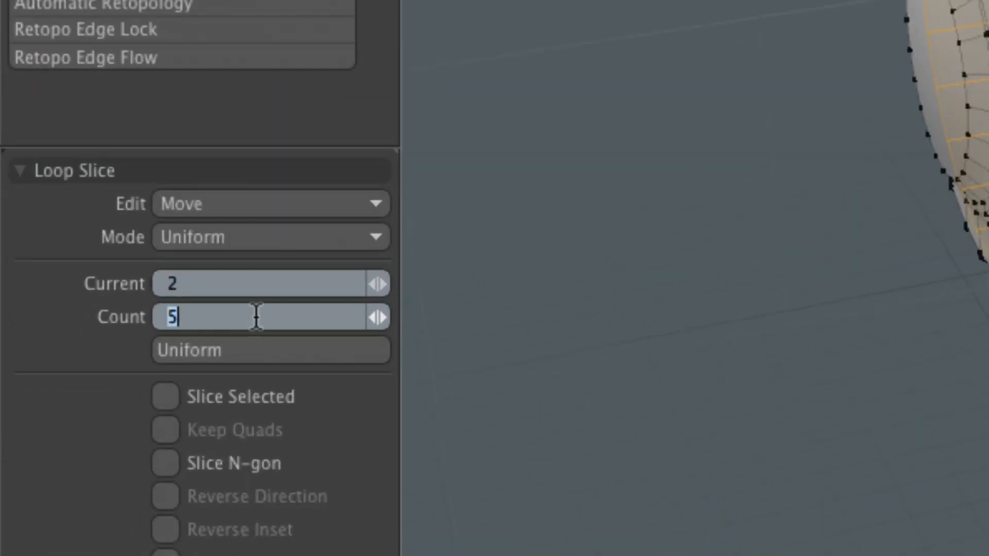
pyautogui.write('2')
pyautogui.press('Return')
pyautogui.click(219, 238)
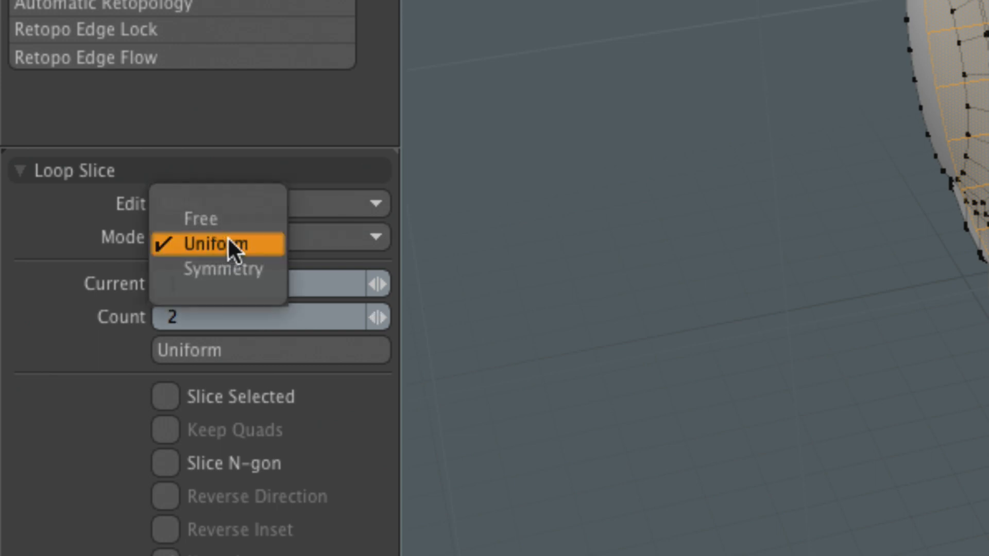
pyautogui.click(215, 267)
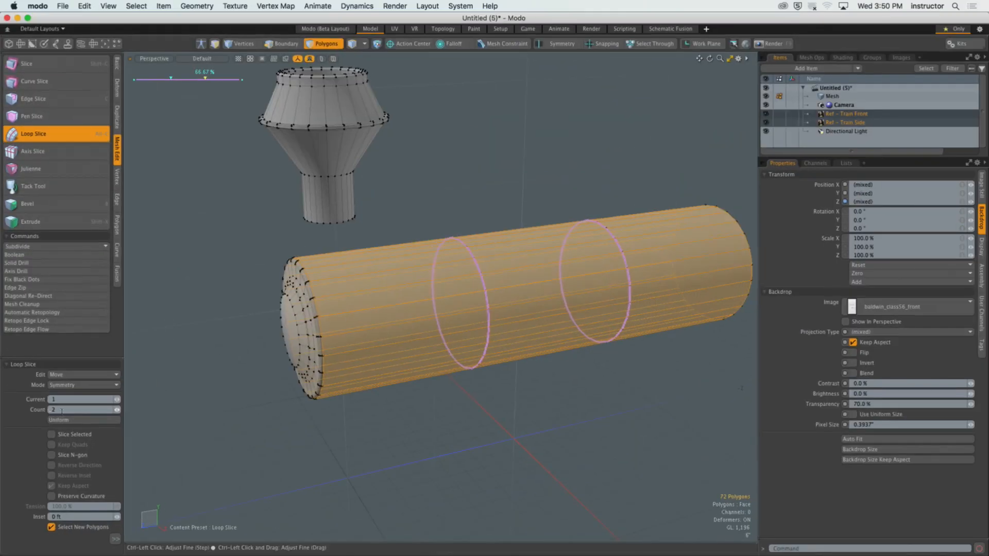
# Slide the symmetrical slices along the boiler to about 18% of its length from each end.
pyautogui.keyDown('alt'); pyautogui.keyDown('shift'); pyautogui.moveTo(528, 283); pyautogui.dragTo(543, 318); pyautogui.keyUp('shift'); pyautogui.keyUp('alt')
pyautogui.keyDown('alt'); pyautogui.keyDown('shift'); pyautogui.moveTo(311, 344); pyautogui.dragTo(331, 339); pyautogui.keyUp('shift'); pyautogui.keyUp('alt')
pyautogui.moveTo(304, 350)
pyautogui.keyDown('ctrl'); pyautogui.keyDown('alt'); pyautogui.mouseDown()
pyautogui.moveTo(326, 350)
pyautogui.moveTo(314, 338)
pyautogui.mouseUp(); pyautogui.keyUp('alt'); pyautogui.keyUp('ctrl')
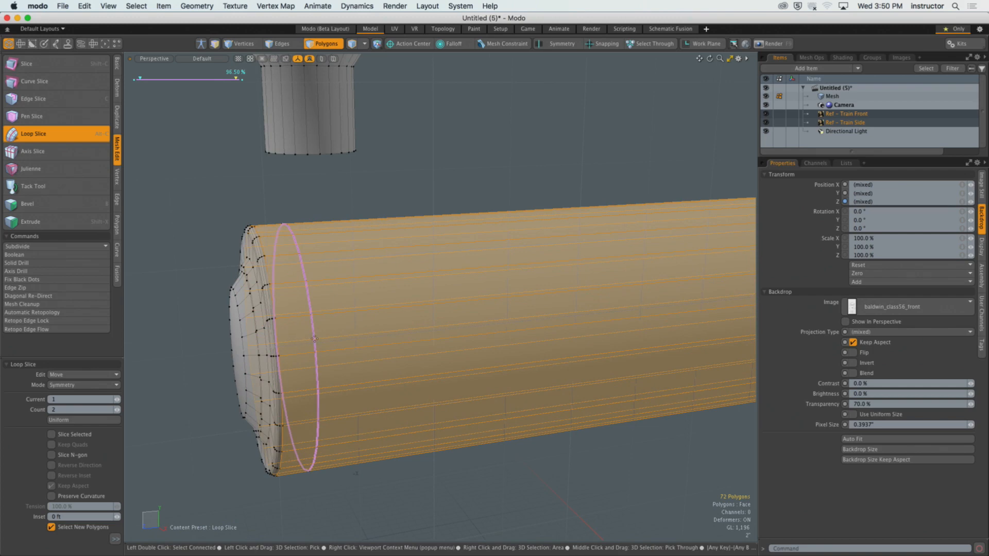
pyautogui.keyDown('alt'); pyautogui.keyDown('shift'); pyautogui.moveTo(628, 318); pyautogui.dragTo(399, 318); pyautogui.keyUp('shift'); pyautogui.keyUp('alt')
pyautogui.keyDown('alt'); pyautogui.keyDown('shift'); pyautogui.moveTo(724, 310); pyautogui.dragTo(461, 303); pyautogui.keyUp('shift'); pyautogui.keyUp('alt')
pyautogui.keyDown('alt'); pyautogui.keyDown('shift'); pyautogui.moveTo(462, 302); pyautogui.dragTo(533, 296); pyautogui.keyUp('shift'); pyautogui.keyUp('alt')
pyautogui.moveTo(533, 296); pyautogui.dragTo(472, 307)
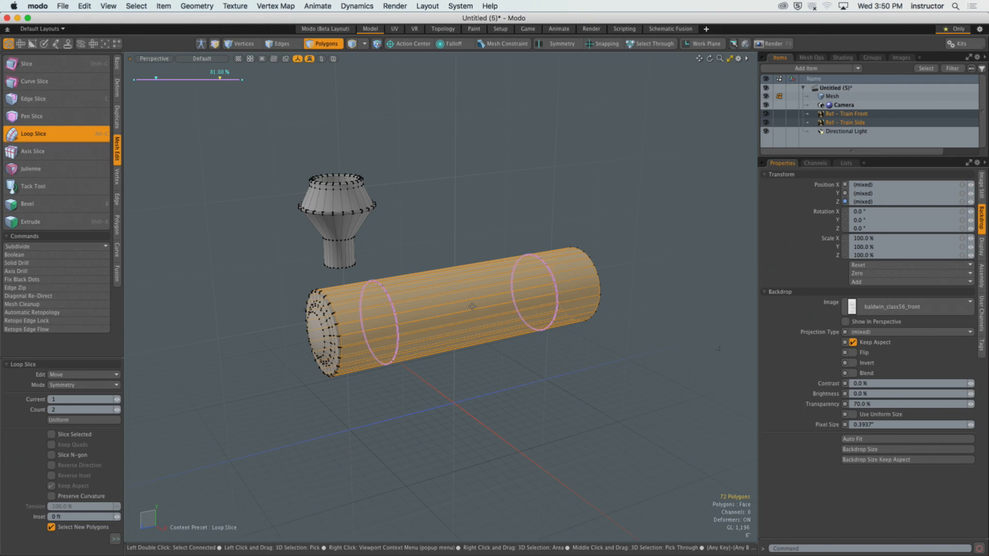
# Finish the loop slices, clear the polygon selection and select the complete edge loop of the boiler's front slice.
pyautogui.press('space')
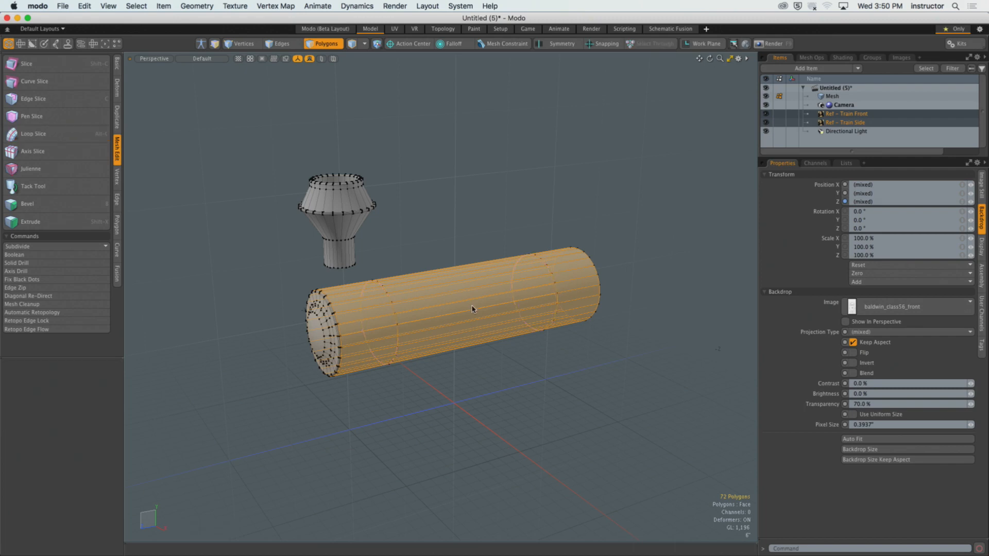
pyautogui.click(467, 184)
pyautogui.scroll(3, 474, 329)
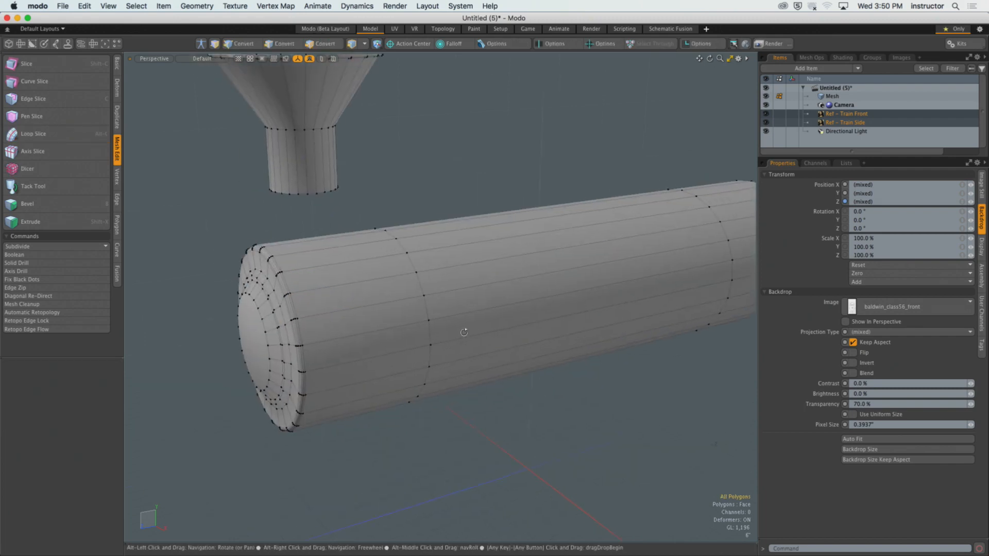
pyautogui.press('2')
pyautogui.click(471, 334)
pyautogui.doubleClick(432, 334)
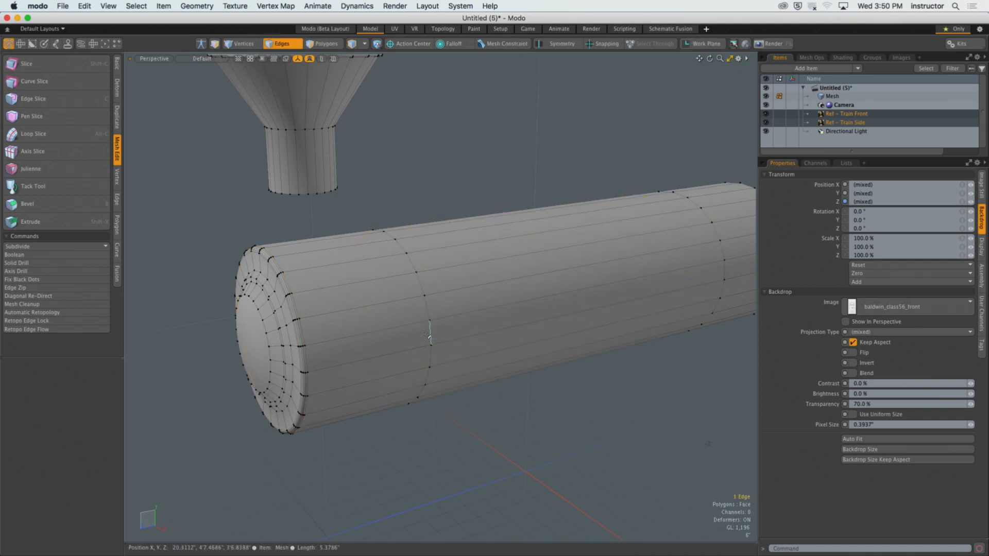
pyautogui.keyDown('alt'); pyautogui.keyDown('shift'); pyautogui.moveTo(444, 338); pyautogui.dragTo(435, 365); pyautogui.keyUp('shift'); pyautogui.keyUp('alt')
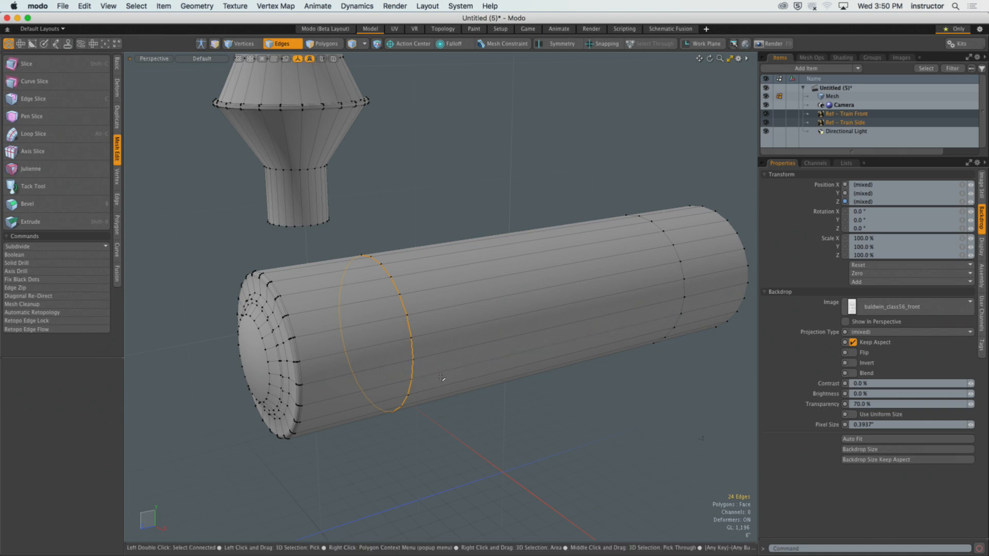
# Move the selected edge loop back along Z to the front line of the band behind the dome marked 100 in the side backdrop.
pyautogui.press('w')
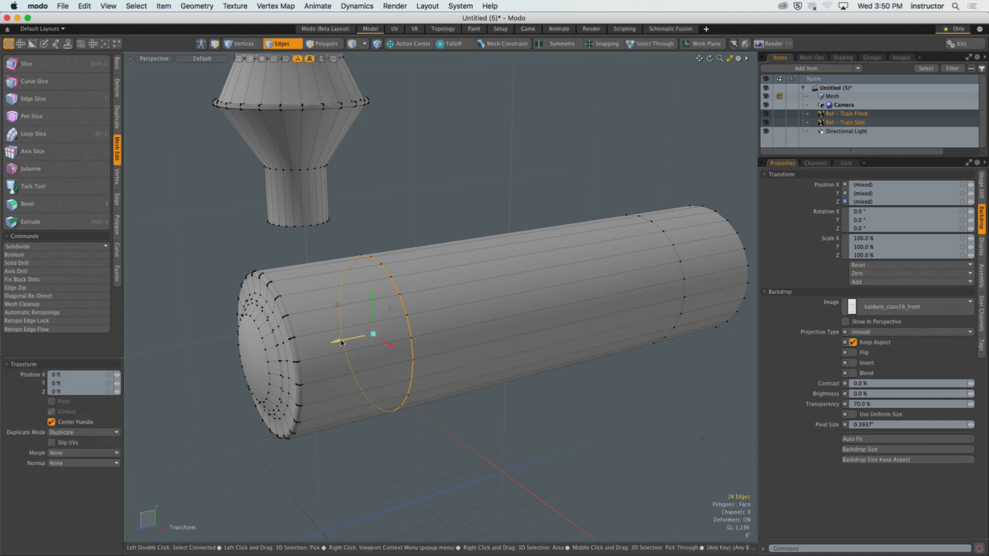
pyautogui.moveTo(341, 343); pyautogui.dragTo(450, 320)
pyautogui.scroll(-3, 451, 320)
pyautogui.keyDown('alt'); pyautogui.moveTo(572, 312); pyautogui.dragTo(486, 279); pyautogui.keyUp('alt')
pyautogui.keyDown('alt'); pyautogui.middleClick(516, 281); pyautogui.keyUp('alt')
pyautogui.scroll(3, 485, 279)
pyautogui.keyDown('alt'); pyautogui.moveTo(520, 350); pyautogui.dragTo(448, 281); pyautogui.keyUp('alt')
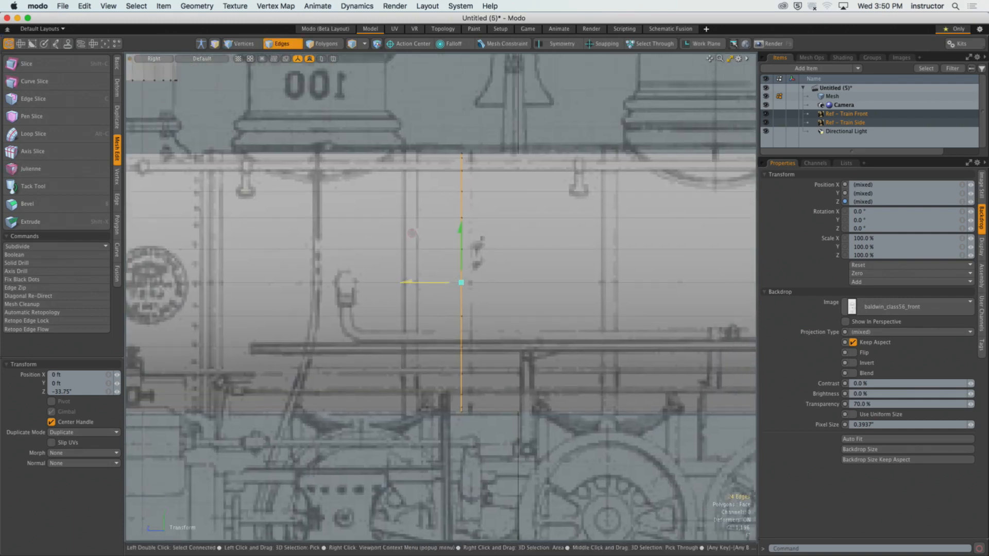
pyautogui.moveTo(412, 233); pyautogui.dragTo(354, 233)
pyautogui.press('q')
pyautogui.click(464, 270)
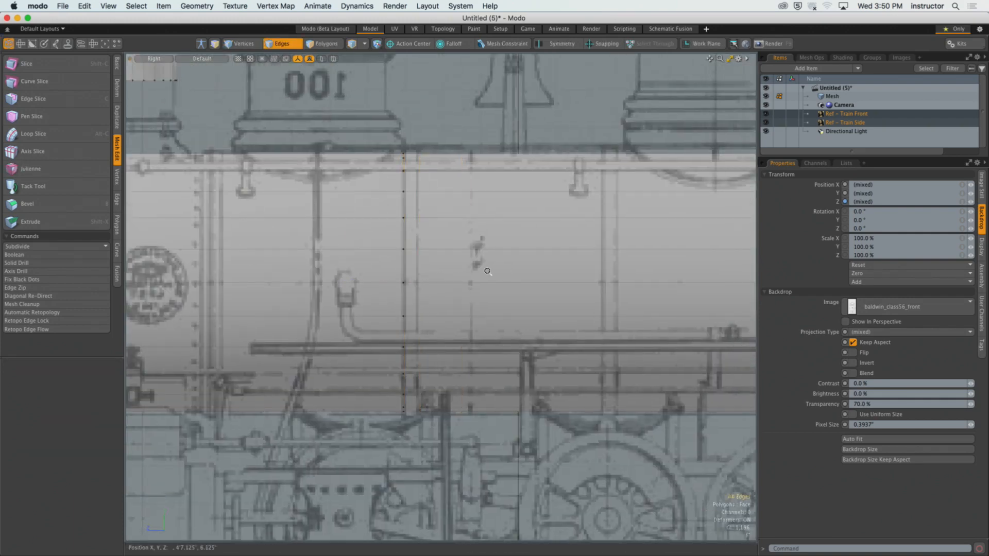
# Select the boiler's rear slice edge loop and move it about 5'5.7" forward along Z to the same band's rear line.
pyautogui.scroll(-3, 464, 270)
pyautogui.keyDown('alt'); pyautogui.moveTo(463, 270); pyautogui.dragTo(402, 272); pyautogui.keyUp('alt')
pyautogui.click(638, 271)
pyautogui.doubleClick(637, 271)
pyautogui.press('y')
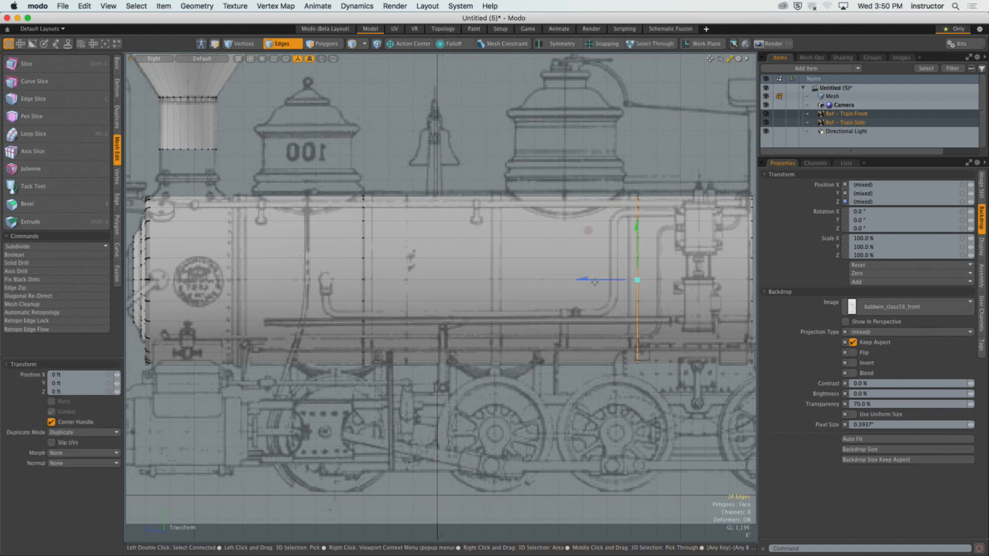
pyautogui.moveTo(580, 280); pyautogui.dragTo(321, 280)
pyautogui.moveTo(329, 231); pyautogui.dragTo(322, 231)
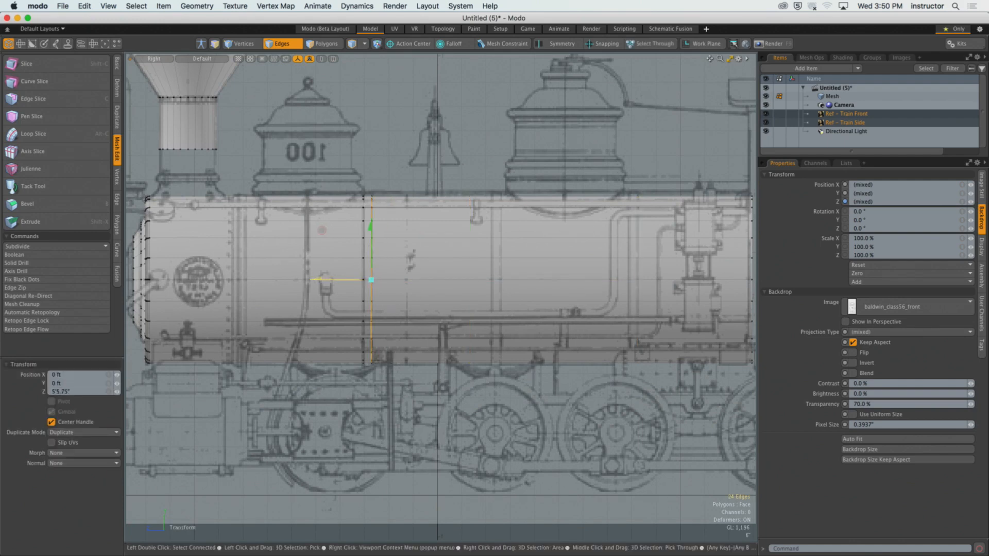
pyautogui.scroll(4, 324, 256)
pyautogui.keyDown('alt'); pyautogui.moveTo(427, 294); pyautogui.dragTo(363, 314); pyautogui.keyUp('alt')
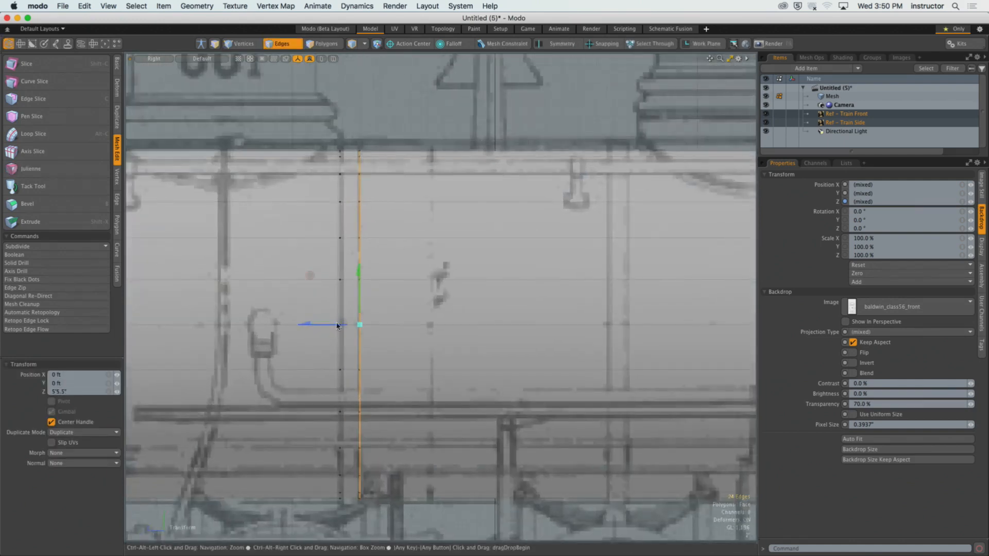
pyautogui.moveTo(304, 325); pyautogui.dragTo(304, 325)
pyautogui.scroll(-3, 397, 189)
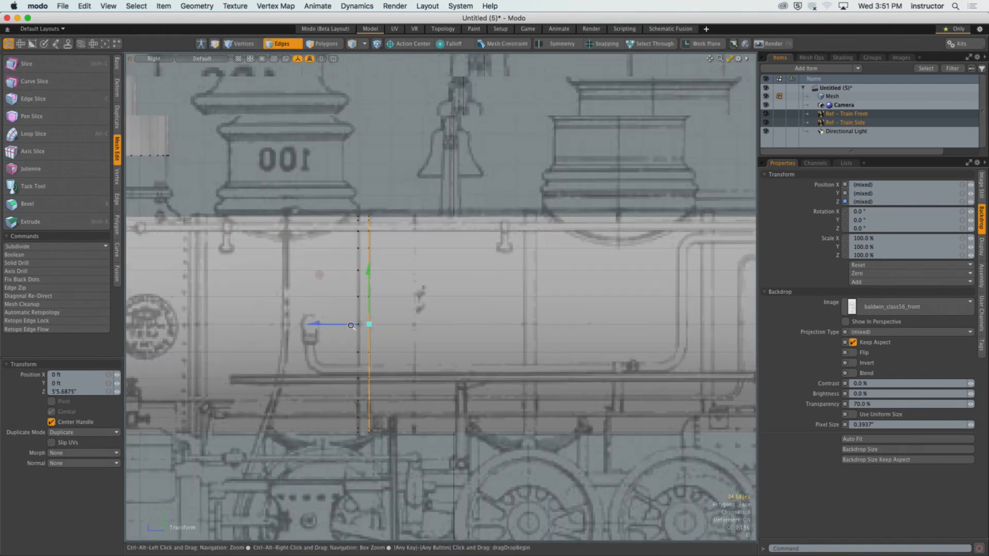
pyautogui.press('space')
pyautogui.click(397, 189)
pyautogui.scroll(-3, 397, 189)
pyautogui.keyDown('alt'); pyautogui.moveTo(397, 189); pyautogui.dragTo(369, 175); pyautogui.keyUp('alt')
pyautogui.press('.')
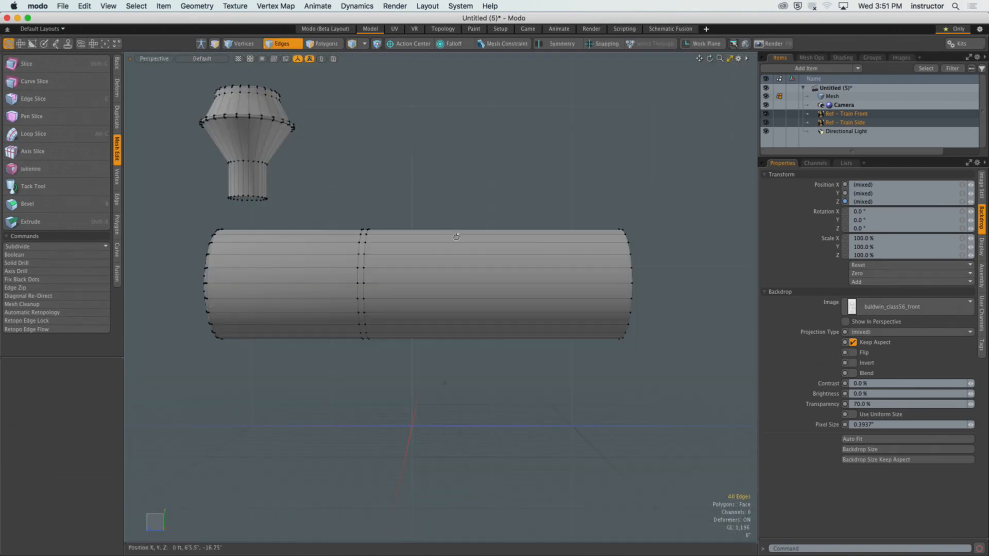
# Select eight adjacent long side polygons of the boiler behind the band and use Loop Slice to add two symmetrical slices.
pyautogui.moveTo(335, 260)
pyautogui.keyDown('alt'); pyautogui.mouseDown()
pyautogui.moveTo(373, 273)
pyautogui.moveTo(427, 238)
pyautogui.moveTo(419, 335)
pyautogui.mouseUp(); pyautogui.keyUp('alt')
pyautogui.press('3')
pyautogui.scroll(3, 416, 252)
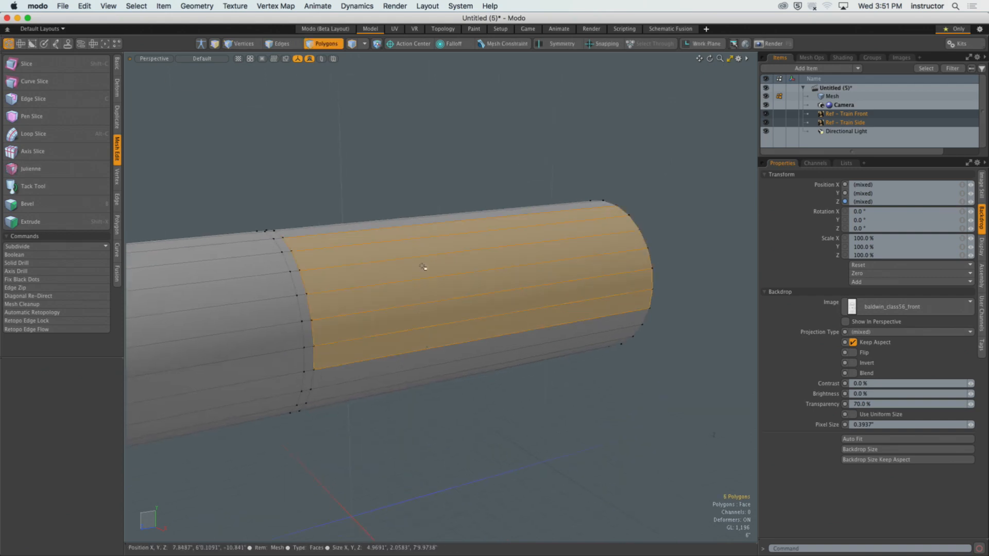
pyautogui.click(431, 171)
pyautogui.moveTo(431, 170)
pyautogui.keyDown('alt'); pyautogui.mouseDown()
pyautogui.moveTo(413, 206)
pyautogui.moveTo(433, 210)
pyautogui.mouseUp(); pyautogui.keyUp('alt')
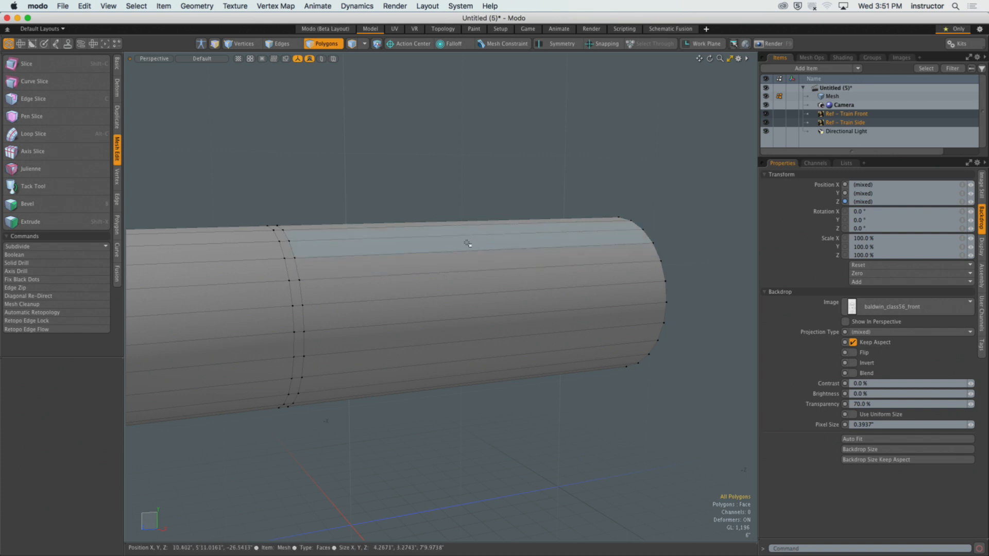
pyautogui.moveTo(467, 244)
pyautogui.mouseDown()
pyautogui.moveTo(415, 304)
pyautogui.moveTo(525, 307)
pyautogui.moveTo(583, 344)
pyautogui.mouseUp()
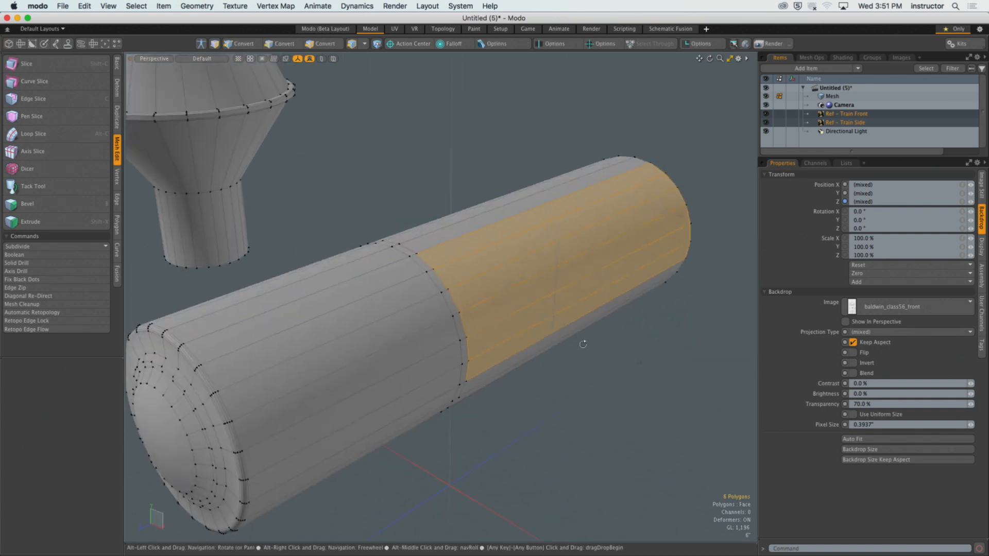
pyautogui.keyDown('alt'); pyautogui.moveTo(541, 314); pyautogui.dragTo(507, 325); pyautogui.keyUp('alt')
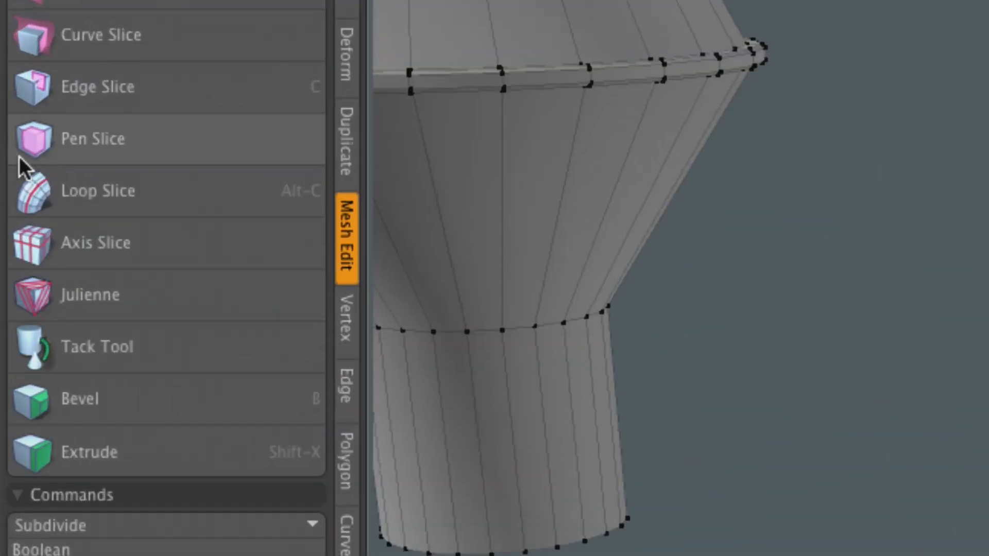
pyautogui.click(144, 205)
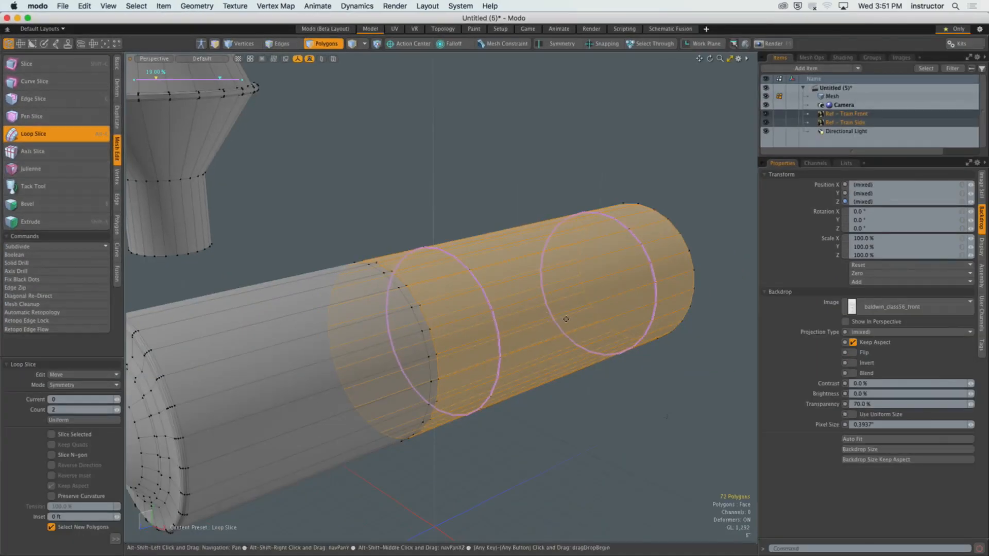
# Finish the loop slices and move the front slice's edge loop about 11.5" back along Z to the middle boiler band's front line in the side backdrop.
pyautogui.keyDown('alt'); pyautogui.moveTo(566, 319); pyautogui.dragTo(513, 309); pyautogui.keyUp('alt')
pyautogui.press('Escape')
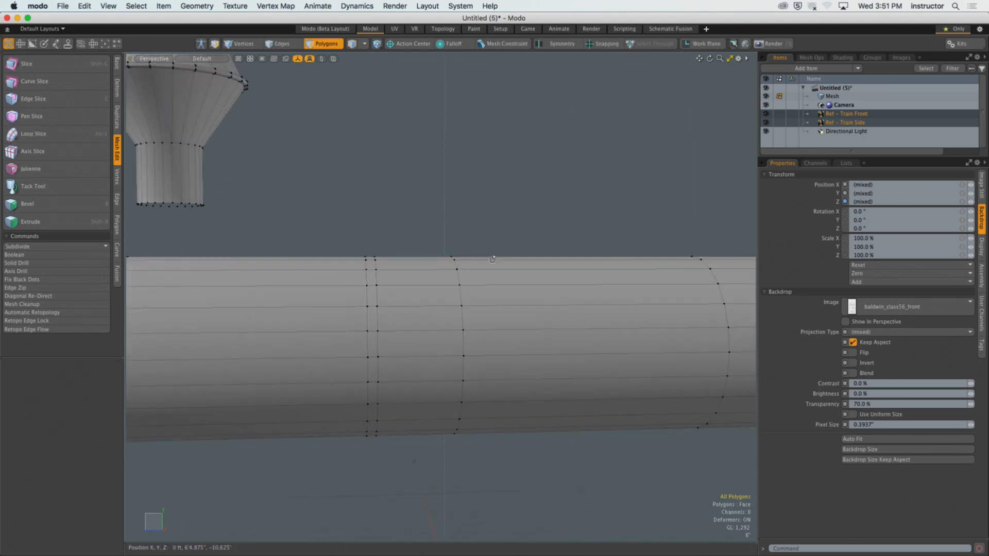
pyautogui.keyDown('alt'); pyautogui.moveTo(492, 259); pyautogui.dragTo(490, 253); pyautogui.keyUp('alt')
pyautogui.press('KP_3')
pyautogui.keyDown('alt'); pyautogui.moveTo(457, 287); pyautogui.dragTo(448, 283); pyautogui.keyUp('alt')
pyautogui.press('2')
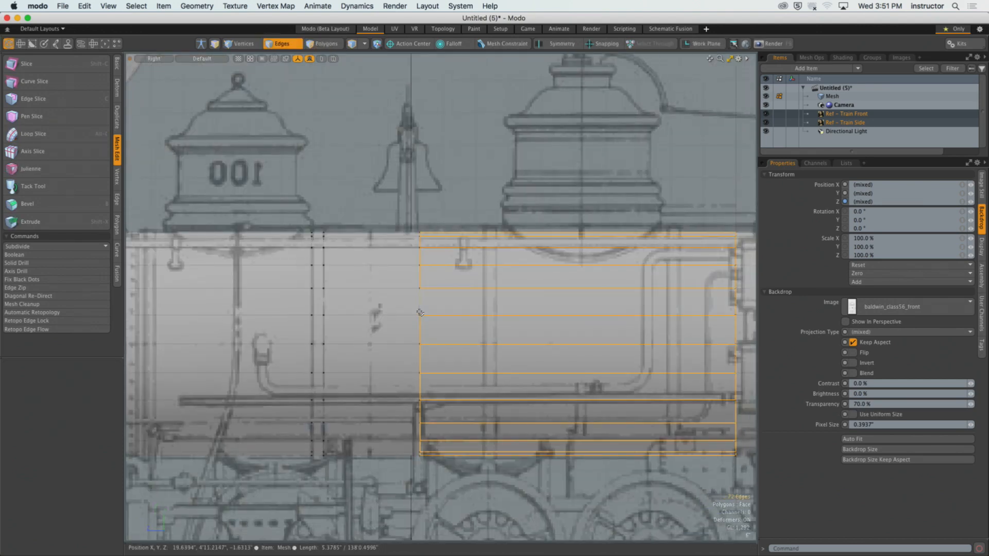
pyautogui.doubleClick(421, 313)
pyautogui.press('w')
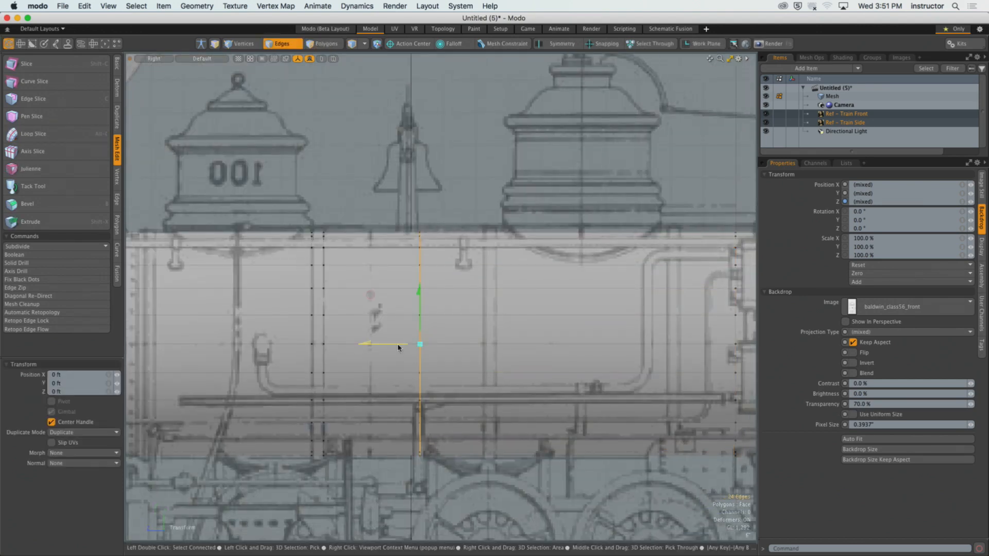
pyautogui.moveTo(399, 347); pyautogui.dragTo(461, 347)
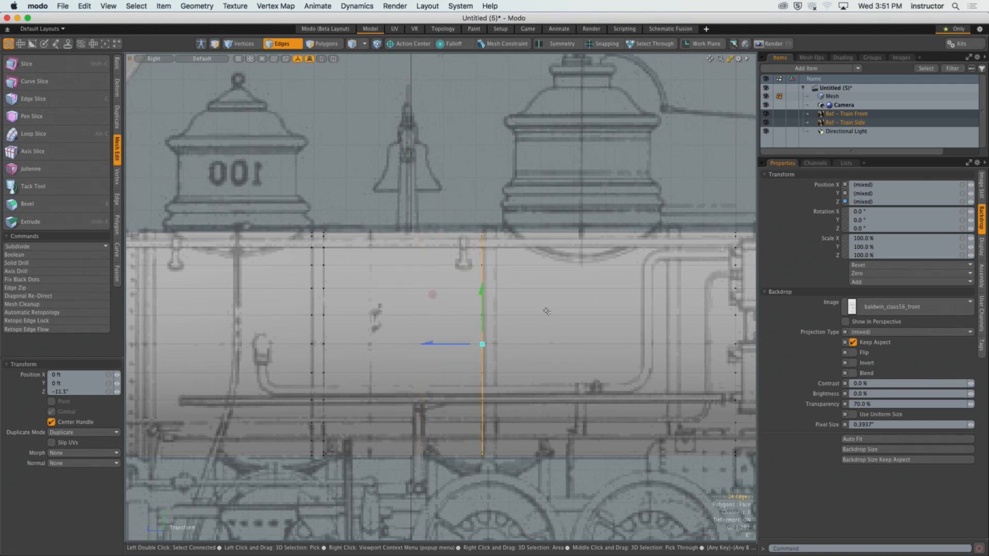
pyautogui.press('q')
# Select the boiler's rear slice edge loop, move it forward along Z to the middle band's rear line and clear the edge selection.
pyautogui.keyDown('alt'); pyautogui.moveTo(574, 310); pyautogui.dragTo(384, 296); pyautogui.keyUp('alt')
pyautogui.doubleClick(547, 312)
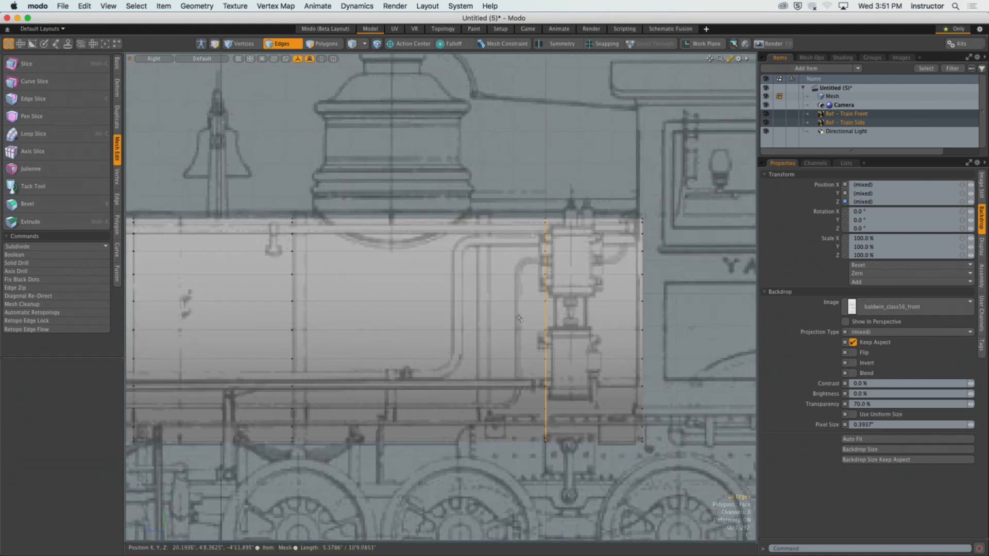
pyautogui.press('w')
pyautogui.moveTo(513, 331); pyautogui.dragTo(259, 280)
pyautogui.press('q')
pyautogui.click(273, 223)
pyautogui.keyDown('alt'); pyautogui.keyDown('shift'); pyautogui.moveTo(305, 207); pyautogui.dragTo(361, 207); pyautogui.keyUp('shift'); pyautogui.keyUp('alt')
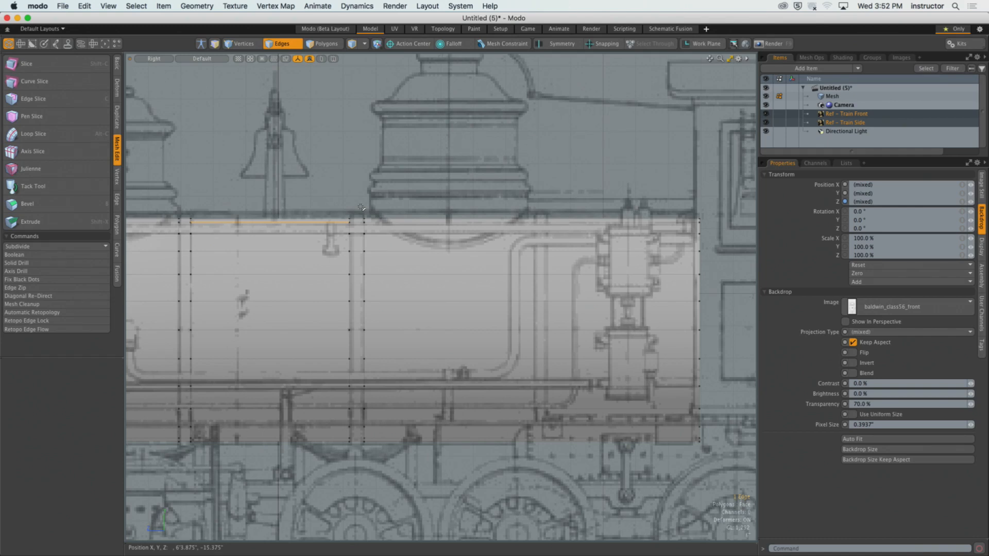
pyautogui.click(391, 204)
# Select three adjacent long side polygons of the boiler behind the middle band and use Loop Slice to add two slices.
pyautogui.moveTo(508, 242)
pyautogui.keyDown('alt'); pyautogui.keyDown('shift'); pyautogui.mouseDown()
pyautogui.moveTo(410, 233)
pyautogui.moveTo(411, 303)
pyautogui.mouseUp(); pyautogui.keyUp('shift'); pyautogui.keyUp('alt')
pyautogui.press('3')
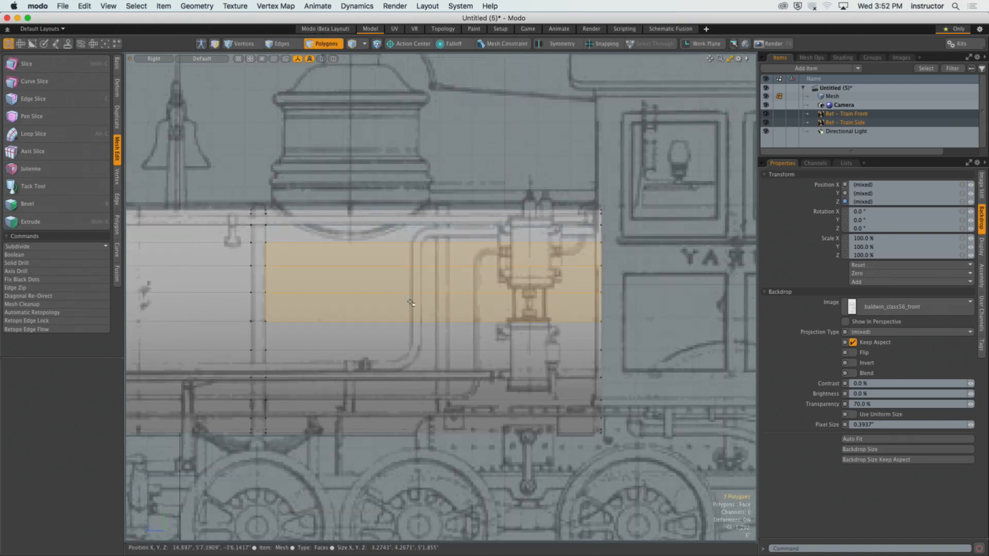
pyautogui.hotkey('alt', 'c')
pyautogui.press('2')
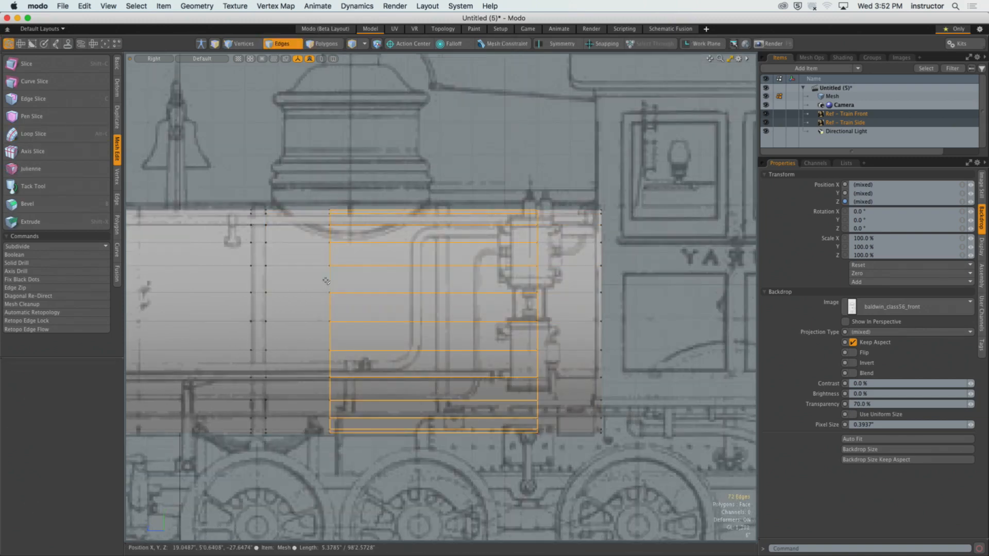
# Select the new front slice's edge loop and move it back along Z to the front line of the band behind the large rear dome.
pyautogui.doubleClick(329, 281)
pyautogui.press('w')
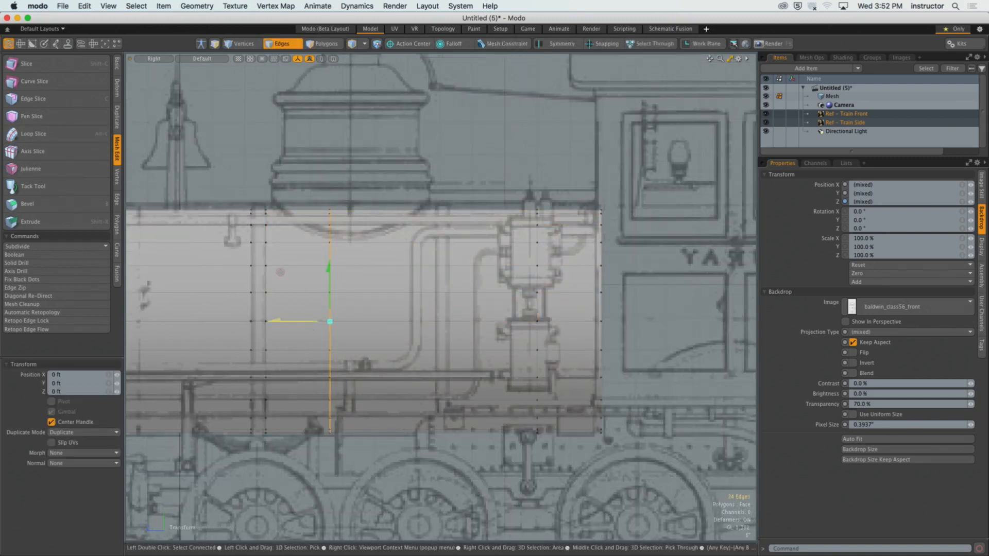
pyautogui.moveTo(330, 322); pyautogui.dragTo(435, 322)
pyautogui.press('q')
# Move the new rear slice's edge loop forward along Z to the rear band's back line and clear the edge selection.
pyautogui.doubleClick(537, 309)
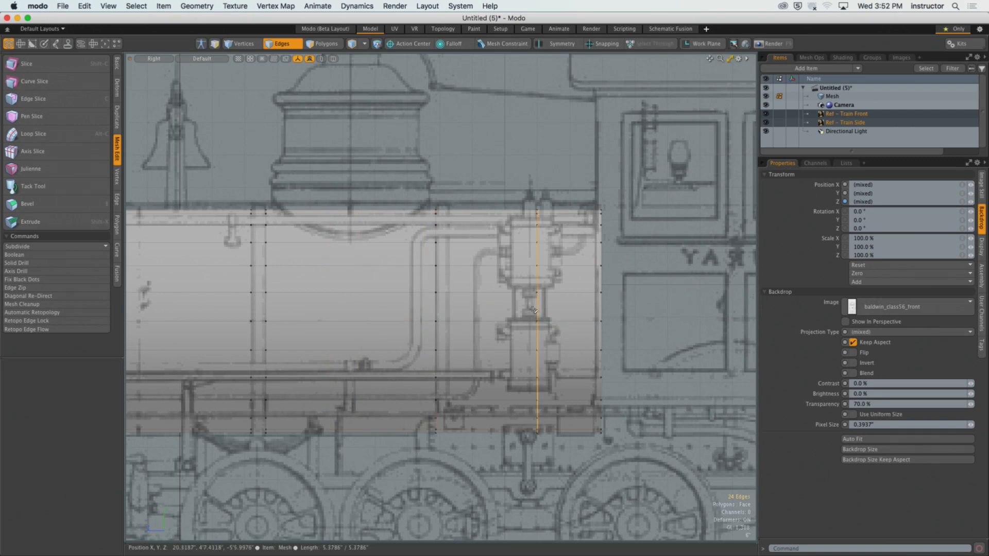
pyautogui.press('w')
pyautogui.moveTo(534, 309); pyautogui.dragTo(445, 310)
pyautogui.press('q')
pyautogui.click(440, 142)
pyautogui.keyDown('alt'); pyautogui.keyDown('shift'); pyautogui.moveTo(436, 232); pyautogui.dragTo(511, 252); pyautogui.keyUp('shift'); pyautogui.keyUp('alt')
pyautogui.press('3')
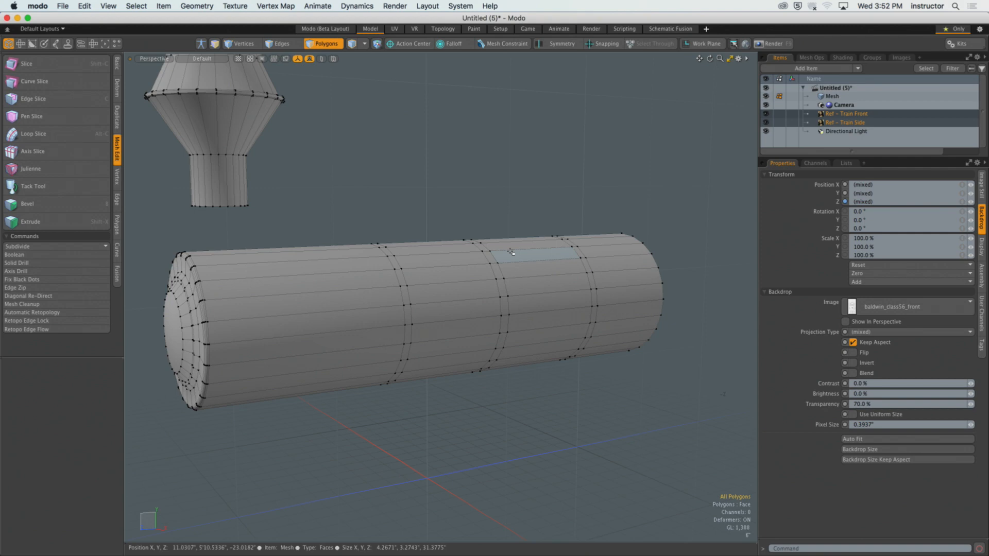
pyautogui.press('KP_3')
pyautogui.keyDown('alt'); pyautogui.moveTo(460, 289); pyautogui.dragTo(483, 305); pyautogui.keyUp('alt')
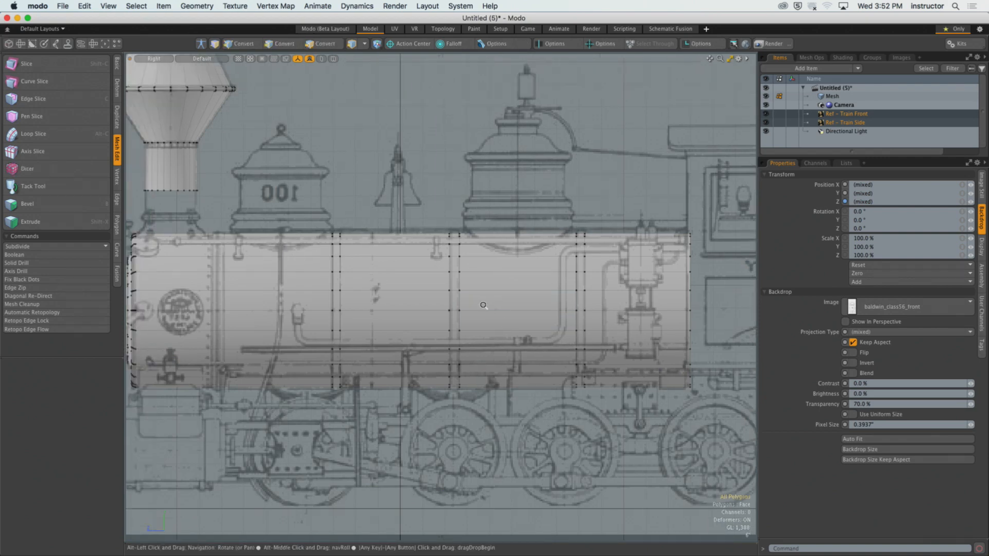
pyautogui.scroll(3, 484, 306)
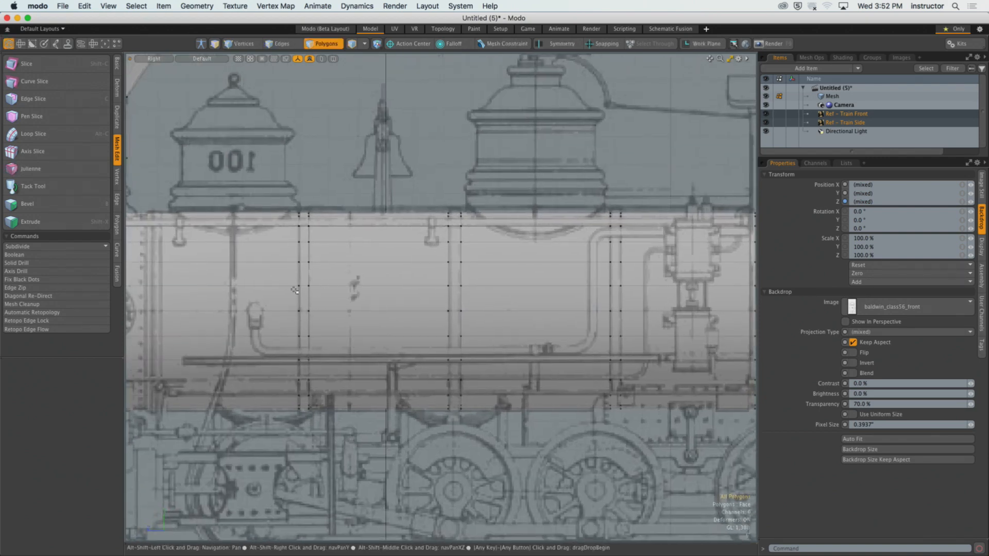
pyautogui.press('2')
pyautogui.doubleClick(299, 284)
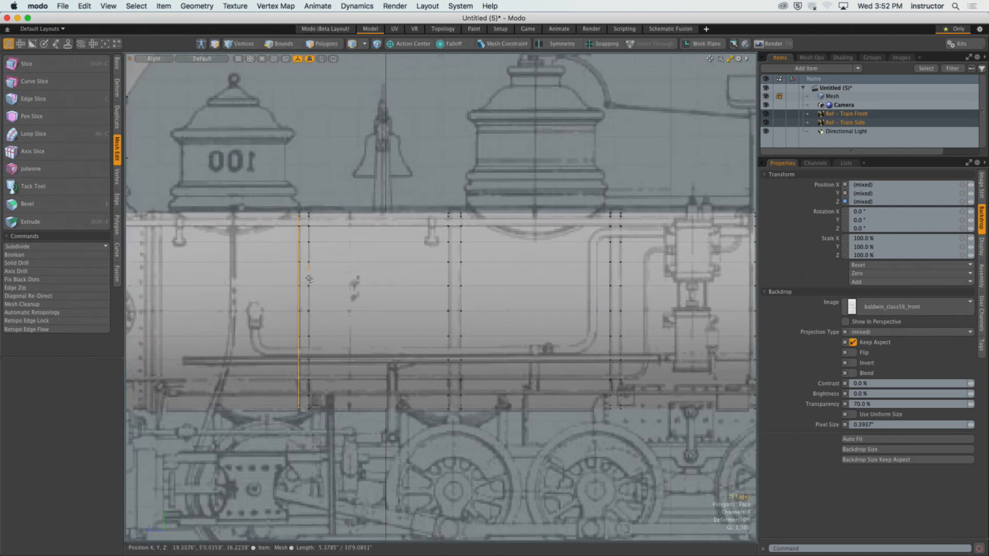
pyautogui.keyDown('shift'); pyautogui.doubleClick(308, 279); pyautogui.keyUp('shift')
pyautogui.keyDown('shift'); pyautogui.doubleClick(448, 278); pyautogui.keyUp('shift')
pyautogui.keyDown('shift'); pyautogui.doubleClick(461, 286); pyautogui.keyUp('shift')
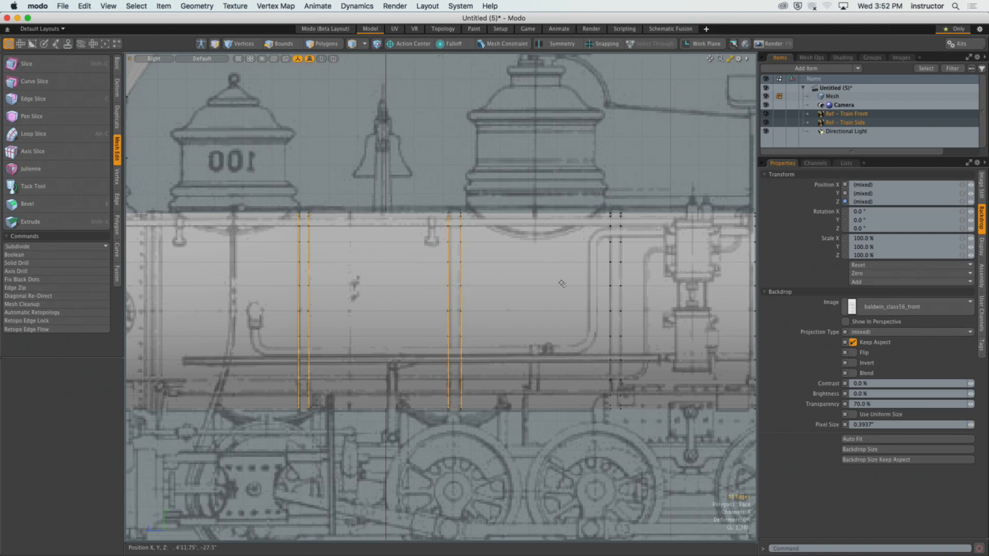
pyautogui.keyDown('shift'); pyautogui.doubleClick(611, 283); pyautogui.keyUp('shift')
pyautogui.keyDown('shift'); pyautogui.doubleClick(621, 282); pyautogui.keyUp('shift')
pyautogui.moveTo(606, 278)
pyautogui.keyDown('alt'); pyautogui.keyDown('shift'); pyautogui.mouseDown()
pyautogui.moveTo(575, 275)
pyautogui.moveTo(605, 274)
pyautogui.mouseUp(); pyautogui.keyUp('shift'); pyautogui.keyUp('alt')
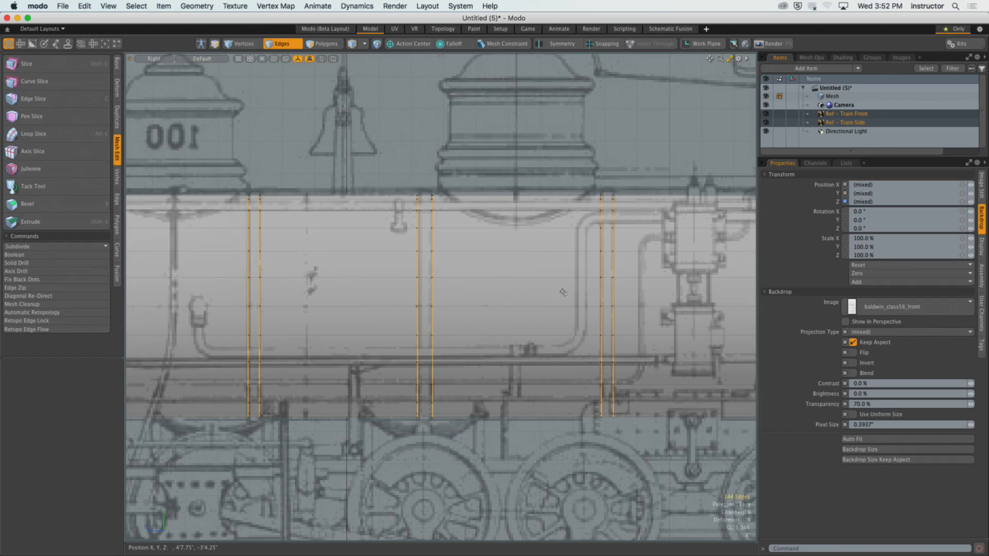
pyautogui.keyDown('alt'); pyautogui.moveTo(563, 292); pyautogui.dragTo(523, 307); pyautogui.keyUp('alt')
pyautogui.click(536, 374)
# Select two adjacent polygons on the boiler's front band and add two on its middle band.
pyautogui.keyDown('alt'); pyautogui.moveTo(531, 375); pyautogui.dragTo(517, 372); pyautogui.keyUp('alt')
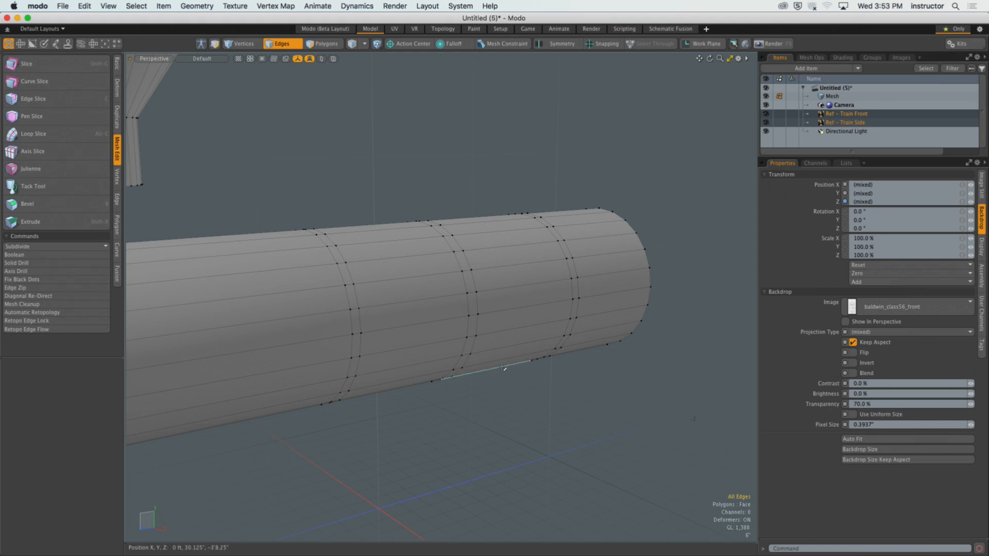
pyautogui.press('3')
pyautogui.moveTo(338, 257); pyautogui.dragTo(344, 269)
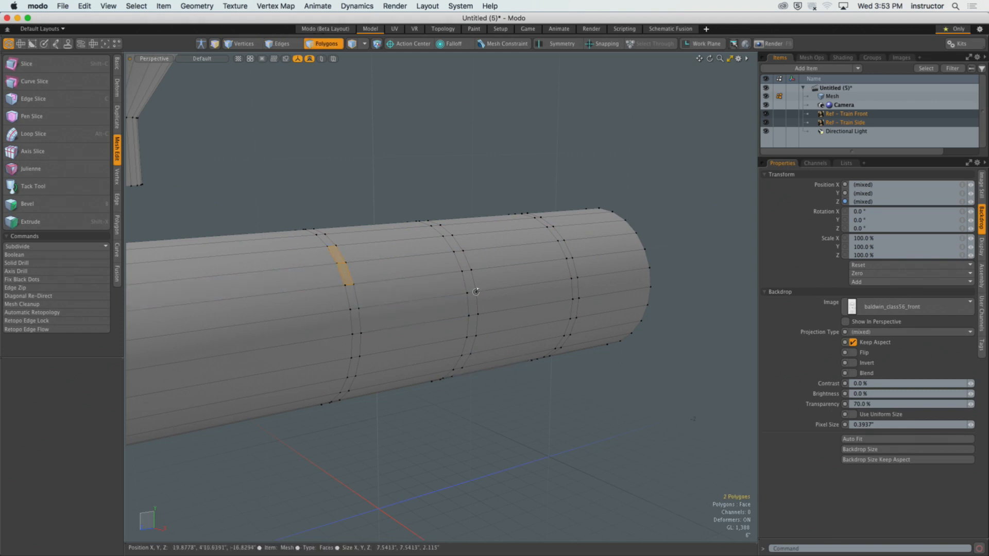
pyautogui.keyDown('alt'); pyautogui.moveTo(476, 291); pyautogui.dragTo(464, 302); pyautogui.keyUp('alt')
pyautogui.keyDown('shift'); pyautogui.moveTo(451, 252); pyautogui.dragTo(456, 271); pyautogui.keyUp('shift')
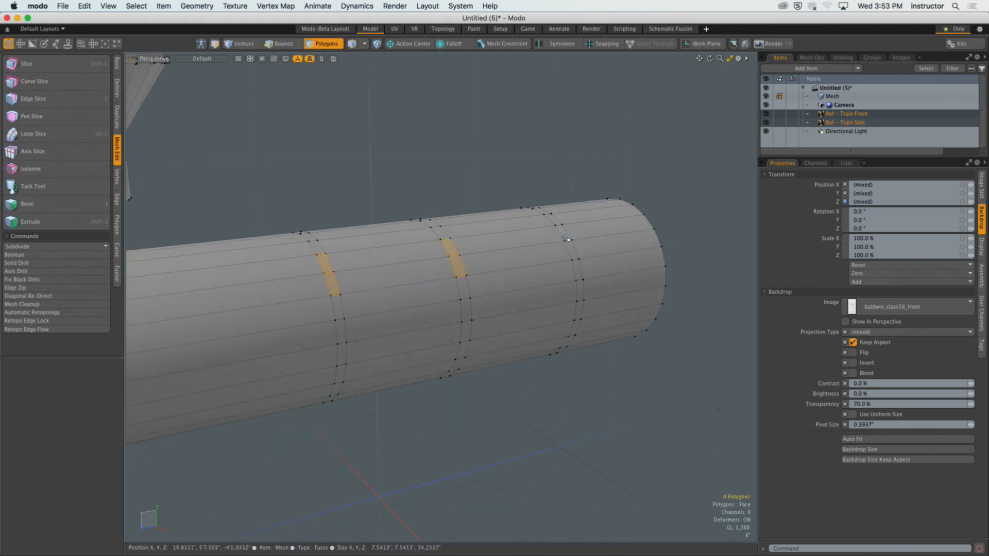
# Select the three narrow face loops around the rear of the boiler and bevel them outward with a shift of 1.125 in.
pyautogui.keyDown('shift'); pyautogui.moveTo(567, 238); pyautogui.dragTo(581, 275); pyautogui.keyUp('shift')
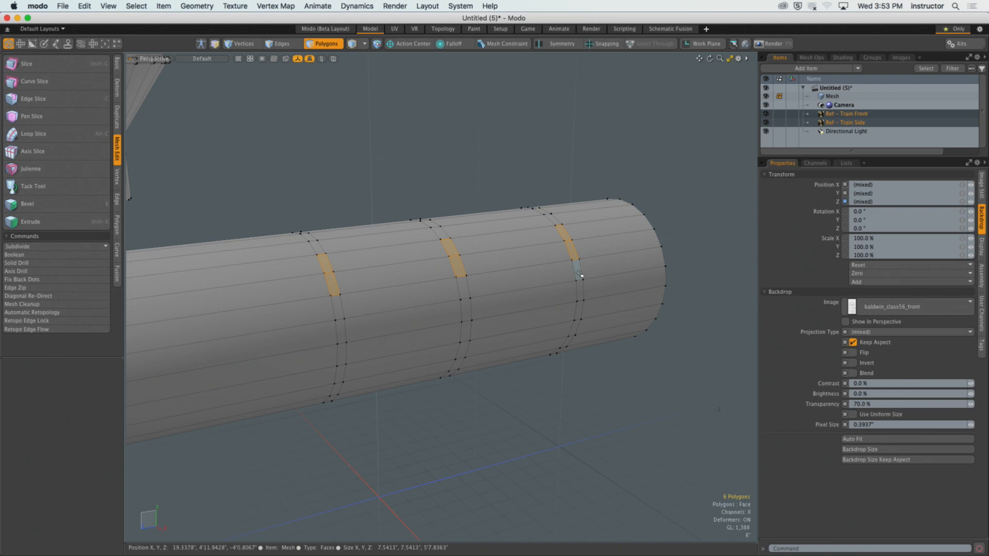
pyautogui.press('l')
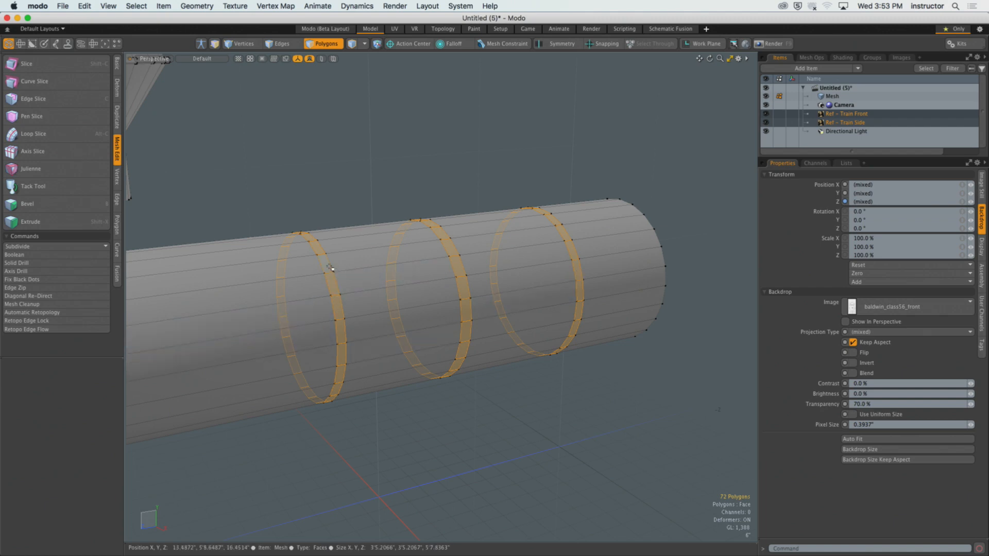
pyautogui.keyDown('alt'); pyautogui.moveTo(331, 267); pyautogui.dragTo(391, 330); pyautogui.keyUp('alt')
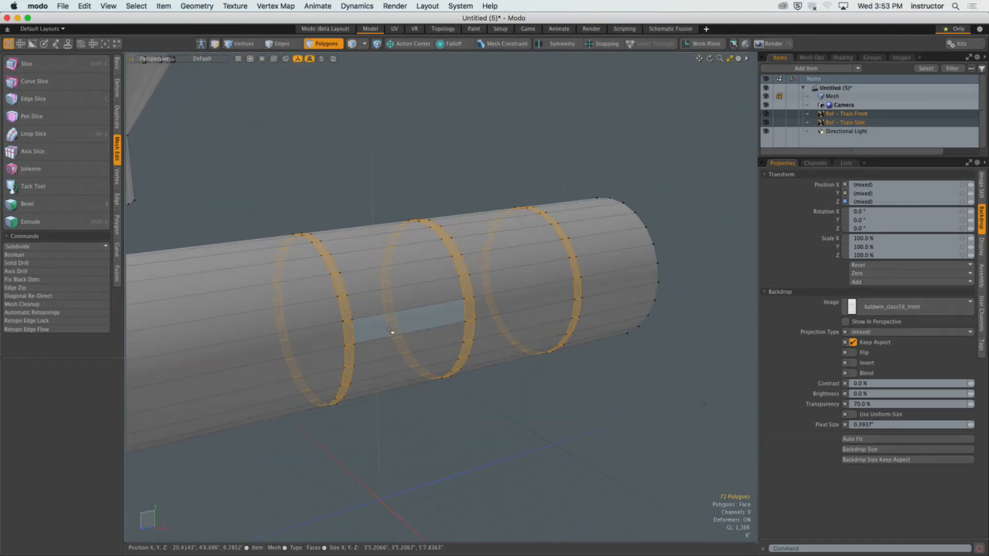
pyautogui.press('b')
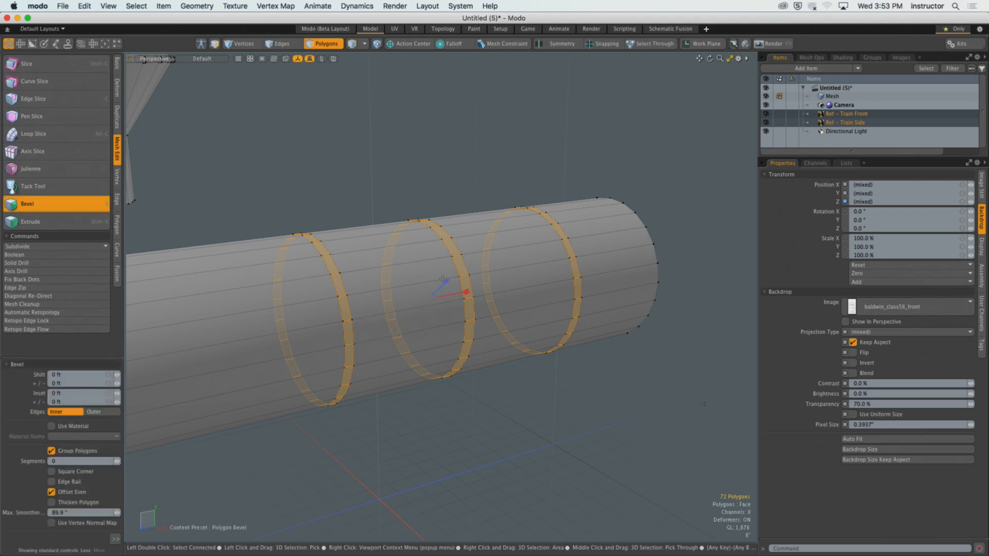
pyautogui.scroll(4, 443, 279)
pyautogui.moveTo(455, 290); pyautogui.dragTo(466, 282)
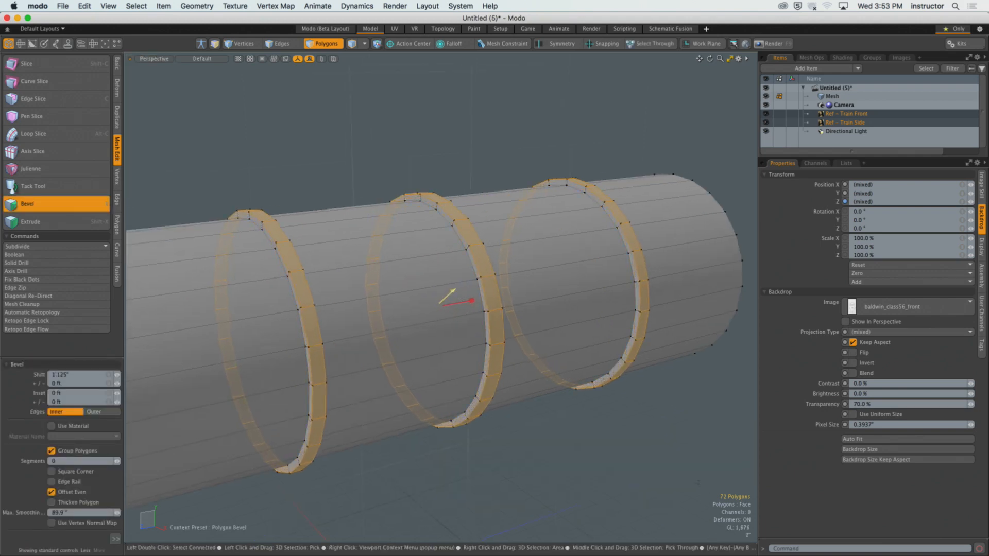
pyautogui.press('space')
pyautogui.click(406, 154)
# Draw a flat cube primitive over the cab outline in the side view, about 4 ft 7 in high and 4 ft 3 in long.
pyautogui.keyDown('alt'); pyautogui.moveTo(407, 155); pyautogui.dragTo(499, 243); pyautogui.keyUp('alt')
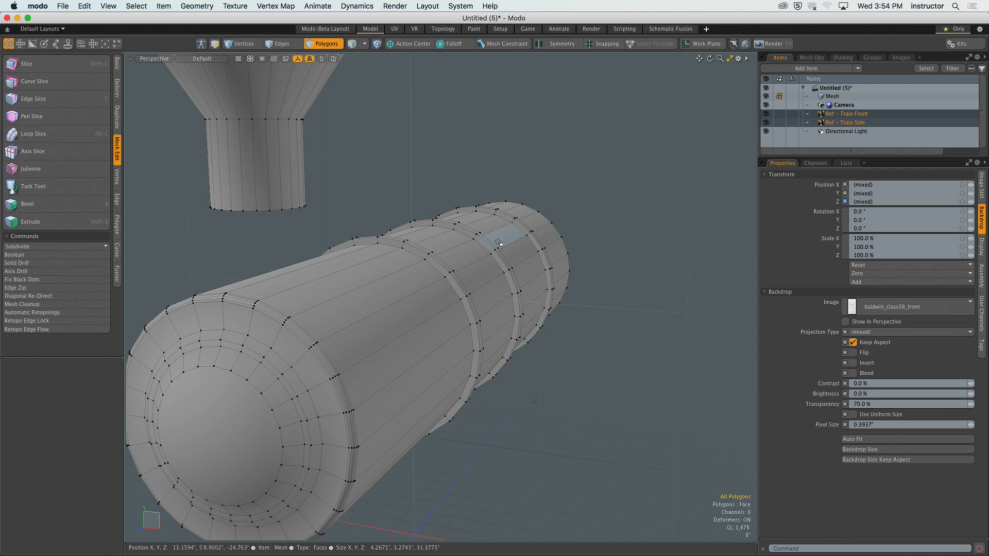
pyautogui.keyDown('alt'); pyautogui.moveTo(510, 249); pyautogui.dragTo(469, 311); pyautogui.keyUp('alt')
pyautogui.scroll(-5, 475, 324)
pyautogui.keyDown('alt'); pyautogui.keyDown('shift'); pyautogui.moveTo(541, 333); pyautogui.dragTo(500, 340); pyautogui.keyUp('shift'); pyautogui.keyUp('alt')
pyautogui.keyDown('alt'); pyautogui.keyDown('shift'); pyautogui.moveTo(499, 340); pyautogui.dragTo(499, 309); pyautogui.keyUp('shift'); pyautogui.keyUp('alt')
pyautogui.scroll(5, 448, 328)
pyautogui.press('KP_3')
pyautogui.keyDown('alt'); pyautogui.keyDown('shift'); pyautogui.moveTo(559, 296); pyautogui.dragTo(369, 271); pyautogui.keyUp('shift'); pyautogui.keyUp('alt')
pyautogui.keyDown('alt'); pyautogui.keyDown('shift'); pyautogui.moveTo(473, 266); pyautogui.dragTo(375, 288); pyautogui.keyUp('shift'); pyautogui.keyUp('alt')
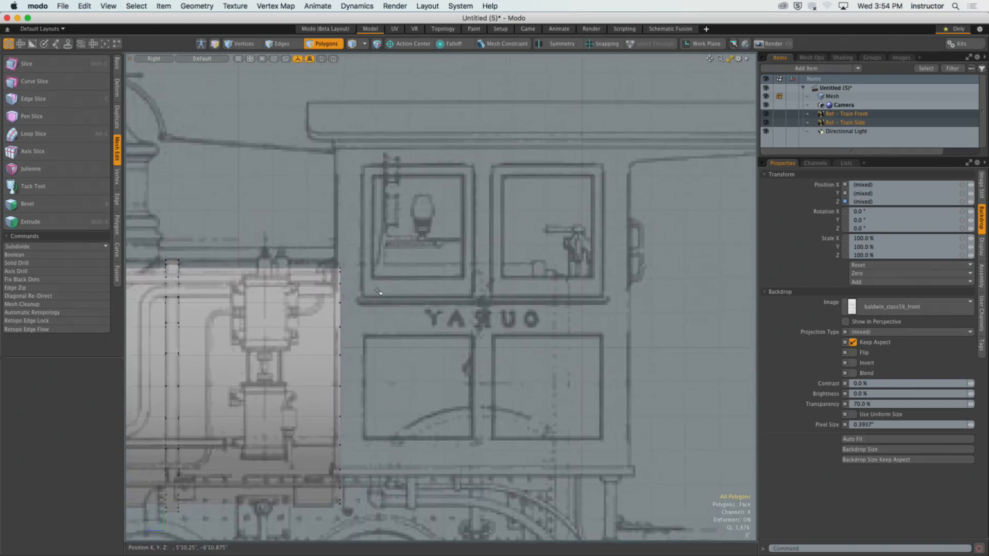
pyautogui.click(118, 63)
pyautogui.click(14, 63)
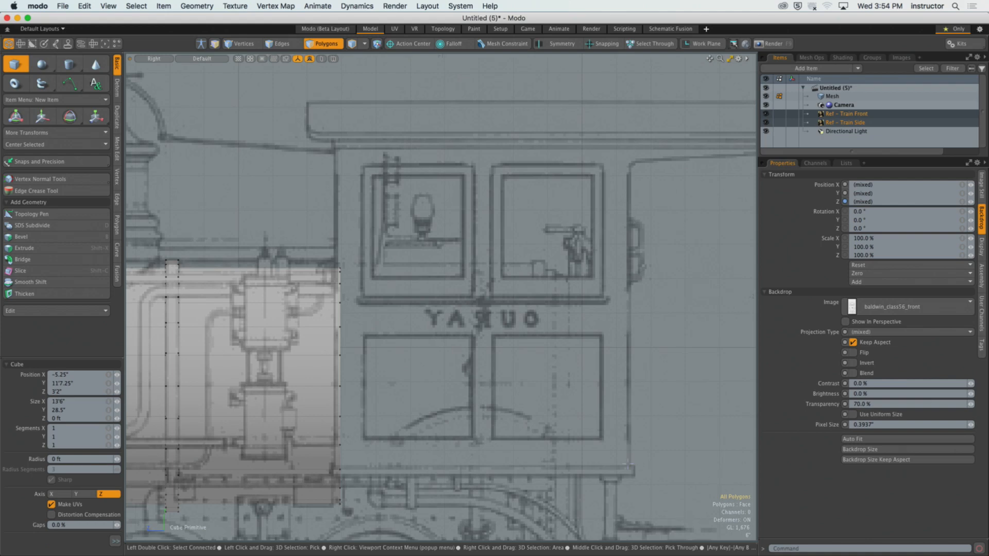
pyautogui.moveTo(628, 464); pyautogui.dragTo(335, 148)
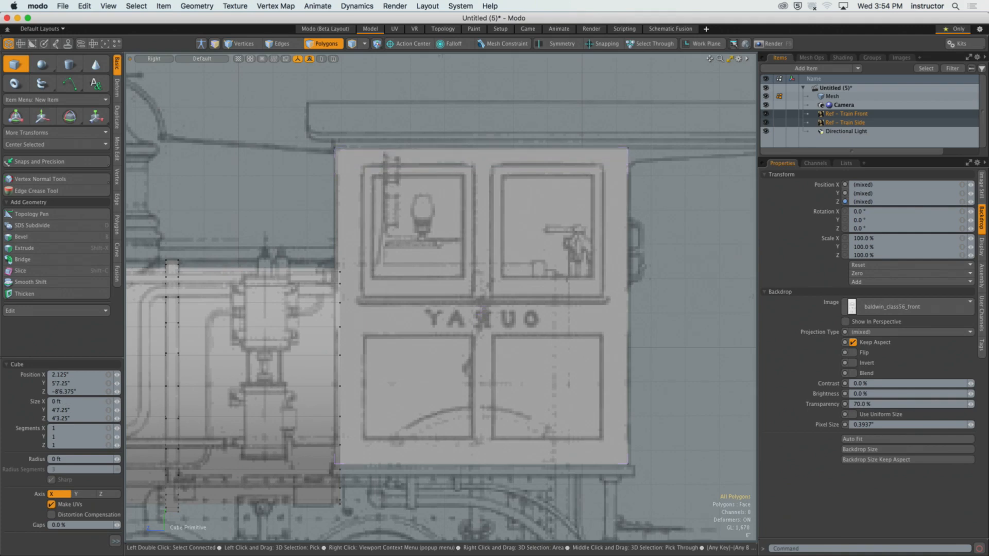
pyautogui.scroll(-5, 384, 152)
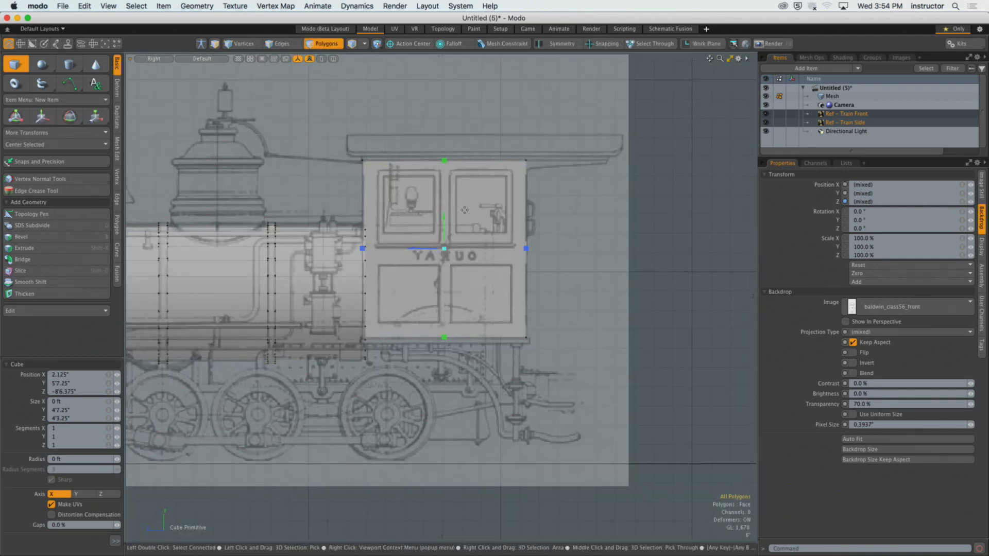
pyautogui.hotkey('ctrl', 'space')
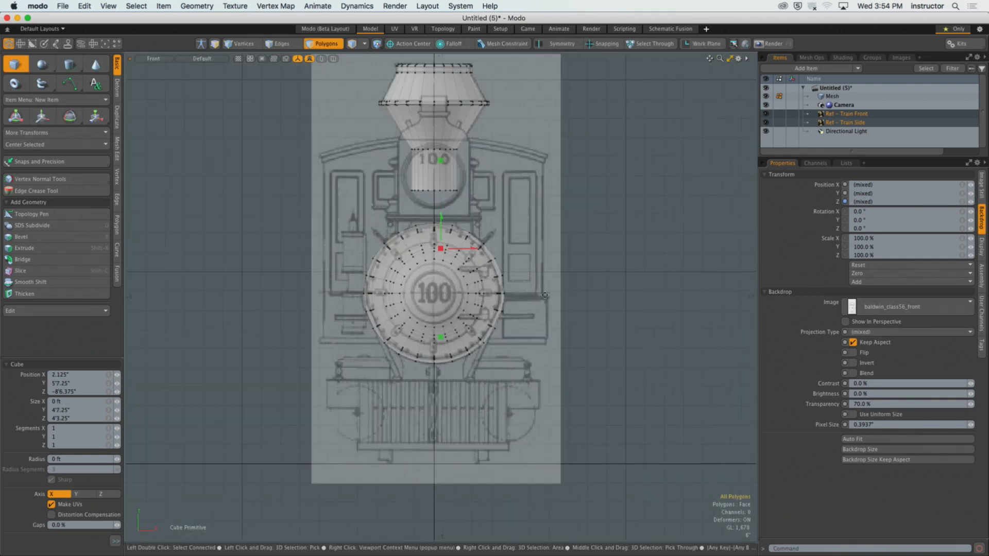
pyautogui.keyDown('alt'); pyautogui.moveTo(466, 270); pyautogui.dragTo(481, 303); pyautogui.keyUp('alt')
pyautogui.press('space')
# Extrude the flat cab panel 17.25 in along X to make it a box.
pyautogui.hotkey('ctrl', 'space')
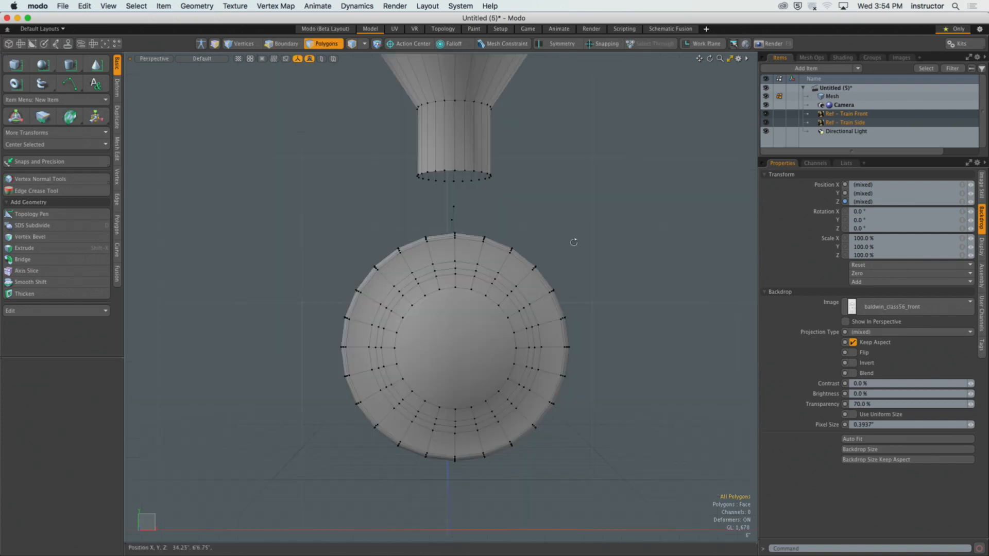
pyautogui.keyDown('alt'); pyautogui.moveTo(573, 243); pyautogui.dragTo(522, 327); pyautogui.keyUp('alt')
pyautogui.click(469, 262)
pyautogui.hotkey('shift', 'x')
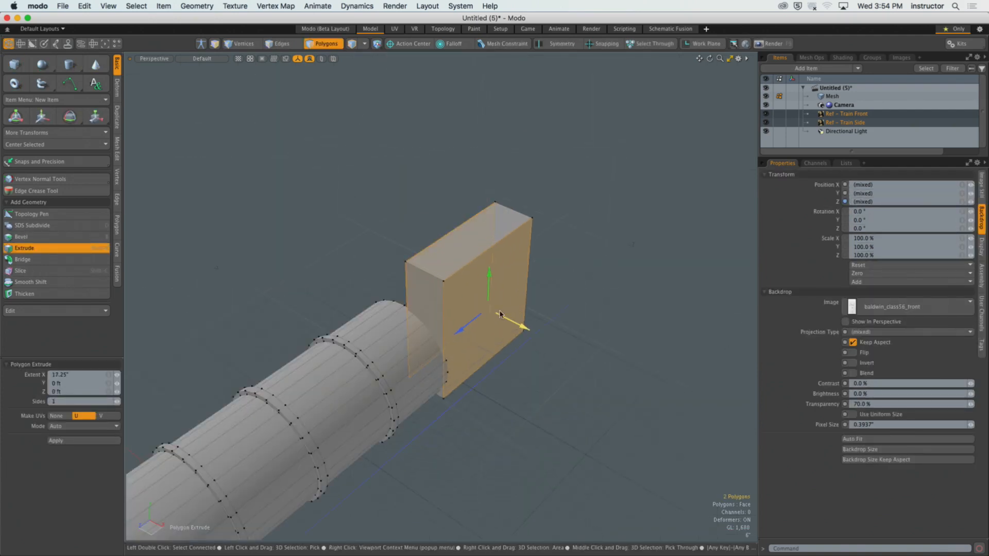
pyautogui.press('space')
# Center the cab box on the X axis.
pyautogui.keyDown('alt'); pyautogui.moveTo(310, 266); pyautogui.dragTo(289, 250); pyautogui.keyUp('alt')
pyautogui.click(67, 146)
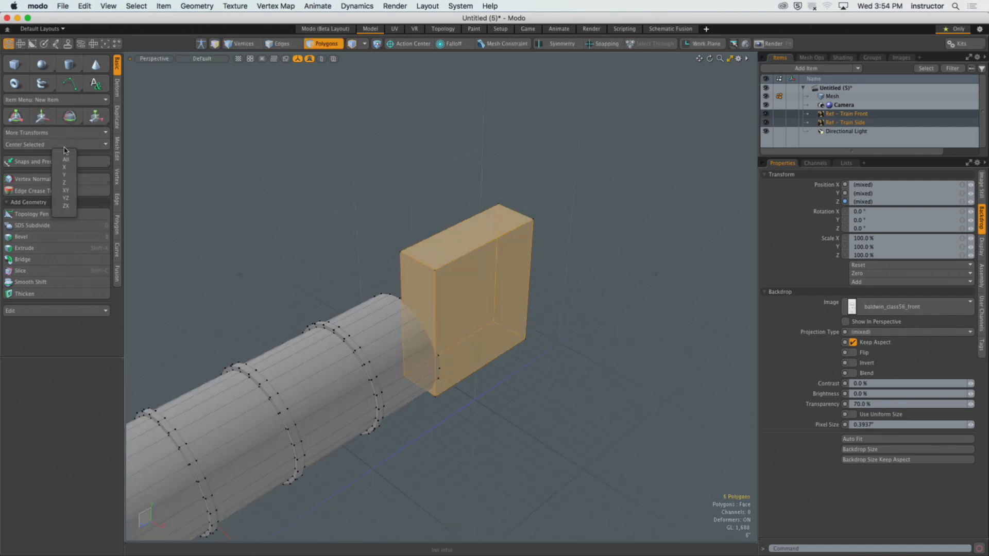
pyautogui.click(69, 168)
pyautogui.keyDown('alt'); pyautogui.moveTo(371, 229); pyautogui.dragTo(451, 280); pyautogui.keyUp('alt')
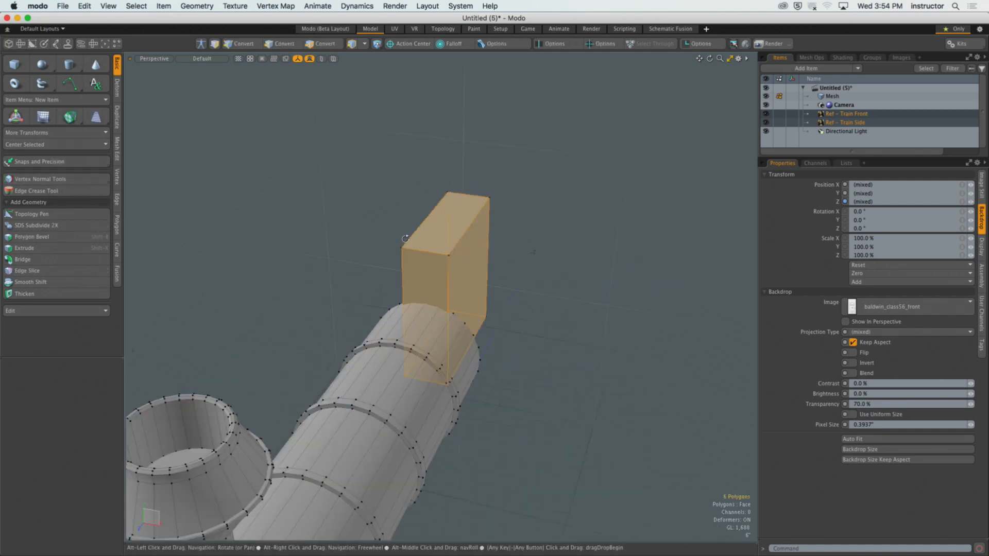
pyautogui.hotkey('ctrl', 'space')
pyautogui.click(510, 330)
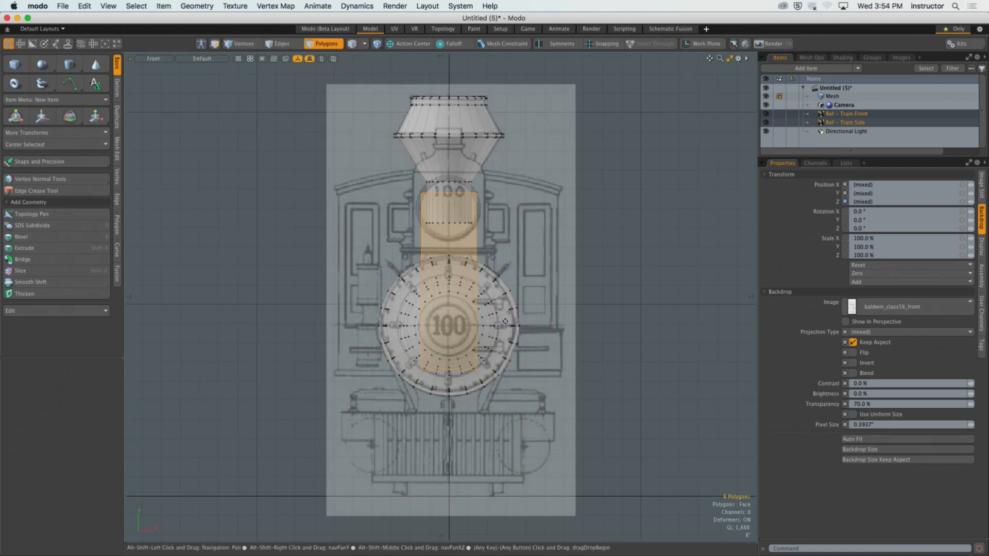
pyautogui.press('y')
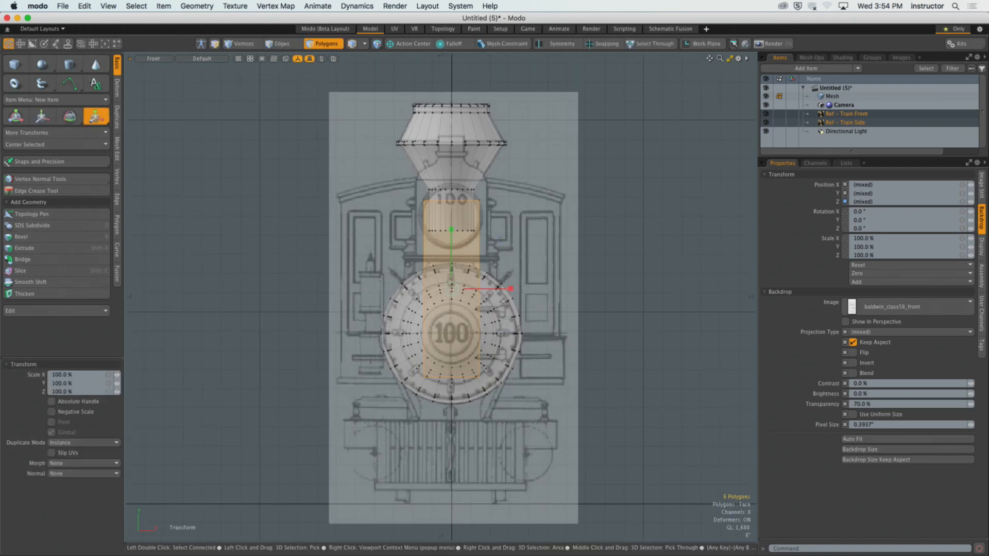
pyautogui.hotkey('ctrl', 'space')
pyautogui.click(511, 282)
pyautogui.keyDown('alt'); pyautogui.moveTo(469, 272); pyautogui.dragTo(507, 297); pyautogui.keyUp('alt')
pyautogui.press('q')
pyautogui.click(441, 300)
pyautogui.hotkey('ctrl', 'space')
pyautogui.click(494, 289)
pyautogui.click(614, 319)
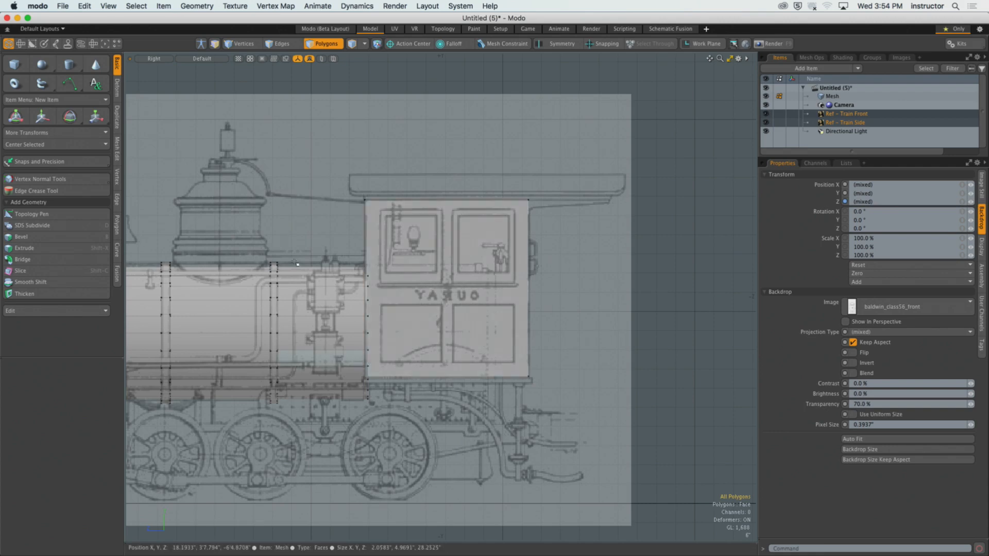
pyautogui.hotkey('ctrl', 'space')
pyautogui.click(472, 276)
pyautogui.moveTo(472, 276)
pyautogui.keyDown('alt'); pyautogui.mouseDown()
pyautogui.moveTo(472, 285)
pyautogui.moveTo(466, 263)
pyautogui.mouseUp(); pyautogui.keyUp('alt')
pyautogui.doubleClick(457, 264)
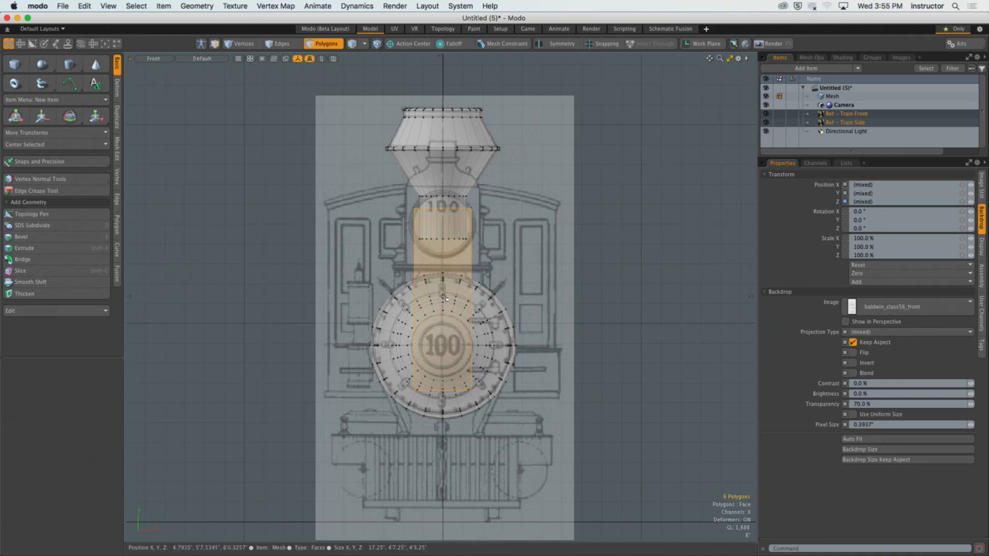
# Try to widen the cab box by moving its outer side face 3 ft 3 in along X.
pyautogui.hotkey('ctrl', 'space')
pyautogui.click(455, 284)
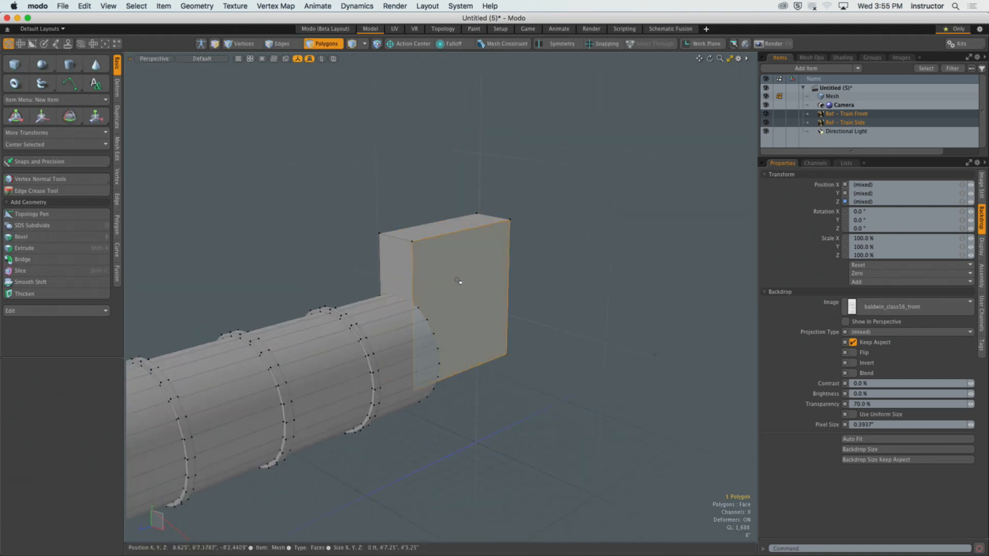
pyautogui.press('w')
pyautogui.moveTo(484, 309); pyautogui.dragTo(566, 333)
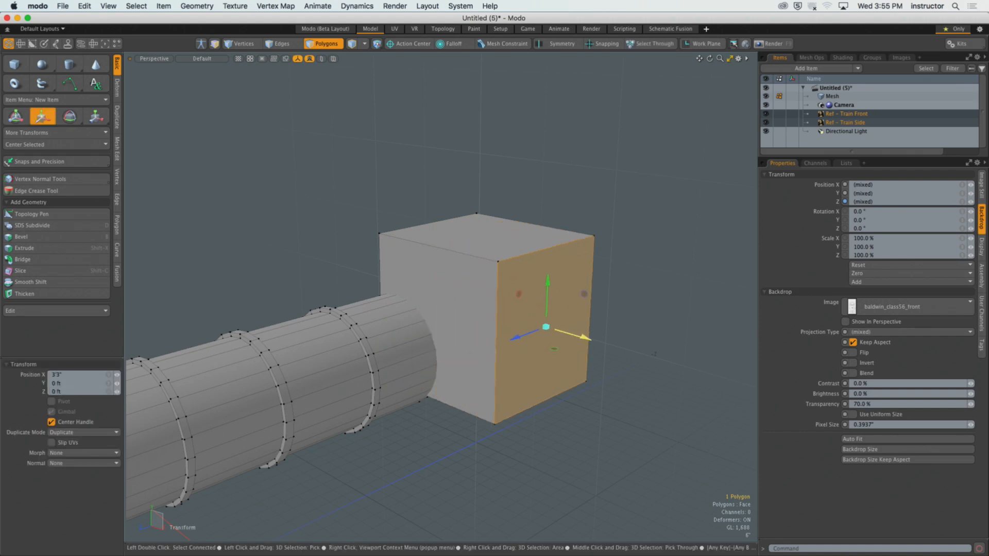
pyautogui.keyDown('alt'); pyautogui.moveTo(495, 316); pyautogui.dragTo(551, 326); pyautogui.keyUp('alt')
pyautogui.press('q')
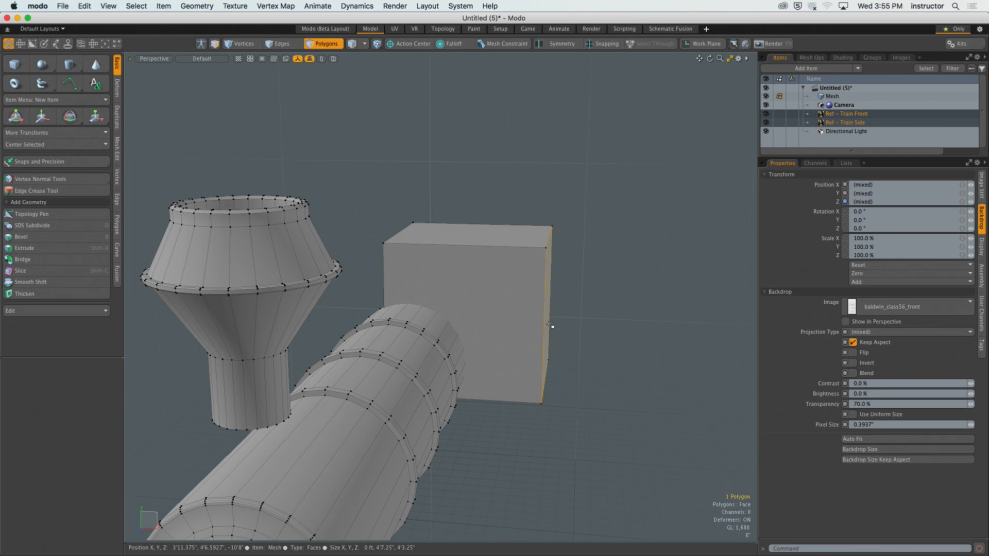
pyautogui.press('super+z')
# Scale the whole cab box to 395.5% along X to match the cab width in the front reference drawing.
pyautogui.keyDown('alt'); pyautogui.moveTo(502, 332); pyautogui.dragTo(426, 303); pyautogui.keyUp('alt')
pyautogui.hotkey('ctrl', 'space')
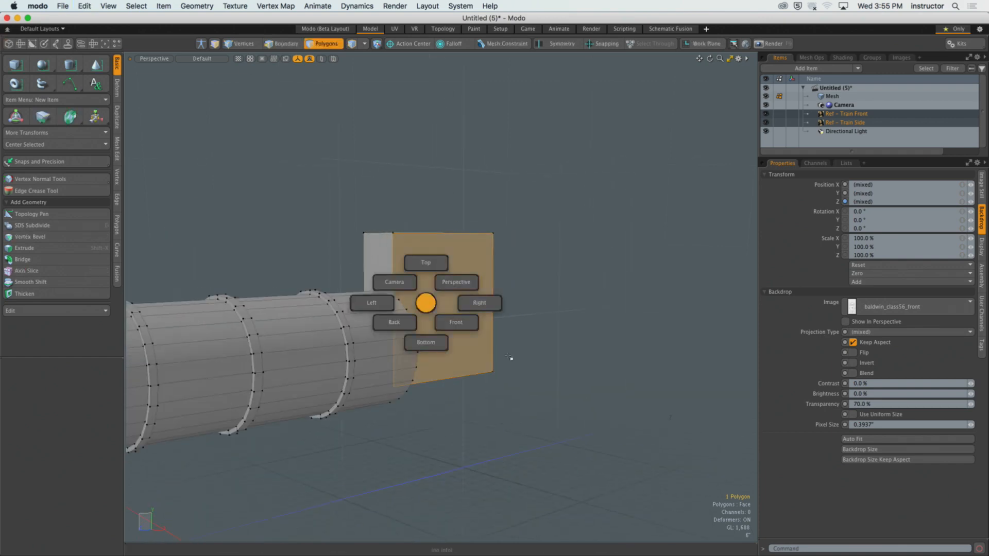
pyautogui.click(509, 357)
pyautogui.keyDown('alt'); pyautogui.keyDown('shift'); pyautogui.moveTo(509, 357); pyautogui.dragTo(516, 367); pyautogui.keyUp('shift'); pyautogui.keyUp('alt')
pyautogui.doubleClick(468, 289)
pyautogui.keyDown('alt'); pyautogui.keyDown('shift'); pyautogui.moveTo(469, 289); pyautogui.dragTo(504, 292); pyautogui.keyUp('shift'); pyautogui.keyUp('alt')
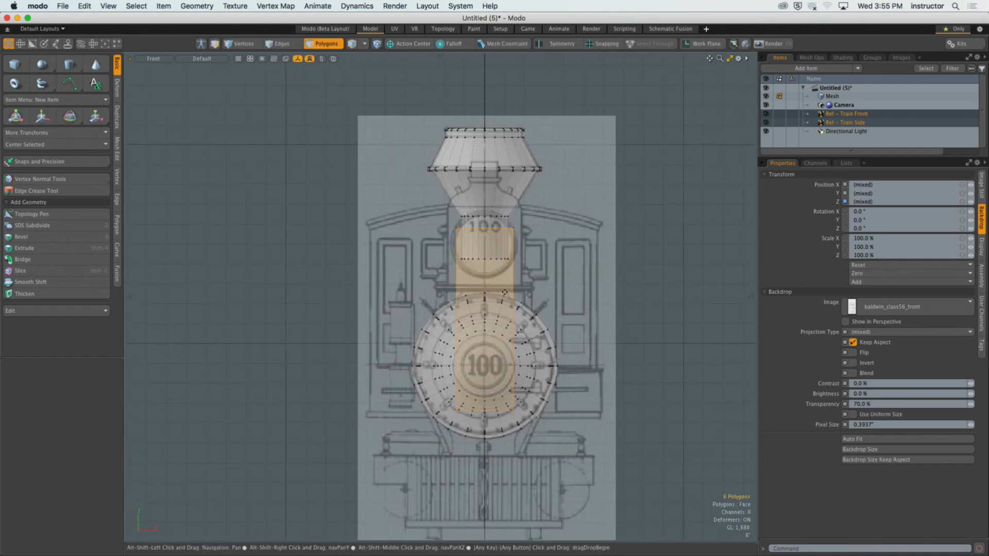
pyautogui.scroll(5, 505, 292)
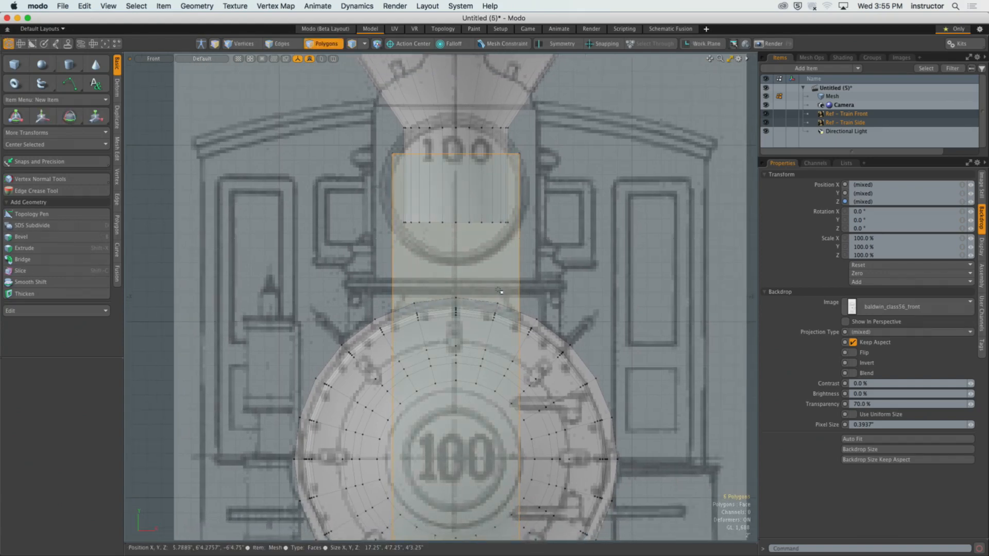
pyautogui.press('r')
pyautogui.moveTo(517, 356); pyautogui.dragTo(698, 357)
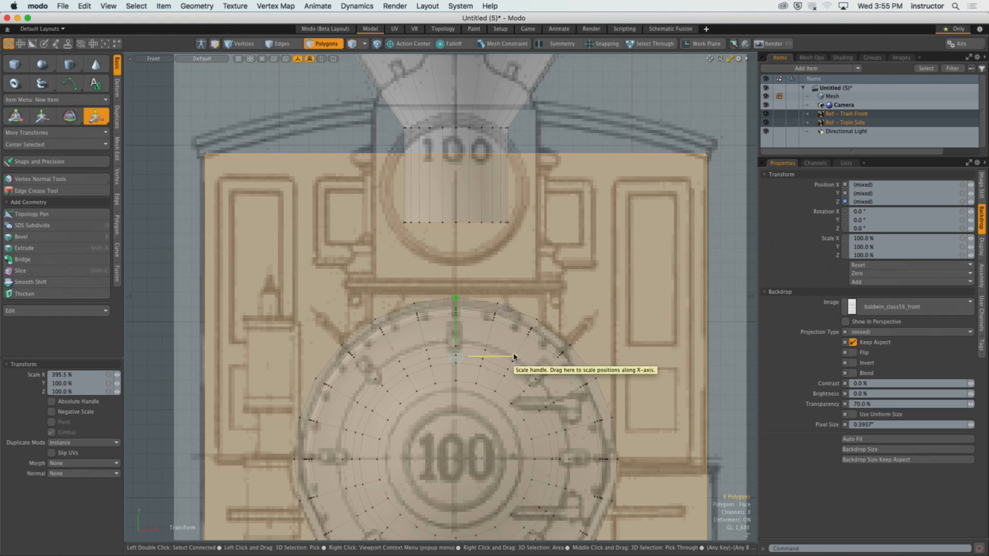
pyautogui.press('q')
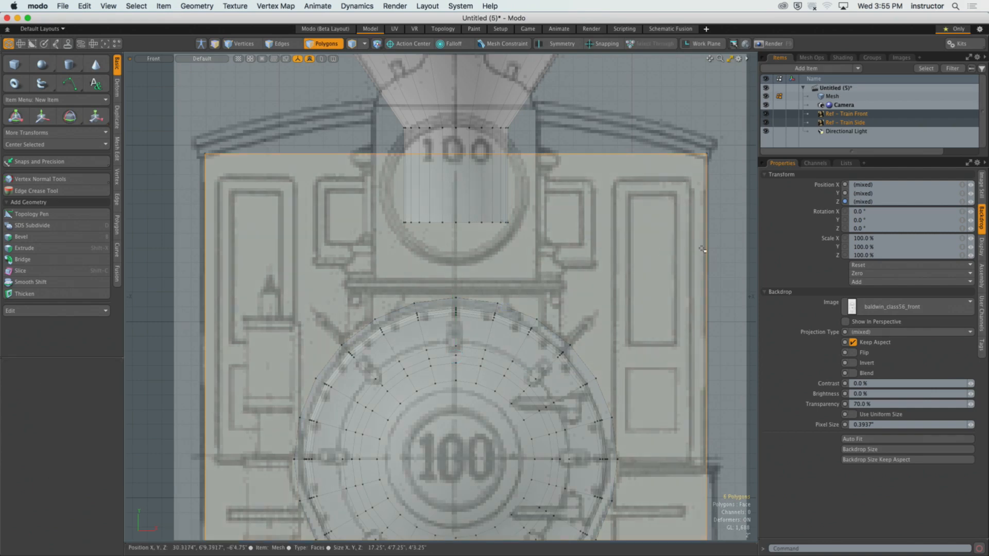
pyautogui.click(722, 234)
# Examine the widened cab box's proportions relative to the boiler and smokestack.
pyautogui.scroll(-2, 686, 239)
pyautogui.keyDown('alt'); pyautogui.keyDown('shift'); pyautogui.moveTo(686, 239); pyautogui.dragTo(554, 247); pyautogui.keyUp('shift'); pyautogui.keyUp('alt')
pyautogui.doubleClick(682, 246)
pyautogui.scroll(-3, 681, 246)
pyautogui.press('KP_Decimal')
pyautogui.scroll(-3, 473, 276)
pyautogui.scroll(3, 525, 278)
pyautogui.click(519, 220)
pyautogui.keyDown('alt'); pyautogui.moveTo(520, 220); pyautogui.dragTo(538, 238); pyautogui.keyUp('alt')
# Compare the cab box's outline with the front and side reference drawings, including the windows and roof line.
pyautogui.doubleClick(504, 271)
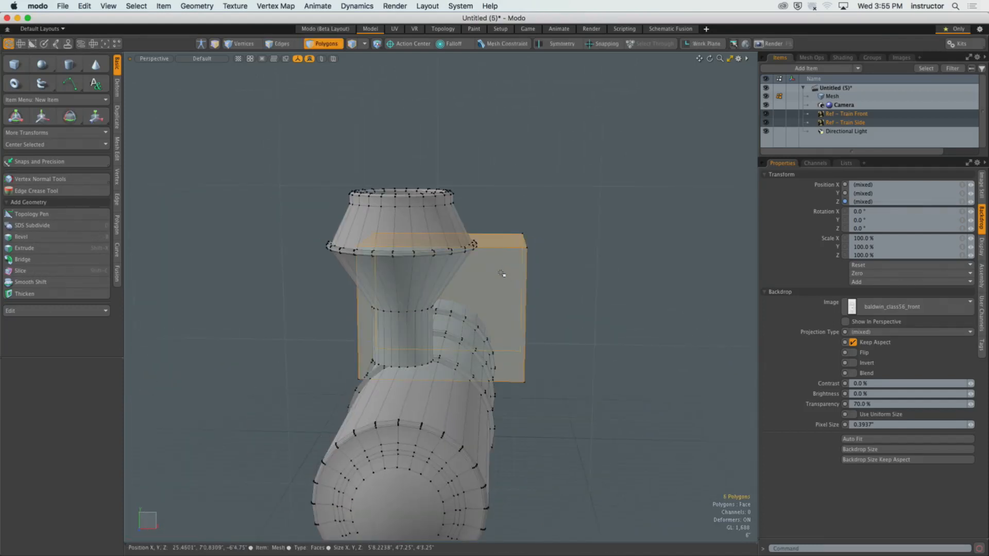
pyautogui.press('KP_2')
pyautogui.keyDown('alt'); pyautogui.keyDown('shift'); pyautogui.moveTo(506, 298); pyautogui.dragTo(499, 319); pyautogui.keyUp('shift'); pyautogui.keyUp('alt')
pyautogui.keyDown('ctrl'); pyautogui.keyDown('alt'); pyautogui.moveTo(498, 319); pyautogui.dragTo(514, 318); pyautogui.keyUp('alt'); pyautogui.keyUp('ctrl')
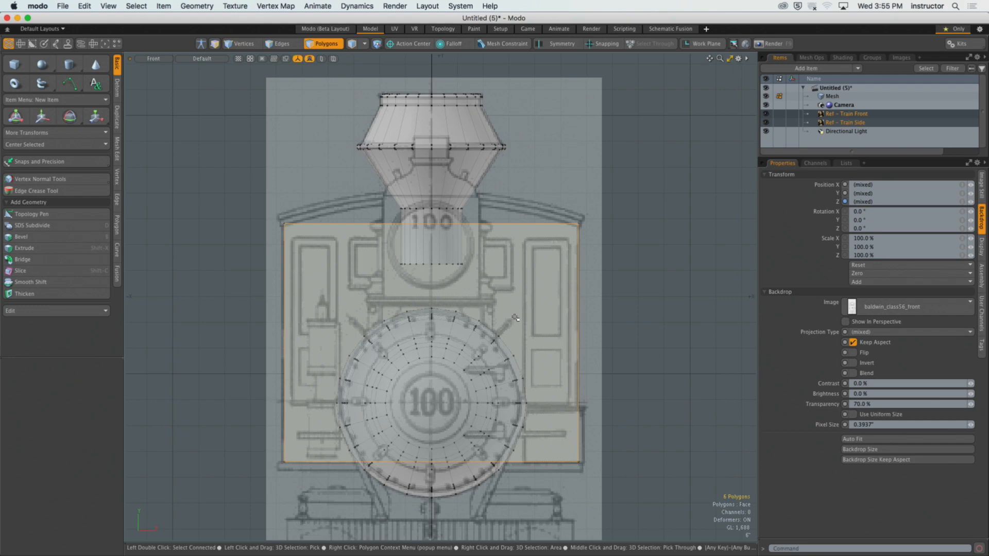
pyautogui.keyDown('alt'); pyautogui.keyDown('shift'); pyautogui.moveTo(518, 304); pyautogui.dragTo(344, 277); pyautogui.keyUp('shift'); pyautogui.keyUp('alt')
pyautogui.press('KP_3')
pyautogui.keyDown('ctrl'); pyautogui.keyDown('alt'); pyautogui.moveTo(343, 277); pyautogui.dragTo(396, 262); pyautogui.keyUp('alt'); pyautogui.keyUp('ctrl')
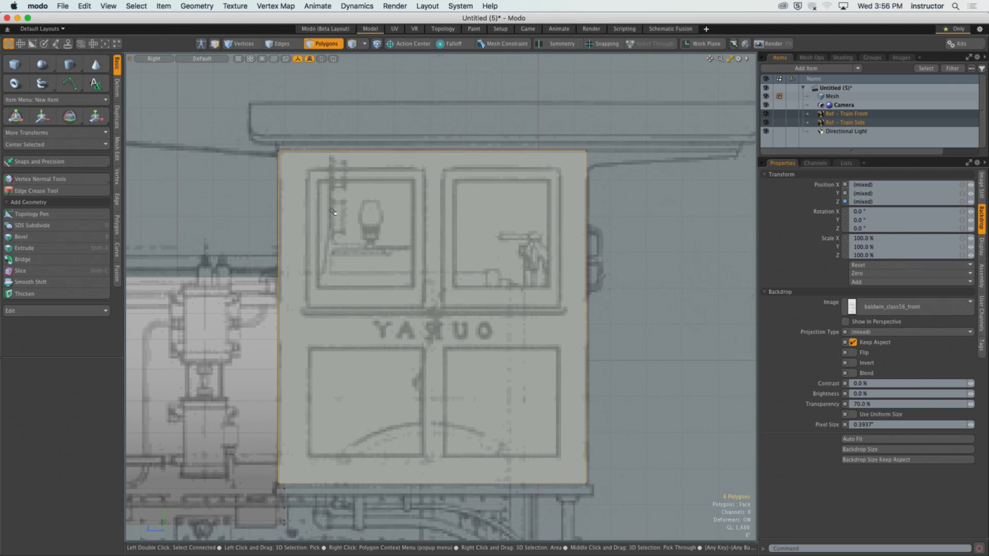
pyautogui.keyDown('alt'); pyautogui.keyDown('shift'); pyautogui.moveTo(399, 243); pyautogui.dragTo(412, 220); pyautogui.keyUp('shift'); pyautogui.keyUp('alt')
pyautogui.hotkey('ctrl', 'space')
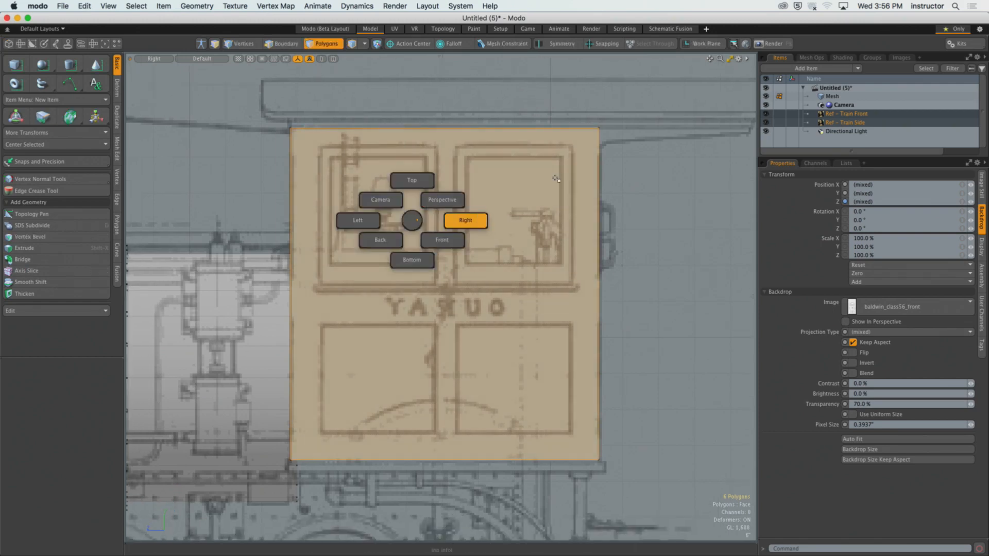
pyautogui.click(557, 179)
pyautogui.keyDown('alt'); pyautogui.keyDown('shift'); pyautogui.moveTo(588, 212); pyautogui.dragTo(578, 272); pyautogui.keyUp('shift'); pyautogui.keyUp('alt')
pyautogui.hotkey('ctrl', 'space')
pyautogui.click(572, 205)
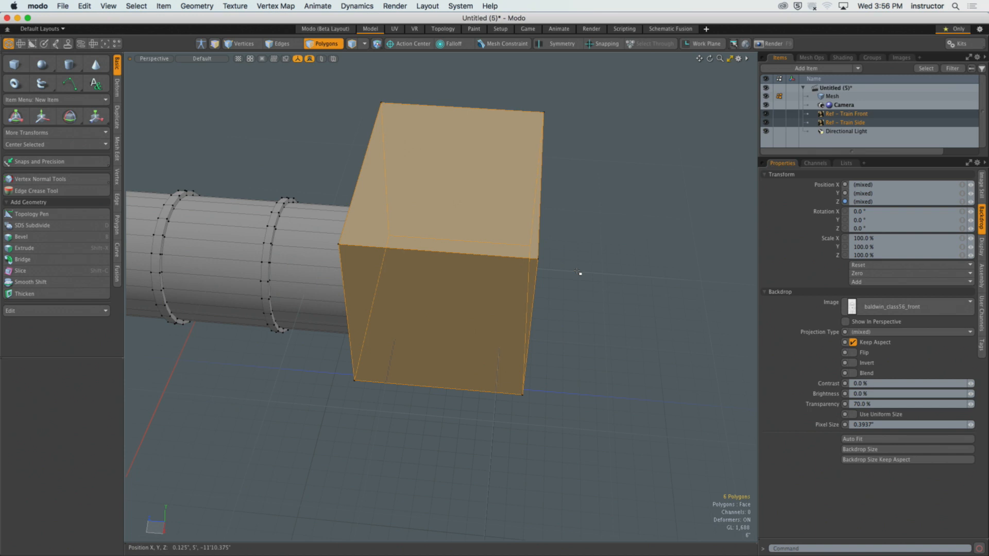
# Clear the box selection, select only the cab box's top polygon and inspect it in the Top view.
pyautogui.keyDown('alt'); pyautogui.moveTo(549, 260); pyautogui.dragTo(603, 314); pyautogui.keyUp('alt')
pyautogui.click(607, 319)
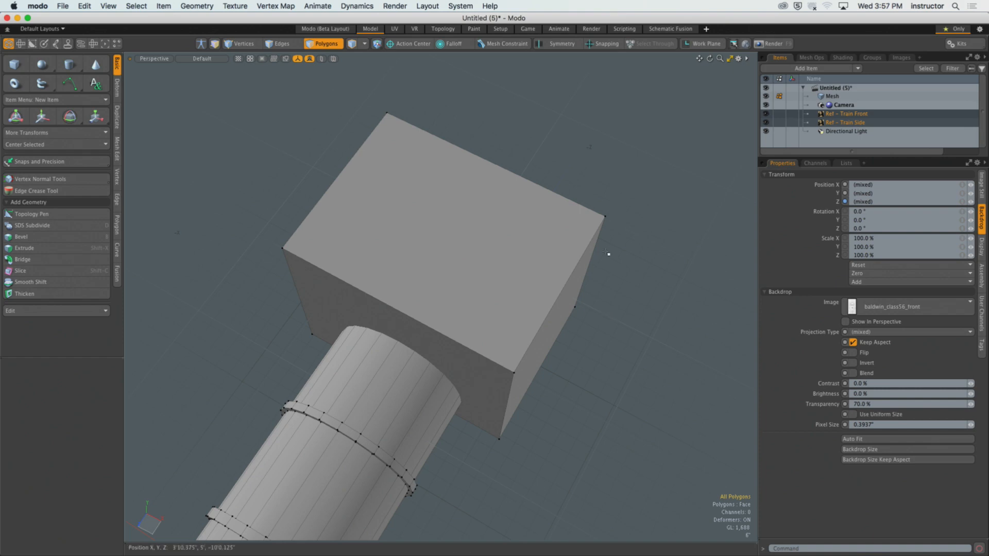
pyautogui.keyDown('alt'); pyautogui.moveTo(541, 269); pyautogui.dragTo(457, 274); pyautogui.keyUp('alt')
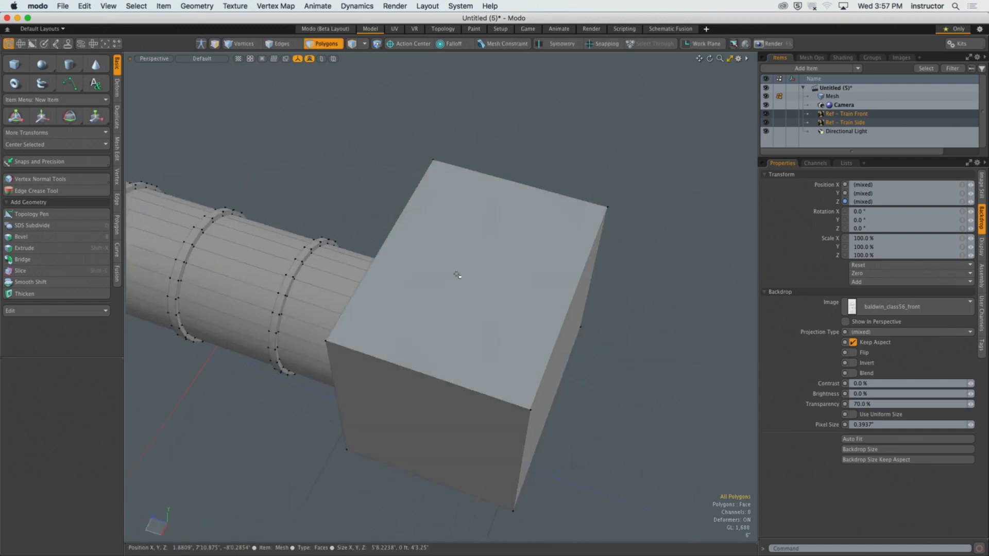
pyautogui.click(484, 320)
pyautogui.keyDown('alt'); pyautogui.moveTo(484, 320); pyautogui.dragTo(552, 371); pyautogui.keyUp('alt')
pyautogui.keyDown('alt'); pyautogui.moveTo(491, 295); pyautogui.dragTo(477, 338); pyautogui.keyUp('alt')
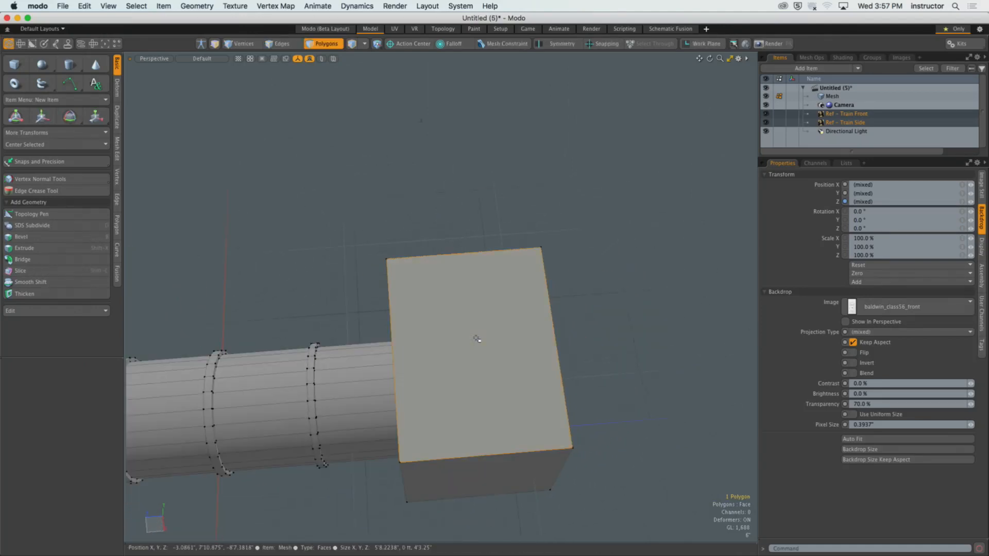
pyautogui.hotkey('ctrl', 'space')
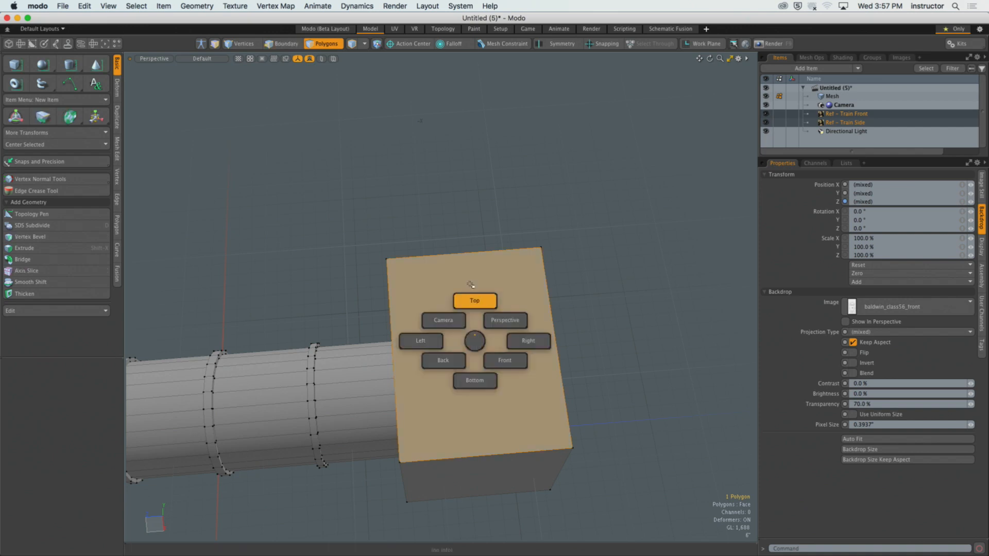
pyautogui.click(469, 287)
pyautogui.keyDown('alt'); pyautogui.keyDown('shift'); pyautogui.moveTo(474, 302); pyautogui.dragTo(404, 315); pyautogui.keyUp('shift'); pyautogui.keyUp('alt')
pyautogui.scroll(3, 410, 249)
pyautogui.keyDown('alt'); pyautogui.keyDown('shift'); pyautogui.moveTo(413, 249); pyautogui.dragTo(360, 264); pyautogui.keyUp('shift'); pyautogui.keyUp('alt')
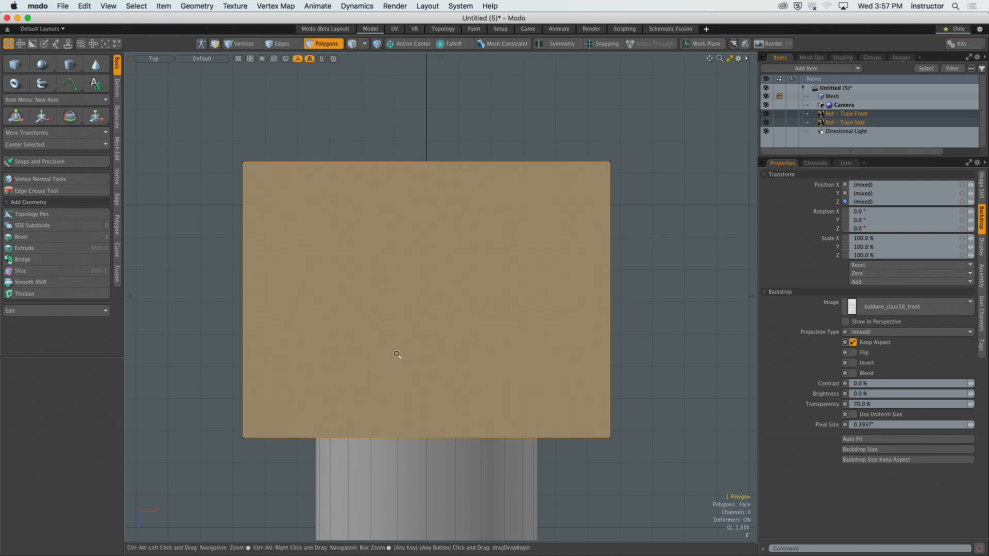
pyautogui.keyDown('ctrl'); pyautogui.keyDown('alt'); pyautogui.moveTo(412, 355); pyautogui.dragTo(322, 360); pyautogui.keyUp('alt'); pyautogui.keyUp('ctrl')
pyautogui.keyDown('alt'); pyautogui.keyDown('shift'); pyautogui.moveTo(410, 407); pyautogui.dragTo(324, 260); pyautogui.keyUp('shift'); pyautogui.keyUp('alt')
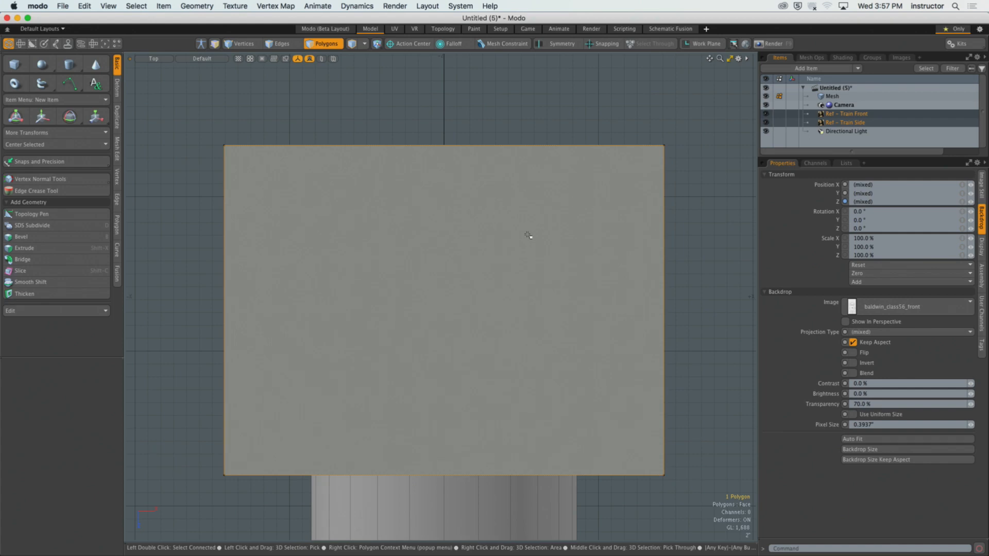
# Add the cab box's bottom polygon to the selection and inset both polygons 4.275" with Polygon Bevel.
pyautogui.press('.')
pyautogui.keyDown('alt'); pyautogui.moveTo(530, 285); pyautogui.dragTo(533, 151); pyautogui.keyUp('alt')
pyautogui.keyDown('shift'); pyautogui.click(531, 365); pyautogui.keyUp('shift')
pyautogui.keyDown('alt'); pyautogui.moveTo(530, 364); pyautogui.dragTo(545, 330); pyautogui.keyUp('alt')
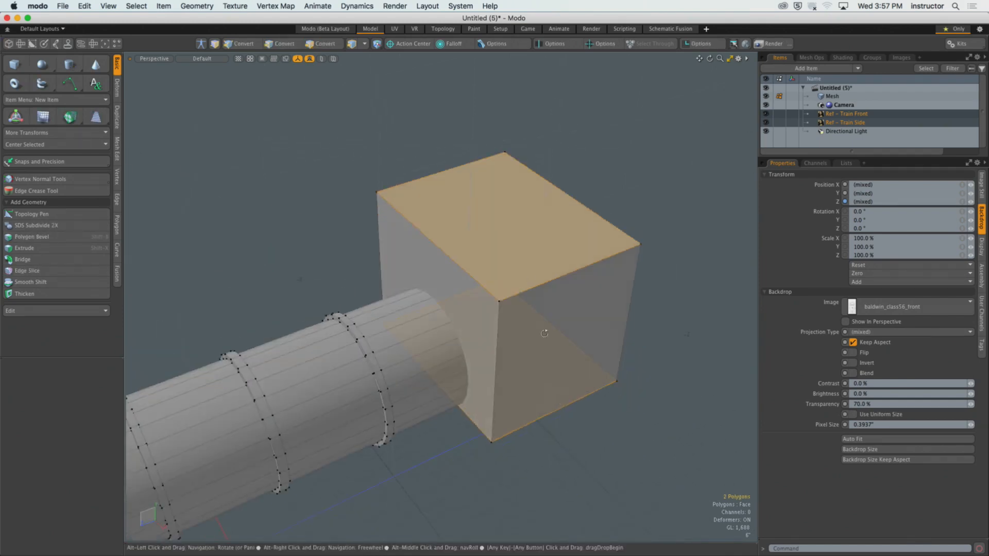
pyautogui.keyDown('alt'); pyautogui.keyDown('shift'); pyautogui.moveTo(526, 241); pyautogui.dragTo(514, 337); pyautogui.keyUp('shift'); pyautogui.keyUp('alt')
pyautogui.press('b')
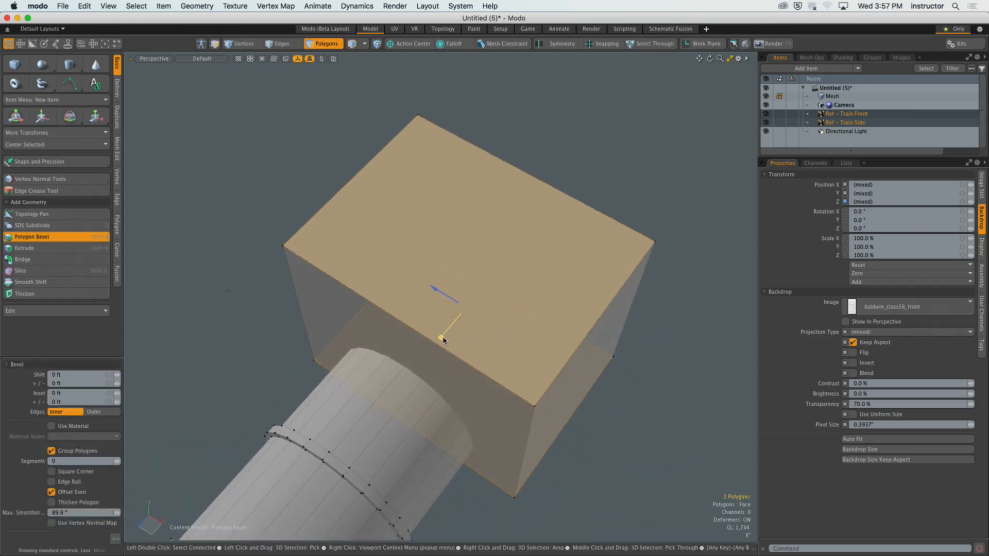
pyautogui.moveTo(442, 339); pyautogui.dragTo(444, 335)
pyautogui.hotkey('ctrl', 'space')
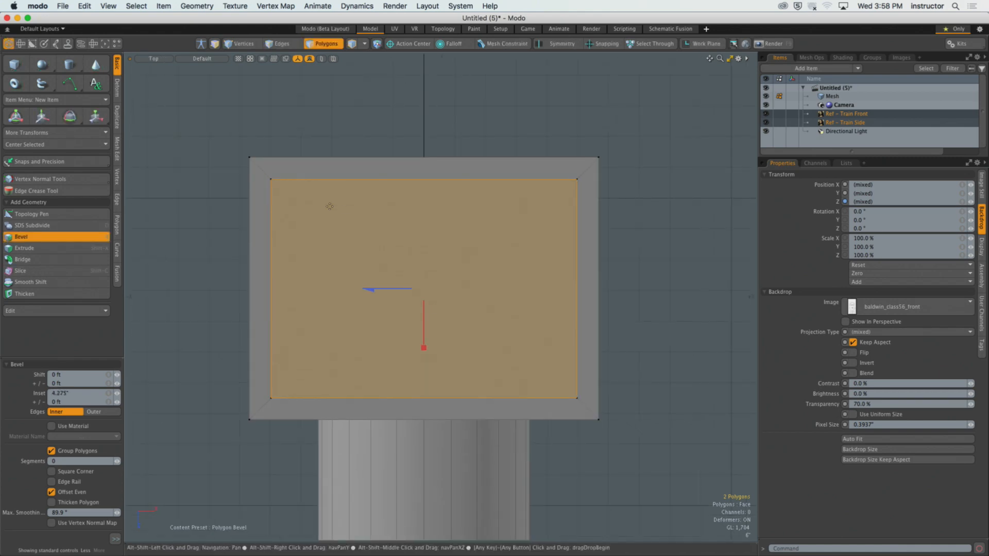
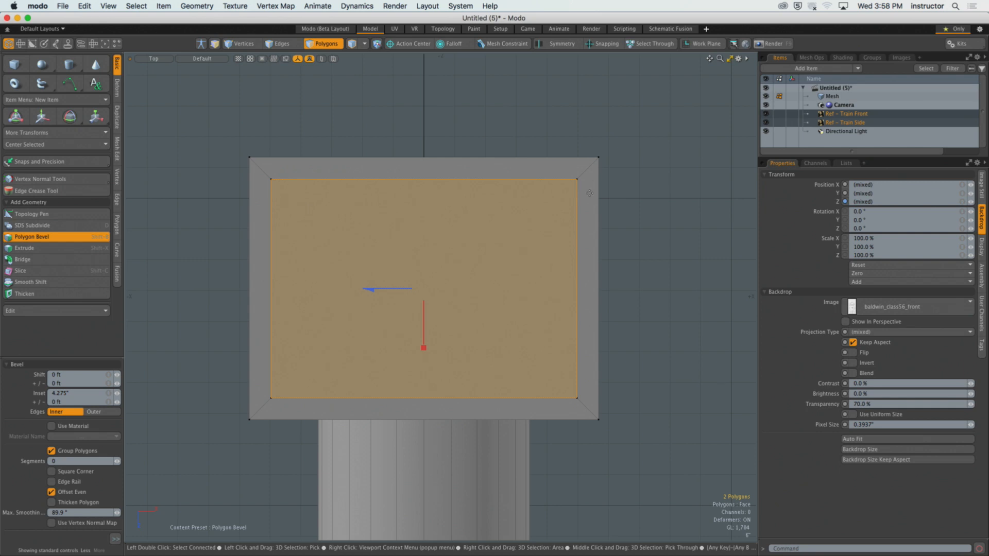
pyautogui.press('q')
pyautogui.click(648, 217)
pyautogui.keyDown('ctrl'); pyautogui.keyDown('alt'); pyautogui.moveTo(623, 236); pyautogui.dragTo(567, 279); pyautogui.keyUp('alt'); pyautogui.keyUp('ctrl')
pyautogui.press('KP_Decimal')
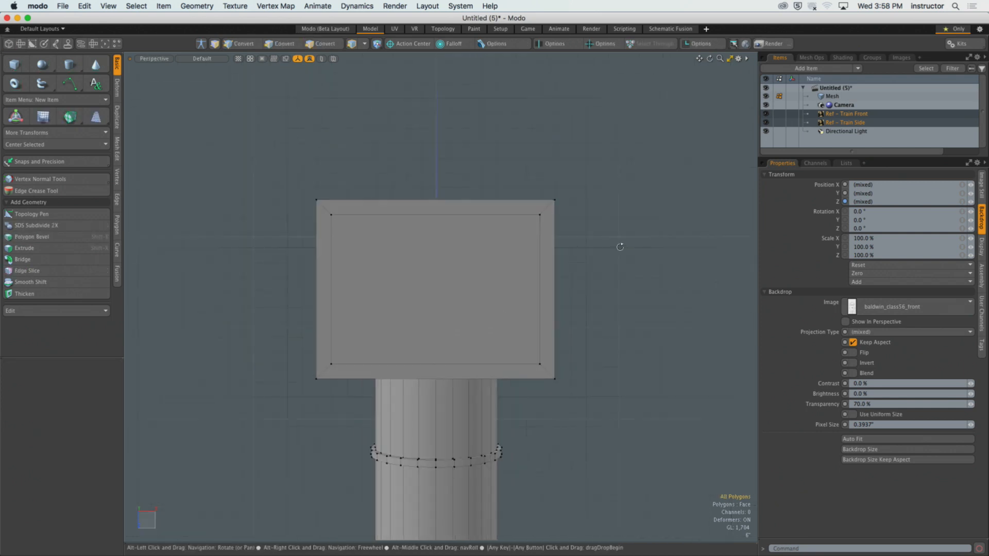
# Delete the inset inner polygons on the cab box's top and bottom to open it up.
pyautogui.keyDown('alt'); pyautogui.moveTo(621, 247); pyautogui.dragTo(511, 232); pyautogui.keyUp('alt')
pyautogui.click(471, 232)
pyautogui.keyDown('alt'); pyautogui.keyDown('shift'); pyautogui.moveTo(511, 232); pyautogui.dragTo(515, 195); pyautogui.keyUp('shift'); pyautogui.keyUp('alt')
pyautogui.keyDown('shift'); pyautogui.click(490, 389); pyautogui.keyUp('shift')
pyautogui.keyDown('alt'); pyautogui.moveTo(490, 389); pyautogui.dragTo(481, 362); pyautogui.keyUp('alt')
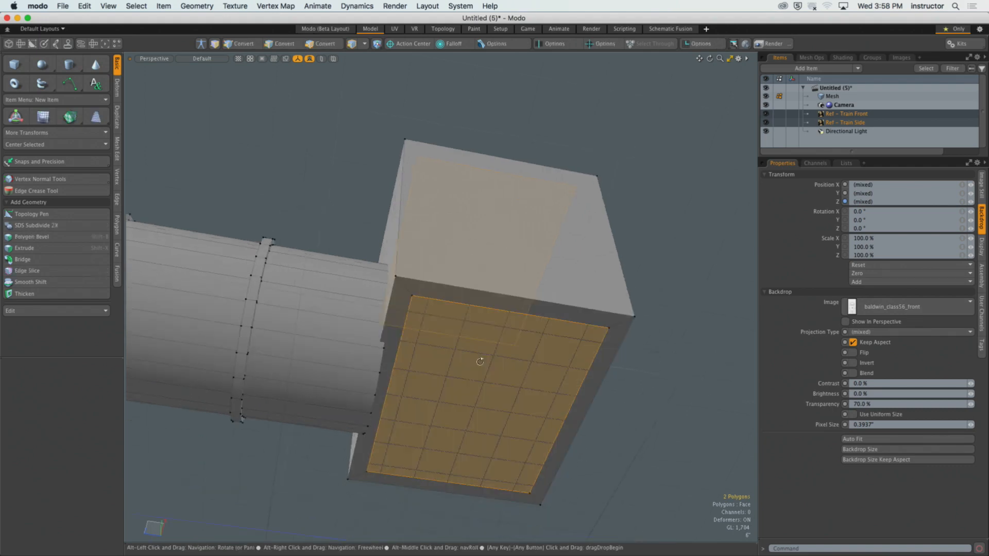
pyautogui.press('Delete')
pyautogui.keyDown('alt'); pyautogui.moveTo(633, 206); pyautogui.dragTo(629, 314); pyautogui.keyUp('alt')
# Set both Show Grid and Show Work Plane to Never in the 3D viewport's visibility options.
pyautogui.press('o')
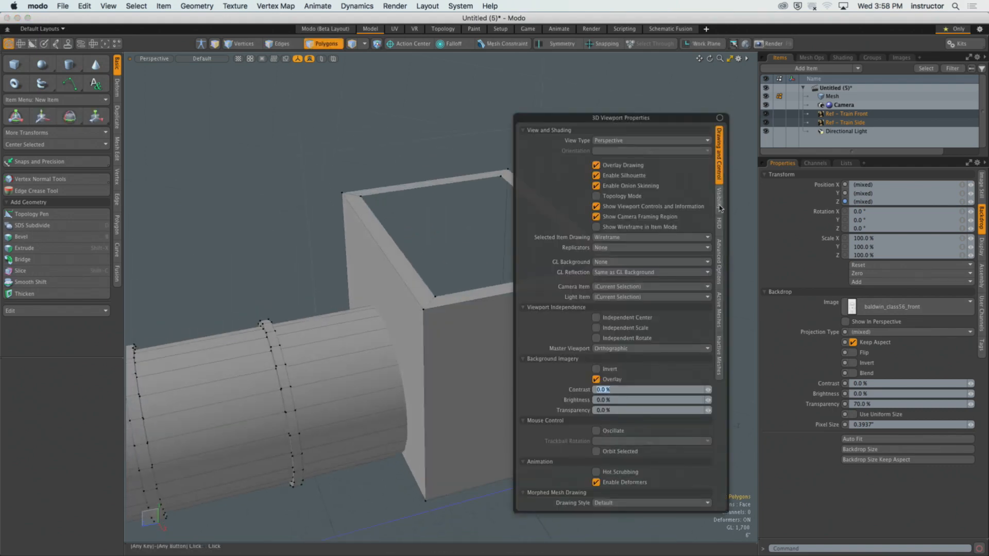
pyautogui.click(721, 209)
pyautogui.click(659, 244)
pyautogui.click(659, 247)
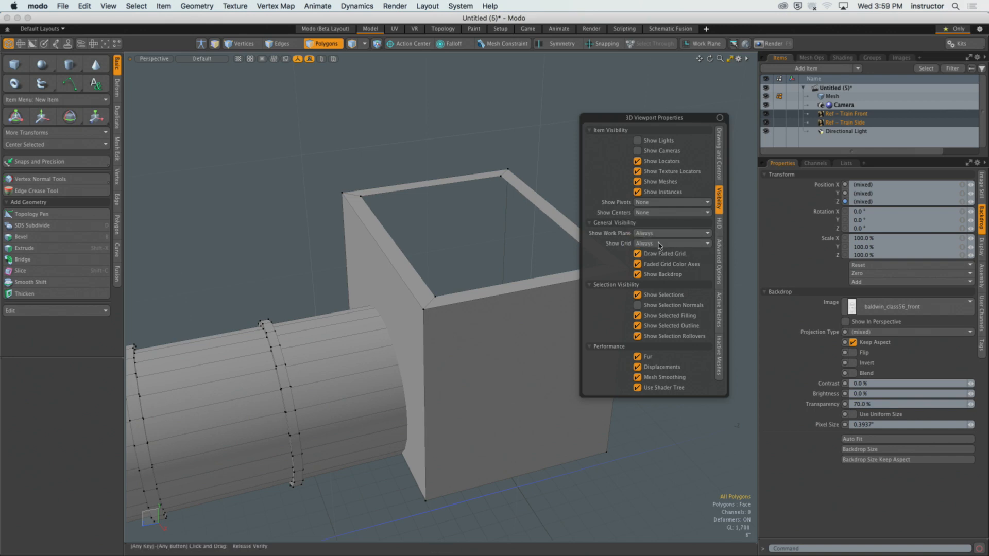
pyautogui.click(660, 244)
pyautogui.click(659, 236)
pyautogui.click(659, 235)
pyautogui.click(659, 224)
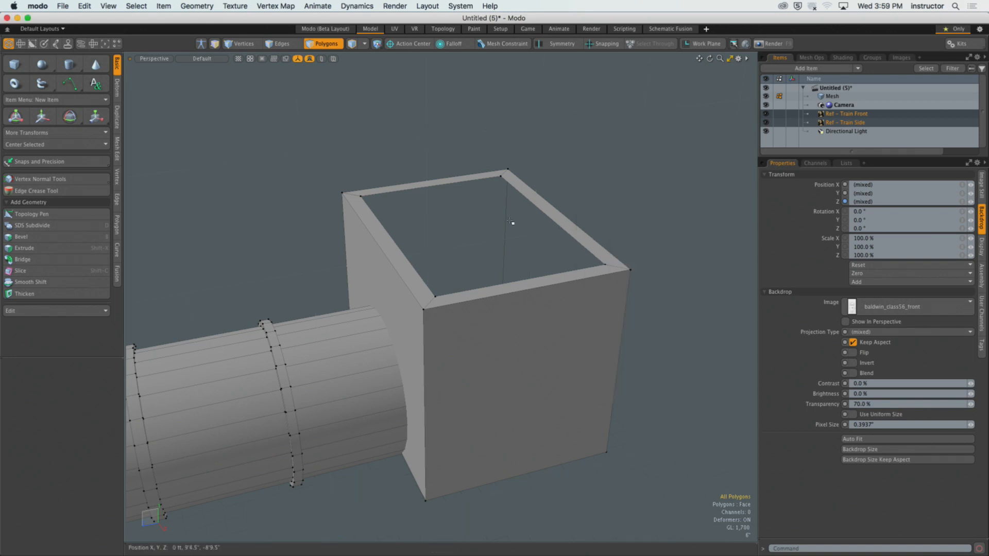
# Inspect the cab's side wall through the open top, selecting its polygon to check the inward-facing side.
pyautogui.keyDown('alt'); pyautogui.moveTo(510, 221); pyautogui.dragTo(499, 330); pyautogui.keyUp('alt')
pyautogui.keyDown('alt'); pyautogui.moveTo(498, 331); pyautogui.dragTo(439, 287); pyautogui.keyUp('alt')
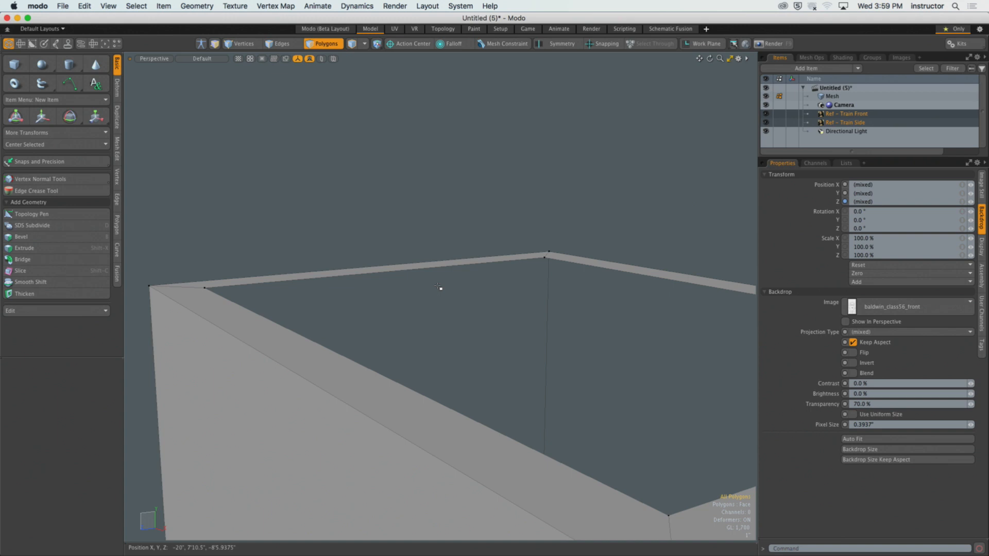
pyautogui.keyDown('alt'); pyautogui.moveTo(424, 278); pyautogui.dragTo(355, 162); pyautogui.keyUp('alt')
pyautogui.click(308, 438)
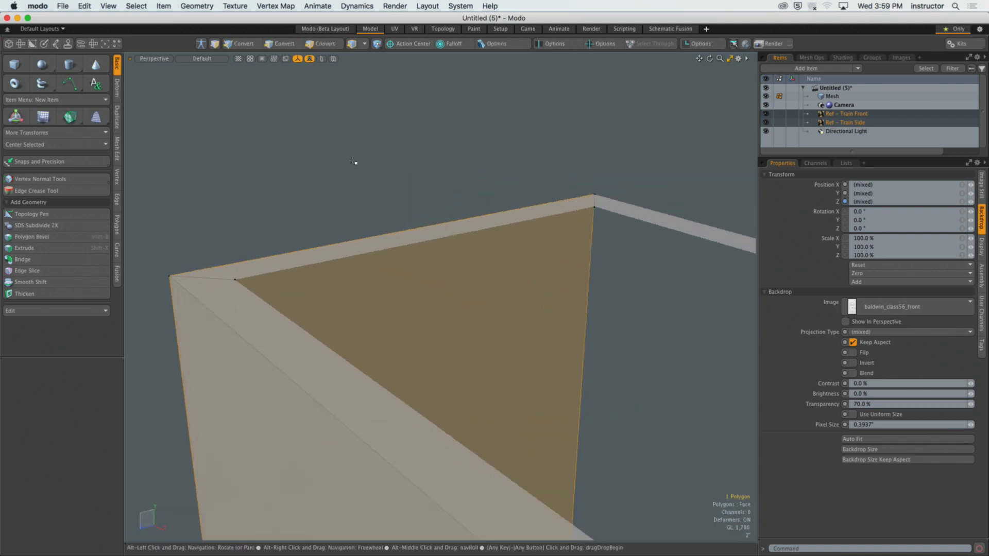
pyautogui.click(393, 175)
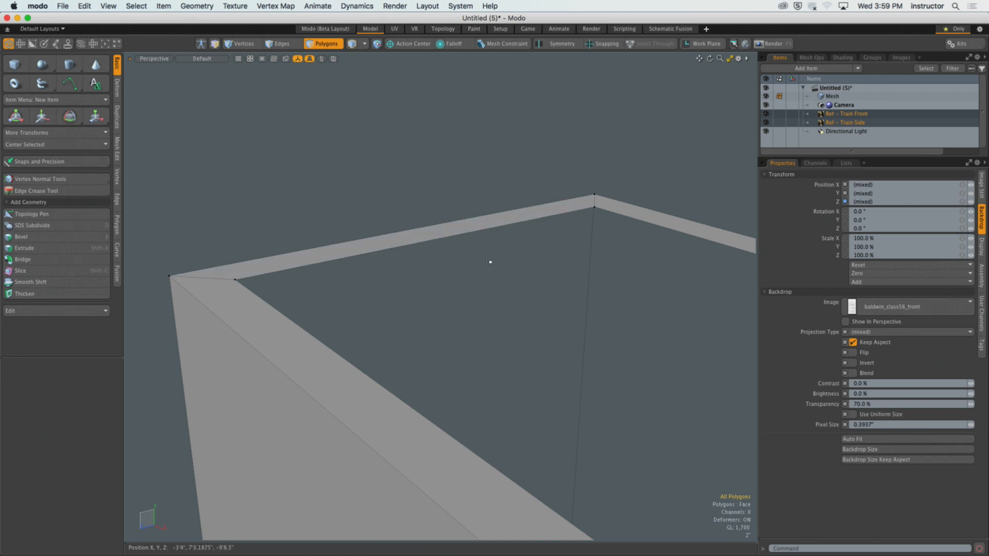
# Enable Show Selection Normals for the viewport and check which way the cab side wall's normal points.
pyautogui.press('o')
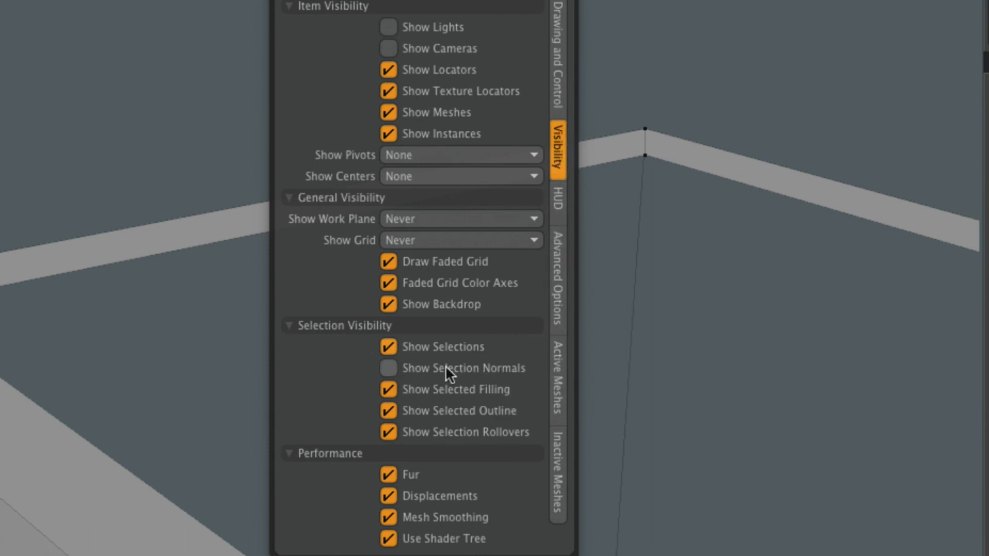
pyautogui.click(468, 366)
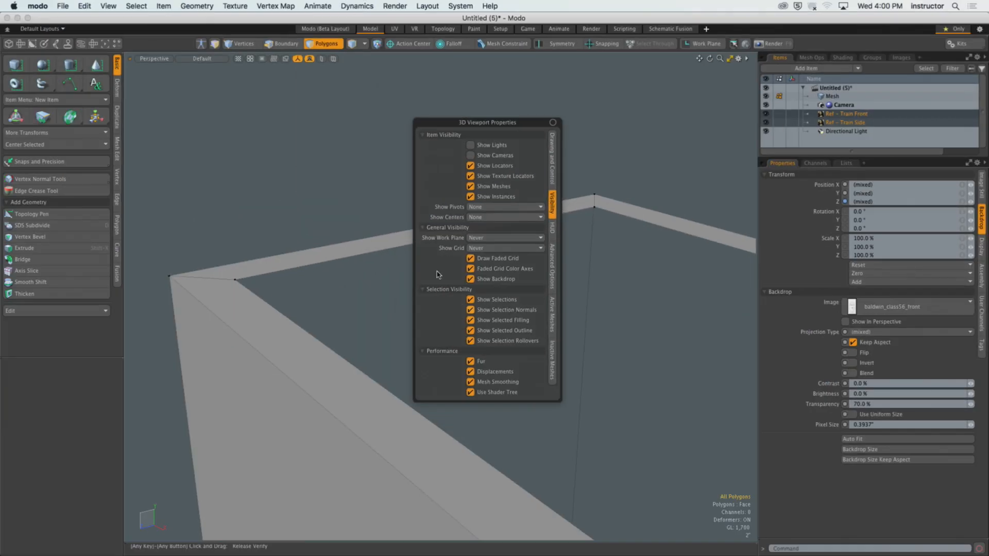
pyautogui.keyDown('alt'); pyautogui.moveTo(296, 214); pyautogui.dragTo(453, 230); pyautogui.keyUp('alt')
pyautogui.click(391, 344)
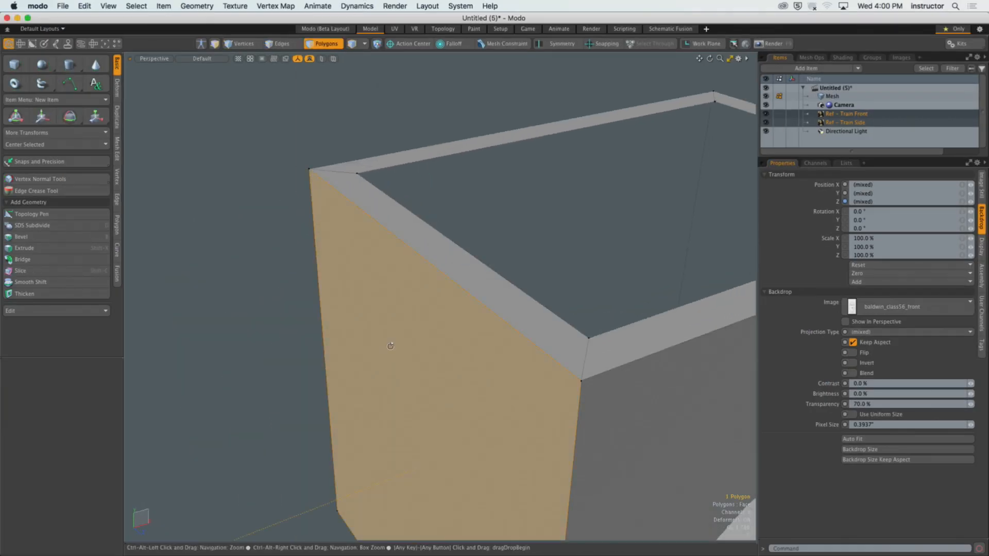
pyautogui.keyDown('alt'); pyautogui.moveTo(391, 344); pyautogui.dragTo(430, 268); pyautogui.keyUp('alt')
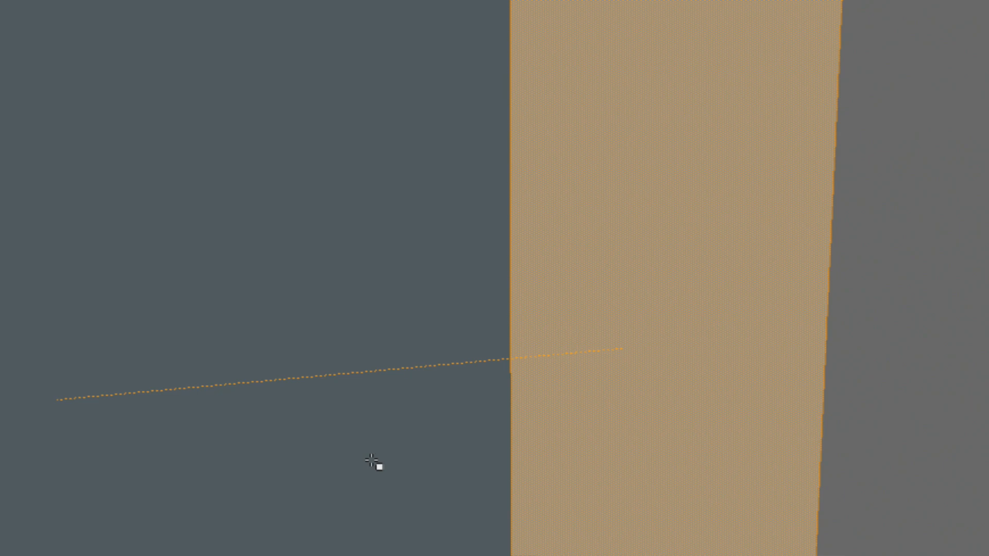
pyautogui.click(422, 184)
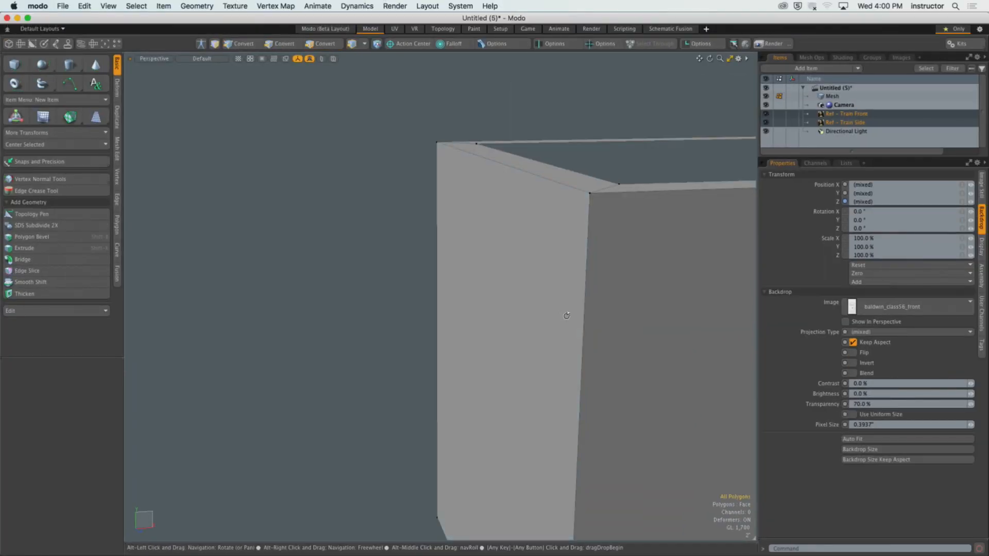
# Examine the cab side wall from inside and outside, selecting its polygon to compare the normal's direction.
pyautogui.keyDown('alt'); pyautogui.moveTo(734, 184); pyautogui.dragTo(508, 203); pyautogui.keyUp('alt')
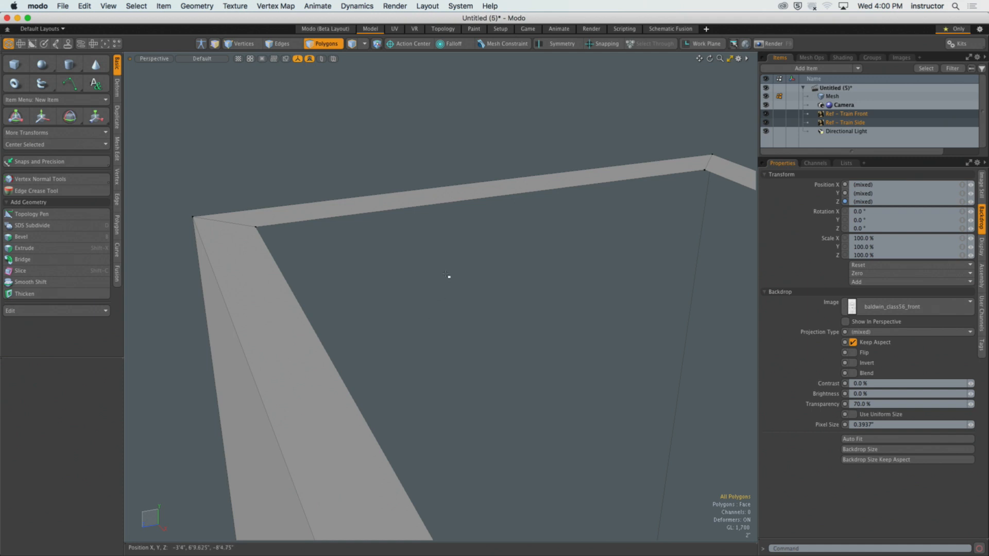
pyautogui.keyDown('alt'); pyautogui.moveTo(448, 276); pyautogui.dragTo(466, 278); pyautogui.keyUp('alt')
pyautogui.keyDown('alt'); pyautogui.moveTo(565, 275); pyautogui.dragTo(441, 258); pyautogui.keyUp('alt')
pyautogui.scroll(-1, 506, 299)
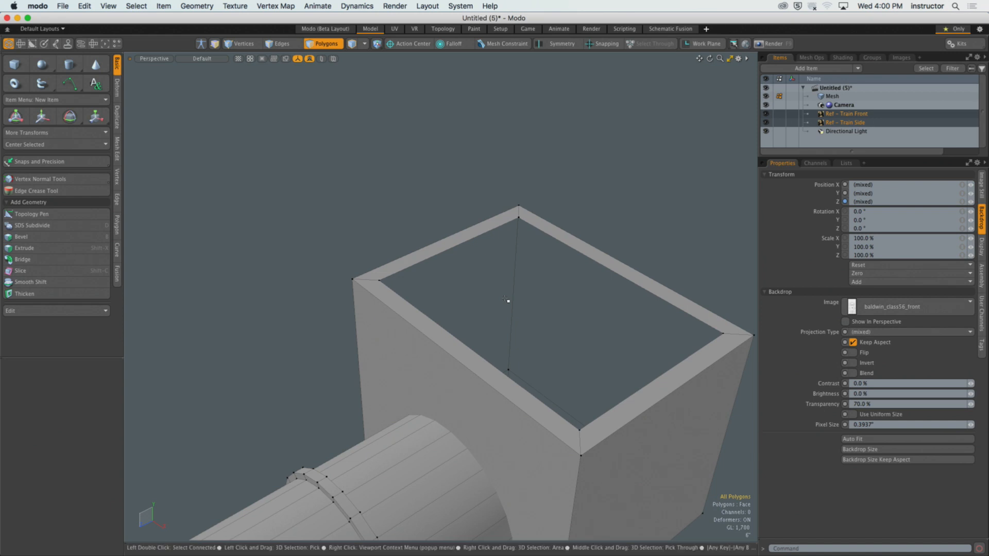
pyautogui.keyDown('alt'); pyautogui.moveTo(506, 300); pyautogui.dragTo(484, 294); pyautogui.keyUp('alt')
pyautogui.click(484, 298)
pyautogui.scroll(5, 484, 262)
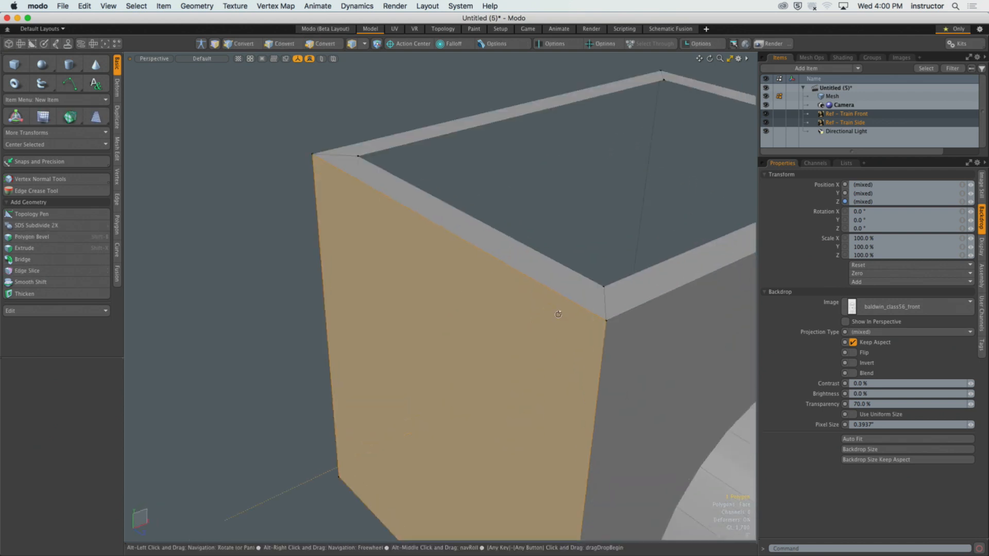
pyautogui.keyDown('alt'); pyautogui.moveTo(535, 318); pyautogui.dragTo(382, 310); pyautogui.keyUp('alt')
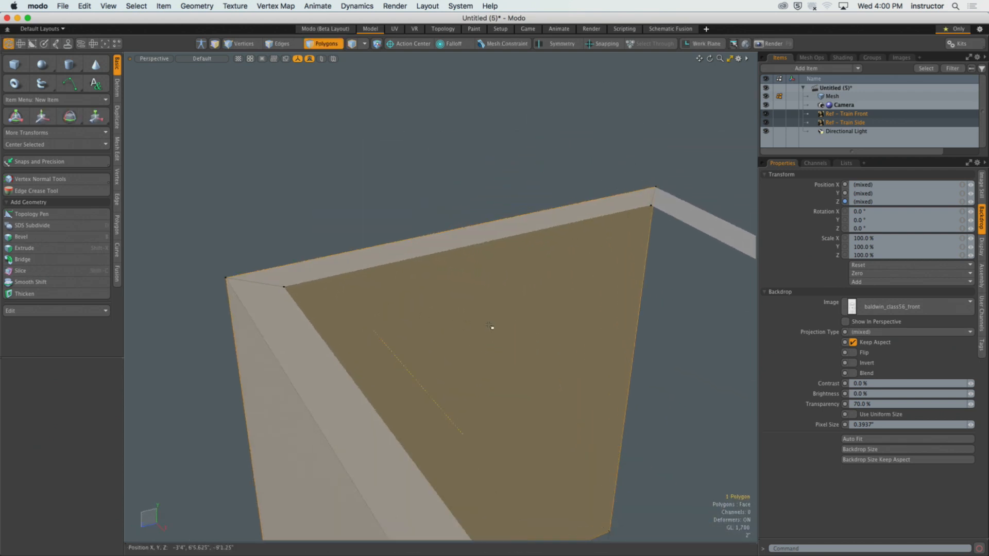
pyautogui.press('Delete')
pyautogui.keyDown('alt'); pyautogui.moveTo(488, 201); pyautogui.dragTo(414, 238); pyautogui.keyUp('alt')
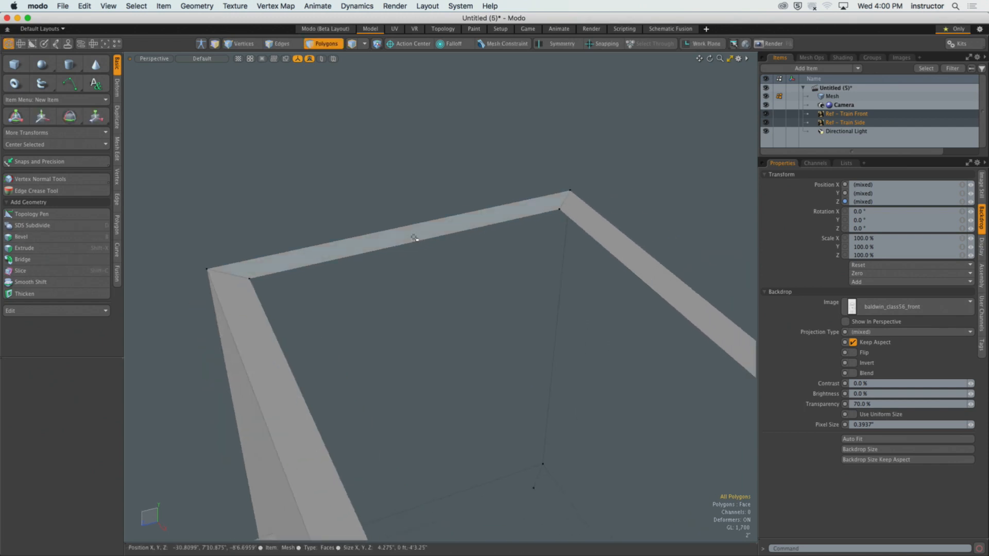
pyautogui.keyDown('alt'); pyautogui.moveTo(414, 238); pyautogui.dragTo(408, 289); pyautogui.keyUp('alt')
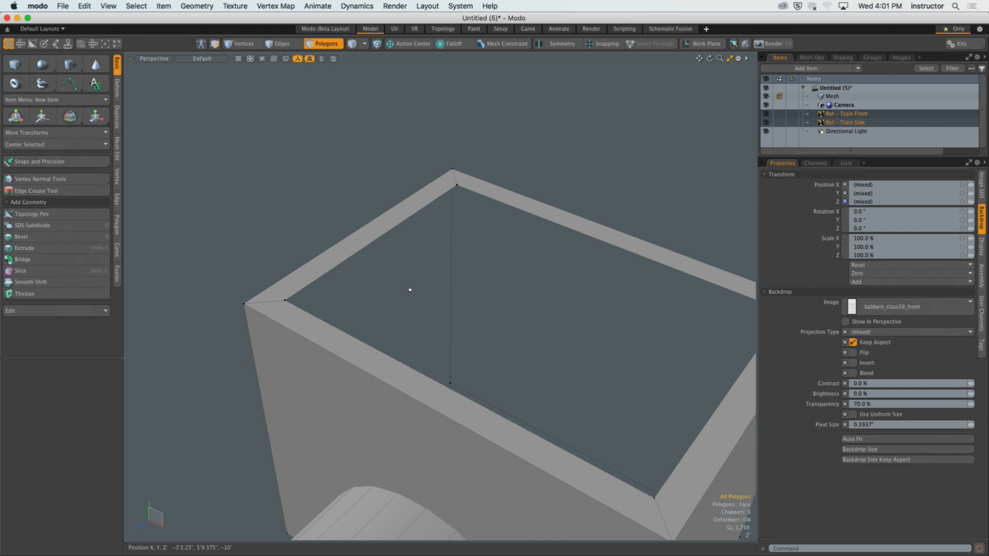
# Bridge the inner top and bottom edges along one cab side to create that side's inner wall.
pyautogui.press('2')
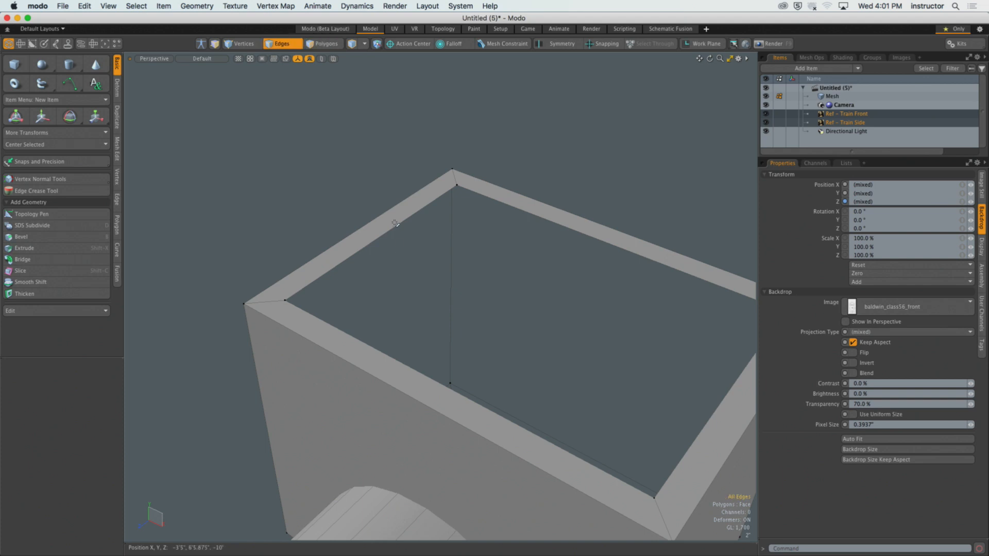
pyautogui.click(395, 227)
pyautogui.keyDown('ctrl'); pyautogui.keyDown('alt'); pyautogui.moveTo(400, 228); pyautogui.dragTo(431, 245); pyautogui.keyUp('alt'); pyautogui.keyUp('ctrl')
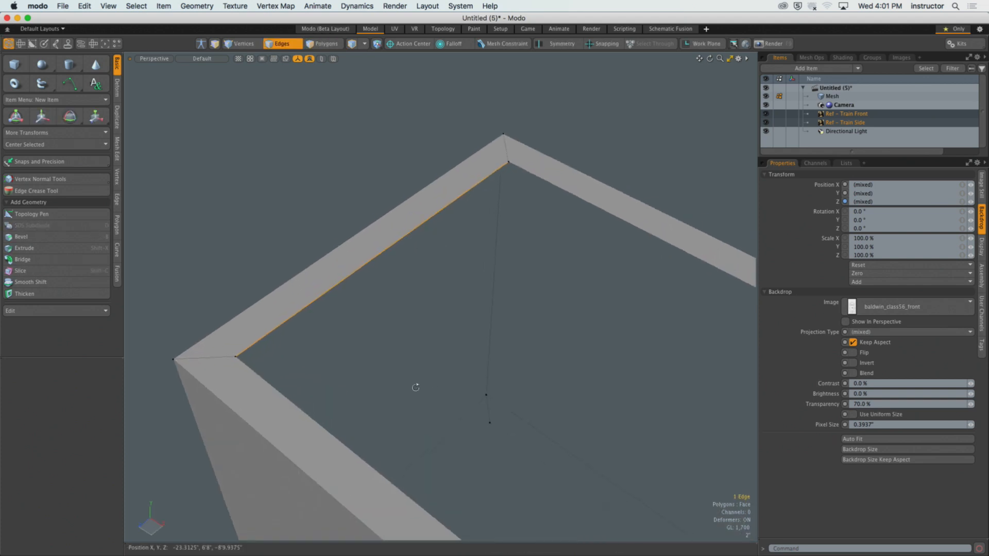
pyautogui.keyDown('shift'); pyautogui.click(473, 448); pyautogui.keyUp('shift')
pyautogui.keyDown('alt'); pyautogui.moveTo(474, 446); pyautogui.dragTo(426, 336); pyautogui.keyUp('alt')
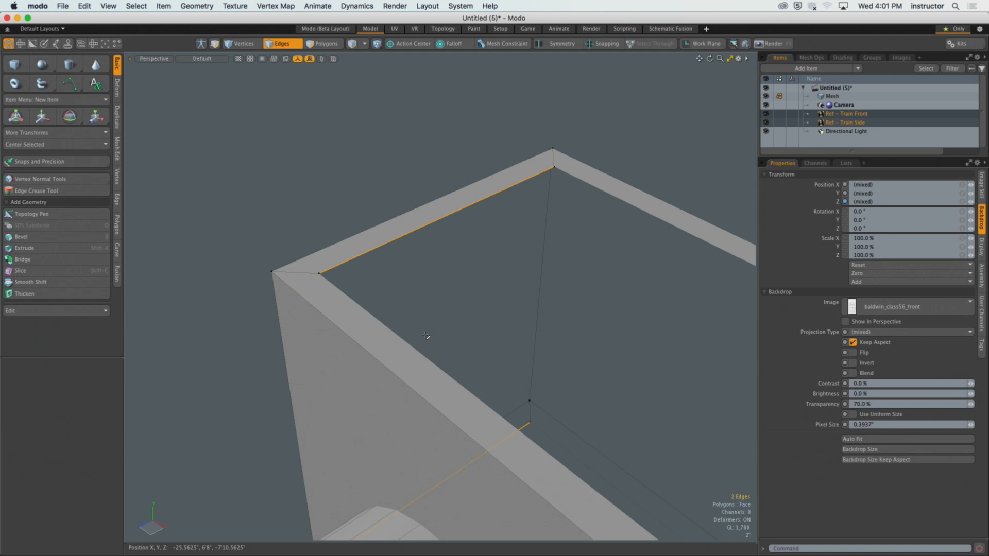
pyautogui.press('ctrl')
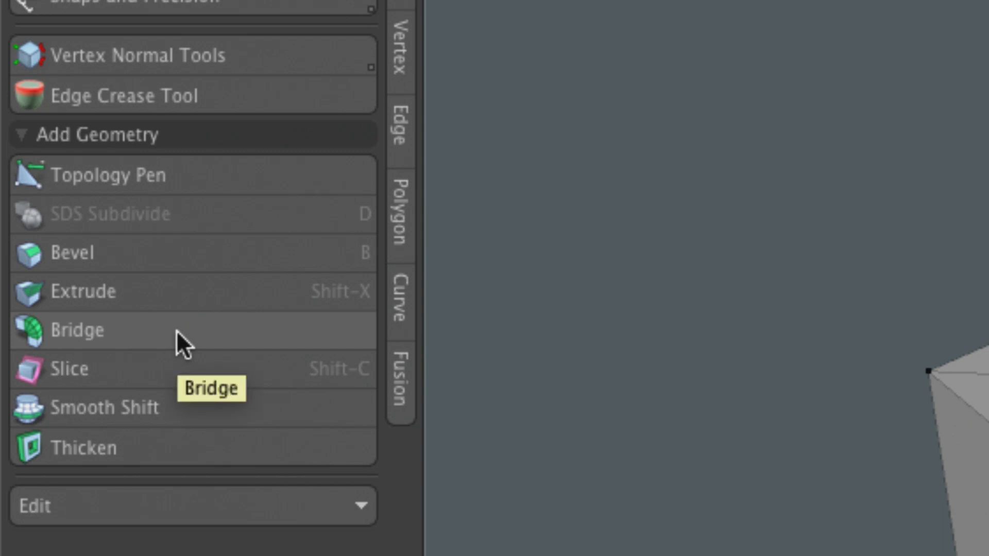
pyautogui.click(220, 334)
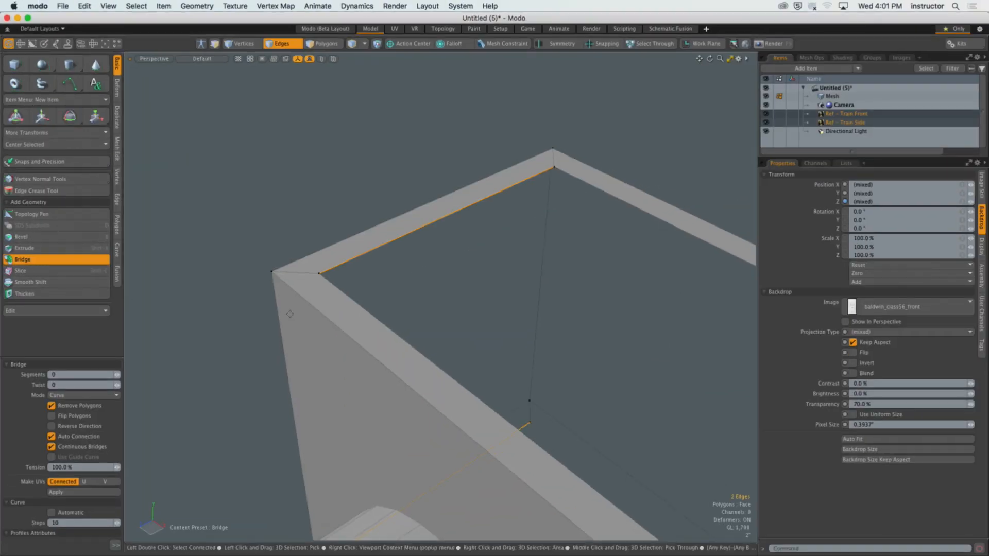
pyautogui.click(575, 327)
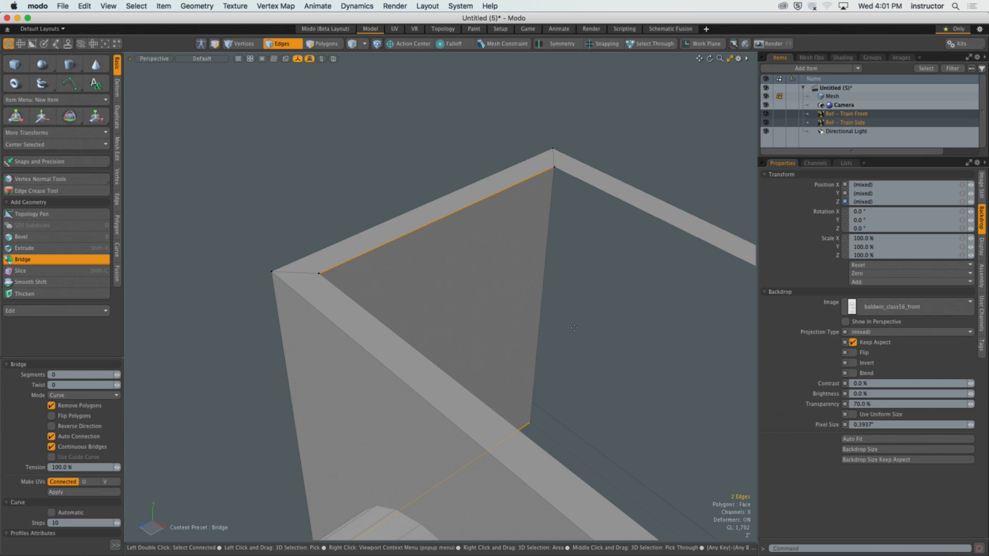
# Finish the single-side Bridge and check the cab's inner wall, undoing that bridge.
pyautogui.press('q')
pyautogui.click(594, 332)
pyautogui.keyDown('alt'); pyautogui.moveTo(594, 331); pyautogui.dragTo(499, 325); pyautogui.keyUp('alt')
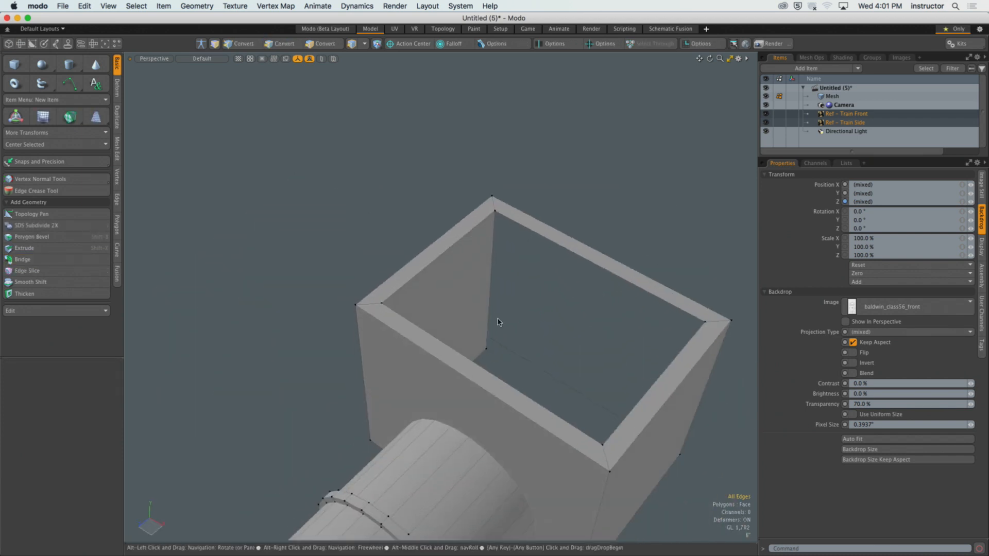
pyautogui.press('super+z')
pyautogui.press('super+z')
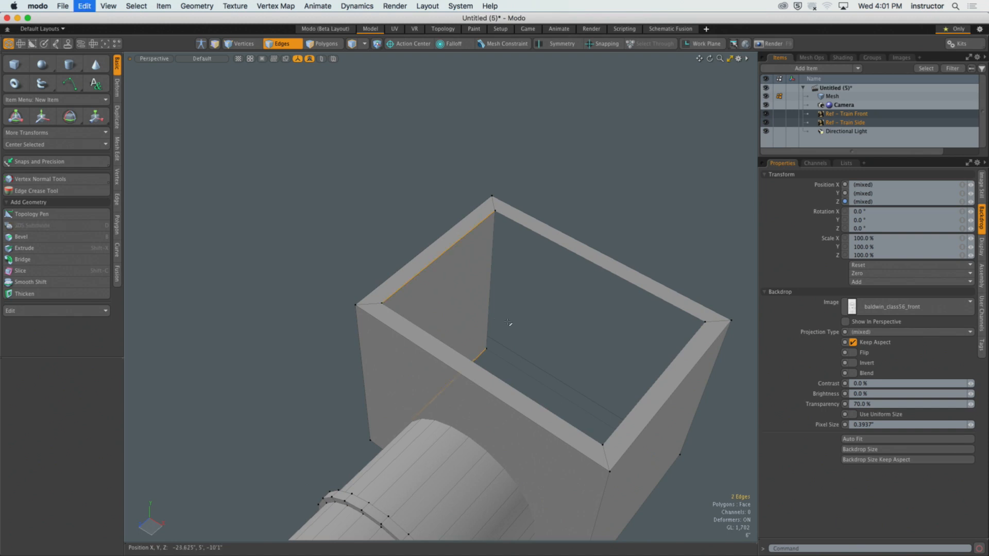
# Select the cab's inner top and bottom edge loops and bridge them to create all four inner walls at once.
pyautogui.moveTo(515, 309)
pyautogui.keyDown('alt'); pyautogui.mouseDown()
pyautogui.moveTo(529, 312)
pyautogui.moveTo(530, 355)
pyautogui.moveTo(579, 332)
pyautogui.moveTo(537, 292)
pyautogui.moveTo(520, 292)
pyautogui.mouseUp(); pyautogui.keyUp('alt')
pyautogui.doubleClick(530, 225)
pyautogui.keyDown('shift'); pyautogui.doubleClick(523, 344); pyautogui.keyUp('shift')
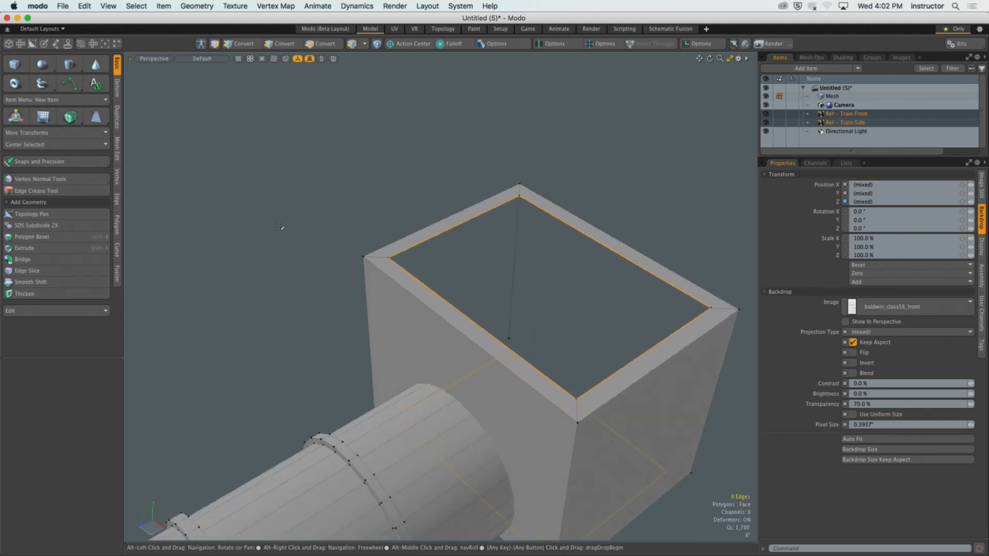
pyautogui.click(75, 259)
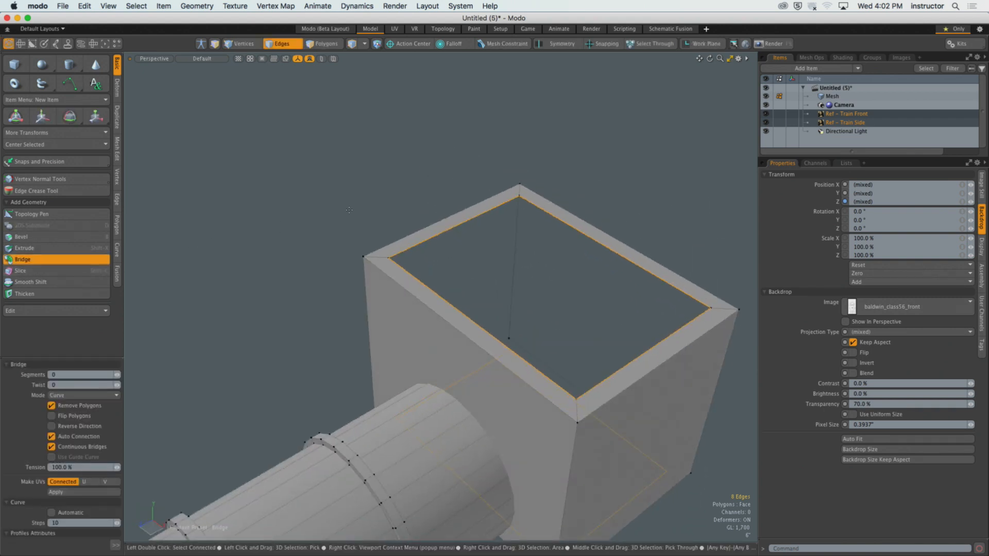
pyautogui.click(392, 201)
pyautogui.keyDown('ctrl'); pyautogui.keyDown('alt'); pyautogui.moveTo(438, 234); pyautogui.dragTo(364, 206); pyautogui.keyUp('alt'); pyautogui.keyUp('ctrl')
pyautogui.press('q')
pyautogui.click(398, 223)
pyautogui.press('2')
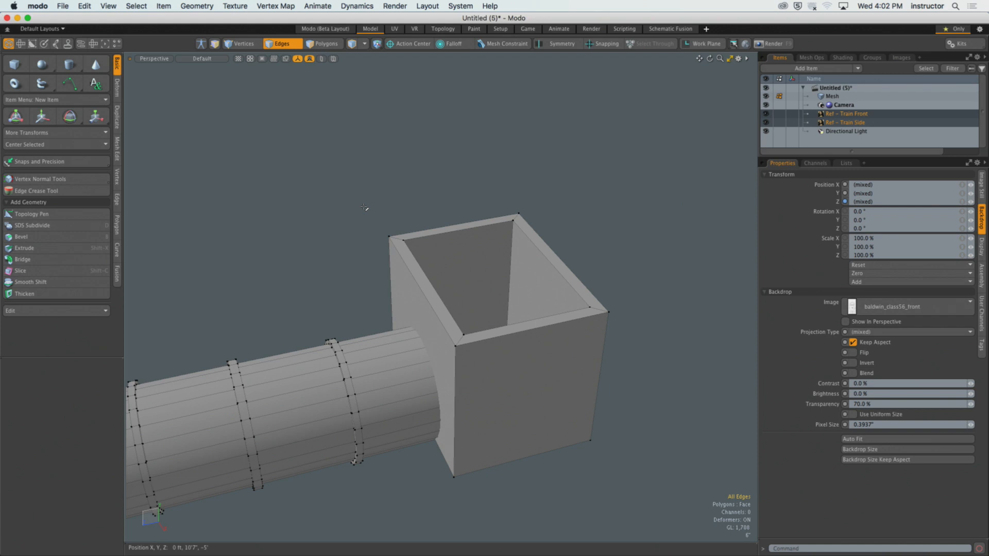
# Select the cab's outer side polygon and disable Show Selection Normals in the viewport's visibility properties.
pyautogui.keyDown('alt'); pyautogui.moveTo(494, 322); pyautogui.dragTo(539, 366); pyautogui.keyUp('alt')
pyautogui.press('3')
pyautogui.click(550, 389)
pyautogui.press('o')
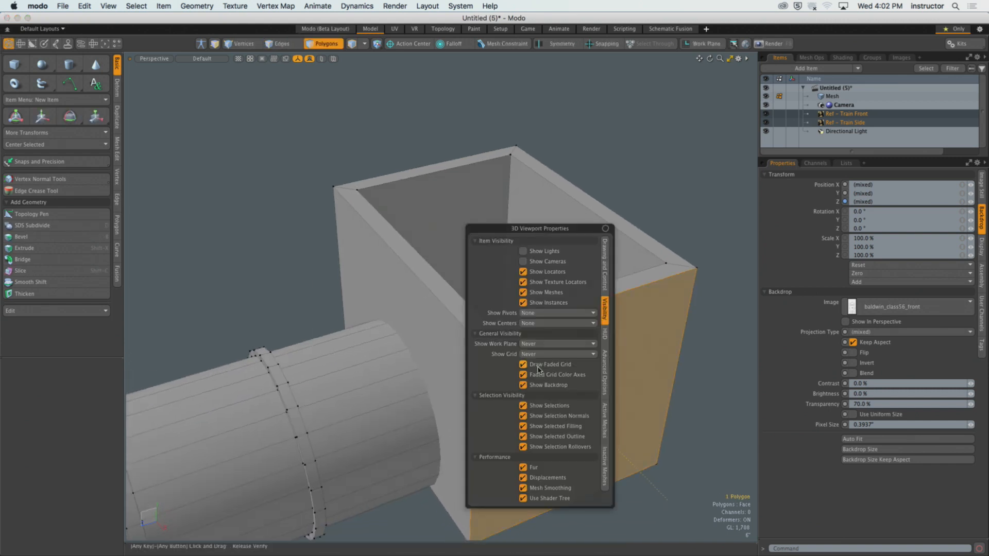
pyautogui.click(545, 418)
pyautogui.keyDown('alt'); pyautogui.moveTo(670, 376); pyautogui.dragTo(517, 354); pyautogui.keyUp('alt')
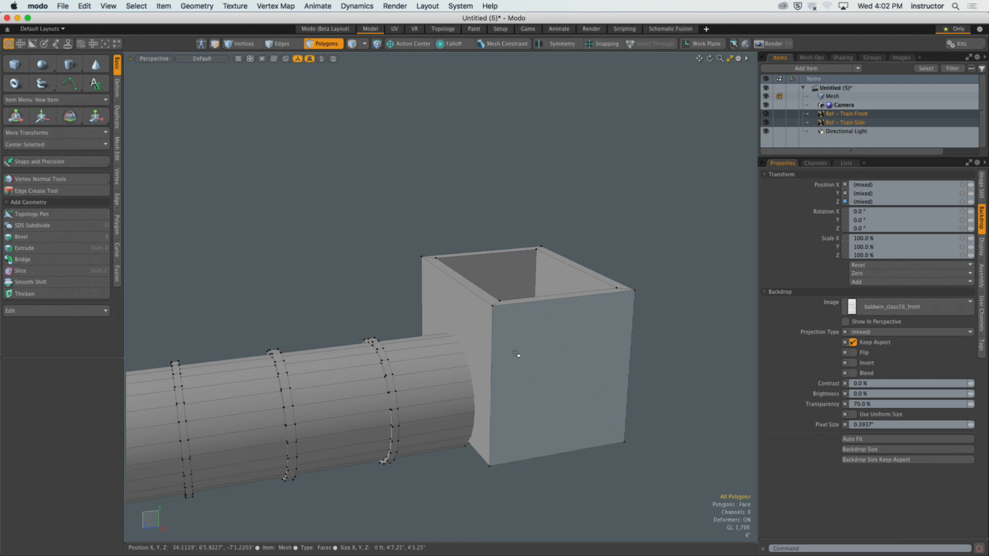
# Compare the selected cab polygons with the side reference drawing in the Right view, and return to the perspective view.
pyautogui.press('KP_3')
pyautogui.keyDown('alt'); pyautogui.keyDown('shift'); pyautogui.moveTo(518, 315); pyautogui.dragTo(501, 299); pyautogui.keyUp('shift'); pyautogui.keyUp('alt')
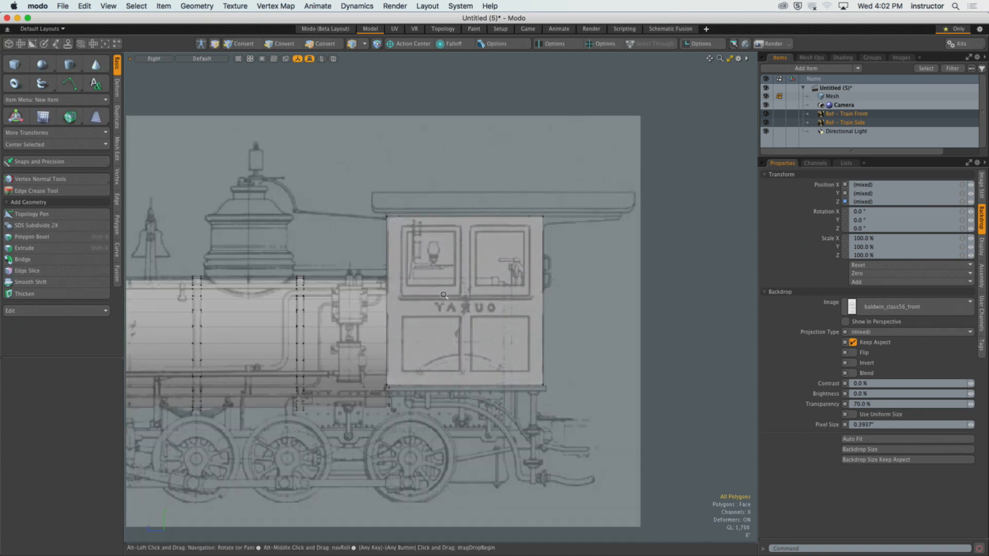
pyautogui.doubleClick(467, 295)
pyautogui.keyDown('ctrl'); pyautogui.keyDown('alt'); pyautogui.moveTo(438, 298); pyautogui.dragTo(476, 299); pyautogui.keyUp('alt'); pyautogui.keyUp('ctrl')
pyautogui.scroll(3, 476, 298)
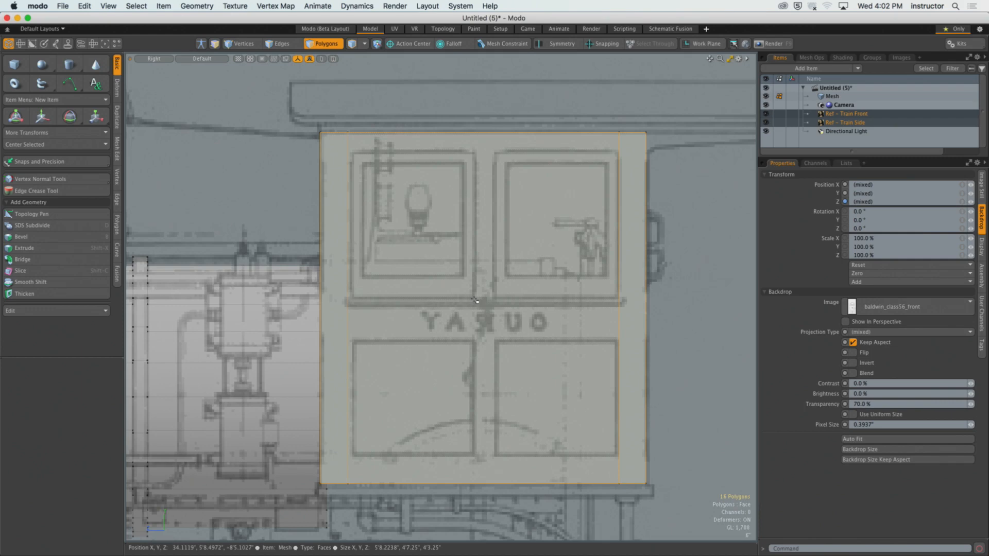
pyautogui.hotkey('ctrl', 'space')
pyautogui.click(529, 230)
pyautogui.keyDown('alt'); pyautogui.moveTo(531, 133); pyautogui.dragTo(578, 192); pyautogui.keyUp('alt')
pyautogui.scroll(-3, 559, 217)
pyautogui.click(589, 190)
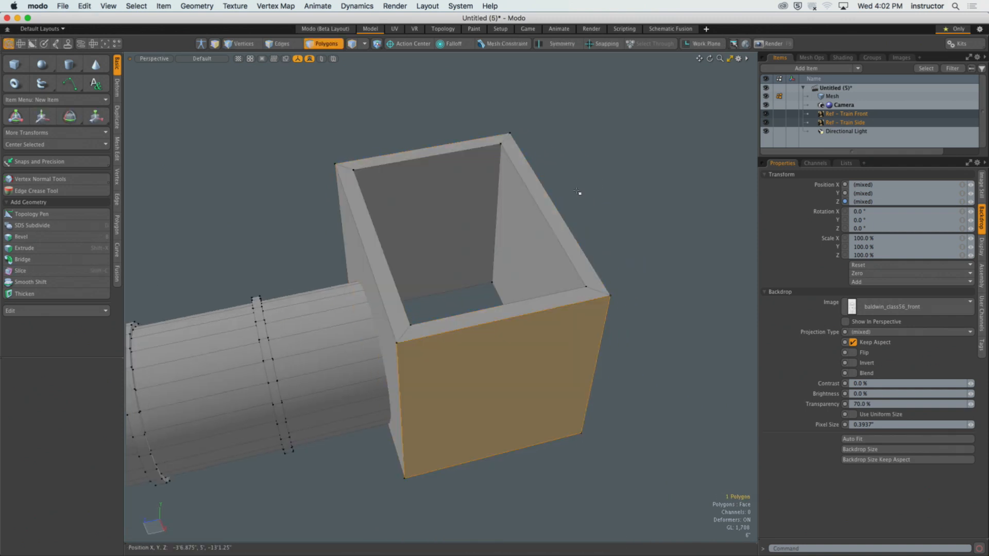
# Remove the cab's inner walls and bridge only the inner top and bottom edges along one side wall.
pyautogui.press('2')
pyautogui.press('BackSpace')
pyautogui.keyDown('alt'); pyautogui.moveTo(557, 194); pyautogui.dragTo(447, 167); pyautogui.keyUp('alt')
pyautogui.click(447, 166)
pyautogui.keyDown('shift'); pyautogui.click(453, 280); pyautogui.keyUp('shift')
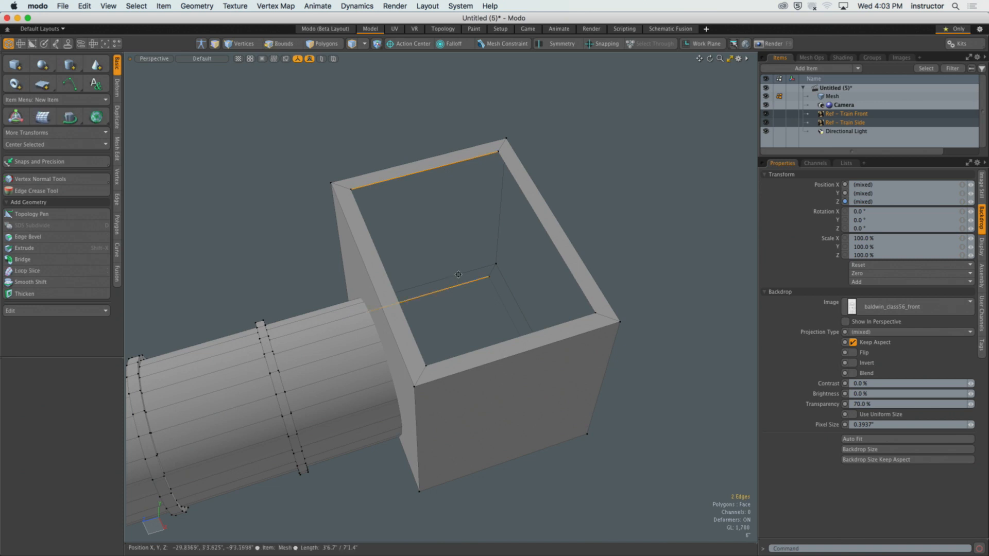
pyautogui.keyDown('ctrl'); pyautogui.keyDown('alt'); pyautogui.moveTo(458, 278); pyautogui.dragTo(501, 298); pyautogui.keyUp('alt'); pyautogui.keyUp('ctrl')
pyautogui.keyDown('alt'); pyautogui.moveTo(501, 299); pyautogui.dragTo(464, 256); pyautogui.keyUp('alt')
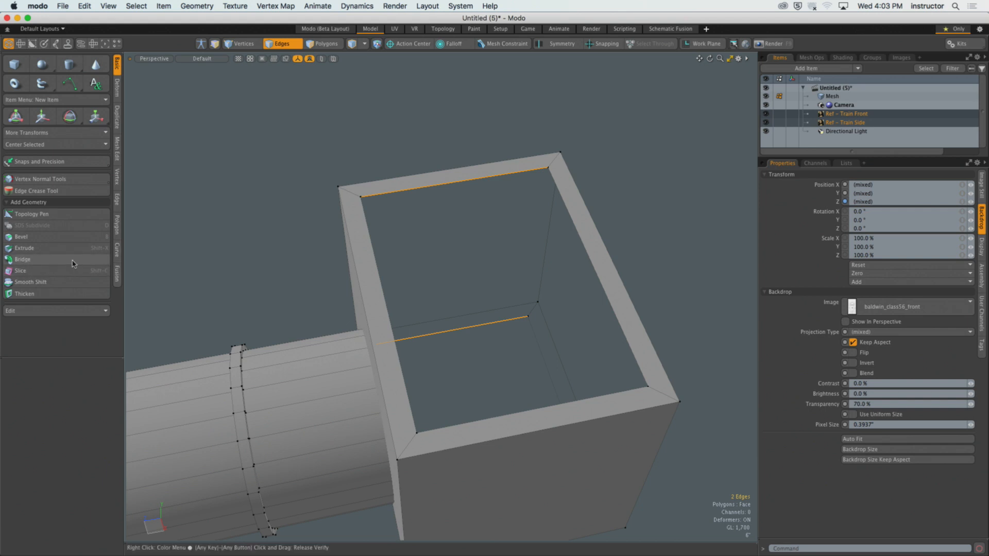
pyautogui.click(41, 263)
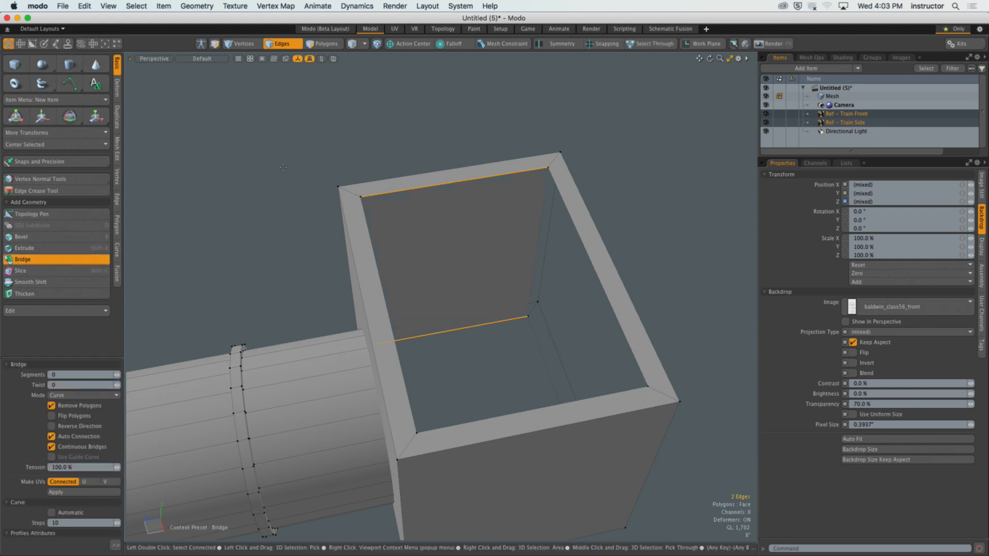
pyautogui.press('space')
pyautogui.click(284, 221)
pyautogui.keyDown('alt'); pyautogui.moveTo(337, 227); pyautogui.dragTo(439, 202); pyautogui.keyUp('alt')
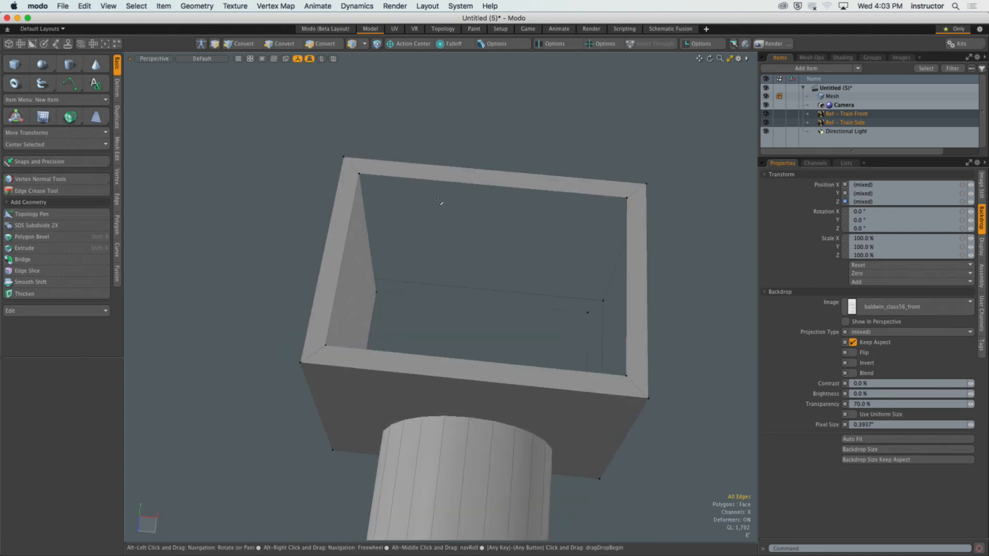
# Bridge the inner top and bottom edges of the cab's rear wall, opposite the boiler.
pyautogui.click(437, 199)
pyautogui.keyDown('shift'); pyautogui.click(428, 296); pyautogui.keyUp('shift')
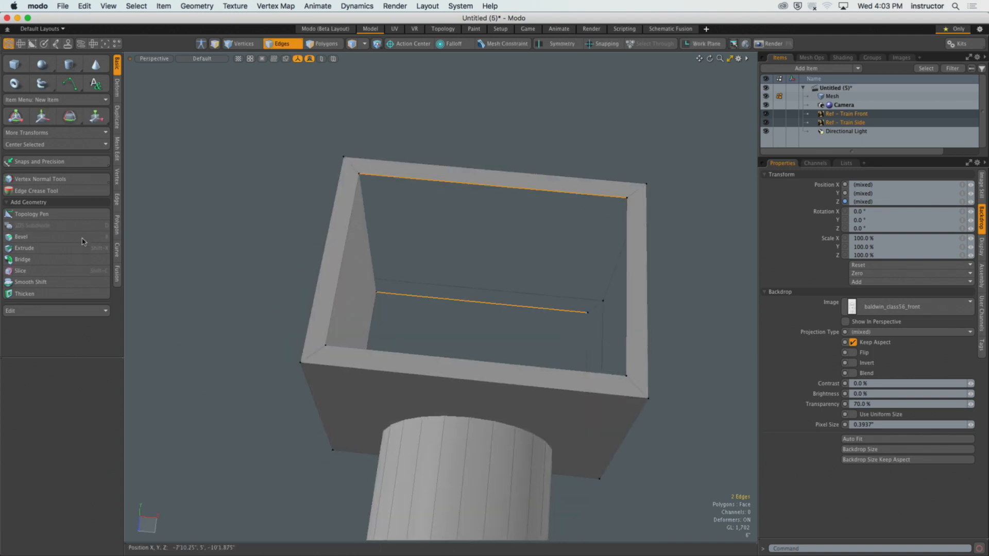
pyautogui.click(62, 259)
pyautogui.press('space')
pyautogui.click(272, 223)
pyautogui.keyDown('alt'); pyautogui.moveTo(272, 223); pyautogui.dragTo(437, 234); pyautogui.keyUp('alt')
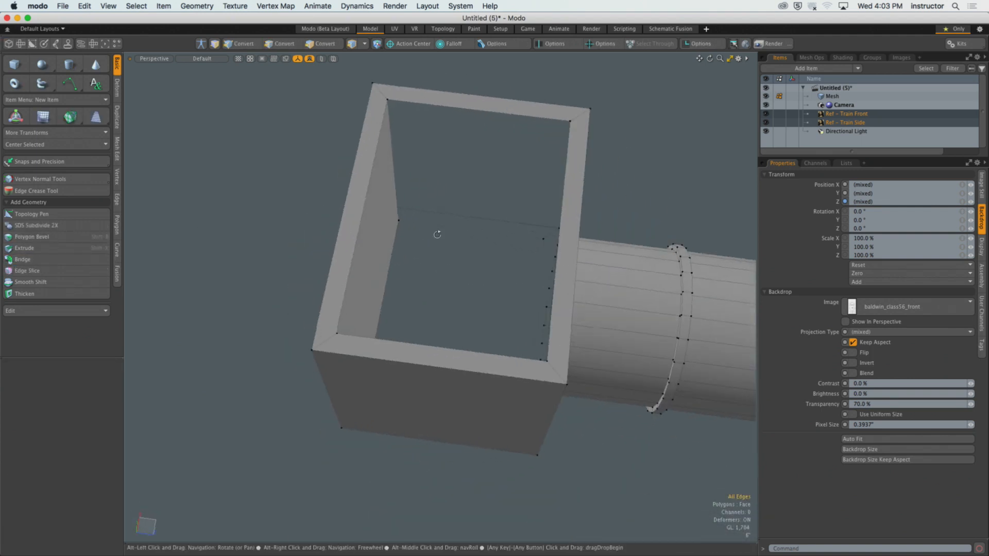
# Bridge the inner top and bottom edges along the cab's remaining side wall.
pyautogui.click(464, 228)
pyautogui.keyDown('shift'); pyautogui.click(478, 110); pyautogui.keyUp('shift')
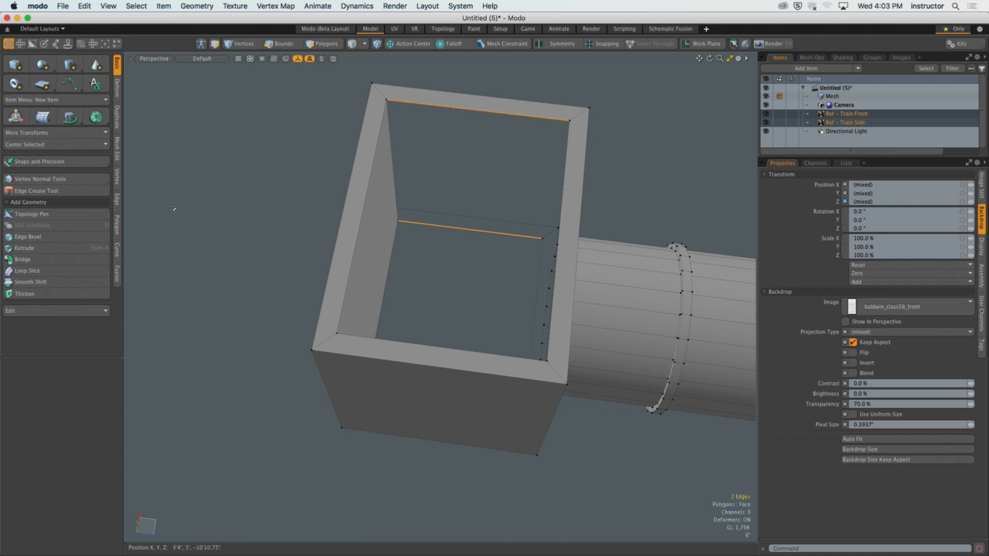
pyautogui.click(64, 263)
pyautogui.click(254, 201)
pyautogui.press('space')
pyautogui.click(253, 201)
pyautogui.keyDown('alt'); pyautogui.moveTo(254, 201); pyautogui.dragTo(449, 185); pyautogui.keyUp('alt')
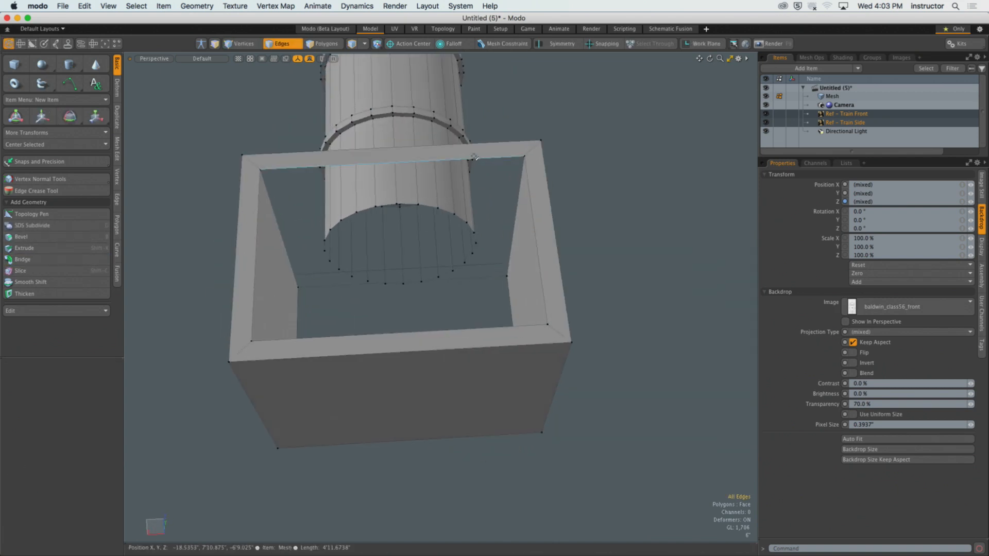
# Bridge the inner top and bottom edges of the cab's front wall next to the boiler.
pyautogui.click(474, 157)
pyautogui.keyDown('shift'); pyautogui.click(489, 278); pyautogui.keyUp('shift')
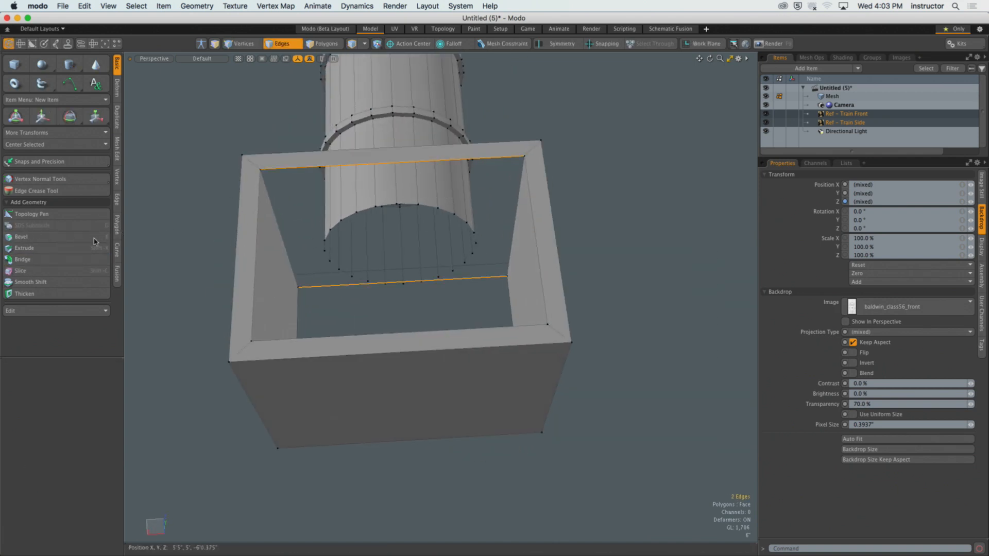
pyautogui.click(23, 259)
pyautogui.keyDown('alt'); pyautogui.moveTo(392, 216); pyautogui.dragTo(482, 174); pyautogui.keyUp('alt')
pyautogui.press('space')
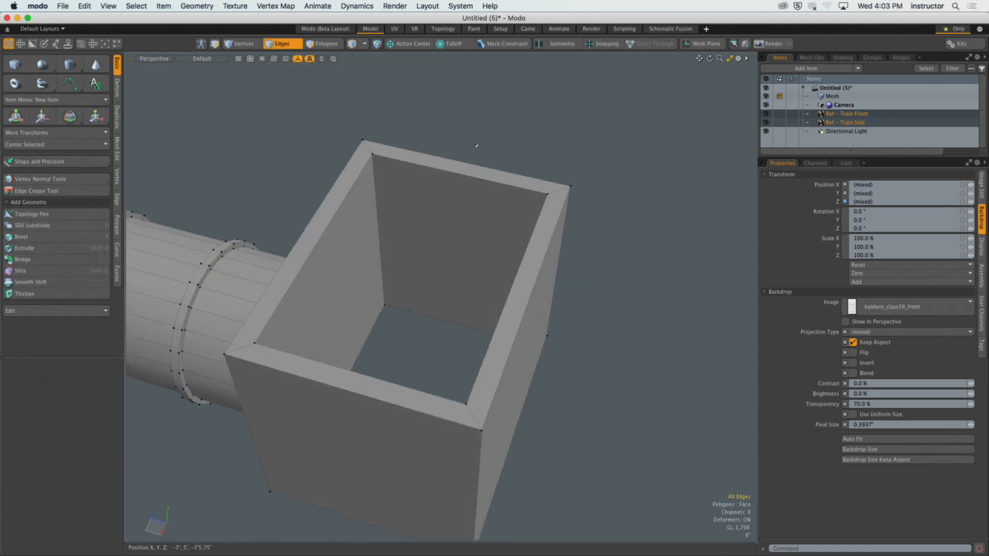
# Undo the inner walls that were bridged one side at a time.
pyautogui.press('super+z')
pyautogui.press('super+z')
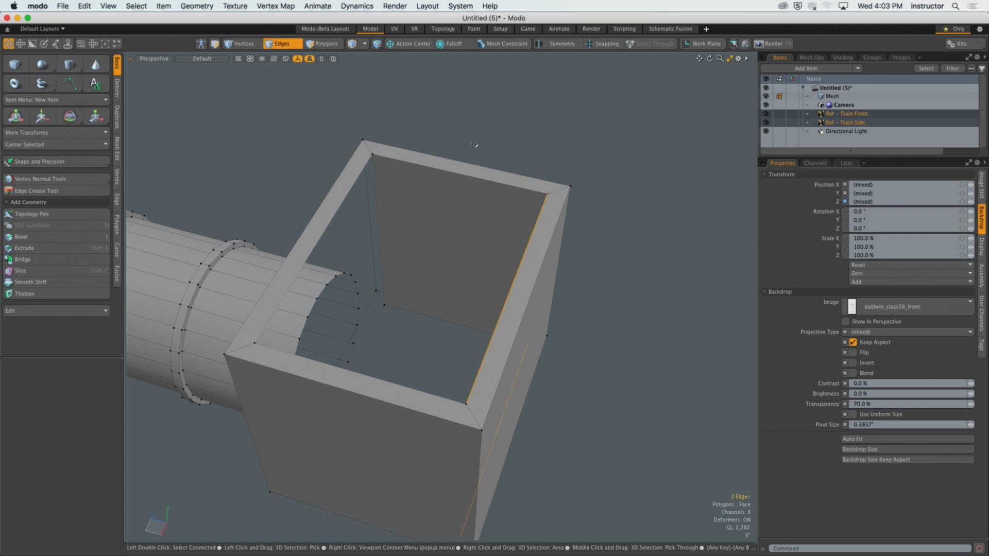
pyautogui.press('super+z')
pyautogui.press('super+z')
pyautogui.press('super+z')
pyautogui.keyDown('alt'); pyautogui.moveTo(450, 181); pyautogui.dragTo(430, 209); pyautogui.keyUp('alt')
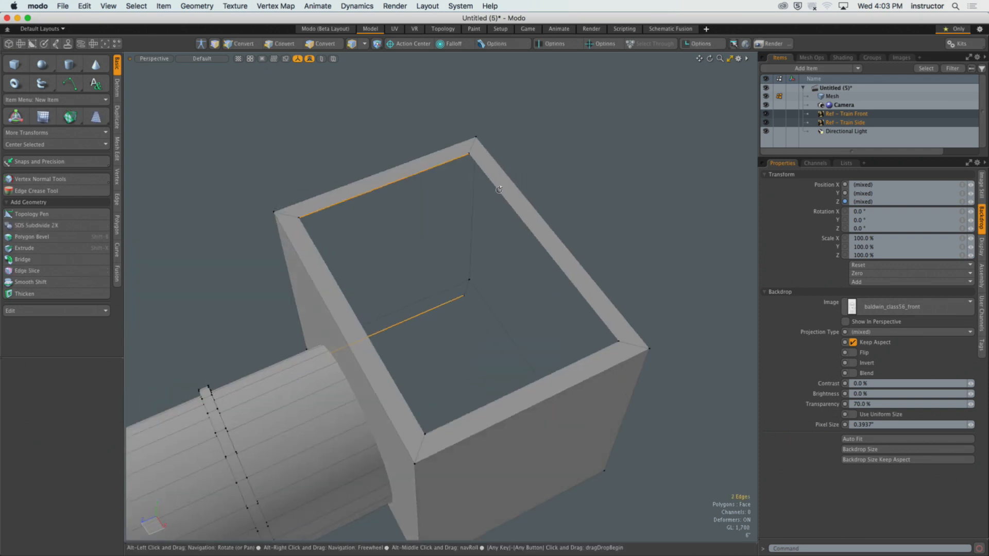
# Bridge the cab's complete inner top and bottom edge loops to form all the inner walls in one operation.
pyautogui.doubleClick(432, 168)
pyautogui.keyDown('alt'); pyautogui.moveTo(433, 170); pyautogui.dragTo(431, 208); pyautogui.keyUp('alt')
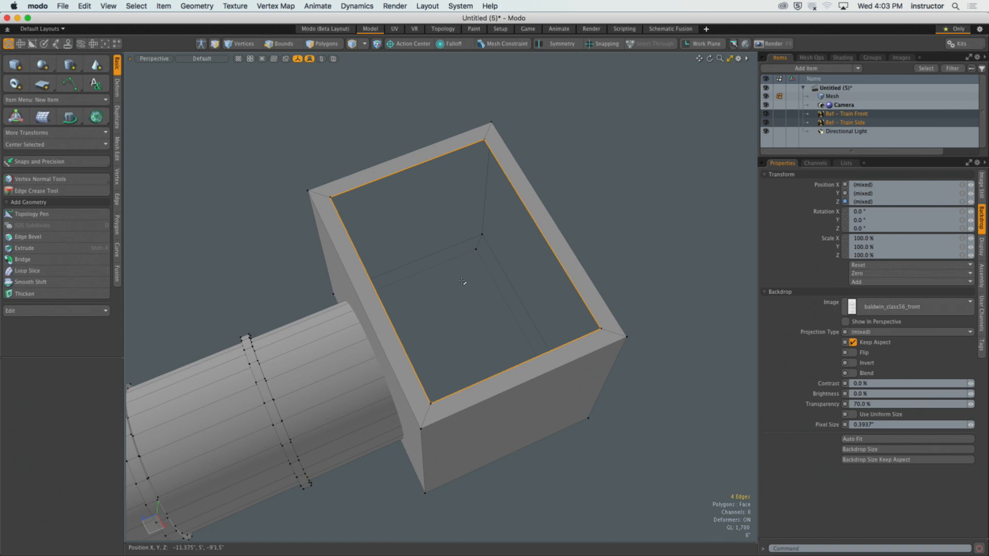
pyautogui.keyDown('shift'); pyautogui.doubleClick(453, 258); pyautogui.keyUp('shift')
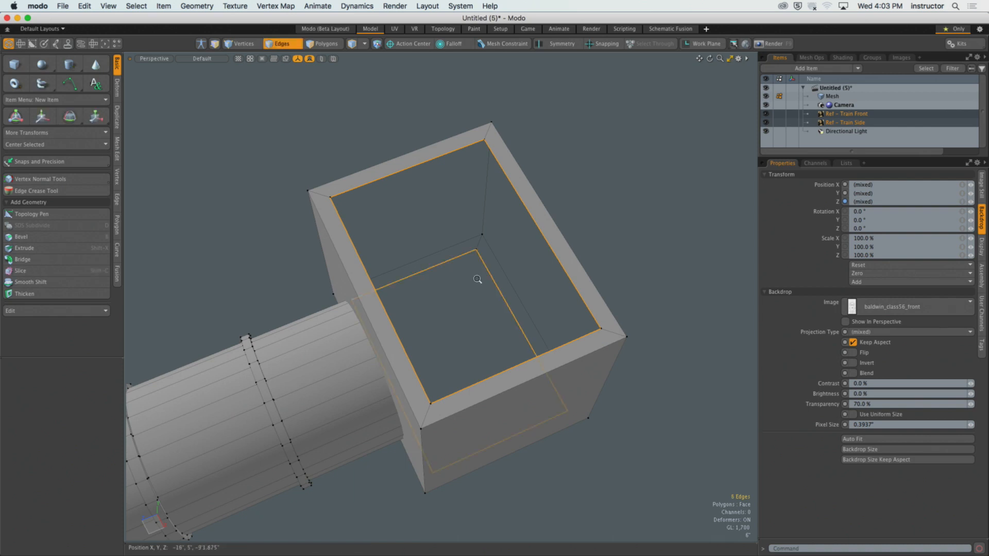
pyautogui.keyDown('alt'); pyautogui.moveTo(479, 278); pyautogui.dragTo(444, 292); pyautogui.keyUp('alt')
pyautogui.click(81, 261)
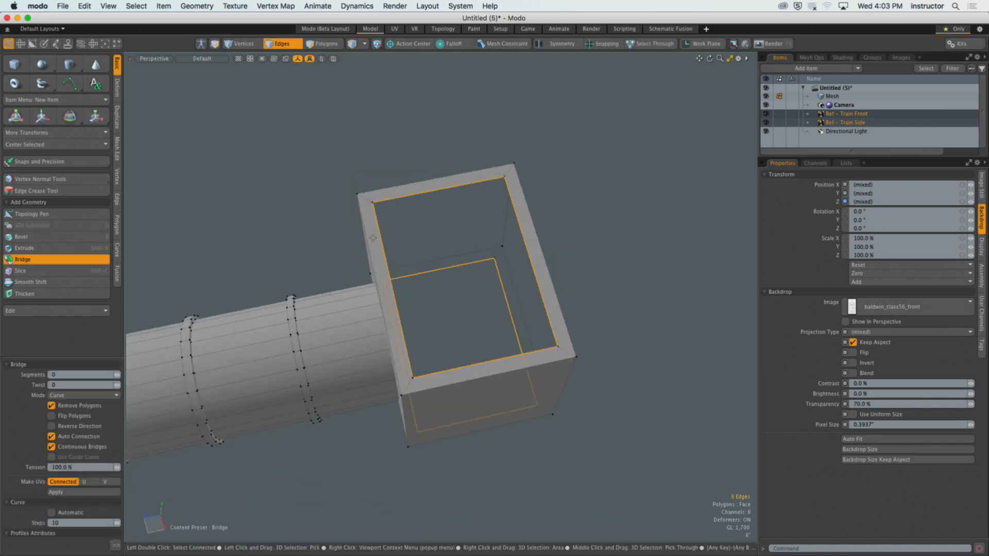
pyautogui.keyDown('alt'); pyautogui.moveTo(481, 263); pyautogui.dragTo(393, 233); pyautogui.keyUp('alt')
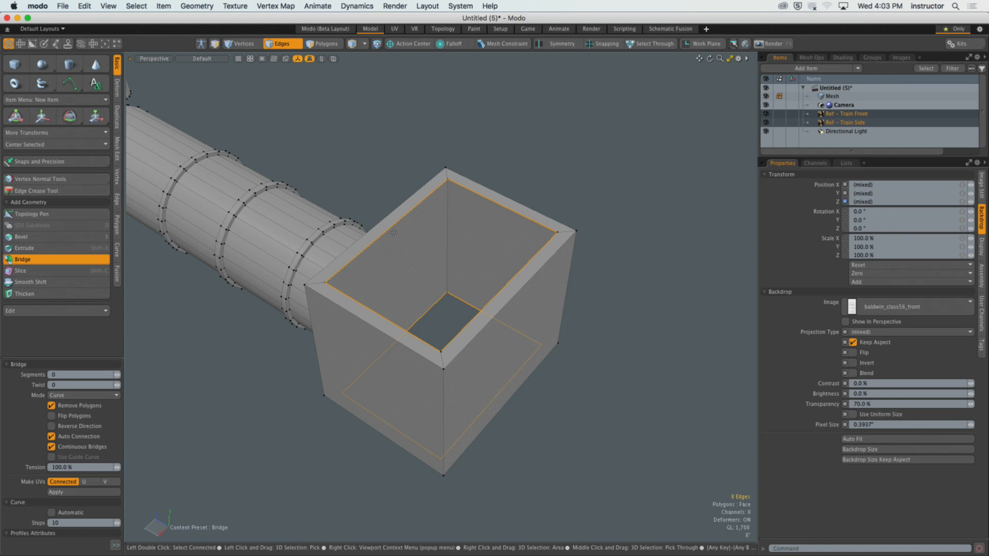
pyautogui.press('space')
pyautogui.keyDown('alt'); pyautogui.moveTo(420, 243); pyautogui.dragTo(475, 227); pyautogui.keyUp('alt')
# Select the cab's edges in the Right view to compare its inner wall lines with the side reference drawing.
pyautogui.hotkey('ctrl', 'space')
pyautogui.click(506, 248)
pyautogui.keyDown('alt'); pyautogui.moveTo(517, 282); pyautogui.dragTo(495, 286); pyautogui.keyUp('alt')
pyautogui.hotkey('ctrl', 'space')
pyautogui.click(566, 296)
pyautogui.scroll(5, 488, 255)
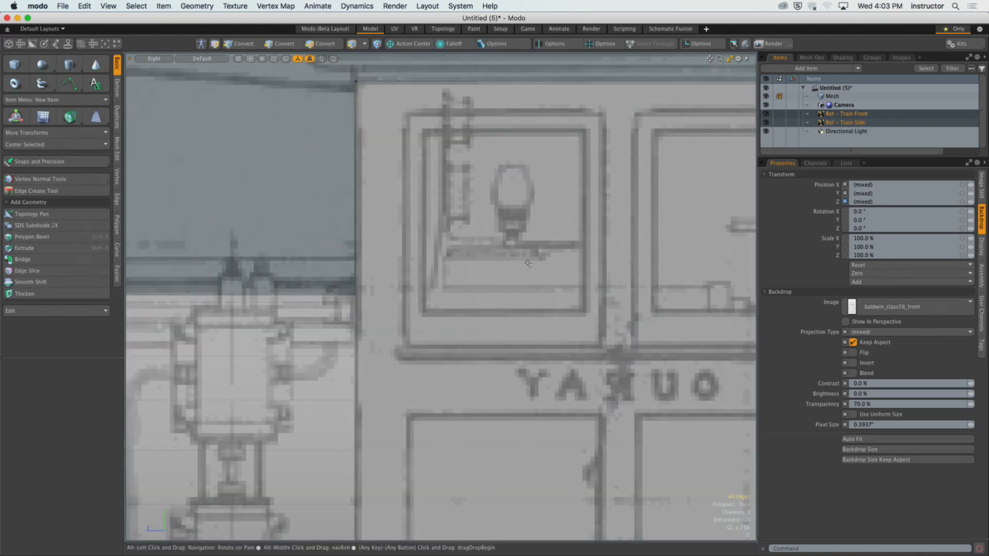
pyautogui.scroll(-4, 407, 181)
pyautogui.moveTo(348, 93); pyautogui.dragTo(674, 505)
pyautogui.keyDown('alt'); pyautogui.keyDown('shift'); pyautogui.moveTo(630, 341); pyautogui.dragTo(607, 328); pyautogui.keyUp('shift'); pyautogui.keyUp('alt')
pyautogui.scroll(4, 347, 220)
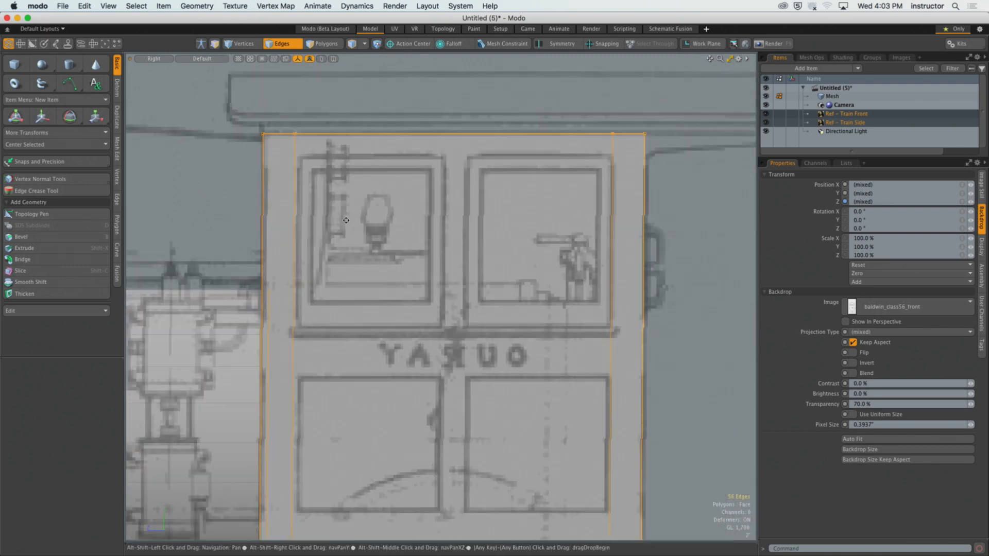
# Examine the wall thickness against the cab's window frame in the drawing, clear the selection and return to perspective.
pyautogui.keyDown('alt'); pyautogui.keyDown('shift'); pyautogui.moveTo(346, 220); pyautogui.dragTo(338, 218); pyautogui.keyUp('shift'); pyautogui.keyUp('alt')
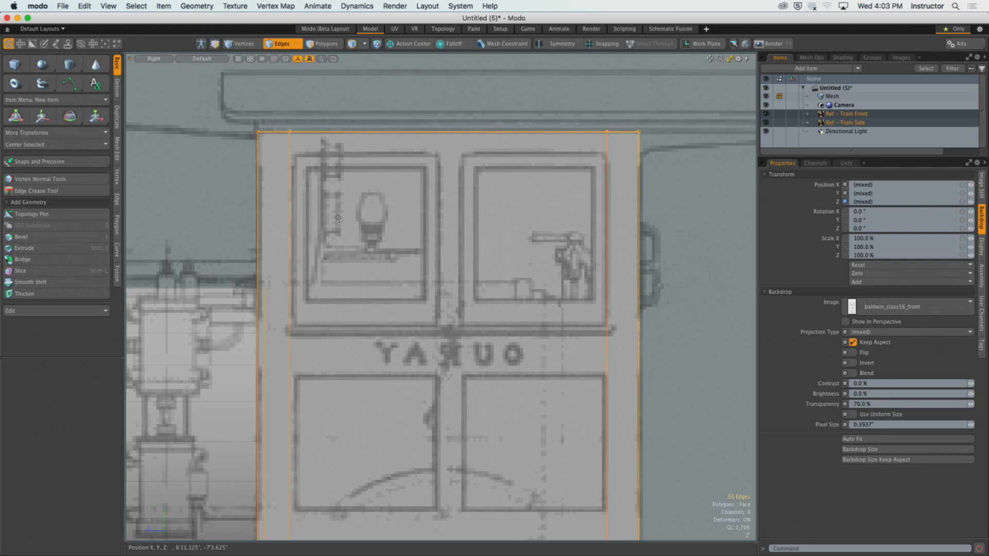
pyautogui.keyDown('alt'); pyautogui.keyDown('shift'); pyautogui.moveTo(263, 136); pyautogui.dragTo(270, 160); pyautogui.keyUp('shift'); pyautogui.keyUp('alt')
pyautogui.keyDown('ctrl'); pyautogui.keyDown('alt'); pyautogui.moveTo(269, 160); pyautogui.dragTo(313, 140); pyautogui.keyUp('alt'); pyautogui.keyUp('ctrl')
pyautogui.keyDown('alt'); pyautogui.keyDown('shift'); pyautogui.moveTo(313, 140); pyautogui.dragTo(314, 97); pyautogui.keyUp('shift'); pyautogui.keyUp('alt')
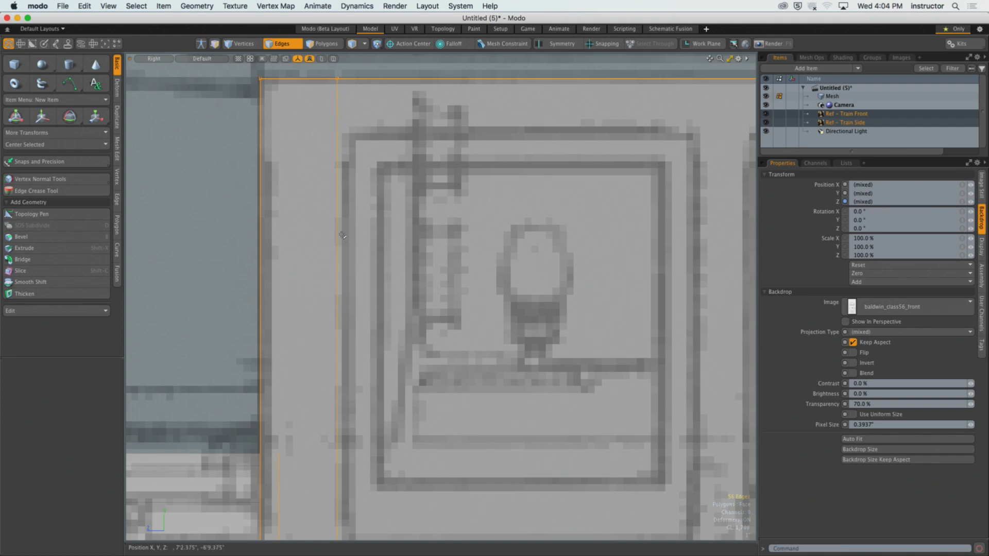
pyautogui.keyDown('alt'); pyautogui.keyDown('shift'); pyautogui.moveTo(342, 235); pyautogui.dragTo(318, 161); pyautogui.keyUp('shift'); pyautogui.keyUp('alt')
pyautogui.keyDown('ctrl'); pyautogui.keyDown('alt'); pyautogui.moveTo(318, 161); pyautogui.dragTo(303, 149); pyautogui.keyUp('alt'); pyautogui.keyUp('ctrl')
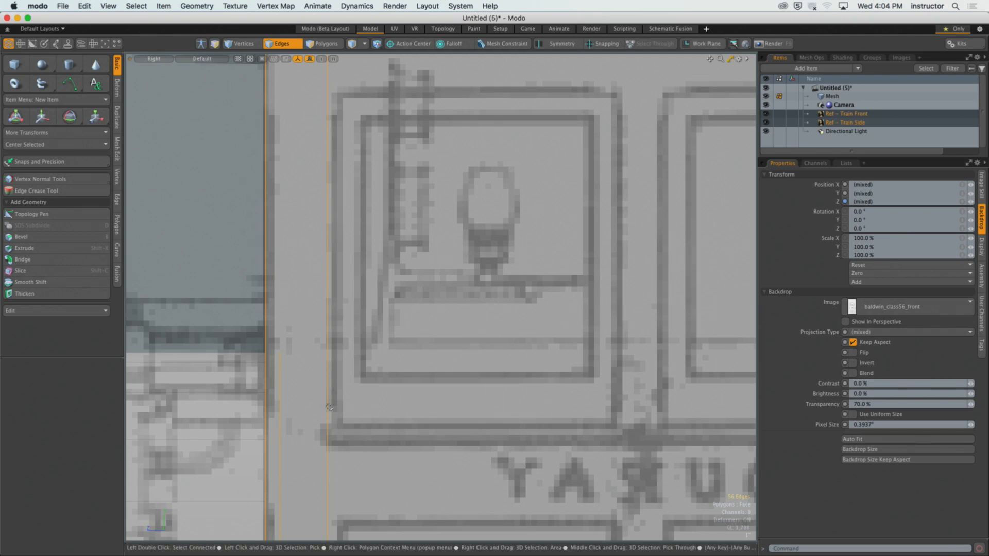
pyautogui.scroll(-2, 497, 256)
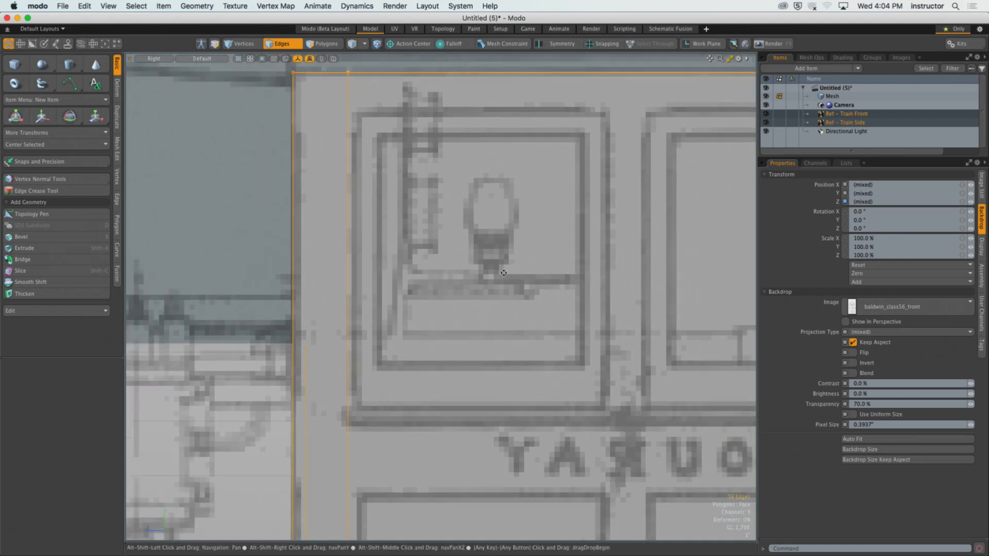
pyautogui.keyDown('alt'); pyautogui.keyDown('shift'); pyautogui.moveTo(498, 256); pyautogui.dragTo(476, 237); pyautogui.keyUp('shift'); pyautogui.keyUp('alt')
pyautogui.keyDown('alt'); pyautogui.keyDown('shift'); pyautogui.moveTo(463, 278); pyautogui.dragTo(419, 257); pyautogui.keyUp('shift'); pyautogui.keyUp('alt')
pyautogui.press('3')
pyautogui.scroll(-4, 448, 291)
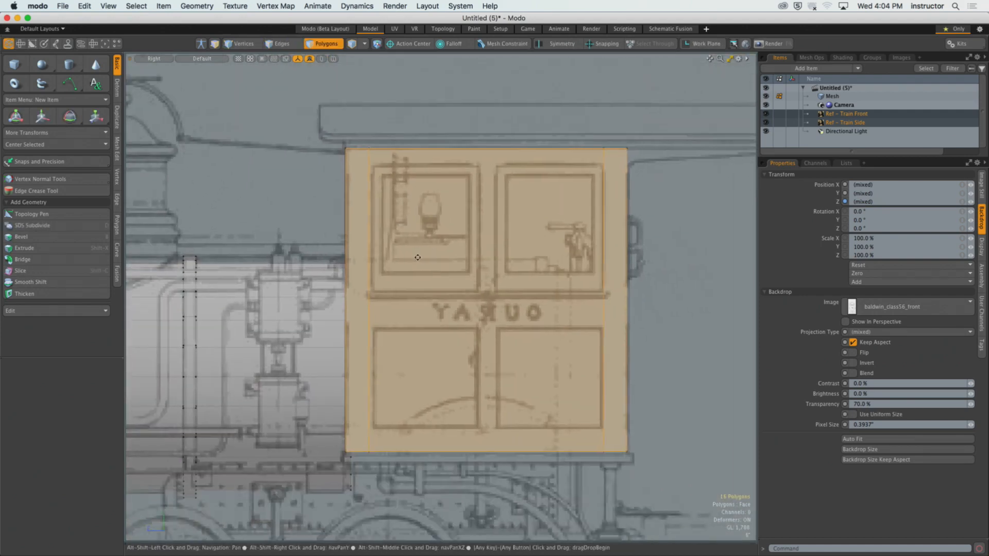
pyautogui.click(640, 292)
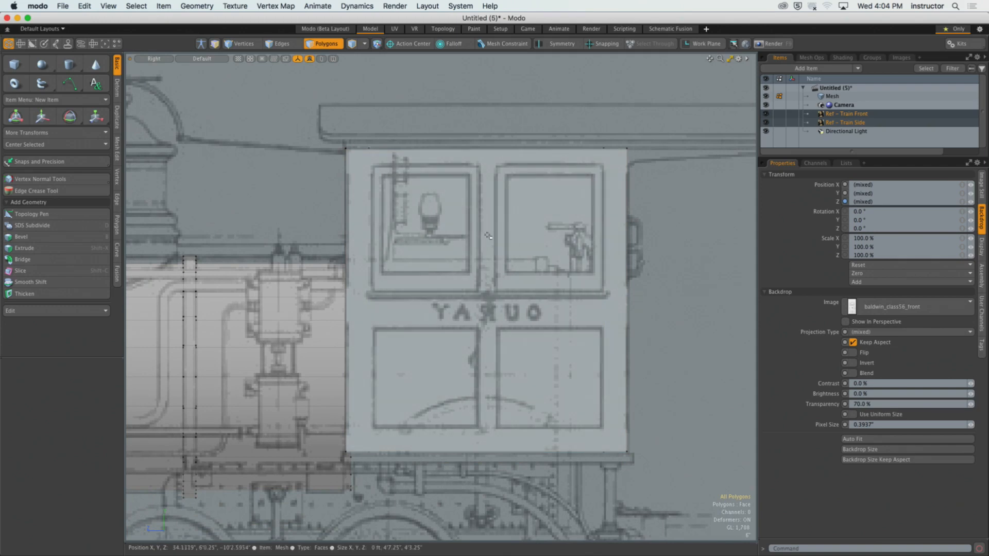
pyautogui.hotkey('ctrl', 'space')
pyautogui.keyDown('alt'); pyautogui.moveTo(488, 236); pyautogui.dragTo(507, 264); pyautogui.keyUp('alt')
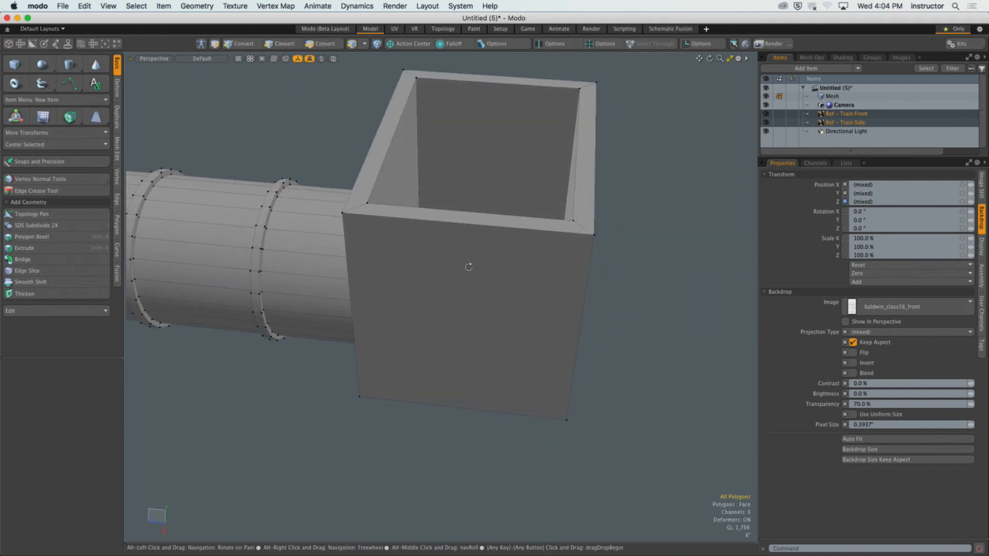
# Select the cab's far inner wall face and near outer wall face to compare them, clear the selection and inspect the cab from its boiler side.
pyautogui.keyDown('alt'); pyautogui.moveTo(490, 221); pyautogui.dragTo(491, 153); pyautogui.keyUp('alt')
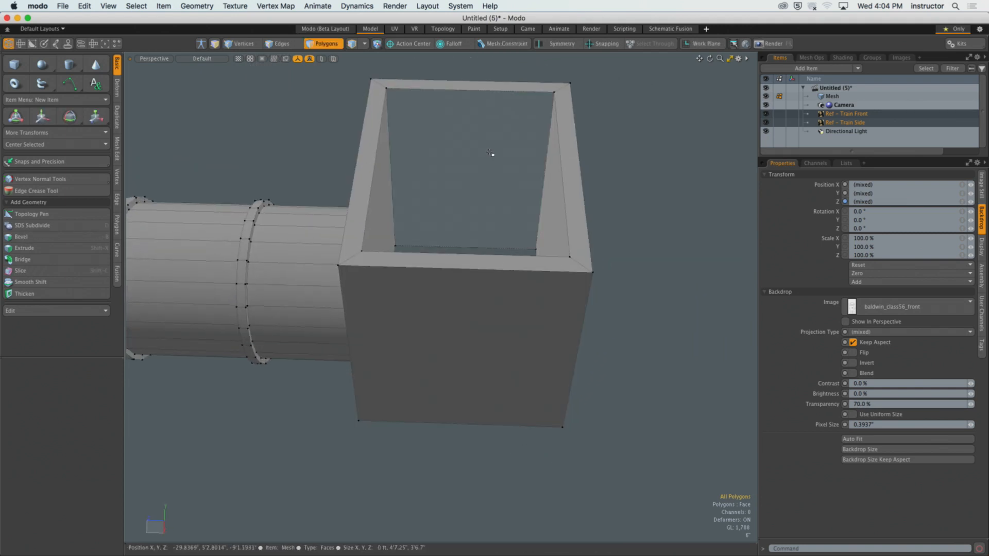
pyautogui.click(487, 123)
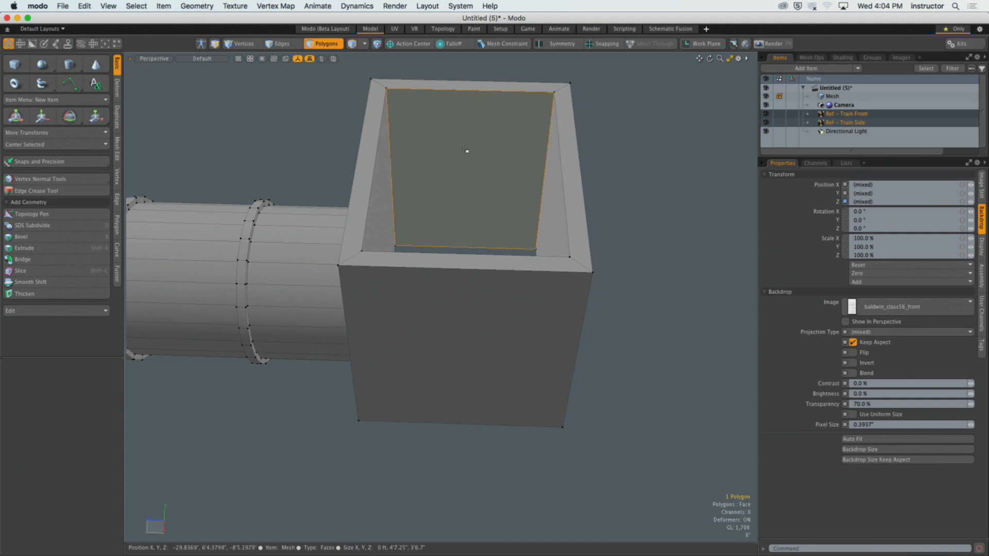
pyautogui.keyDown('shift'); pyautogui.click(446, 281); pyautogui.keyUp('shift')
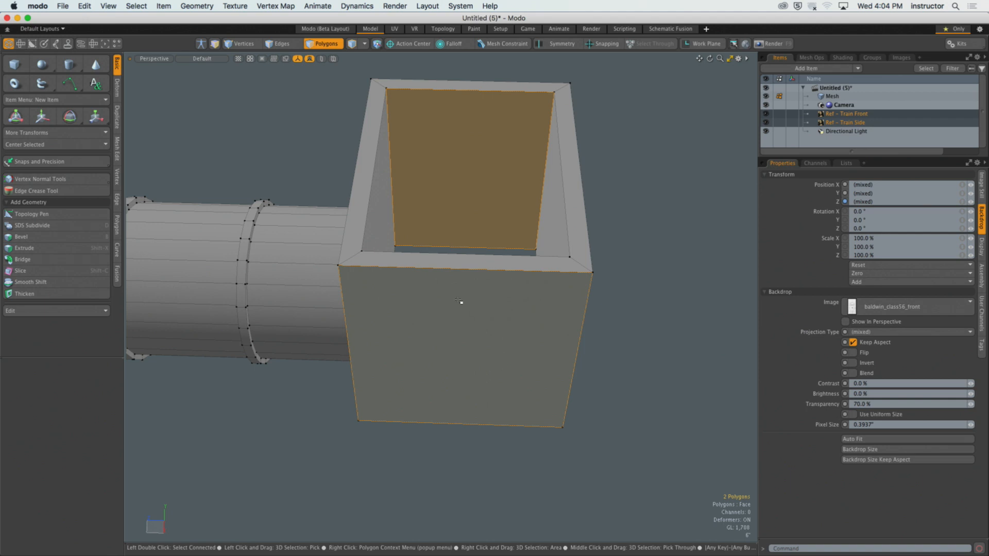
pyautogui.click(649, 251)
pyautogui.keyDown('alt'); pyautogui.keyDown('shift'); pyautogui.moveTo(622, 270); pyautogui.dragTo(658, 305); pyautogui.keyUp('shift'); pyautogui.keyUp('alt')
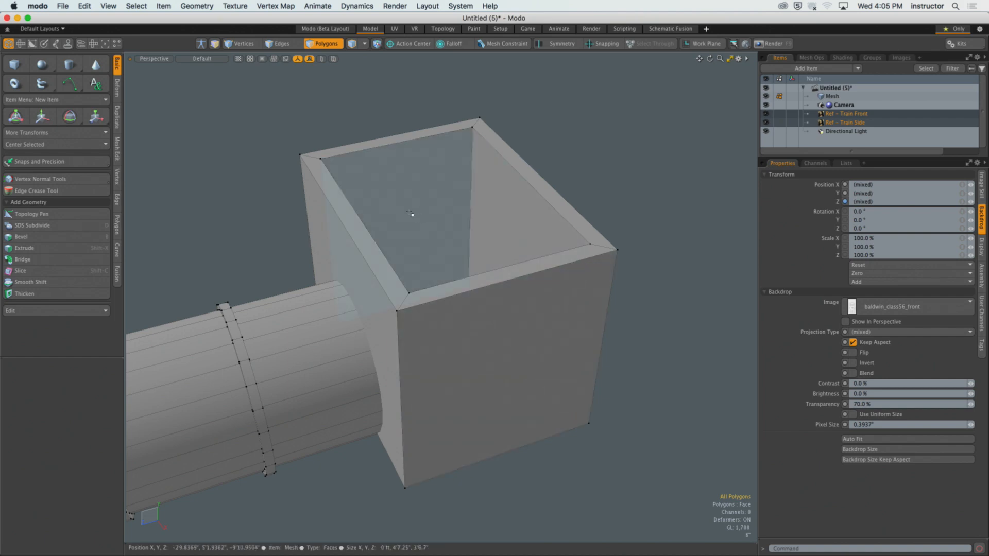
# Select all of the cab's connected polygons and frame them over the side reference drawing in the Right view.
pyautogui.hotkey('ctrl', 'space')
pyautogui.moveTo(464, 272)
pyautogui.keyDown('alt'); pyautogui.mouseDown()
pyautogui.moveTo(456, 247)
pyautogui.moveTo(494, 246)
pyautogui.moveTo(479, 245)
pyautogui.mouseUp(); pyautogui.keyUp('alt')
pyautogui.keyDown('alt'); pyautogui.moveTo(480, 245); pyautogui.dragTo(467, 209); pyautogui.keyUp('alt')
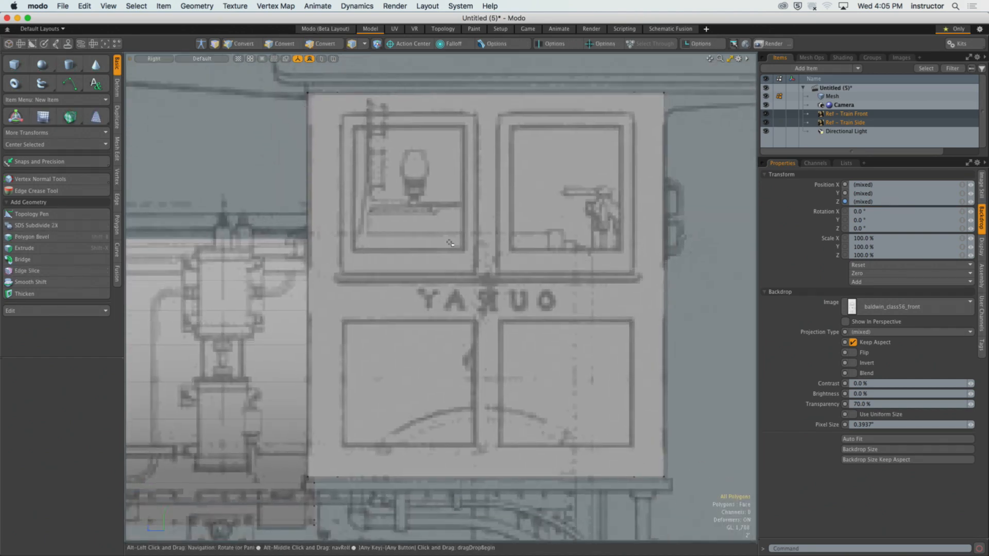
pyautogui.doubleClick(466, 226)
pyautogui.keyDown('ctrl'); pyautogui.keyDown('alt'); pyautogui.moveTo(495, 240); pyautogui.dragTo(470, 239); pyautogui.keyUp('alt'); pyautogui.keyUp('ctrl')
pyautogui.hotkey('ctrl', 'space')
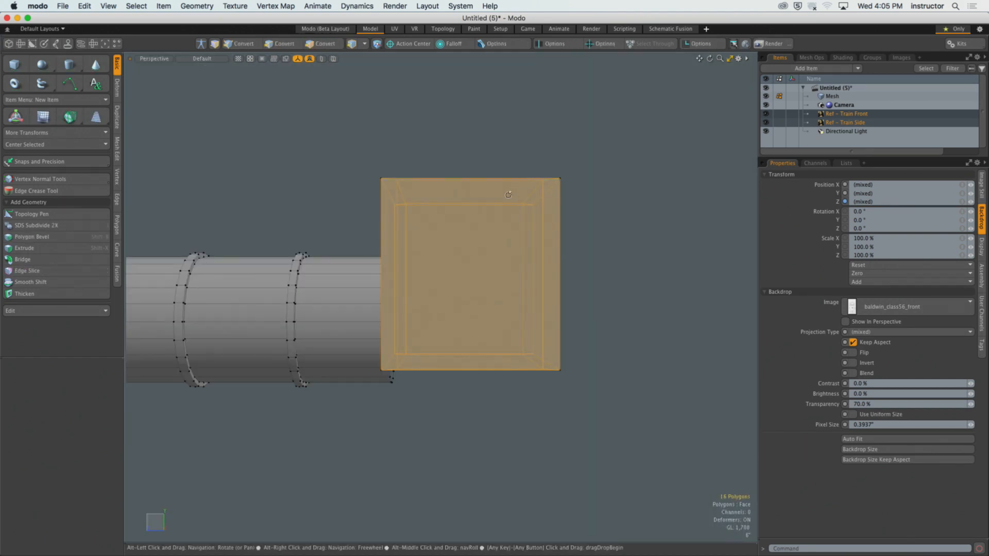
pyautogui.keyDown('alt'); pyautogui.moveTo(520, 207); pyautogui.dragTo(526, 247); pyautogui.keyUp('alt')
pyautogui.hotkey('ctrl', 'space')
pyautogui.click(505, 252)
pyautogui.hotkey('ctrl', 'space')
pyautogui.click(460, 272)
pyautogui.keyDown('ctrl'); pyautogui.keyDown('alt'); pyautogui.moveTo(526, 248); pyautogui.dragTo(453, 246); pyautogui.keyUp('alt'); pyautogui.keyUp('ctrl')
pyautogui.keyDown('alt'); pyautogui.moveTo(453, 246); pyautogui.dragTo(464, 259); pyautogui.keyUp('alt')
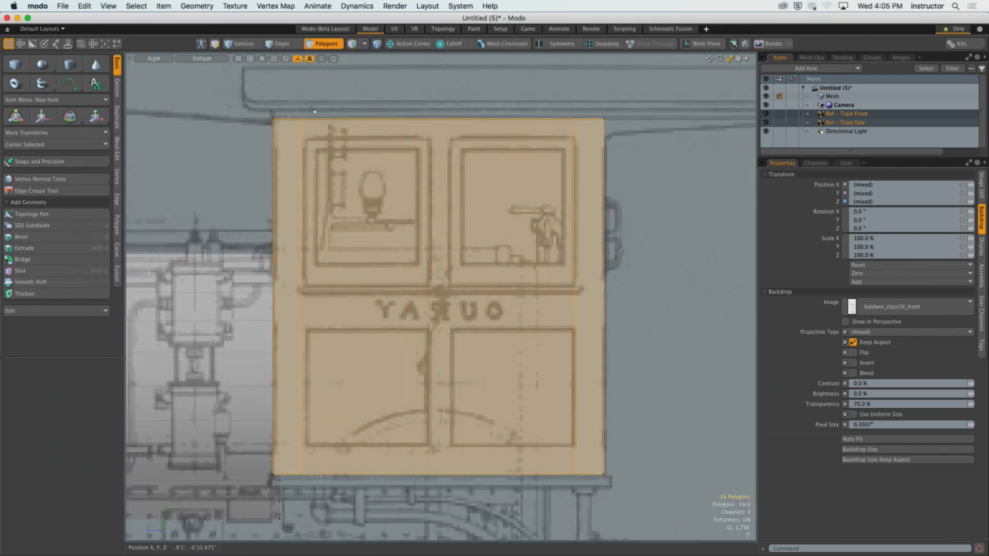
pyautogui.keyDown('alt'); pyautogui.moveTo(434, 235); pyautogui.dragTo(489, 234); pyautogui.keyUp('alt')
pyautogui.keyDown('alt'); pyautogui.moveTo(431, 209); pyautogui.dragTo(453, 224); pyautogui.keyUp('alt')
pyautogui.keyDown('ctrl'); pyautogui.keyDown('alt'); pyautogui.moveTo(383, 217); pyautogui.dragTo(398, 216); pyautogui.keyUp('alt'); pyautogui.keyUp('ctrl')
pyautogui.keyDown('alt'); pyautogui.moveTo(398, 216); pyautogui.dragTo(315, 213); pyautogui.keyUp('alt')
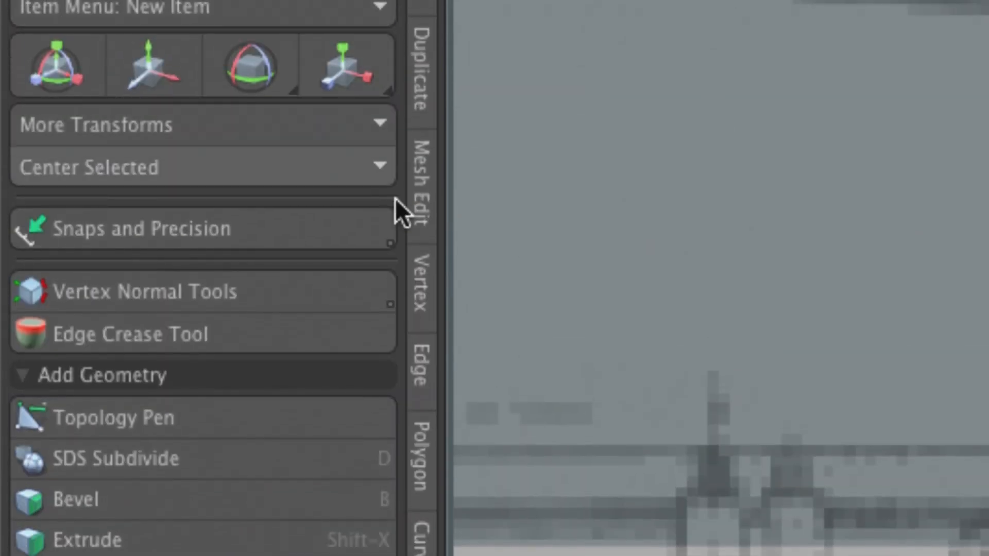
# Try a Slice across the selected cab, running diagonally from above its boiler-side top corner down past its rear edge.
pyautogui.click(420, 187)
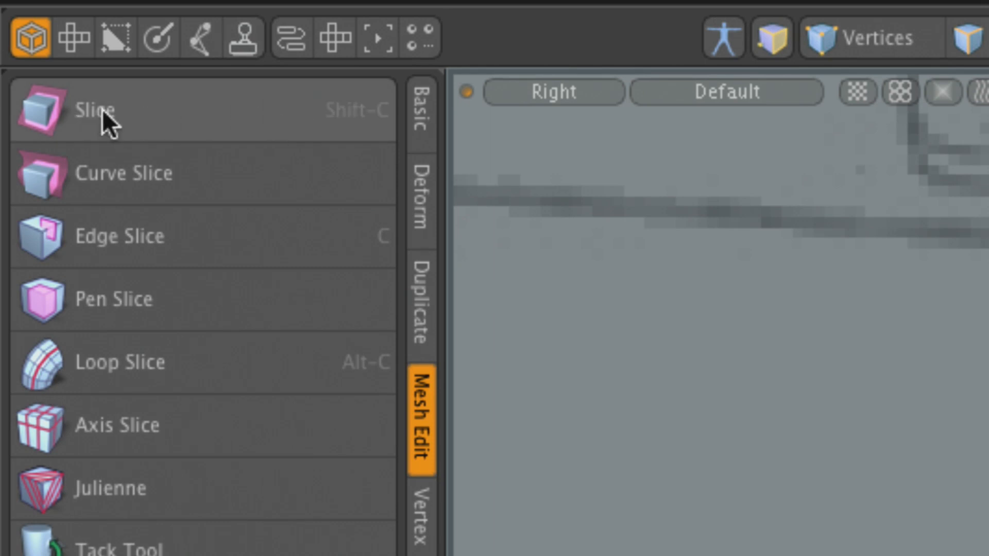
pyautogui.click(134, 112)
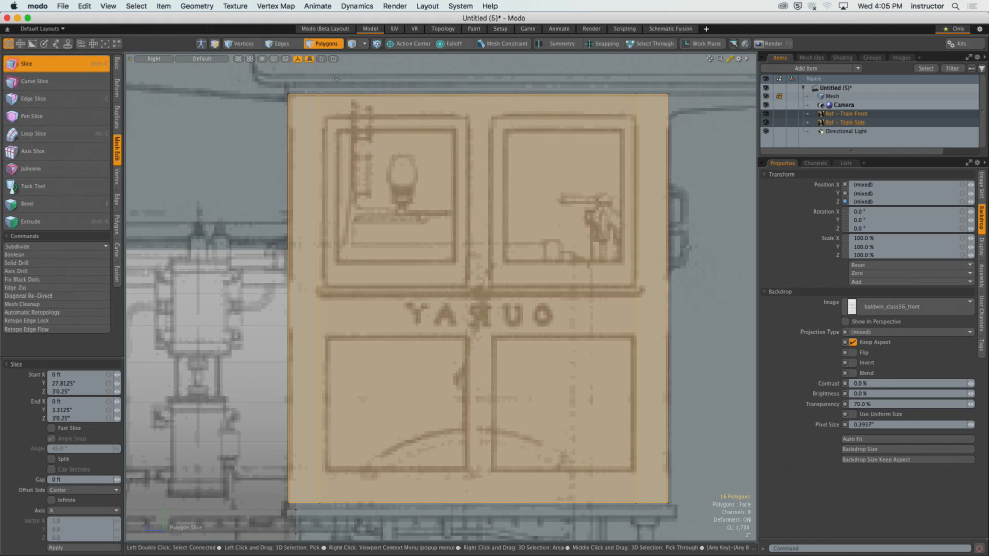
pyautogui.moveTo(336, 78); pyautogui.dragTo(705, 80)
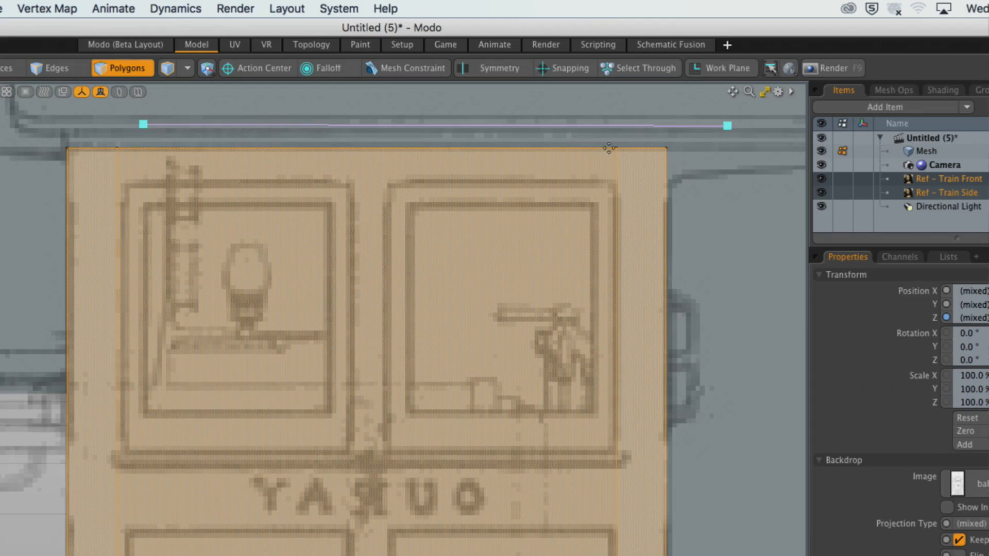
pyautogui.moveTo(728, 127); pyautogui.dragTo(174, 52)
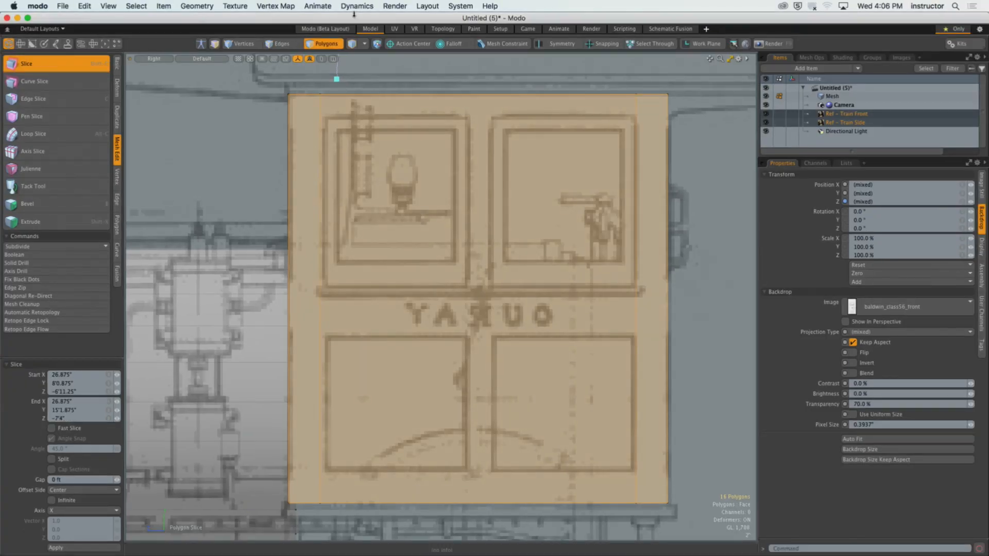
pyautogui.press('super+z')
pyautogui.moveTo(706, 80); pyautogui.dragTo(713, 228)
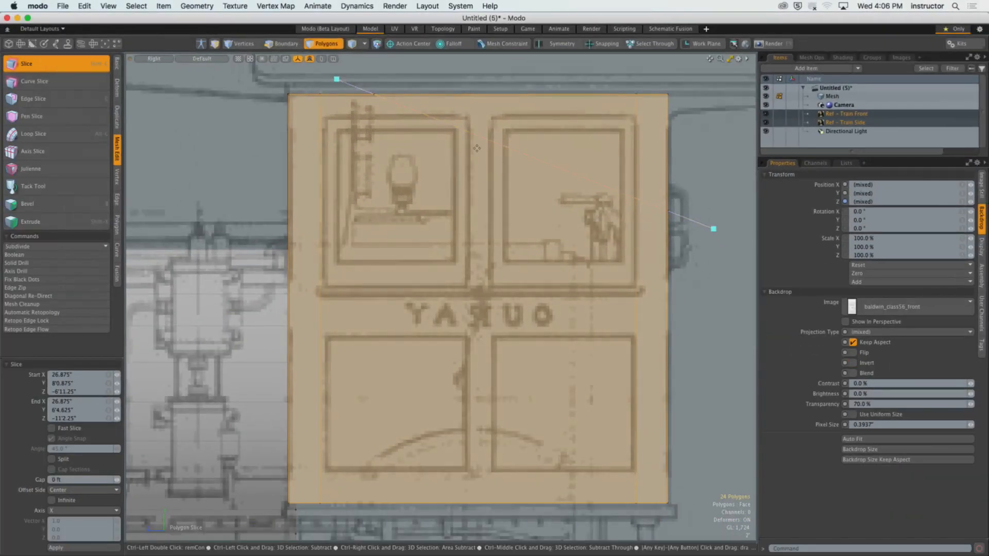
pyautogui.keyDown('ctrl'); pyautogui.keyDown('alt'); pyautogui.moveTo(475, 146); pyautogui.dragTo(388, 138); pyautogui.keyUp('alt'); pyautogui.keyUp('ctrl')
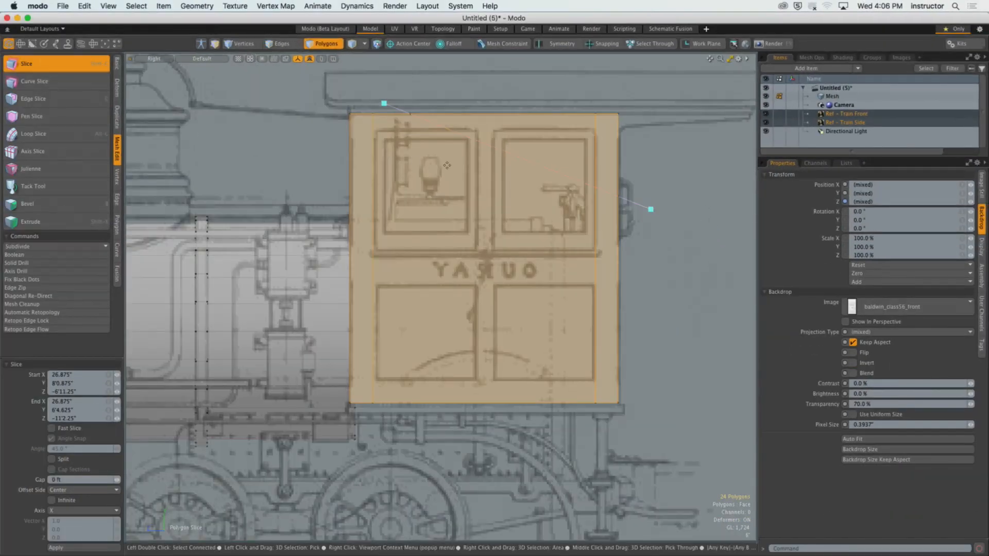
pyautogui.keyDown('alt'); pyautogui.keyDown('shift'); pyautogui.moveTo(468, 167); pyautogui.dragTo(422, 180); pyautogui.keyUp('shift'); pyautogui.keyUp('alt')
pyautogui.keyDown('ctrl'); pyautogui.keyDown('alt'); pyautogui.moveTo(422, 181); pyautogui.dragTo(426, 182); pyautogui.keyUp('alt'); pyautogui.keyUp('ctrl')
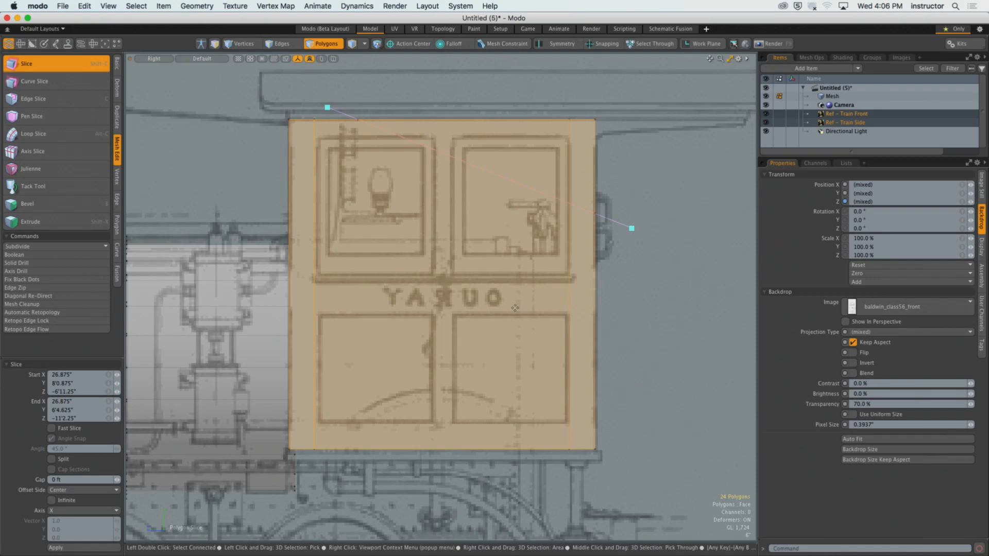
pyautogui.press('space')
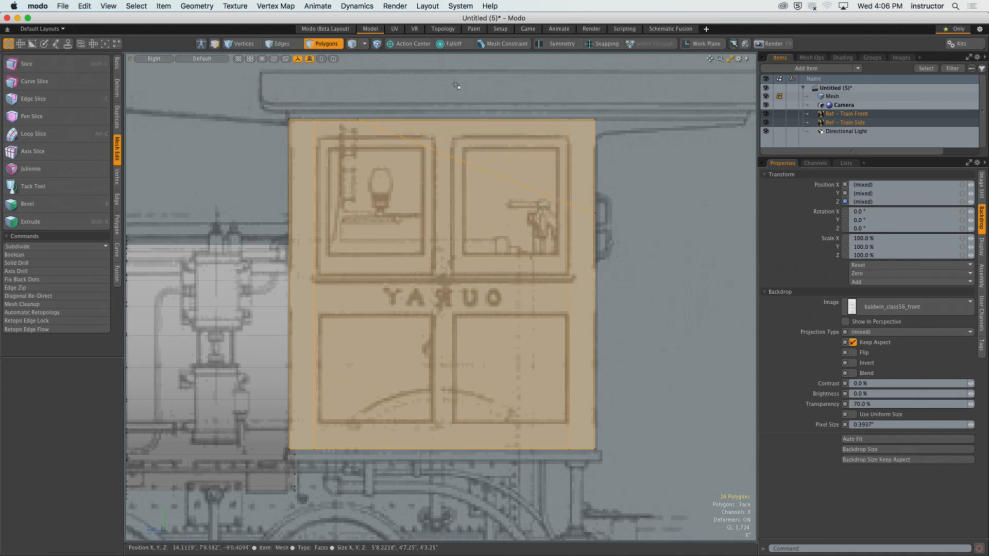
# Select the diagonal cut's edge loop to inspect it in perspective, and undo the diagonal slice.
pyautogui.click(456, 85)
pyautogui.scroll(3, 456, 172)
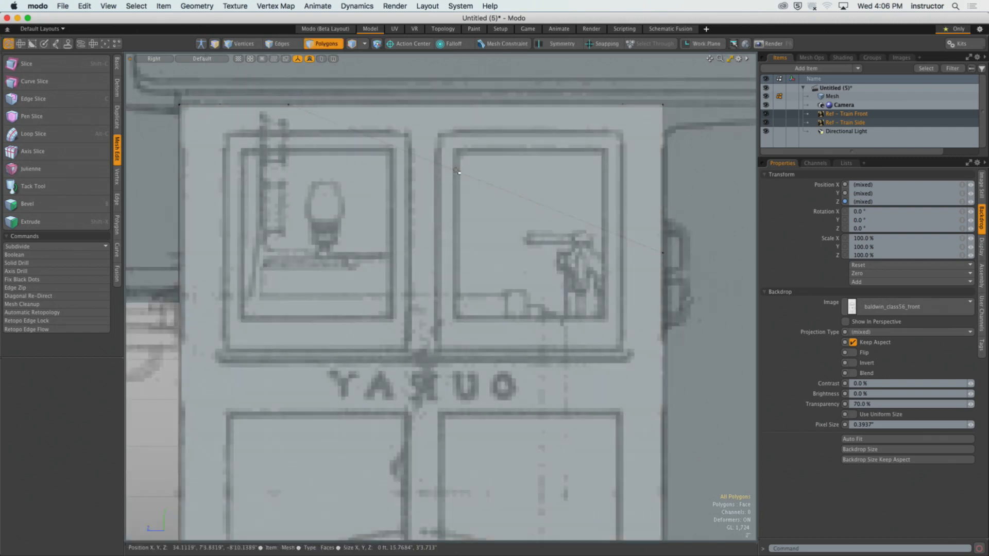
pyautogui.press('2')
pyautogui.doubleClick(458, 172)
pyautogui.press('KP_Decimal')
pyautogui.keyDown('alt'); pyautogui.moveTo(479, 187); pyautogui.dragTo(386, 242); pyautogui.keyUp('alt')
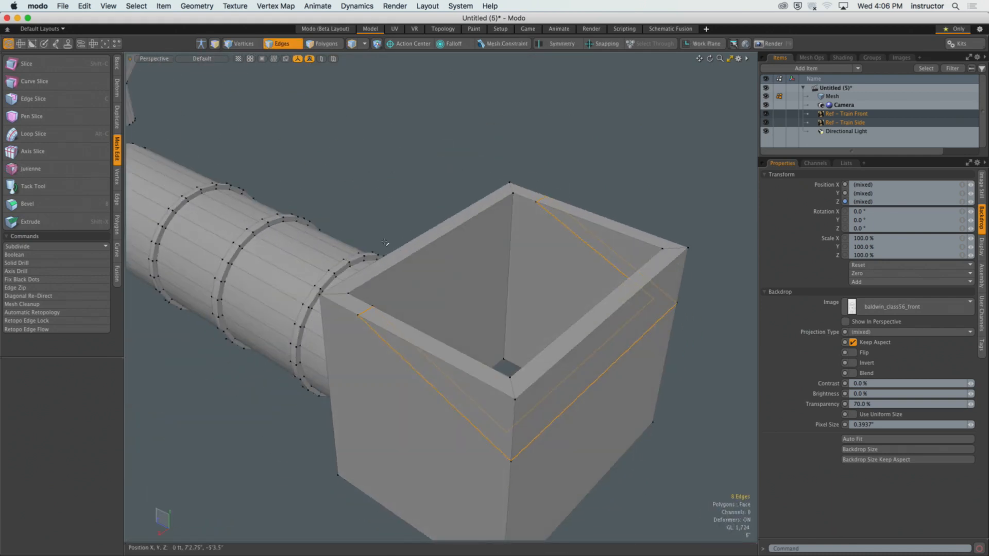
pyautogui.press('super+z')
# Slice the whole cab vertically in the Right view along the boiler-side window's outer frame edge, at a Z of about -6'10".
pyautogui.press('KP_3')
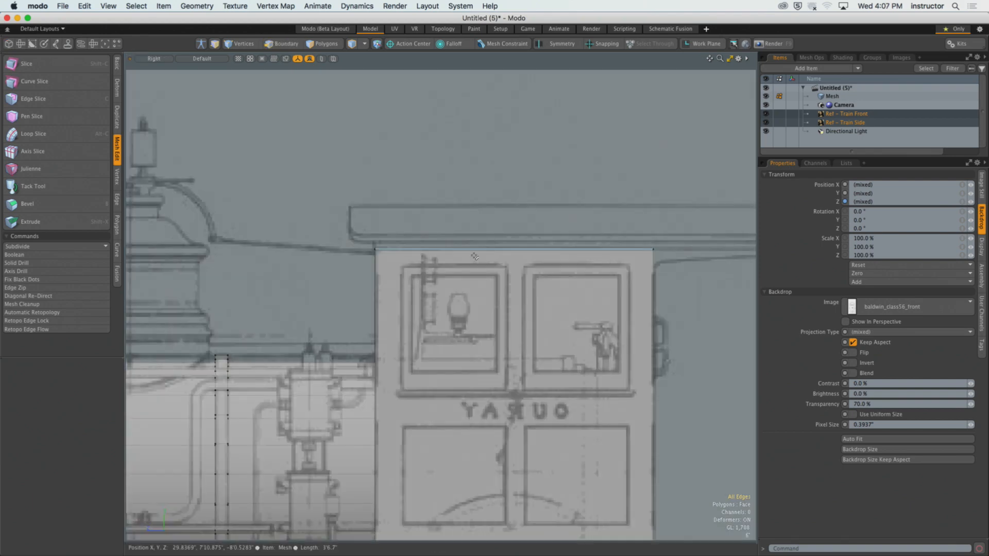
pyautogui.moveTo(425, 295)
pyautogui.keyDown('alt'); pyautogui.keyDown('shift'); pyautogui.mouseDown()
pyautogui.moveTo(433, 283)
pyautogui.moveTo(411, 290)
pyautogui.mouseUp(); pyautogui.keyUp('shift'); pyautogui.keyUp('alt')
pyautogui.keyDown('alt'); pyautogui.keyDown('shift'); pyautogui.moveTo(411, 290); pyautogui.dragTo(345, 163); pyautogui.keyUp('shift'); pyautogui.keyUp('alt')
pyautogui.press('3')
pyautogui.keyDown('alt'); pyautogui.keyDown('shift'); pyautogui.moveTo(344, 164); pyautogui.dragTo(378, 225); pyautogui.keyUp('shift'); pyautogui.keyUp('alt')
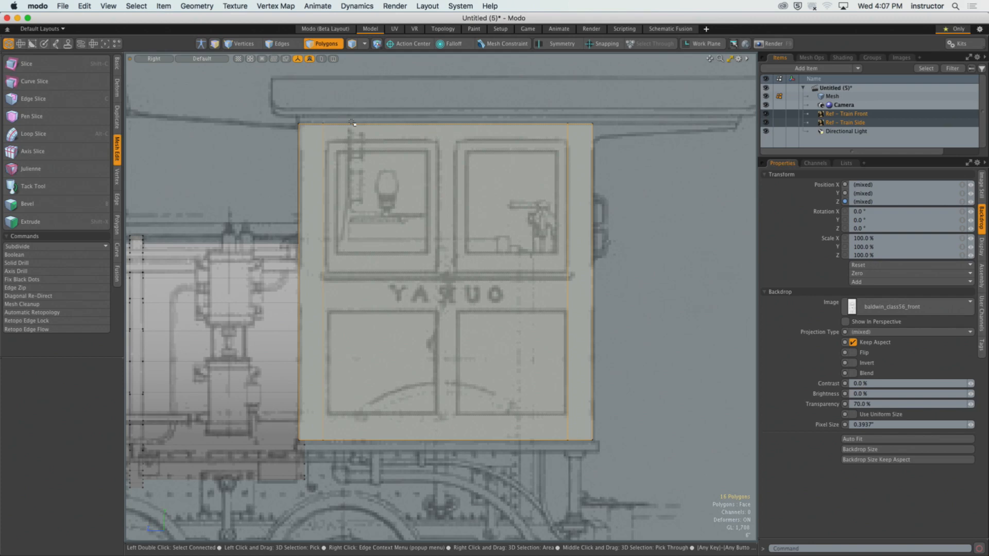
pyautogui.hotkey('shift', 'c')
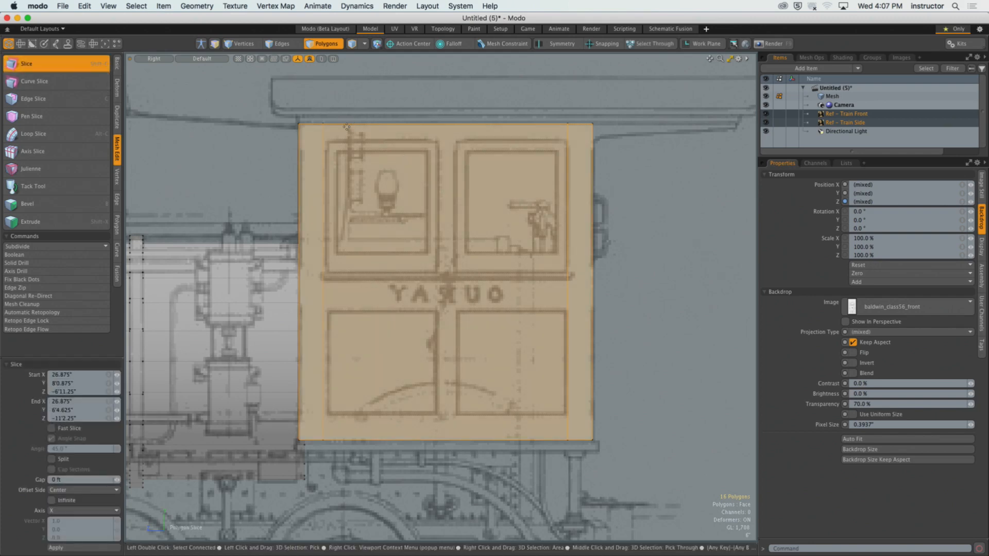
pyautogui.moveTo(330, 76)
pyautogui.mouseDown()
pyautogui.moveTo(330, 512)
pyautogui.moveTo(330, 493)
pyautogui.mouseUp()
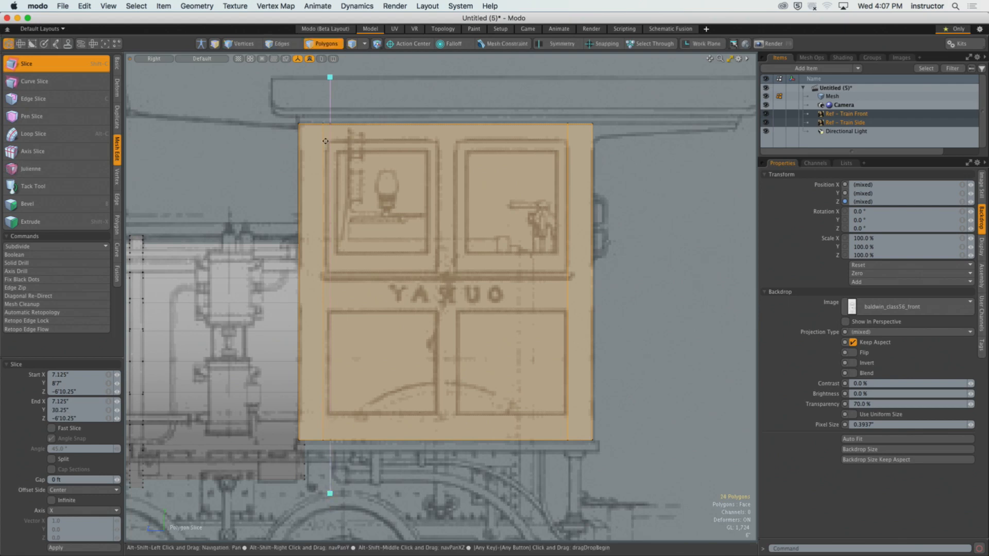
pyautogui.scroll(5, 352, 209)
pyautogui.moveTo(352, 209)
pyautogui.mouseDown()
pyautogui.moveTo(361, 209)
pyautogui.moveTo(350, 209)
pyautogui.mouseUp()
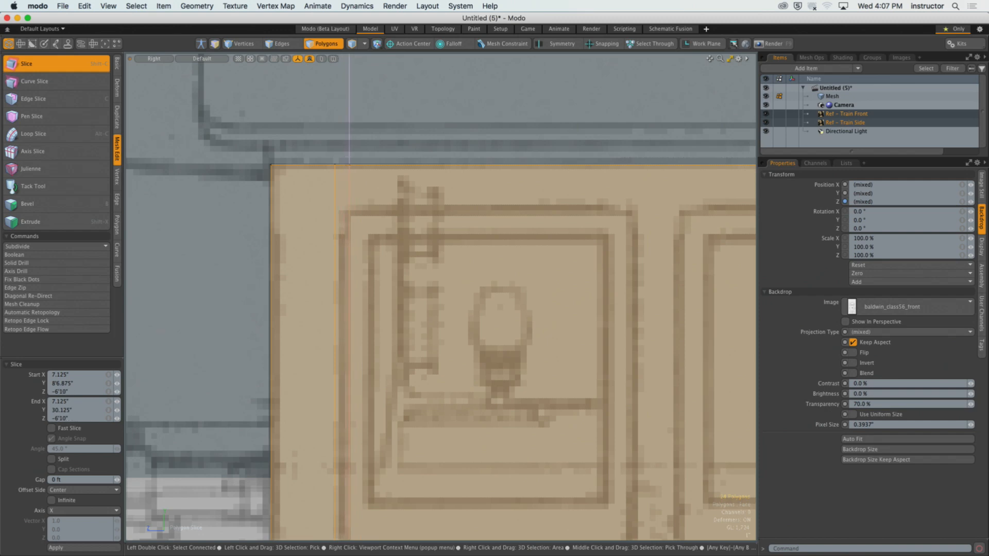
pyautogui.scroll(-10, 335, 254)
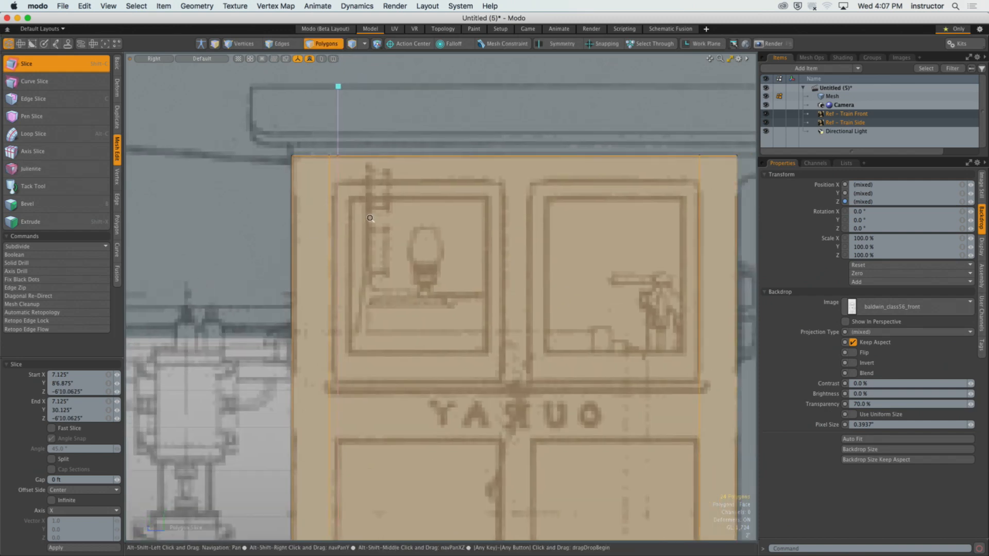
pyautogui.press('space')
pyautogui.click(376, 172)
# Examine the vertical cut in perspective by selecting its edge loops on both of the cab's side walls.
pyautogui.hotkey('ctrl', 'space')
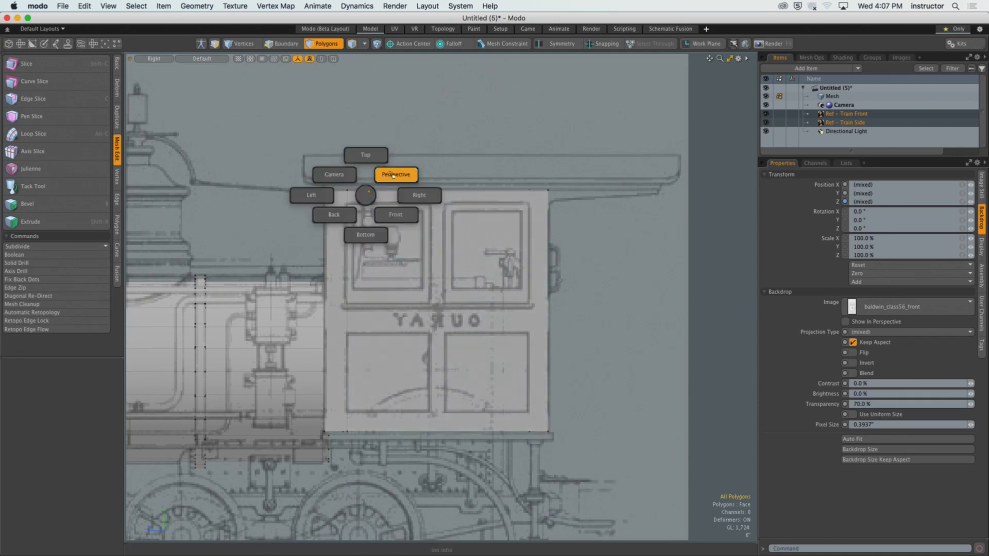
pyautogui.click(394, 175)
pyautogui.keyDown('alt'); pyautogui.moveTo(394, 175); pyautogui.dragTo(360, 270); pyautogui.keyUp('alt')
pyautogui.press('3')
pyautogui.press('2')
pyautogui.doubleClick(360, 269)
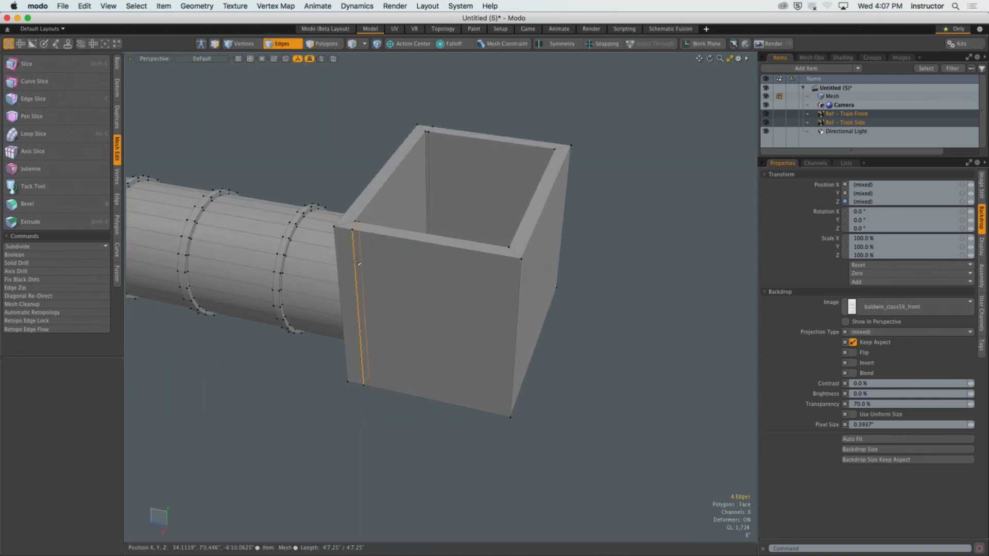
pyautogui.keyDown('shift'); pyautogui.doubleClick(428, 180); pyautogui.keyUp('shift')
pyautogui.keyDown('alt'); pyautogui.moveTo(428, 180); pyautogui.dragTo(493, 187); pyautogui.keyUp('alt')
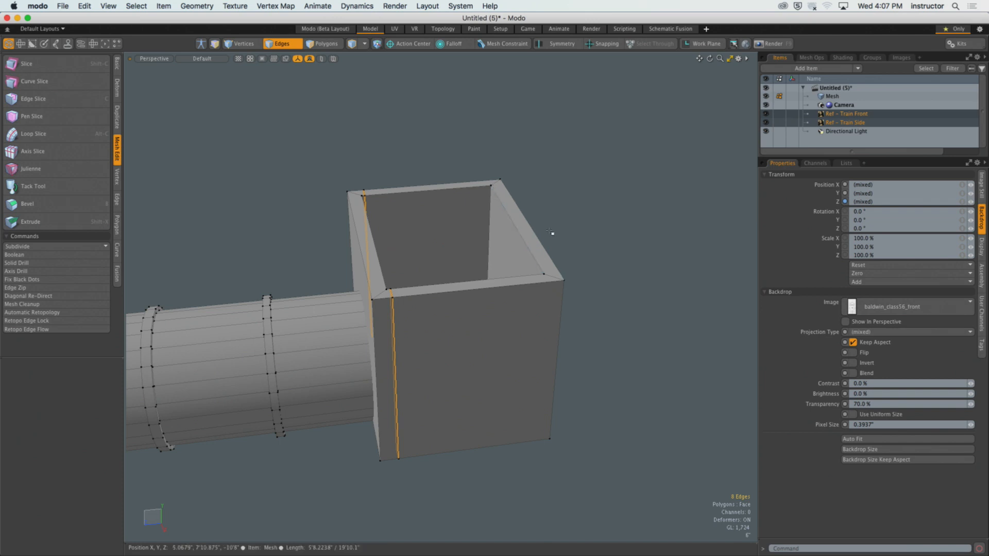
# Reselect all the cab's polygons and slice them partway down along the boiler-side window's inner frame edge, at a Z of about -8'5".
pyautogui.press('3')
pyautogui.doubleClick(422, 307)
pyautogui.press('KP_2')
pyautogui.keyDown('alt'); pyautogui.moveTo(460, 352); pyautogui.dragTo(266, 260); pyautogui.keyUp('alt')
pyautogui.press('KP_3')
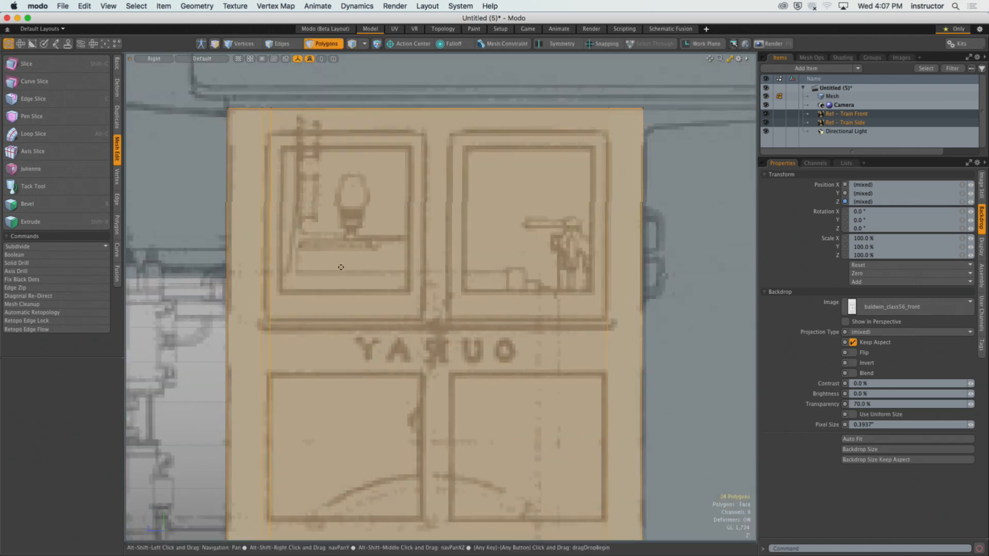
pyautogui.click(50, 67)
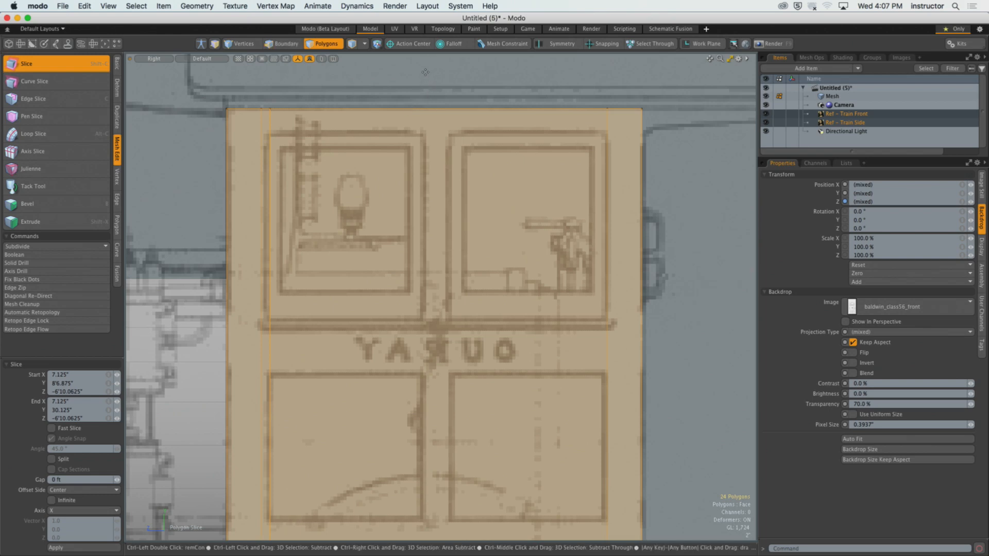
pyautogui.keyDown('ctrl'); pyautogui.moveTo(426, 72); pyautogui.dragTo(425, 326); pyautogui.keyUp('ctrl')
pyautogui.keyDown('alt'); pyautogui.keyDown('shift'); pyautogui.moveTo(425, 495); pyautogui.dragTo(425, 436); pyautogui.keyUp('shift'); pyautogui.keyUp('alt')
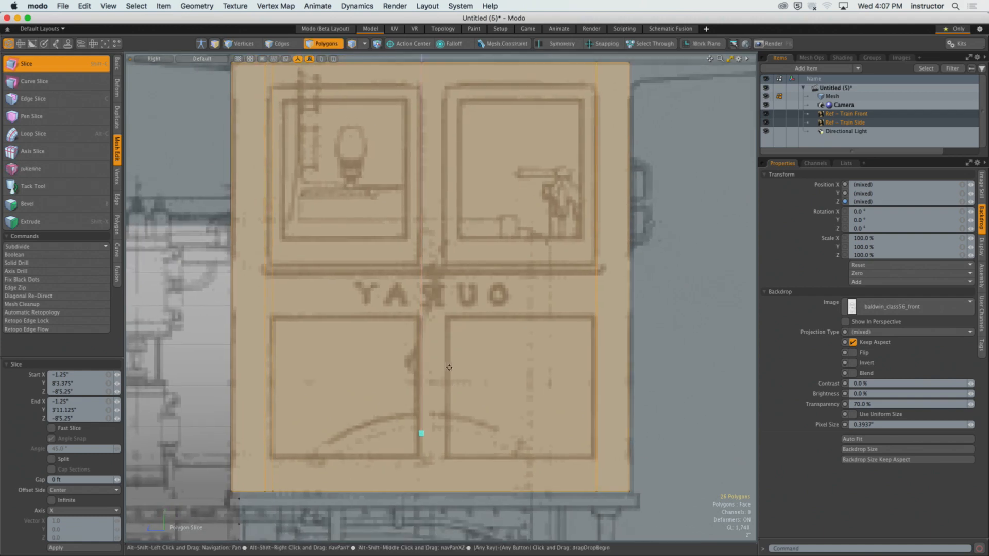
pyautogui.keyDown('alt'); pyautogui.keyDown('shift'); pyautogui.moveTo(450, 319); pyautogui.dragTo(454, 356); pyautogui.keyUp('shift'); pyautogui.keyUp('alt')
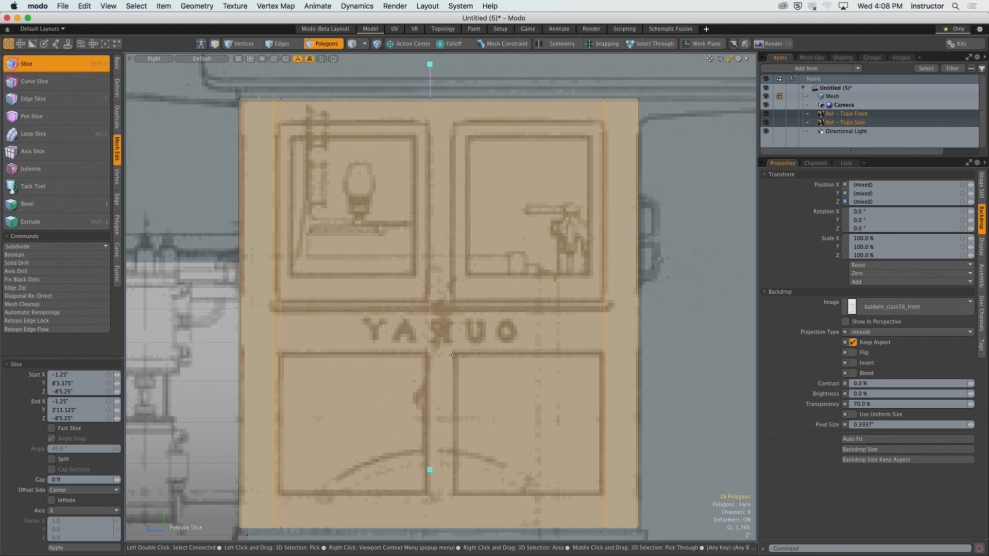
pyautogui.press('space')
pyautogui.click(731, 394)
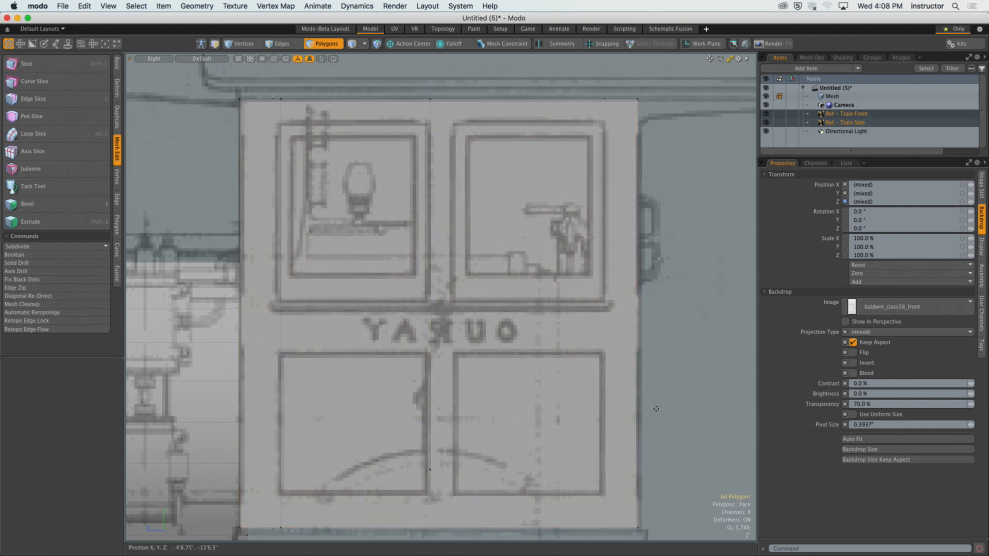
# Select the partial cut's edge on the cab's side wall and examine in perspective where the slice ends.
pyautogui.keyDown('alt'); pyautogui.moveTo(536, 457); pyautogui.dragTo(534, 371); pyautogui.keyUp('alt')
pyautogui.hotkey('ctrl', 'space')
pyautogui.click(549, 310)
pyautogui.keyDown('alt'); pyautogui.moveTo(539, 330); pyautogui.dragTo(551, 367); pyautogui.keyUp('alt')
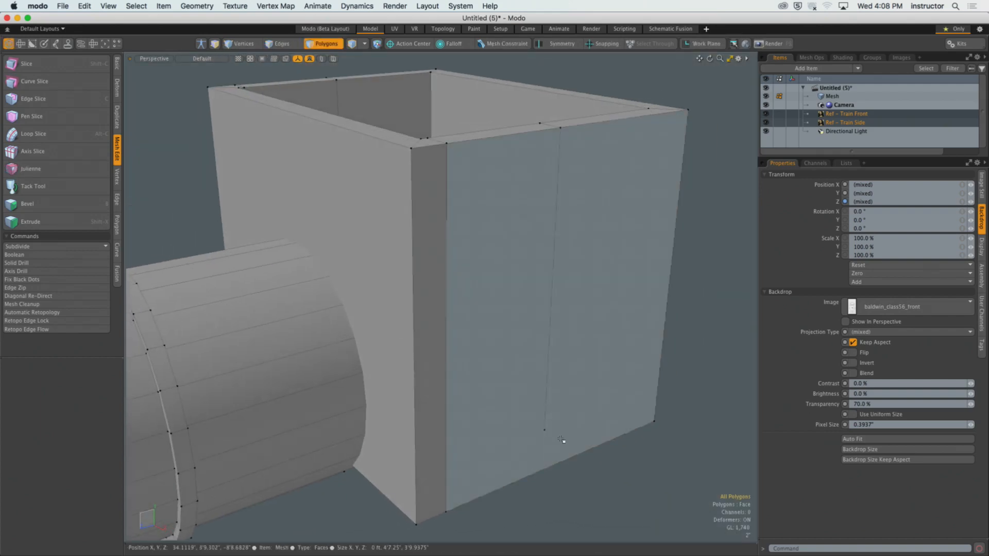
pyautogui.press('1')
pyautogui.press('2')
pyautogui.click(541, 397)
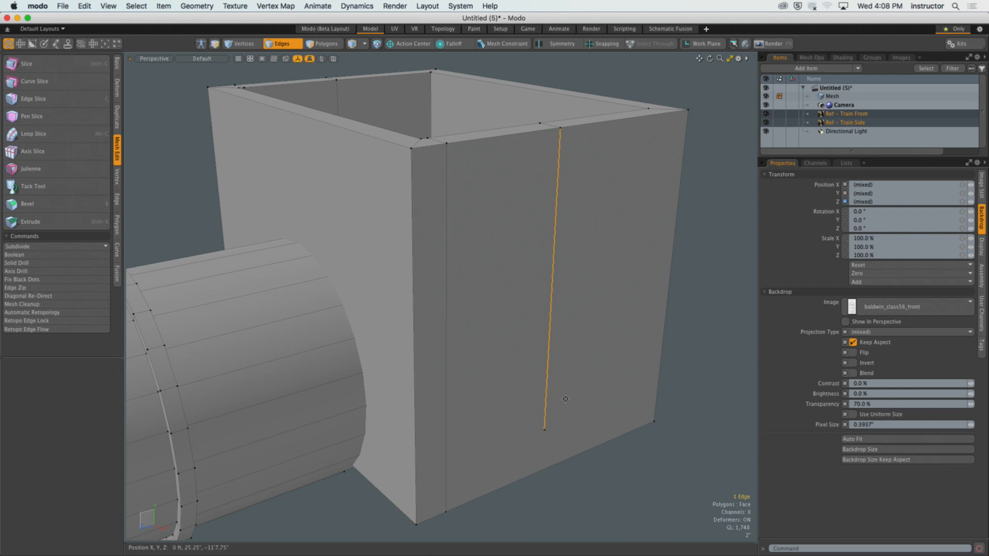
pyautogui.keyDown('alt'); pyautogui.moveTo(541, 397); pyautogui.dragTo(560, 409); pyautogui.keyUp('alt')
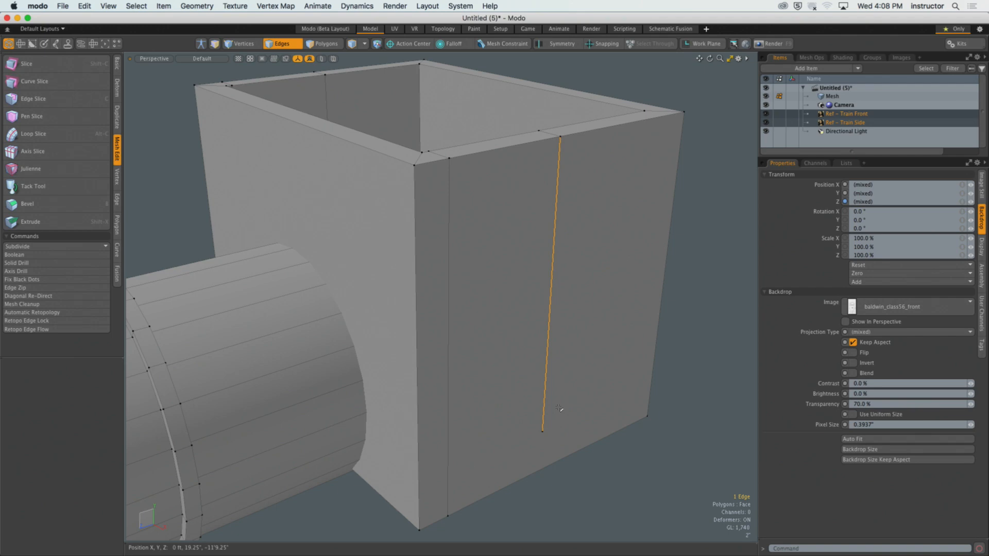
# Clear the edge selection and examine the loose end of the partial cut on the cab's side wall in perspective.
pyautogui.keyDown('alt'); pyautogui.moveTo(552, 411); pyautogui.dragTo(494, 258); pyautogui.keyUp('alt')
pyautogui.click(545, 426)
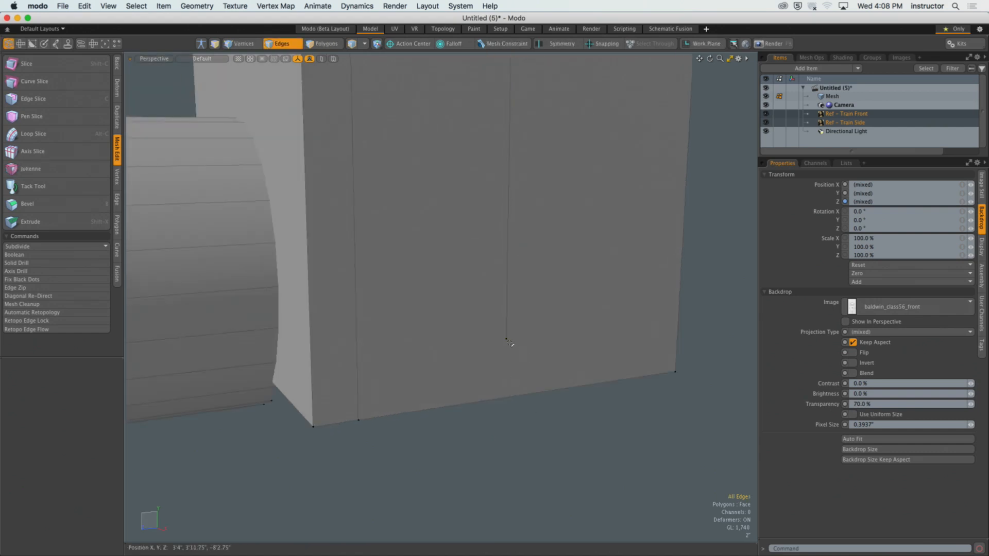
pyautogui.click(509, 330)
pyautogui.click(532, 453)
pyautogui.keyDown('alt'); pyautogui.moveTo(541, 304); pyautogui.dragTo(538, 331); pyautogui.keyUp('alt')
# Give the viewport's active meshes an independent point size of about 9.4.
pyautogui.press('o')
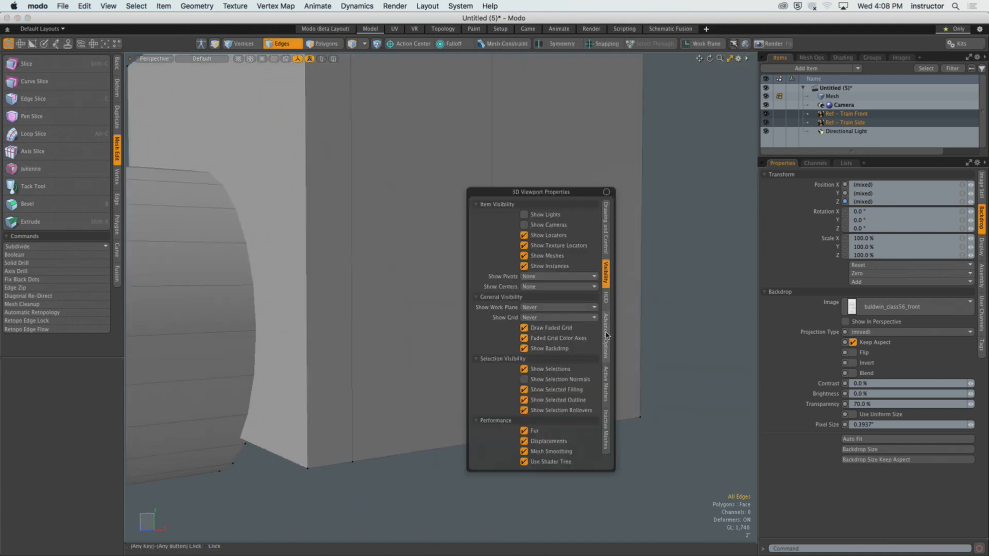
pyautogui.click(607, 385)
pyautogui.click(536, 354)
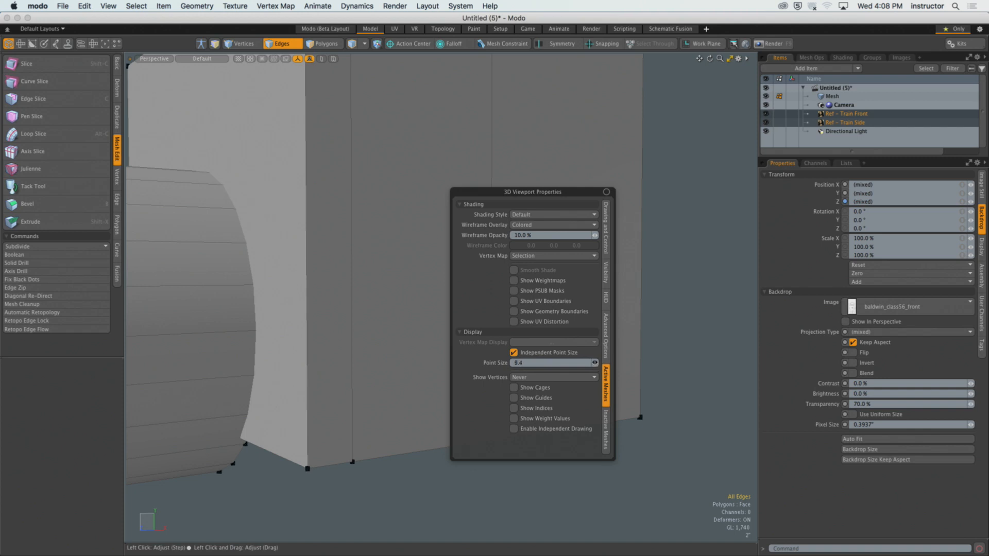
# Examine the partial cut by selecting the vertex at its lower end, followed by the side-wall polygon that surrounds it.
pyautogui.keyDown('alt'); pyautogui.moveTo(686, 334); pyautogui.dragTo(601, 316); pyautogui.keyUp('alt')
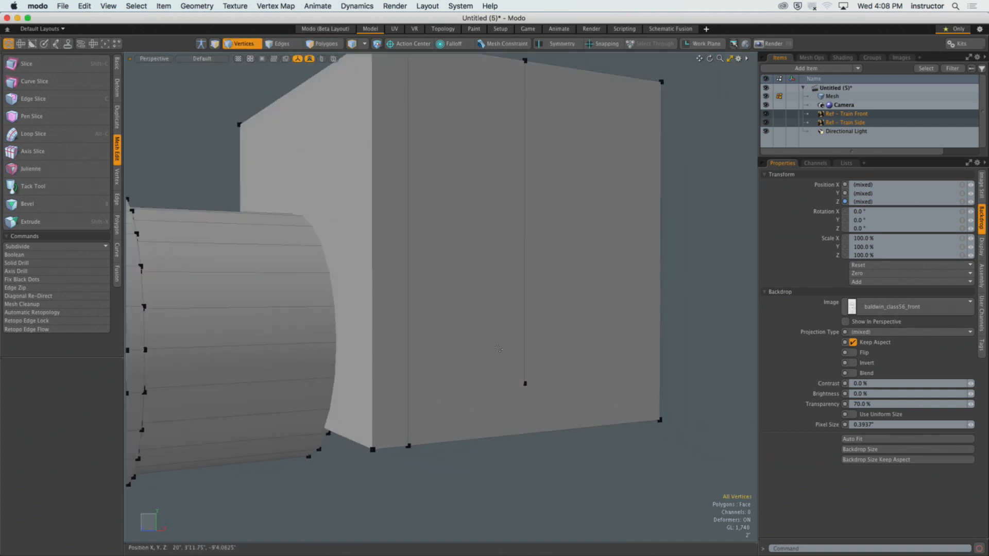
pyautogui.moveTo(497, 347); pyautogui.dragTo(571, 409, button='right')
pyautogui.moveTo(570, 409)
pyautogui.keyDown('alt'); pyautogui.mouseDown()
pyautogui.moveTo(486, 376)
pyautogui.moveTo(574, 402)
pyautogui.mouseUp(); pyautogui.keyUp('alt')
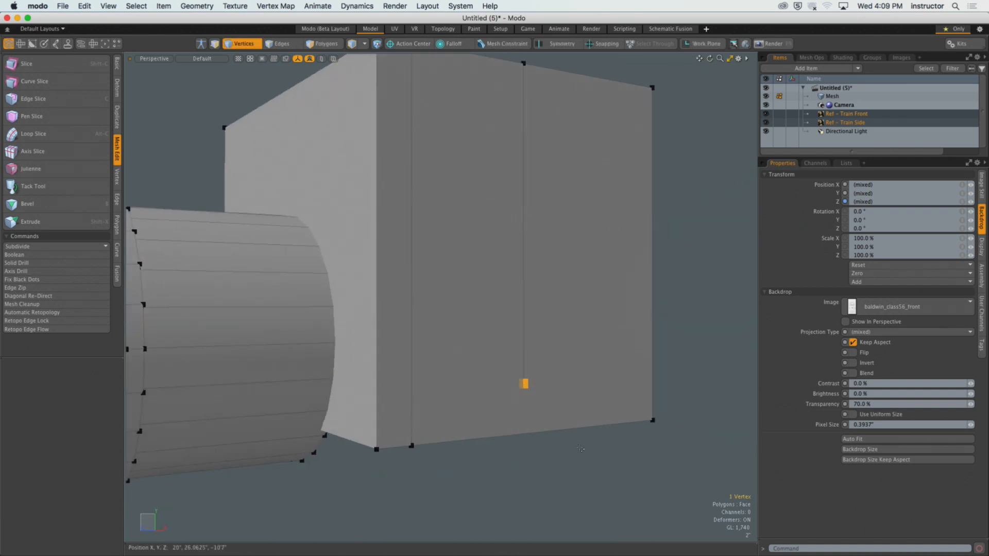
pyautogui.press('2')
pyautogui.press('3')
pyautogui.click(588, 327)
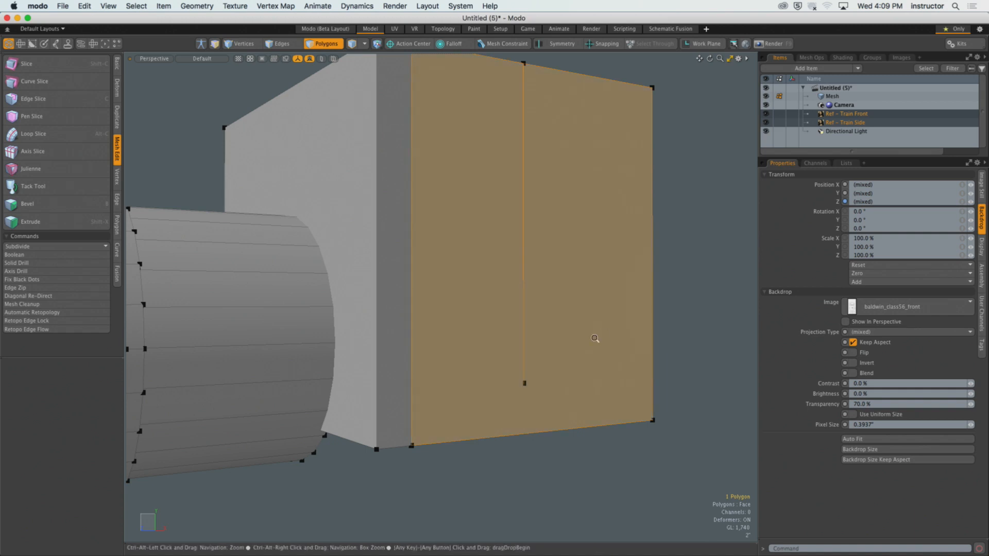
pyautogui.keyDown('ctrl'); pyautogui.keyDown('alt'); pyautogui.moveTo(595, 338); pyautogui.dragTo(595, 339); pyautogui.keyUp('alt'); pyautogui.keyUp('ctrl')
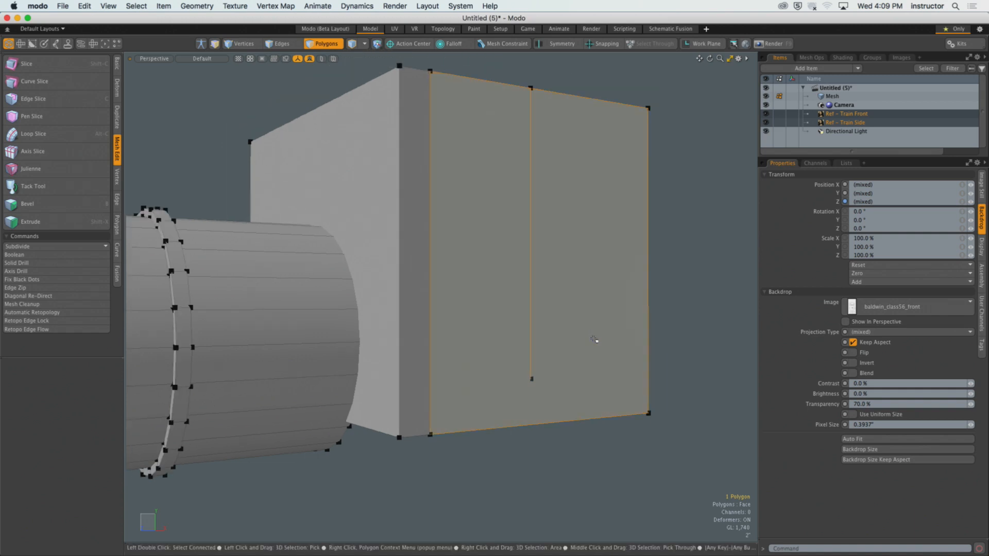
# Undo the inspection selections and the partial vertical slice on the cab.
pyautogui.press('super+z')
pyautogui.press('super+z')
pyautogui.press('super+z')
pyautogui.press('super+z')
pyautogui.press('super+z')
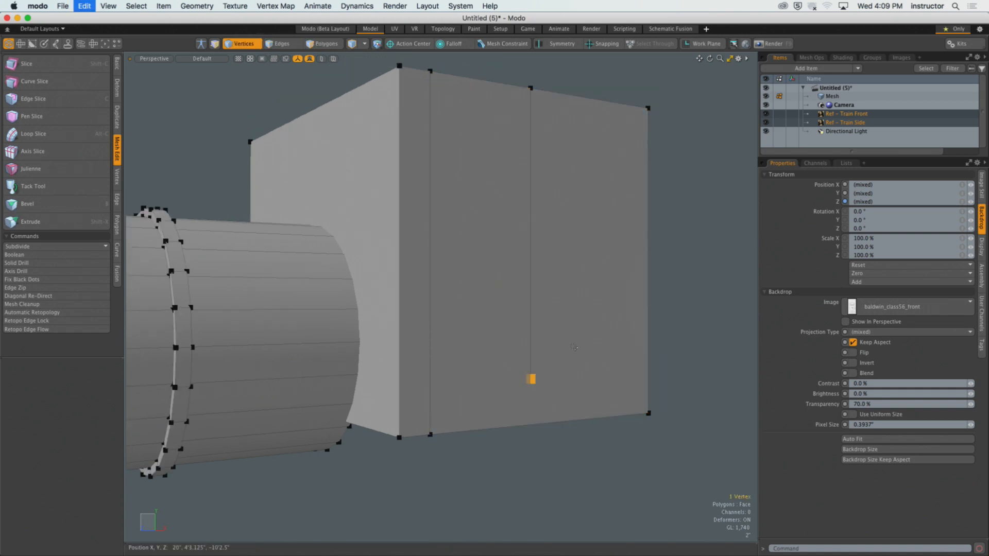
pyautogui.press('super+z')
pyautogui.press('super+z')
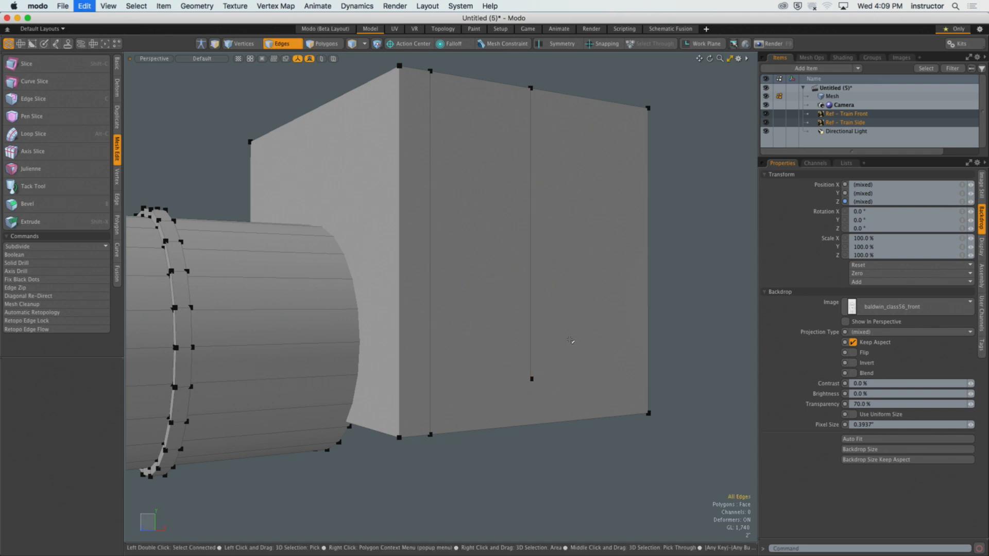
pyautogui.press('super+z')
pyautogui.press('super+z')
pyautogui.press('super+z')
pyautogui.press('super+z')
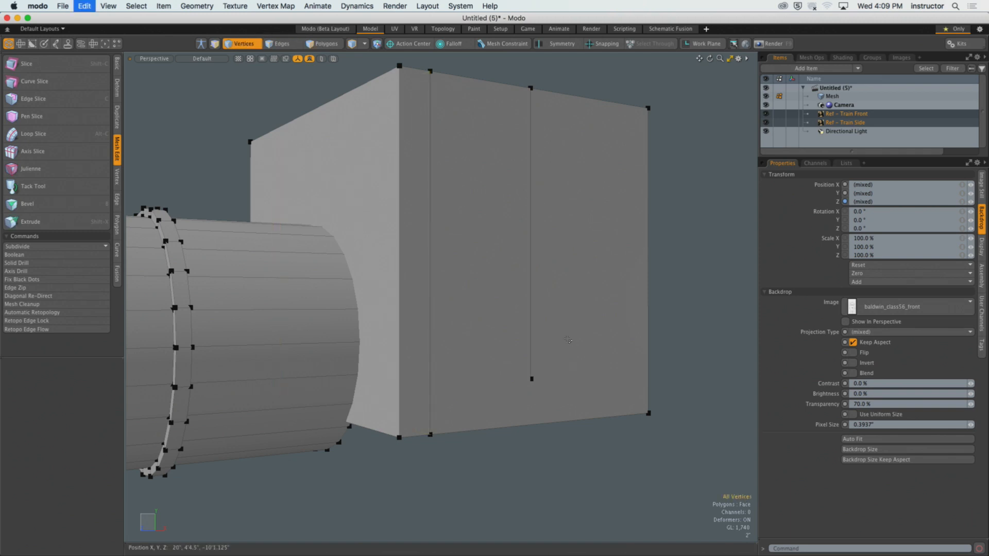
pyautogui.press('super+z')
# Slice the whole cab vertically in the Right view along the boiler-side window's rear frame edge, at a Z of about -8'5".
pyautogui.moveTo(569, 340)
pyautogui.keyDown('alt'); pyautogui.mouseDown()
pyautogui.moveTo(545, 340)
pyautogui.moveTo(563, 348)
pyautogui.mouseUp(); pyautogui.keyUp('alt')
pyautogui.hotkey('ctrl', 'space')
pyautogui.scroll(-1, 571, 333)
pyautogui.hotkey('shift', 'c')
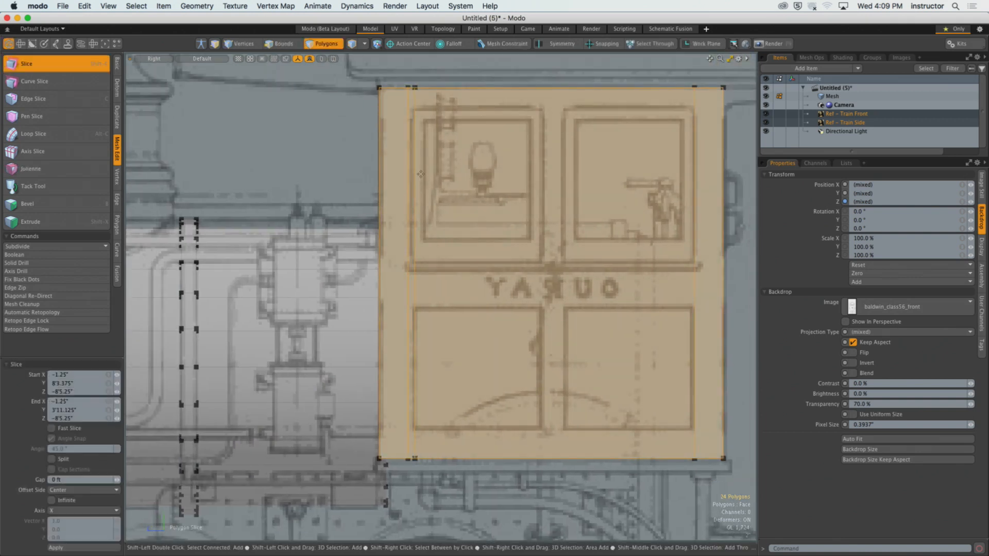
pyautogui.keyDown('alt'); pyautogui.keyDown('shift'); pyautogui.moveTo(537, 125); pyautogui.dragTo(476, 115); pyautogui.keyUp('shift'); pyautogui.keyUp('alt')
pyautogui.moveTo(482, 63); pyautogui.dragTo(482, 162)
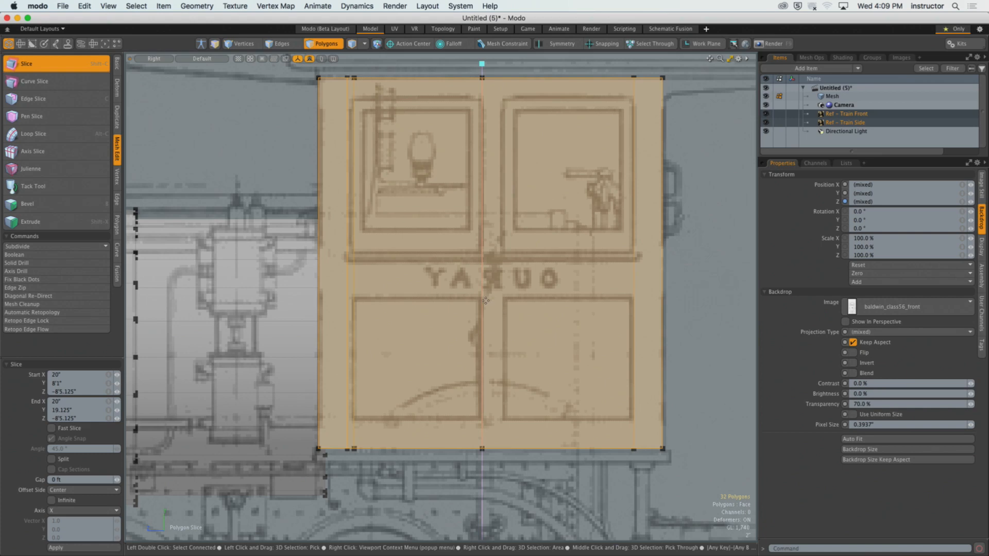
pyautogui.moveTo(485, 300); pyautogui.dragTo(485, 301)
# Slice the whole cab vertically along the rear window's boiler-side frame edge, at a Z of about -8'8".
pyautogui.press('q')
pyautogui.hotkey('shift', 'c')
pyautogui.keyDown('ctrl'); pyautogui.moveTo(499, 70); pyautogui.dragTo(499, 365); pyautogui.keyUp('ctrl')
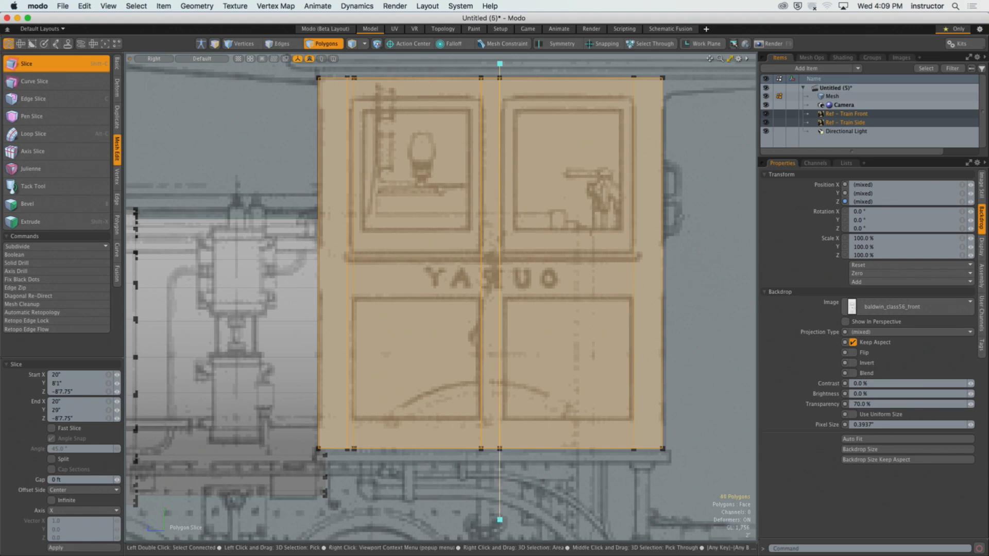
pyautogui.moveTo(500, 319); pyautogui.dragTo(501, 320)
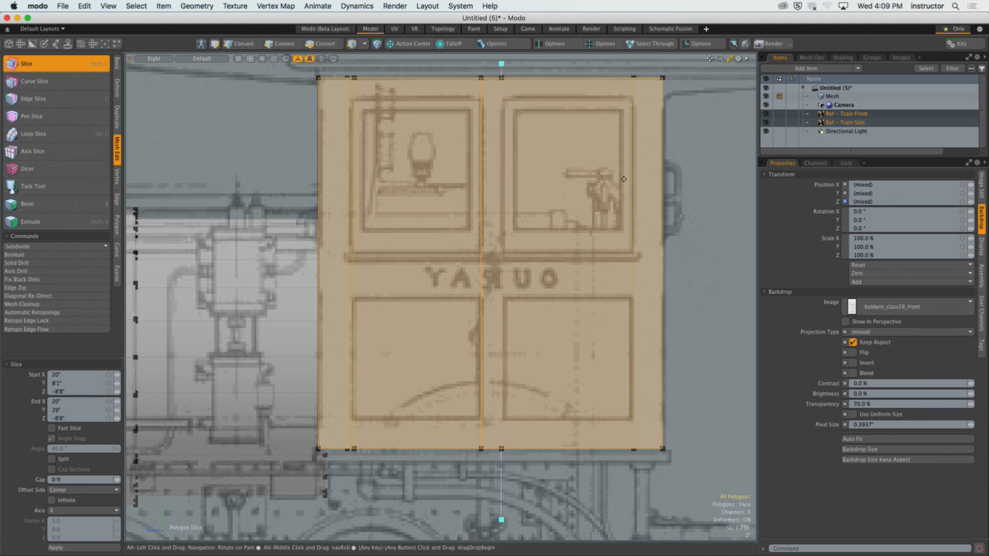
pyautogui.keyDown('alt'); pyautogui.moveTo(633, 135); pyautogui.dragTo(611, 151); pyautogui.keyUp('alt')
pyautogui.press('space')
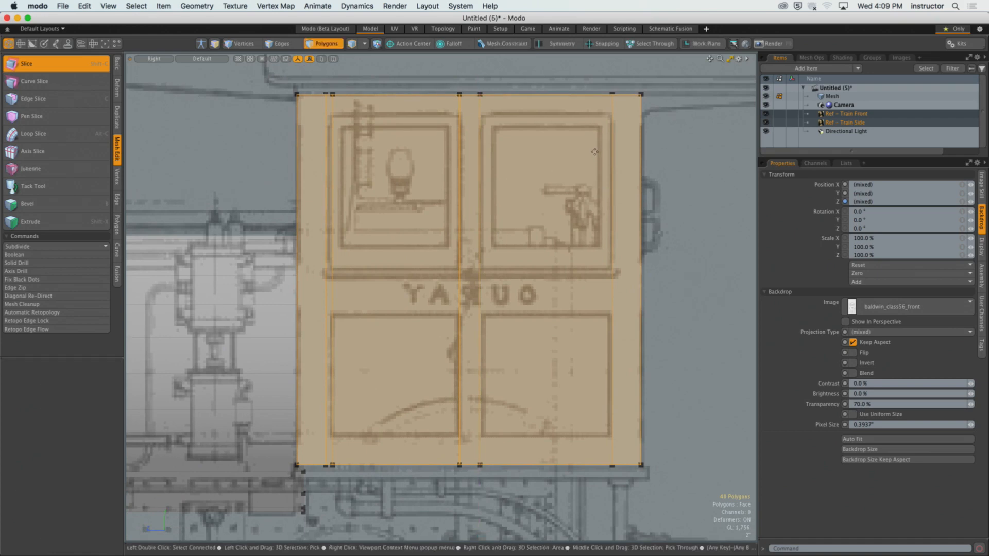
# Slice the whole cab vertically along the rear window's far frame edge, at a Z of about -10'3.4".
pyautogui.hotkey('shift', 'c')
pyautogui.click(607, 83)
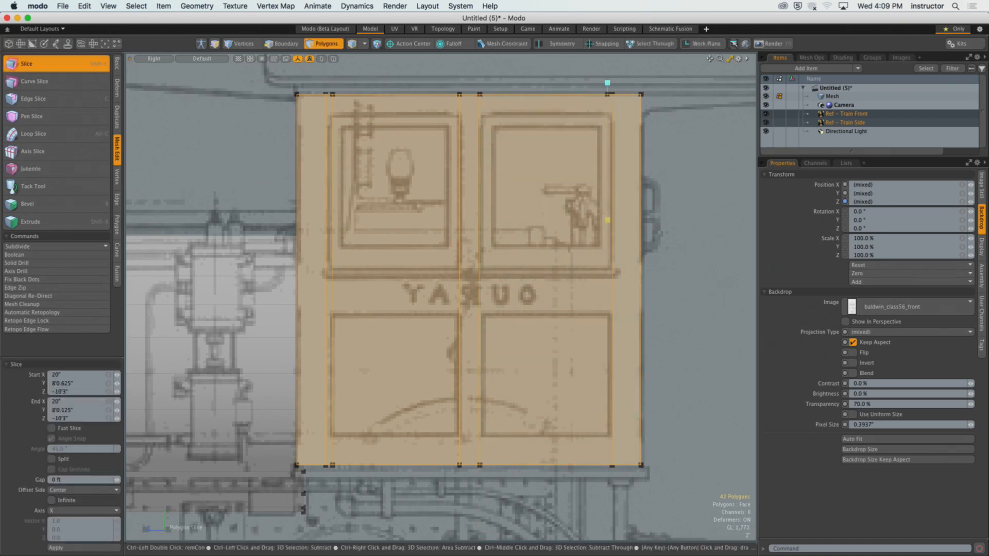
pyautogui.scroll(5, 642, 94)
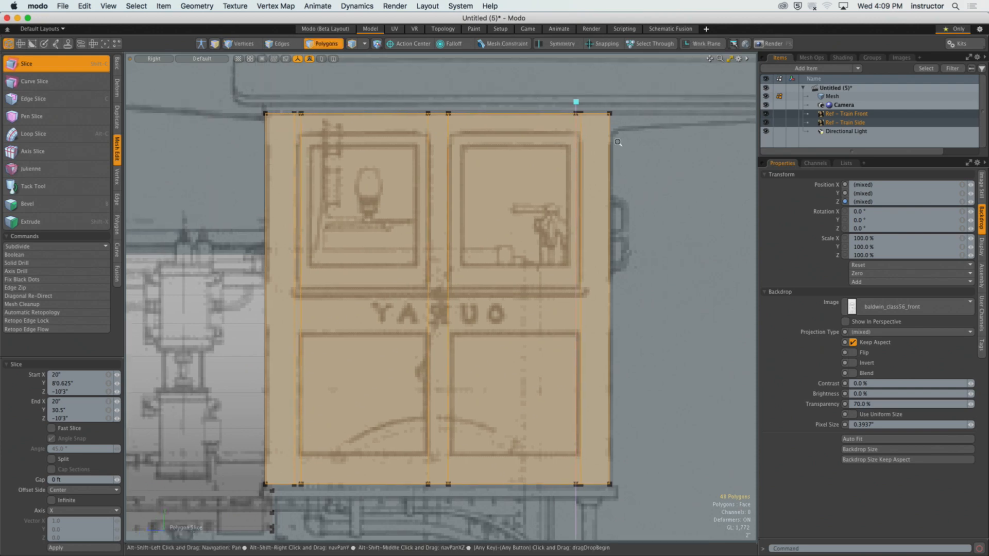
pyautogui.moveTo(574, 71); pyautogui.dragTo(579, 67)
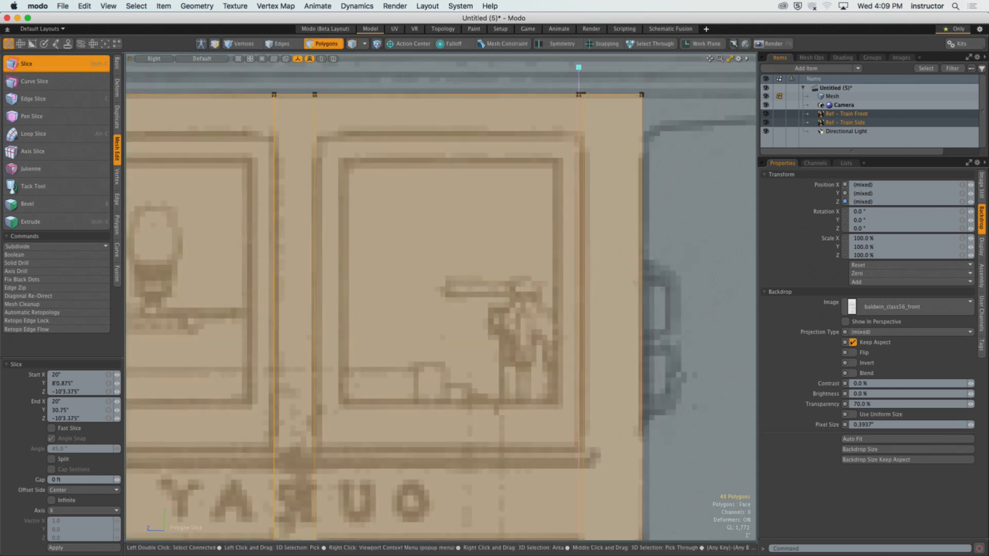
# Finish slicing, clear the selection and examine the cab's vertical cuts in perspective.
pyautogui.press('.')
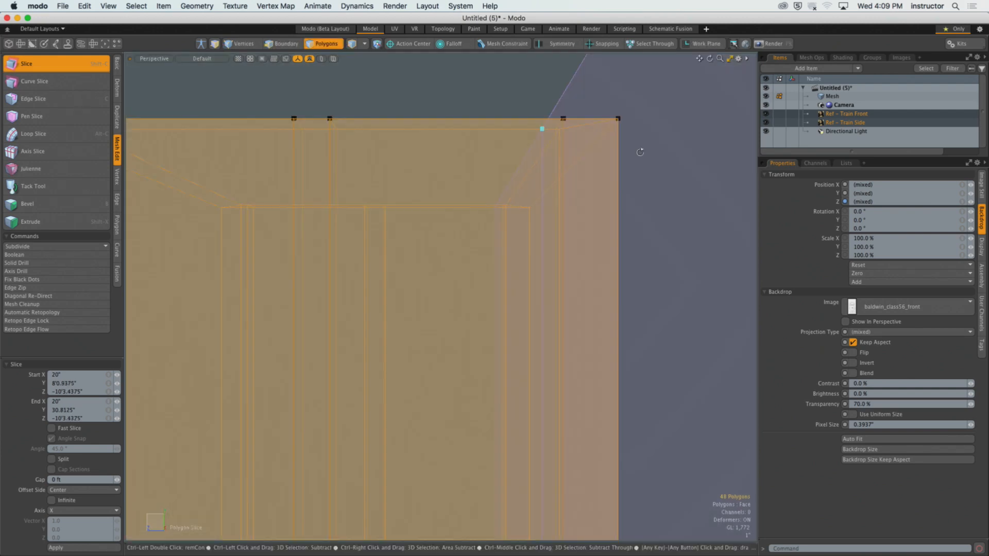
pyautogui.scroll(-5, 640, 152)
pyautogui.keyDown('alt'); pyautogui.moveTo(640, 152); pyautogui.dragTo(428, 215); pyautogui.keyUp('alt')
pyautogui.press('space')
pyautogui.click(629, 144)
pyautogui.scroll(5, 579, 203)
pyautogui.click(428, 215)
pyautogui.press('space')
pyautogui.press('space')
pyautogui.press('space')
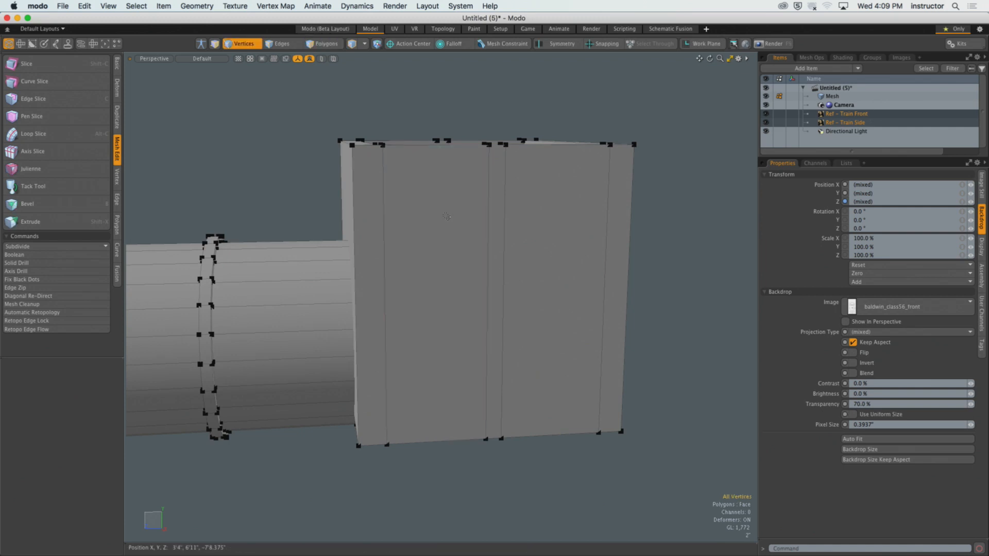
# Reselect all the cab's polygons and slice them horizontally along the windows' upper frame edge, at a Y of about 7'8".
pyautogui.doubleClick(448, 216)
pyautogui.moveTo(442, 217)
pyautogui.keyDown('alt'); pyautogui.keyDown('shift'); pyautogui.mouseDown()
pyautogui.moveTo(434, 208)
pyautogui.moveTo(474, 220)
pyautogui.moveTo(415, 199)
pyautogui.moveTo(437, 199)
pyautogui.mouseUp(); pyautogui.keyUp('shift'); pyautogui.keyUp('alt')
pyautogui.press('KP_3')
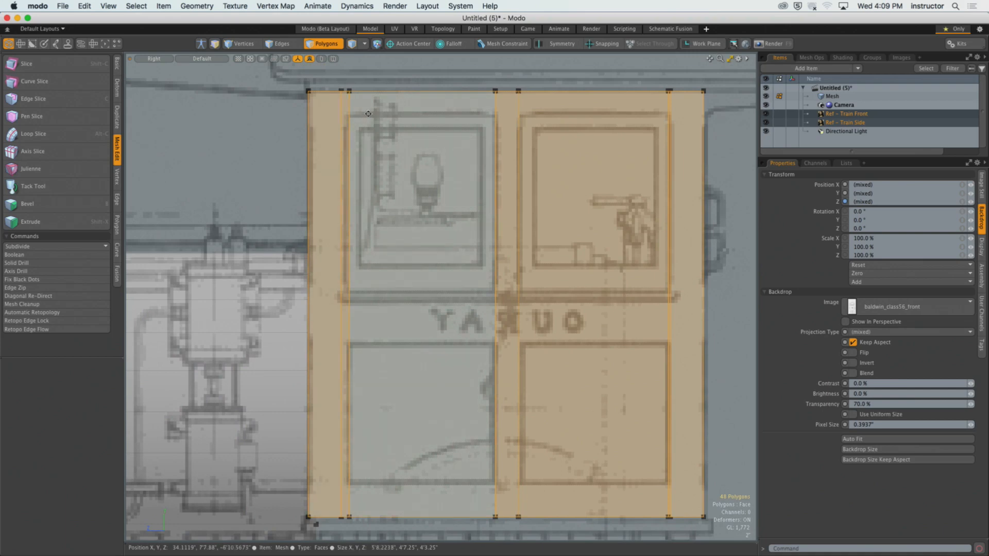
pyautogui.keyDown('alt'); pyautogui.keyDown('shift'); pyautogui.moveTo(371, 130); pyautogui.dragTo(367, 139); pyautogui.keyUp('shift'); pyautogui.keyUp('alt')
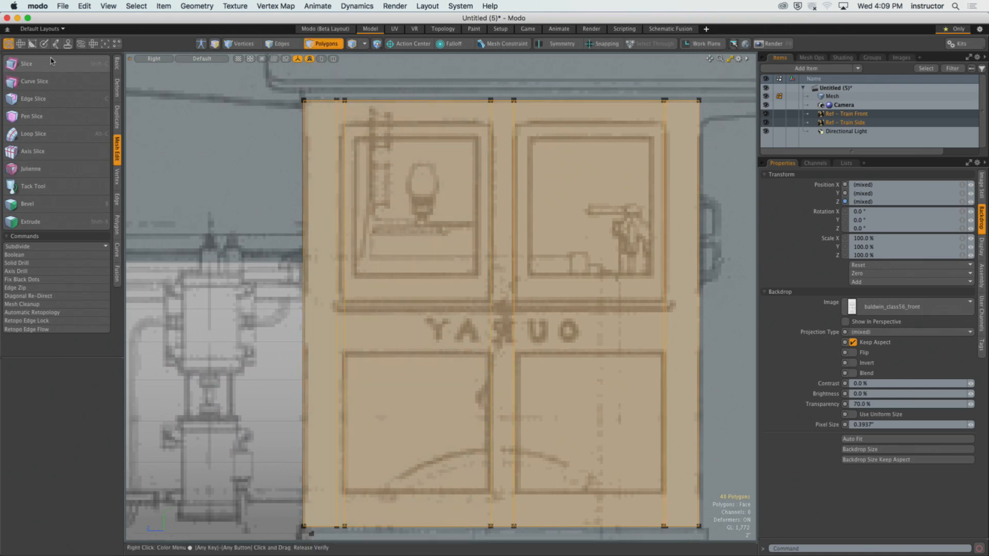
pyautogui.hotkey('shift', 'c')
pyautogui.moveTo(178, 130)
pyautogui.mouseDown()
pyautogui.moveTo(644, 132)
pyautogui.moveTo(723, 152)
pyautogui.mouseUp()
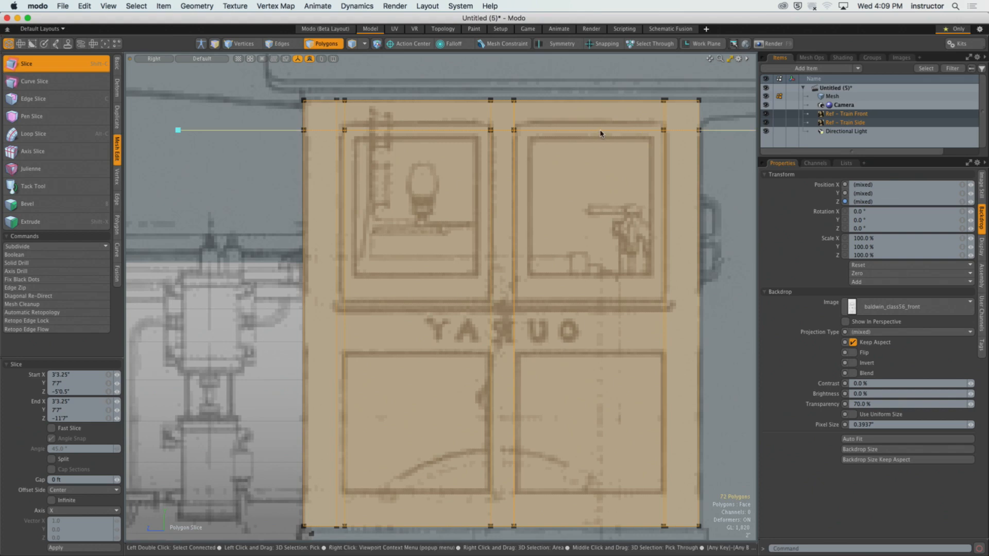
pyautogui.moveTo(601, 130); pyautogui.dragTo(601, 121)
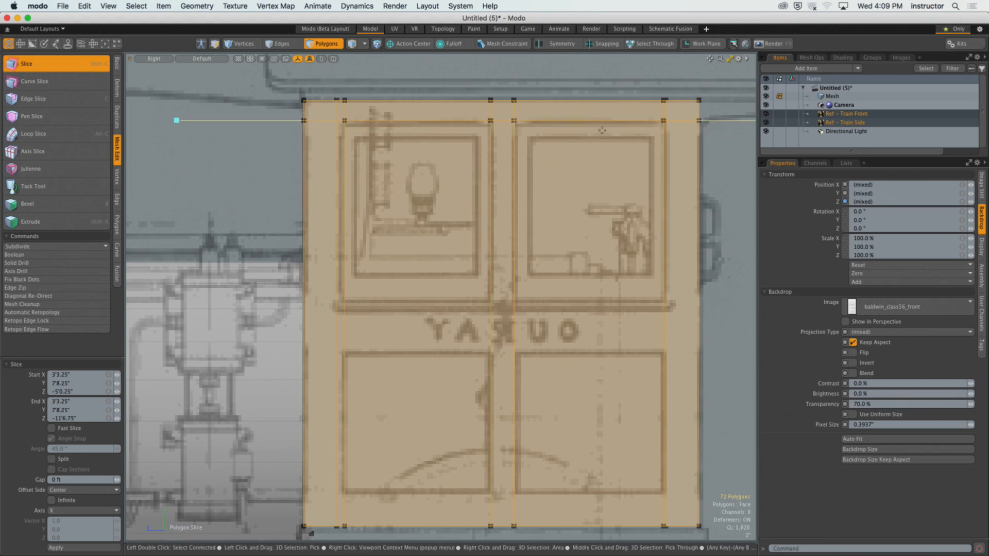
pyautogui.press('space')
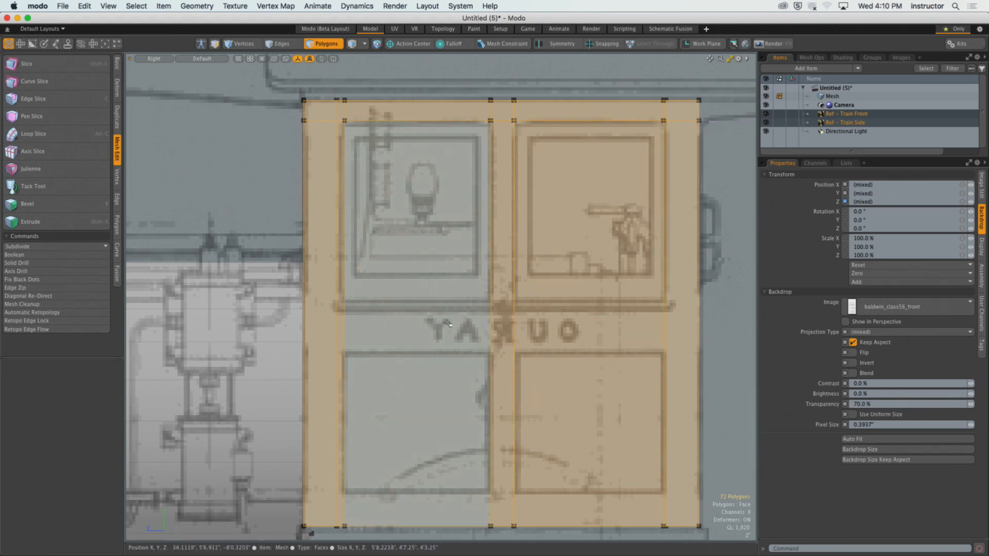
# Slice the cab horizontally along the upper edge of the sill beneath the windows.
pyautogui.hotkey('shift', 'c')
pyautogui.moveTo(240, 303); pyautogui.dragTo(754, 303)
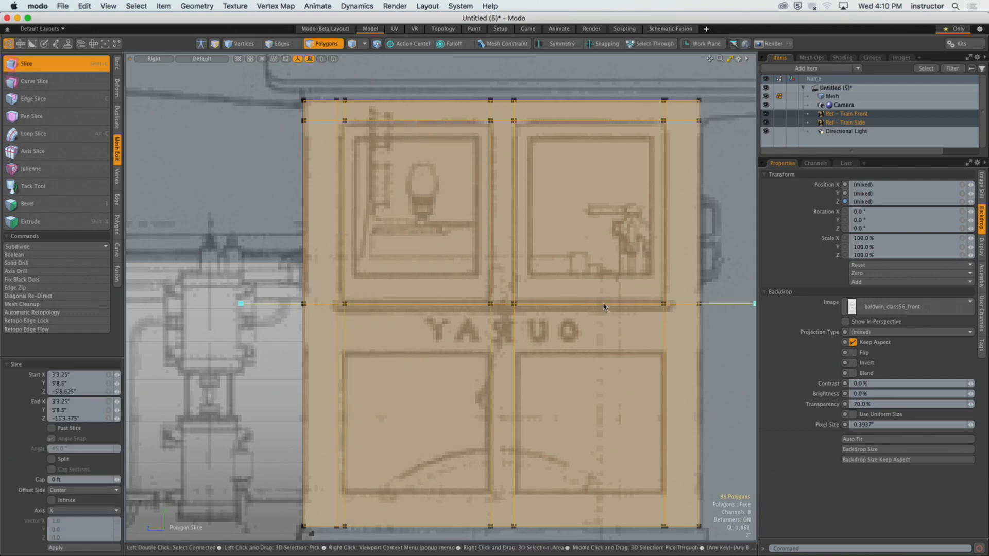
pyautogui.moveTo(602, 304); pyautogui.dragTo(603, 277)
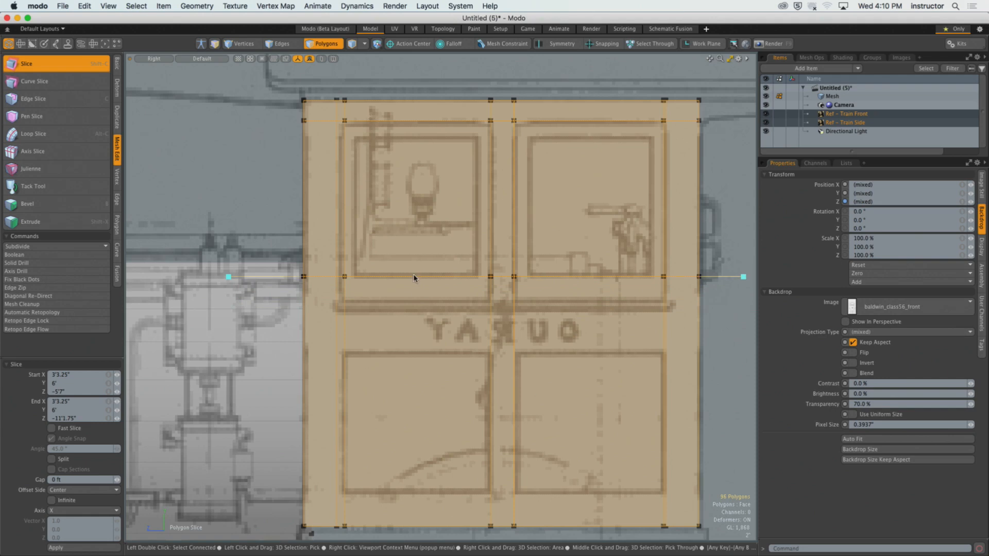
pyautogui.moveTo(413, 278); pyautogui.dragTo(413, 300)
pyautogui.press('q')
pyautogui.scroll(-2, 412, 338)
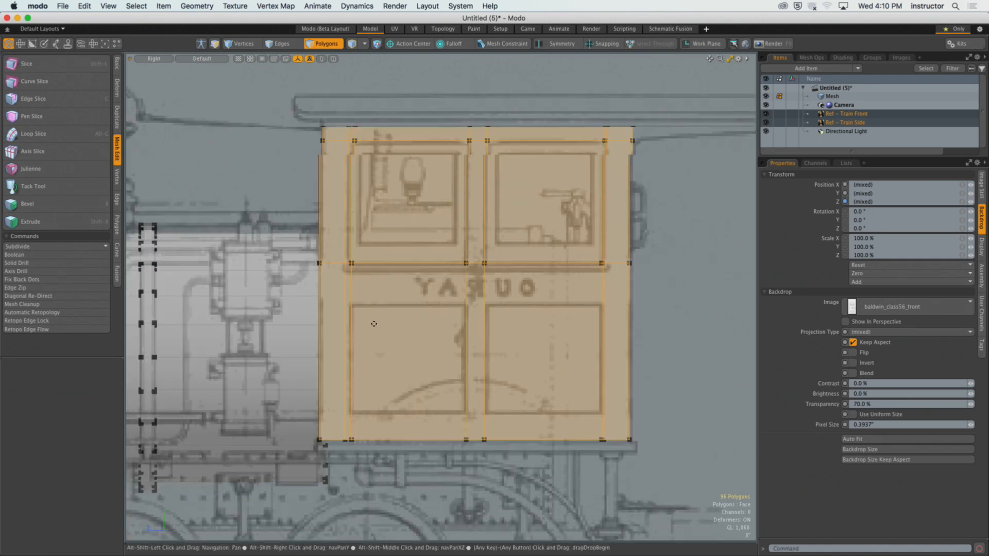
# Slice the cab horizontally along the lower panels' upper and lower edges, at Y heights of about 5'2" and 3'8".
pyautogui.hotkey('shift', 'c')
pyautogui.keyDown('ctrl'); pyautogui.moveTo(254, 303); pyautogui.dragTo(690, 303); pyautogui.keyUp('ctrl')
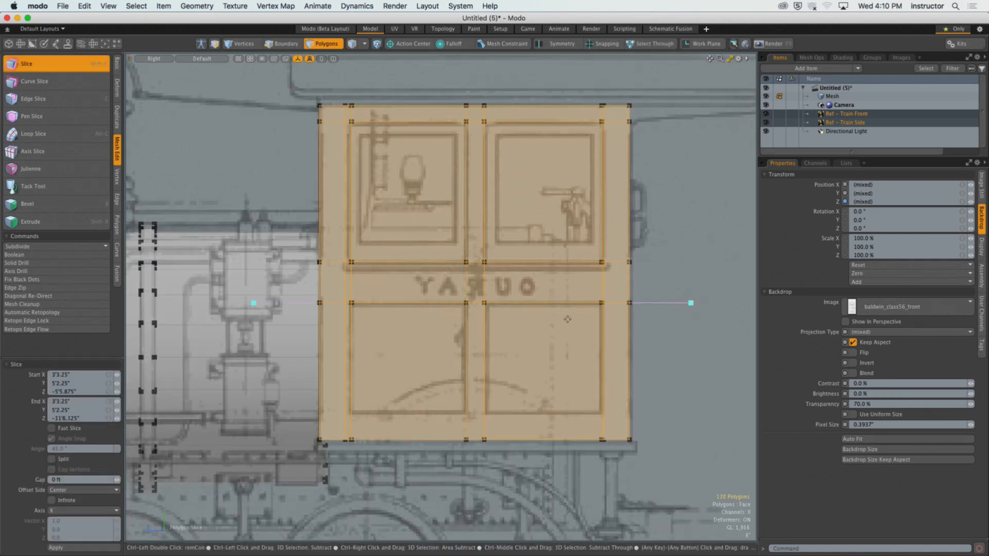
pyautogui.press('q')
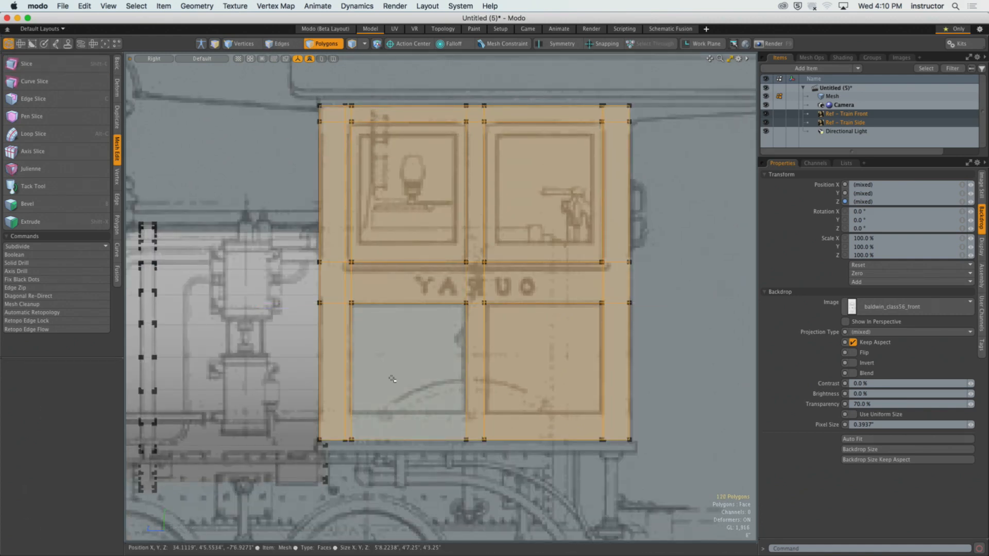
pyautogui.hotkey('shift', 'c')
pyautogui.keyDown('ctrl'); pyautogui.moveTo(266, 415); pyautogui.dragTo(712, 415); pyautogui.keyUp('ctrl')
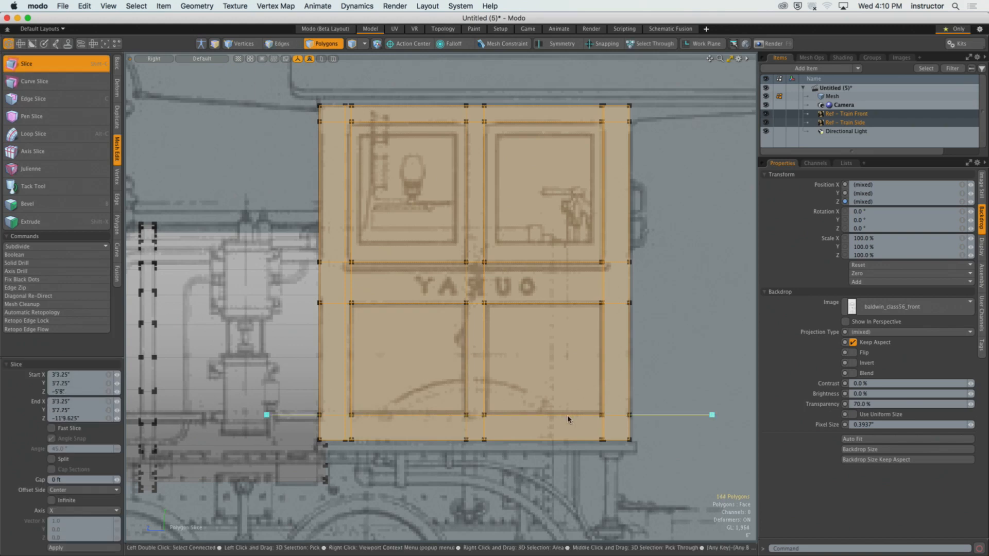
pyautogui.press('q')
# Finish slicing, clear the polygon selection and show the sliced cab in perspective.
pyautogui.click(687, 333)
pyautogui.press('KP_Decimal')
pyautogui.keyDown('alt'); pyautogui.moveTo(674, 312); pyautogui.dragTo(479, 361); pyautogui.keyUp('alt')
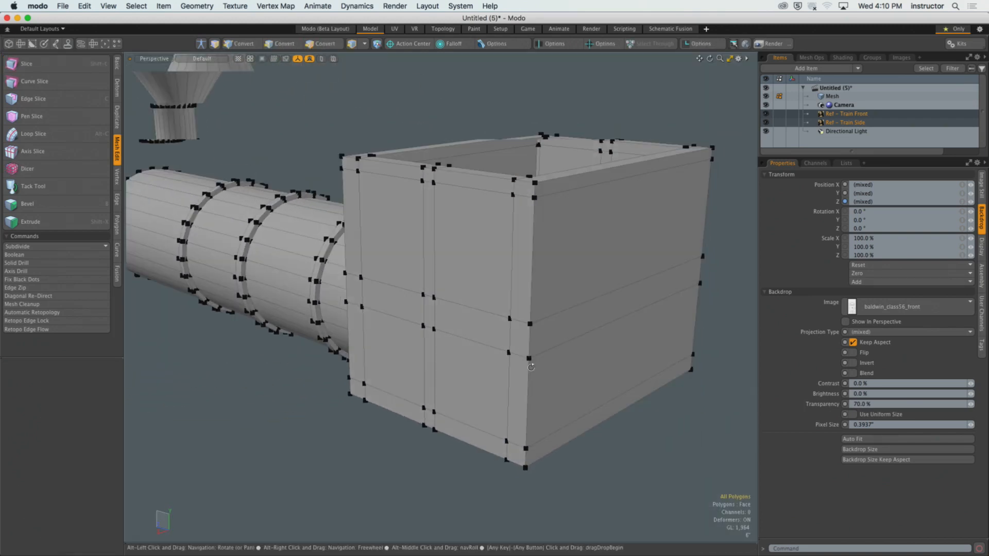
# Select the inner and outer upper window polygons on both side walls of the cab, and clear that selection.
pyautogui.click(456, 276)
pyautogui.keyDown('alt'); pyautogui.moveTo(456, 275); pyautogui.dragTo(485, 297); pyautogui.keyUp('alt')
pyautogui.keyDown('shift'); pyautogui.click(397, 301); pyautogui.keyUp('shift')
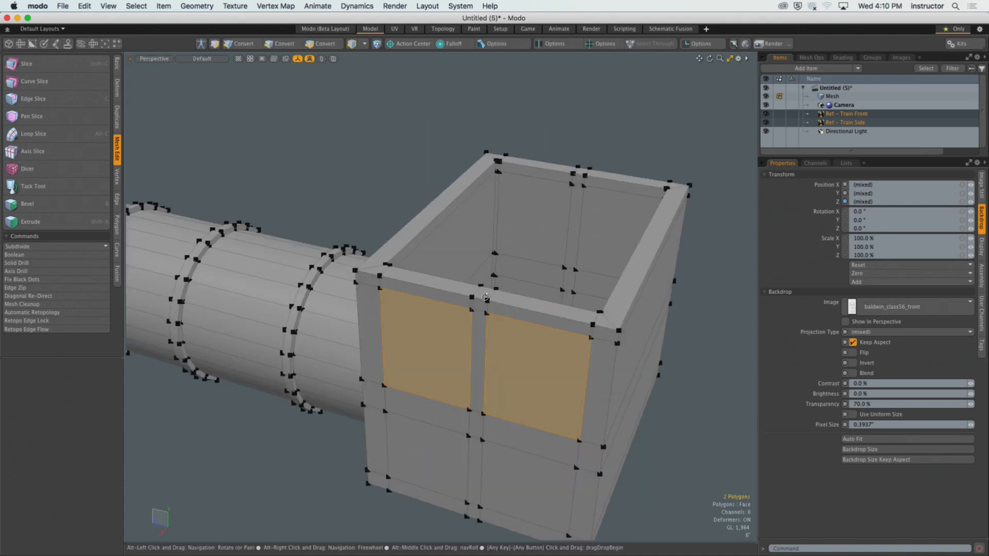
pyautogui.keyDown('shift'); pyautogui.click(536, 220); pyautogui.keyUp('shift')
pyautogui.keyDown('shift'); pyautogui.click(593, 222); pyautogui.keyUp('shift')
pyautogui.keyDown('alt'); pyautogui.moveTo(592, 222); pyautogui.dragTo(381, 295); pyautogui.keyUp('alt')
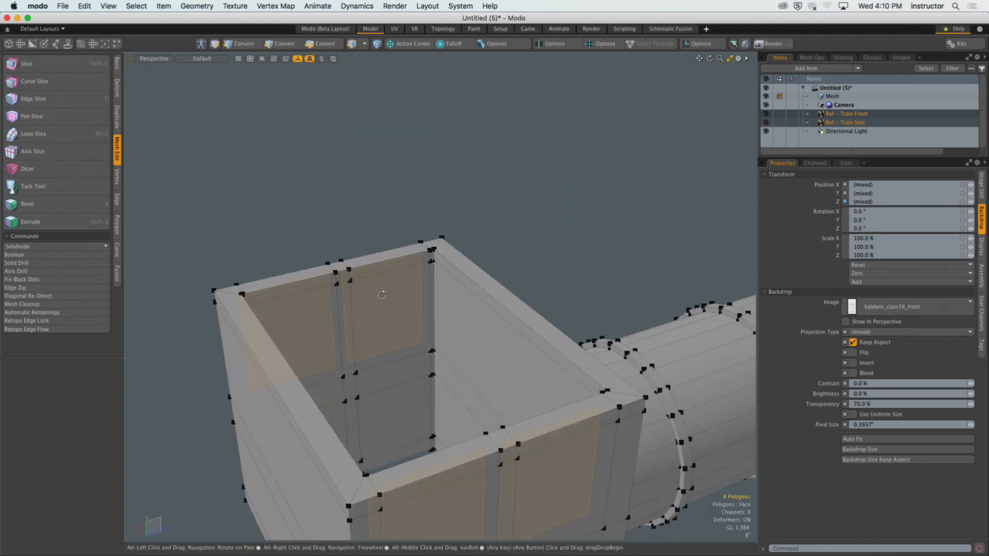
pyautogui.keyDown('shift'); pyautogui.click(381, 296); pyautogui.keyUp('shift')
pyautogui.keyDown('shift'); pyautogui.click(323, 320); pyautogui.keyUp('shift')
pyautogui.keyDown('alt'); pyautogui.moveTo(401, 338); pyautogui.dragTo(371, 286); pyautogui.keyUp('alt')
pyautogui.keyDown('shift'); pyautogui.click(406, 351); pyautogui.keyUp('shift')
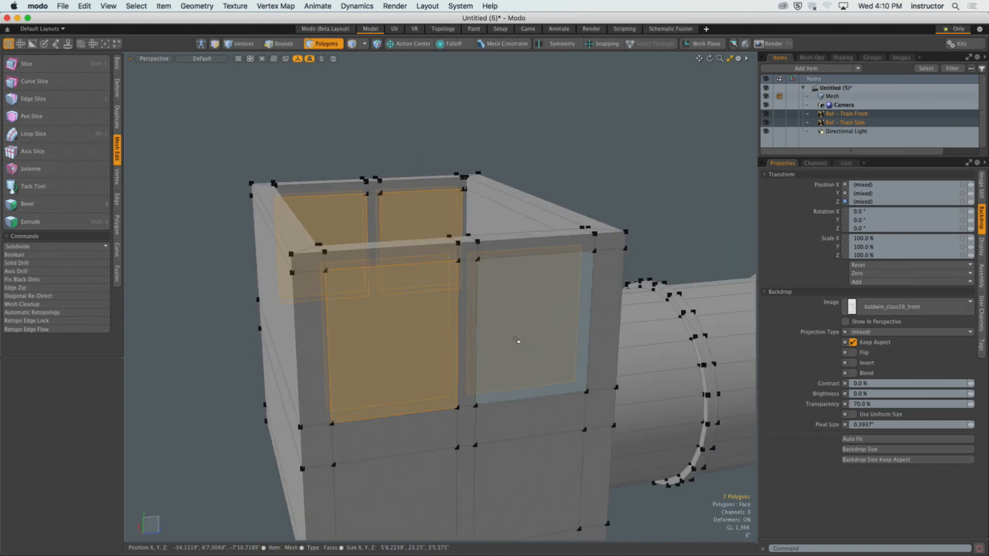
pyautogui.keyDown('alt'); pyautogui.moveTo(517, 341); pyautogui.dragTo(372, 303); pyautogui.keyUp('alt')
pyautogui.keyDown('shift'); pyautogui.click(566, 315); pyautogui.keyUp('shift')
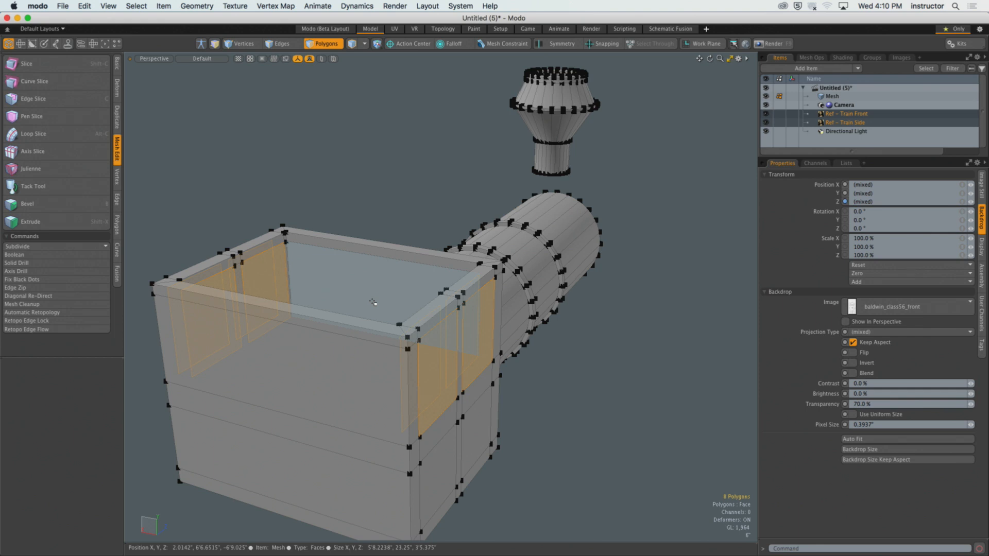
pyautogui.click(464, 189)
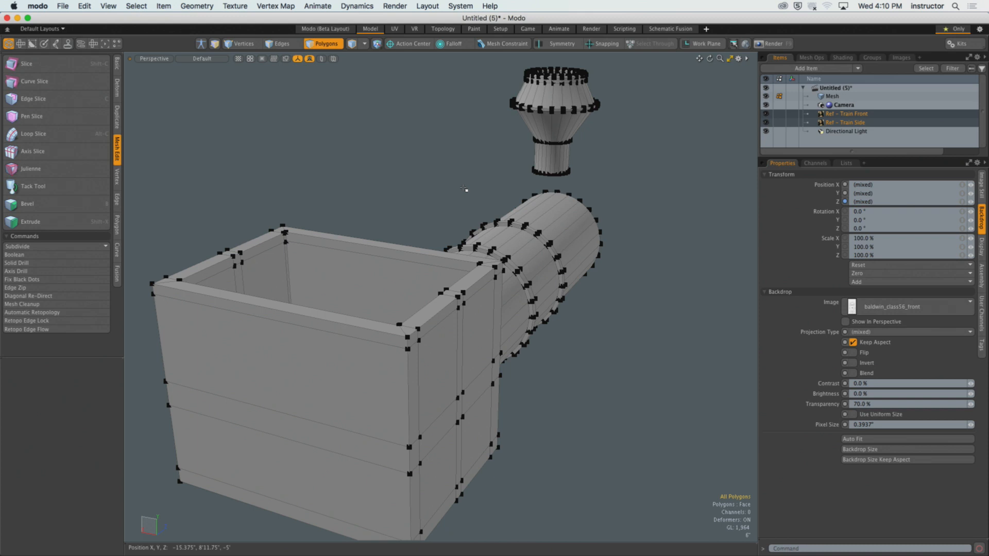
# Compare the cab's two side window panels with the nested window frames drawn in the side reference.
pyautogui.keyDown('alt'); pyautogui.moveTo(464, 189); pyautogui.dragTo(486, 281); pyautogui.keyUp('alt')
pyautogui.scroll(3, 486, 281)
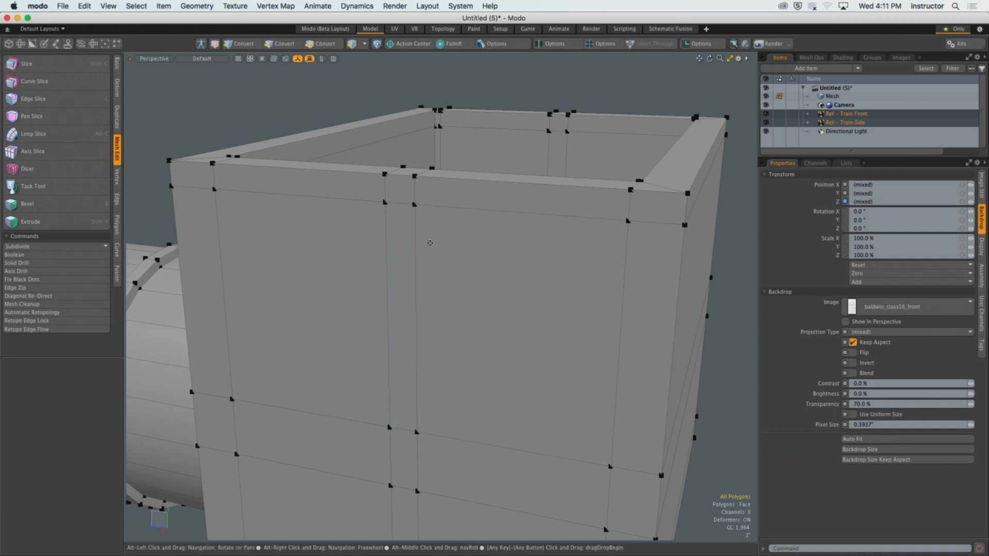
pyautogui.keyDown('alt'); pyautogui.moveTo(429, 244); pyautogui.dragTo(452, 237); pyautogui.keyUp('alt')
pyautogui.press('KP_3')
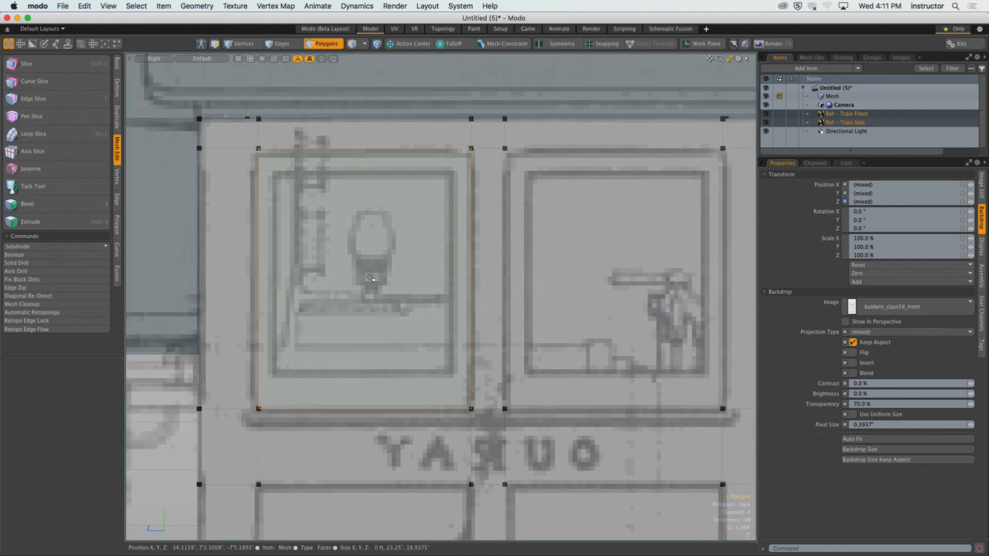
pyautogui.keyDown('shift'); pyautogui.click(566, 215); pyautogui.keyUp('shift')
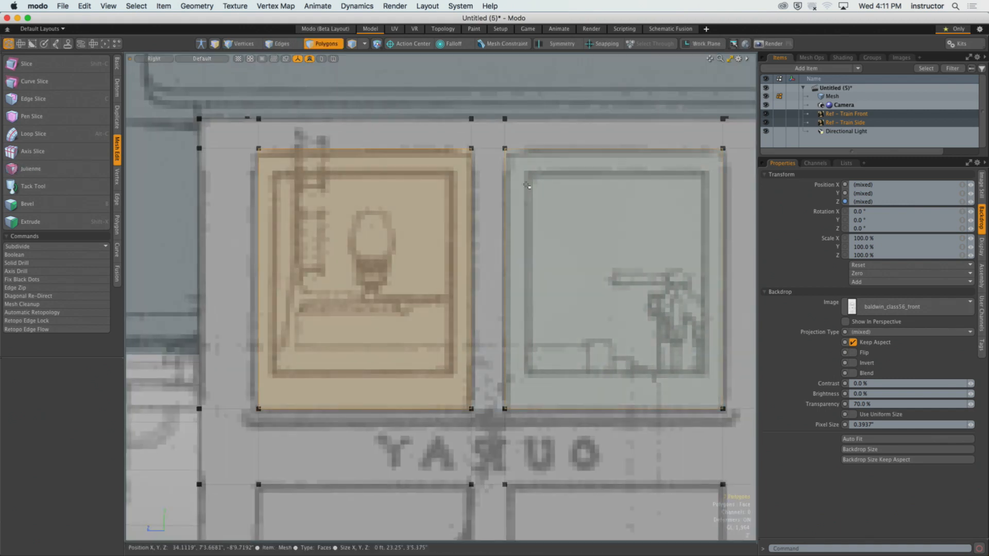
pyautogui.scroll(3, 631, 170)
pyautogui.keyDown('alt'); pyautogui.keyDown('shift'); pyautogui.moveTo(631, 171); pyautogui.dragTo(535, 175); pyautogui.keyUp('shift'); pyautogui.keyUp('alt')
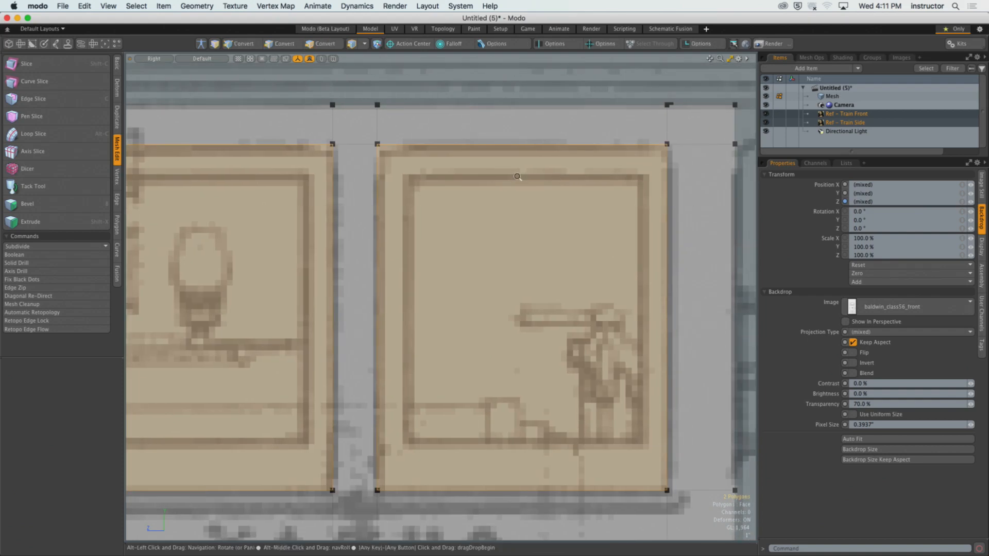
pyautogui.scroll(3, 523, 176)
pyautogui.click(416, 160)
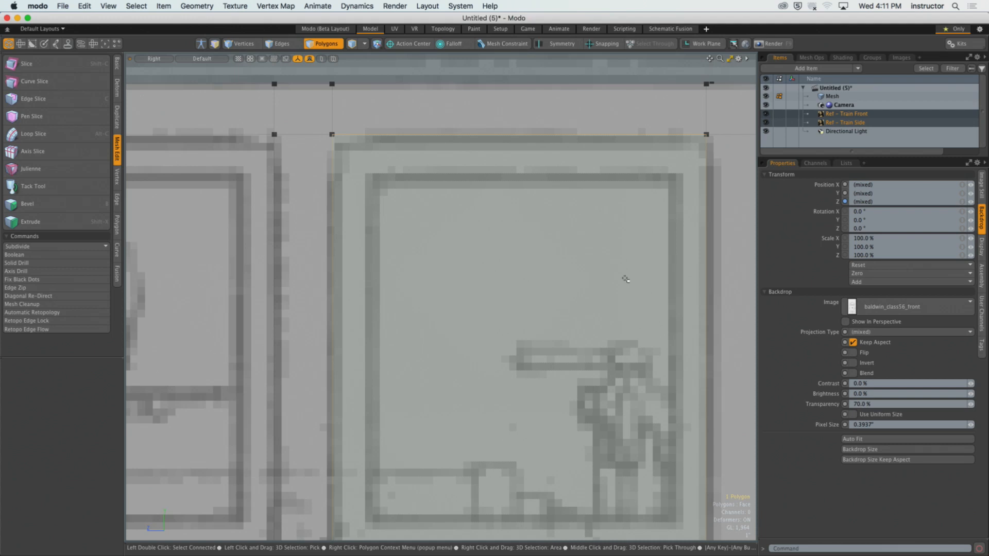
pyautogui.scroll(-3, 564, 236)
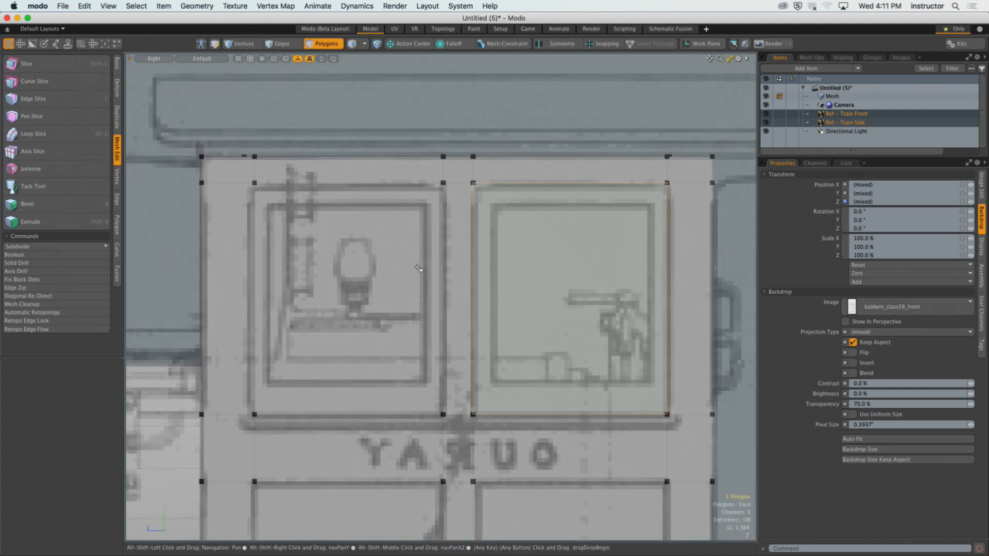
# Select the four exterior window polygons on both sides of the cab and bevel them slightly outward from the walls.
pyautogui.click(374, 274)
pyautogui.keyDown('alt'); pyautogui.moveTo(499, 313); pyautogui.dragTo(403, 328); pyautogui.keyUp('alt')
pyautogui.keyDown('shift'); pyautogui.click(401, 328); pyautogui.keyUp('shift')
pyautogui.keyDown('shift'); pyautogui.click(494, 320); pyautogui.keyUp('shift')
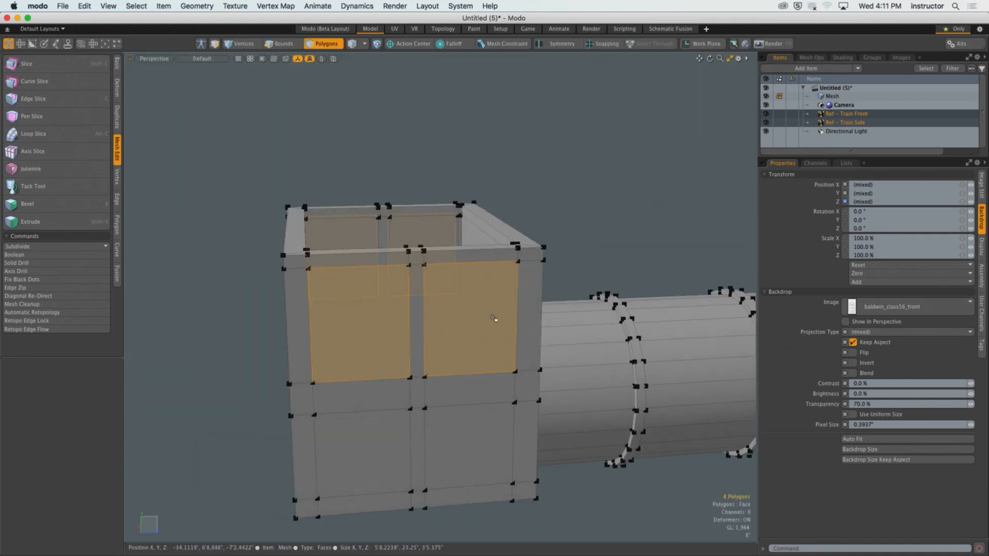
pyautogui.keyDown('alt'); pyautogui.moveTo(494, 320); pyautogui.dragTo(692, 304); pyautogui.keyUp('alt')
pyautogui.press('KP_3')
pyautogui.scroll(5, 459, 237)
pyautogui.scroll(-5, 517, 311)
pyautogui.press('b')
pyautogui.press('q')
pyautogui.scroll(3, 492, 327)
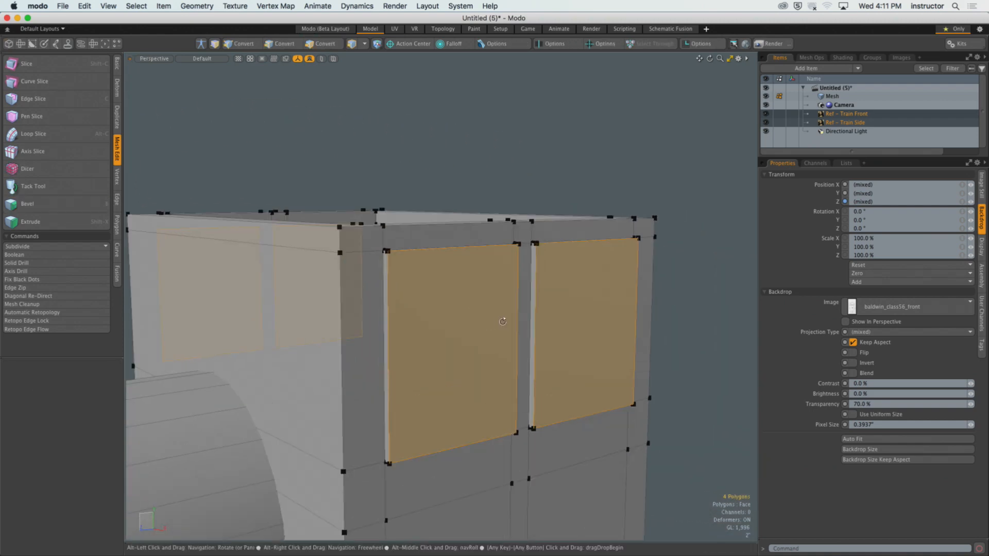
pyautogui.keyDown('alt'); pyautogui.moveTo(504, 322); pyautogui.dragTo(504, 335); pyautogui.keyUp('alt')
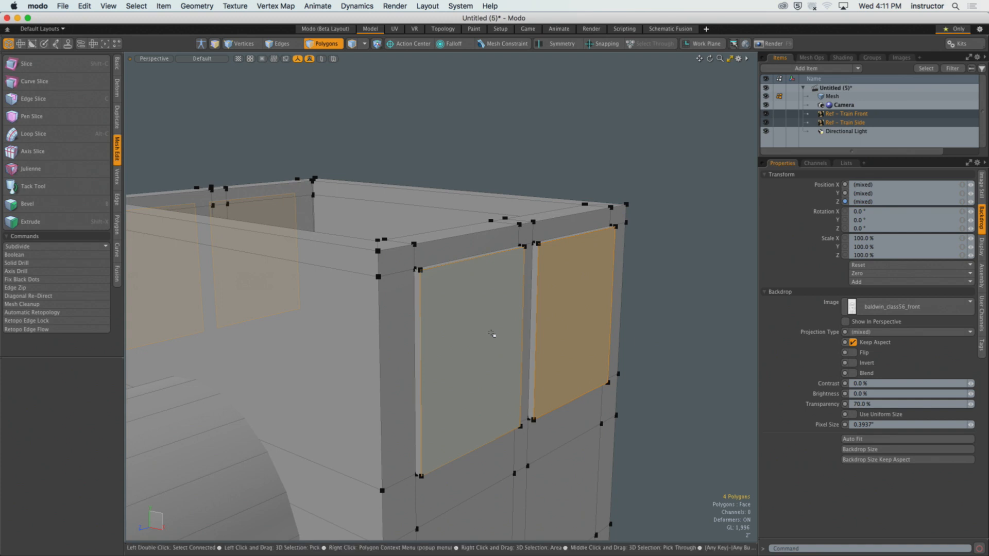
# Bevel the four exterior window panels again with an inset of about 2.17", fitting them to the drawn inner frames.
pyautogui.press('b')
pyautogui.moveTo(369, 302); pyautogui.dragTo(367, 301)
pyautogui.moveTo(519, 349)
pyautogui.keyDown('alt'); pyautogui.mouseDown()
pyautogui.moveTo(390, 314)
pyautogui.moveTo(514, 333)
pyautogui.mouseUp(); pyautogui.keyUp('alt')
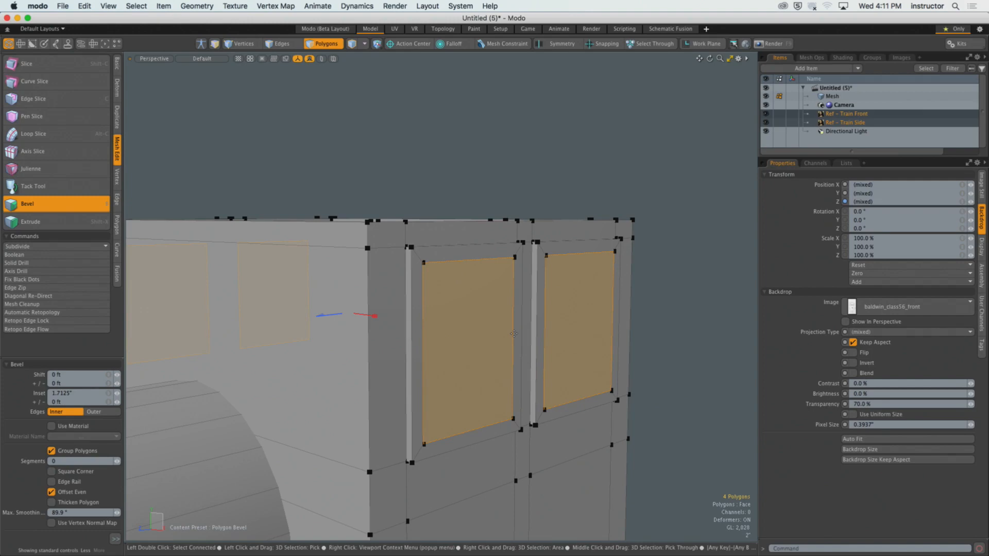
pyautogui.hotkey('ctrl', 'space')
pyautogui.click(449, 314)
pyautogui.keyDown('alt'); pyautogui.keyDown('shift'); pyautogui.moveTo(449, 312); pyautogui.dragTo(460, 318); pyautogui.keyUp('shift'); pyautogui.keyUp('alt')
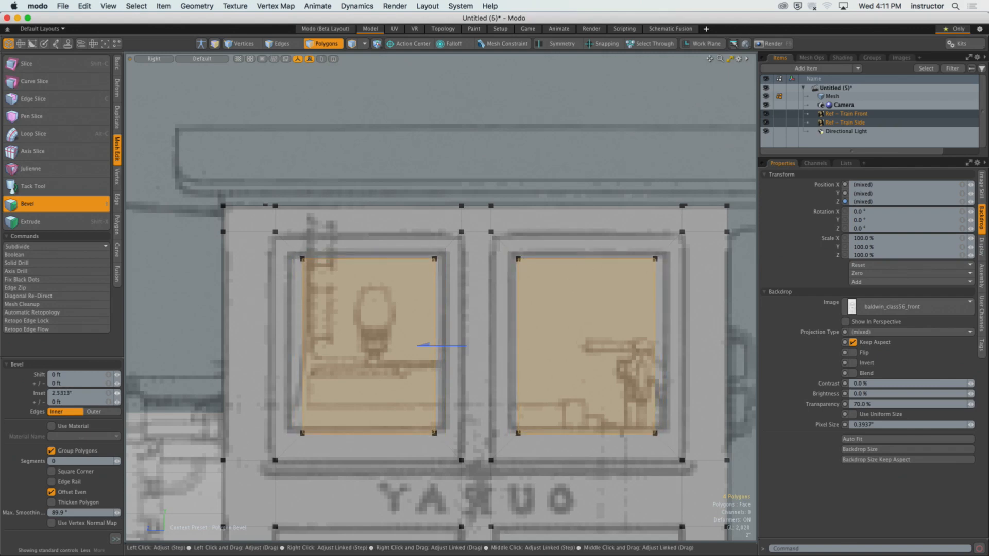
pyautogui.moveTo(109, 394); pyautogui.dragTo(103, 394)
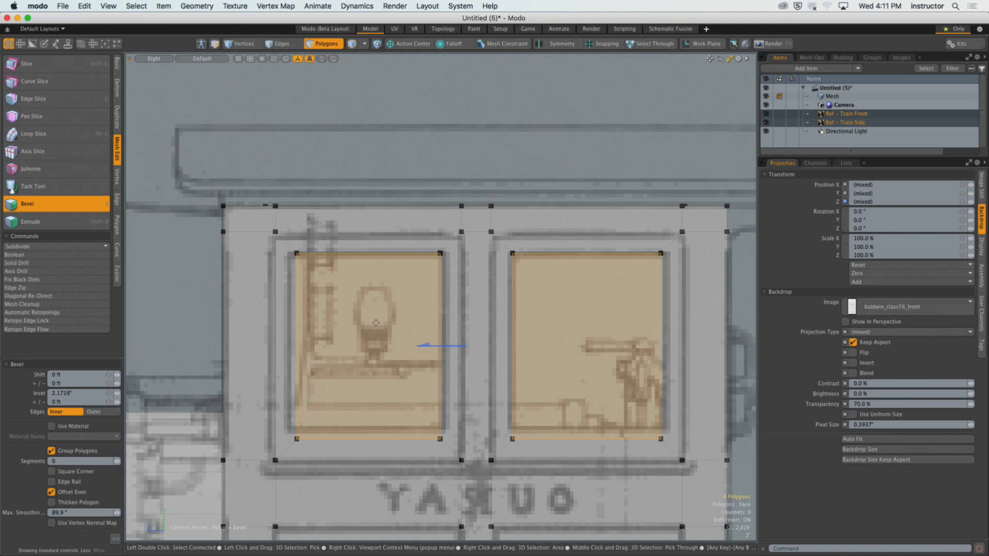
# Scale the inset window polygons to about 104.5% along Z to match the inner frames of the side drawing.
pyautogui.keyDown('ctrl'); pyautogui.click(391, 348); pyautogui.keyUp('ctrl')
pyautogui.keyDown('shift'); pyautogui.click(385, 342); pyautogui.keyUp('shift')
pyautogui.press('r')
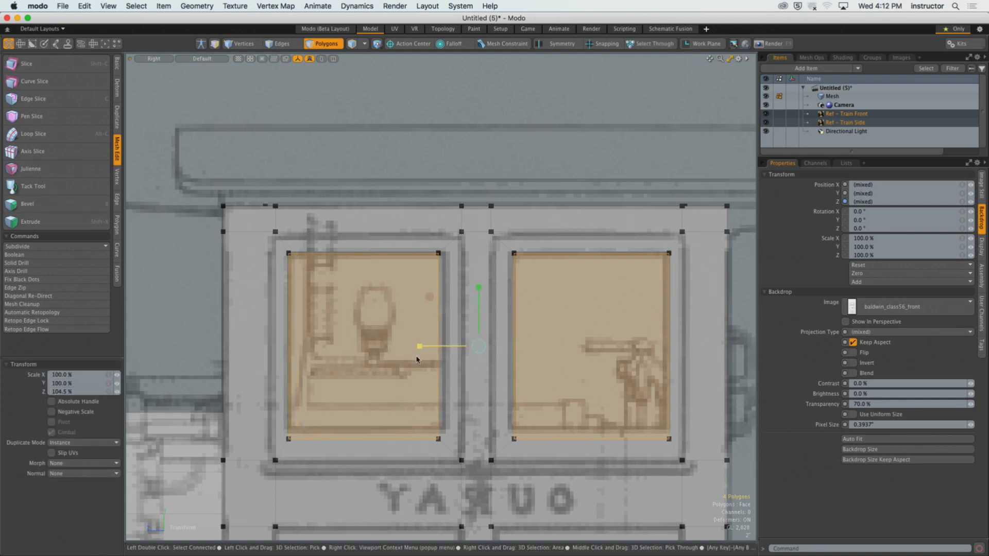
pyautogui.press('space')
# Select the lower edges of all four inset exterior windows and move them up 0.6875" onto the drawn frame line.
pyautogui.press('2')
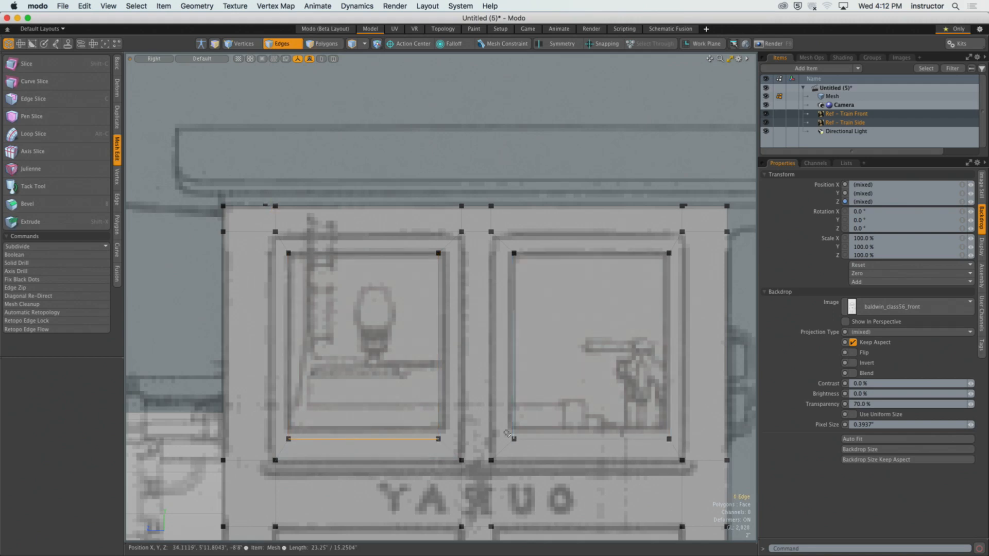
pyautogui.hotkey('ctrl', 'space')
pyautogui.click(532, 424)
pyautogui.keyDown('alt'); pyautogui.moveTo(578, 366); pyautogui.dragTo(407, 420); pyautogui.keyUp('alt')
pyautogui.scroll(-5, 407, 377)
pyautogui.scroll(5, 407, 420)
pyautogui.keyDown('shift'); pyautogui.click(390, 408); pyautogui.keyUp('shift')
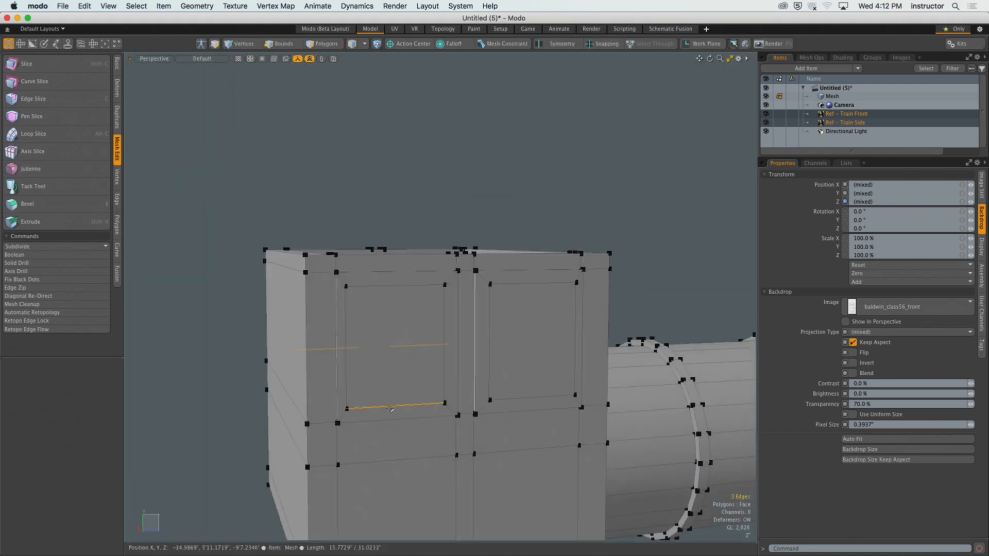
pyautogui.hotkey('ctrl', 'space')
pyautogui.click(490, 369)
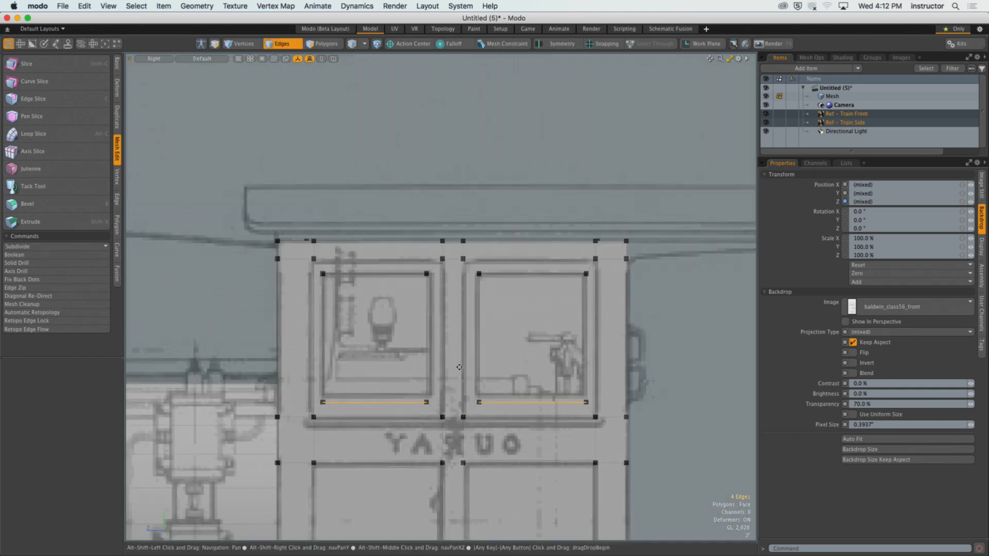
pyautogui.press('w')
pyautogui.scroll(4, 337, 401)
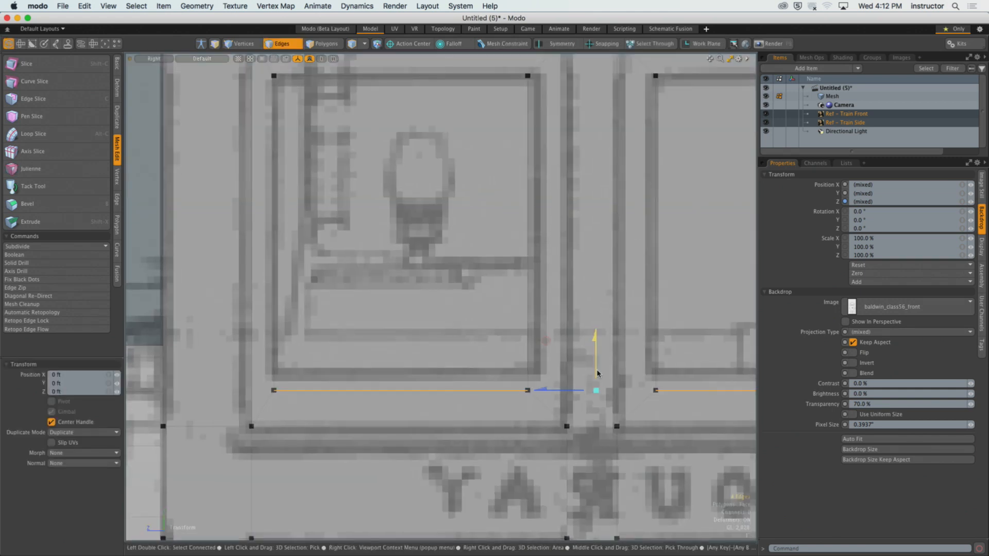
pyautogui.moveTo(597, 375); pyautogui.dragTo(597, 353)
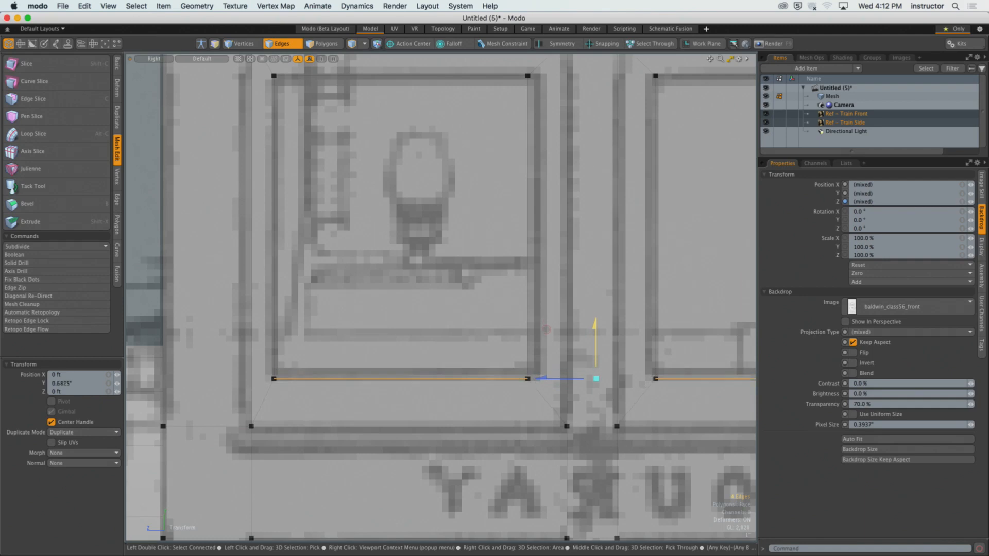
pyautogui.scroll(-5, 546, 355)
# Reselect the four inset exterior window polygons and bevel them into the wall with a shift of -0.75".
pyautogui.press('3')
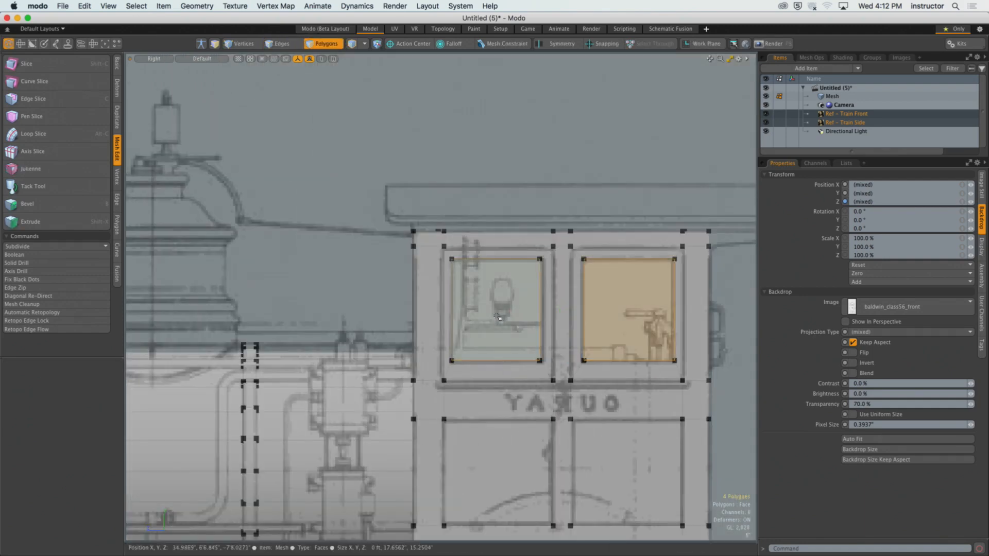
pyautogui.click(519, 334)
pyautogui.press('KP_Decimal')
pyautogui.keyDown('alt'); pyautogui.moveTo(637, 327); pyautogui.dragTo(379, 342); pyautogui.keyUp('alt')
pyautogui.keyDown('shift'); pyautogui.click(469, 359); pyautogui.keyUp('shift')
pyautogui.keyDown('shift'); pyautogui.click(550, 360); pyautogui.keyUp('shift')
pyautogui.keyDown('alt'); pyautogui.moveTo(552, 360); pyautogui.dragTo(537, 382); pyautogui.keyUp('alt')
pyautogui.scroll(4, 541, 351)
pyautogui.press('b')
pyautogui.moveTo(357, 320); pyautogui.dragTo(538, 247)
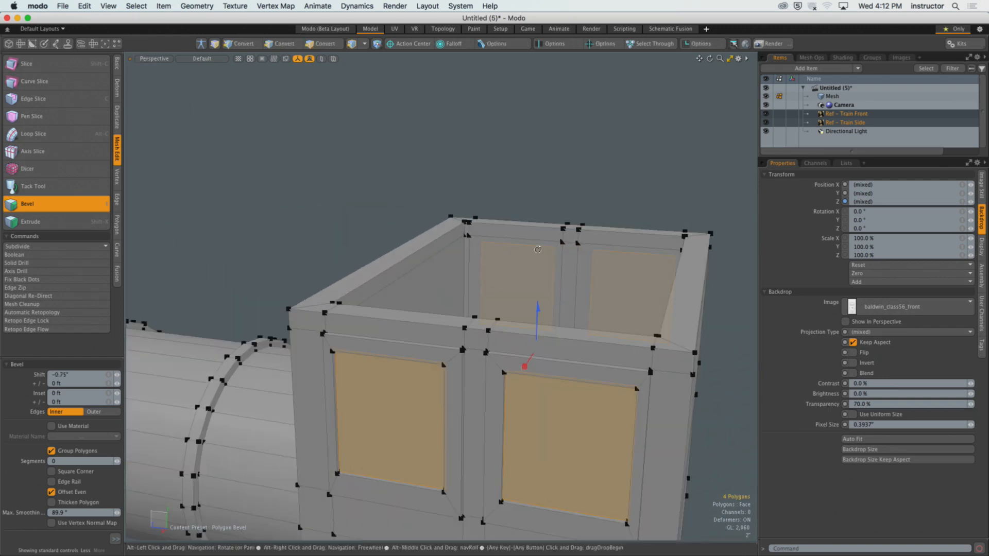
pyautogui.press('space')
# Move one recessed exterior window pane inward along X until it passes through the cab's interior wall.
pyautogui.click(560, 192)
pyautogui.keyDown('alt'); pyautogui.moveTo(560, 192); pyautogui.dragTo(447, 313); pyautogui.keyUp('alt')
pyautogui.keyDown('alt'); pyautogui.moveTo(447, 313); pyautogui.dragTo(435, 368); pyautogui.keyUp('alt')
pyautogui.click(407, 369)
pyautogui.keyDown('alt'); pyautogui.moveTo(435, 369); pyautogui.dragTo(447, 391); pyautogui.keyUp('alt')
pyautogui.press('w')
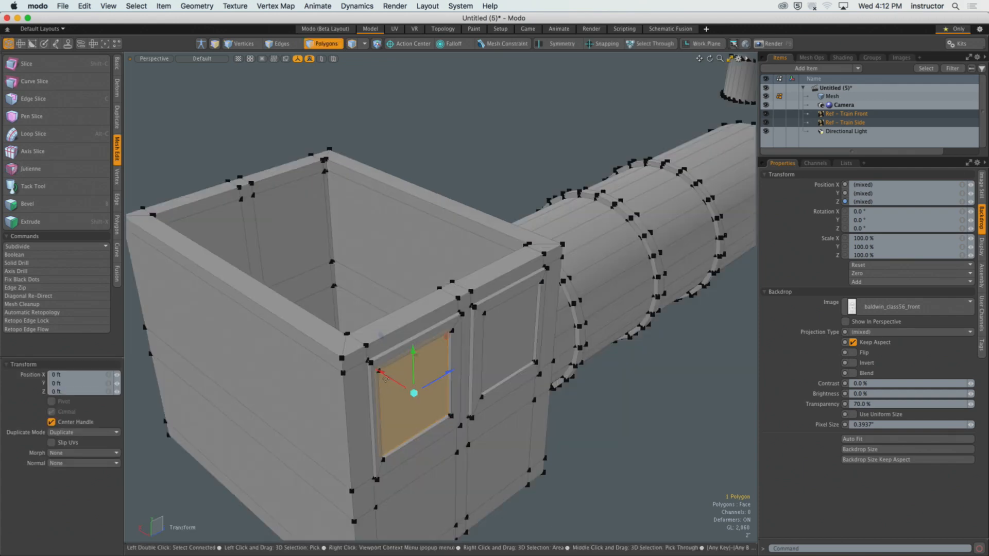
pyautogui.moveTo(382, 373); pyautogui.dragTo(497, 304)
pyautogui.press('Escape')
pyautogui.keyDown('alt'); pyautogui.moveTo(498, 304); pyautogui.dragTo(535, 337); pyautogui.keyUp('alt')
pyautogui.keyDown('ctrl'); pyautogui.keyDown('alt'); pyautogui.moveTo(536, 337); pyautogui.dragTo(515, 335); pyautogui.keyUp('alt'); pyautogui.keyUp('ctrl')
pyautogui.keyDown('ctrl'); pyautogui.keyDown('alt'); pyautogui.moveTo(453, 344); pyautogui.dragTo(479, 341); pyautogui.keyUp('alt'); pyautogui.keyUp('ctrl')
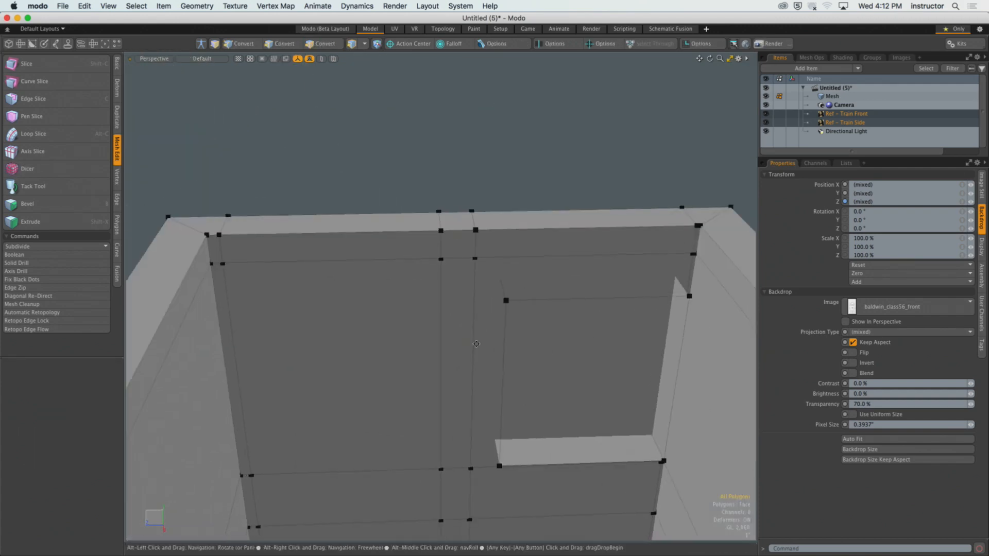
# Select the four interior window polygons on both side walls of the cab.
pyautogui.keyDown('alt'); pyautogui.moveTo(381, 338); pyautogui.dragTo(501, 329); pyautogui.keyUp('alt')
pyautogui.click(407, 303)
pyautogui.keyDown('alt'); pyautogui.moveTo(500, 330); pyautogui.dragTo(609, 278); pyautogui.keyUp('alt')
pyautogui.keyDown('alt'); pyautogui.moveTo(421, 280); pyautogui.dragTo(349, 307); pyautogui.keyUp('alt')
pyautogui.click(369, 156)
pyautogui.keyDown('alt'); pyautogui.moveTo(369, 156); pyautogui.dragTo(372, 304); pyautogui.keyUp('alt')
pyautogui.click(394, 289)
pyautogui.keyDown('alt'); pyautogui.keyDown('shift'); pyautogui.moveTo(372, 304); pyautogui.dragTo(424, 286); pyautogui.keyUp('shift'); pyautogui.keyUp('alt')
pyautogui.keyDown('shift'); pyautogui.click(316, 309); pyautogui.keyUp('shift')
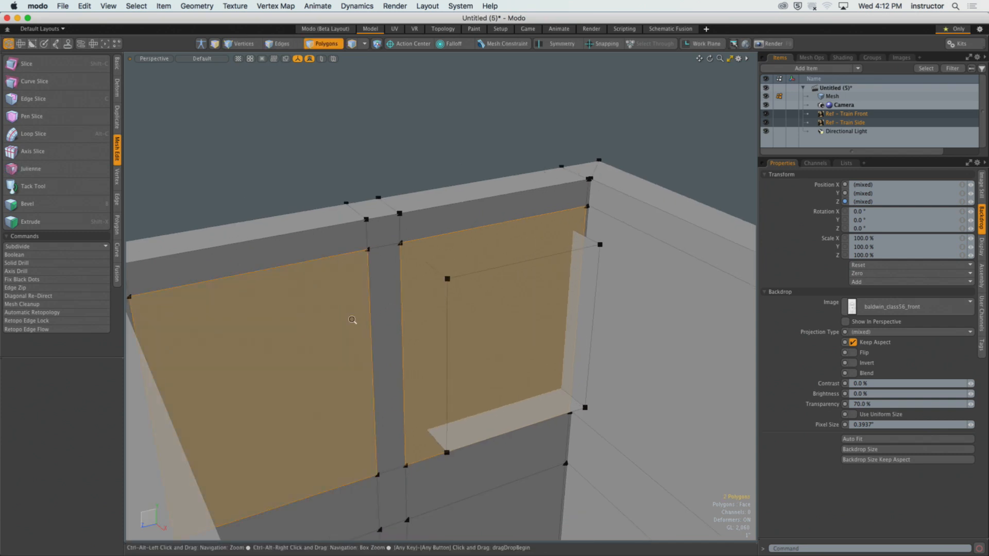
pyautogui.keyDown('ctrl'); pyautogui.keyDown('alt'); pyautogui.moveTo(352, 320); pyautogui.dragTo(618, 272); pyautogui.keyUp('alt'); pyautogui.keyUp('ctrl')
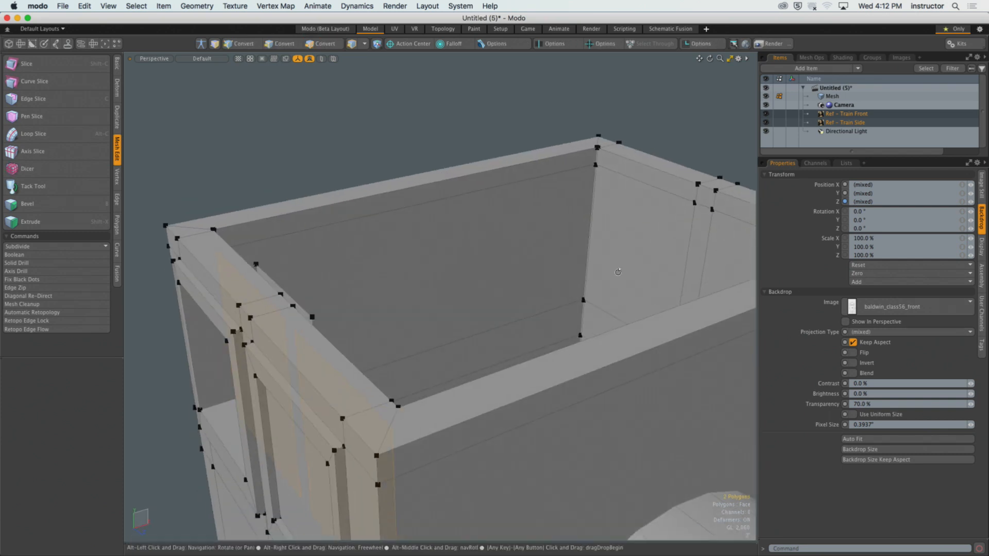
pyautogui.keyDown('shift'); pyautogui.click(632, 266); pyautogui.keyUp('shift')
pyautogui.keyDown('shift'); pyautogui.click(725, 259); pyautogui.keyUp('shift')
# Bevel the interior window polygons with an inset of 2.1792", using the pushed-through pane as a guide.
pyautogui.keyDown('alt'); pyautogui.moveTo(725, 258); pyautogui.dragTo(391, 315); pyautogui.keyUp('alt')
pyautogui.keyDown('alt'); pyautogui.keyDown('shift'); pyautogui.moveTo(390, 316); pyautogui.dragTo(463, 338); pyautogui.keyUp('shift'); pyautogui.keyUp('alt')
pyautogui.keyDown('alt'); pyautogui.moveTo(464, 338); pyautogui.dragTo(356, 333); pyautogui.keyUp('alt')
pyautogui.press('b')
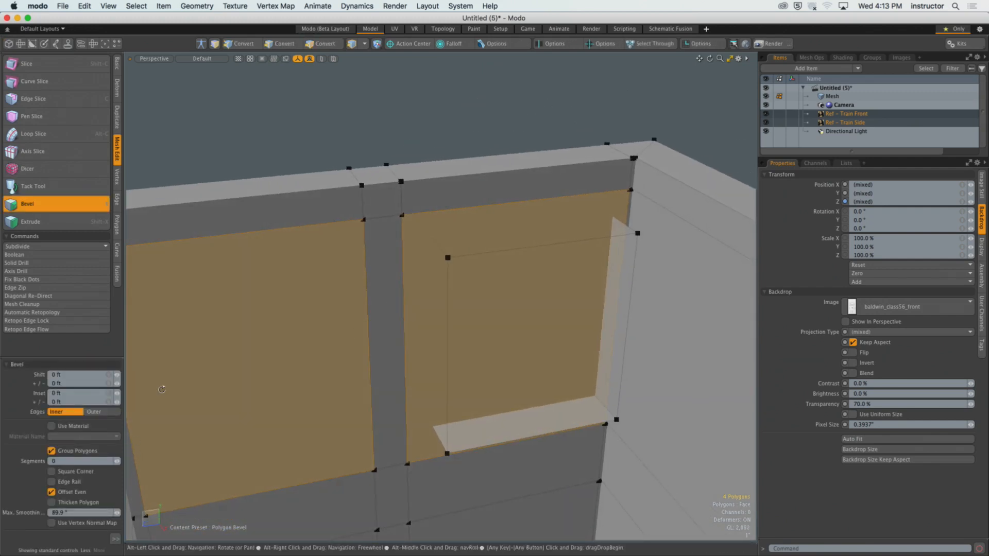
pyautogui.keyDown('alt'); pyautogui.moveTo(161, 390); pyautogui.dragTo(125, 394); pyautogui.keyUp('alt')
pyautogui.press('super+z')
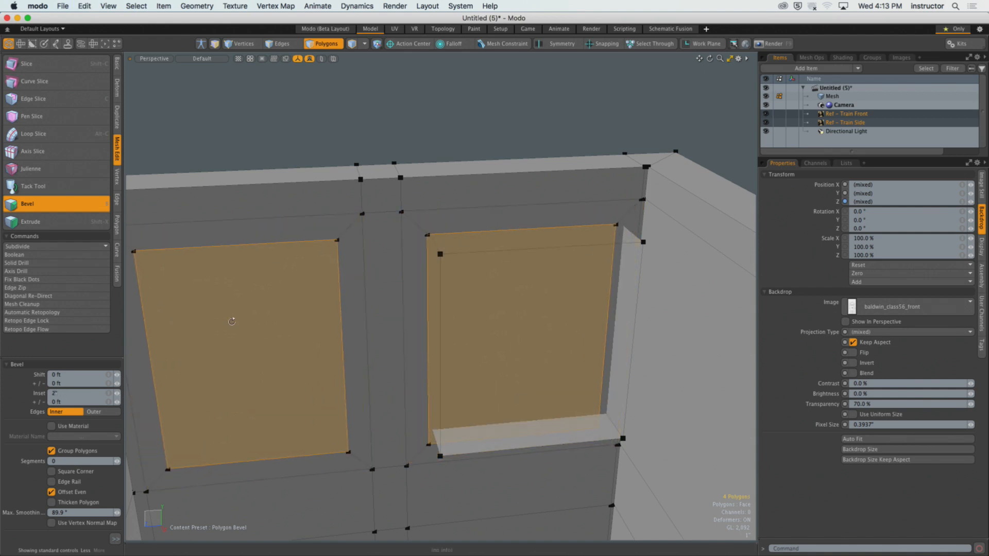
pyautogui.keyDown('ctrl'); pyautogui.keyDown('alt'); pyautogui.moveTo(229, 325); pyautogui.dragTo(392, 269); pyautogui.keyUp('alt'); pyautogui.keyUp('ctrl')
pyautogui.moveTo(514, 264)
pyautogui.keyDown('ctrl'); pyautogui.keyDown('alt'); pyautogui.mouseDown()
pyautogui.moveTo(530, 260)
pyautogui.moveTo(521, 264)
pyautogui.mouseUp(); pyautogui.keyUp('alt'); pyautogui.keyUp('ctrl')
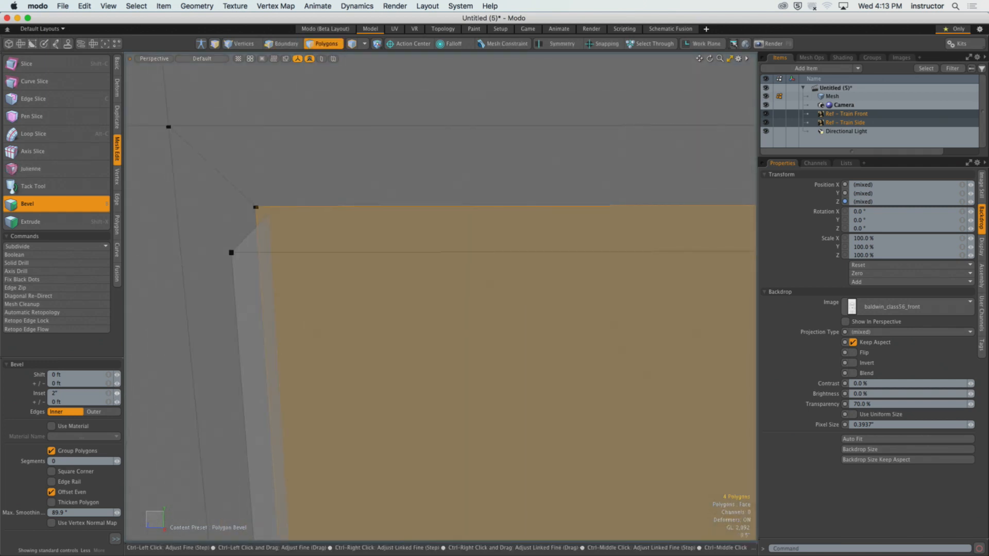
pyautogui.keyDown('ctrl'); pyautogui.moveTo(117, 393); pyautogui.dragTo(121, 393); pyautogui.keyUp('ctrl')
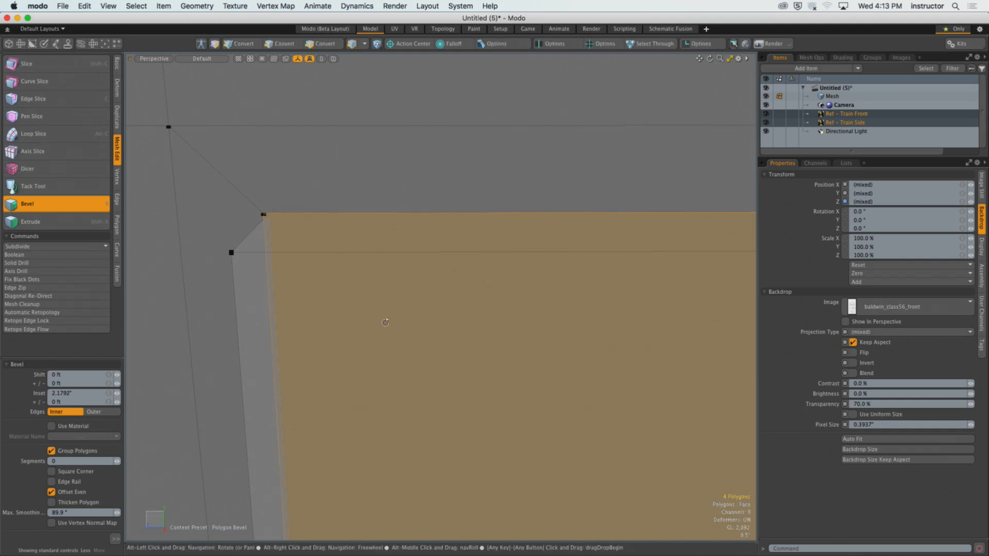
pyautogui.keyDown('alt'); pyautogui.moveTo(385, 323); pyautogui.dragTo(432, 327); pyautogui.keyUp('alt')
pyautogui.press('space')
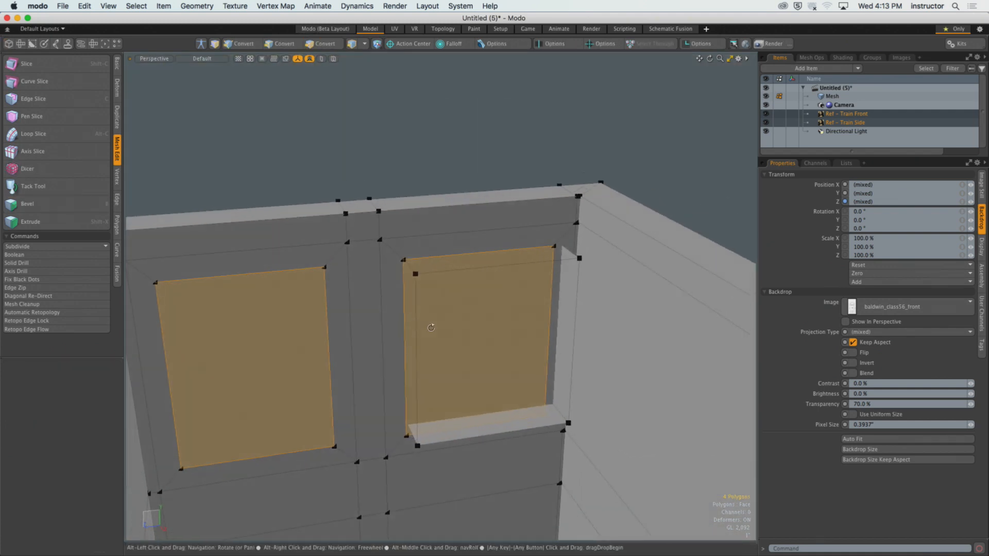
# Undo the interior window bevel and the earlier inward move of the single exterior pane.
pyautogui.keyDown('ctrl'); pyautogui.click(431, 327); pyautogui.keyUp('ctrl')
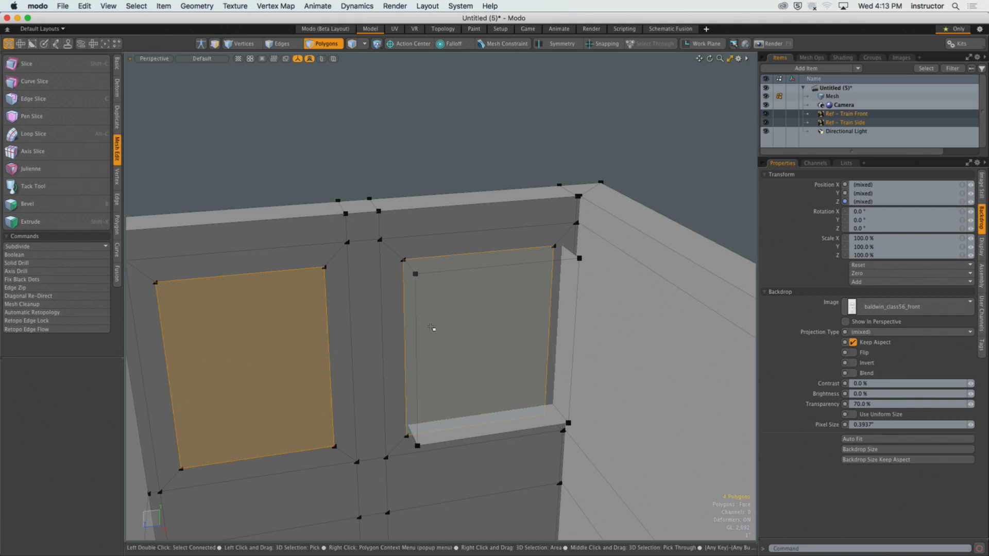
pyautogui.keyDown('alt'); pyautogui.moveTo(443, 169); pyautogui.dragTo(465, 160); pyautogui.keyUp('alt')
pyautogui.keyDown('ctrl'); pyautogui.keyDown('alt'); pyautogui.moveTo(430, 190); pyautogui.dragTo(426, 220); pyautogui.keyUp('alt'); pyautogui.keyUp('ctrl')
pyautogui.press('super+z')
pyautogui.press('super+z')
pyautogui.press('super+z')
pyautogui.press('super+z')
pyautogui.press('super+z')
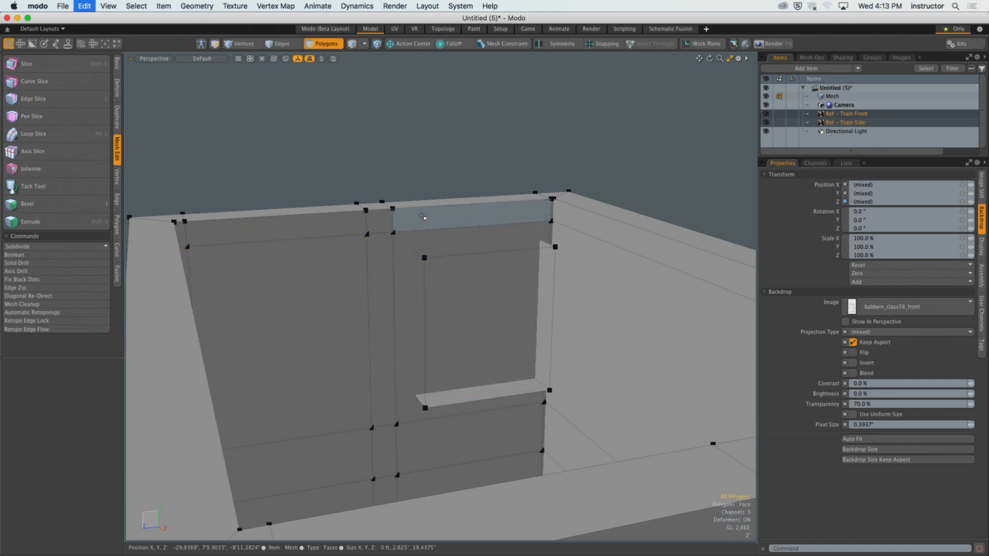
pyautogui.keyDown('alt'); pyautogui.moveTo(483, 296); pyautogui.dragTo(614, 268); pyautogui.keyUp('alt')
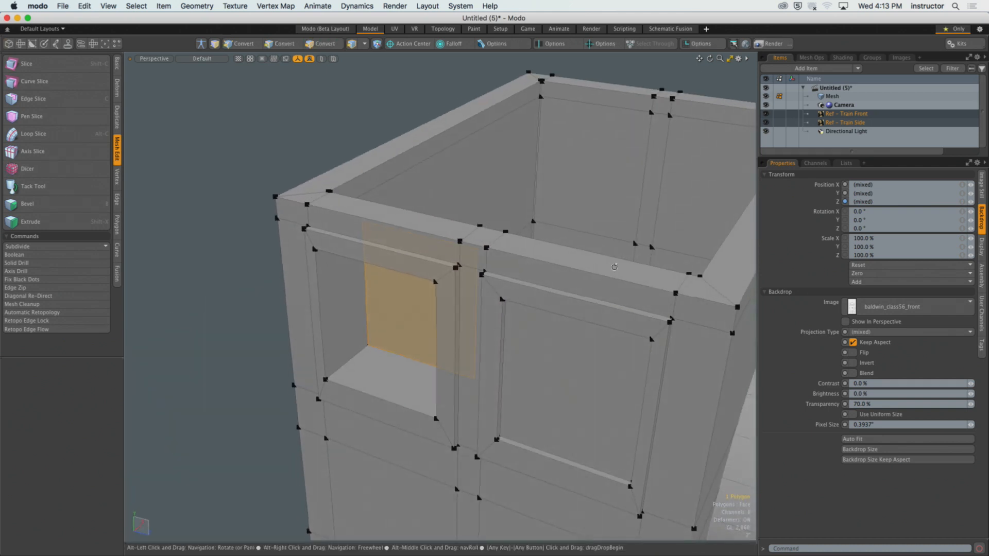
pyautogui.press('super+z')
pyautogui.keyDown('alt'); pyautogui.moveTo(564, 326); pyautogui.dragTo(603, 293); pyautogui.keyUp('alt')
pyautogui.keyDown('alt'); pyautogui.moveTo(515, 304); pyautogui.dragTo(366, 339); pyautogui.keyUp('alt')
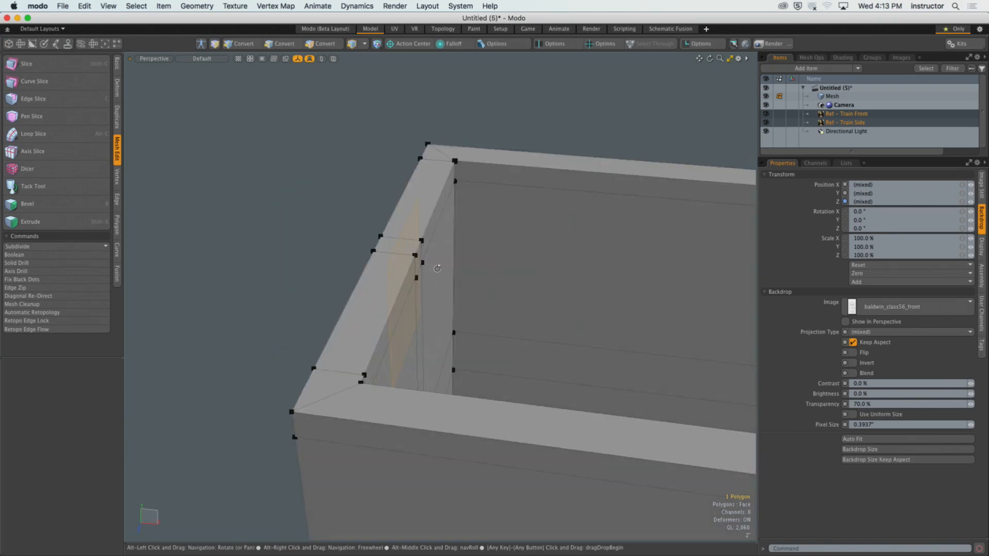
pyautogui.keyDown('alt'); pyautogui.moveTo(438, 269); pyautogui.dragTo(412, 291); pyautogui.keyUp('alt')
pyautogui.click(324, 211)
# Select both recessed exterior window panes on one cab side and move them 11" along X through the interior wall.
pyautogui.keyDown('alt'); pyautogui.keyDown('shift'); pyautogui.moveTo(412, 291); pyautogui.dragTo(412, 247); pyautogui.keyUp('shift'); pyautogui.keyUp('alt')
pyautogui.click(499, 304)
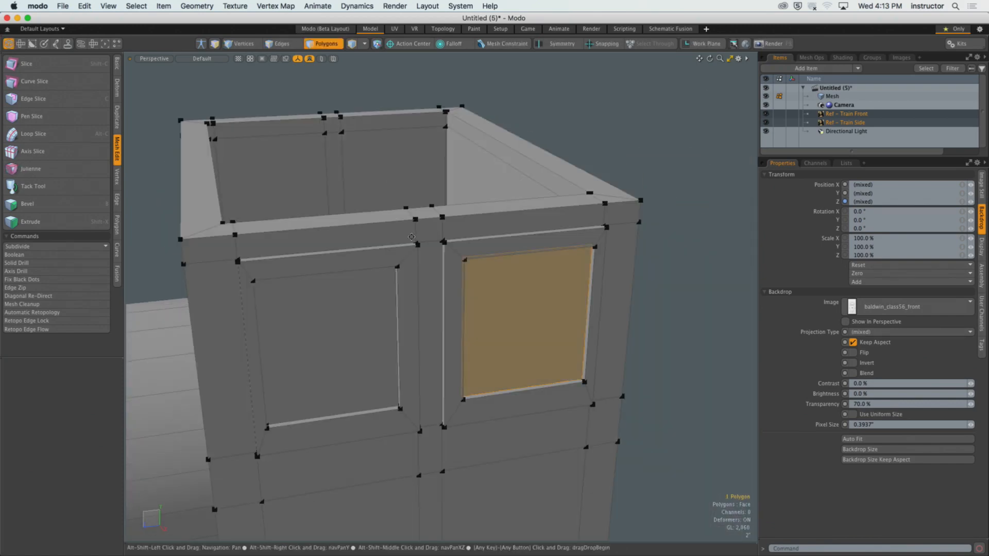
pyautogui.keyDown('alt'); pyautogui.moveTo(498, 305); pyautogui.dragTo(508, 338); pyautogui.keyUp('alt')
pyautogui.click(410, 240)
pyautogui.keyDown('alt'); pyautogui.moveTo(410, 241); pyautogui.dragTo(471, 306); pyautogui.keyUp('alt')
pyautogui.keyDown('shift'); pyautogui.click(570, 356); pyautogui.keyUp('shift')
pyautogui.keyDown('ctrl'); pyautogui.keyDown('alt'); pyautogui.moveTo(570, 355); pyautogui.dragTo(581, 306); pyautogui.keyUp('alt'); pyautogui.keyUp('ctrl')
pyautogui.press('w')
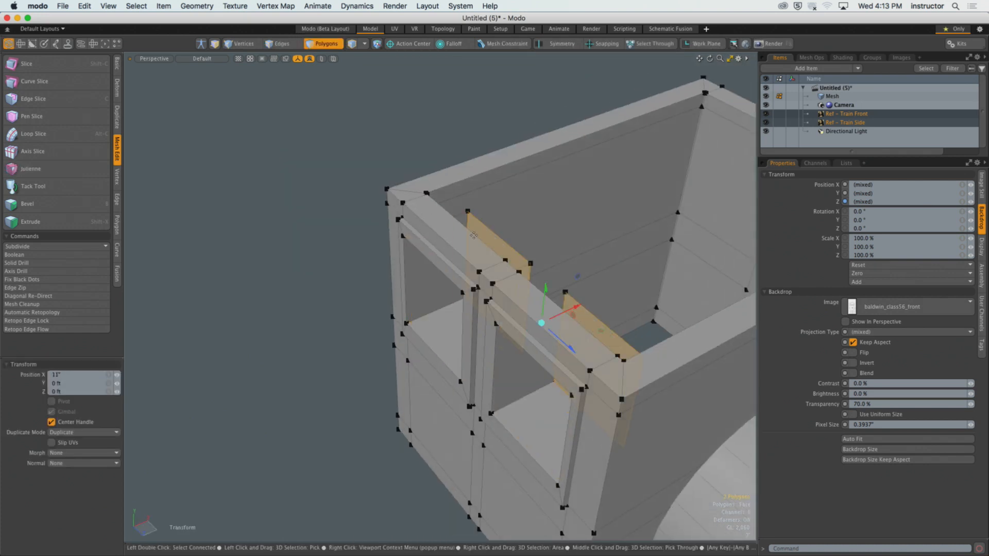
pyautogui.press('q')
pyautogui.click(530, 137)
# Select both recessed panes on the opposite cab side and move them inward along X through that interior wall.
pyautogui.keyDown('alt'); pyautogui.moveTo(530, 150); pyautogui.dragTo(418, 372); pyautogui.keyUp('alt')
pyautogui.press('3')
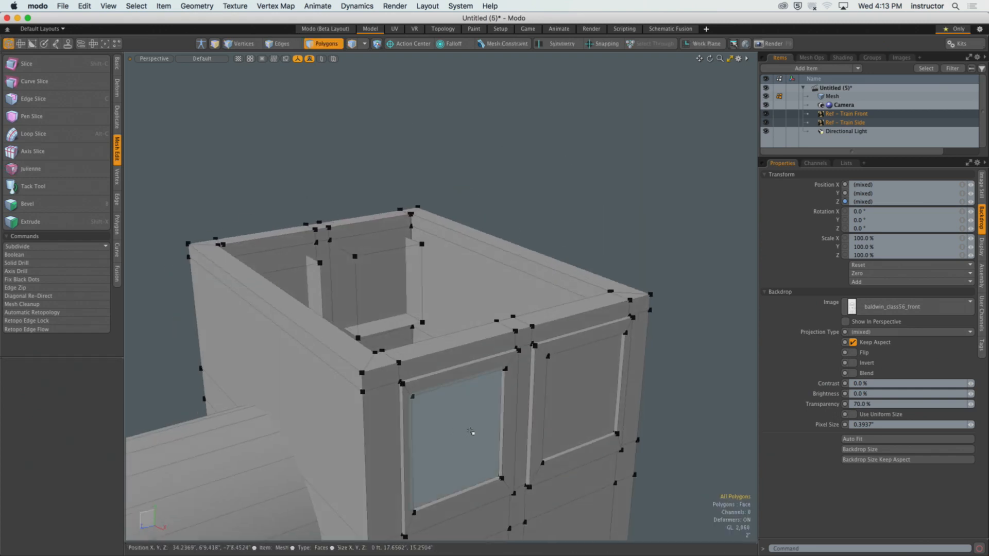
pyautogui.click(470, 431)
pyautogui.keyDown('shift'); pyautogui.click(578, 402); pyautogui.keyUp('shift')
pyautogui.keyDown('alt'); pyautogui.moveTo(578, 402); pyautogui.dragTo(433, 397); pyautogui.keyUp('alt')
pyautogui.press('w')
pyautogui.press('q')
pyautogui.click(437, 182)
# Examine inside the cab where the pushed-through panes intersect the interior window polygons.
pyautogui.scroll(5, 365, 309)
pyautogui.keyDown('alt'); pyautogui.keyDown('shift'); pyautogui.moveTo(345, 219); pyautogui.dragTo(389, 297); pyautogui.keyUp('shift'); pyautogui.keyUp('alt')
pyautogui.scroll(-2, 403, 286)
pyautogui.scroll(-5, 408, 332)
pyautogui.scroll(5, 407, 332)
pyautogui.keyDown('alt'); pyautogui.moveTo(408, 332); pyautogui.dragTo(401, 353); pyautogui.keyUp('alt')
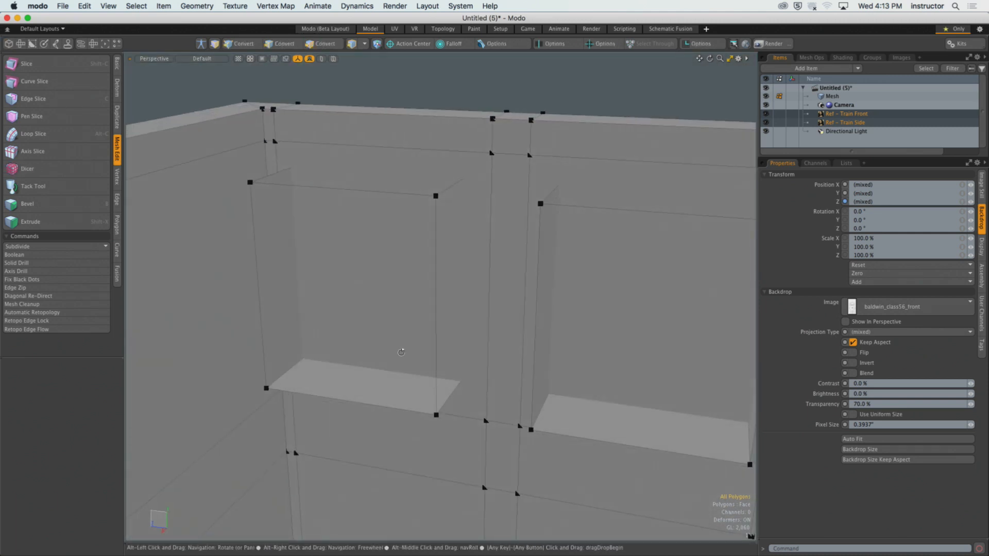
pyautogui.keyDown('alt'); pyautogui.moveTo(487, 402); pyautogui.dragTo(444, 396); pyautogui.keyUp('alt')
pyautogui.keyDown('alt'); pyautogui.moveTo(444, 396); pyautogui.dragTo(461, 355); pyautogui.keyUp('alt')
pyautogui.moveTo(402, 309)
pyautogui.keyDown('alt'); pyautogui.keyDown('shift'); pyautogui.mouseDown()
pyautogui.moveTo(469, 312)
pyautogui.moveTo(412, 304)
pyautogui.mouseUp(); pyautogui.keyUp('shift'); pyautogui.keyUp('alt')
pyautogui.keyDown('alt'); pyautogui.moveTo(371, 278); pyautogui.dragTo(397, 258); pyautogui.keyUp('alt')
pyautogui.keyDown('shift'); pyautogui.click(665, 237); pyautogui.keyUp('shift')
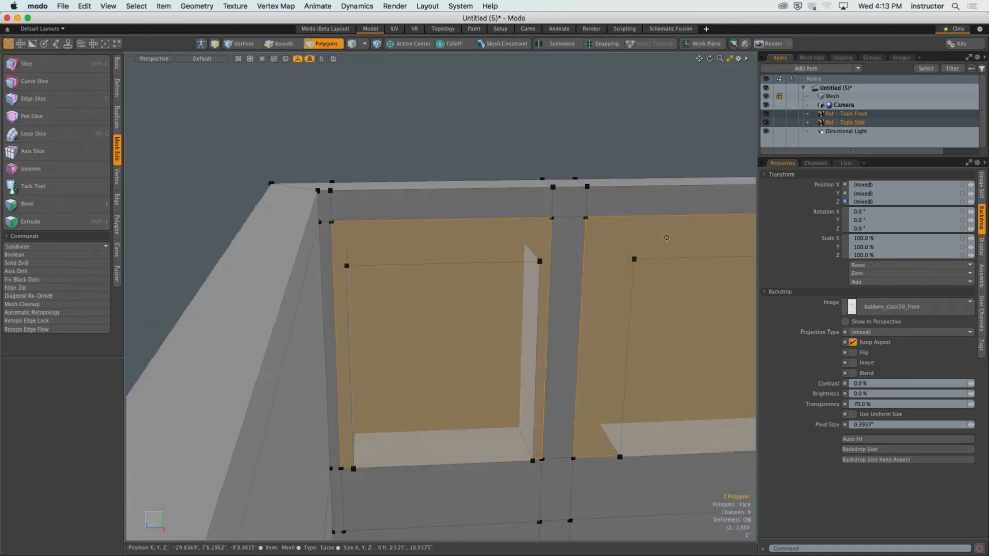
pyautogui.keyDown('alt'); pyautogui.keyDown('shift'); pyautogui.moveTo(666, 237); pyautogui.dragTo(590, 233); pyautogui.keyUp('shift'); pyautogui.keyUp('alt')
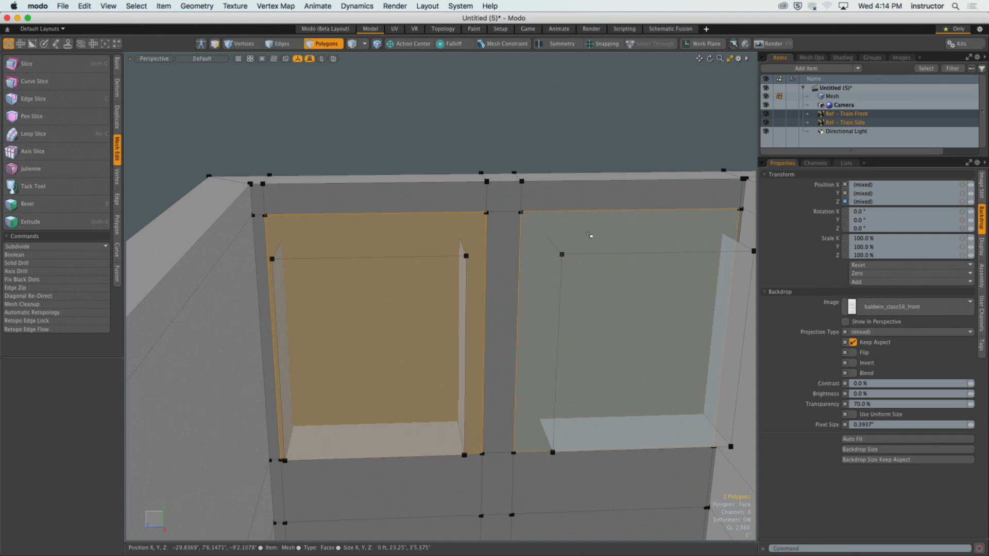
pyautogui.click(566, 144)
pyautogui.keyDown('alt'); pyautogui.moveTo(546, 209); pyautogui.dragTo(448, 224); pyautogui.keyUp('alt')
pyautogui.keyDown('ctrl'); pyautogui.keyDown('alt'); pyautogui.moveTo(448, 224); pyautogui.dragTo(480, 232); pyautogui.keyUp('alt'); pyautogui.keyUp('ctrl')
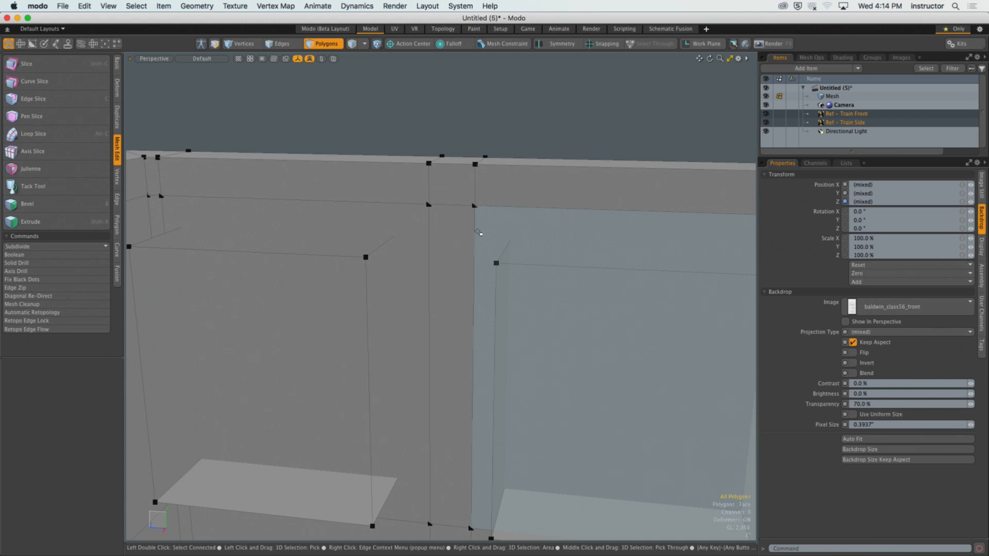
pyautogui.moveTo(521, 216)
pyautogui.keyDown('alt'); pyautogui.mouseDown()
pyautogui.moveTo(549, 225)
pyautogui.moveTo(513, 218)
pyautogui.mouseUp(); pyautogui.keyUp('alt')
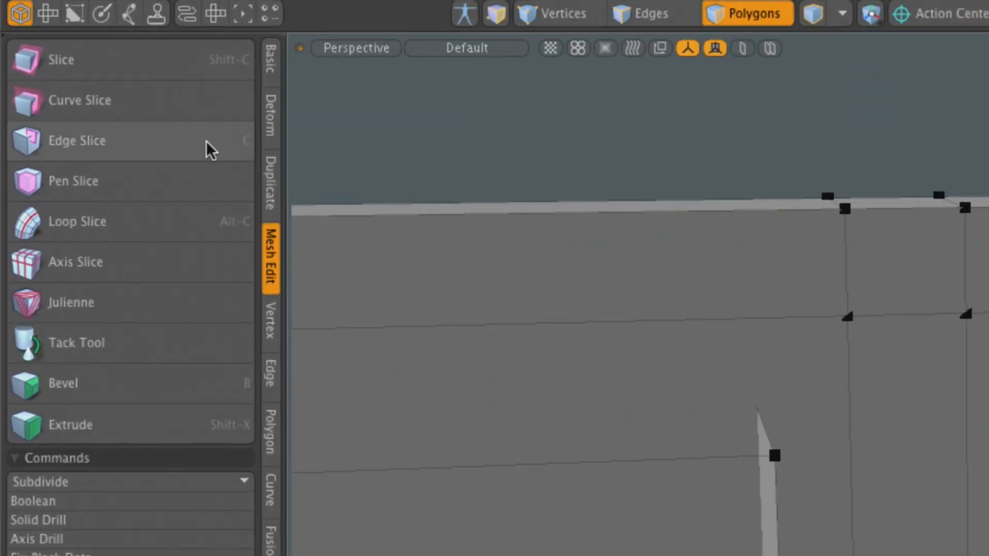
# Use Edge Slice to cut the window opening's top edge across the interior window polygon, following the pushed-through pane's box.
pyautogui.click(220, 153)
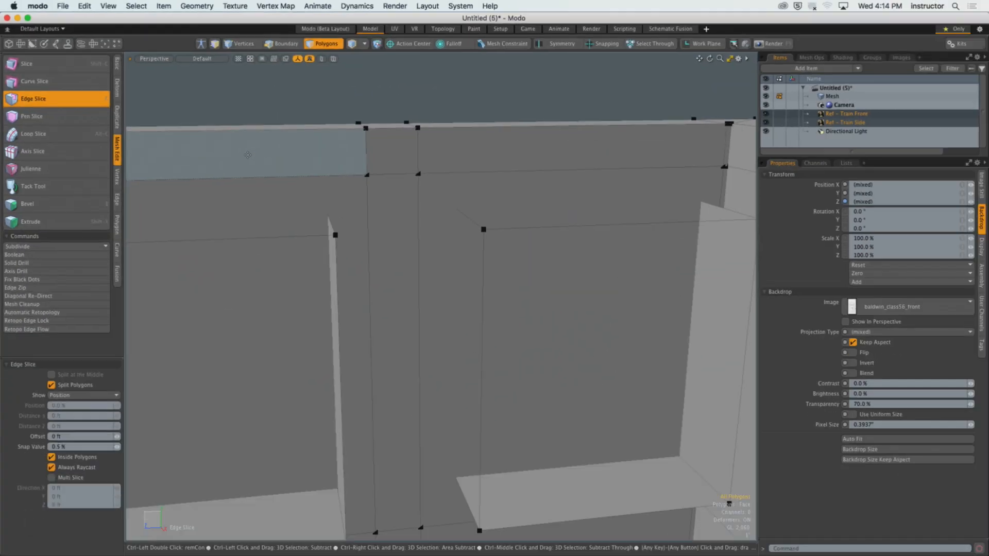
pyautogui.moveTo(439, 219)
pyautogui.keyDown('alt'); pyautogui.keyDown('shift'); pyautogui.mouseDown()
pyautogui.moveTo(406, 196)
pyautogui.moveTo(428, 205)
pyautogui.mouseUp(); pyautogui.keyUp('shift'); pyautogui.keyUp('alt')
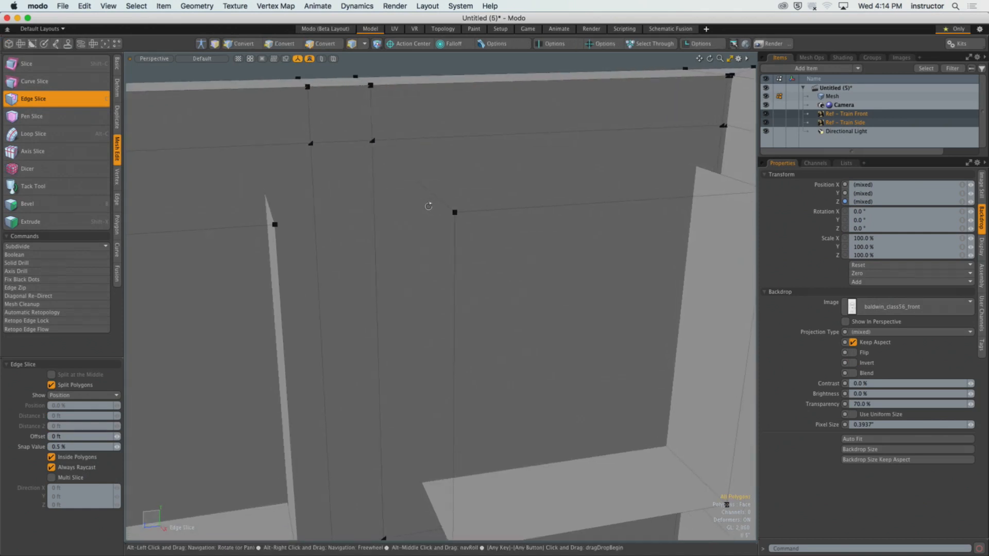
pyautogui.keyDown('alt'); pyautogui.keyDown('shift'); pyautogui.moveTo(423, 159); pyautogui.dragTo(401, 159); pyautogui.keyUp('shift'); pyautogui.keyUp('alt')
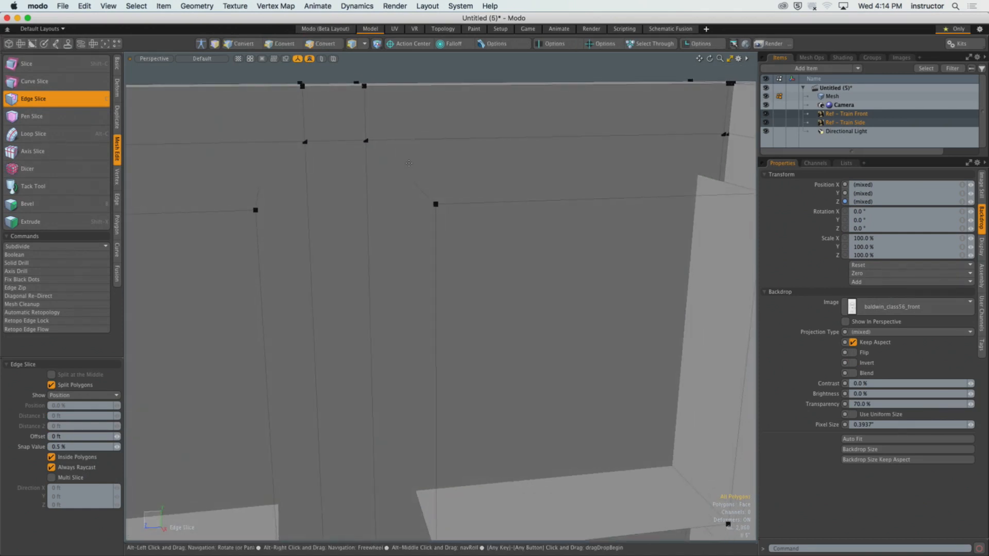
pyautogui.click(405, 172)
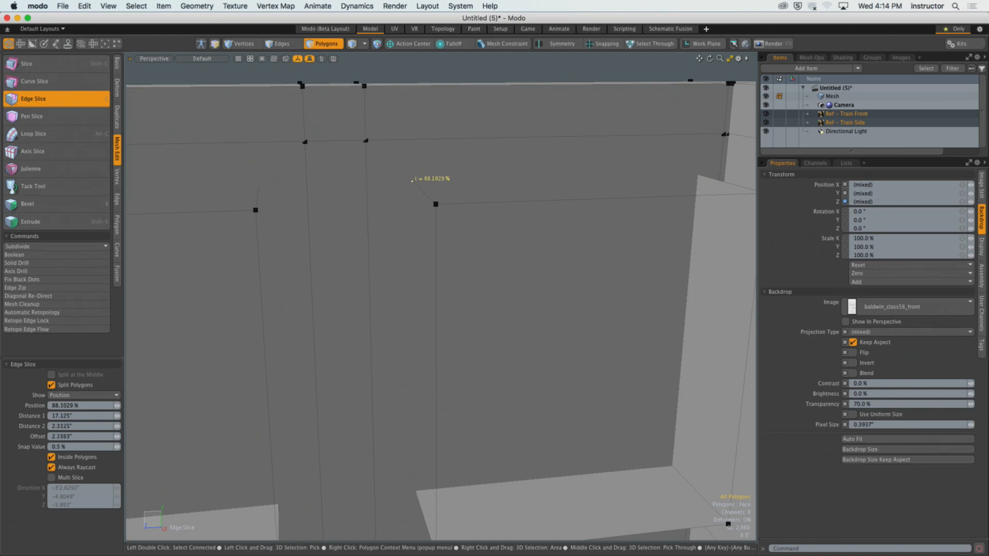
pyautogui.keyDown('alt'); pyautogui.keyDown('shift'); pyautogui.moveTo(412, 180); pyautogui.dragTo(315, 188); pyautogui.keyUp('shift'); pyautogui.keyUp('alt')
pyautogui.click(605, 174)
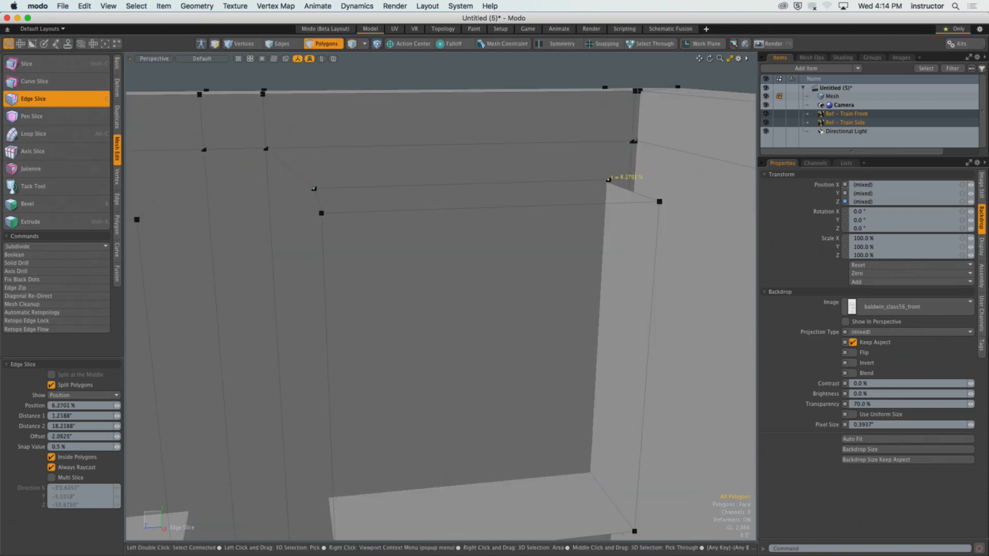
# Continue the Edge Slice through the opening's two lower corners and close the outline at its starting corner.
pyautogui.keyDown('alt'); pyautogui.moveTo(570, 172); pyautogui.dragTo(517, 312); pyautogui.keyUp('alt')
pyautogui.click(529, 420)
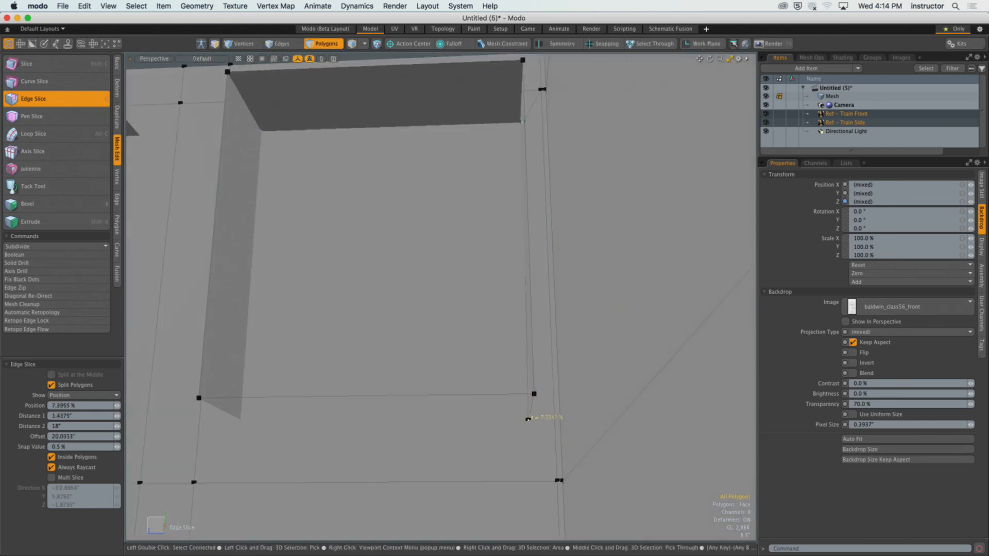
pyautogui.scroll(5, 531, 452)
pyautogui.keyDown('alt'); pyautogui.moveTo(531, 453); pyautogui.dragTo(518, 397); pyautogui.keyUp('alt')
pyautogui.moveTo(568, 330); pyautogui.dragTo(568, 329)
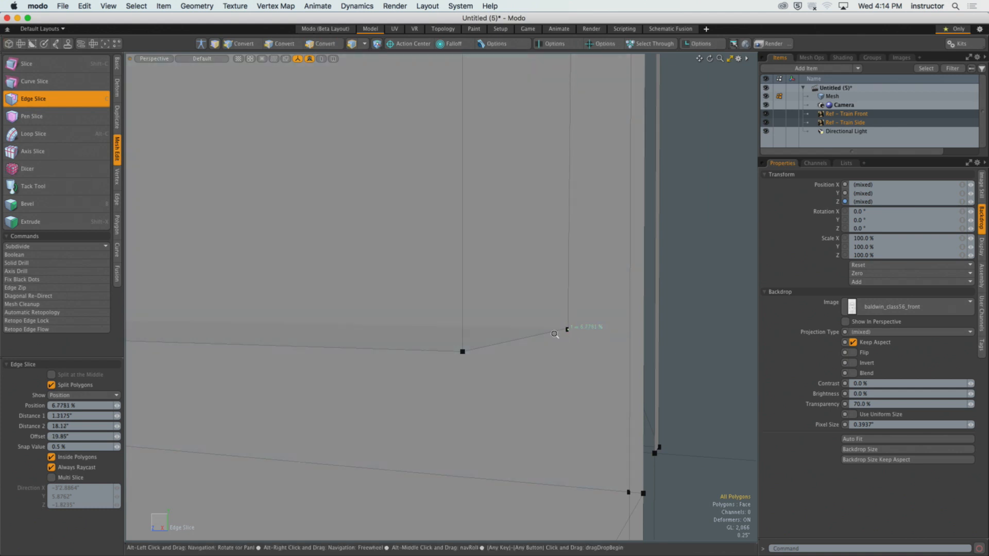
pyautogui.keyDown('alt'); pyautogui.moveTo(487, 335); pyautogui.dragTo(386, 255); pyautogui.keyUp('alt')
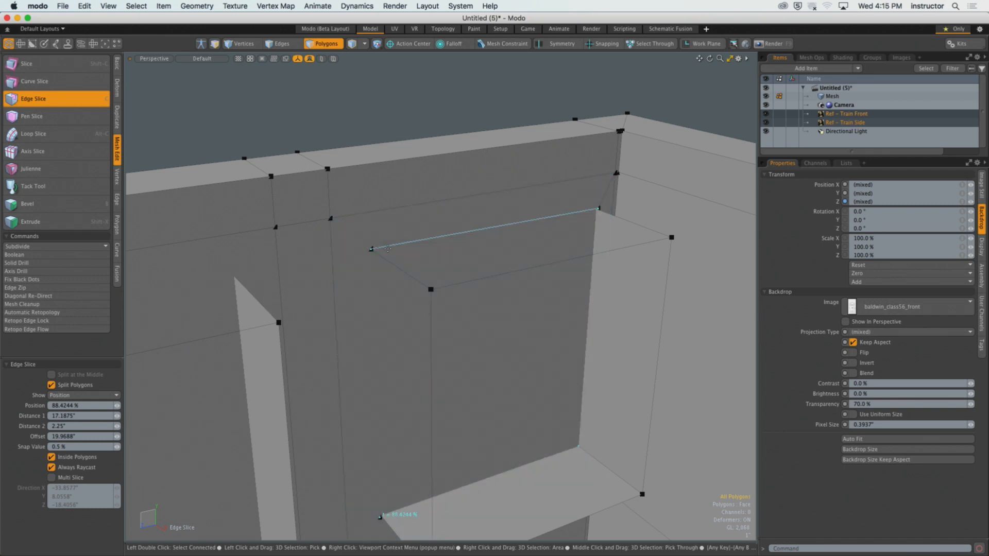
pyautogui.keyDown('alt'); pyautogui.moveTo(405, 248); pyautogui.dragTo(399, 235); pyautogui.keyUp('alt')
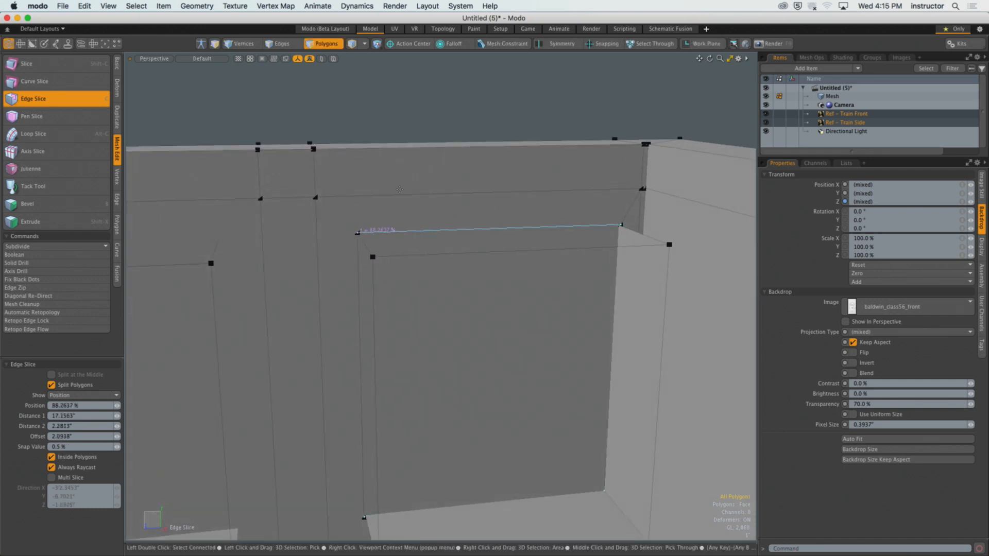
pyautogui.press('space')
# Delete the pushed-through pane of the sliced window together with its adjoining side polygons.
pyautogui.keyDown('alt'); pyautogui.moveTo(405, 255); pyautogui.dragTo(379, 252); pyautogui.keyUp('alt')
pyautogui.click(396, 262)
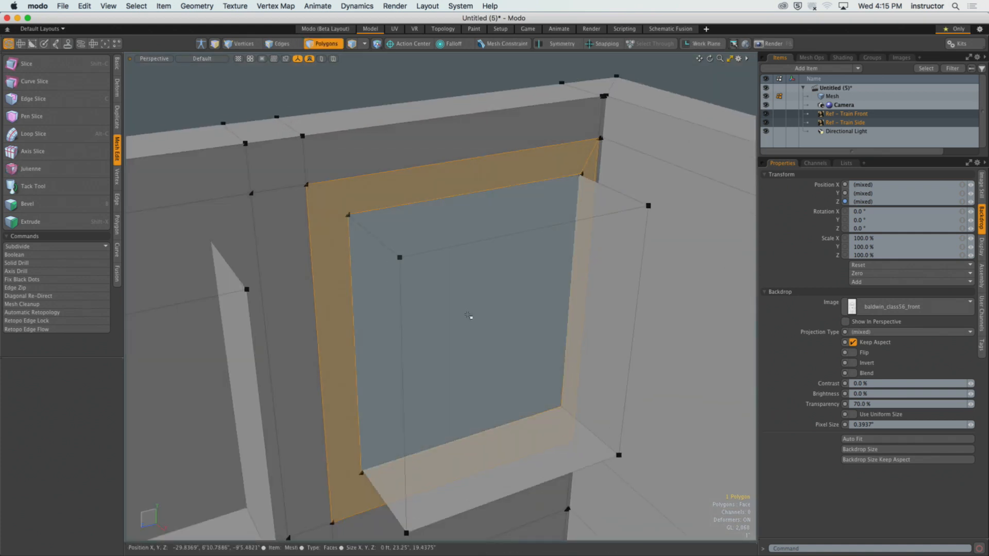
pyautogui.keyDown('alt'); pyautogui.moveTo(468, 316); pyautogui.dragTo(431, 320); pyautogui.keyUp('alt')
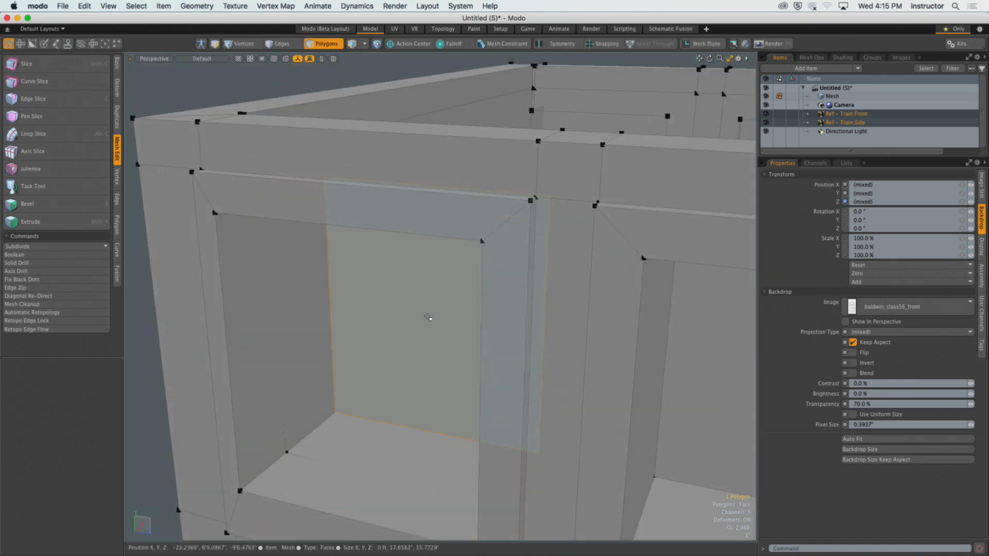
pyautogui.hotkey('shift', 'Up')
pyautogui.press('Delete')
pyautogui.keyDown('alt'); pyautogui.moveTo(424, 319); pyautogui.dragTo(203, 338); pyautogui.keyUp('alt')
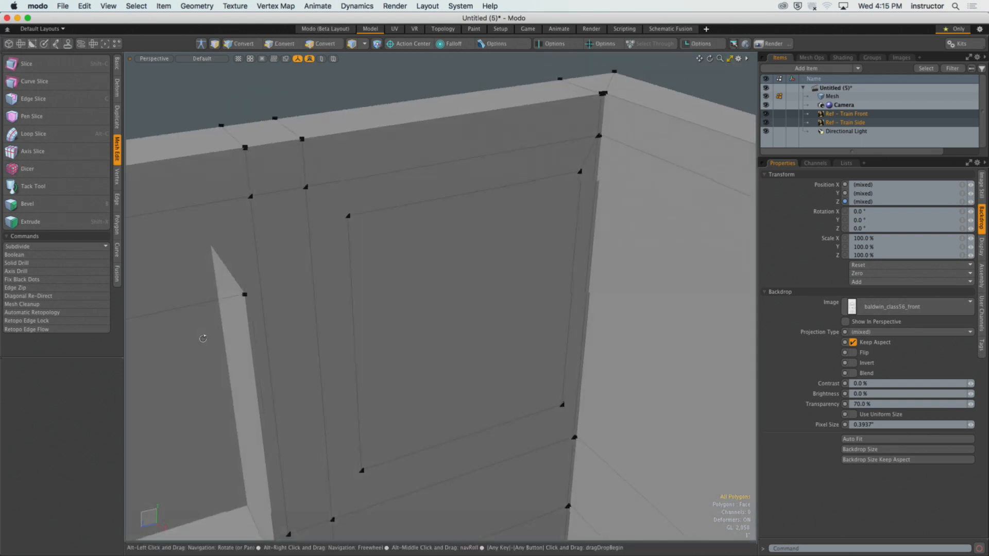
pyautogui.keyDown('alt'); pyautogui.moveTo(320, 318); pyautogui.dragTo(369, 287); pyautogui.keyUp('alt')
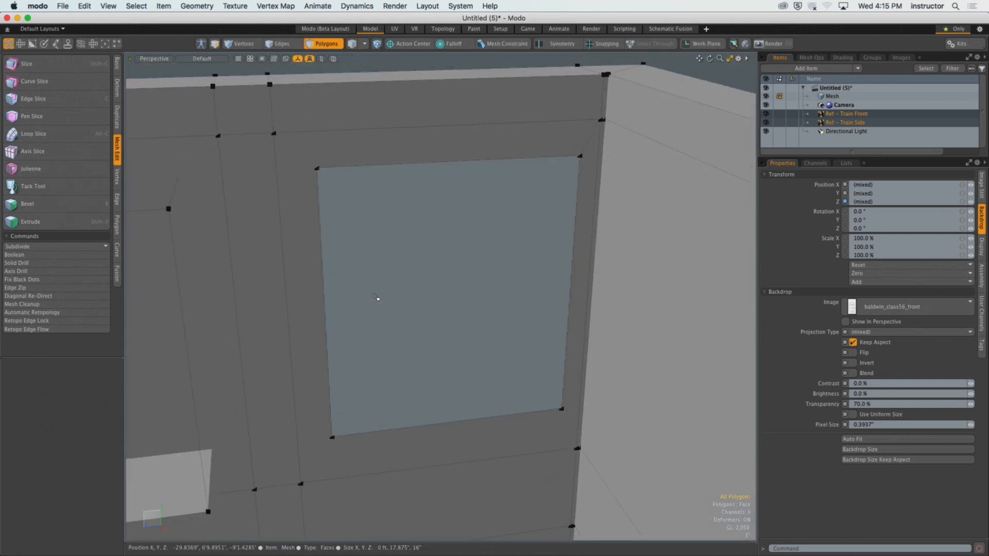
# Edge Slice from the cutout's upper corner beside the central pillar to the matching corner of the surrounding window polygon.
pyautogui.press('c')
pyautogui.keyDown('alt'); pyautogui.keyDown('shift'); pyautogui.moveTo(327, 167); pyautogui.dragTo(395, 217); pyautogui.keyUp('shift'); pyautogui.keyUp('alt')
pyautogui.scroll(5, 350, 217)
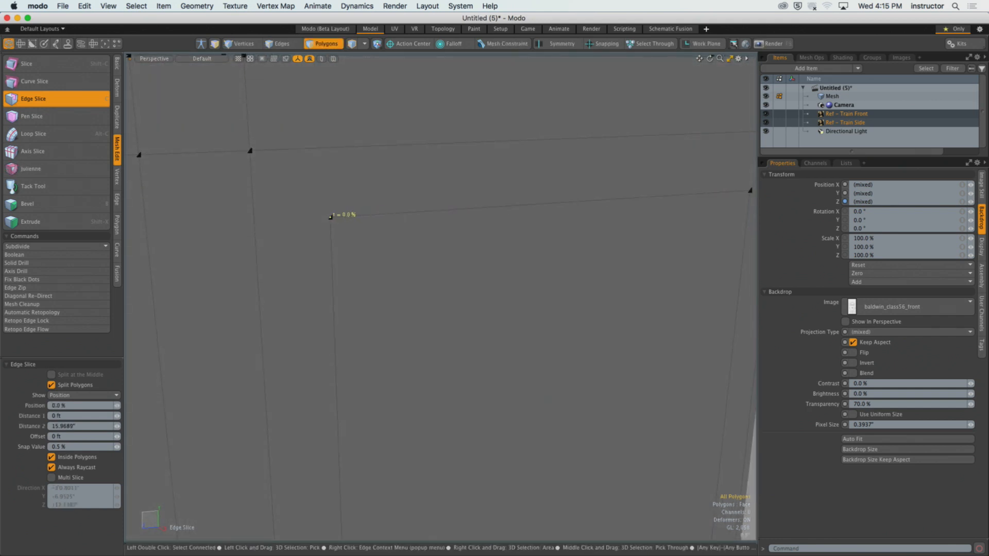
pyautogui.click(331, 216)
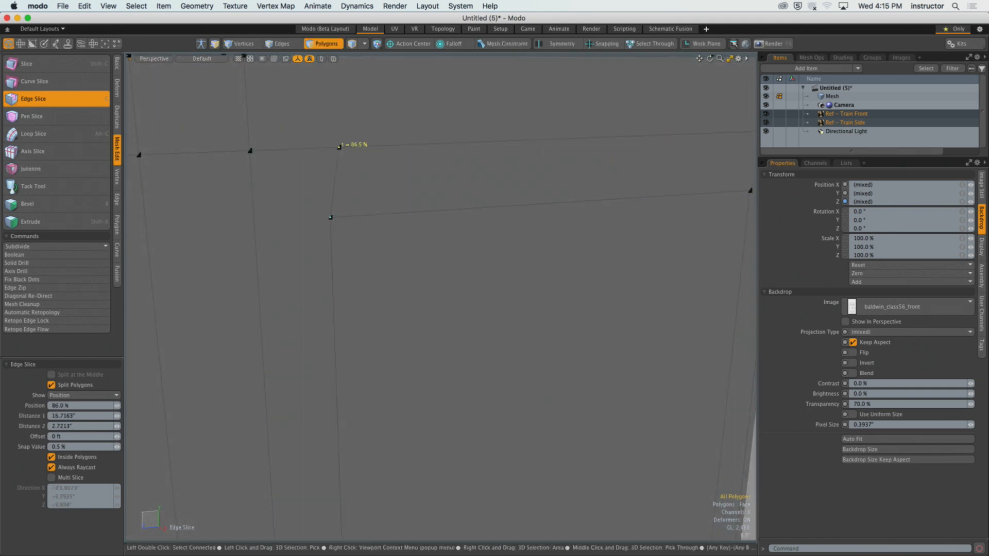
pyautogui.keyDown('alt'); pyautogui.moveTo(344, 147); pyautogui.dragTo(341, 175); pyautogui.keyUp('alt')
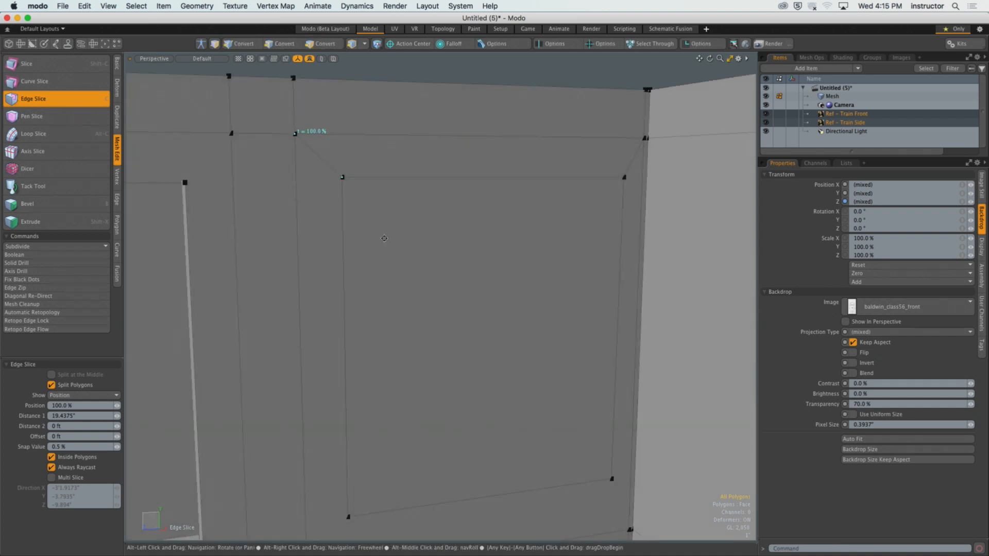
pyautogui.keyDown('alt'); pyautogui.keyDown('shift'); pyautogui.moveTo(384, 239); pyautogui.dragTo(378, 244); pyautogui.keyUp('shift'); pyautogui.keyUp('alt')
pyautogui.press('space')
# Edge Slice from the cutout's lower corner beside the central pillar to the matching outer corner.
pyautogui.keyDown('alt'); pyautogui.keyDown('shift'); pyautogui.moveTo(356, 278); pyautogui.dragTo(355, 242); pyautogui.keyUp('shift'); pyautogui.keyUp('alt')
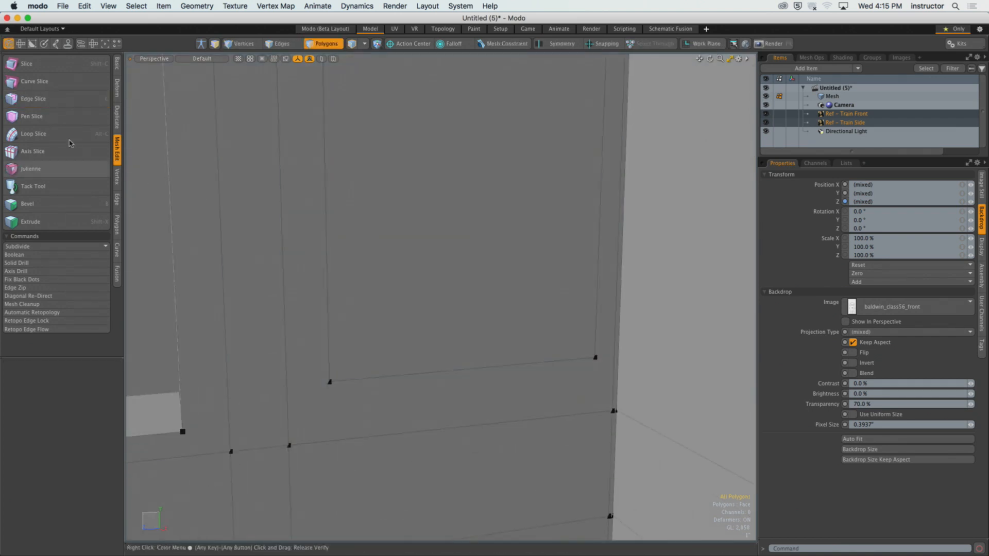
pyautogui.click(46, 98)
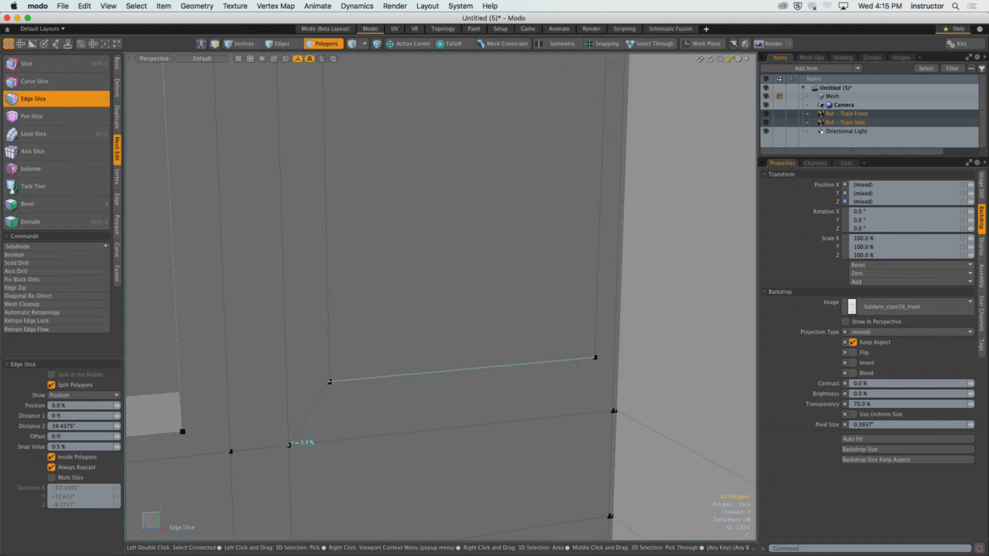
pyautogui.press('space')
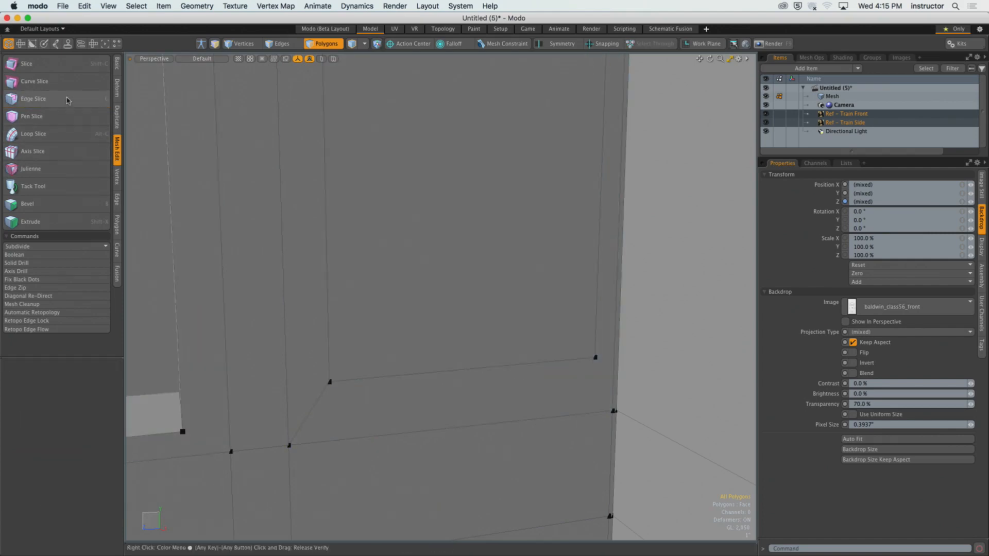
# Edge Slice from the cutout's lower corner nearest the cab's end wall to the matching outer corner.
pyautogui.scroll(-3, 340, 250)
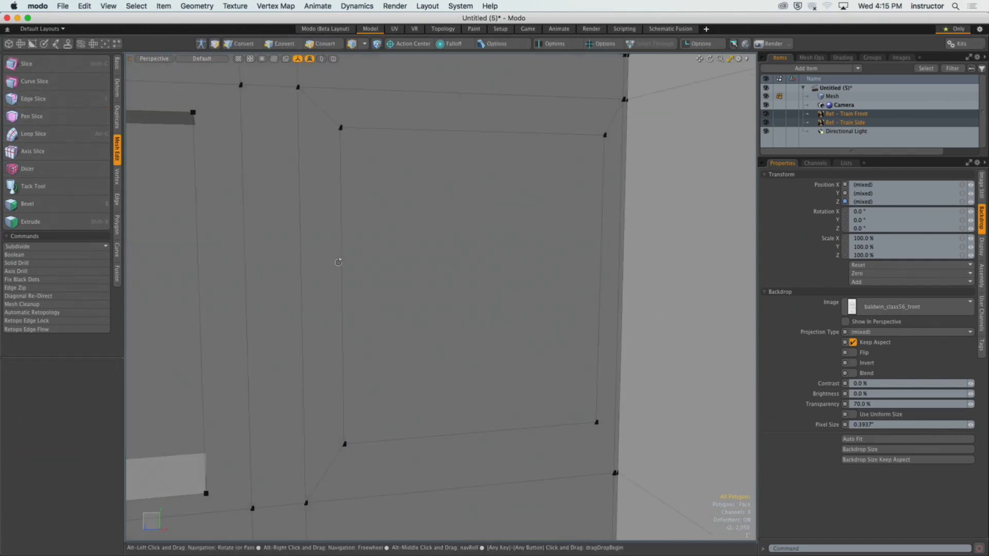
pyautogui.click(299, 96)
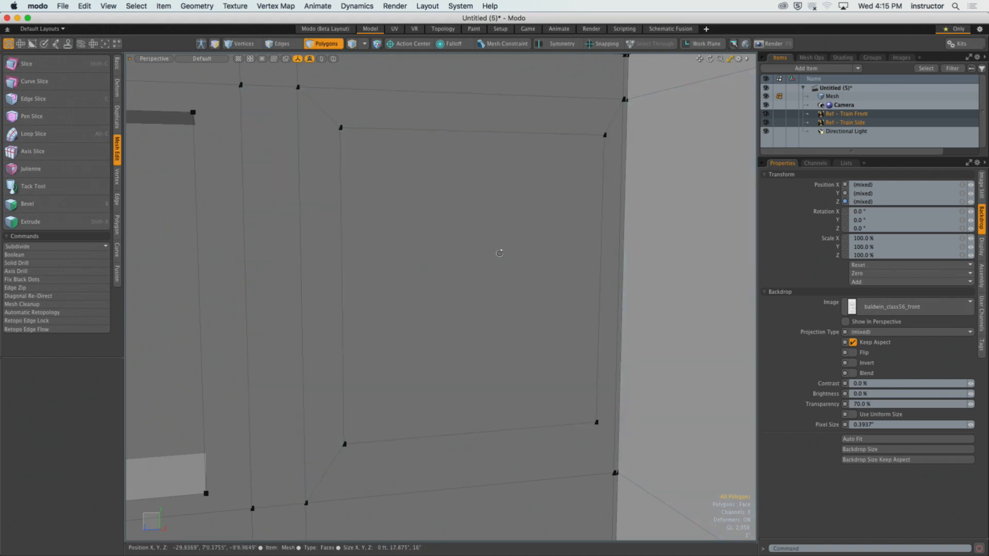
pyautogui.keyDown('alt'); pyautogui.moveTo(336, 226); pyautogui.dragTo(324, 236); pyautogui.keyUp('alt')
pyautogui.click(33, 98)
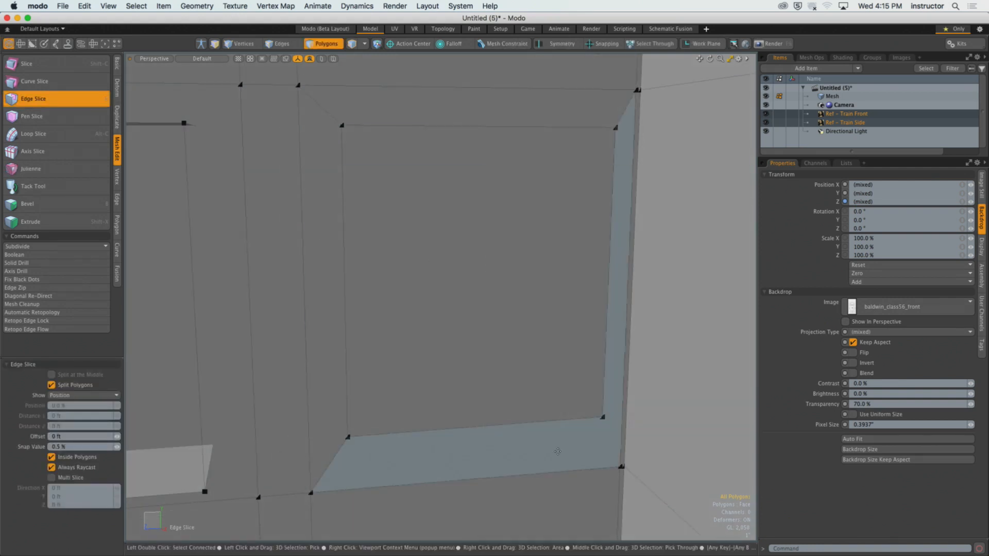
pyautogui.click(600, 418)
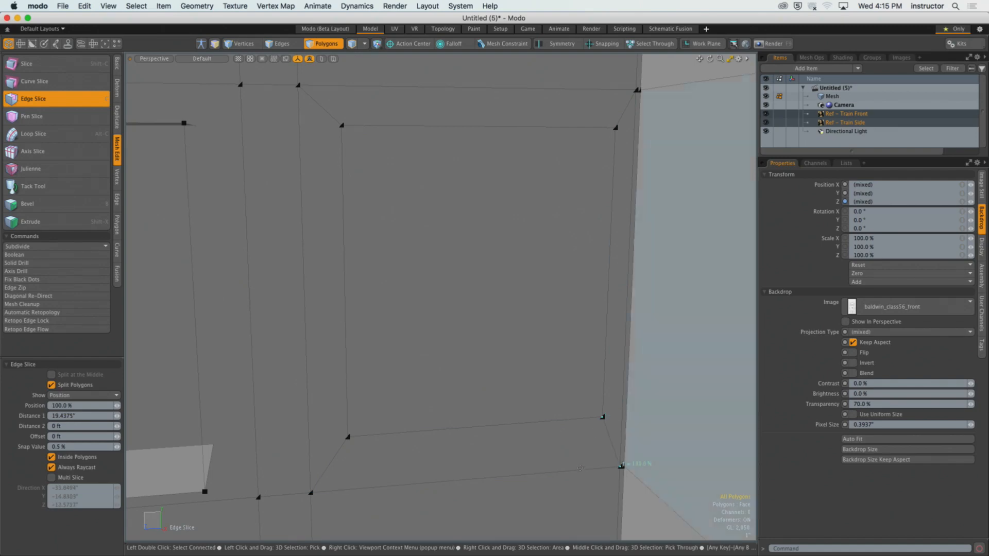
# Move the pushed-through pane of the cab's rear side window outward along X, back behind the interior wall.
pyautogui.press('space')
pyautogui.keyDown('alt'); pyautogui.moveTo(536, 412); pyautogui.dragTo(371, 384); pyautogui.keyUp('alt')
pyautogui.press('super+z')
pyautogui.click(353, 346)
pyautogui.press('w')
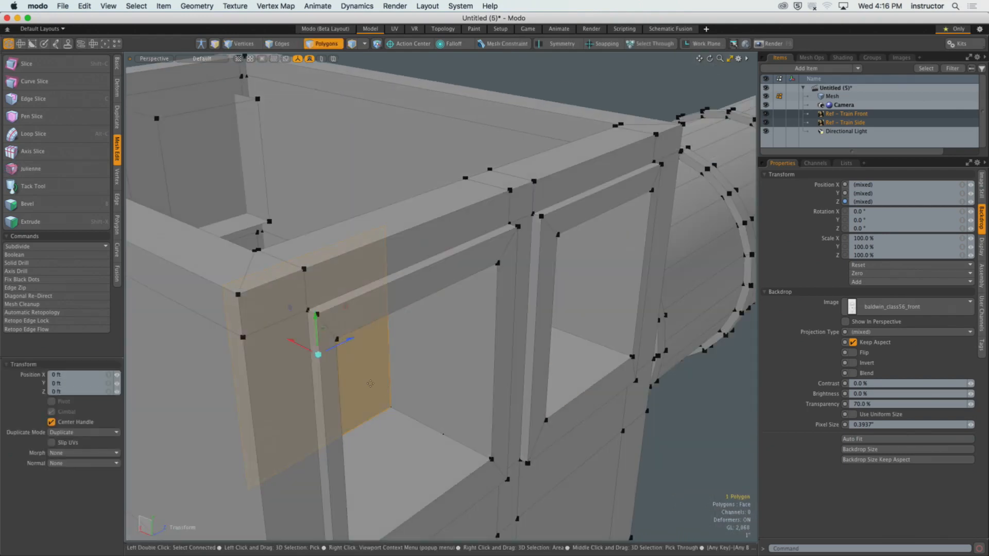
pyautogui.moveTo(294, 344); pyautogui.dragTo(552, 352)
pyautogui.press('q')
# Delete the rear window's moved exterior pane together with the sliced interior wall polygon facing it.
pyautogui.keyDown('shift'); pyautogui.click(545, 352); pyautogui.keyUp('shift')
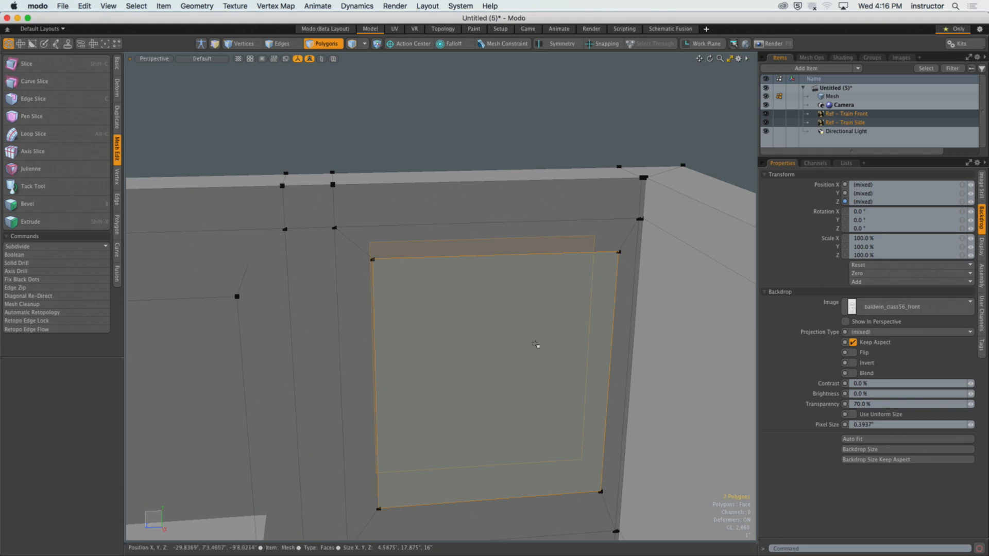
pyautogui.keyDown('alt'); pyautogui.moveTo(536, 345); pyautogui.dragTo(491, 281); pyautogui.keyUp('alt')
pyautogui.press('2')
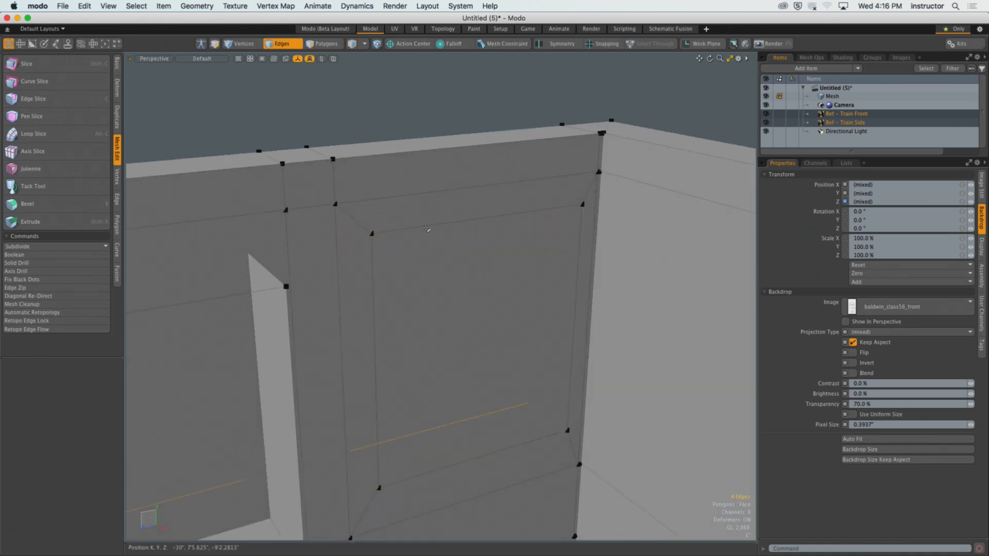
pyautogui.keyDown('ctrl'); pyautogui.keyDown('alt'); pyautogui.moveTo(426, 237); pyautogui.dragTo(407, 243); pyautogui.keyUp('alt'); pyautogui.keyUp('ctrl')
pyautogui.keyDown('shift'); pyautogui.click(379, 259); pyautogui.keyUp('shift')
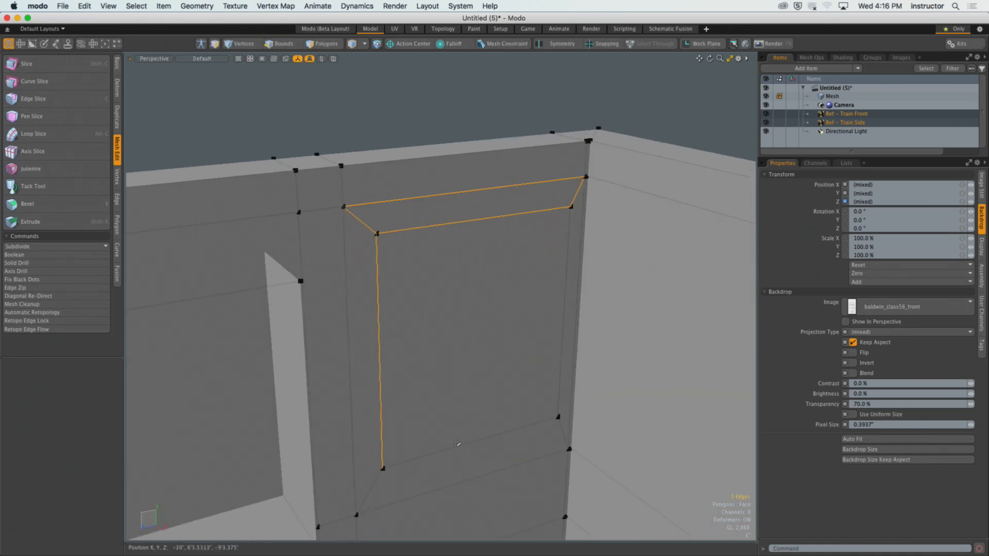
pyautogui.keyDown('shift'); pyautogui.click(561, 393); pyautogui.keyUp('shift')
pyautogui.keyDown('ctrl'); pyautogui.keyDown('alt'); pyautogui.moveTo(561, 393); pyautogui.dragTo(542, 387); pyautogui.keyUp('alt'); pyautogui.keyUp('ctrl')
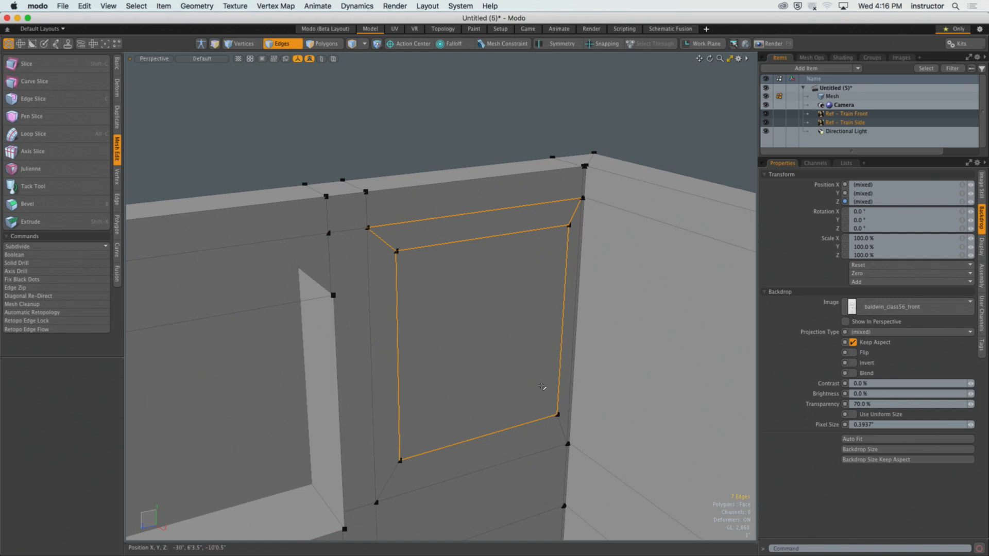
pyautogui.press('3')
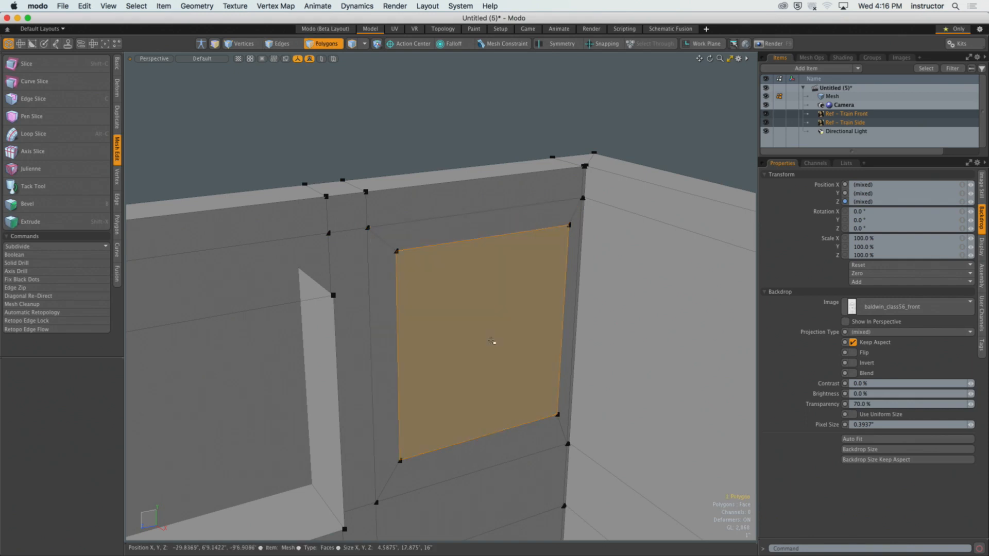
pyautogui.keyDown('ctrl'); pyautogui.keyDown('alt'); pyautogui.moveTo(495, 342); pyautogui.dragTo(247, 310); pyautogui.keyUp('alt'); pyautogui.keyUp('ctrl')
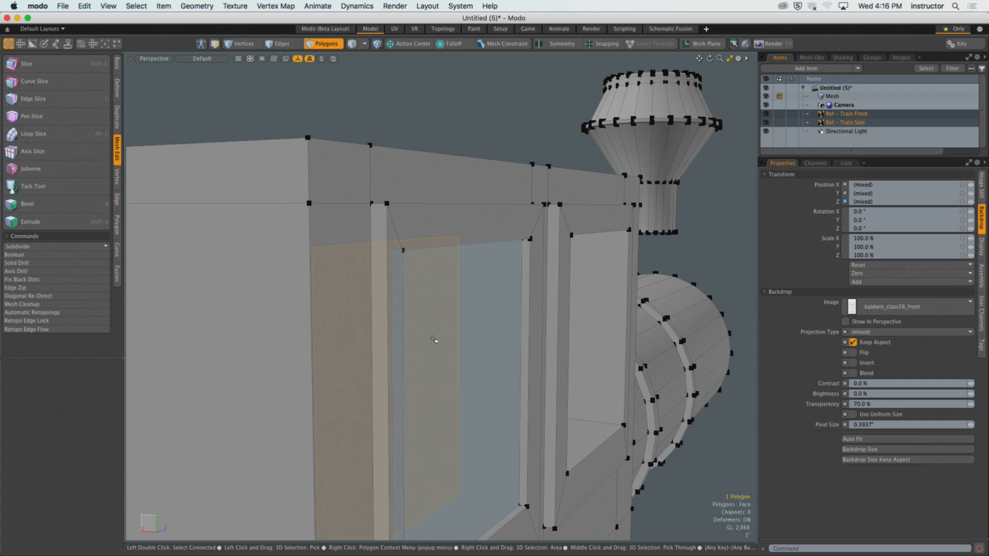
pyautogui.keyDown('alt'); pyautogui.moveTo(434, 339); pyautogui.dragTo(637, 386); pyautogui.keyUp('alt')
pyautogui.press('Delete')
# Select the four border edges of the rear window's opening on the cab's interior wall.
pyautogui.keyDown('alt'); pyautogui.moveTo(406, 294); pyautogui.dragTo(490, 277); pyautogui.keyUp('alt')
pyautogui.press('2')
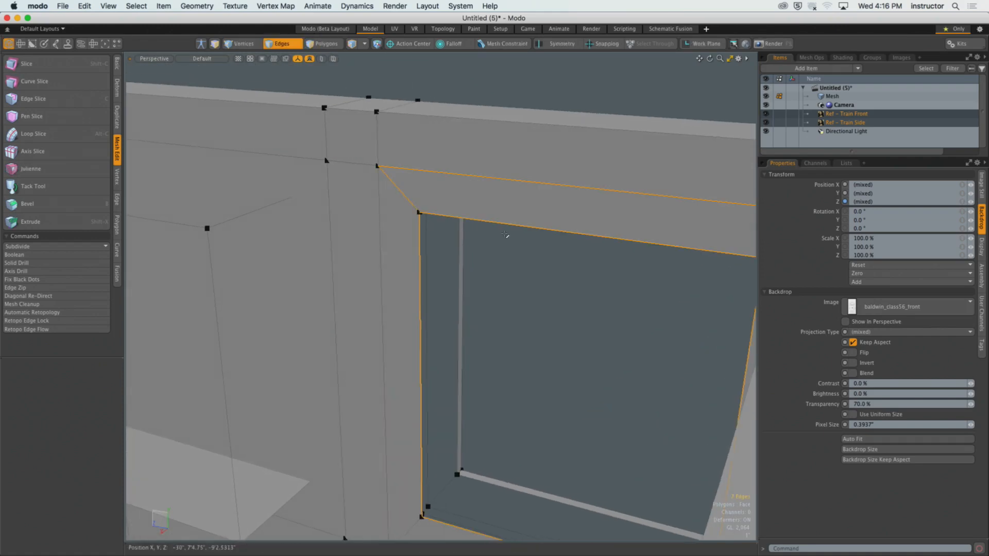
pyautogui.click(505, 221)
pyautogui.keyDown('shift'); pyautogui.click(419, 251); pyautogui.keyUp('shift')
pyautogui.keyDown('alt'); pyautogui.moveTo(420, 253); pyautogui.dragTo(547, 301); pyautogui.keyUp('alt')
pyautogui.keyDown('shift'); pyautogui.click(470, 360); pyautogui.keyUp('shift')
pyautogui.keyDown('shift'); pyautogui.click(587, 304); pyautogui.keyUp('shift')
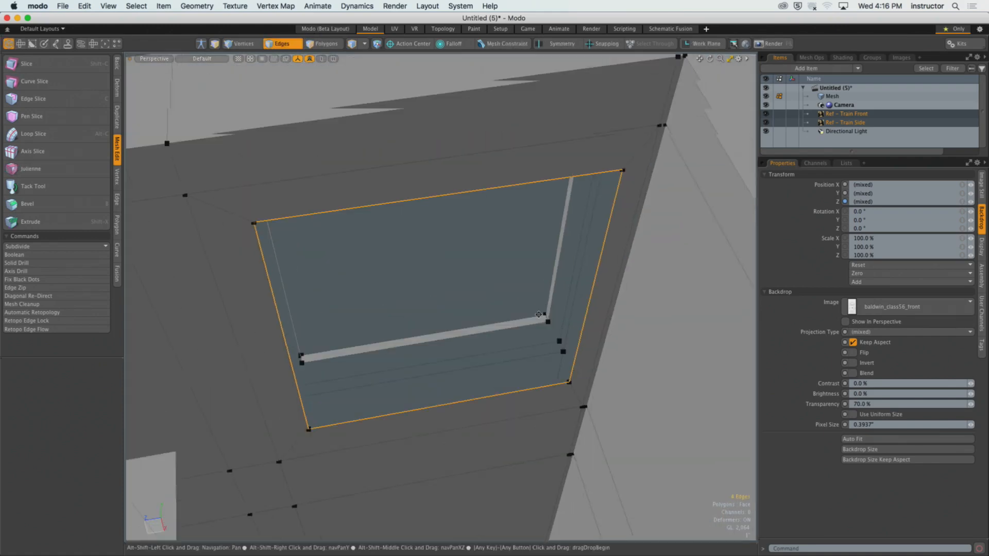
# Add the exterior opening's four border edges to the selection and Bridge the two loops through the wall thickness.
pyautogui.keyDown('alt'); pyautogui.moveTo(404, 298); pyautogui.dragTo(387, 205); pyautogui.keyUp('alt')
pyautogui.keyDown('shift'); pyautogui.click(399, 256); pyautogui.keyUp('shift')
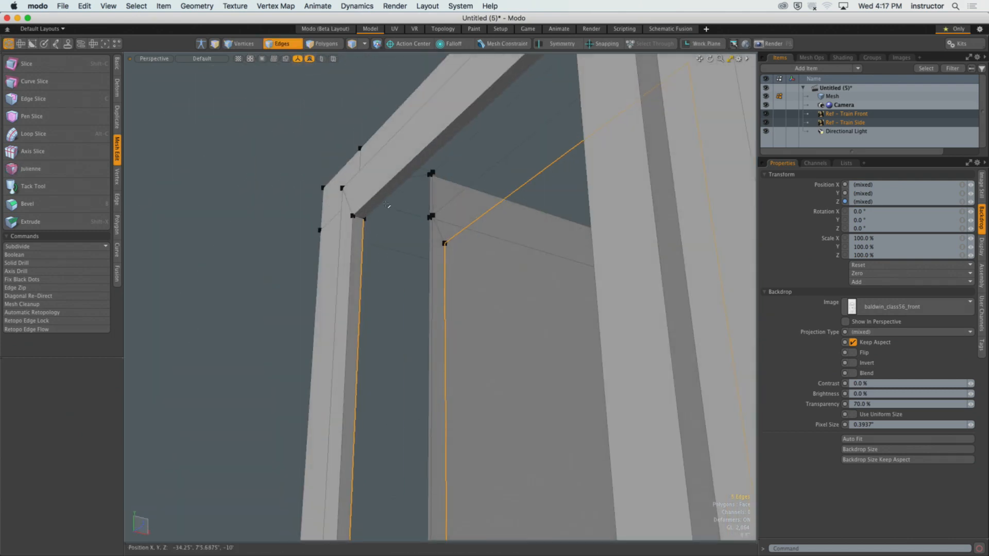
pyautogui.keyDown('alt'); pyautogui.moveTo(329, 248); pyautogui.dragTo(610, 402); pyautogui.keyUp('alt')
pyautogui.keyDown('shift'); pyautogui.click(650, 404); pyautogui.keyUp('shift')
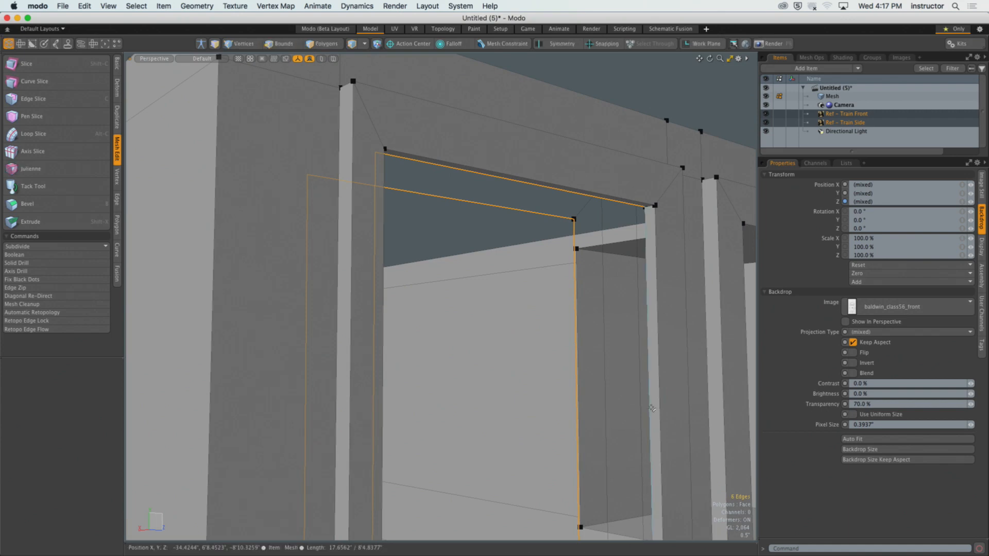
pyautogui.keyDown('alt'); pyautogui.moveTo(616, 354); pyautogui.dragTo(562, 398); pyautogui.keyUp('alt')
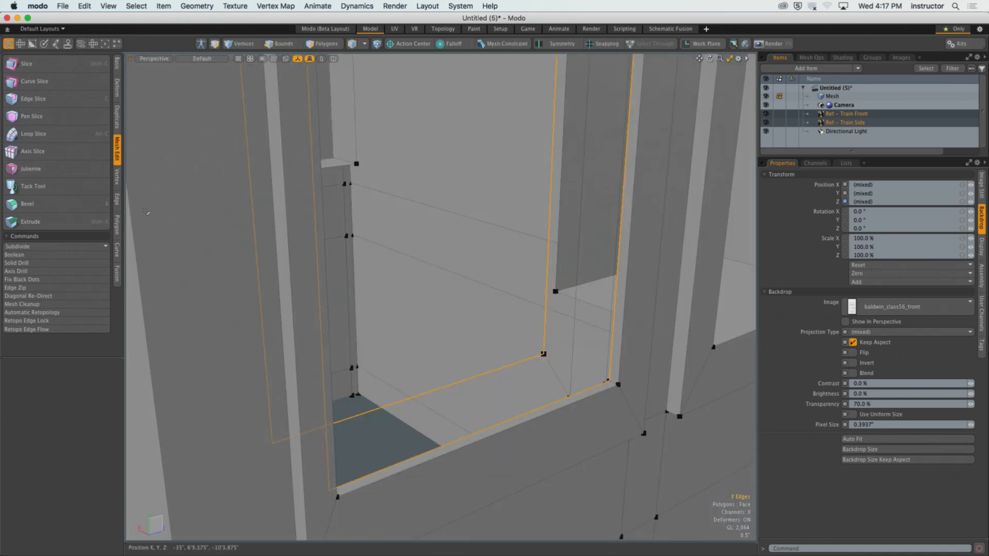
pyautogui.click(117, 65)
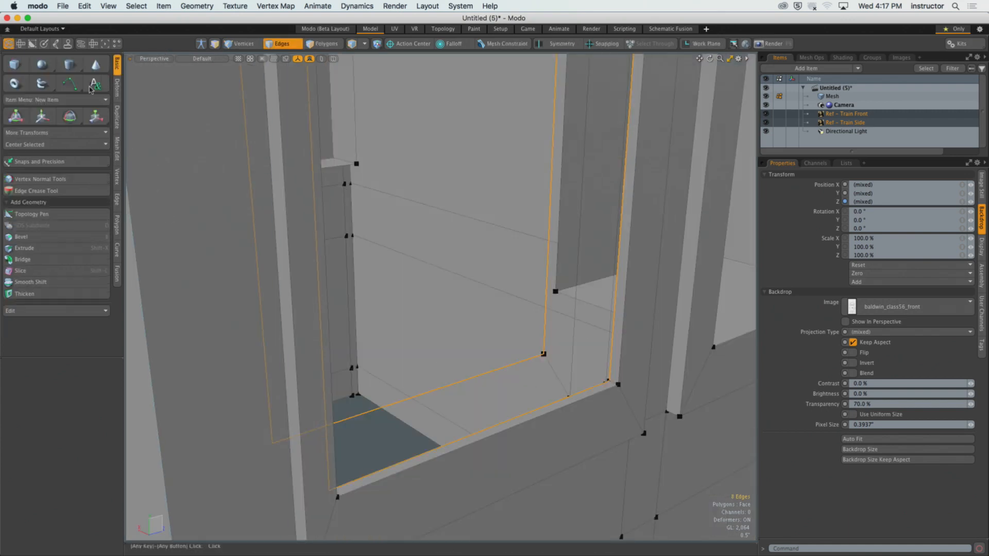
pyautogui.click(22, 259)
pyautogui.keyDown('alt'); pyautogui.moveTo(477, 281); pyautogui.dragTo(362, 355); pyautogui.keyUp('alt')
pyautogui.press('Escape')
pyautogui.press('Escape')
pyautogui.keyDown('alt'); pyautogui.moveTo(362, 354); pyautogui.dragTo(528, 380); pyautogui.keyUp('alt')
pyautogui.press('2')
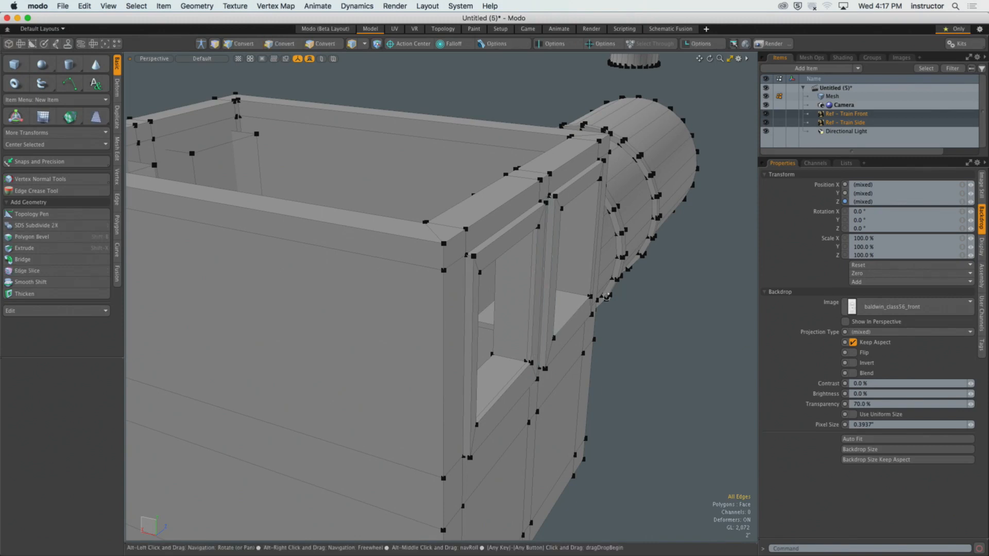
pyautogui.keyDown('alt'); pyautogui.moveTo(636, 303); pyautogui.dragTo(543, 292); pyautogui.keyUp('alt')
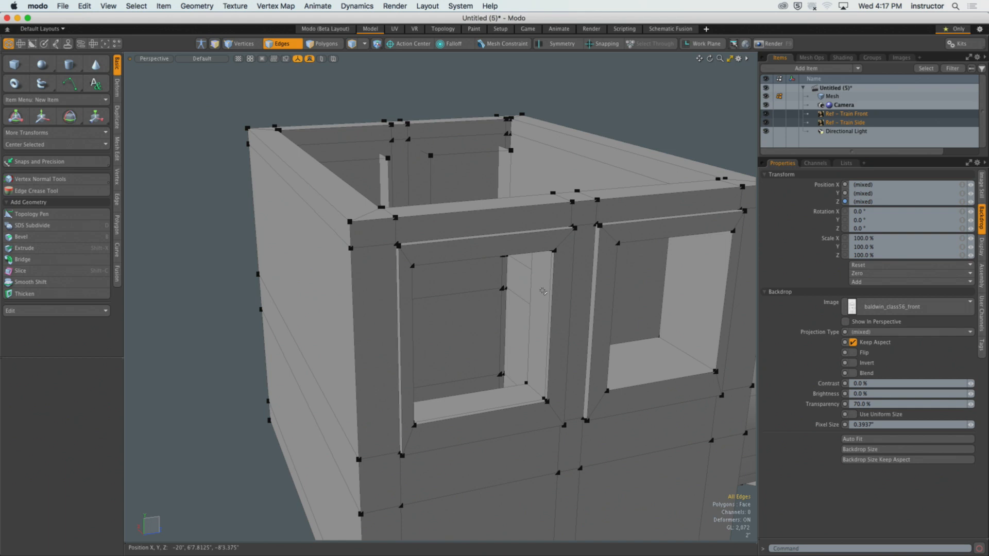
# Undo the bridge, the pane deletion and the pane move on the rear window.
pyautogui.doubleClick(552, 277)
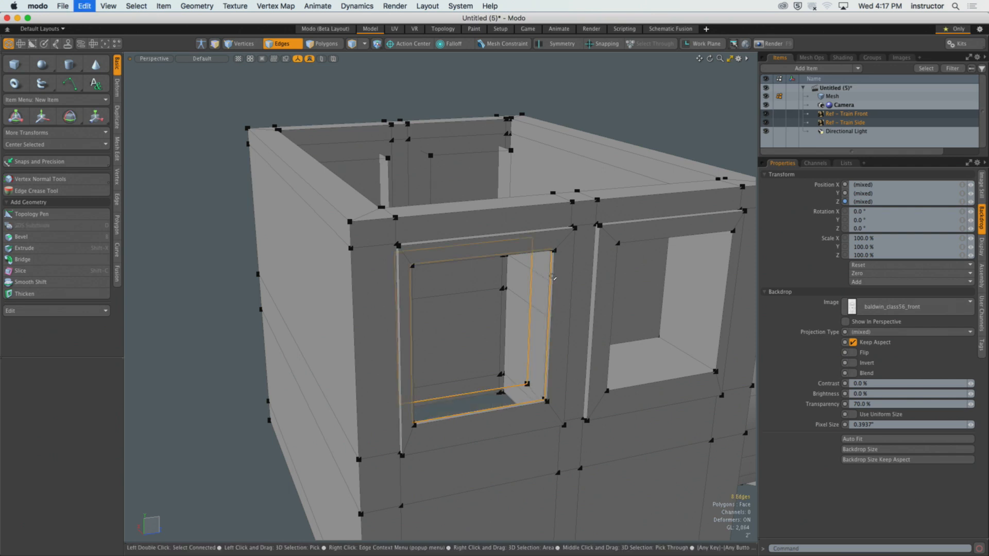
pyautogui.press('3')
pyautogui.press('2')
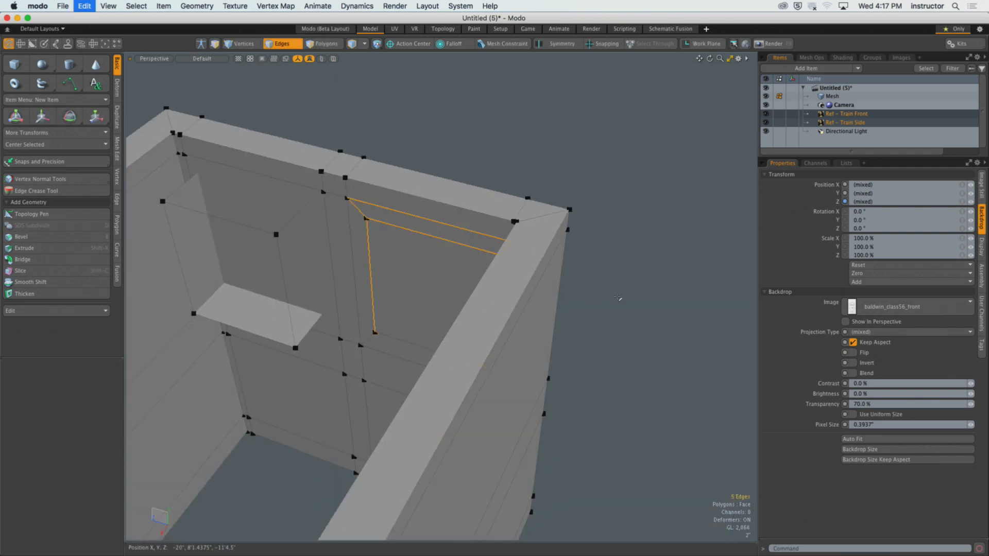
pyautogui.press('3')
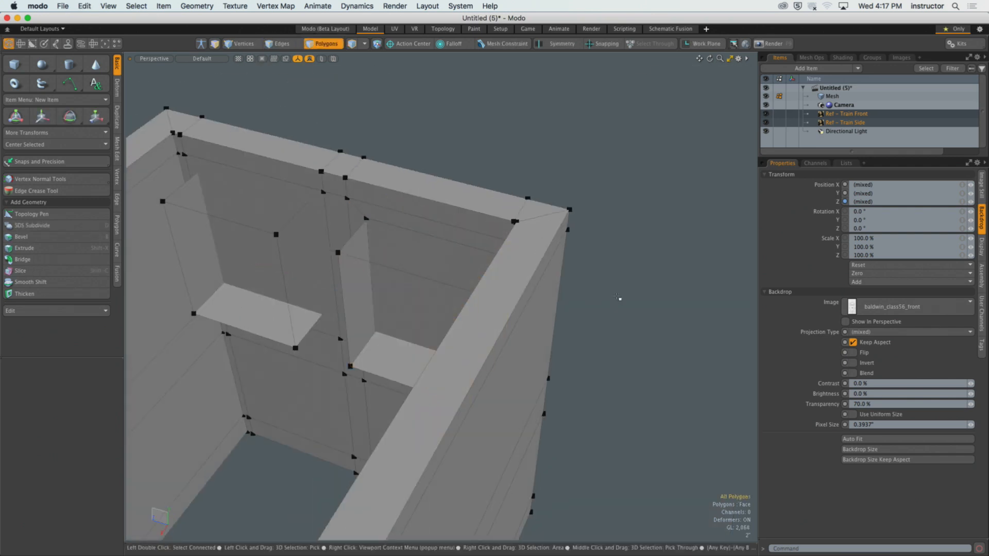
# Undo the earlier interior edge slices and the push-through of the side windows on this cab wall.
pyautogui.press('super+z')
pyautogui.press('super+z')
pyautogui.press('super+z')
pyautogui.press('super+z')
pyautogui.press('super+z')
pyautogui.keyDown('alt'); pyautogui.moveTo(608, 299); pyautogui.dragTo(606, 261); pyautogui.keyUp('alt')
pyautogui.press('super+z')
pyautogui.press('super+z')
pyautogui.press('super+z')
pyautogui.press('super+z')
pyautogui.press('super+z')
pyautogui.press('super+z')
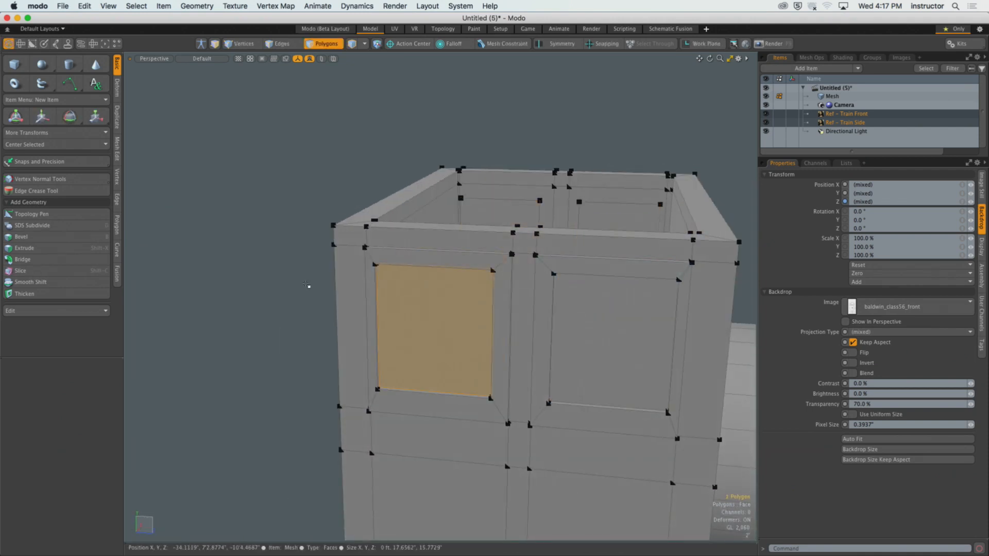
pyautogui.press('super+z')
pyautogui.press('super+z')
# Delete the recessed exterior pane polygon of the cab's rear side window.
pyautogui.keyDown('alt'); pyautogui.moveTo(350, 289); pyautogui.dragTo(401, 286); pyautogui.keyUp('alt')
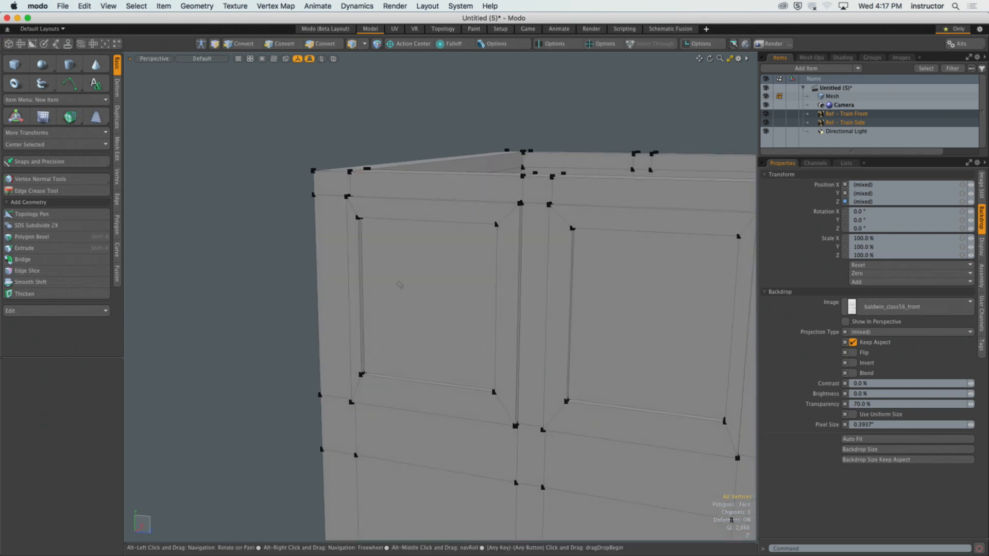
pyautogui.press('space')
pyautogui.press('space')
pyautogui.press('Delete')
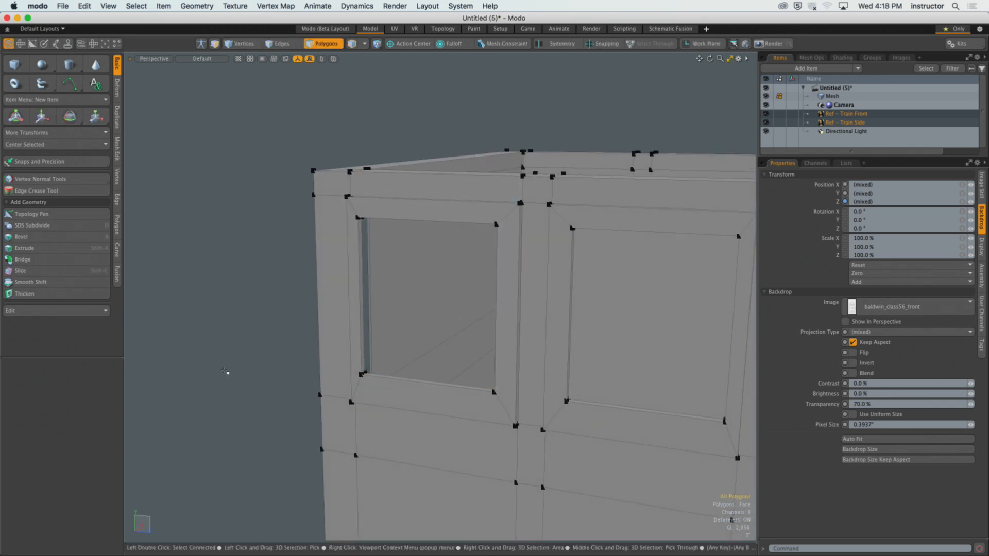
# Examine the opened rear window and the interior wall polygon behind it, then the whole locomotive.
pyautogui.keyDown('ctrl'); pyautogui.keyDown('alt'); pyautogui.moveTo(311, 343); pyautogui.dragTo(431, 402); pyautogui.keyUp('alt'); pyautogui.keyUp('ctrl')
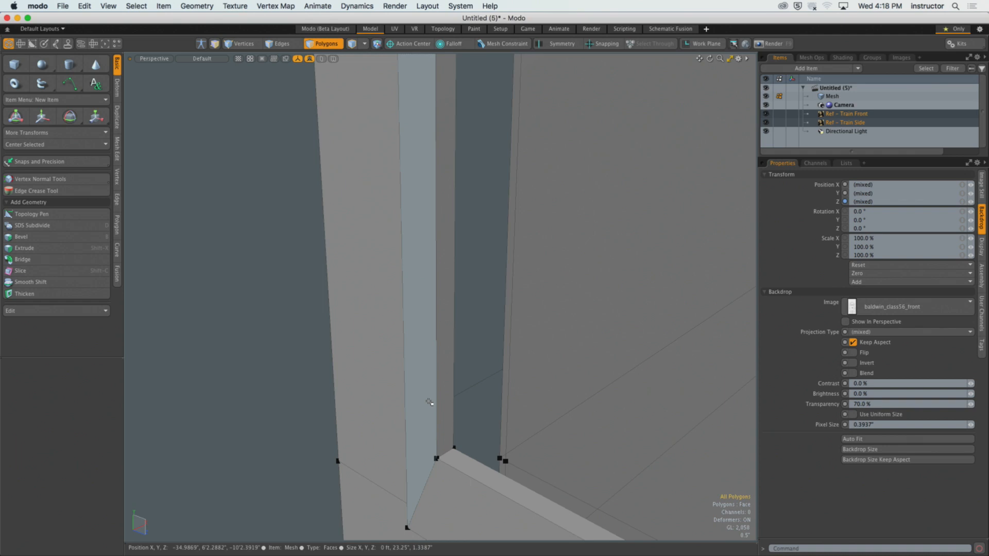
pyautogui.keyDown('alt'); pyautogui.moveTo(429, 403); pyautogui.dragTo(460, 355); pyautogui.keyUp('alt')
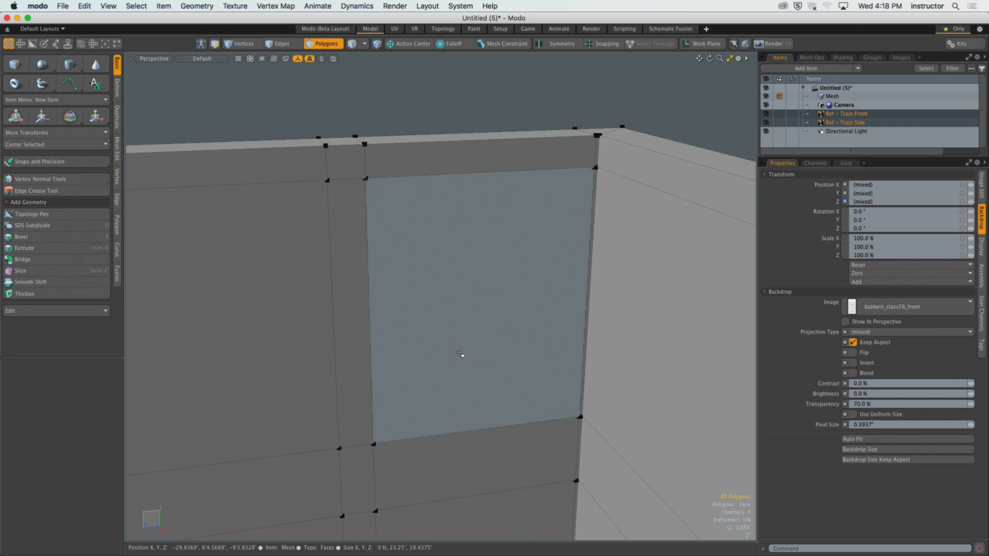
pyautogui.click(404, 288)
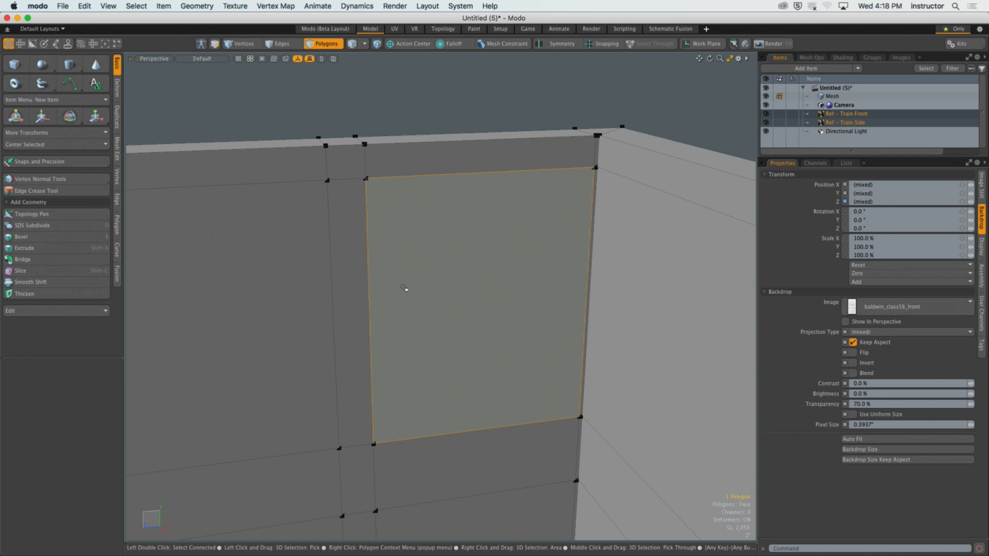
pyautogui.keyDown('alt'); pyautogui.moveTo(404, 288); pyautogui.dragTo(492, 283); pyautogui.keyUp('alt')
pyautogui.click(420, 153)
pyautogui.keyDown('alt'); pyautogui.moveTo(419, 153); pyautogui.dragTo(443, 321); pyautogui.keyUp('alt')
pyautogui.keyDown('alt'); pyautogui.moveTo(550, 335); pyautogui.dragTo(519, 319); pyautogui.keyUp('alt')
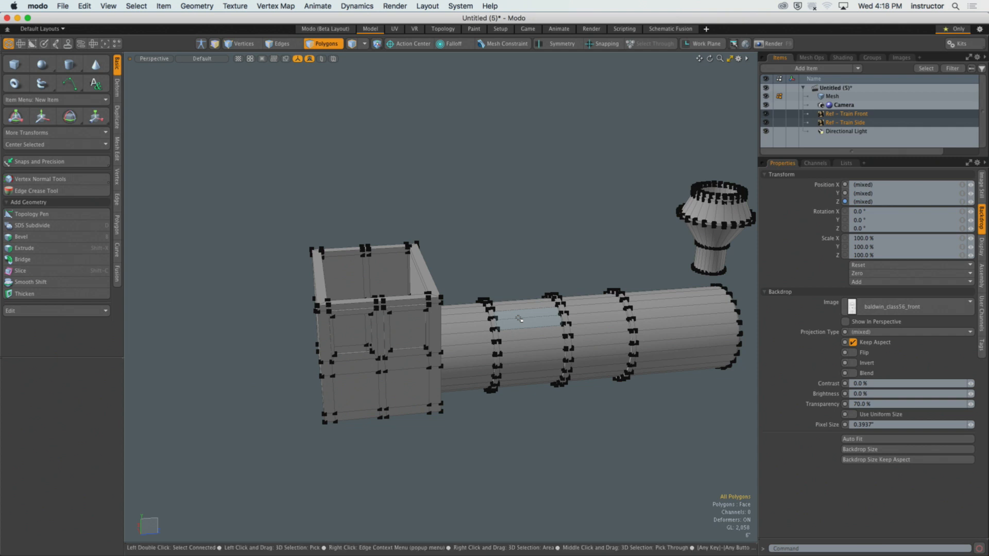
pyautogui.keyDown('alt'); pyautogui.moveTo(519, 320); pyautogui.dragTo(515, 335); pyautogui.keyUp('alt')
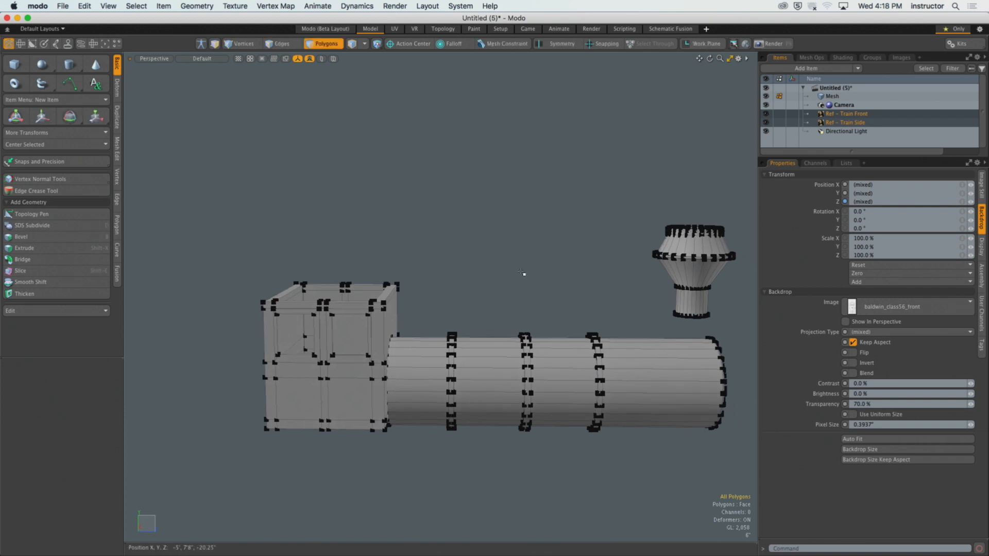
# Try to place Tube points over the boiler in the Right view, using the side reference drawing.
pyautogui.press('KP_3')
pyautogui.keyDown('alt'); pyautogui.keyDown('shift'); pyautogui.moveTo(453, 366); pyautogui.dragTo(687, 232); pyautogui.keyUp('shift'); pyautogui.keyUp('alt')
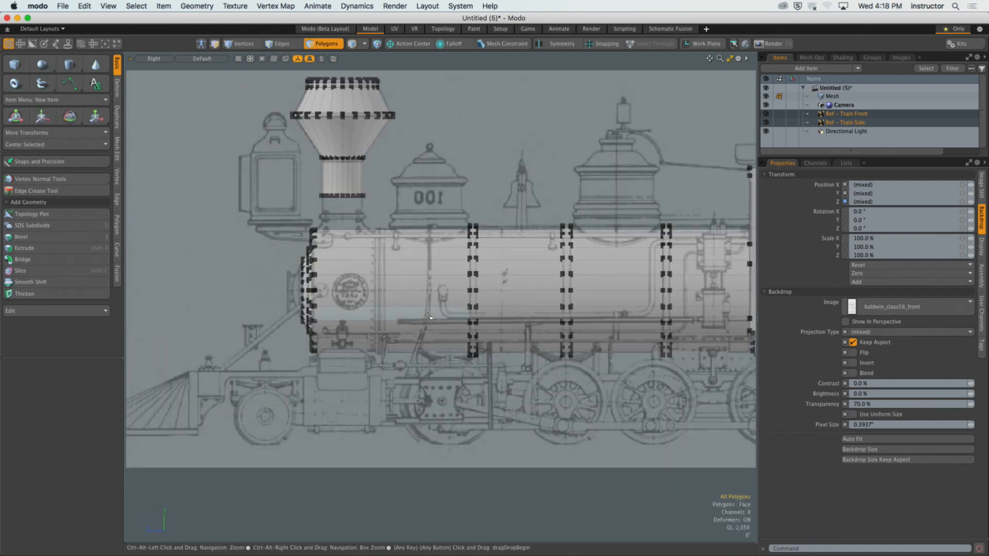
pyautogui.moveTo(424, 317)
pyautogui.keyDown('alt'); pyautogui.mouseDown()
pyautogui.moveTo(354, 318)
pyautogui.moveTo(450, 325)
pyautogui.moveTo(393, 327)
pyautogui.moveTo(411, 328)
pyautogui.mouseUp(); pyautogui.keyUp('alt')
pyautogui.keyDown('alt'); pyautogui.keyDown('shift'); pyautogui.moveTo(411, 328); pyautogui.dragTo(247, 332); pyautogui.keyUp('shift'); pyautogui.keyUp('alt')
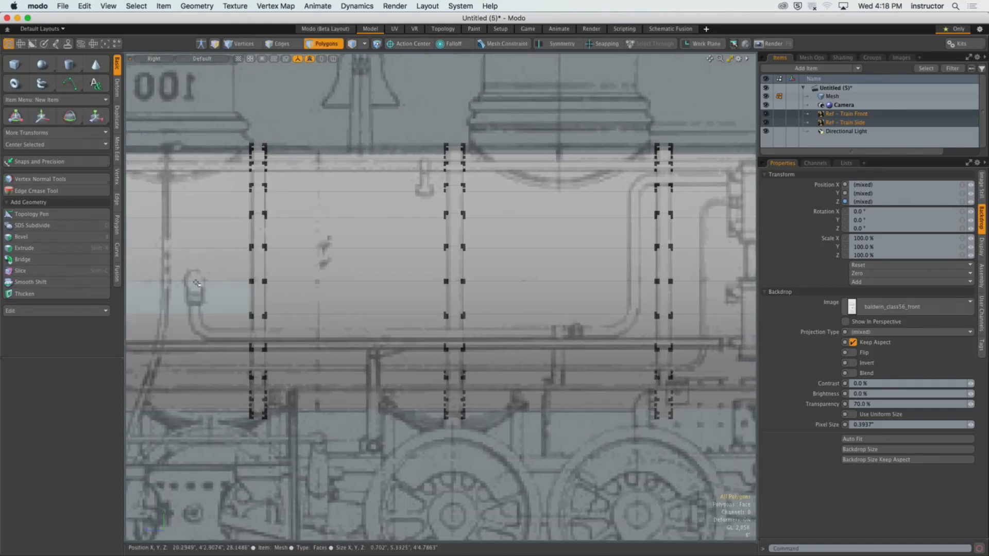
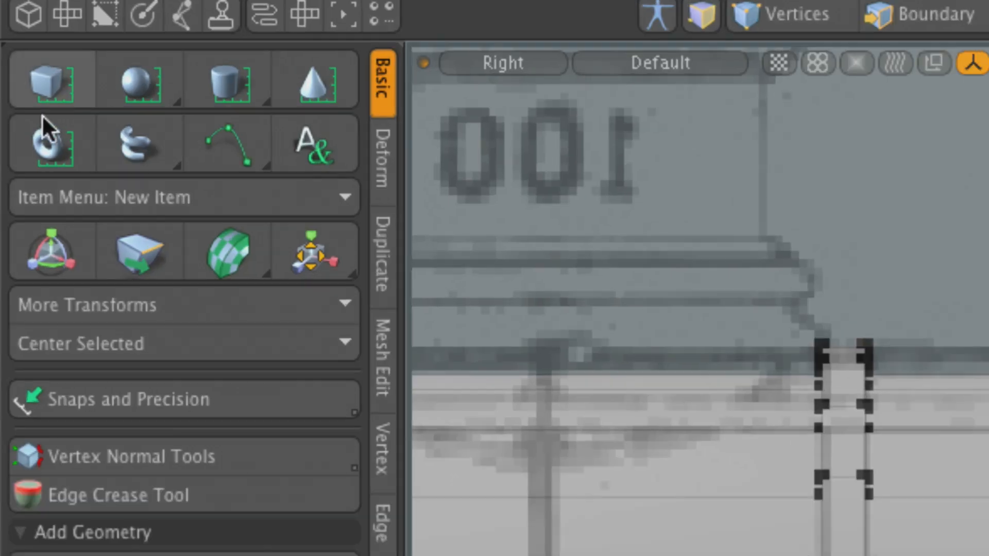
pyautogui.press('5')
pyautogui.click(137, 154)
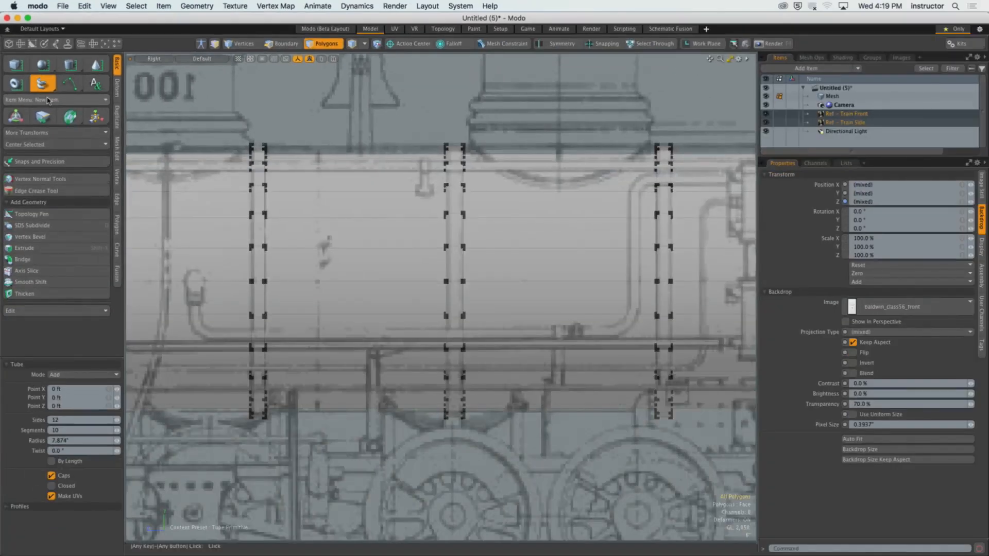
pyautogui.press('5')
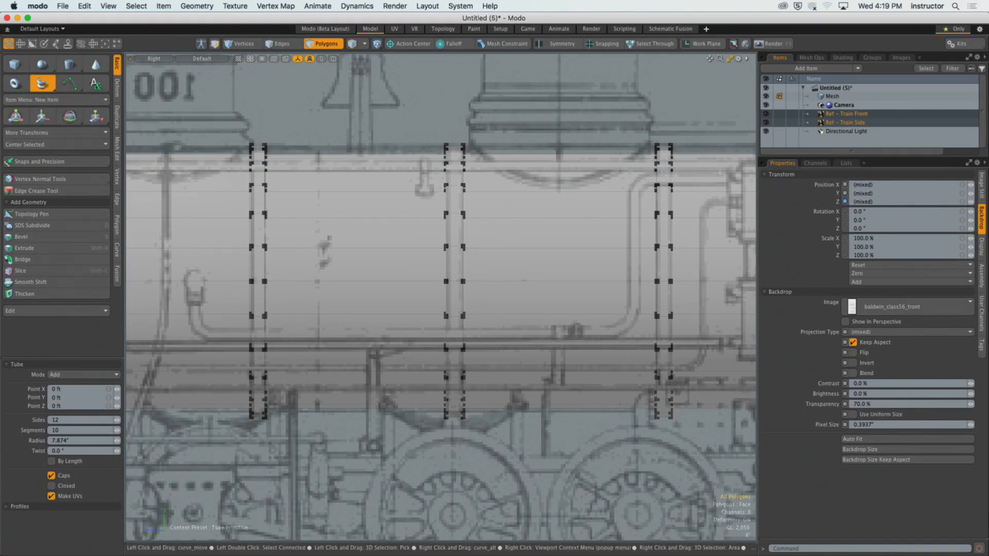
pyautogui.click(576, 297)
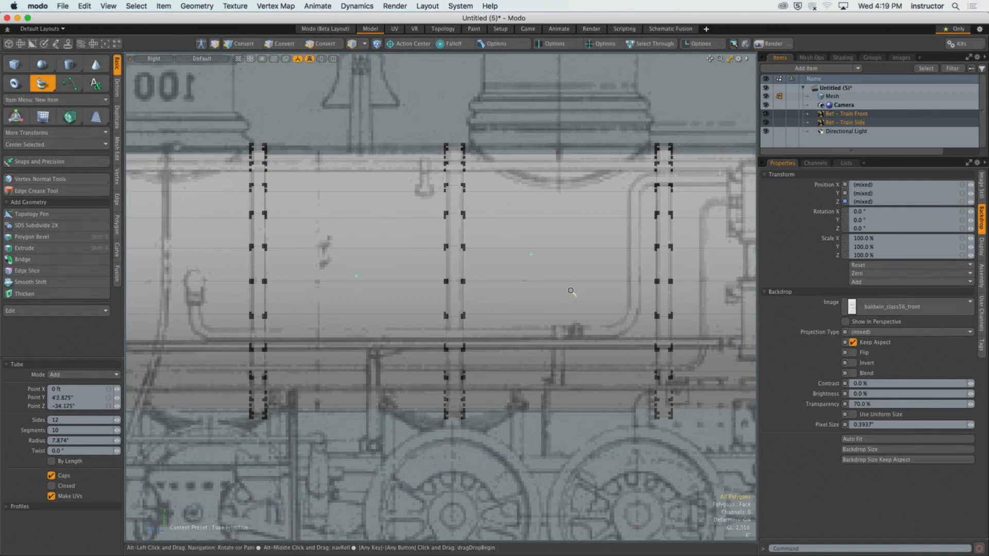
pyautogui.keyDown('ctrl'); pyautogui.keyDown('alt'); pyautogui.moveTo(573, 292); pyautogui.dragTo(314, 235); pyautogui.keyUp('alt'); pyautogui.keyUp('ctrl')
pyautogui.hotkey('ctrl', 'space')
pyautogui.click(508, 286)
pyautogui.press('super+z')
pyautogui.press('space')
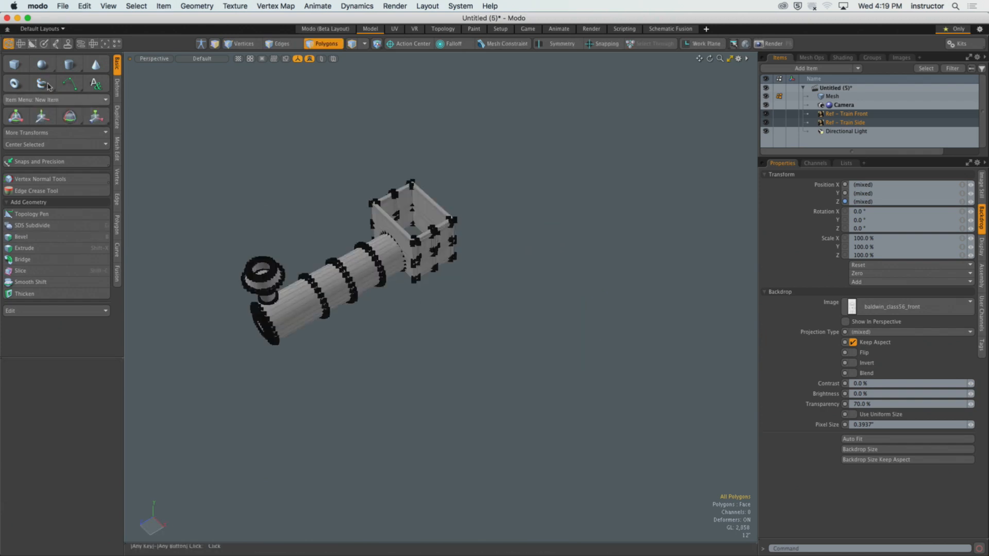
# Draw a trial tube through several points beside the locomotive and reshape its curve by moving a middle point.
pyautogui.click(42, 84)
pyautogui.click(408, 344)
pyautogui.click(564, 342)
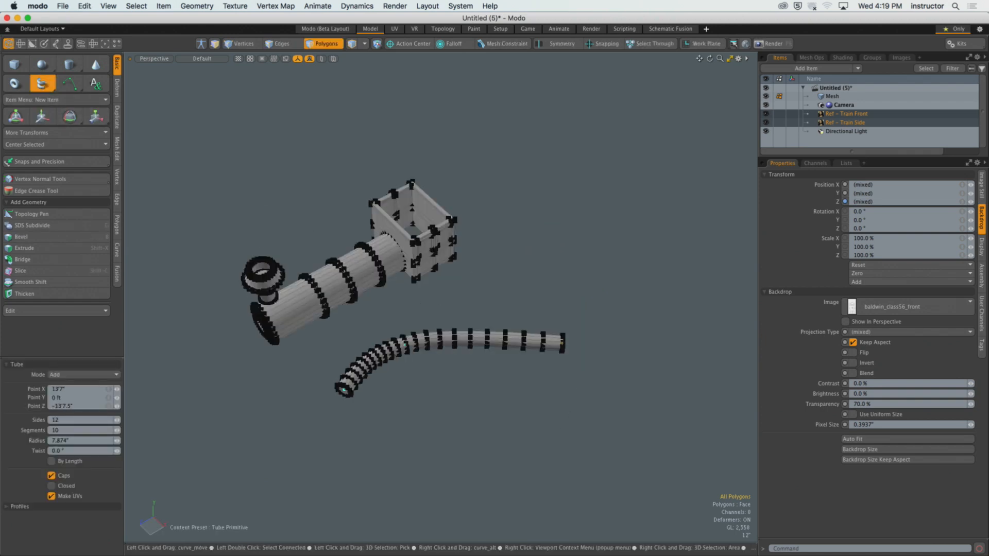
pyautogui.moveTo(565, 447); pyautogui.dragTo(546, 454)
pyautogui.keyDown('alt'); pyautogui.keyDown('shift'); pyautogui.moveTo(511, 378); pyautogui.dragTo(486, 375); pyautogui.keyUp('shift'); pyautogui.keyUp('alt')
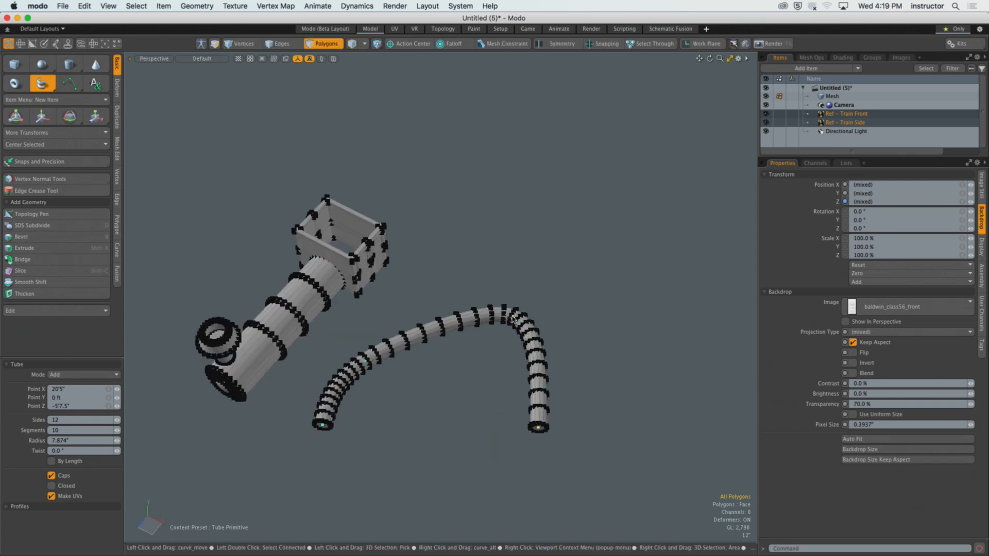
pyautogui.moveTo(513, 319); pyautogui.dragTo(434, 317)
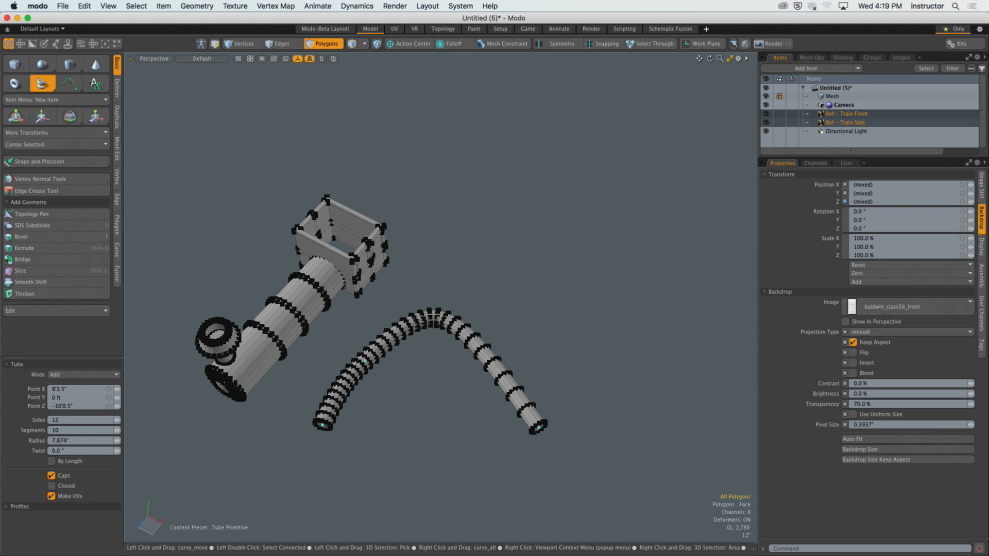
# Delete the entire trial tube from beside the locomotive.
pyautogui.press('space')
pyautogui.doubleClick(467, 334)
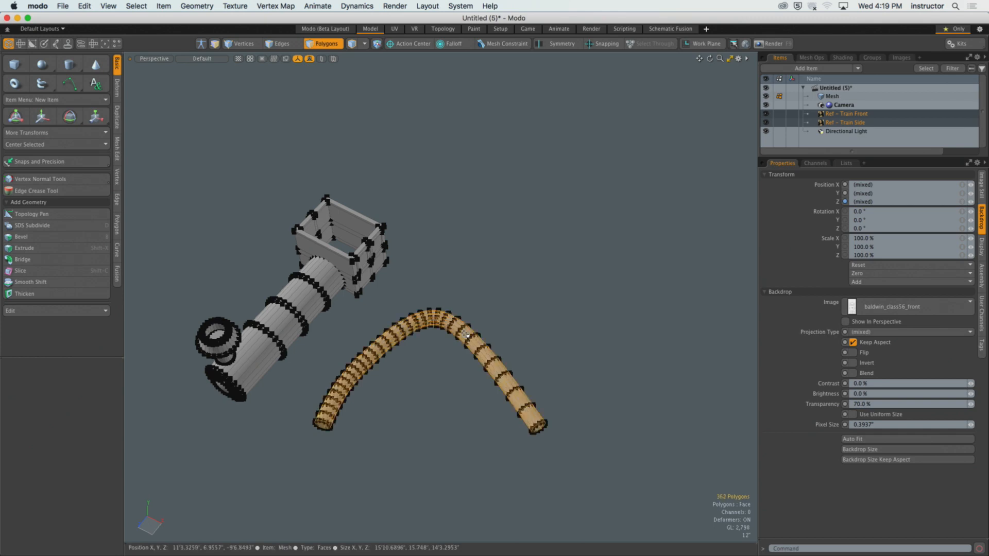
pyautogui.press('Delete')
# Examine the boiler against the reference drawings in the Right and Front views to locate its side pipes.
pyautogui.keyDown('alt'); pyautogui.moveTo(314, 309); pyautogui.dragTo(257, 286); pyautogui.keyUp('alt')
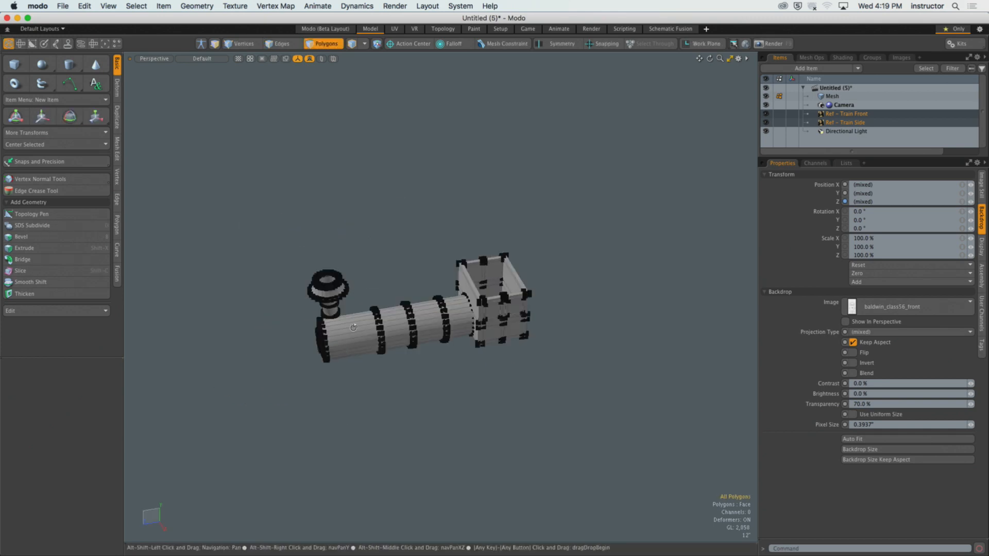
pyautogui.scroll(8, 401, 345)
pyautogui.keyDown('alt'); pyautogui.keyDown('shift'); pyautogui.moveTo(402, 345); pyautogui.dragTo(388, 299); pyautogui.keyUp('shift'); pyautogui.keyUp('alt')
pyautogui.press('KP_3')
pyautogui.scroll(-2, 413, 347)
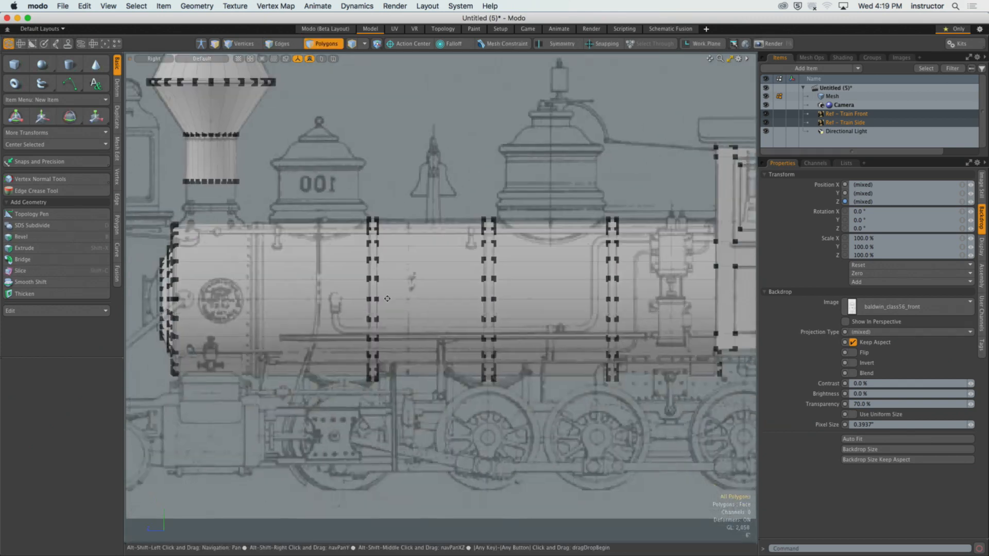
pyautogui.press('KP_2')
pyautogui.keyDown('alt'); pyautogui.keyDown('shift'); pyautogui.moveTo(470, 351); pyautogui.dragTo(402, 358); pyautogui.keyUp('shift'); pyautogui.keyUp('alt')
pyautogui.scroll(6, 495, 327)
pyautogui.scroll(-1, 520, 326)
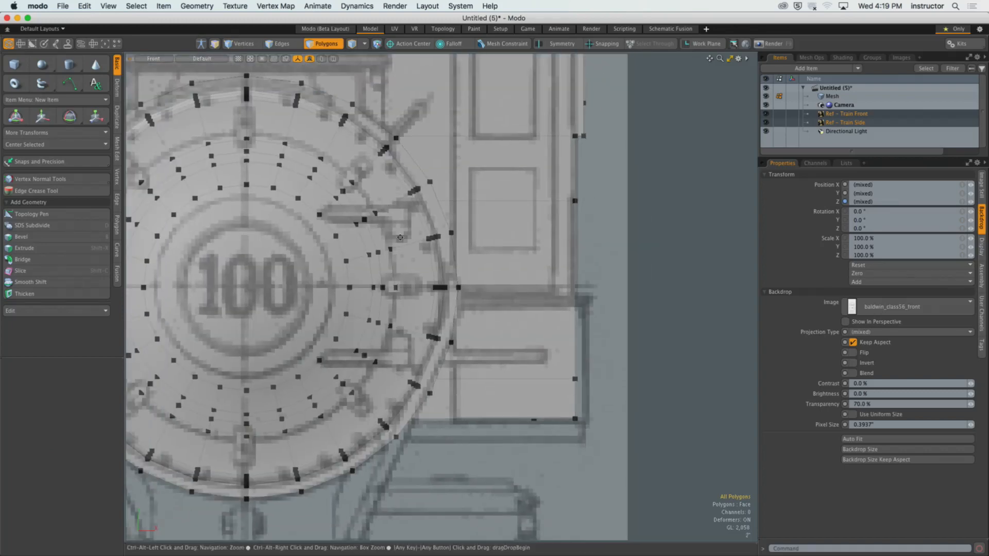
pyautogui.keyDown('alt'); pyautogui.keyDown('shift'); pyautogui.moveTo(400, 237); pyautogui.dragTo(478, 285); pyautogui.keyUp('shift'); pyautogui.keyUp('alt')
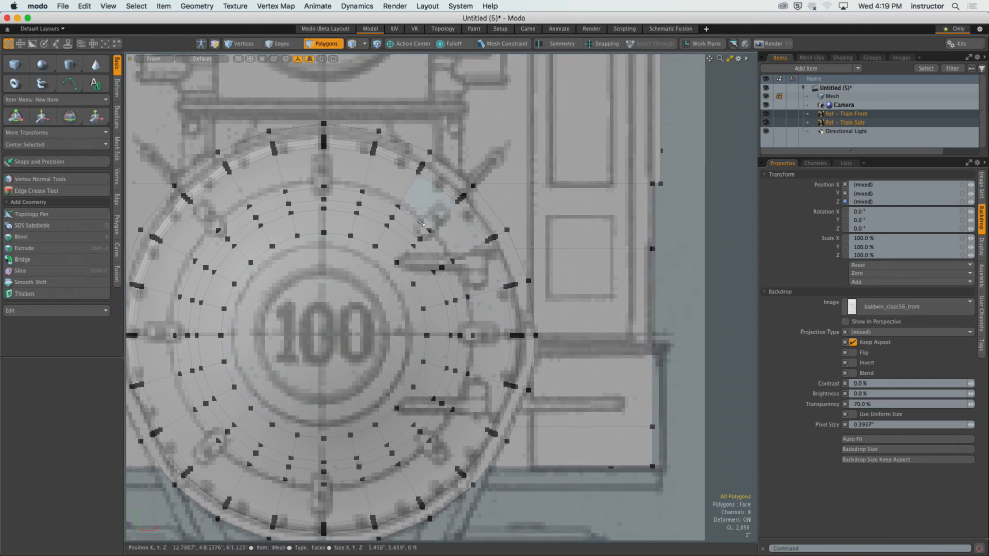
pyautogui.keyDown('alt'); pyautogui.keyDown('shift'); pyautogui.moveTo(521, 322); pyautogui.dragTo(548, 343); pyautogui.keyUp('shift'); pyautogui.keyUp('alt')
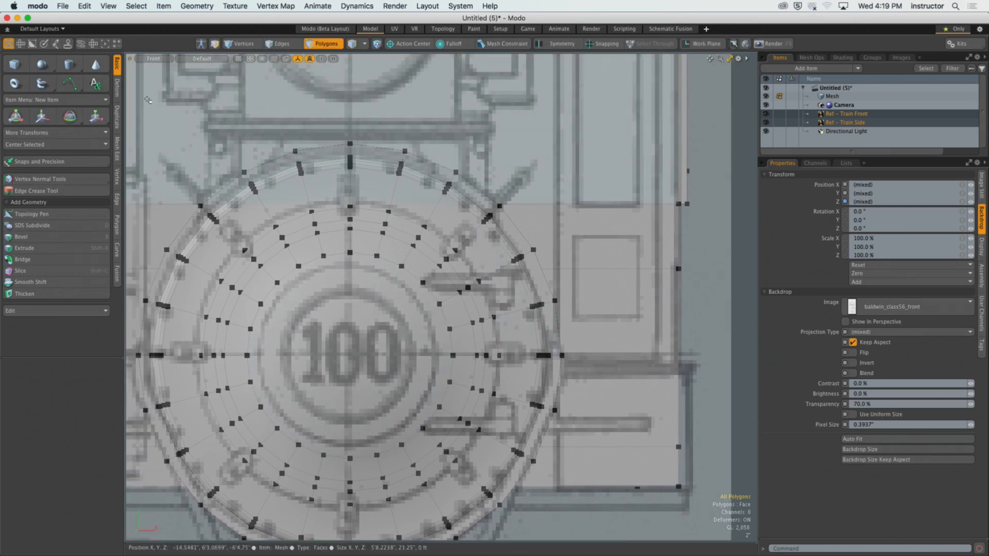
# Create a flat 24-sided cylinder disc about 2.5 in across beside the boiler in the Front view.
pyautogui.click(69, 64)
pyautogui.keyDown('alt'); pyautogui.keyDown('shift'); pyautogui.moveTo(322, 257); pyautogui.dragTo(279, 218); pyautogui.keyUp('shift'); pyautogui.keyUp('alt')
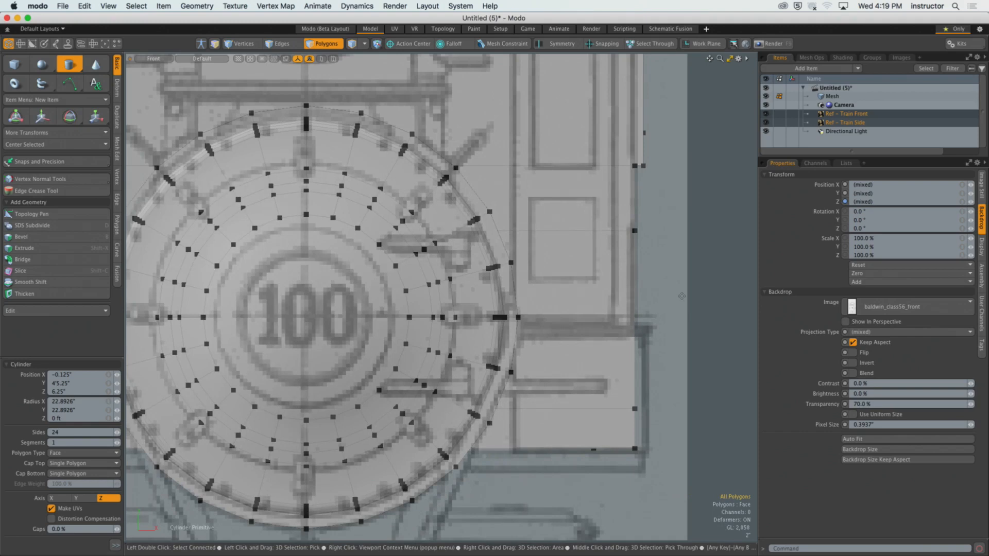
pyautogui.keyDown('ctrl'); pyautogui.moveTo(682, 297); pyautogui.dragTo(690, 305); pyautogui.keyUp('ctrl')
pyautogui.press('space')
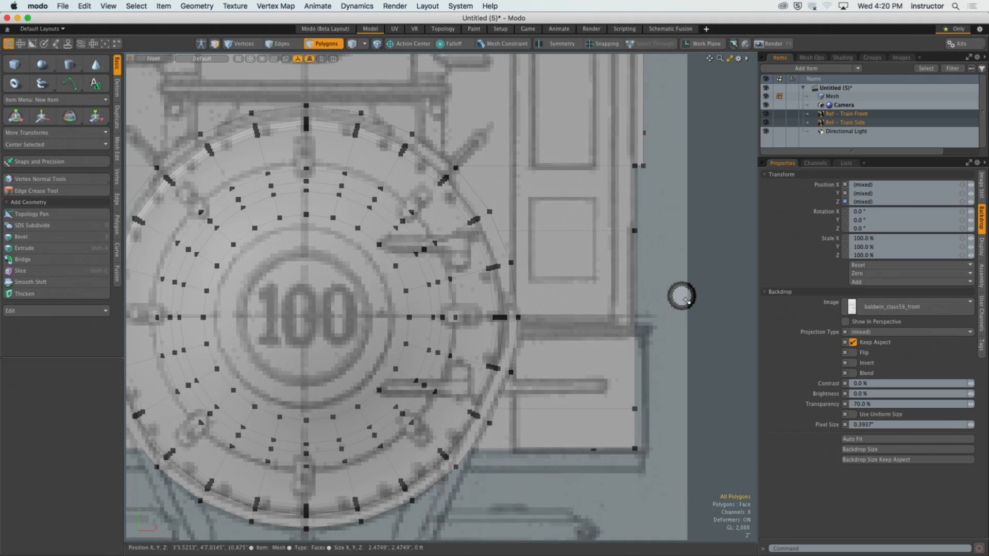
# Select the disc and, in the Right view, move it down 9 in and 8.75 in along Z toward the drawn horizontal pipe.
pyautogui.click(686, 299)
pyautogui.hotkey('ctrl', 'space')
pyautogui.click(709, 291)
pyautogui.keyDown('ctrl'); pyautogui.keyDown('alt'); pyautogui.moveTo(541, 324); pyautogui.dragTo(492, 354); pyautogui.keyUp('alt'); pyautogui.keyUp('ctrl')
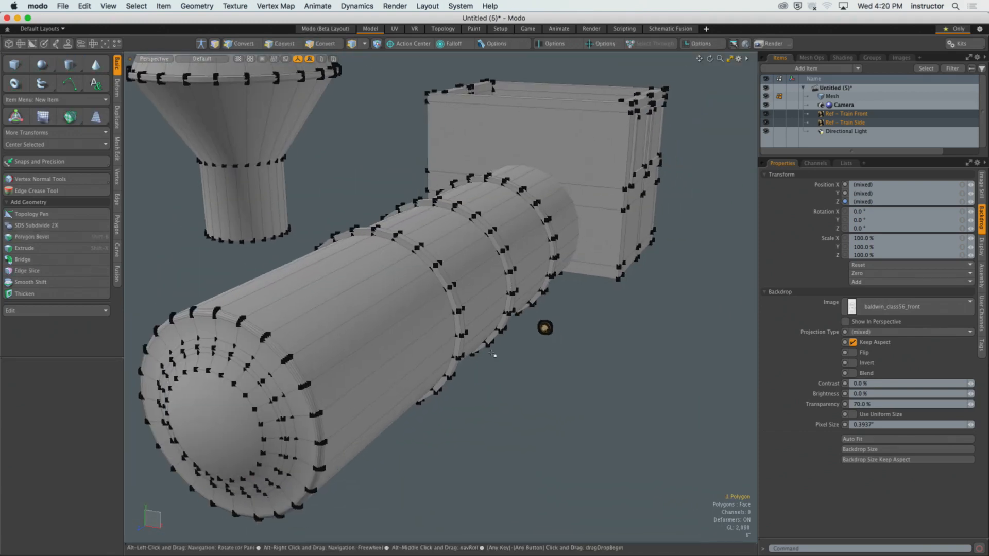
pyautogui.hotkey('ctrl', 'space')
pyautogui.click(517, 356)
pyautogui.keyDown('alt'); pyautogui.keyDown('shift'); pyautogui.moveTo(376, 344); pyautogui.dragTo(465, 320); pyautogui.keyUp('shift'); pyautogui.keyUp('alt')
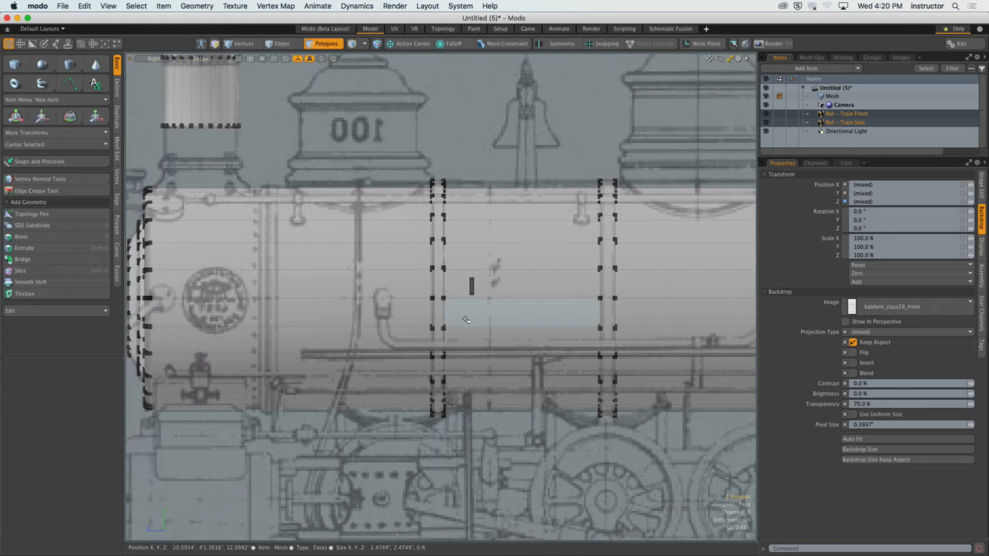
pyautogui.press('w')
pyautogui.moveTo(473, 262); pyautogui.dragTo(473, 309)
pyautogui.keyDown('alt'); pyautogui.keyDown('shift'); pyautogui.moveTo(473, 310); pyautogui.dragTo(414, 301); pyautogui.keyUp('shift'); pyautogui.keyUp('alt')
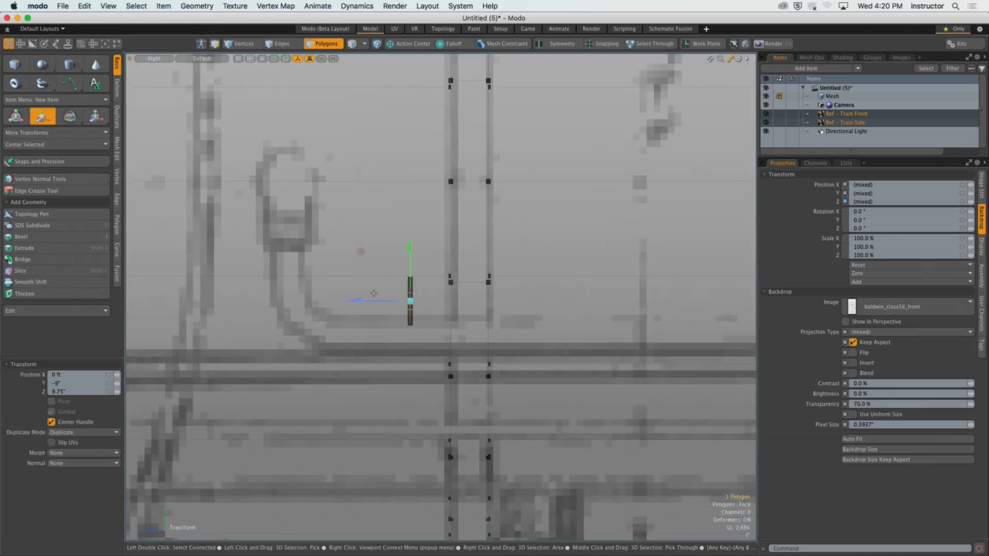
# Scale the disc to about 2 in across and lower it to match the thickness and height of the drawn pipe.
pyautogui.press('r')
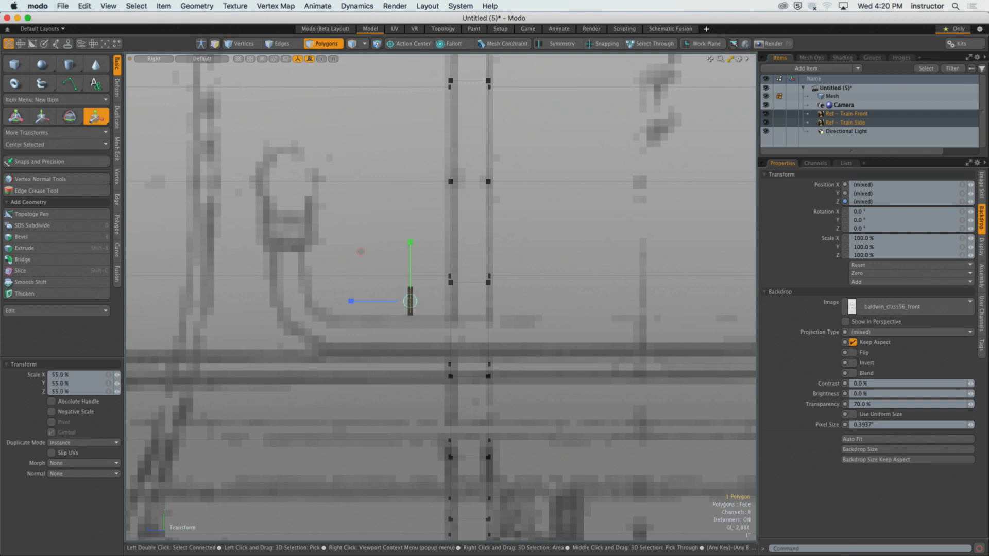
pyautogui.press('w')
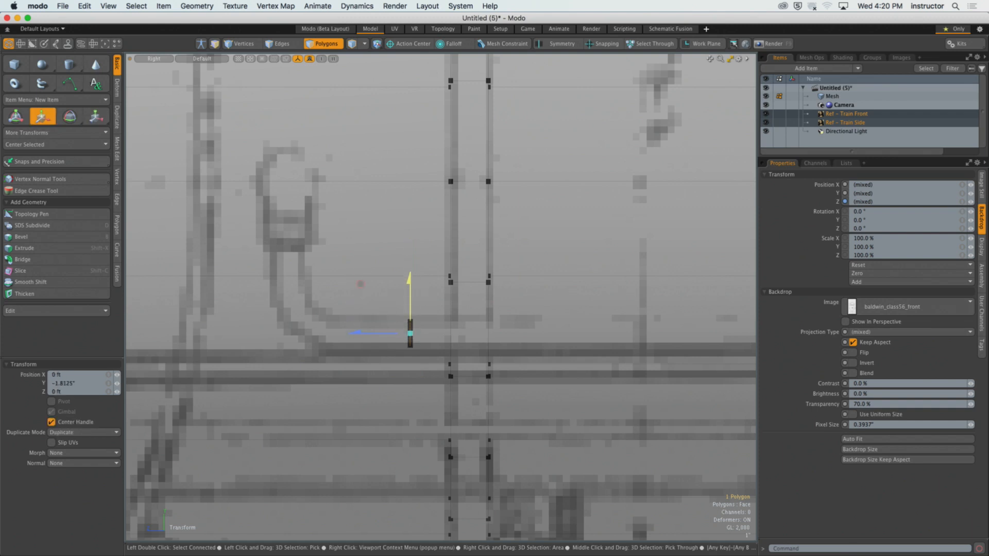
pyautogui.press('r')
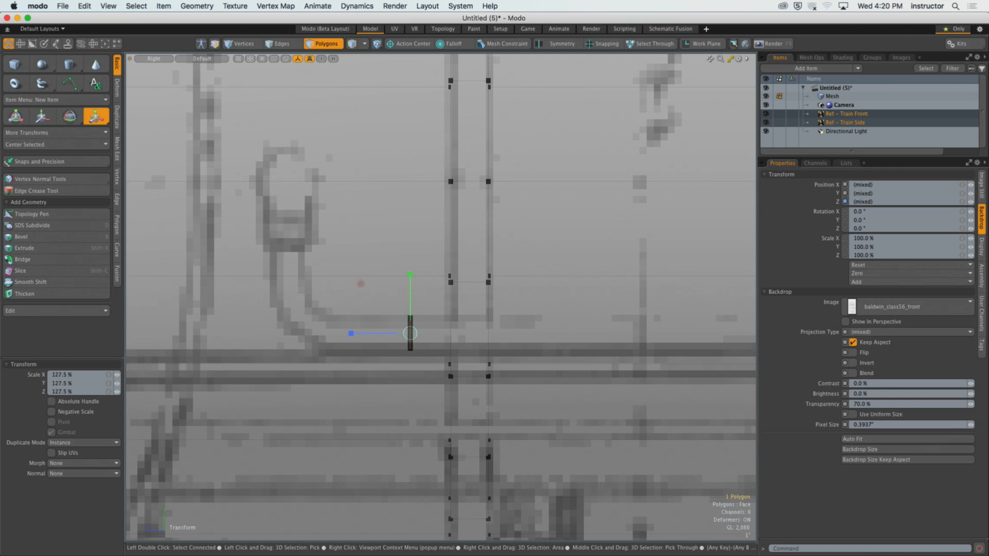
pyautogui.press('w')
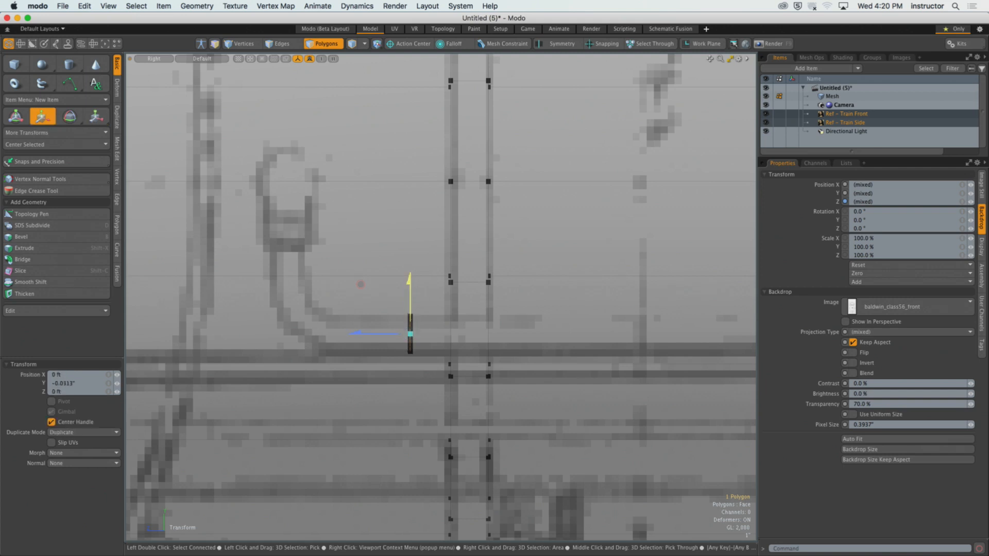
pyautogui.keyDown('ctrl'); pyautogui.keyDown('alt'); pyautogui.moveTo(404, 325); pyautogui.dragTo(349, 350); pyautogui.keyUp('alt'); pyautogui.keyUp('ctrl')
pyautogui.press('space')
# Move the disc sideways in the Perspective view so that it sits close to the boiler's side.
pyautogui.hotkey('ctrl', 'space')
pyautogui.click(459, 270)
pyautogui.keyDown('alt'); pyautogui.moveTo(471, 288); pyautogui.dragTo(468, 339); pyautogui.keyUp('alt')
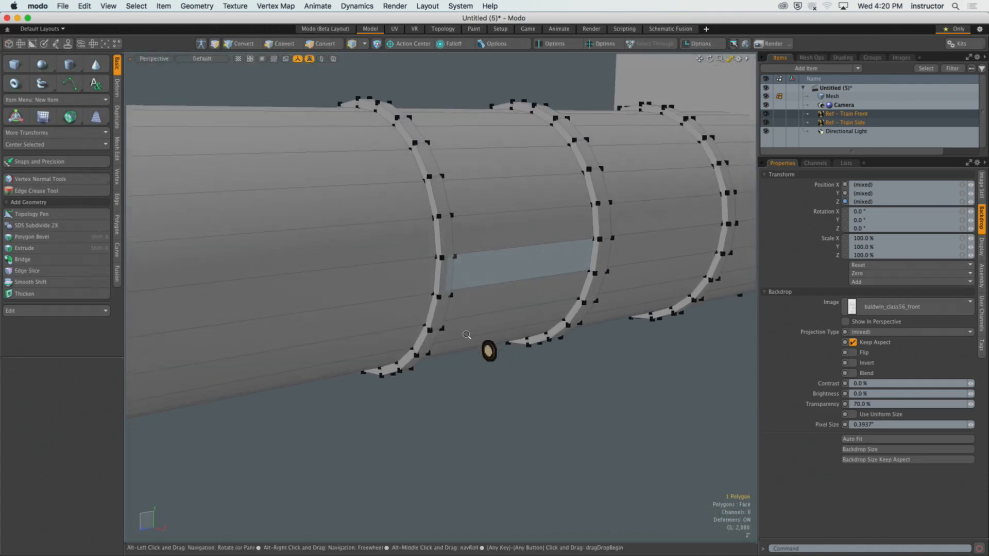
pyautogui.keyDown('ctrl'); pyautogui.keyDown('alt'); pyautogui.moveTo(588, 355); pyautogui.dragTo(549, 387); pyautogui.keyUp('alt'); pyautogui.keyUp('ctrl')
pyautogui.press('w')
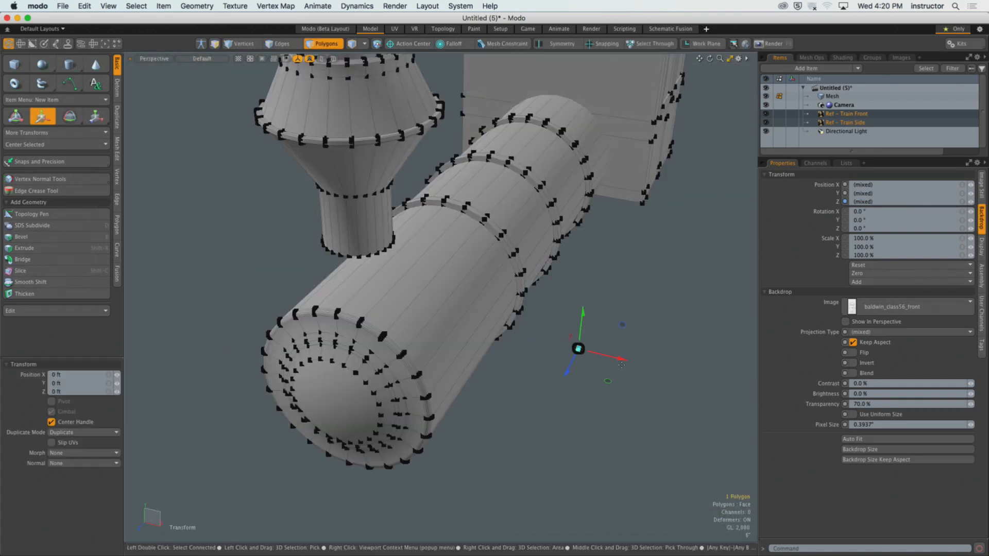
pyautogui.moveTo(578, 349); pyautogui.dragTo(593, 281)
# Extrude the disc into a straight pipe about 6.5 ft long along the boiler and check it against the side drawing.
pyautogui.hotkey('shift', 'x')
pyautogui.click(555, 346)
pyautogui.press('Escape')
pyautogui.press('Escape')
pyautogui.keyDown('alt'); pyautogui.moveTo(517, 431); pyautogui.dragTo(487, 348); pyautogui.keyUp('alt')
pyautogui.doubleClick(488, 380)
pyautogui.press('KP_3')
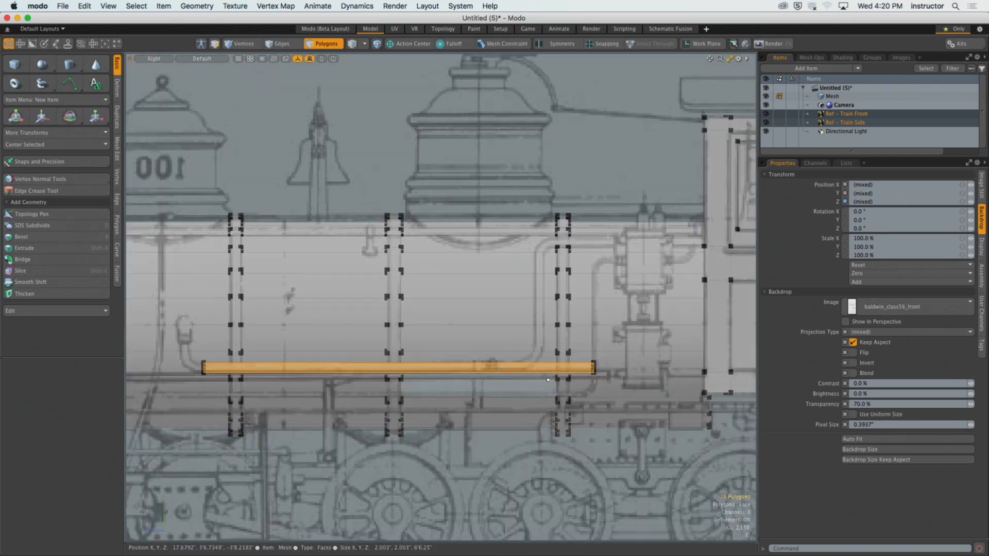
# Shorten the pipe by moving its cab-side end cap 17.25 in forward to where the drawn pipe starts to bend.
pyautogui.hotkey('ctrl', 'space')
pyautogui.click(592, 364)
pyautogui.keyDown('alt'); pyautogui.moveTo(592, 364); pyautogui.dragTo(518, 378); pyautogui.keyUp('alt')
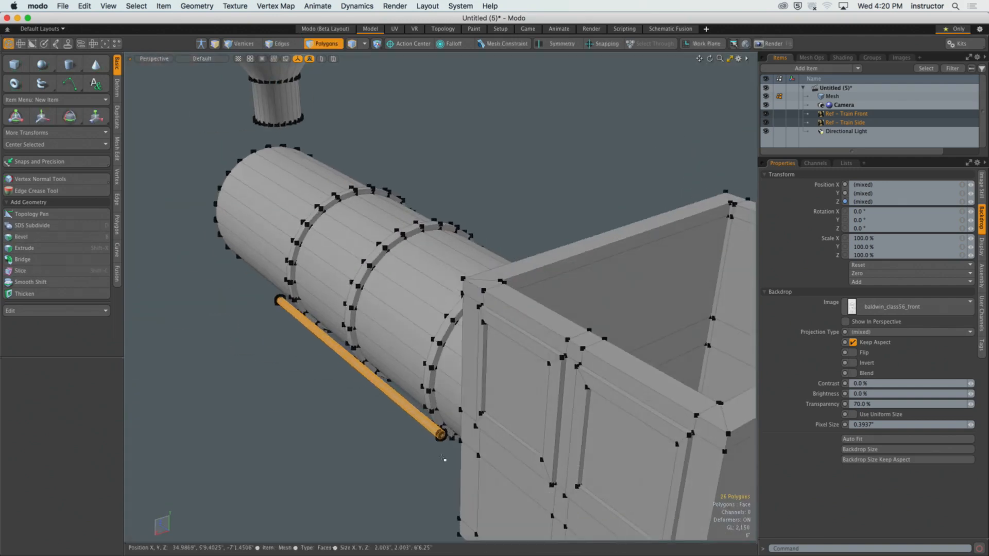
pyautogui.click(420, 441)
pyautogui.keyDown('ctrl'); pyautogui.keyDown('alt'); pyautogui.moveTo(420, 441); pyautogui.dragTo(490, 431); pyautogui.keyUp('alt'); pyautogui.keyUp('ctrl')
pyautogui.click(535, 427)
pyautogui.hotkey('ctrl', 'space')
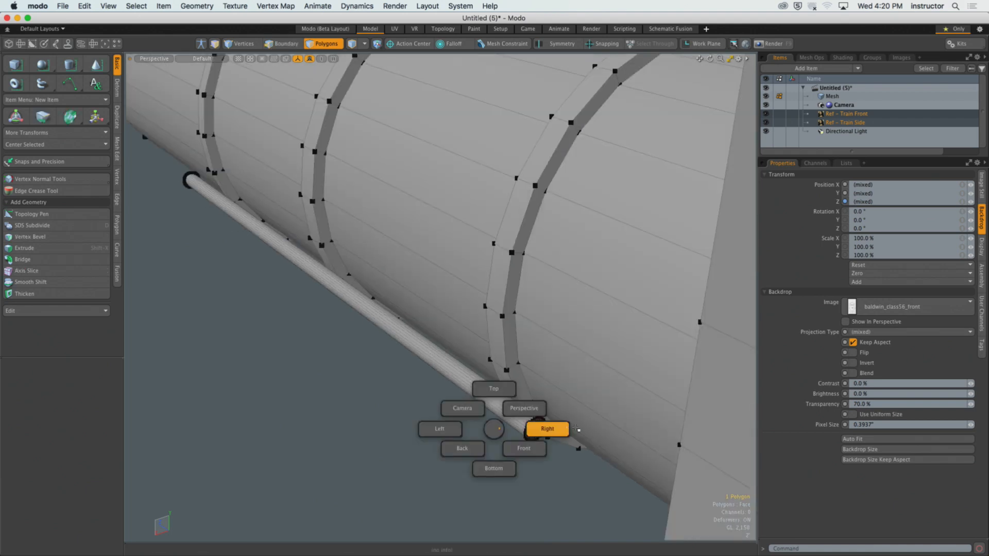
pyautogui.click(542, 428)
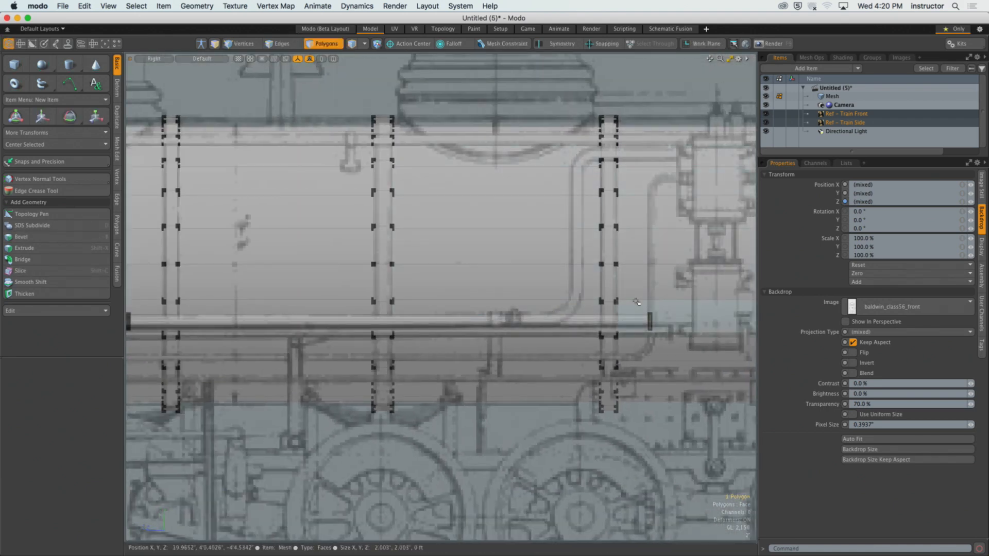
pyautogui.press('w')
pyautogui.moveTo(600, 272); pyautogui.dragTo(486, 272)
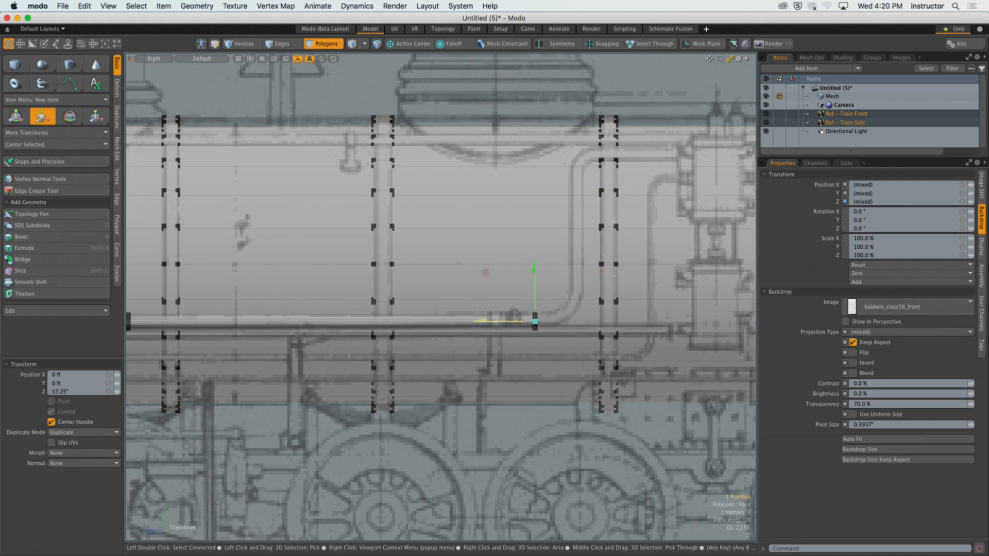
pyautogui.press('space')
# Duplicate the pipe twice, placing one copy higher and further forward on the boiler and the other along the drawn upper pipe toward the cab.
pyautogui.scroll(-3, 513, 327)
pyautogui.doubleClick(512, 327)
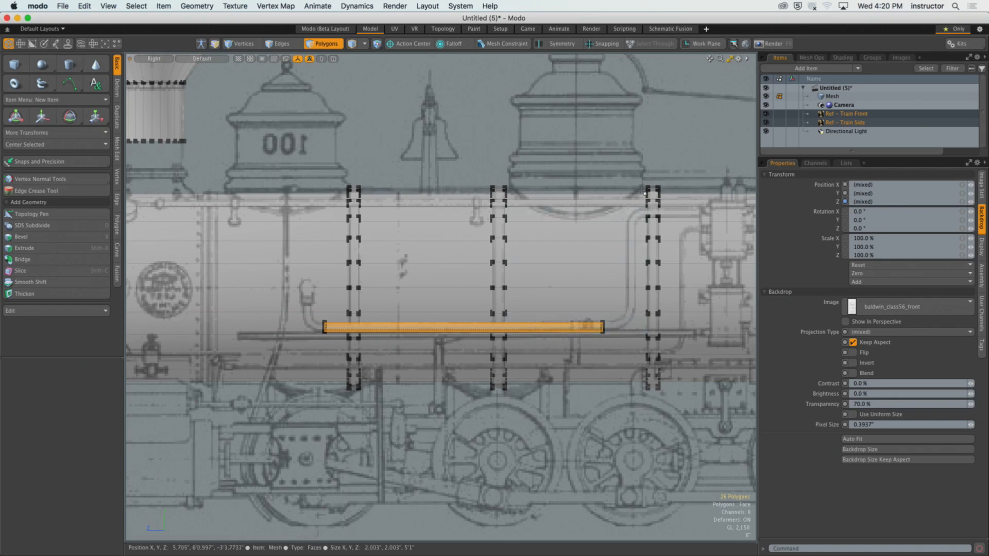
pyautogui.keyDown('alt'); pyautogui.keyDown('shift'); pyautogui.moveTo(621, 268); pyautogui.dragTo(521, 269); pyautogui.keyUp('shift'); pyautogui.keyUp('alt')
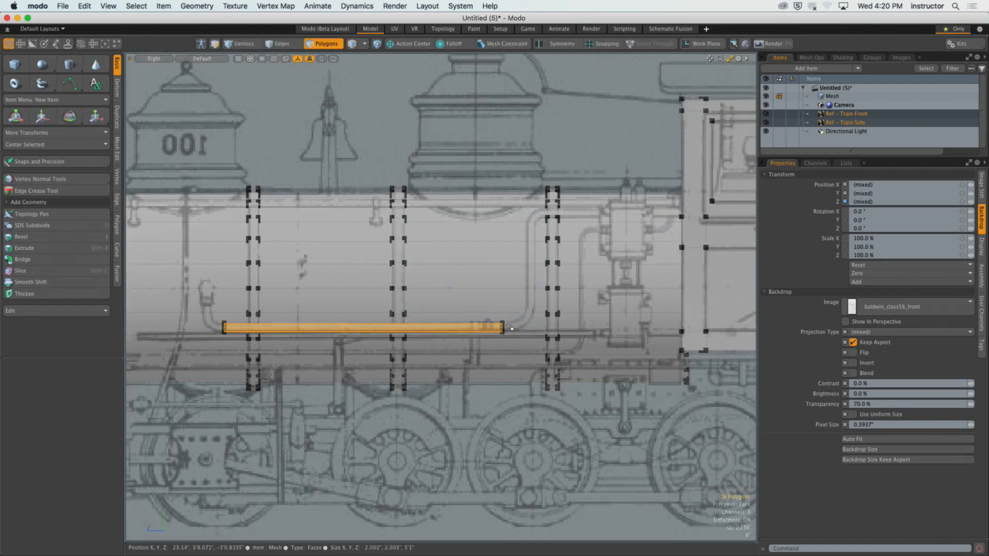
pyautogui.keyDown('alt'); pyautogui.keyDown('shift'); pyautogui.moveTo(530, 298); pyautogui.dragTo(548, 297); pyautogui.keyUp('shift'); pyautogui.keyUp('alt')
pyautogui.press('w')
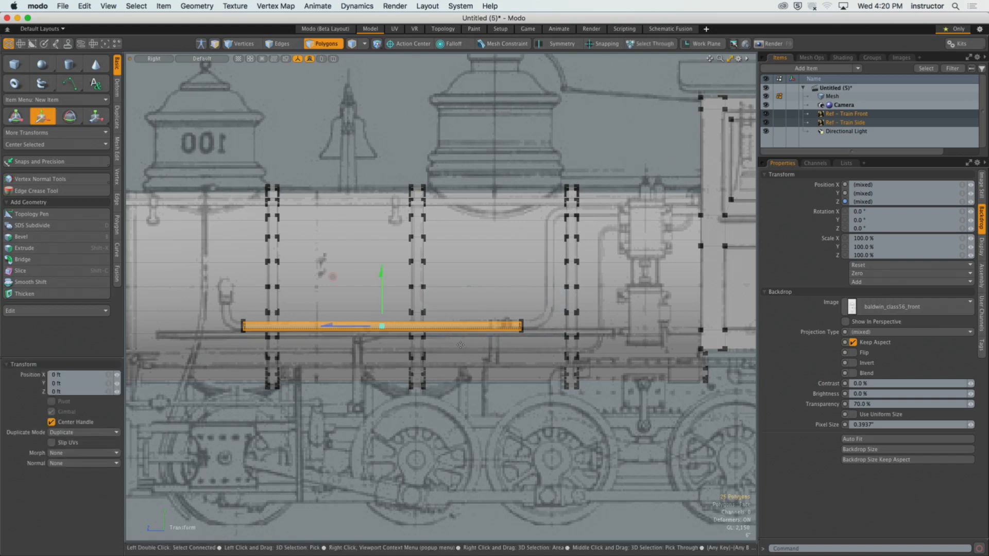
pyautogui.moveTo(381, 310); pyautogui.dragTo(382, 277)
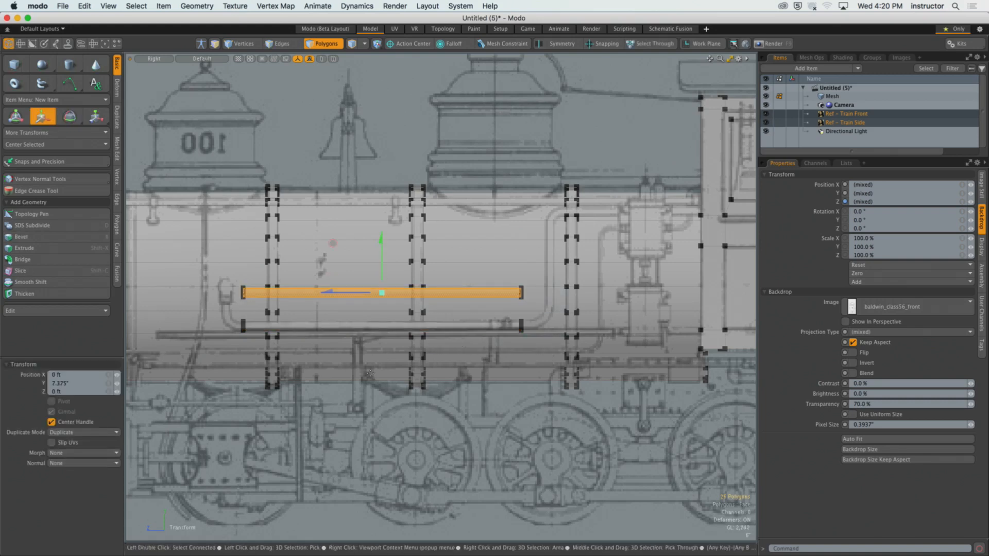
pyautogui.moveTo(381, 260); pyautogui.dragTo(241, 257)
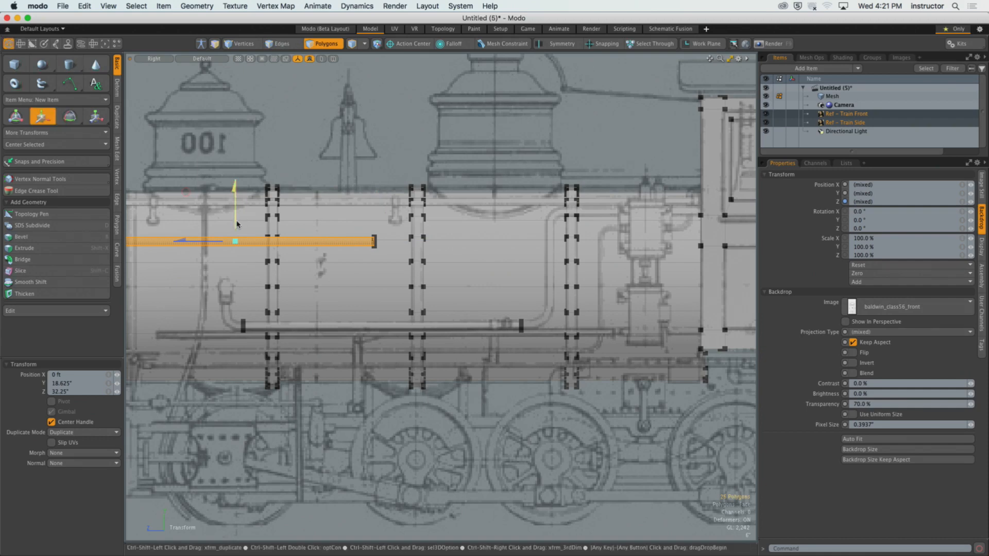
pyautogui.keyDown('shift'); pyautogui.moveTo(236, 220); pyautogui.dragTo(435, 249); pyautogui.keyUp('shift')
# Shorten the upper rear pipe by moving its front end cap back to the drawn bend near the rear boiler band.
pyautogui.keyDown('alt'); pyautogui.moveTo(345, 274); pyautogui.dragTo(467, 305); pyautogui.keyUp('alt')
pyautogui.click(420, 288)
pyautogui.press('q')
pyautogui.click(417, 287)
pyautogui.hotkey('ctrl', 'space')
pyautogui.click(477, 292)
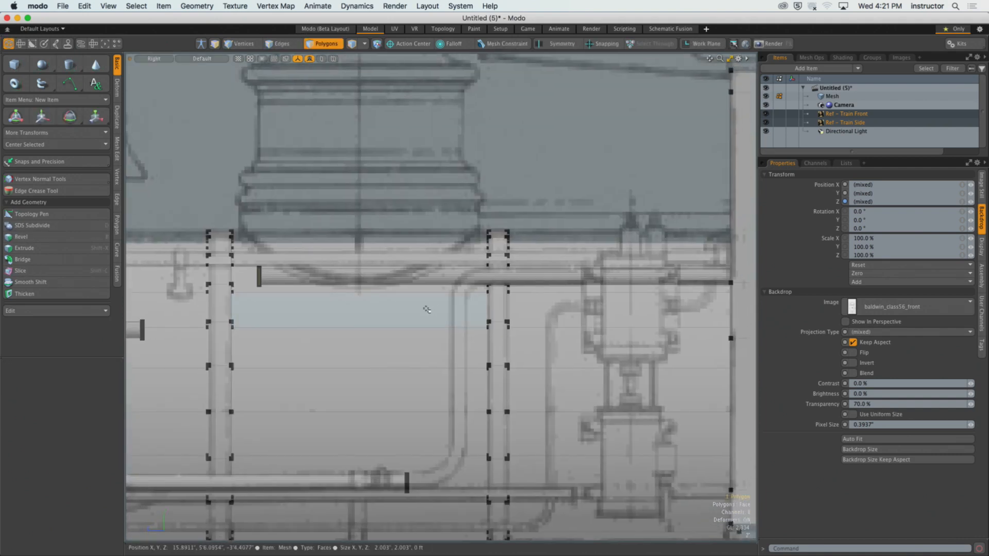
pyautogui.press('w')
pyautogui.moveTo(231, 280); pyautogui.dragTo(461, 280)
pyautogui.press('q')
# Duplicate the upper rear pipe, shift the copy forward over the drawn vertical pipe and rotate it upright.
pyautogui.scroll(-2, 413, 302)
pyautogui.keyDown('alt'); pyautogui.moveTo(413, 301); pyautogui.dragTo(480, 287); pyautogui.keyUp('alt')
pyautogui.keyDown('shift'); pyautogui.click(578, 267); pyautogui.keyUp('shift')
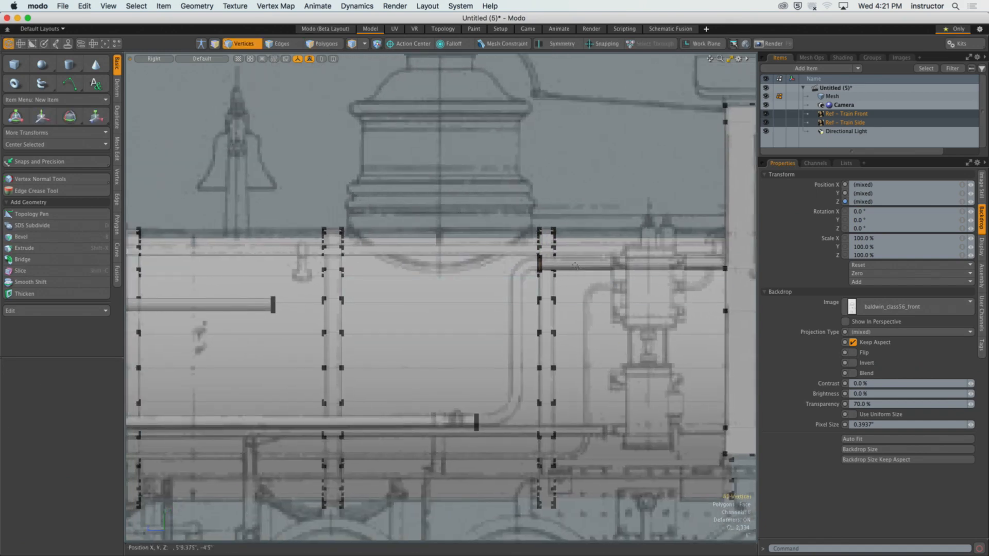
pyautogui.keyDown('shift'); pyautogui.doubleClick(575, 265); pyautogui.keyUp('shift')
pyautogui.keyDown('alt'); pyautogui.moveTo(576, 266); pyautogui.dragTo(434, 264); pyautogui.keyUp('alt')
pyautogui.press('w')
pyautogui.press('e')
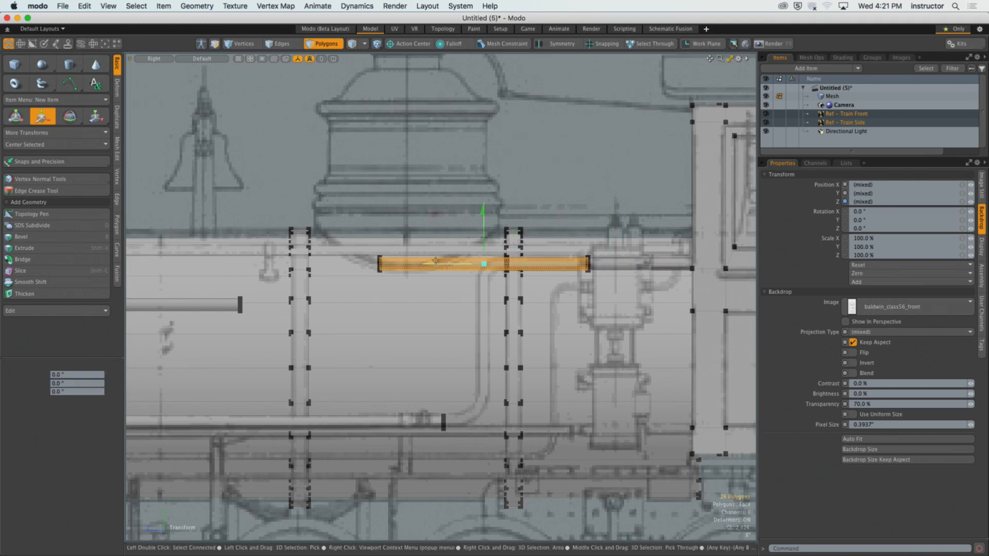
pyautogui.keyDown('ctrl'); pyautogui.moveTo(437, 221); pyautogui.dragTo(437, 314); pyautogui.keyUp('ctrl')
# Lower the upright pipe 19.625 in to start just below the upper bend, and select its upper end cap.
pyautogui.press('w')
pyautogui.moveTo(484, 217); pyautogui.dragTo(483, 340)
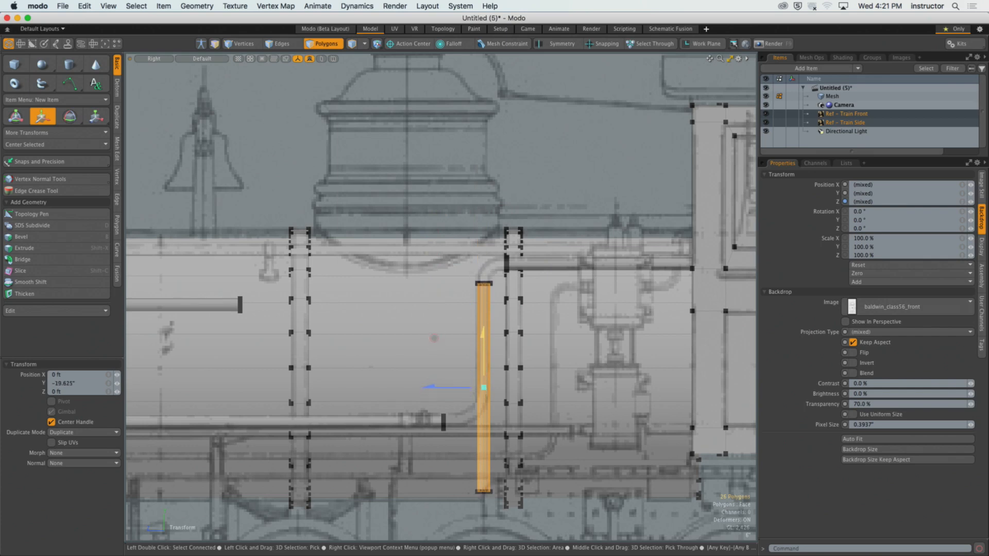
pyautogui.press('q')
pyautogui.moveTo(466, 277); pyautogui.dragTo(508, 303, button='right')
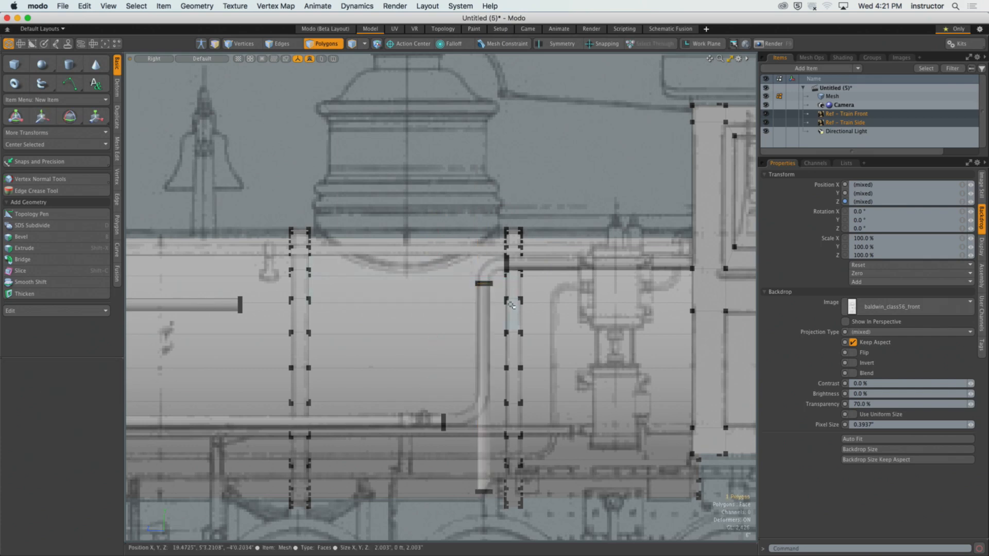
# Shorten the upright pipe by raising its lower end cap to just above the drawn bend into the lower pipe.
pyautogui.keyDown('alt'); pyautogui.keyDown('shift'); pyautogui.moveTo(490, 294); pyautogui.dragTo(481, 205); pyautogui.keyUp('shift'); pyautogui.keyUp('alt')
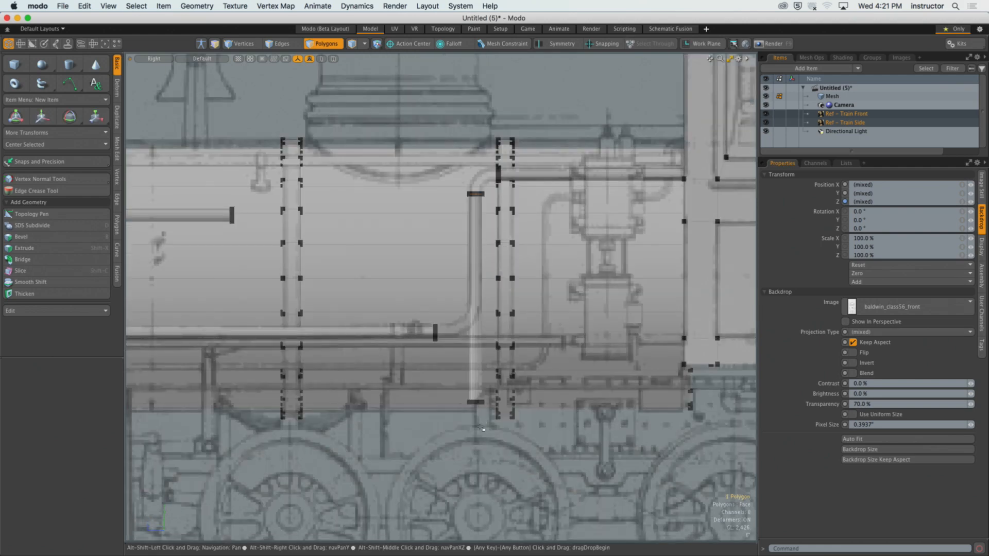
pyautogui.keyDown('shift'); pyautogui.moveTo(460, 385); pyautogui.dragTo(501, 427, button='right'); pyautogui.keyUp('shift')
pyautogui.moveTo(460, 390); pyautogui.dragTo(488, 414, button='right')
pyautogui.press('w')
pyautogui.moveTo(477, 417); pyautogui.dragTo(442, 341)
pyautogui.press('space')
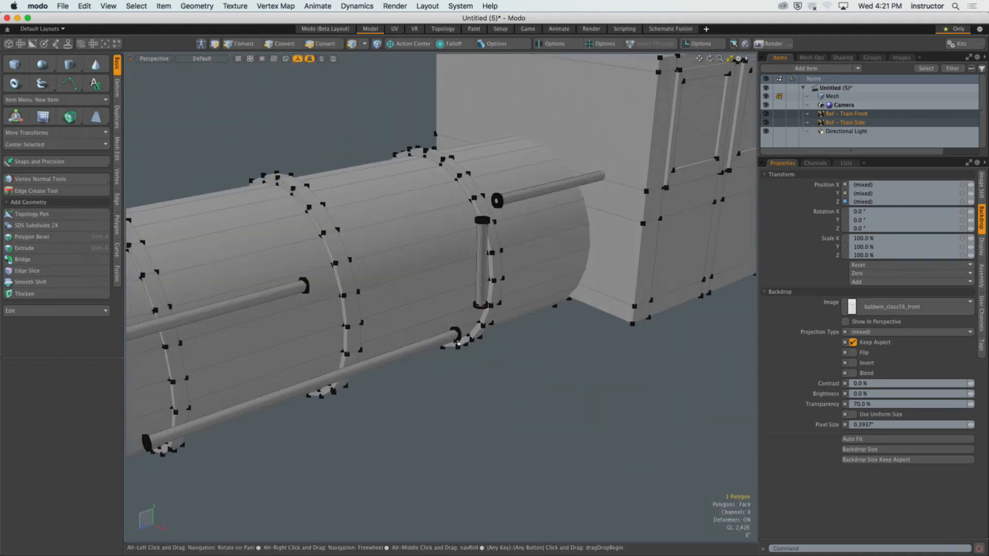
# Clear the cap selection and examine the gaps between the straight pipe segments along the boiler.
pyautogui.press('1')
pyautogui.press('3')
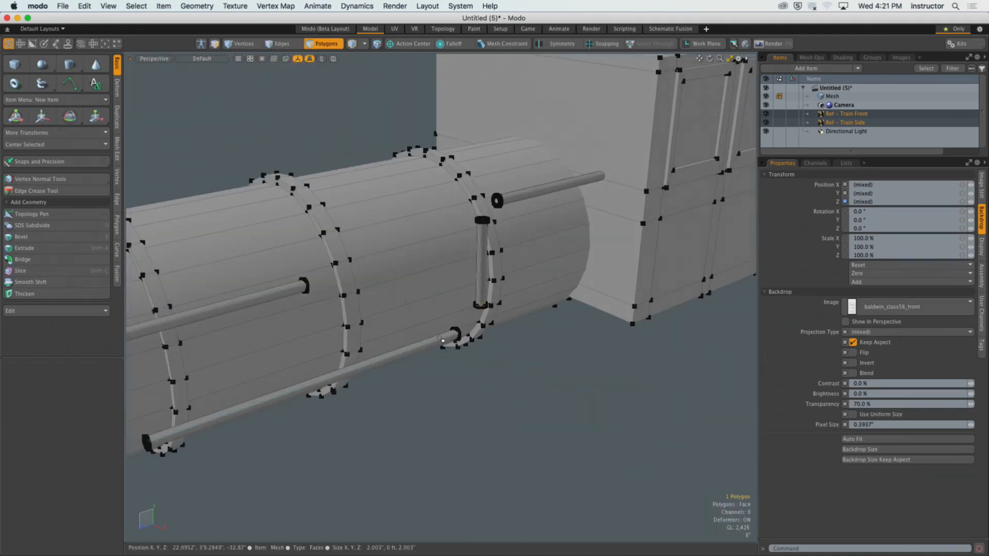
pyautogui.press('o')
pyautogui.click(438, 366)
pyautogui.moveTo(559, 355)
pyautogui.keyDown('alt'); pyautogui.mouseDown()
pyautogui.moveTo(556, 371)
pyautogui.moveTo(569, 372)
pyautogui.mouseUp(); pyautogui.keyUp('alt')
pyautogui.scroll(5, 479, 367)
pyautogui.keyDown('alt'); pyautogui.moveTo(466, 368); pyautogui.dragTo(596, 408); pyautogui.keyUp('alt')
pyautogui.scroll(-5, 431, 375)
pyautogui.click(596, 408)
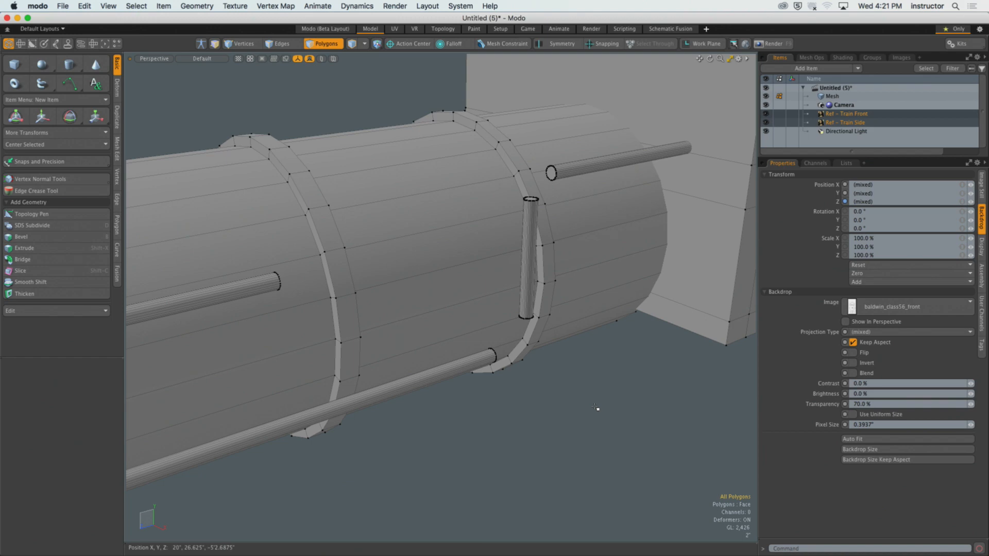
pyautogui.keyDown('alt'); pyautogui.moveTo(524, 285); pyautogui.dragTo(500, 332); pyautogui.keyUp('alt')
pyautogui.click(281, 302)
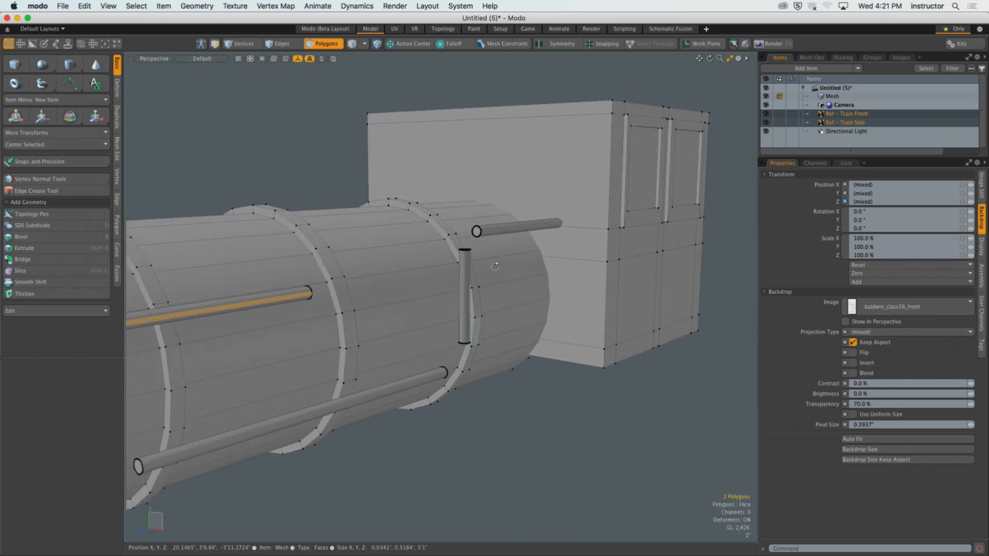
# Select the upright and upper rear pipes and compare the gap between them with the drawn bend in the side view.
pyautogui.keyDown('alt'); pyautogui.keyDown('shift'); pyautogui.moveTo(530, 255); pyautogui.dragTo(551, 310); pyautogui.keyUp('shift'); pyautogui.keyUp('alt')
pyautogui.keyDown('alt'); pyautogui.moveTo(552, 311); pyautogui.dragTo(365, 352); pyautogui.keyUp('alt')
pyautogui.doubleClick(365, 353)
pyautogui.keyDown('shift'); pyautogui.doubleClick(442, 287); pyautogui.keyUp('shift')
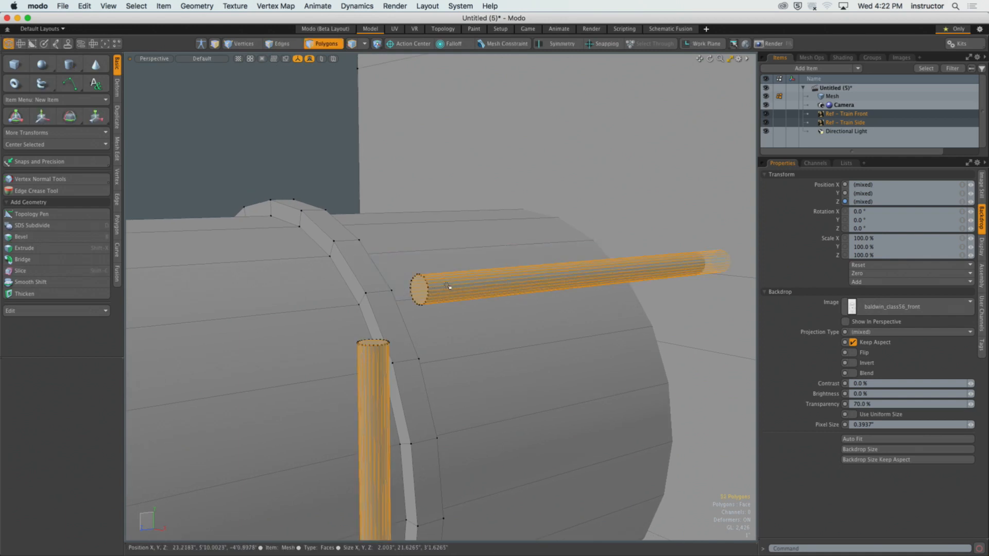
pyautogui.hotkey('ctrl', 'space')
pyautogui.click(463, 303)
pyautogui.scroll(2, 372, 257)
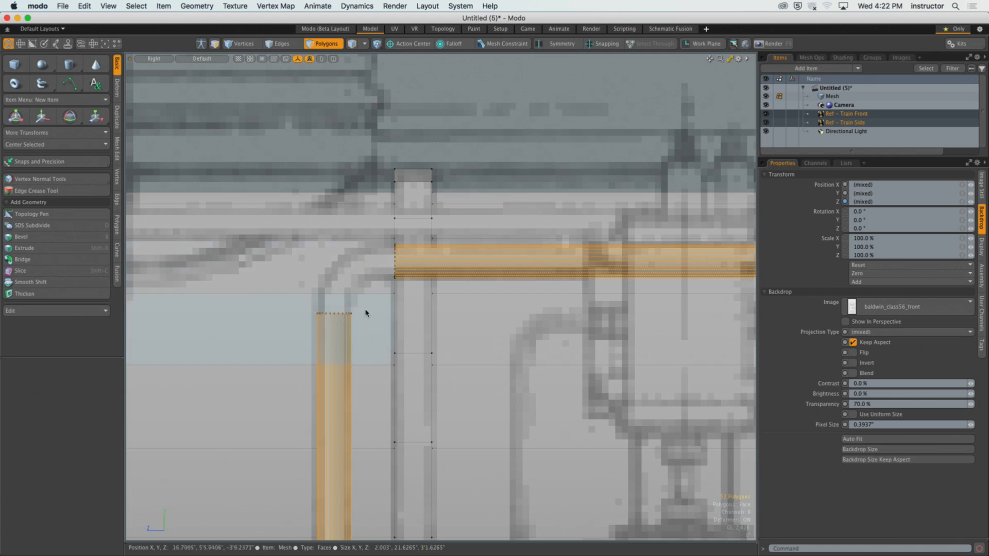
pyautogui.keyDown('alt'); pyautogui.moveTo(364, 312); pyautogui.dragTo(489, 266); pyautogui.keyUp('alt')
pyautogui.click(227, 166)
pyautogui.keyDown('alt'); pyautogui.moveTo(303, 200); pyautogui.dragTo(279, 245); pyautogui.keyUp('alt')
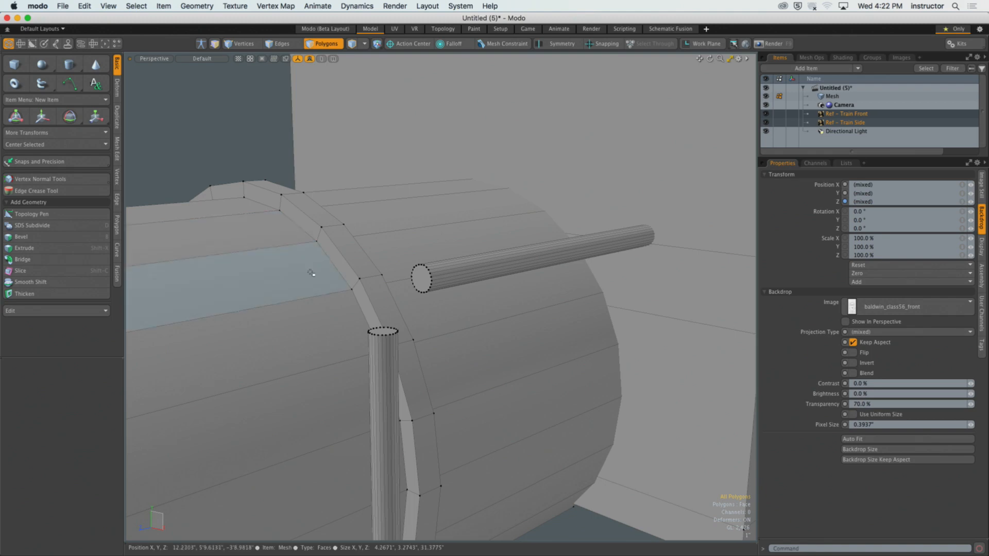
# Bridge the front end cap of the upper rear pipe to the upper end cap of the upright pipe.
pyautogui.keyDown('alt'); pyautogui.moveTo(355, 294); pyautogui.dragTo(435, 378); pyautogui.keyUp('alt')
pyautogui.click(440, 277)
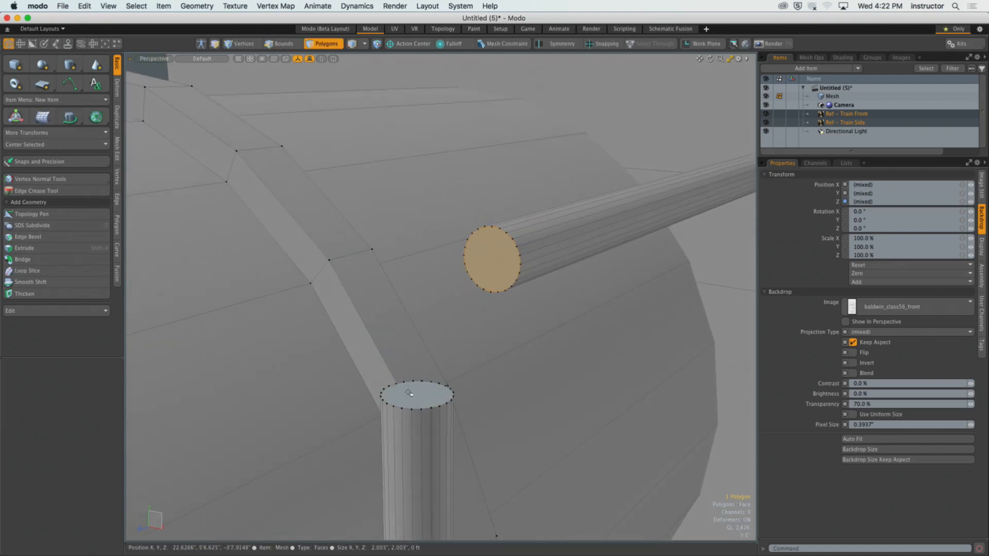
pyautogui.keyDown('shift'); pyautogui.click(418, 395); pyautogui.keyUp('shift')
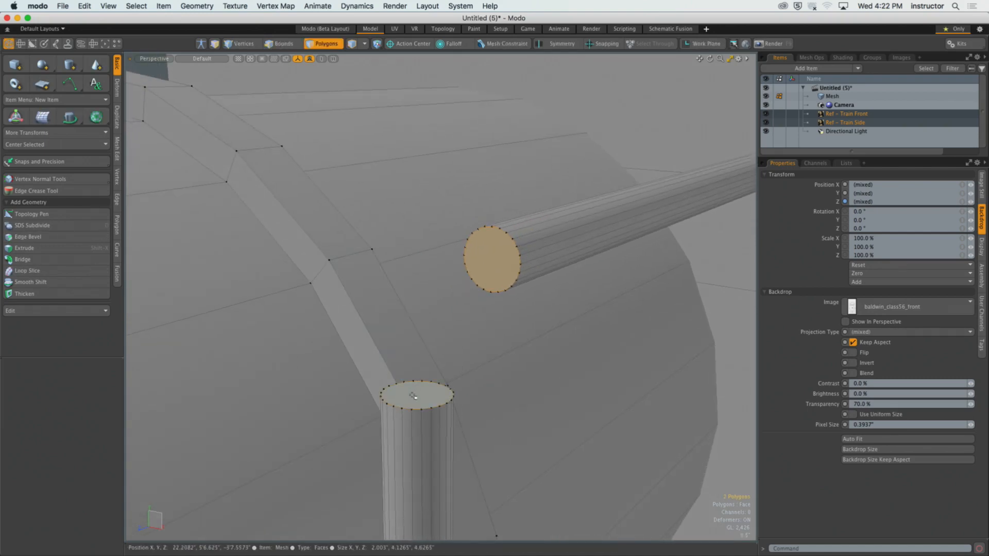
pyautogui.click(23, 259)
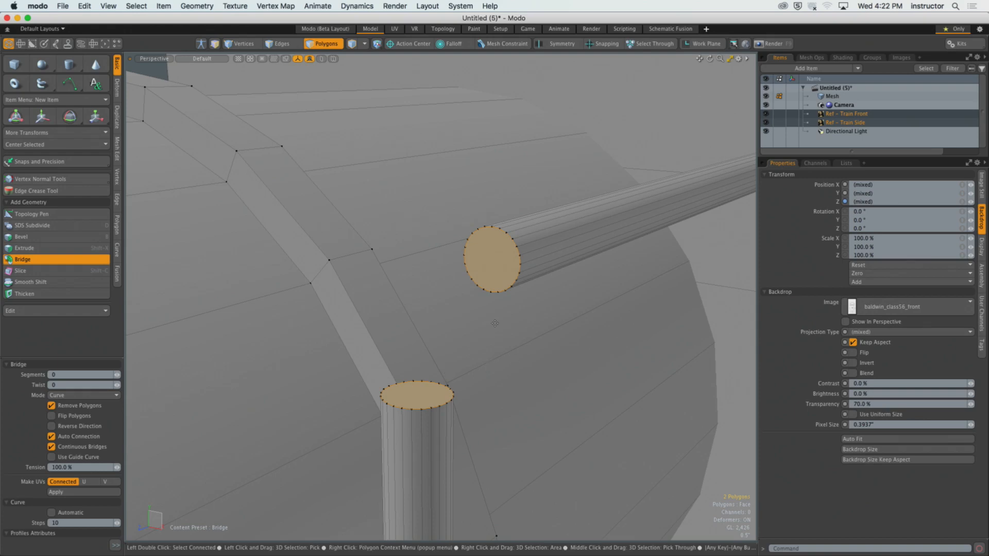
pyautogui.click(494, 323)
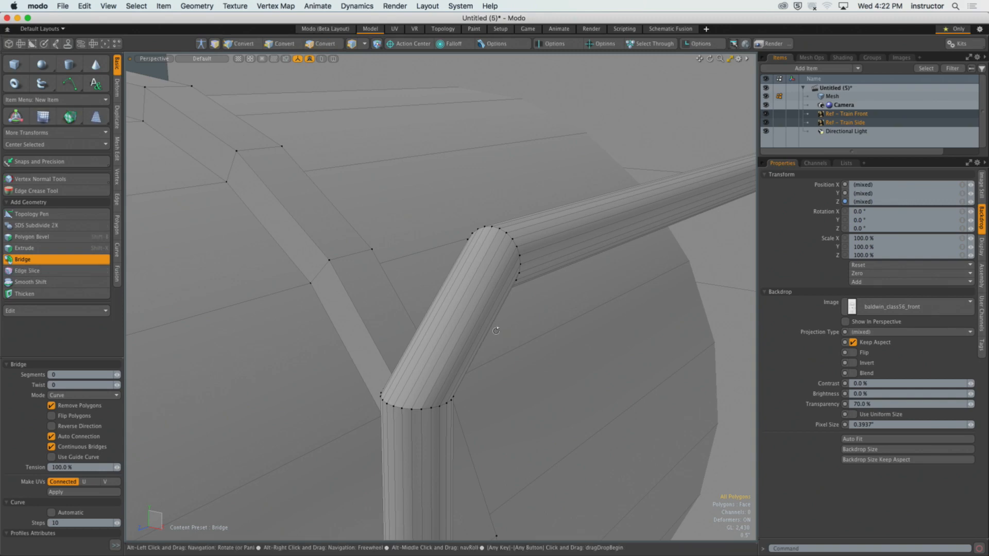
pyautogui.keyDown('alt'); pyautogui.moveTo(491, 329); pyautogui.dragTo(423, 302); pyautogui.keyUp('alt')
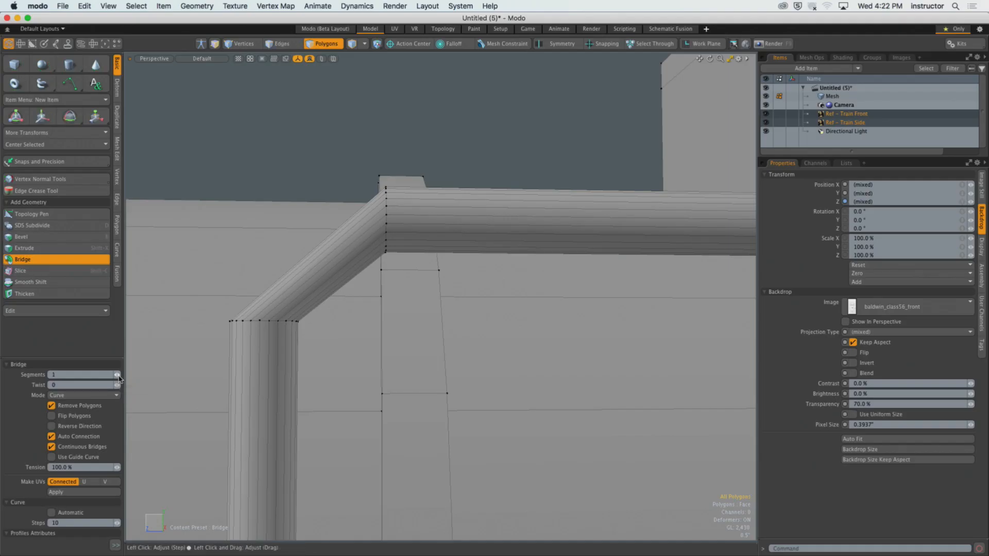
# Round the bridged upper bend by setting the bridge to 9 segments.
pyautogui.click(118, 376)
pyautogui.click(118, 376)
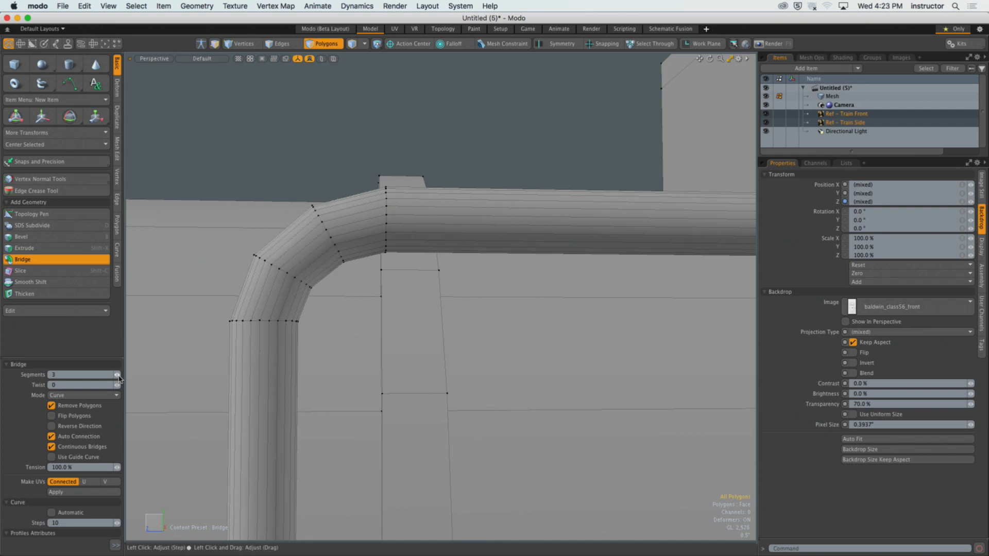
pyautogui.click(118, 376)
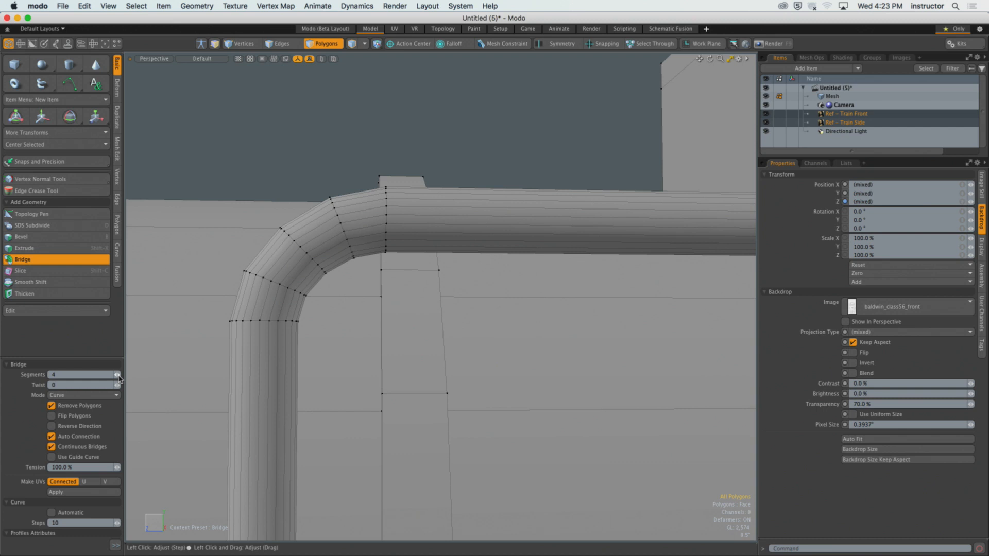
pyautogui.moveTo(118, 379); pyautogui.dragTo(150, 379)
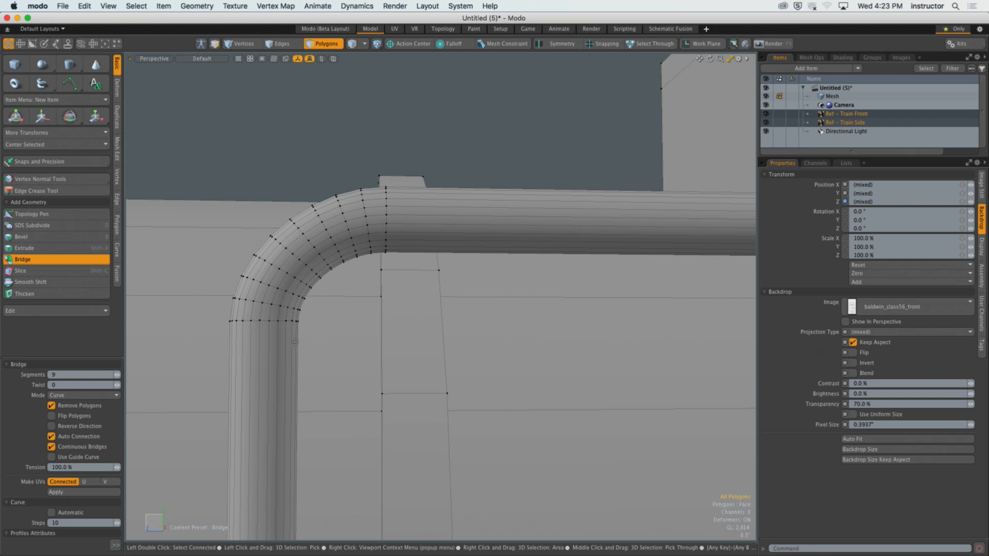
pyautogui.keyDown('ctrl'); pyautogui.keyDown('alt'); pyautogui.moveTo(391, 335); pyautogui.dragTo(355, 343); pyautogui.keyUp('alt'); pyautogui.keyUp('ctrl')
pyautogui.press('q')
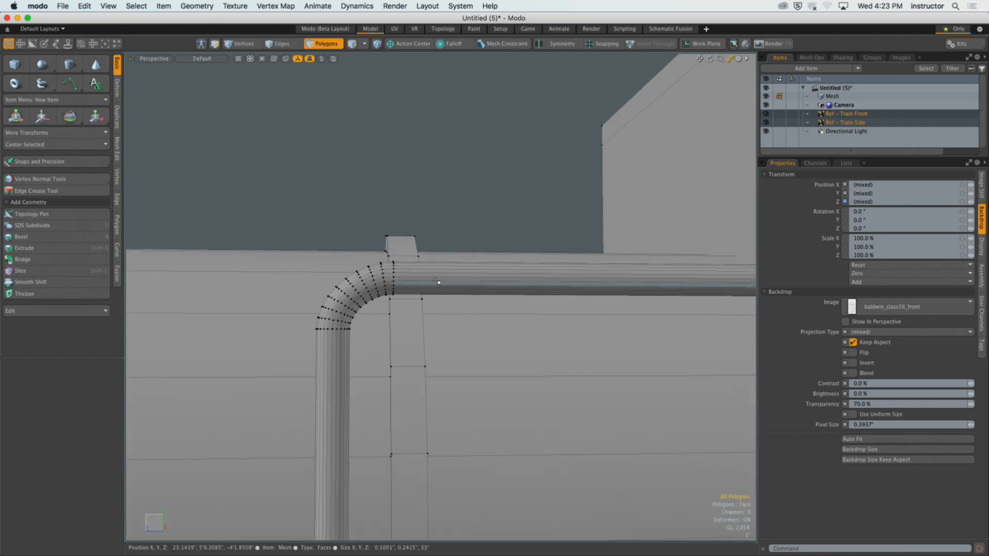
# Bridge the upright pipe's lower end cap to the lower pipe's rear end cap with a 9-segment curved bend.
pyautogui.doubleClick(437, 281)
pyautogui.keyDown('ctrl'); pyautogui.keyDown('alt'); pyautogui.moveTo(438, 281); pyautogui.dragTo(368, 302); pyautogui.keyUp('alt'); pyautogui.keyUp('ctrl')
pyautogui.click(342, 159)
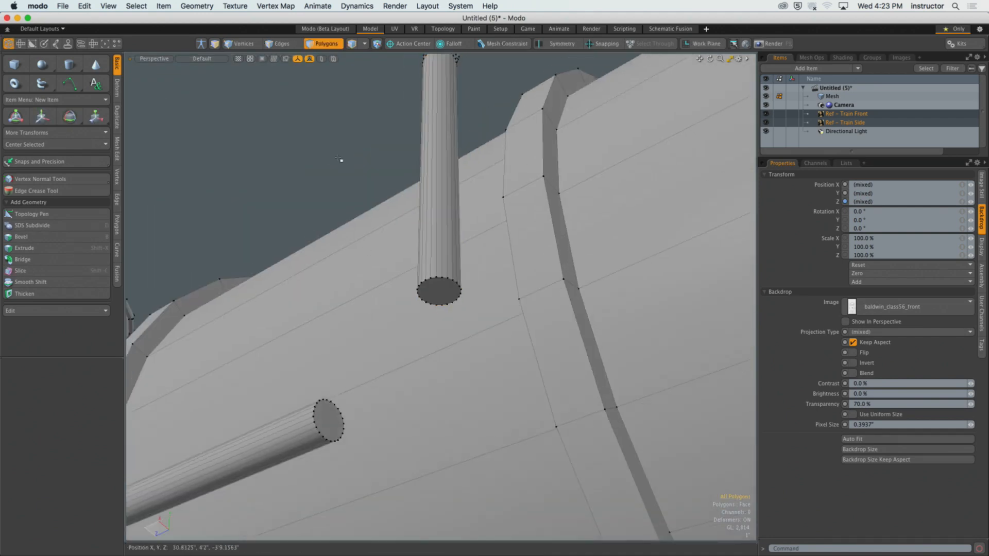
pyautogui.click(447, 297)
pyautogui.keyDown('shift'); pyautogui.click(327, 420); pyautogui.keyUp('shift')
pyautogui.keyDown('alt'); pyautogui.moveTo(329, 420); pyautogui.dragTo(356, 405); pyautogui.keyUp('alt')
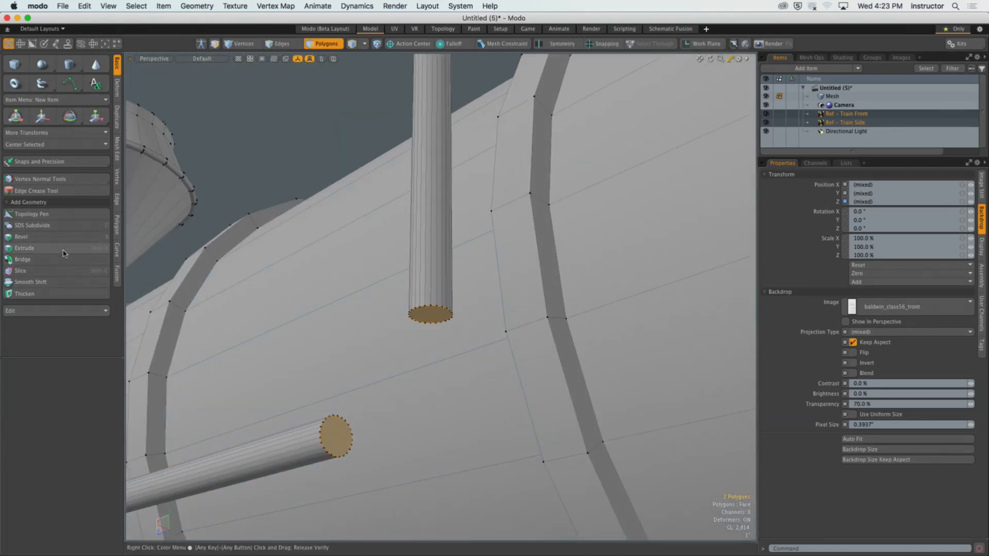
pyautogui.click(23, 259)
pyautogui.click(390, 400)
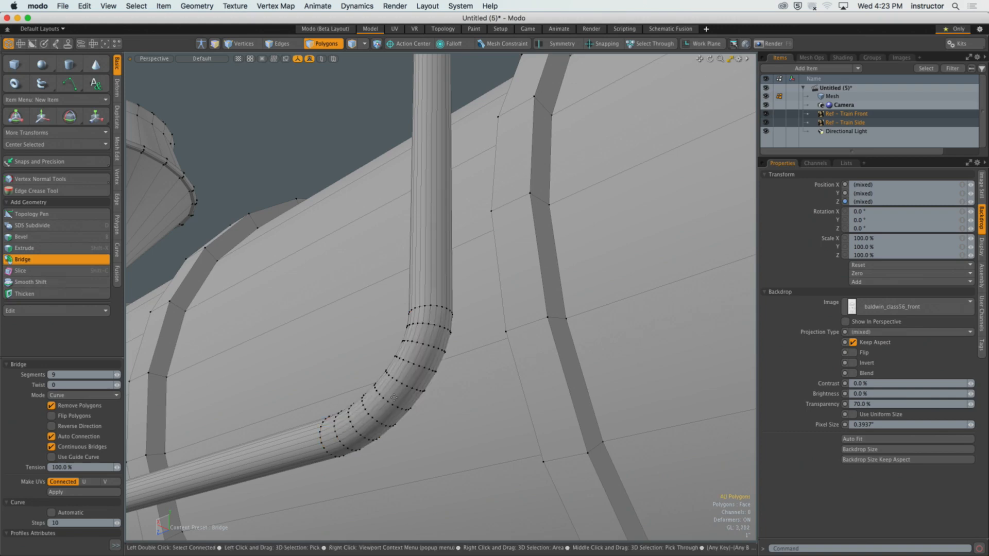
# Inspect both curved bends and the connected pipe run along the boiler up to the cab.
pyautogui.keyDown('alt'); pyautogui.moveTo(369, 394); pyautogui.dragTo(395, 417); pyautogui.keyUp('alt')
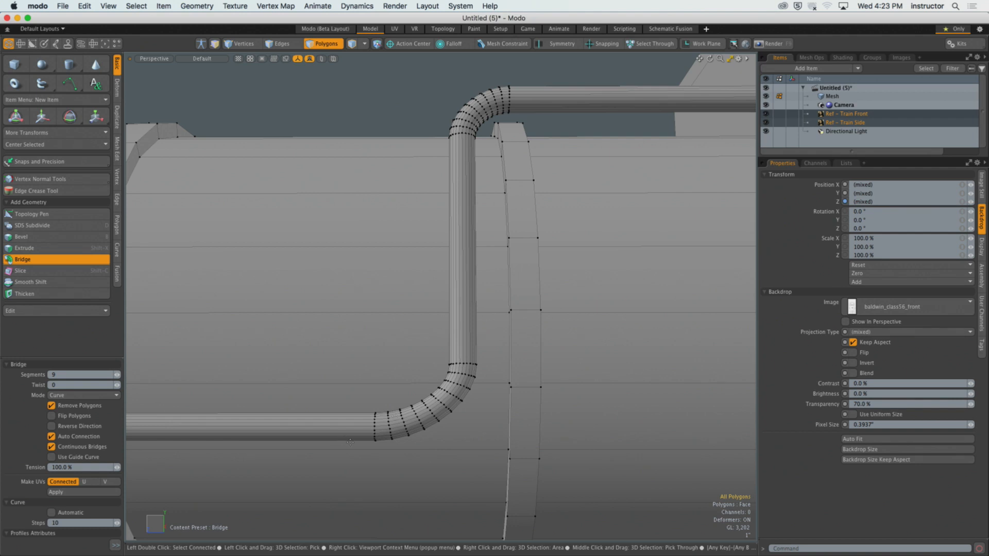
pyautogui.keyDown('alt'); pyautogui.keyDown('shift'); pyautogui.moveTo(350, 443); pyautogui.dragTo(322, 407); pyautogui.keyUp('shift'); pyautogui.keyUp('alt')
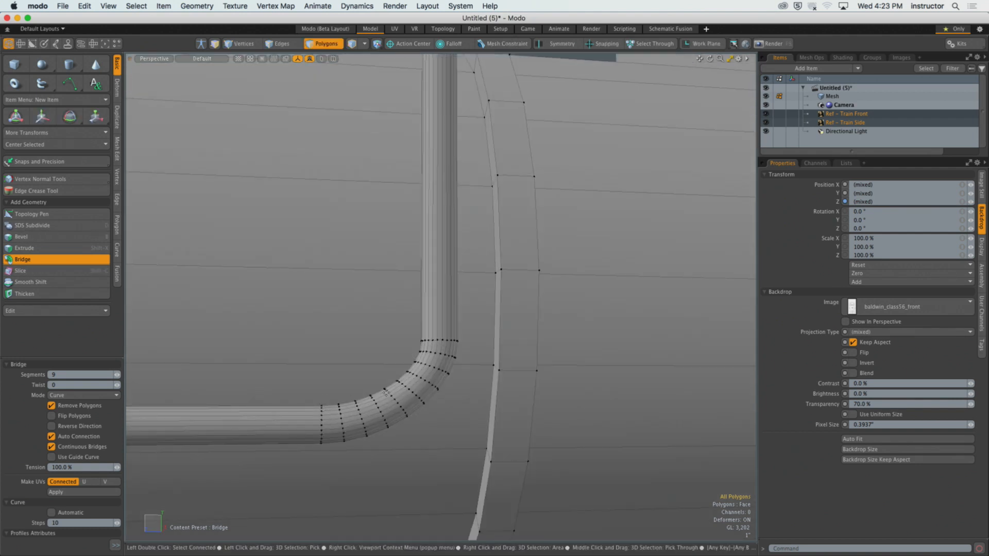
pyautogui.keyDown('ctrl'); pyautogui.keyDown('alt'); pyautogui.moveTo(385, 435); pyautogui.dragTo(473, 451); pyautogui.keyUp('alt'); pyautogui.keyUp('ctrl')
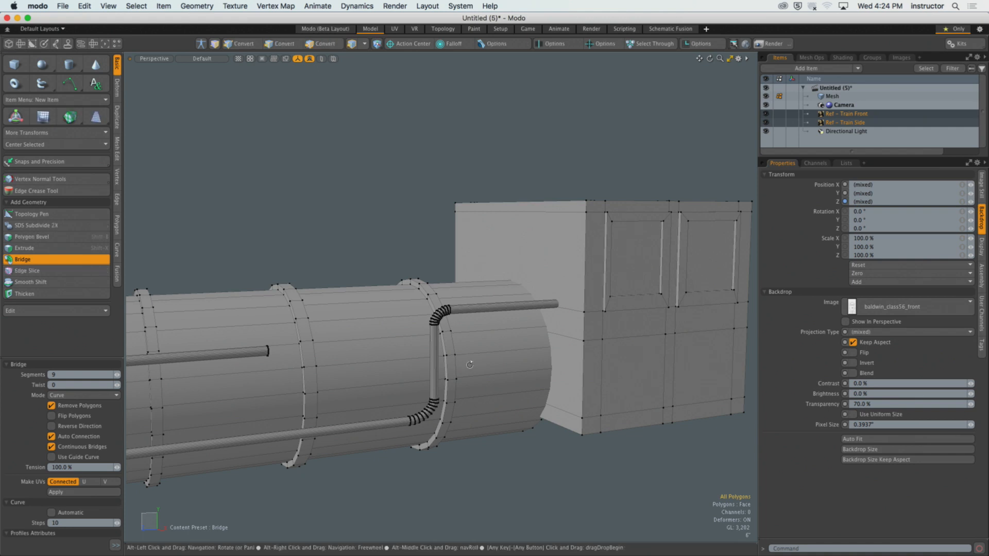
pyautogui.keyDown('alt'); pyautogui.keyDown('shift'); pyautogui.moveTo(466, 425); pyautogui.dragTo(562, 402); pyautogui.keyUp('shift'); pyautogui.keyUp('alt')
pyautogui.keyDown('ctrl'); pyautogui.keyDown('alt'); pyautogui.moveTo(561, 402); pyautogui.dragTo(531, 352); pyautogui.keyUp('alt'); pyautogui.keyUp('ctrl')
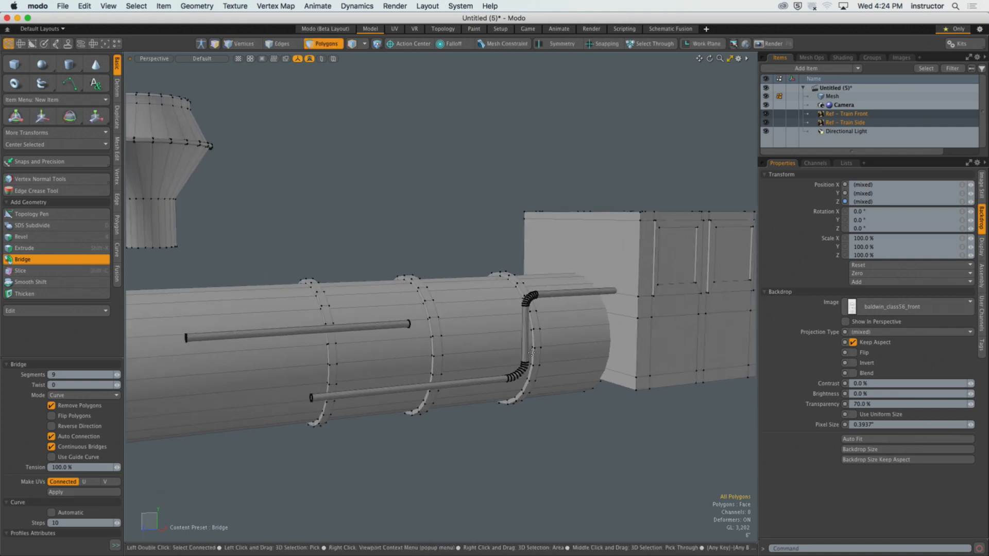
pyautogui.keyDown('alt'); pyautogui.keyDown('shift'); pyautogui.moveTo(535, 317); pyautogui.dragTo(523, 322); pyautogui.keyUp('shift'); pyautogui.keyUp('alt')
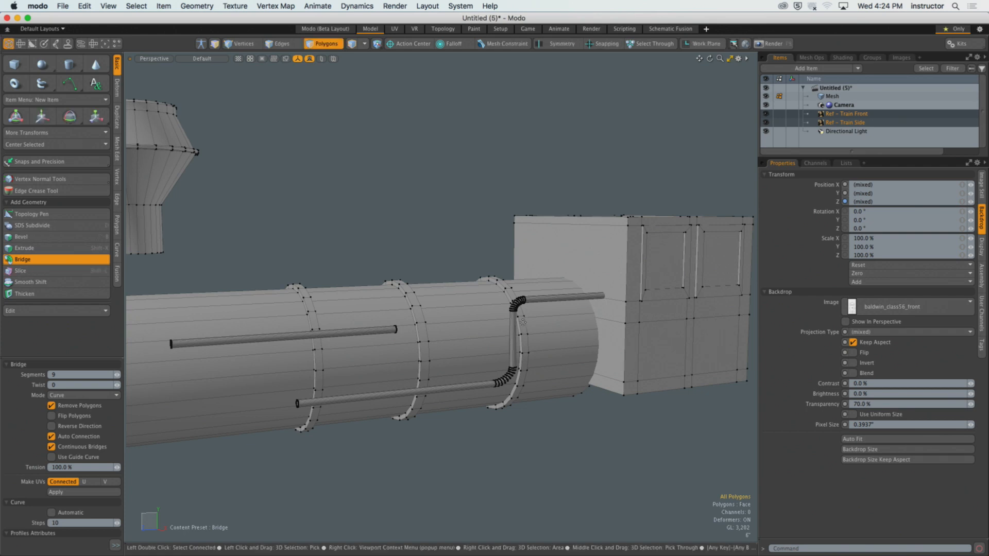
pyautogui.keyDown('alt'); pyautogui.moveTo(523, 322); pyautogui.dragTo(536, 345); pyautogui.keyUp('alt')
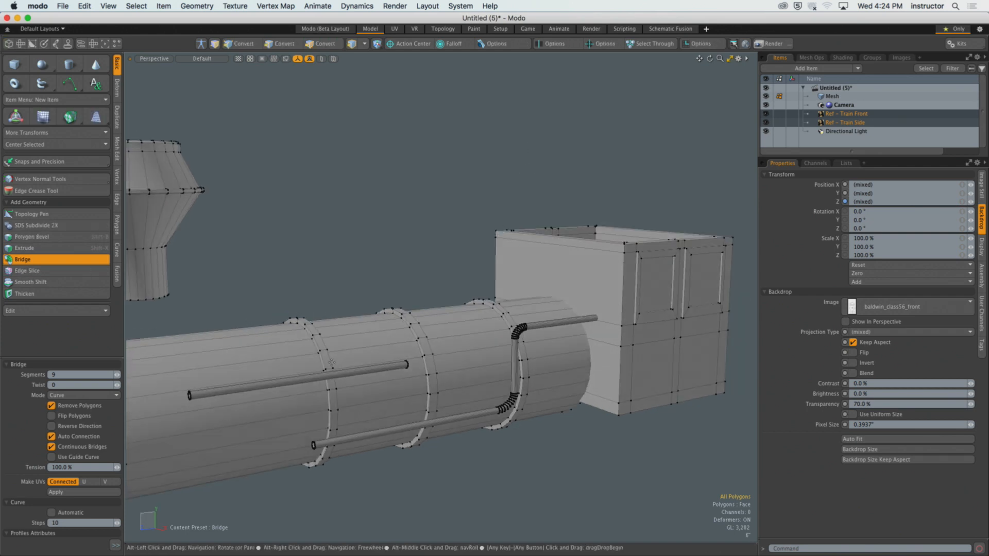
# Move the separate forward pipe up 4 ft above the boiler and back toward the cab.
pyautogui.press('space')
pyautogui.doubleClick(332, 377)
pyautogui.press('w')
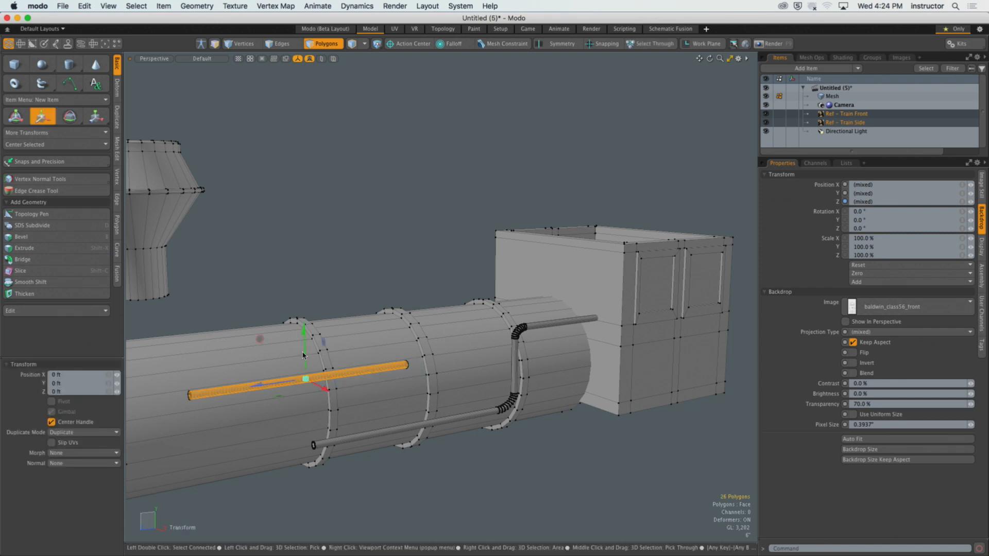
pyautogui.moveTo(307, 341); pyautogui.dragTo(360, 220)
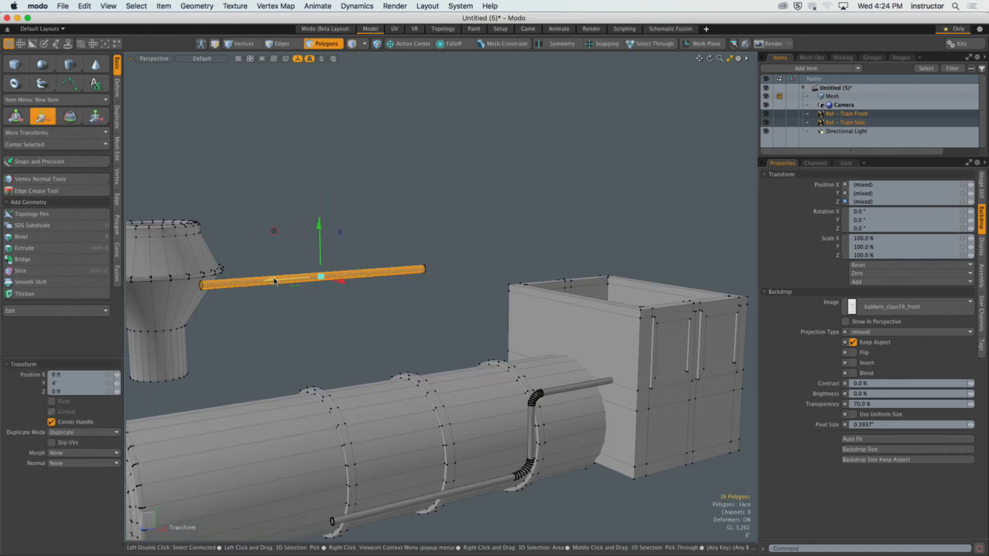
pyautogui.moveTo(278, 279); pyautogui.dragTo(452, 324)
pyautogui.click(411, 280)
pyautogui.press('space')
pyautogui.click(411, 294)
# Extend the raised pipe's end cap with consecutive polygon bevels, forming a short middle section and a longer end section.
pyautogui.keyDown('alt'); pyautogui.moveTo(452, 324); pyautogui.dragTo(819, 328); pyautogui.keyUp('alt')
pyautogui.click(443, 325)
pyautogui.press('b')
pyautogui.keyDown('shift'); pyautogui.click(569, 351); pyautogui.keyUp('shift')
pyautogui.keyDown('ctrl'); pyautogui.keyDown('alt'); pyautogui.moveTo(495, 318); pyautogui.dragTo(448, 317); pyautogui.keyUp('alt'); pyautogui.keyUp('ctrl')
pyautogui.keyDown('alt'); pyautogui.keyDown('shift'); pyautogui.moveTo(449, 317); pyautogui.dragTo(294, 317); pyautogui.keyUp('shift'); pyautogui.keyUp('alt')
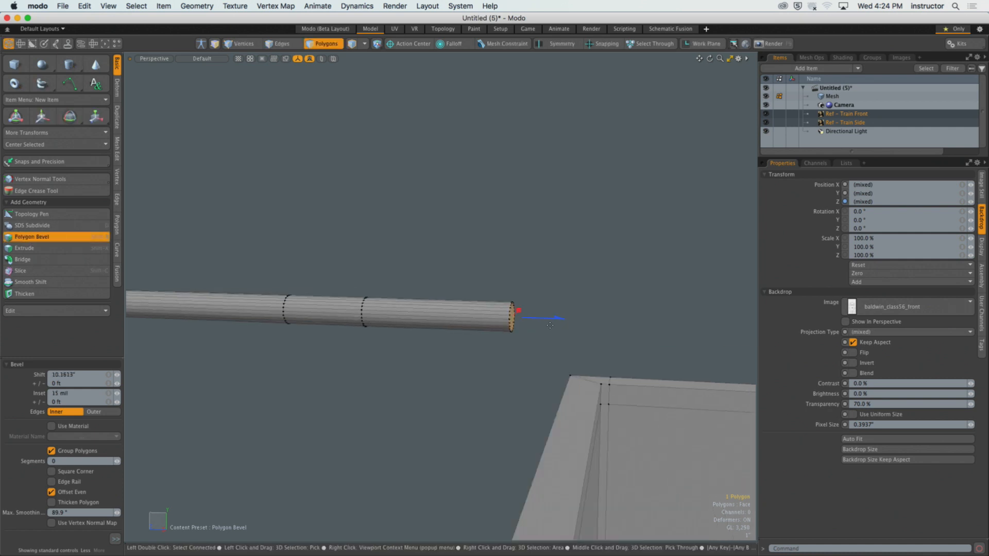
pyautogui.moveTo(558, 318); pyautogui.dragTo(663, 321)
pyautogui.press('space')
pyautogui.click(462, 256)
# Divide the short middle section of the raised pipe with a loop slice count of 5.
pyautogui.keyDown('ctrl'); pyautogui.keyDown('alt'); pyautogui.moveTo(355, 318); pyautogui.dragTo(407, 319); pyautogui.keyUp('alt'); pyautogui.keyUp('ctrl')
pyautogui.moveTo(407, 319)
pyautogui.keyDown('alt'); pyautogui.mouseDown()
pyautogui.moveTo(398, 319)
pyautogui.moveTo(413, 309)
pyautogui.moveTo(411, 333)
pyautogui.mouseUp(); pyautogui.keyUp('alt')
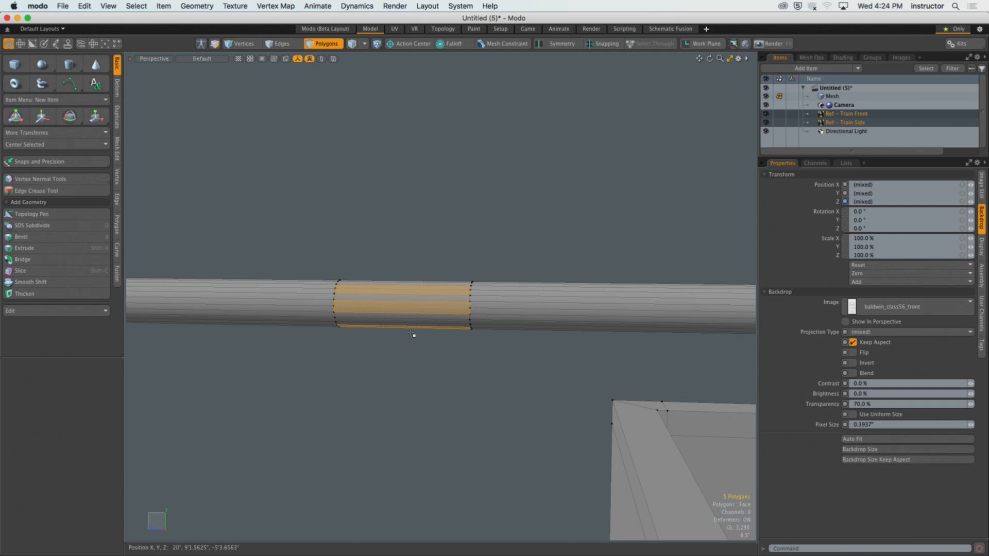
pyautogui.moveTo(391, 292); pyautogui.dragTo(398, 322)
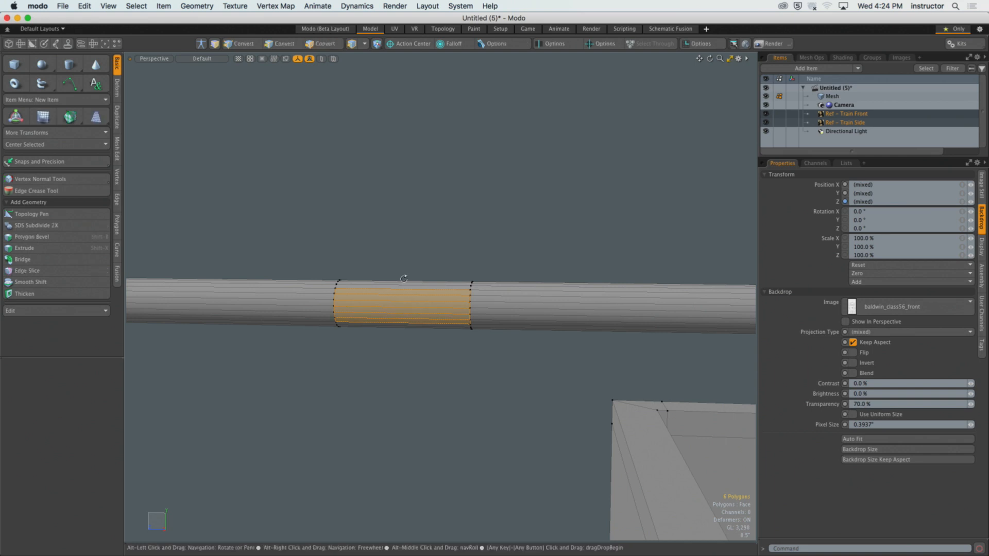
pyautogui.keyDown('alt'); pyautogui.moveTo(405, 313); pyautogui.dragTo(331, 345); pyautogui.keyUp('alt')
pyautogui.hotkey('alt', 'c')
pyautogui.click(393, 317)
pyautogui.click(117, 411)
pyautogui.click(118, 410)
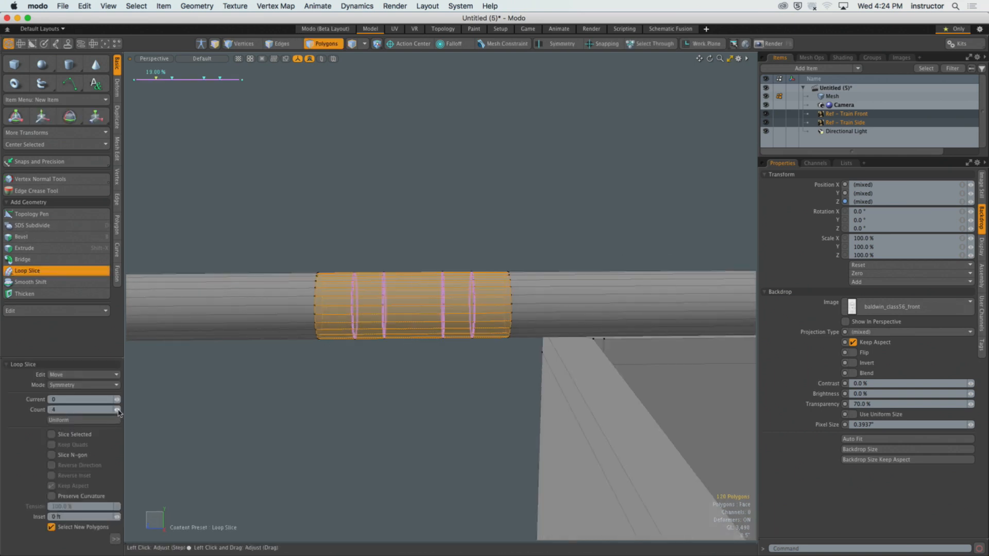
pyautogui.click(118, 410)
pyautogui.moveTo(309, 360)
pyautogui.keyDown('alt'); pyautogui.mouseDown()
pyautogui.moveTo(364, 390)
pyautogui.moveTo(397, 392)
pyautogui.moveTo(386, 393)
pyautogui.mouseUp(); pyautogui.keyUp('alt')
pyautogui.press('q')
# Select the polygons of the raised pipe's sliced middle section together with its long end section.
pyautogui.click(364, 385)
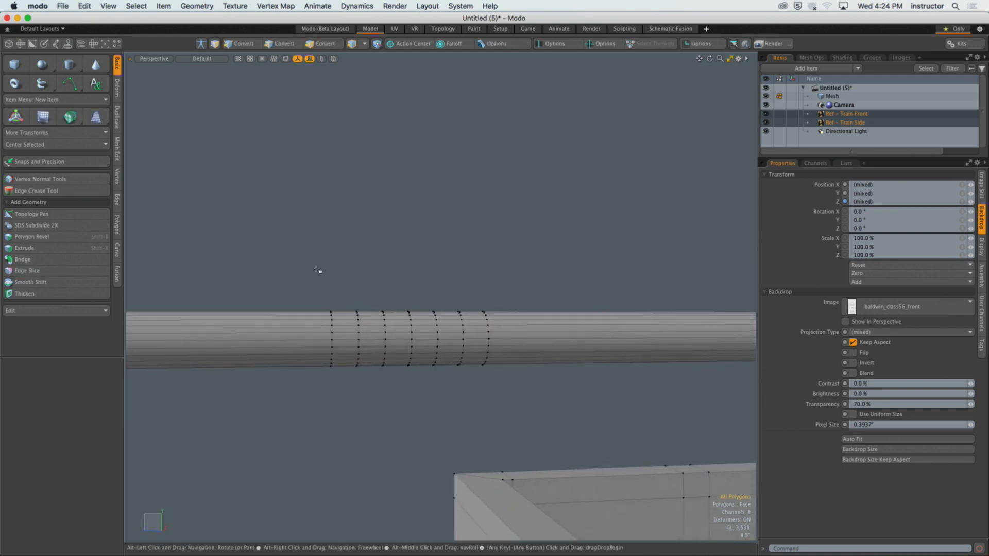
pyautogui.moveTo(289, 232); pyautogui.dragTo(571, 473, button='right')
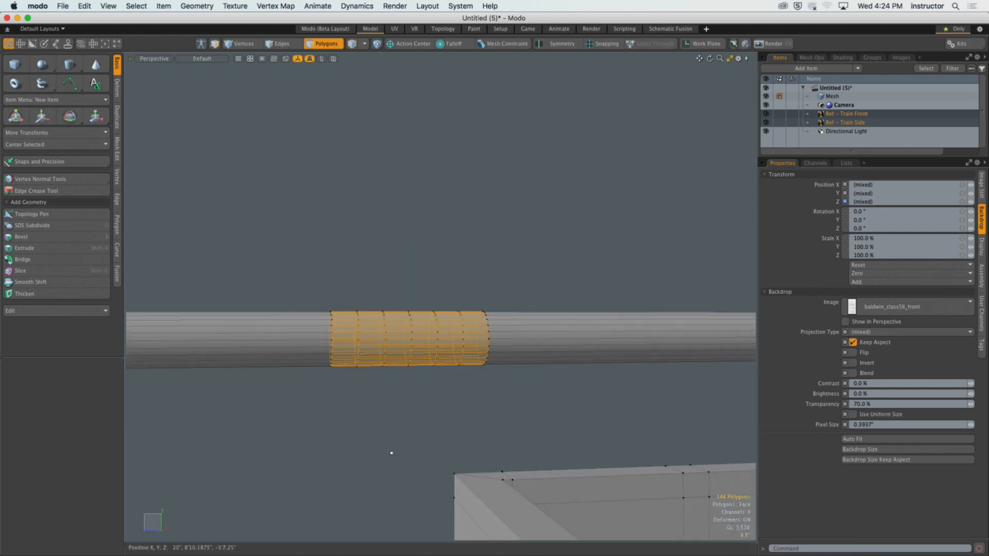
pyautogui.keyDown('alt'); pyautogui.moveTo(424, 457); pyautogui.dragTo(380, 392); pyautogui.keyUp('alt')
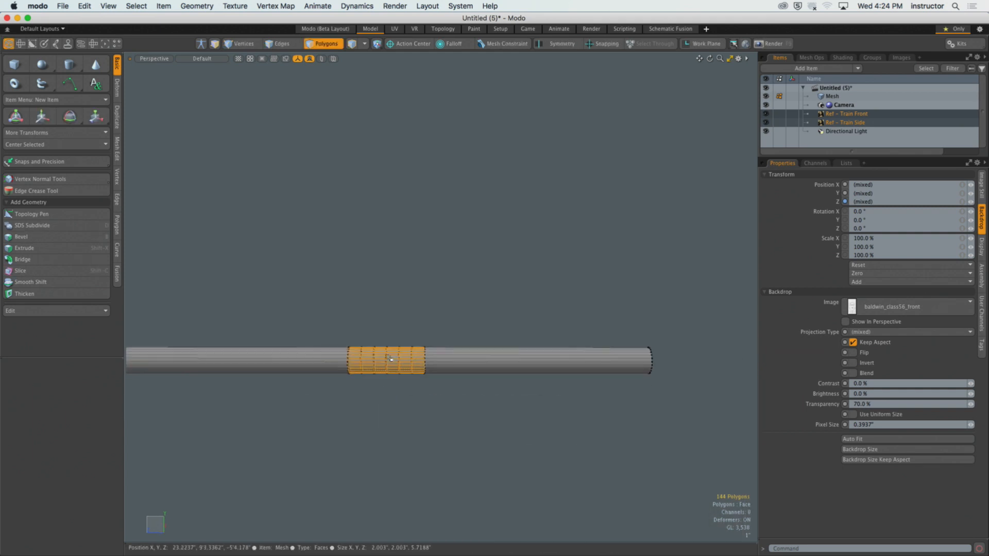
pyautogui.click(381, 392)
pyautogui.keyDown('alt'); pyautogui.keyDown('shift'); pyautogui.moveTo(365, 342); pyautogui.dragTo(361, 305); pyautogui.keyUp('shift'); pyautogui.keyUp('alt')
pyautogui.moveTo(334, 282); pyautogui.dragTo(708, 362, button='right')
pyautogui.keyDown('ctrl'); pyautogui.keyDown('alt'); pyautogui.moveTo(618, 368); pyautogui.dragTo(418, 378); pyautogui.keyUp('alt'); pyautogui.keyUp('ctrl')
pyautogui.keyDown('alt'); pyautogui.moveTo(418, 379); pyautogui.dragTo(483, 369); pyautogui.keyUp('alt')
pyautogui.keyDown('alt'); pyautogui.moveTo(431, 347); pyautogui.dragTo(503, 356); pyautogui.keyUp('alt')
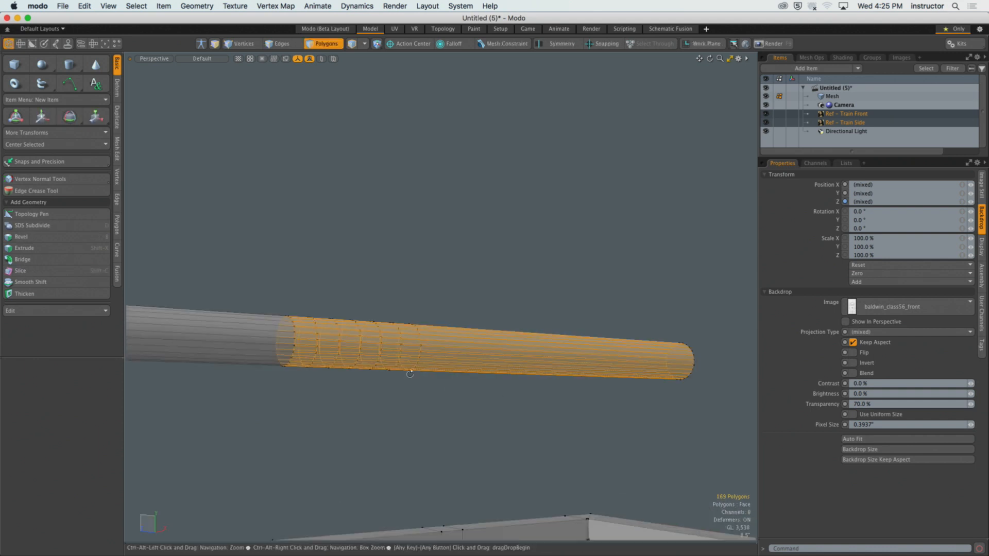
pyautogui.keyDown('alt'); pyautogui.moveTo(410, 371); pyautogui.dragTo(423, 390); pyautogui.keyUp('alt')
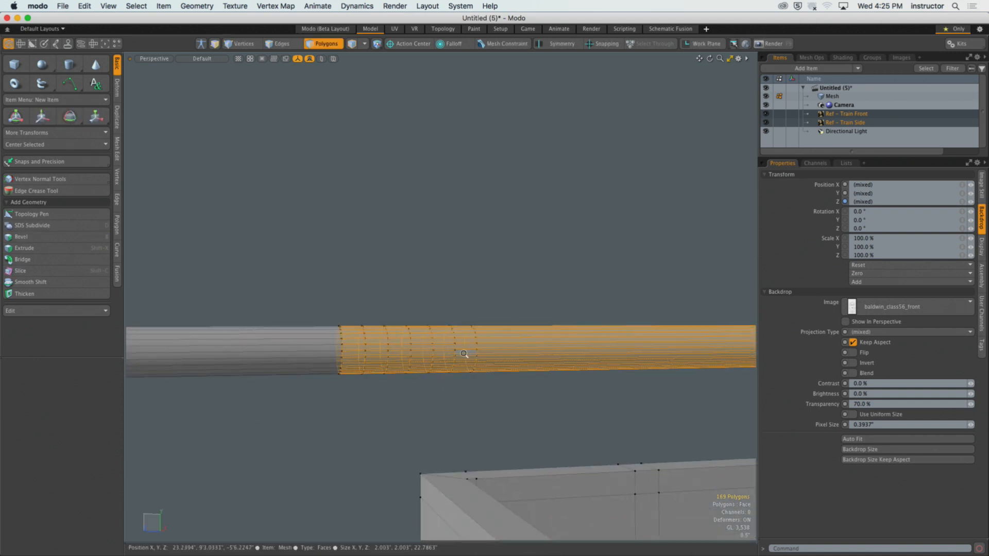
pyautogui.keyDown('alt'); pyautogui.keyDown('shift'); pyautogui.moveTo(464, 354); pyautogui.dragTo(374, 361); pyautogui.keyUp('shift'); pyautogui.keyUp('alt')
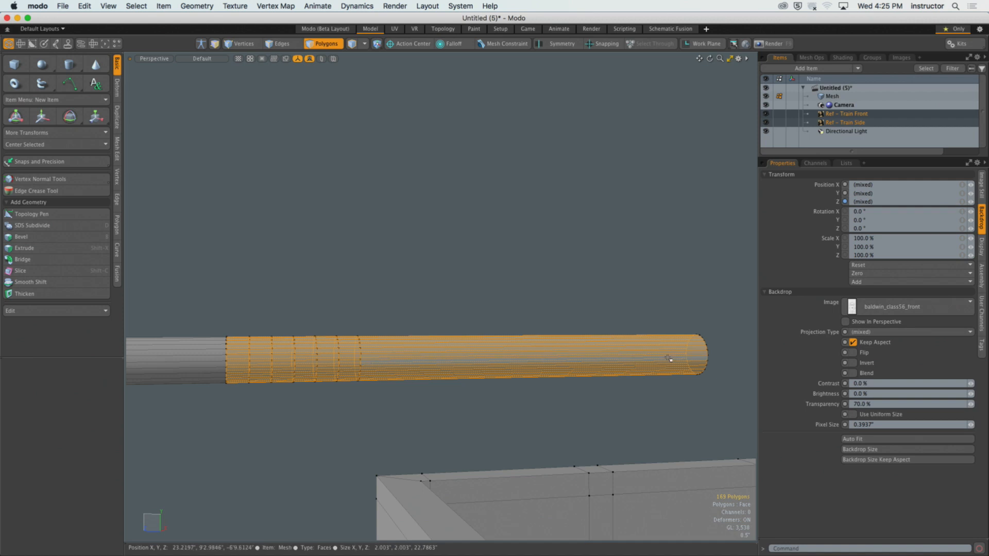
pyautogui.keyDown('alt'); pyautogui.moveTo(660, 362); pyautogui.dragTo(446, 412); pyautogui.keyUp('alt')
# Switch to the right side view, framed on the raised pipe, and hide the train reference backdrops.
pyautogui.press('KP_3')
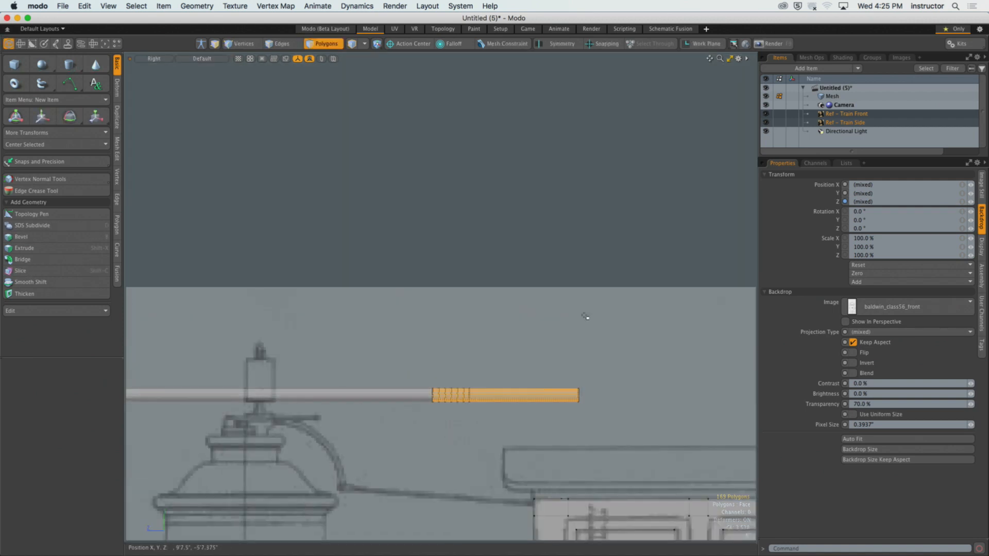
pyautogui.click(765, 115)
pyautogui.click(766, 115)
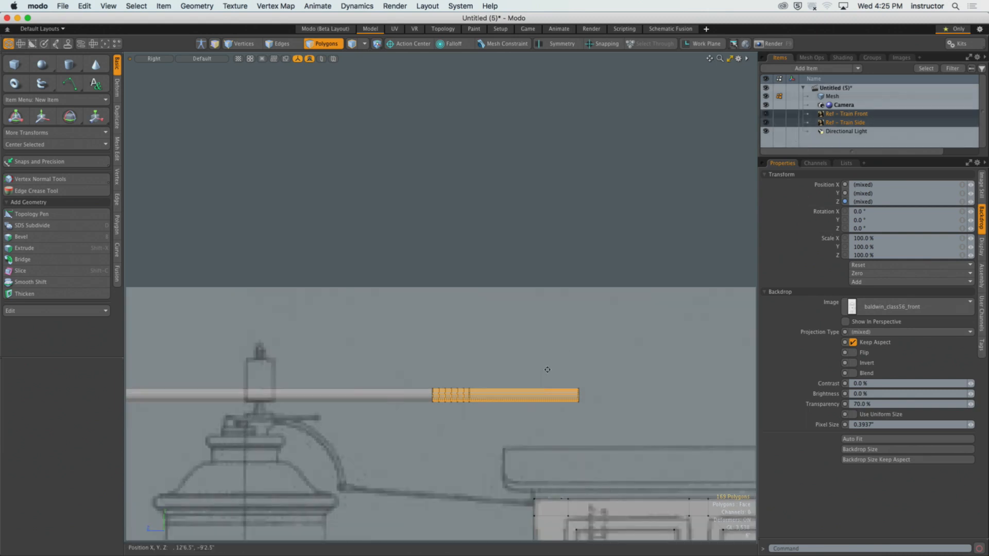
pyautogui.keyDown('alt'); pyautogui.keyDown('shift'); pyautogui.moveTo(548, 369); pyautogui.dragTo(549, 326); pyautogui.keyUp('shift'); pyautogui.keyUp('alt')
pyautogui.click(767, 115)
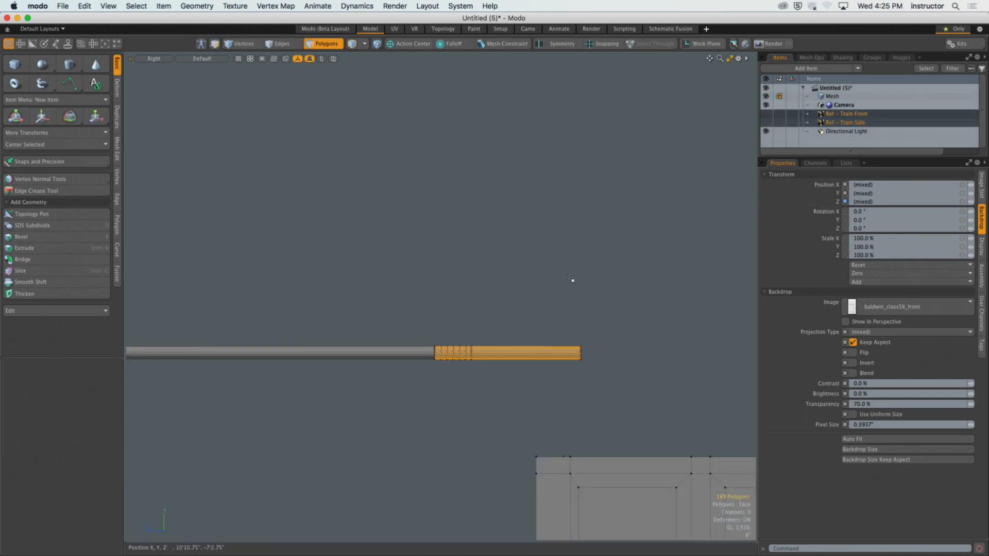
pyautogui.keyDown('alt'); pyautogui.moveTo(490, 366); pyautogui.dragTo(468, 305); pyautogui.keyUp('alt')
pyautogui.scroll(4, 466, 304)
pyautogui.keyDown('alt'); pyautogui.moveTo(385, 303); pyautogui.dragTo(319, 317); pyautogui.keyUp('alt')
pyautogui.press('3')
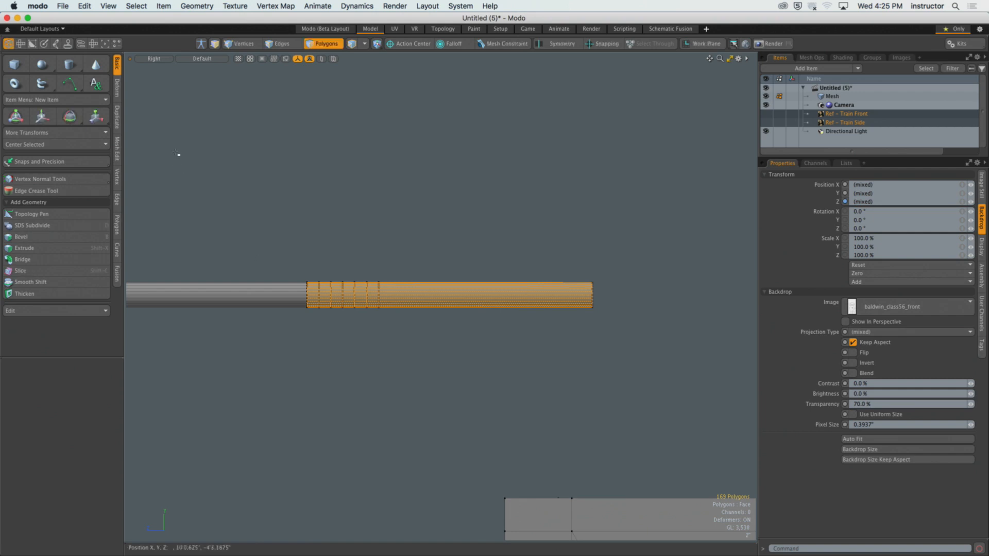
# Place the Bend tool at the start of the sliced section, with a spine about 5.75 inches long spanning that section.
pyautogui.click(117, 89)
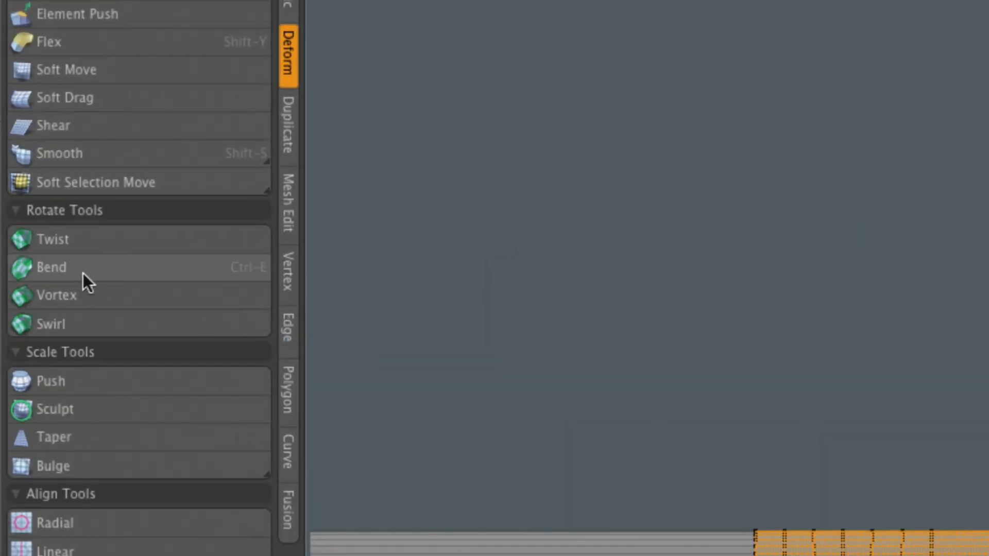
pyautogui.click(83, 273)
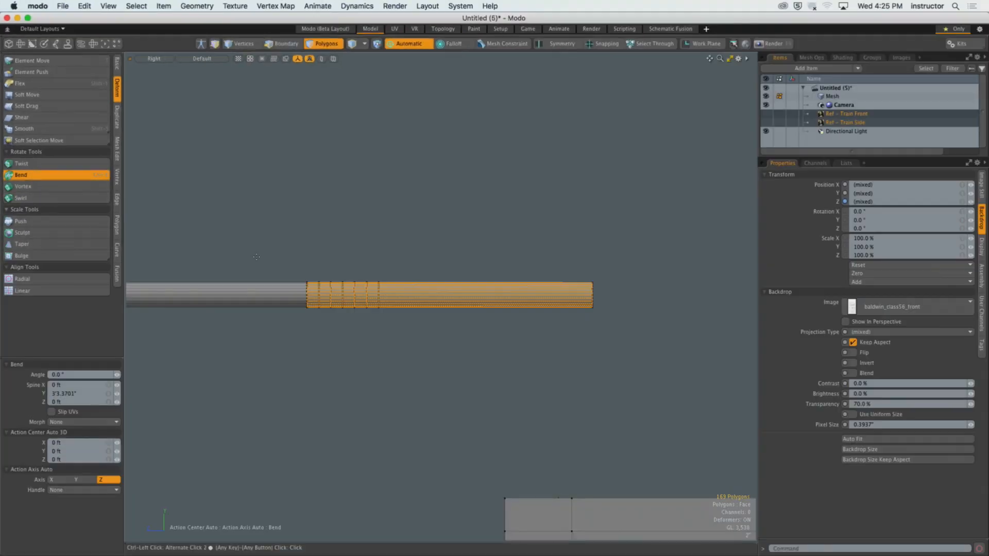
pyautogui.keyDown('alt'); pyautogui.keyDown('shift'); pyautogui.moveTo(358, 313); pyautogui.dragTo(376, 327); pyautogui.keyUp('shift'); pyautogui.keyUp('alt')
pyautogui.keyDown('alt'); pyautogui.keyDown('shift'); pyautogui.moveTo(261, 327); pyautogui.dragTo(156, 318); pyautogui.keyUp('shift'); pyautogui.keyUp('alt')
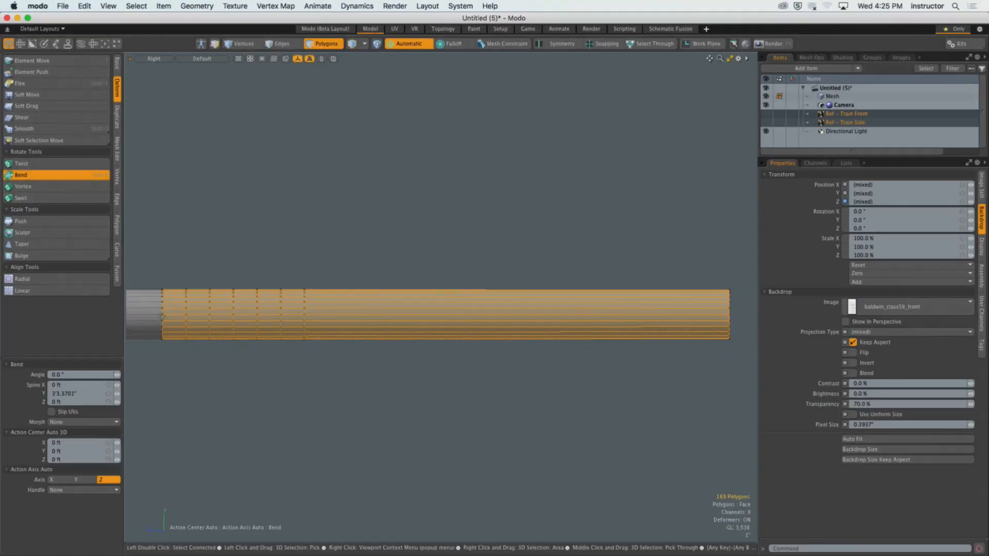
pyautogui.click(160, 316)
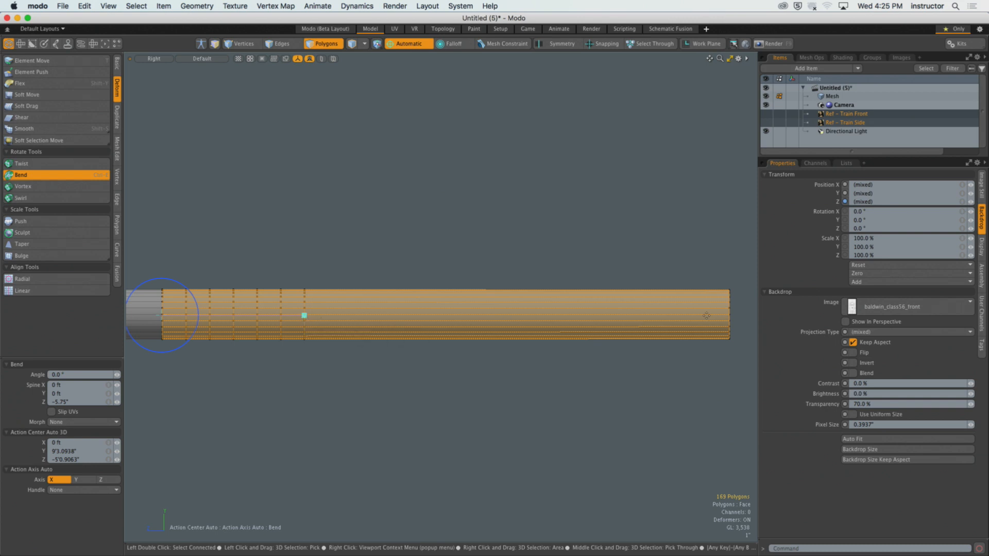
pyautogui.keyDown('ctrl'); pyautogui.keyDown('alt'); pyautogui.moveTo(706, 316); pyautogui.dragTo(500, 315); pyautogui.keyUp('alt'); pyautogui.keyUp('ctrl')
pyautogui.keyDown('alt'); pyautogui.keyDown('shift'); pyautogui.moveTo(500, 315); pyautogui.dragTo(595, 327); pyautogui.keyUp('shift'); pyautogui.keyUp('alt')
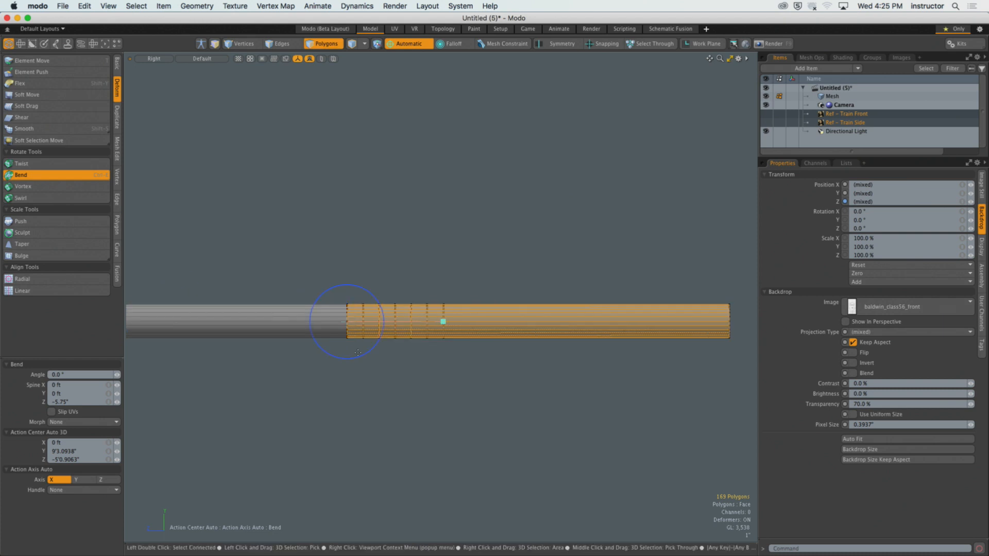
# Bend the selected pipe sections upward with the angle set to -90°, and clear the selection.
pyautogui.moveTo(358, 353)
pyautogui.mouseDown()
pyautogui.moveTo(372, 345)
pyautogui.moveTo(363, 352)
pyautogui.moveTo(318, 338)
pyautogui.moveTo(340, 346)
pyautogui.mouseUp()
pyautogui.click(92, 375)
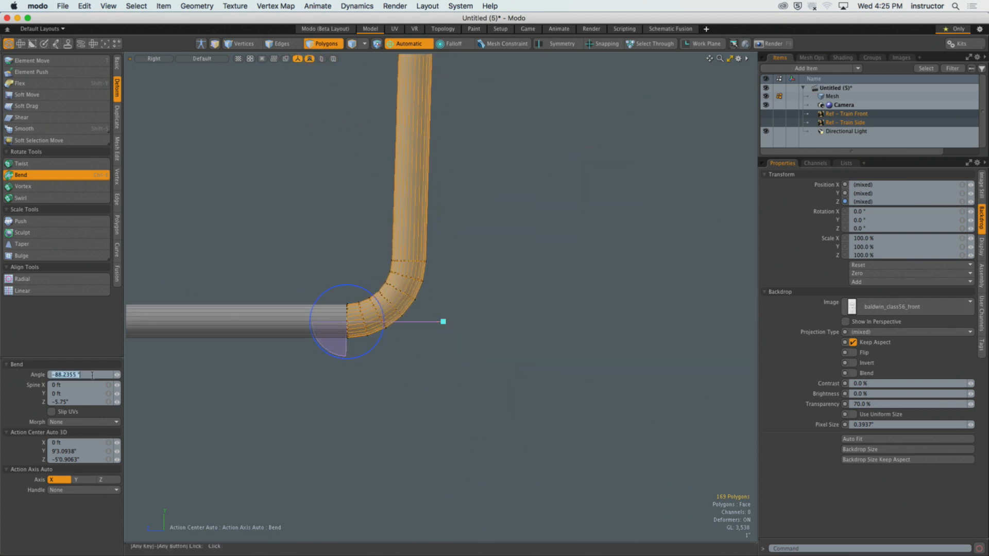
pyautogui.write('-90')
pyautogui.press('Return')
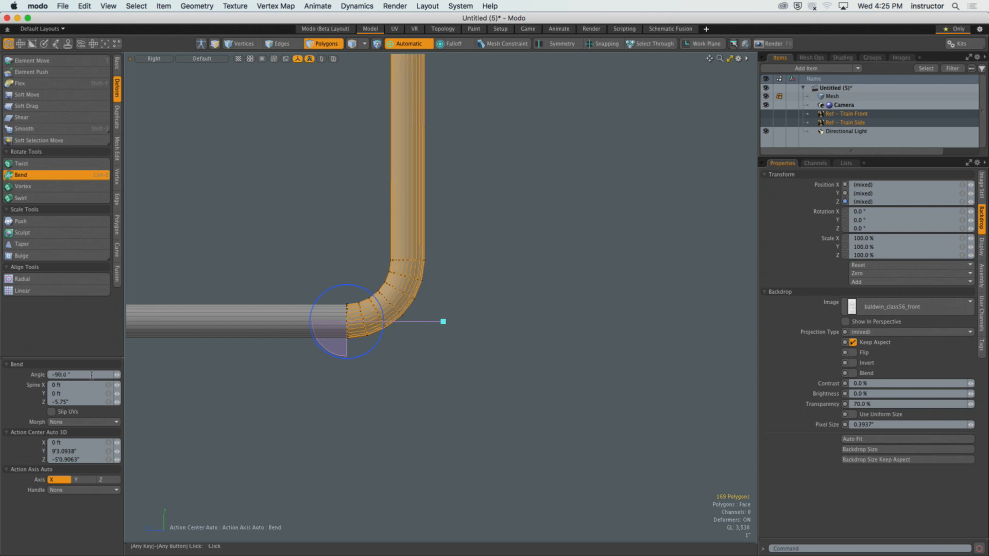
pyautogui.scroll(-3, 393, 285)
pyautogui.keyDown('alt'); pyautogui.keyDown('shift'); pyautogui.moveTo(390, 283); pyautogui.dragTo(411, 334); pyautogui.keyUp('shift'); pyautogui.keyUp('alt')
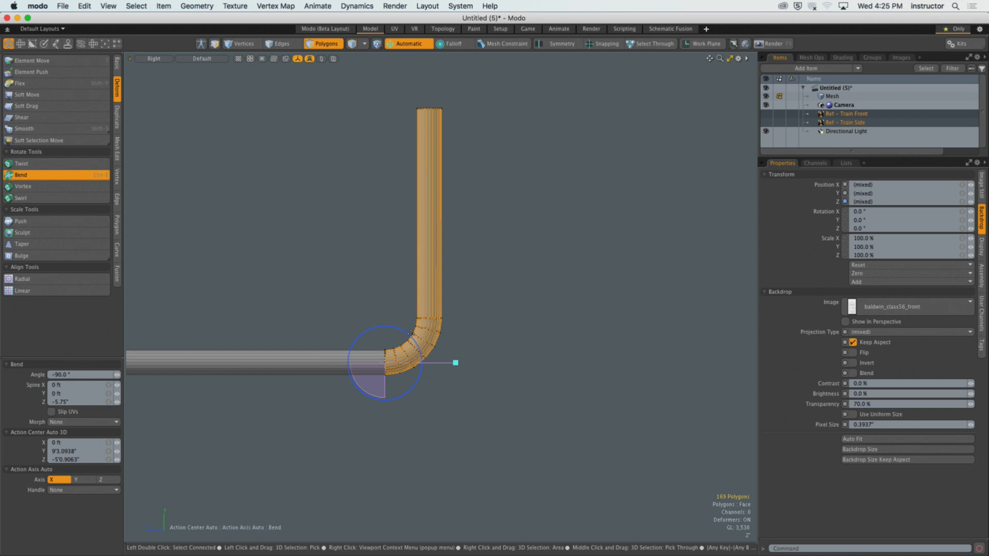
pyautogui.press('space')
pyautogui.click(411, 333)
pyautogui.keyDown('alt'); pyautogui.keyDown('shift'); pyautogui.moveTo(411, 334); pyautogui.dragTo(525, 355); pyautogui.keyUp('shift'); pyautogui.keyUp('alt')
pyautogui.keyDown('ctrl'); pyautogui.keyDown('alt'); pyautogui.moveTo(526, 356); pyautogui.dragTo(456, 361); pyautogui.keyUp('alt'); pyautogui.keyUp('ctrl')
pyautogui.click(446, 359)
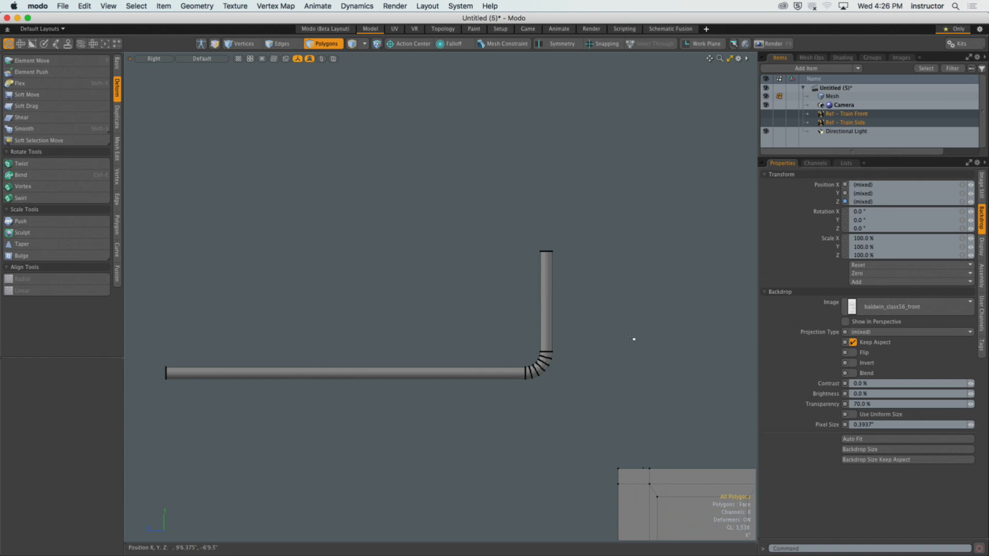
# Switch to Chrome and examine the locomotive render on the Train - High Detail assignment page.
pyautogui.press('super+Tab')
pyautogui.click(413, 292)
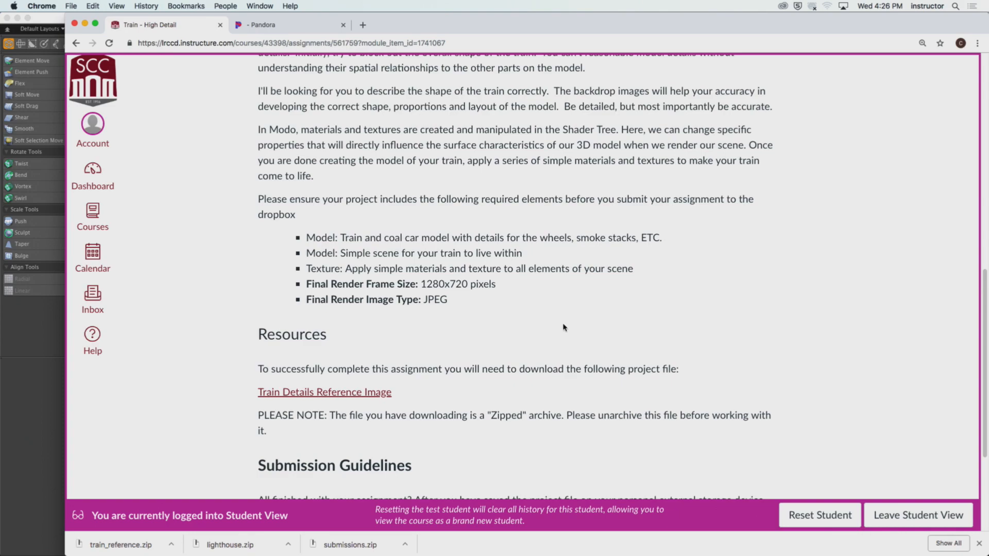
pyautogui.scroll(10, 598, 334)
pyautogui.scroll(2, 597, 332)
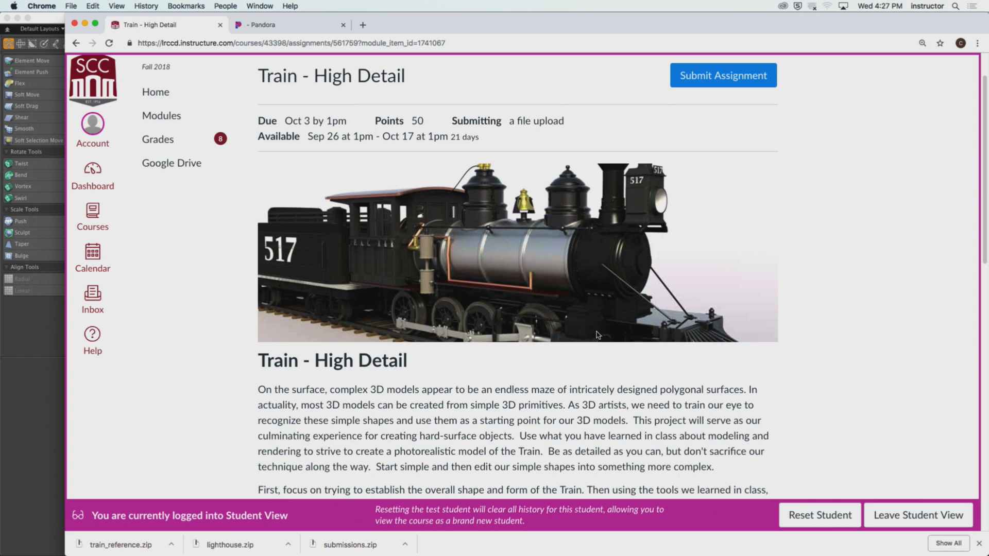
pyautogui.scroll(-1, 596, 334)
# Switch to Preview, open the recent image baldwin_class56_side.jpg, and move its window over the assignment page.
pyautogui.moveTo(517, 550)
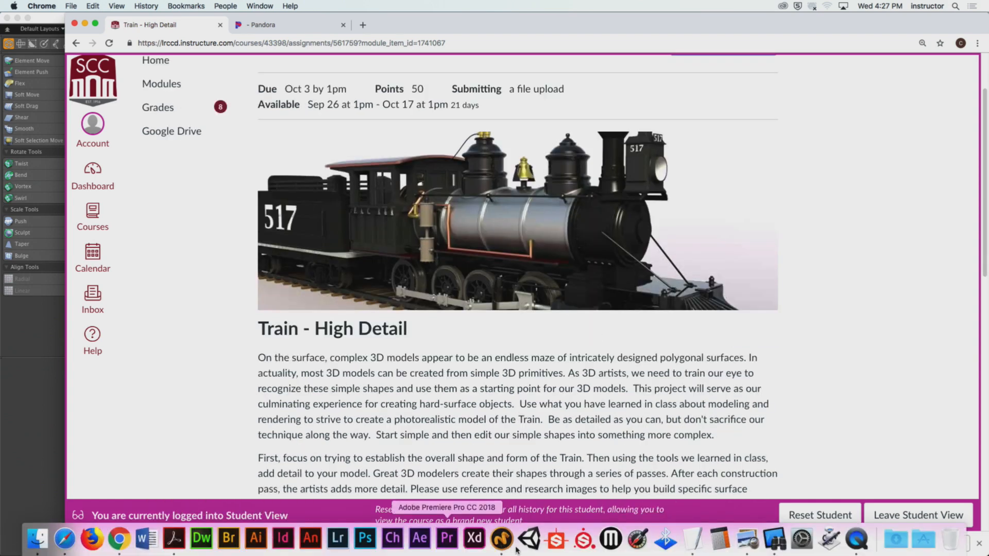
pyautogui.click(747, 549)
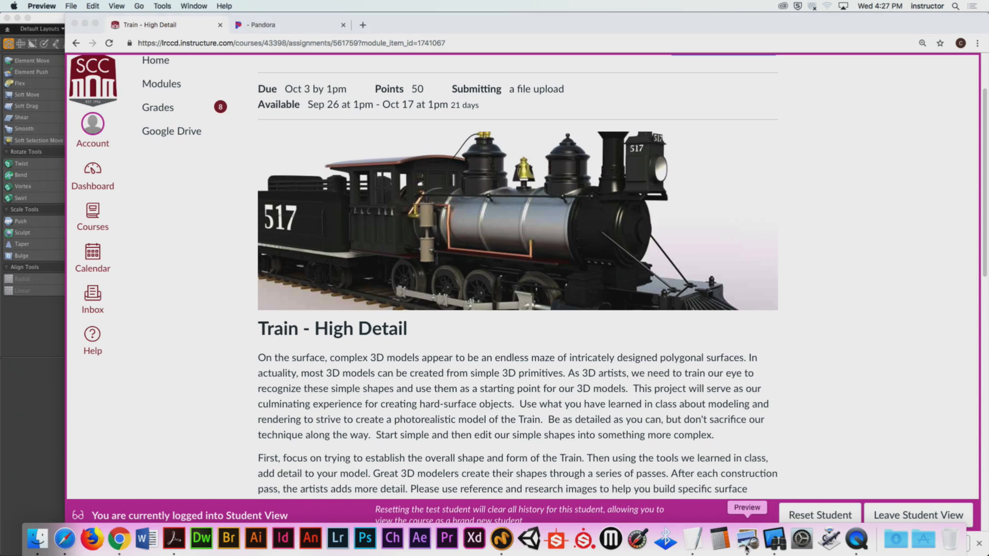
pyautogui.click(42, 6)
pyautogui.moveTo(71, 6)
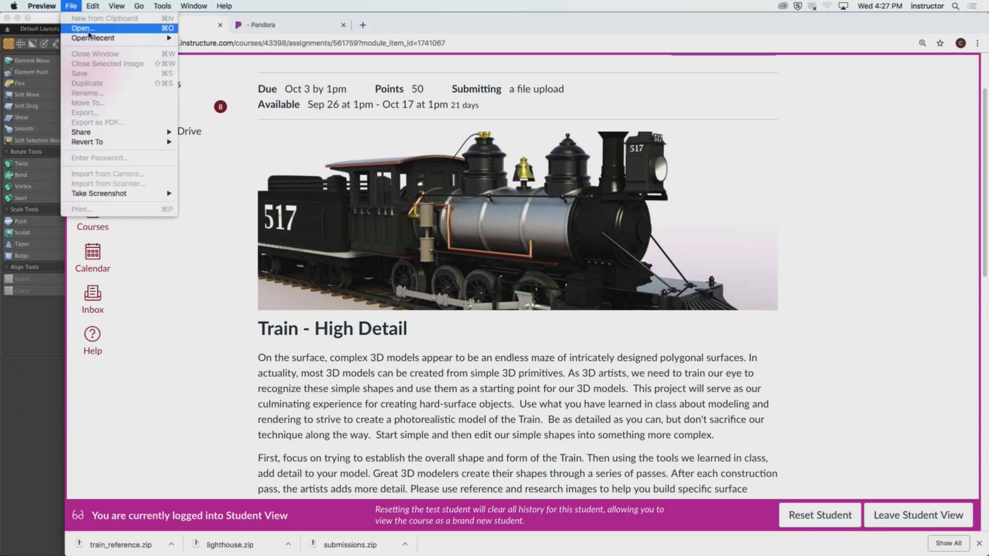
pyautogui.moveTo(92, 38)
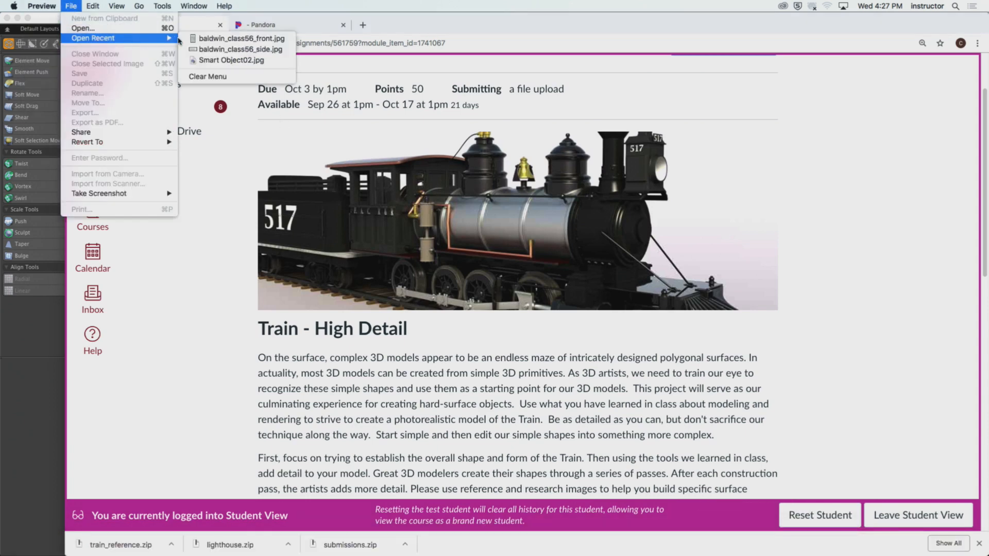
pyautogui.click(206, 49)
pyautogui.moveTo(197, 32); pyautogui.dragTo(461, 136)
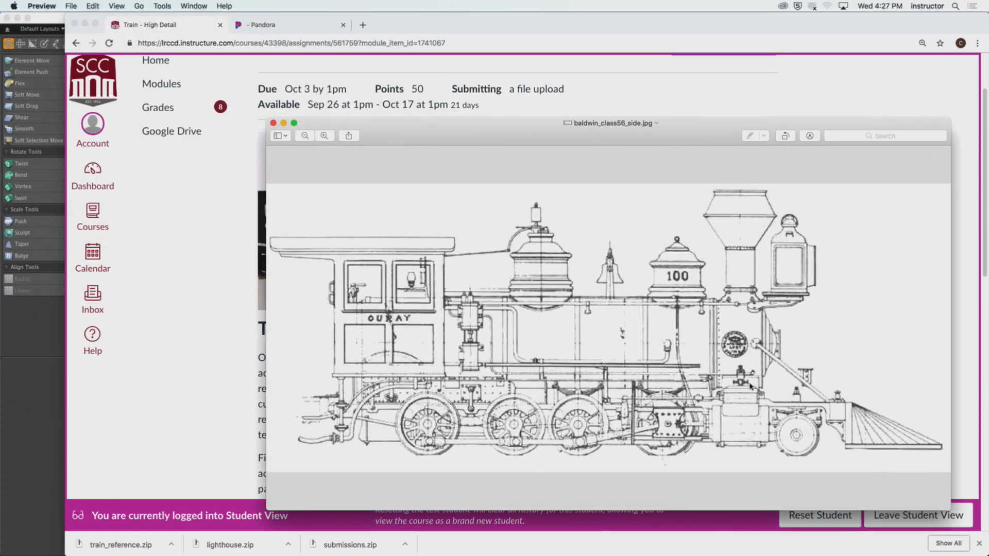